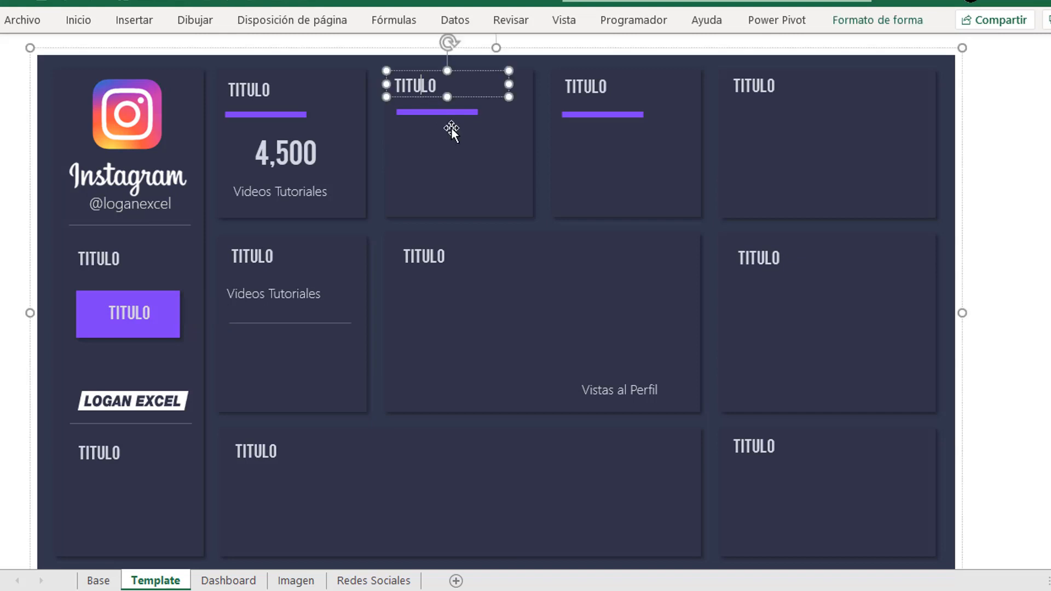
- Open the Imagen sheet and look through its list of post titles and thumbnail images
click(509, 129)
click(361, 487)
click(288, 582)
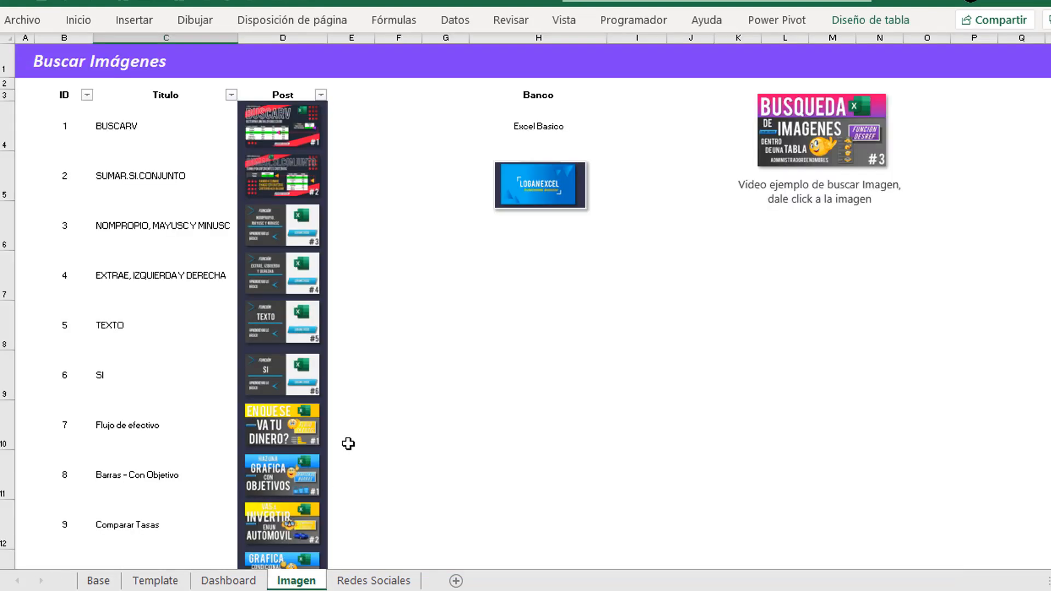
click(456, 193)
scroll(444, 272, down, 11)
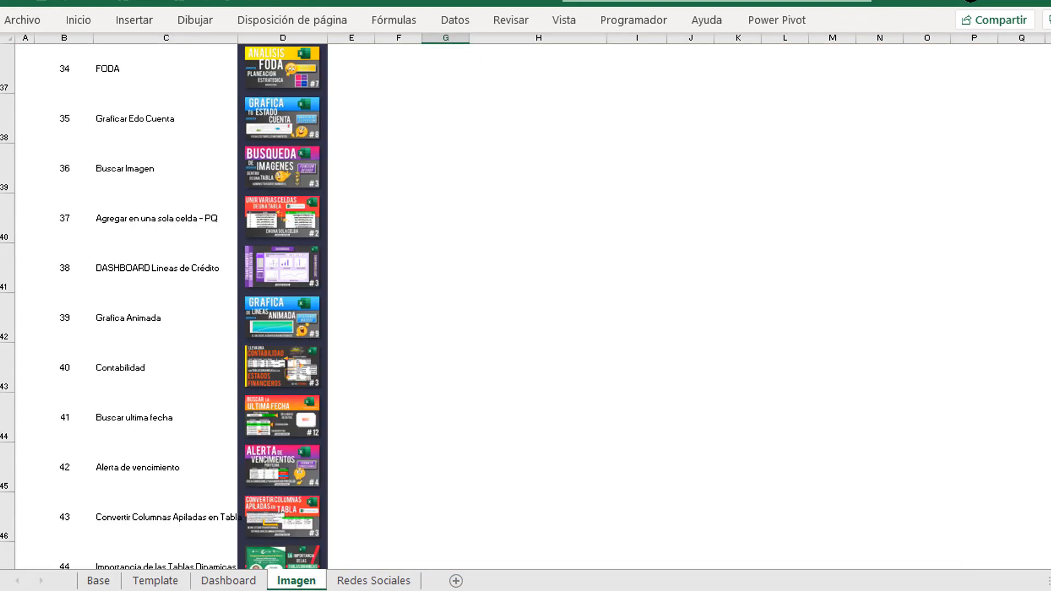
scroll(525, 306, up, 11)
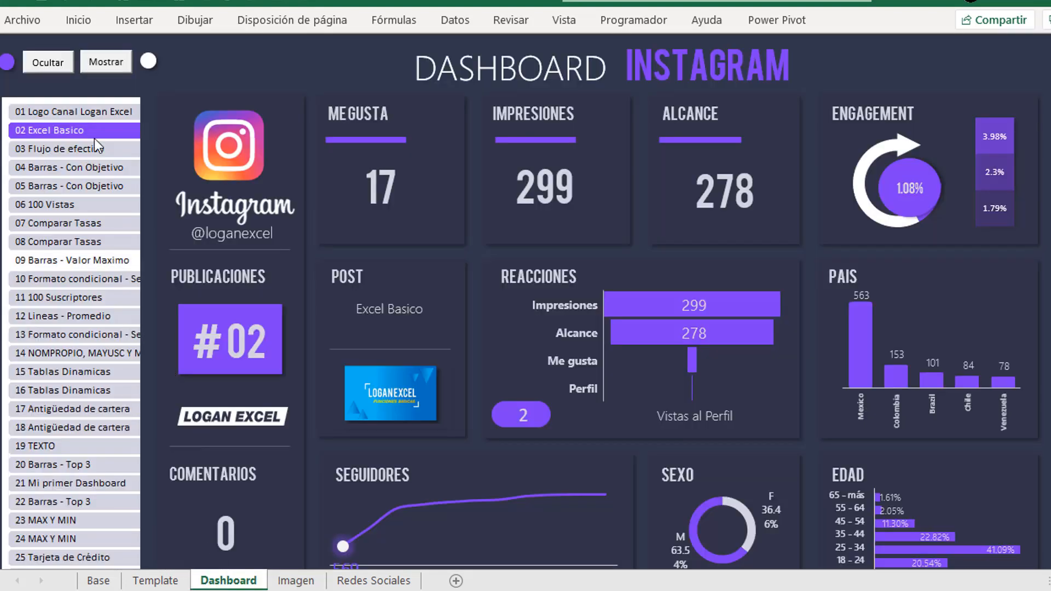
- On the Dashboard sheet, view the metrics of early posts such as 06 100 Vistas, 11 100 Suscriptores, 17 Antigüedad de cartera and 24 MAX Y MIN
click(53, 70)
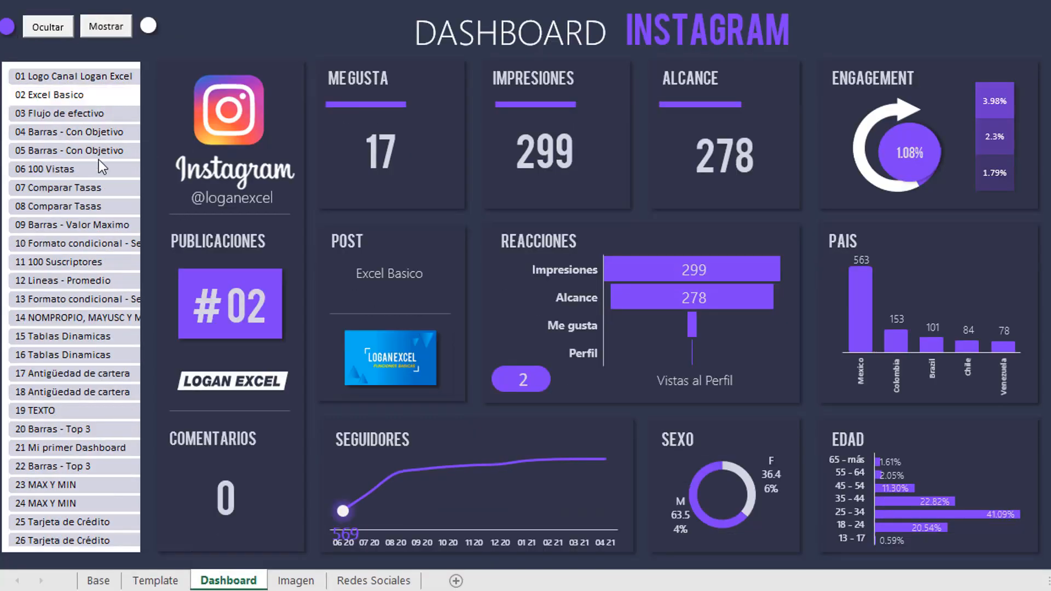
click(55, 170)
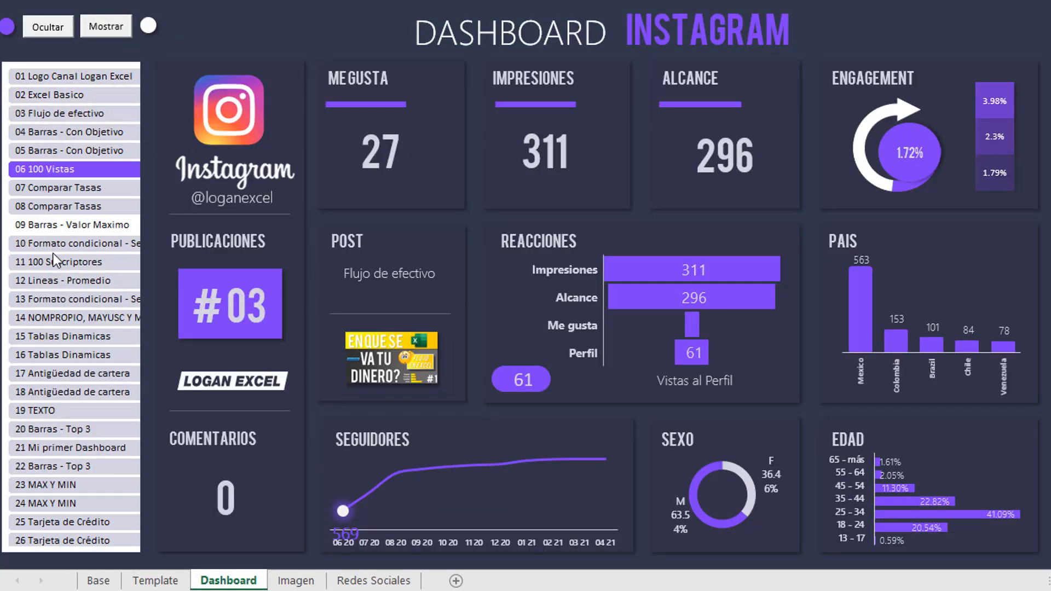
click(54, 258)
click(71, 376)
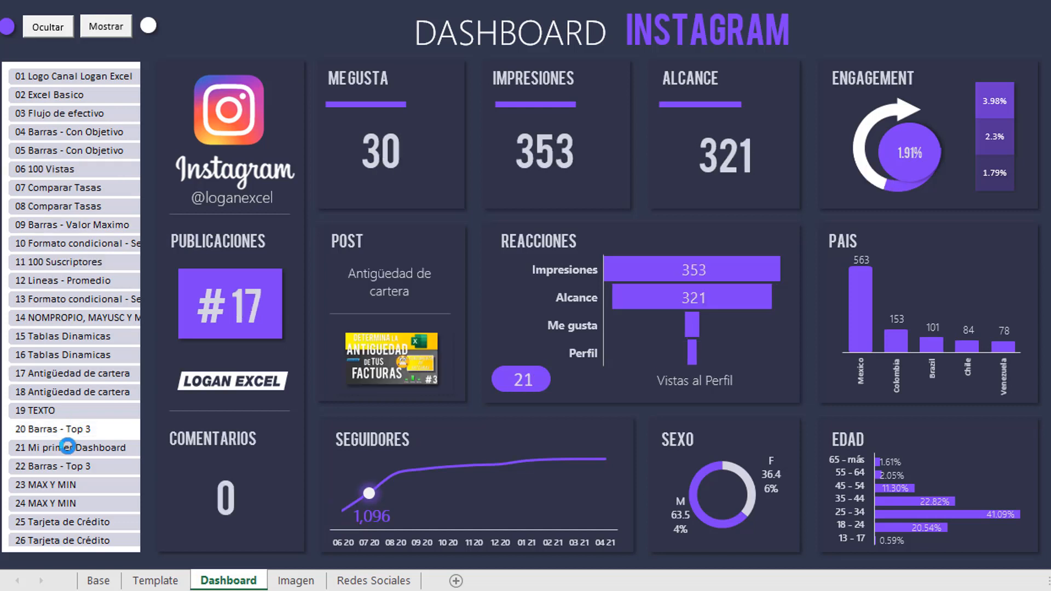
click(63, 505)
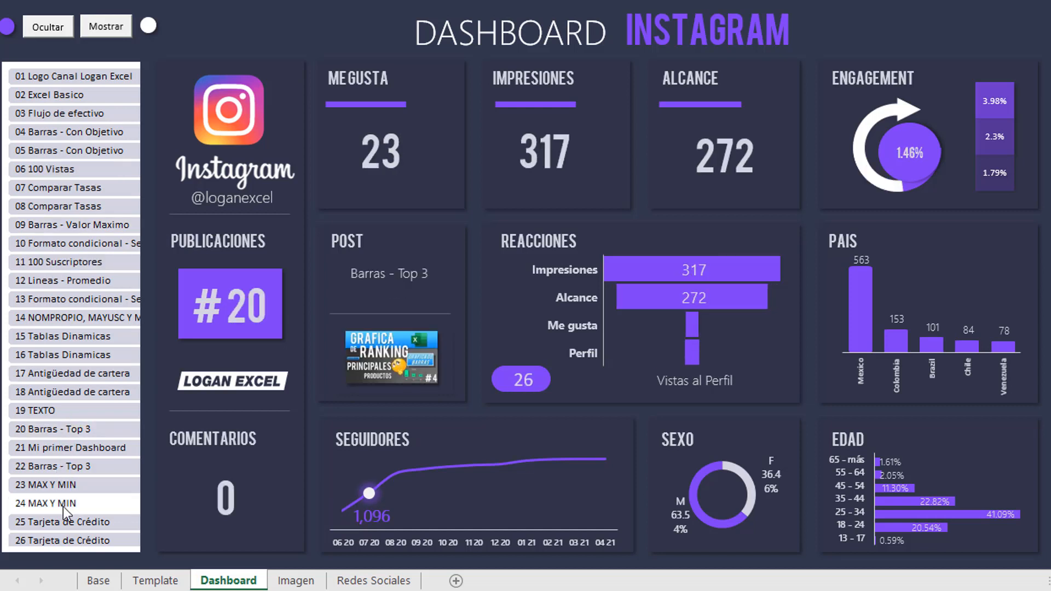
- Filter the dashboard in turn to posts 44 1,000 Vistas, 52 Grafica de semaforo, 57 BuscarV en 2 Tablas and 64 Buscar Imagen
scroll(30, 462, down, 7)
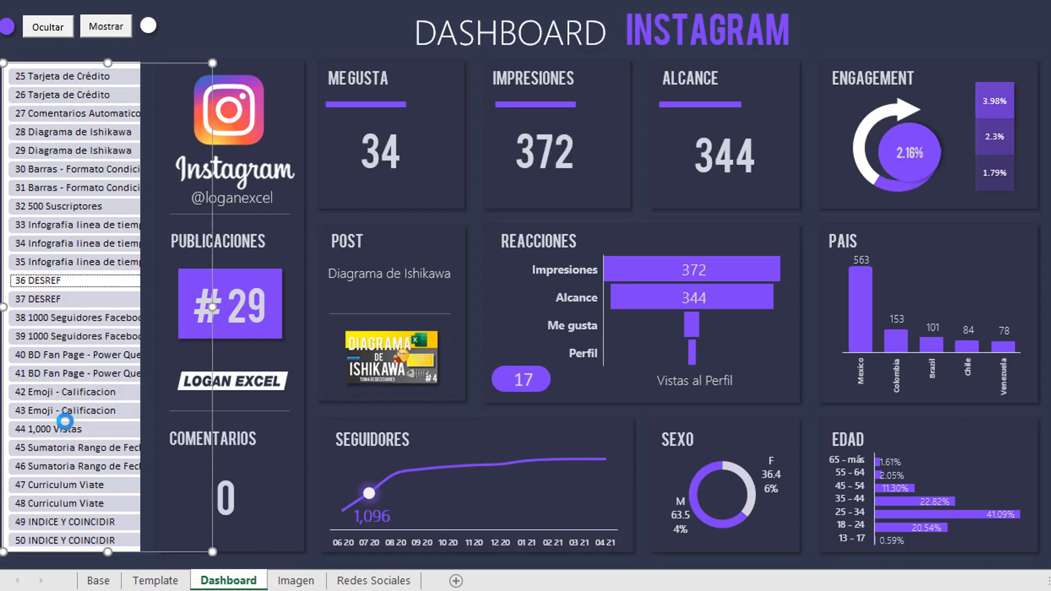
click(65, 423)
scroll(70, 417, down, 4)
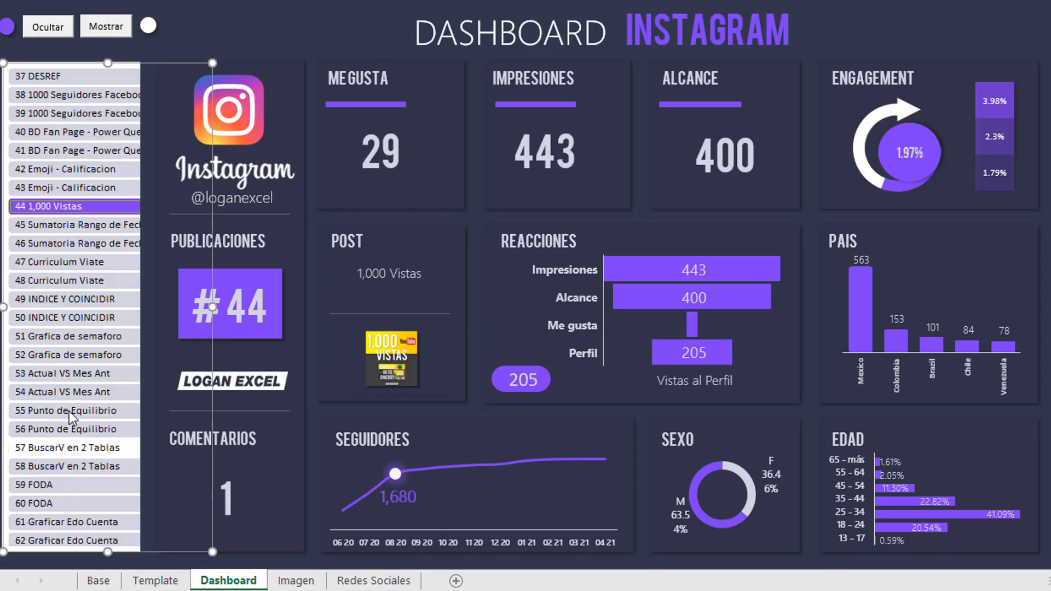
scroll(61, 301, down, 1)
click(62, 301)
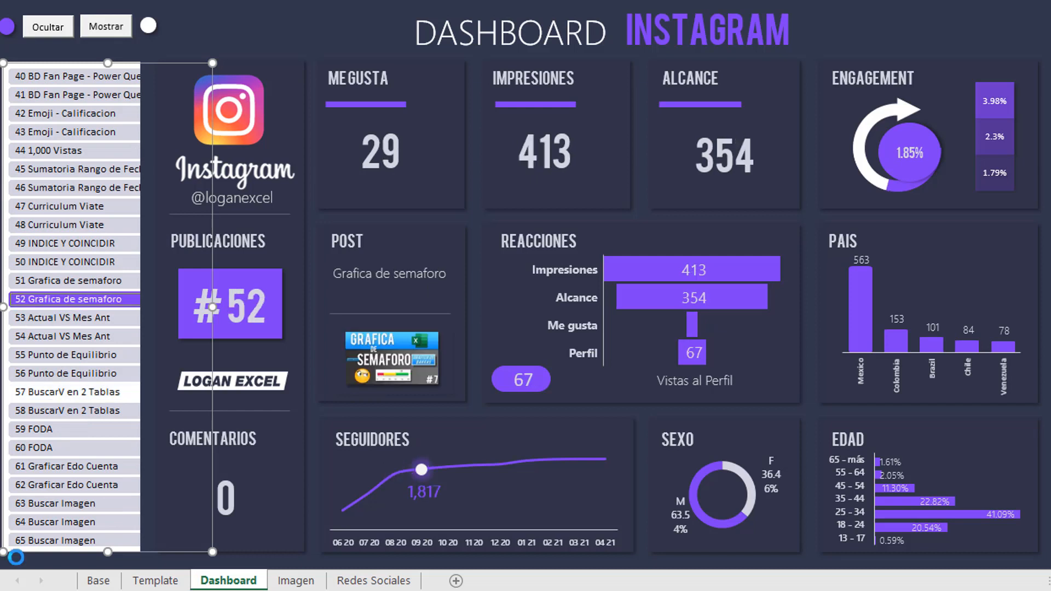
click(64, 392)
click(21, 560)
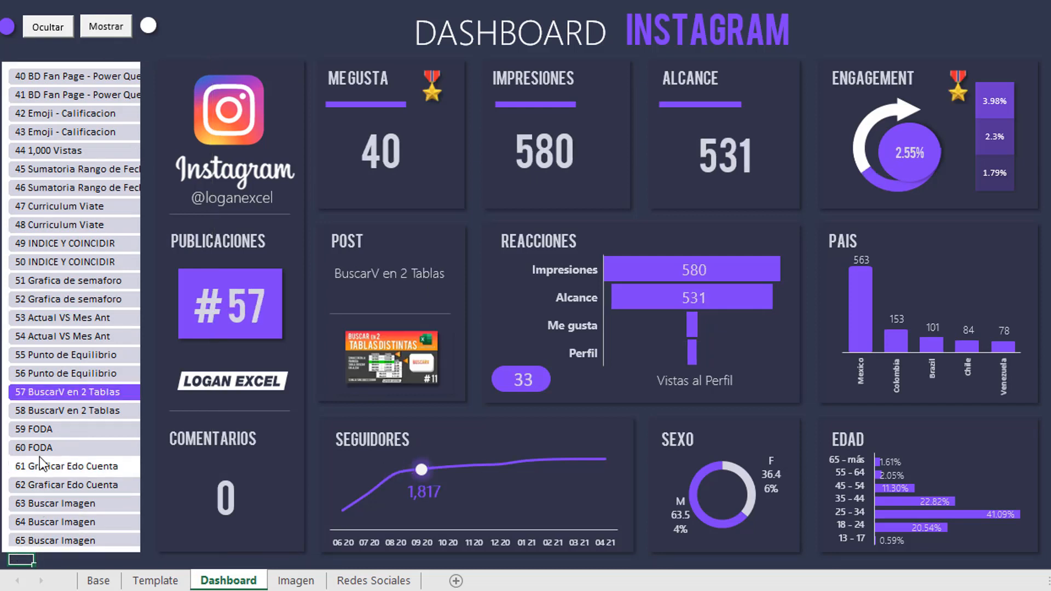
click(51, 520)
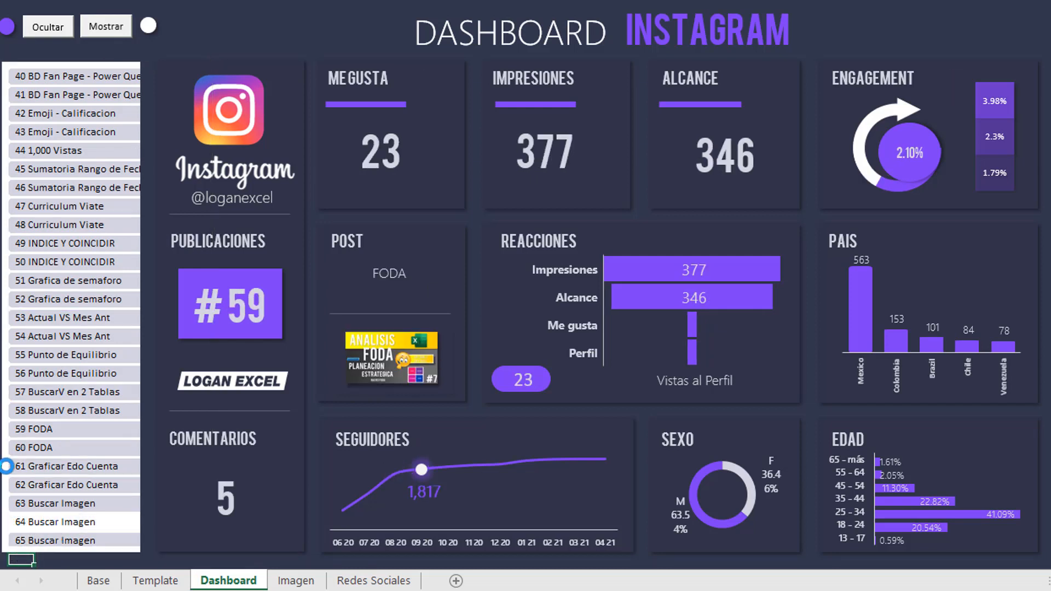
- View the dashboard for posts 70 DASHBOARD Lineas de Crédito, 75 Contabilidad and 89 Lista de asistencia
scroll(41, 435, down, 9)
click(54, 113)
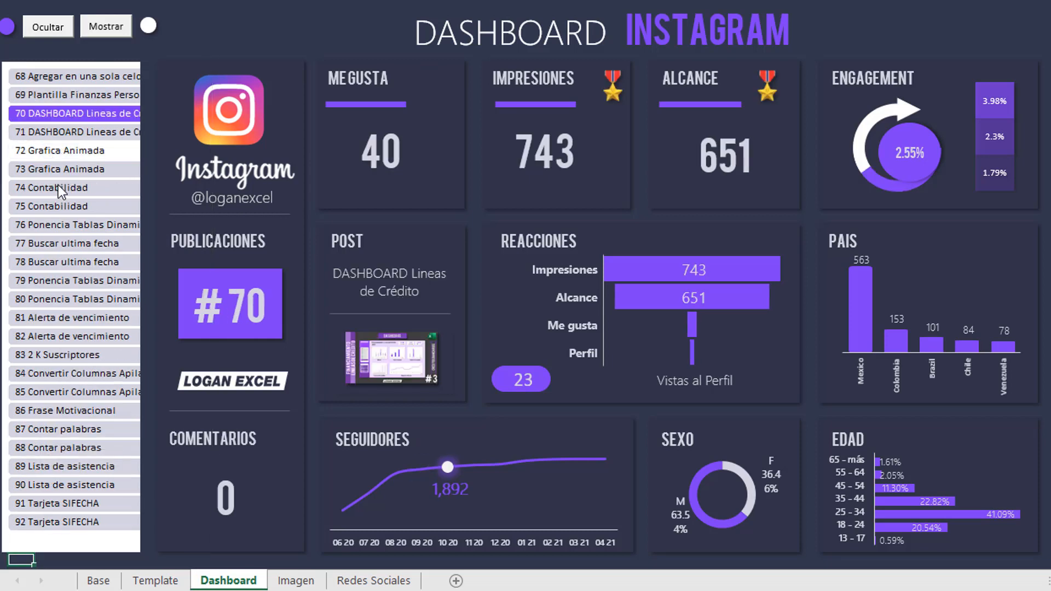
click(64, 206)
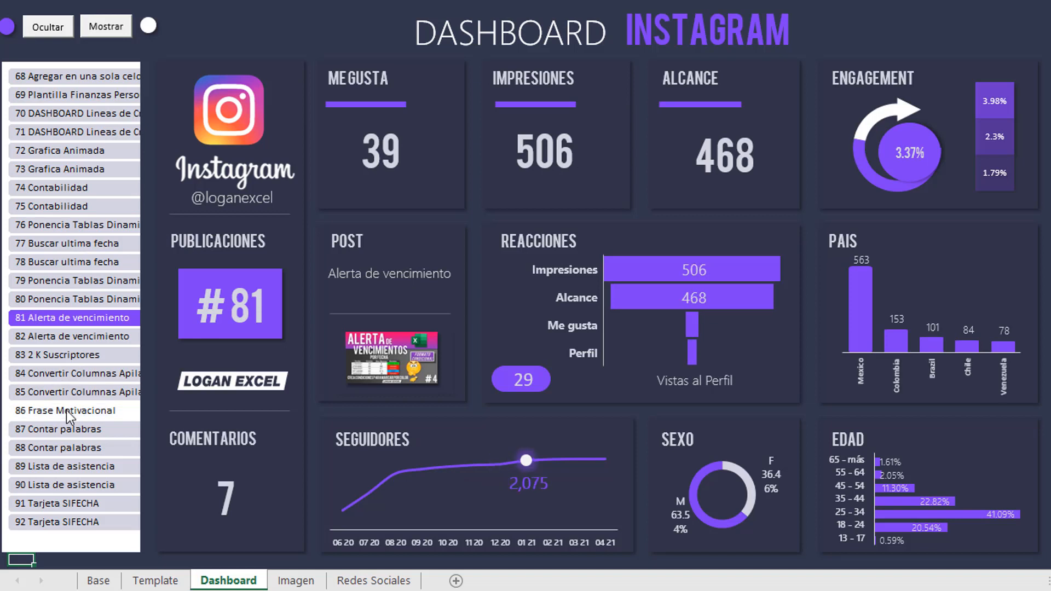
click(63, 467)
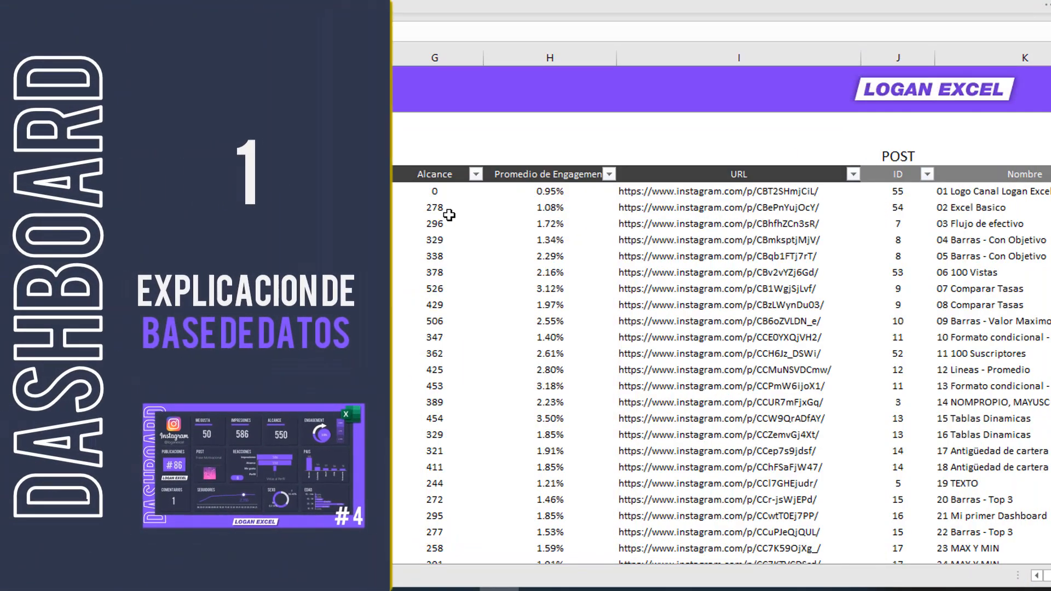
- On the Base sheet, look over the Tabla Publicaciones column headings and the table's title
click(581, 176)
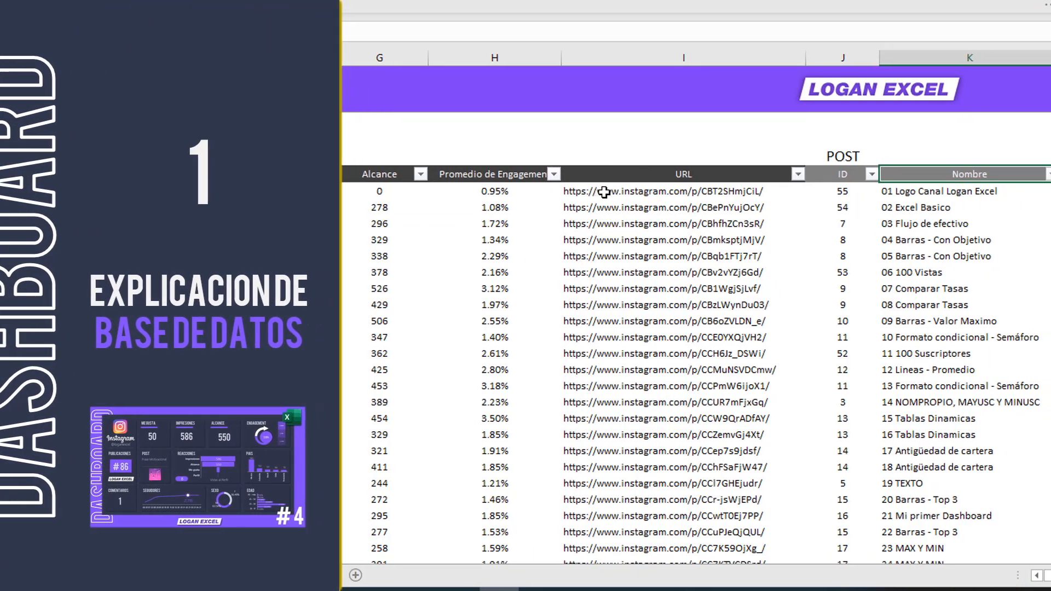
key(ctrl+Right)
key(ctrl+Right)
key(ctrl+Left)
key(ctrl+Left)
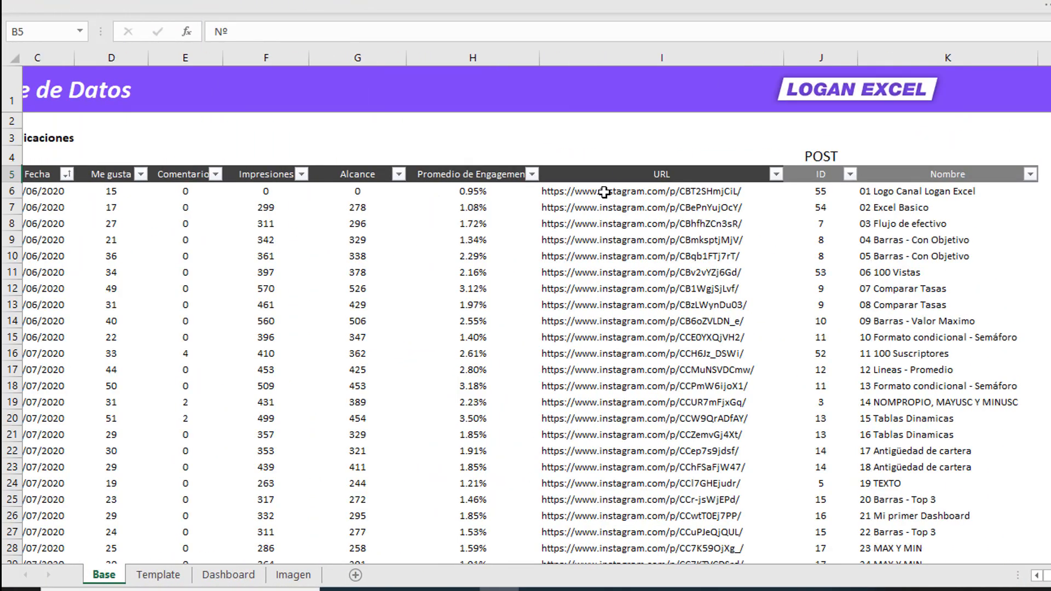
click(156, 266)
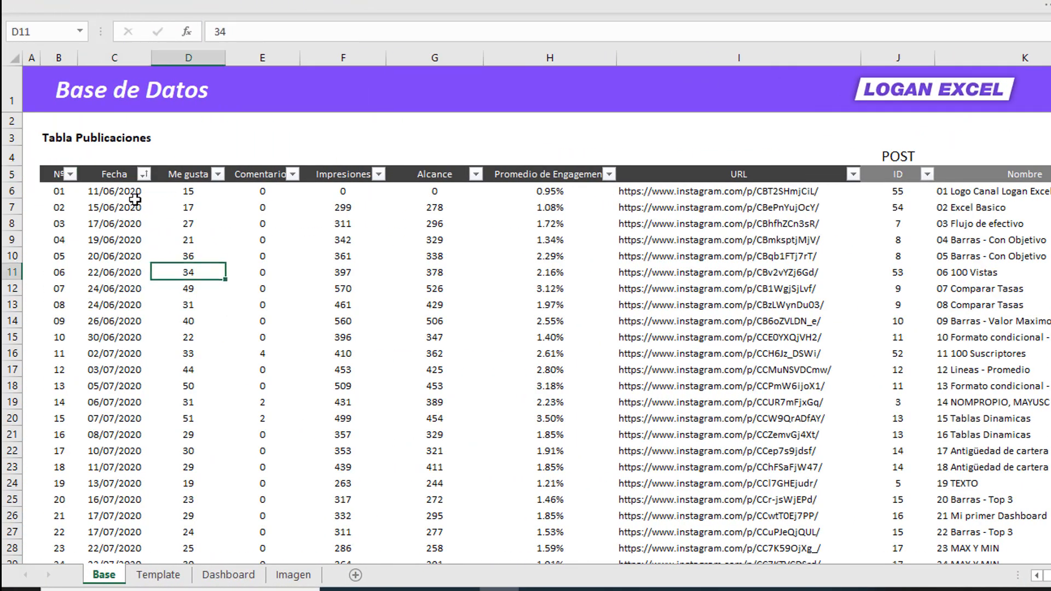
click(57, 141)
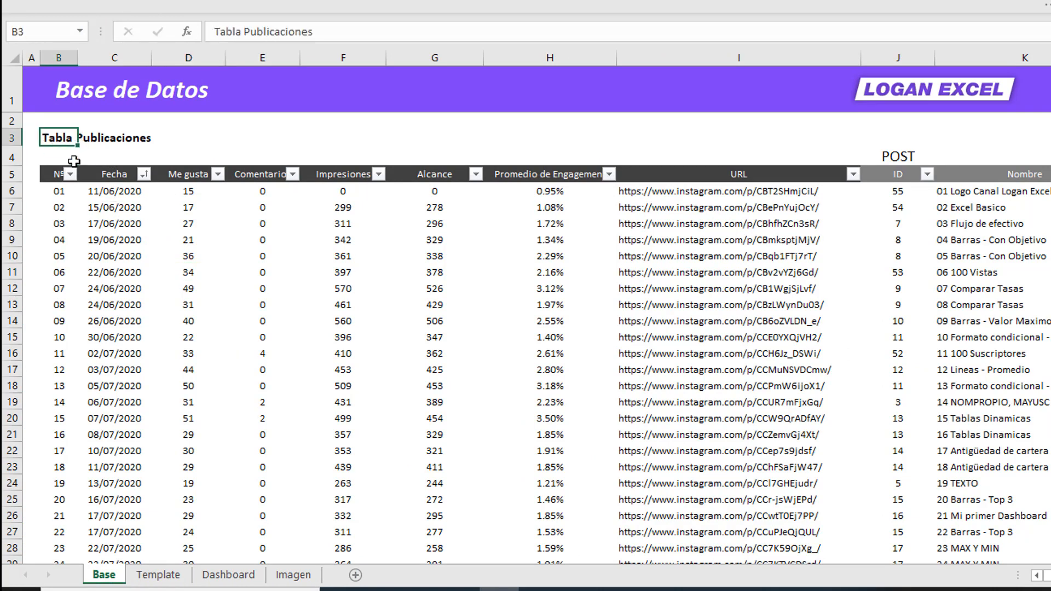
- Examine the Impresiones column down to its last records and return to its heading
click(203, 268)
click(324, 212)
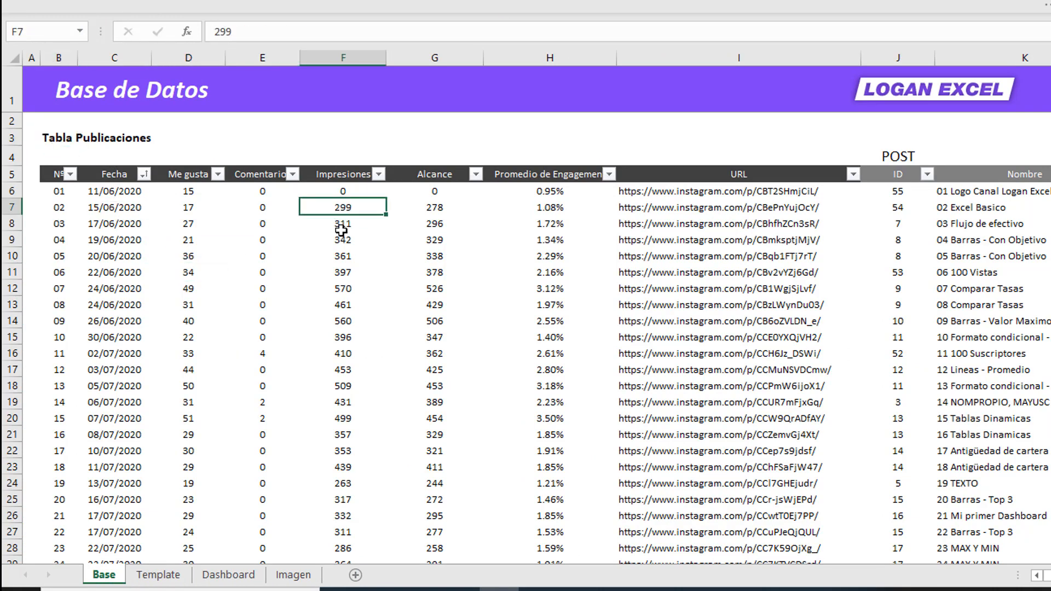
key(ctrl+Down)
key(Up)
key(Up)
key(ctrl+Up)
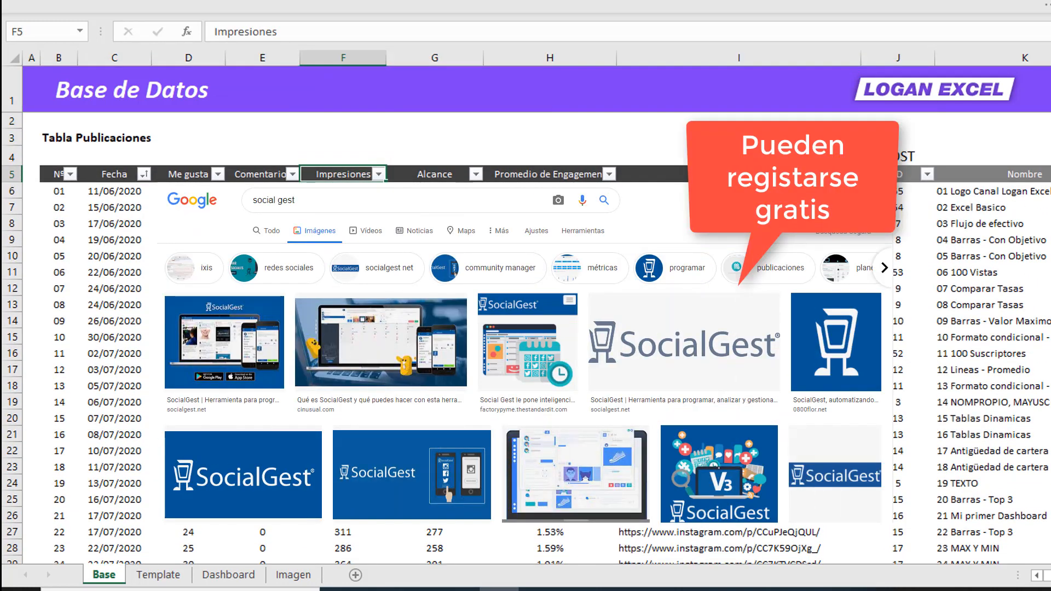
- Examine the publication numbers in the Nº column of Tabla Publicaciones
key(Left)
key(Left)
key(Left)
key(Left)
key(Down)
key(Down)
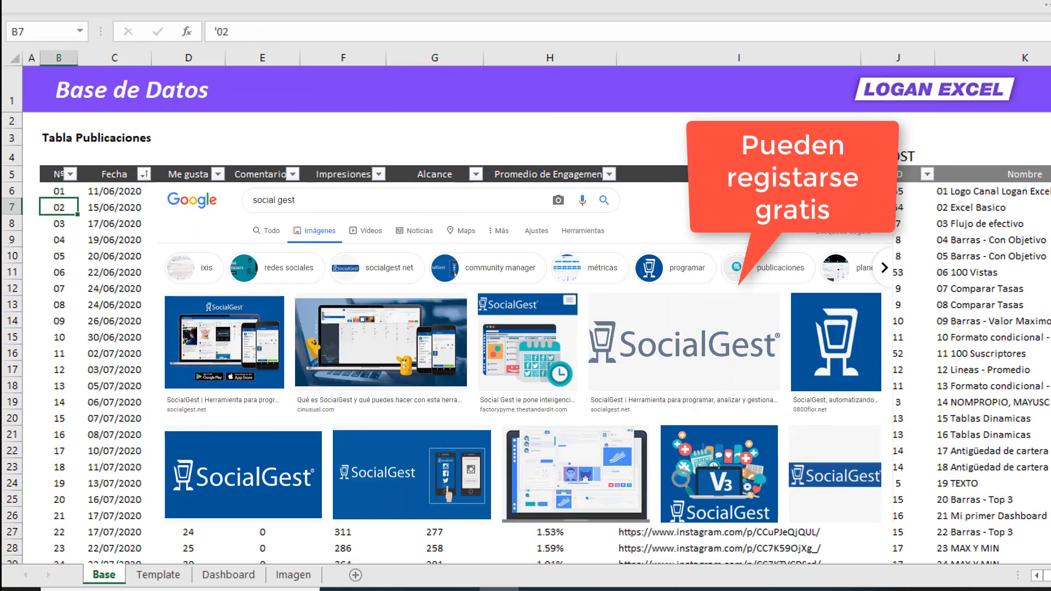
click(114, 272)
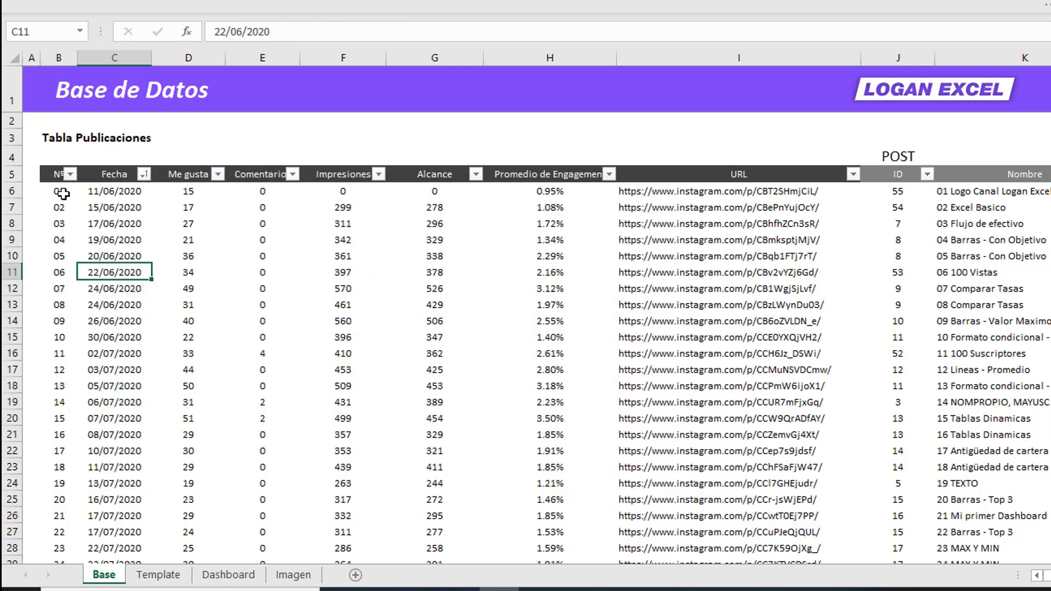
click(62, 193)
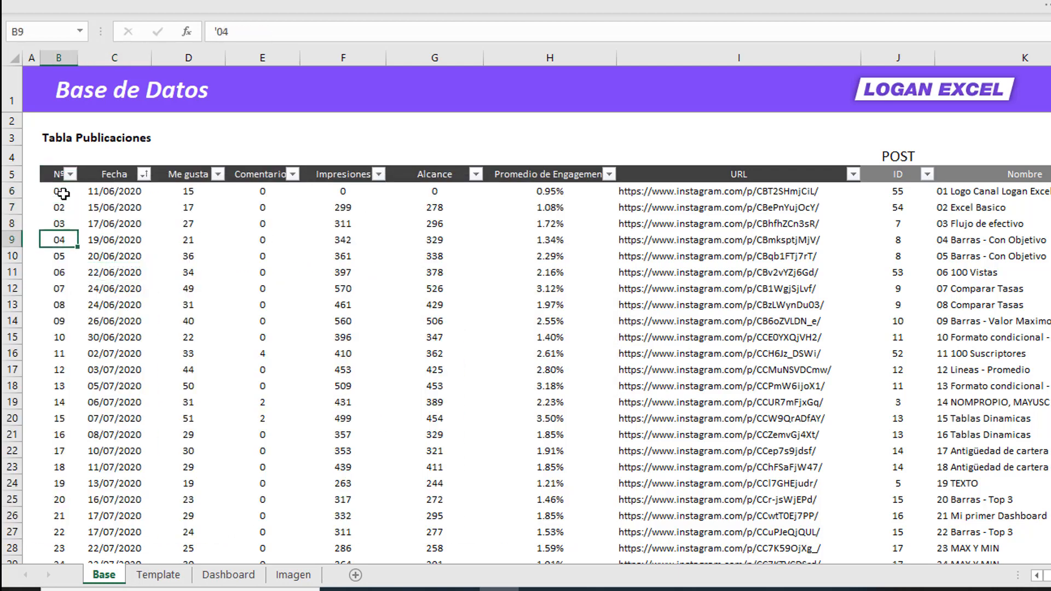
key(Down)
key(Down)
key(Down)
key(Down)
key(Down)
key(Down)
key(Down)
- Review the publication dates in the Fecha column down to the last record, then go back to the top of the sheet
key(Right)
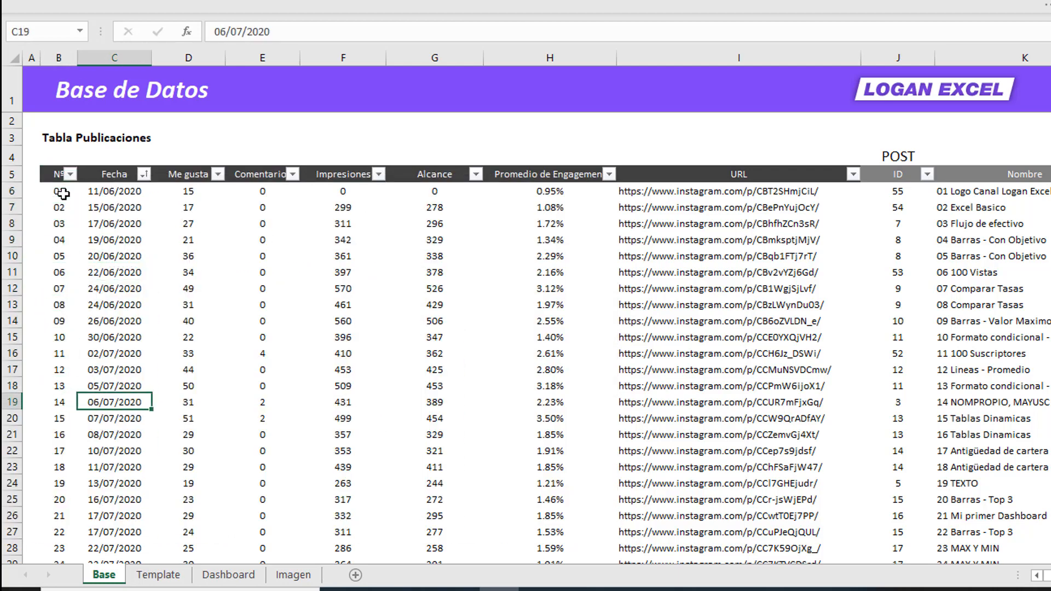
key(Down)
key(Down)
key(Down)
key(Down)
key(Down)
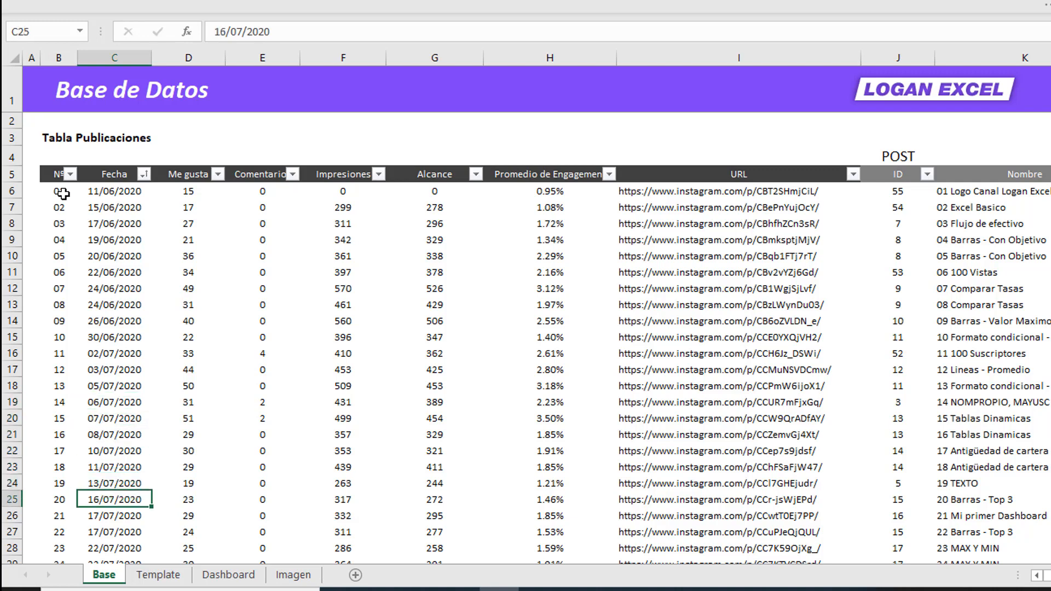
key(ctrl+Down)
key(Up)
key(Up)
key(Up)
key(Up)
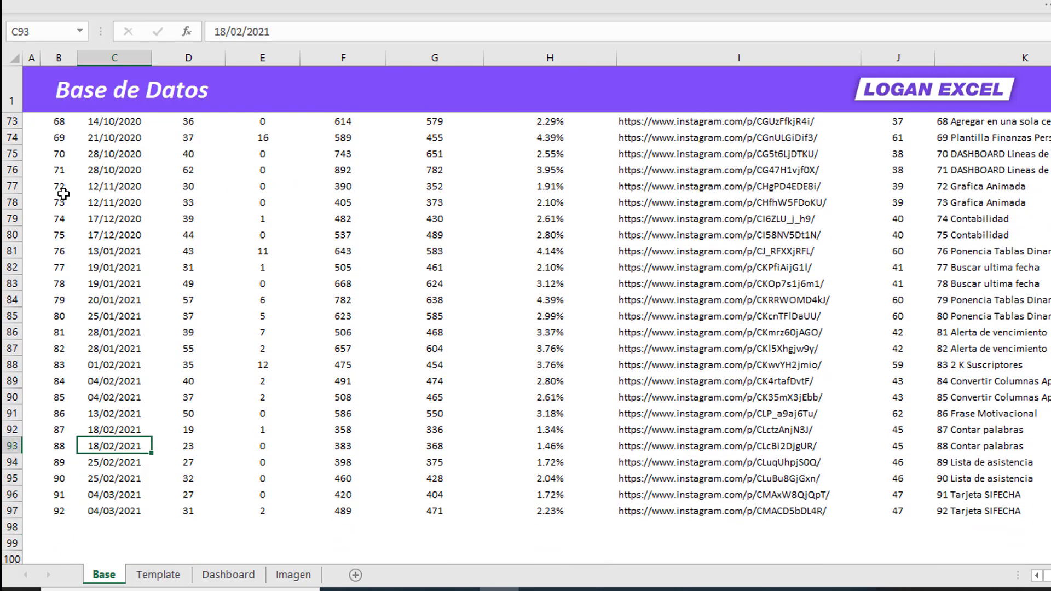
key(Down)
key(Down)
key(Down)
key(Down)
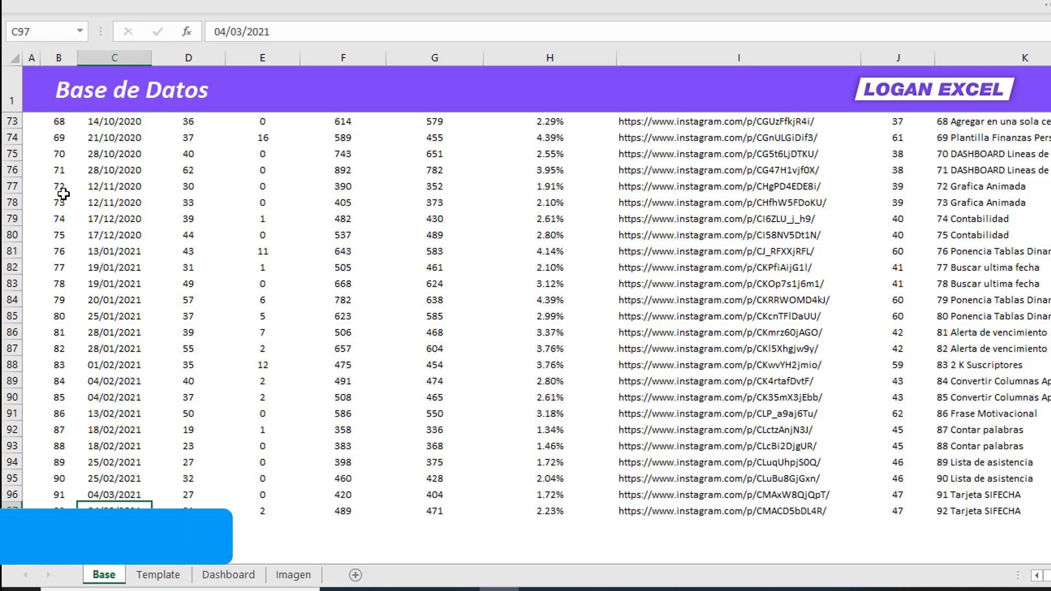
key(Left)
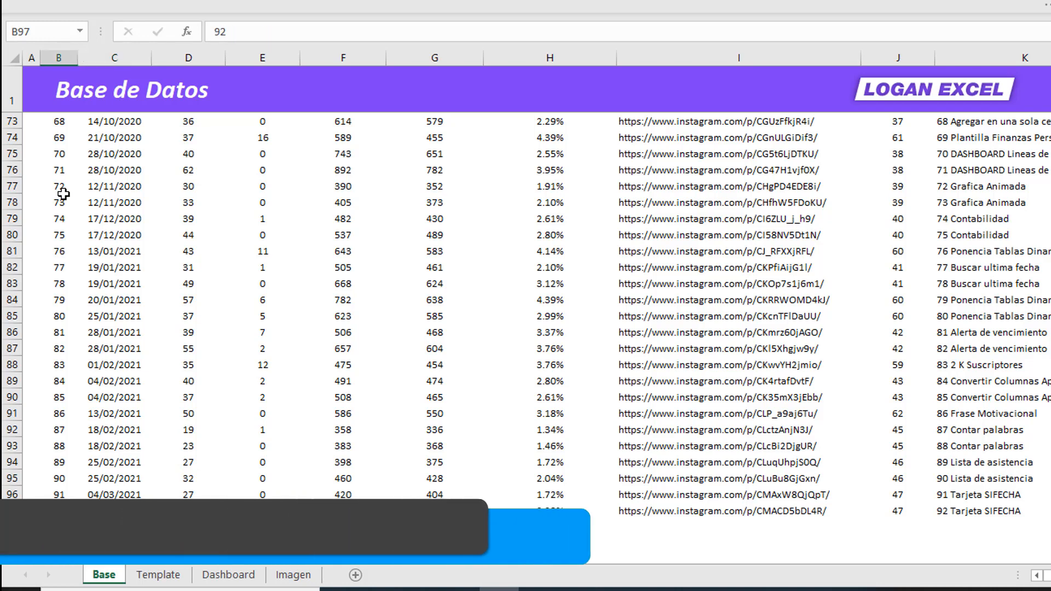
key(ctrl+Home)
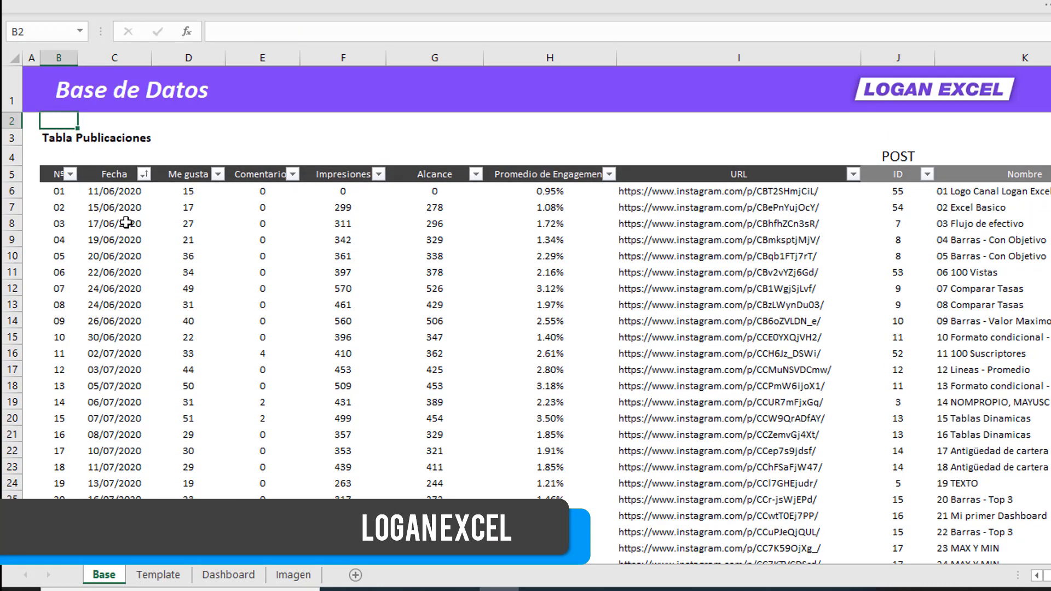
- Examine the Me gusta and Comentarios columns and select the Me gusta heading with its first seven values
click(235, 225)
click(186, 174)
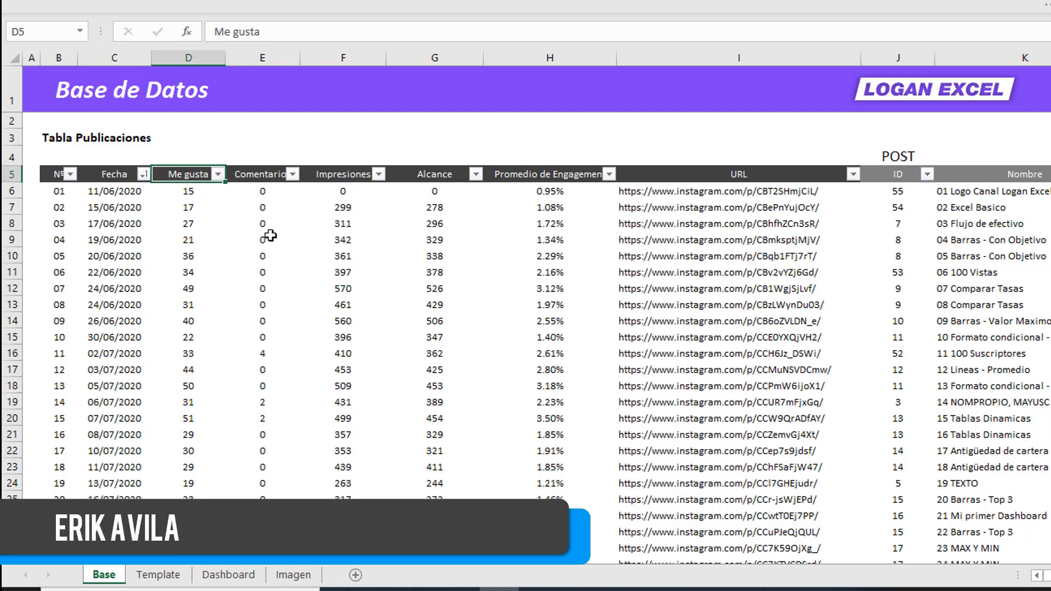
click(270, 237)
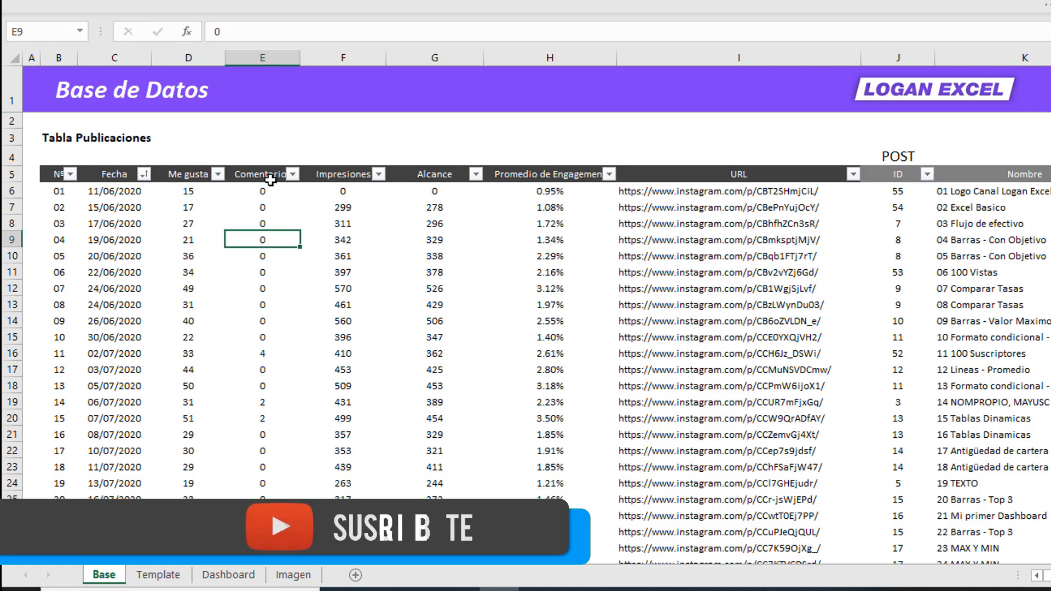
click(271, 178)
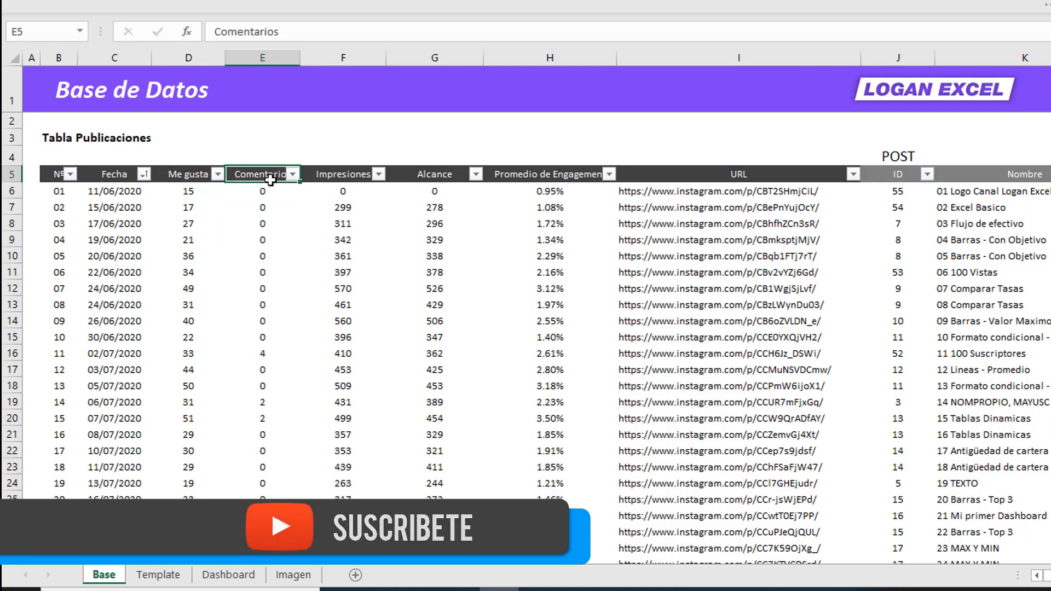
click(287, 225)
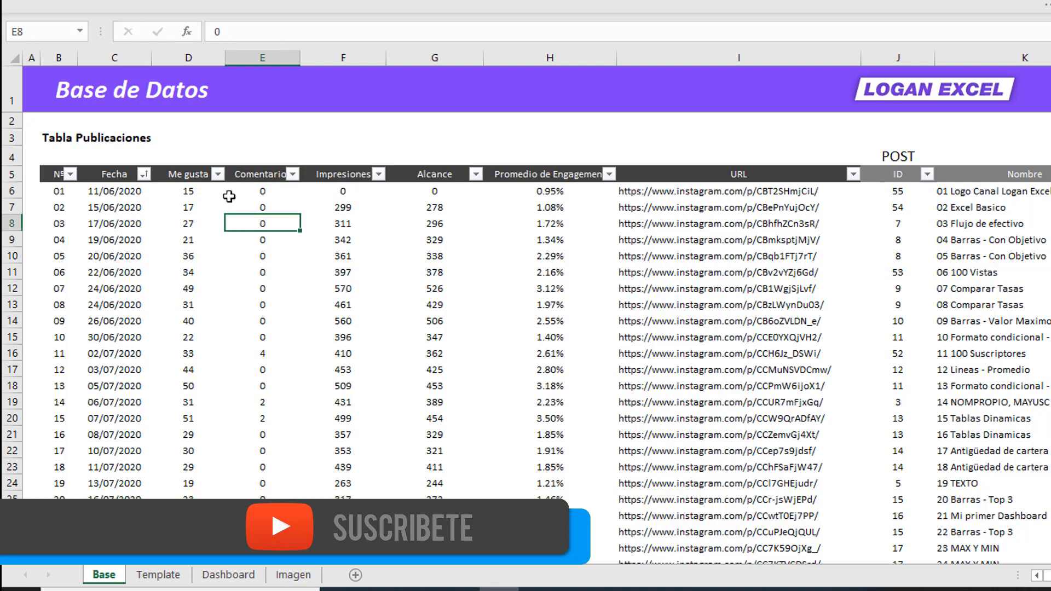
click(200, 179)
click(197, 228)
drag(189, 175, 212, 295)
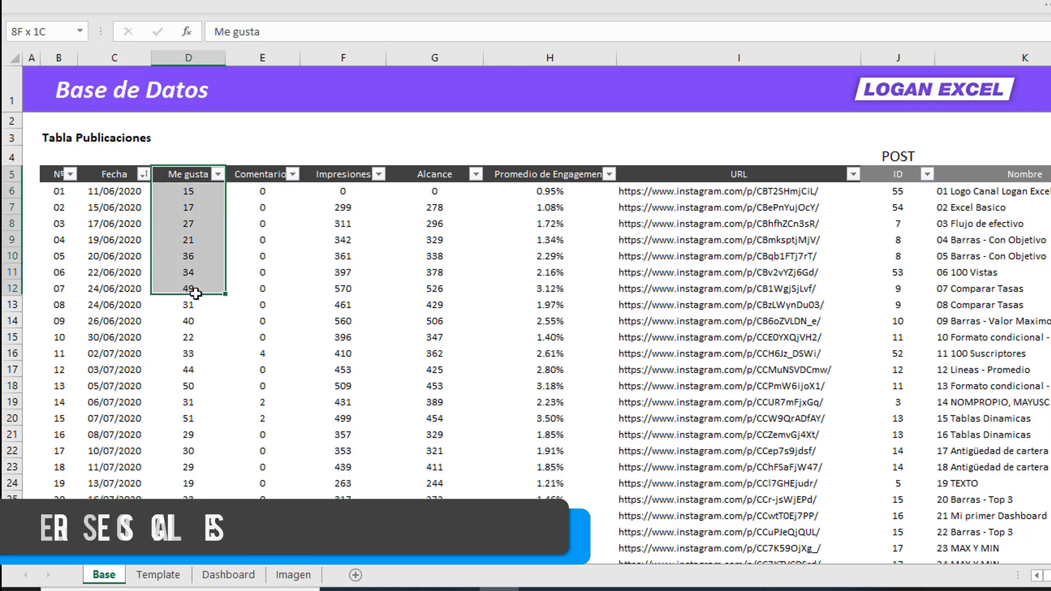
- Examine the first records of the Me gusta, Comentarios and Impresiones columns in Tabla Publicaciones
click(215, 228)
click(201, 190)
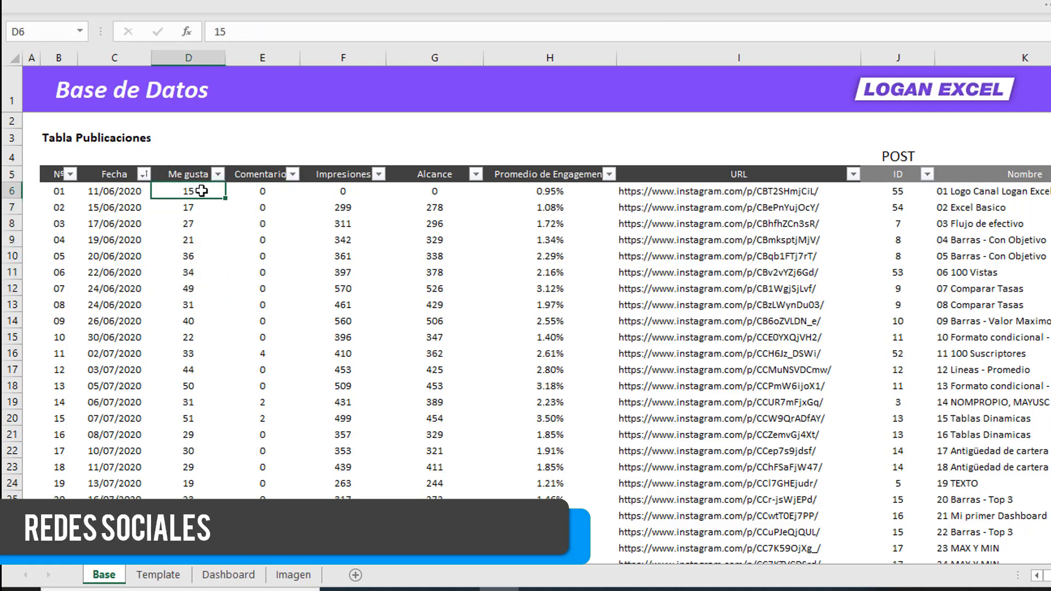
click(273, 194)
click(304, 241)
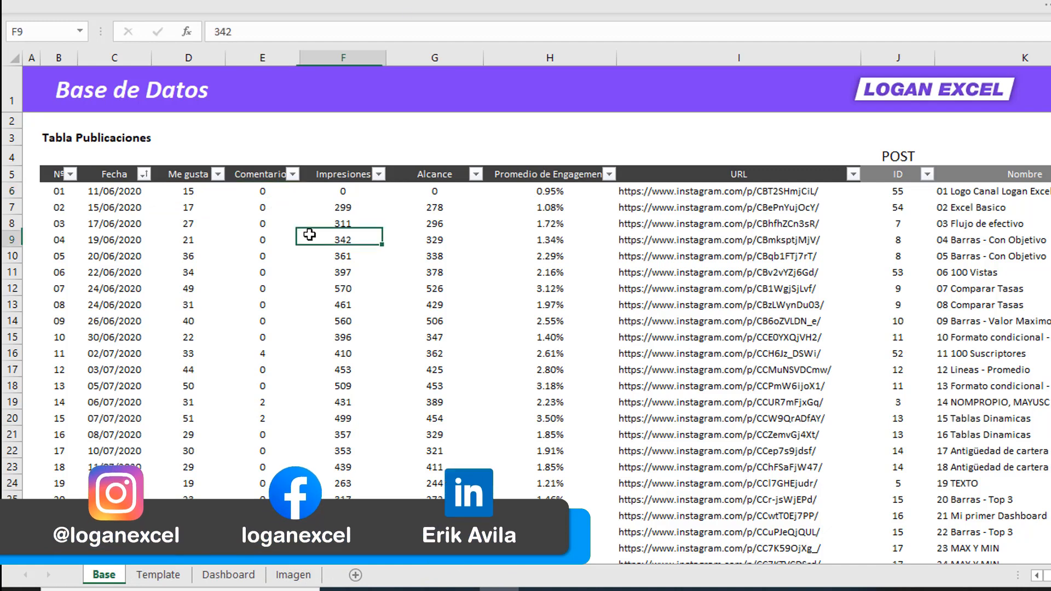
click(328, 196)
click(350, 258)
scroll(348, 280, down, 1)
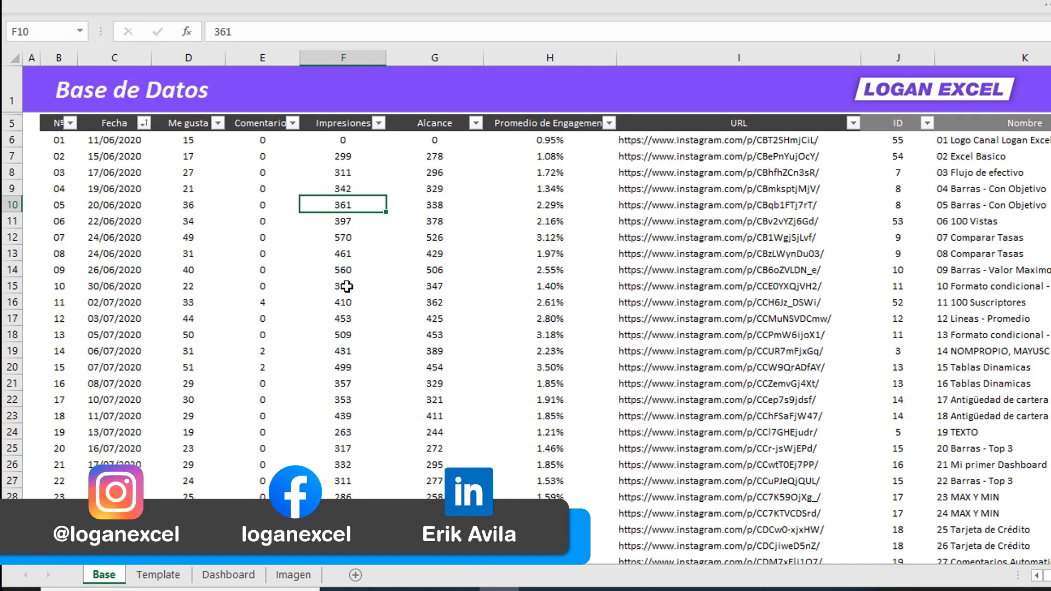
scroll(348, 283, up, 1)
- Examine the Alcance and Promedio de Engagement columns of Tabla Publicaciones
click(428, 285)
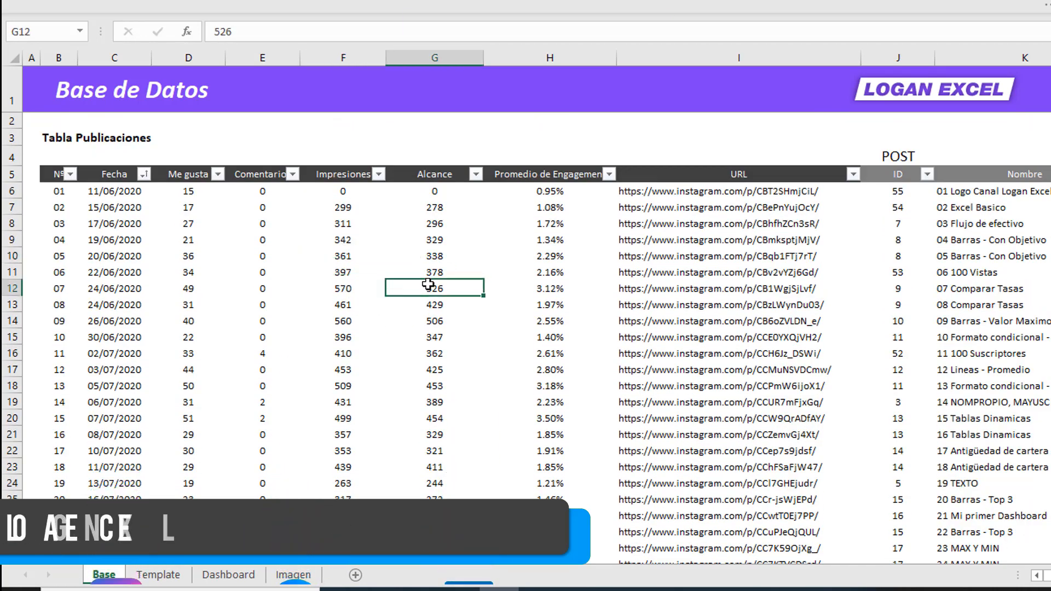
click(445, 253)
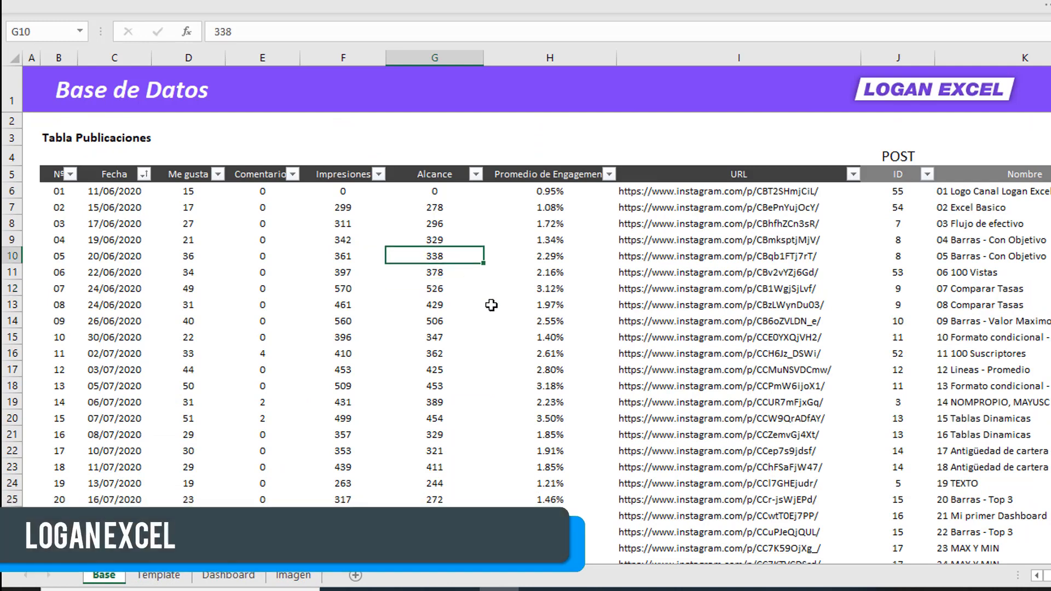
click(500, 278)
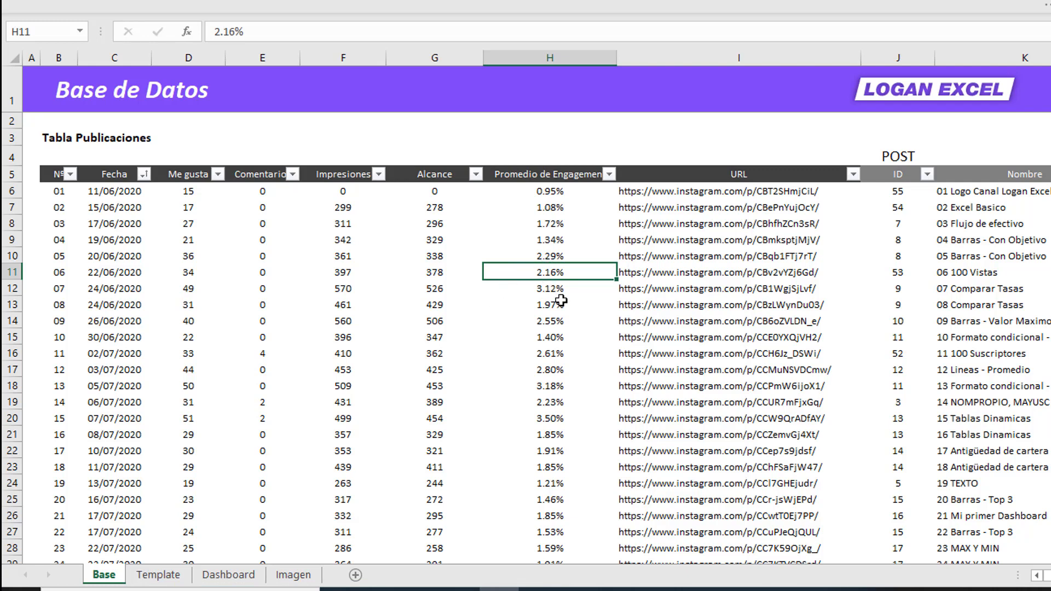
click(564, 318)
scroll(562, 291, down, 1)
scroll(562, 290, up, 1)
- Examine the publication links in the URL column and return to the first records
click(684, 233)
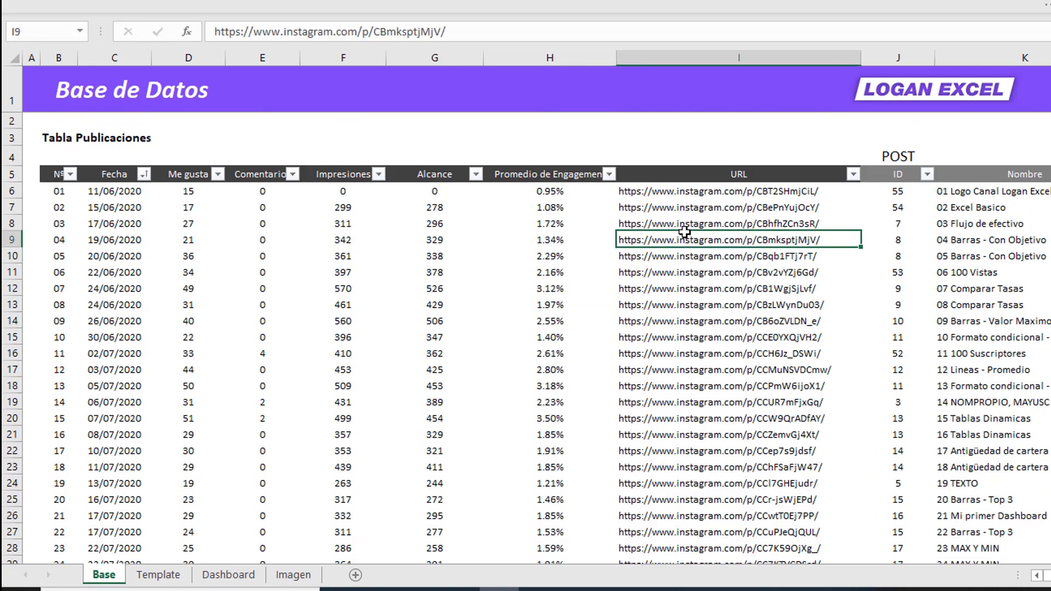
click(690, 193)
click(686, 239)
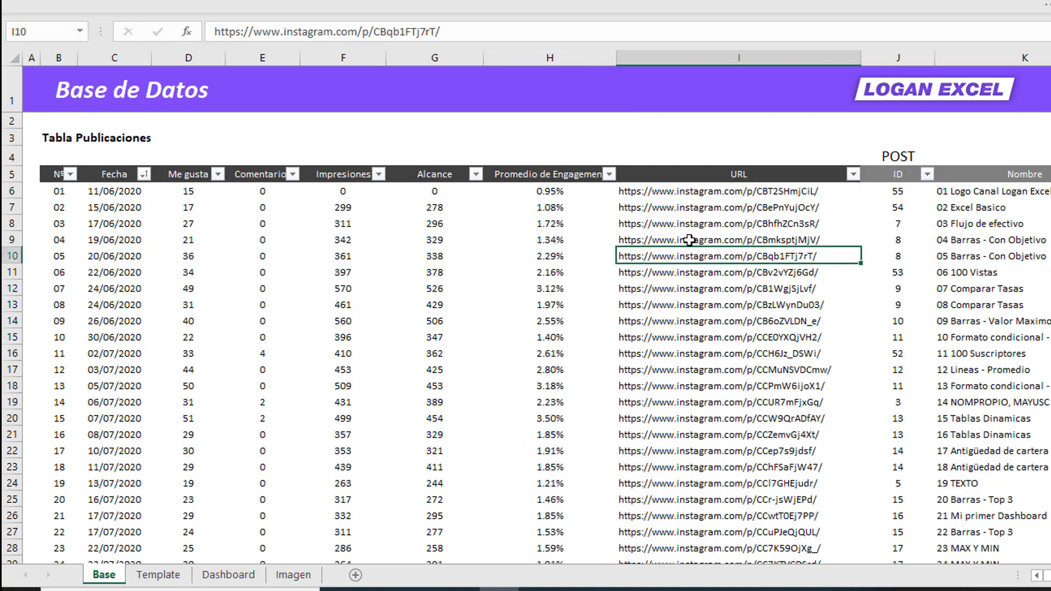
click(688, 205)
scroll(699, 259, down, 6)
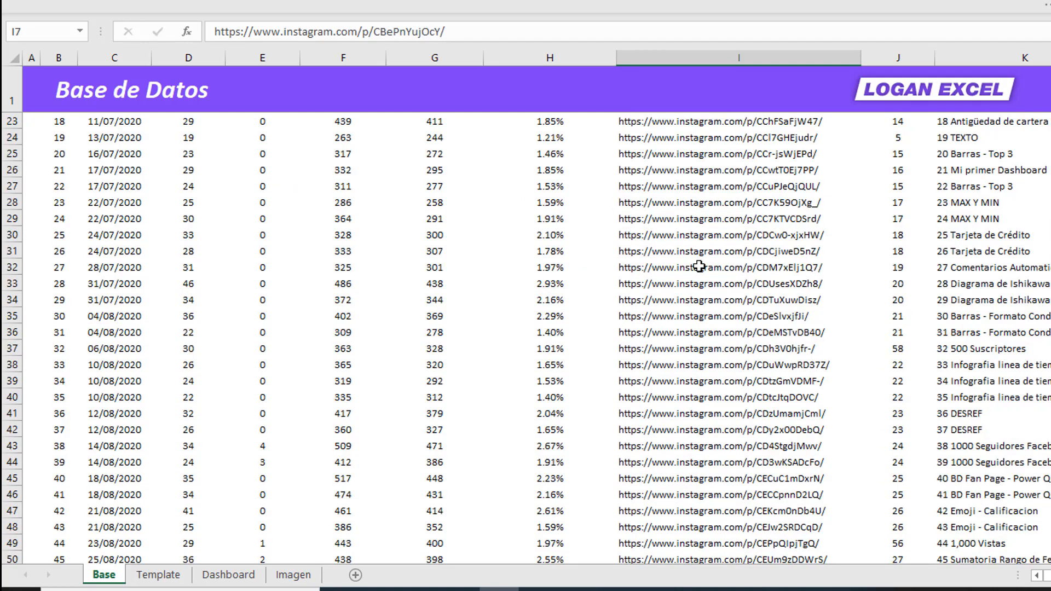
scroll(699, 263, up, 6)
- Copy the URL text of publication 01 from cell I6, leaving the cell unchanged
click(699, 193)
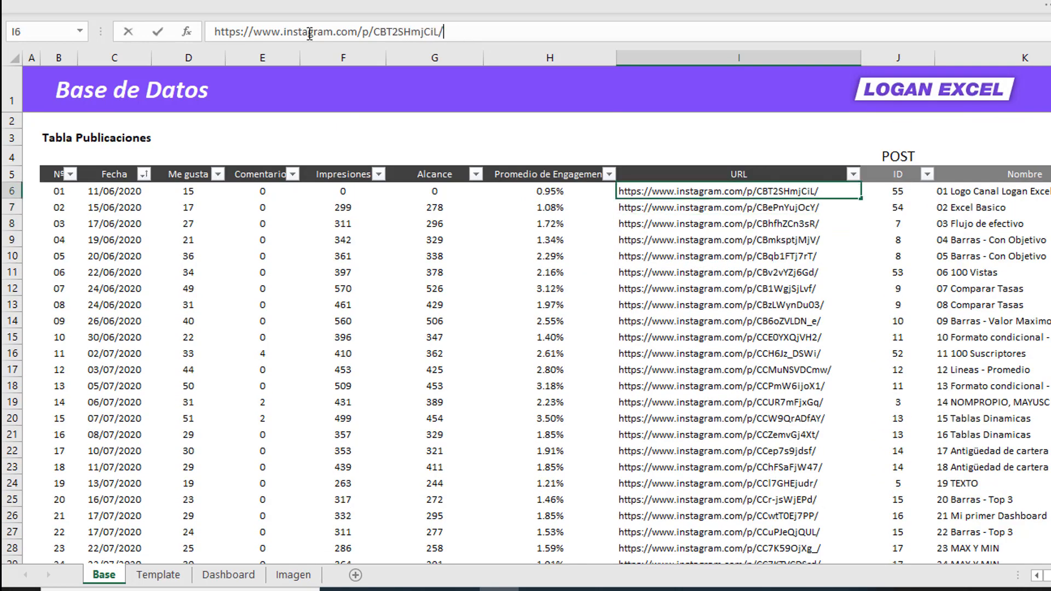
drag(445, 31, 206, 34)
key(ctrl+c)
key(Escape)
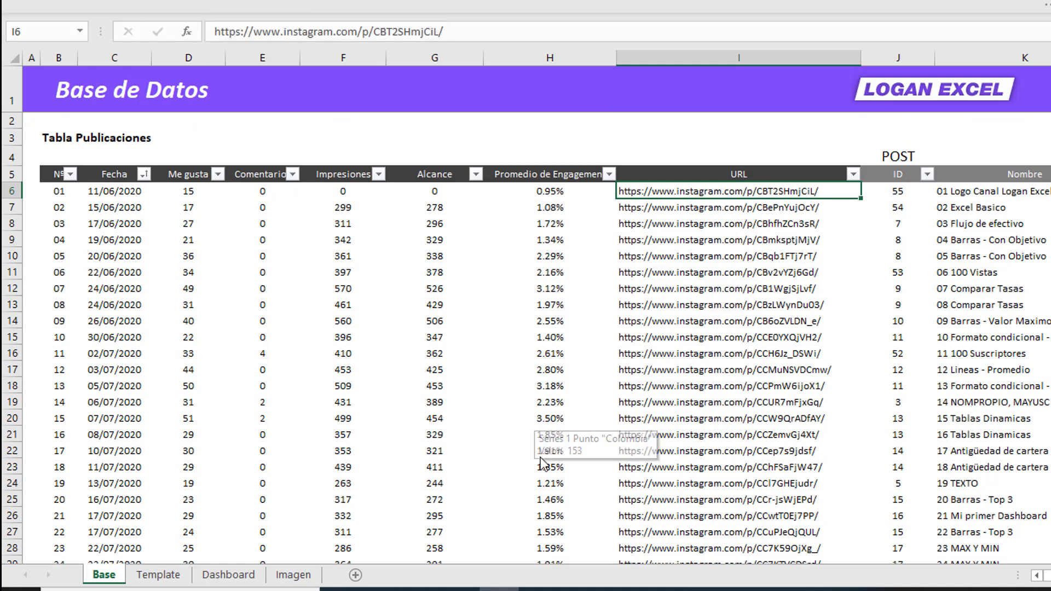
- Switch to Chrome, open the copied Instagram link to view publication 01, and return to the Excel workbook
click(619, 589)
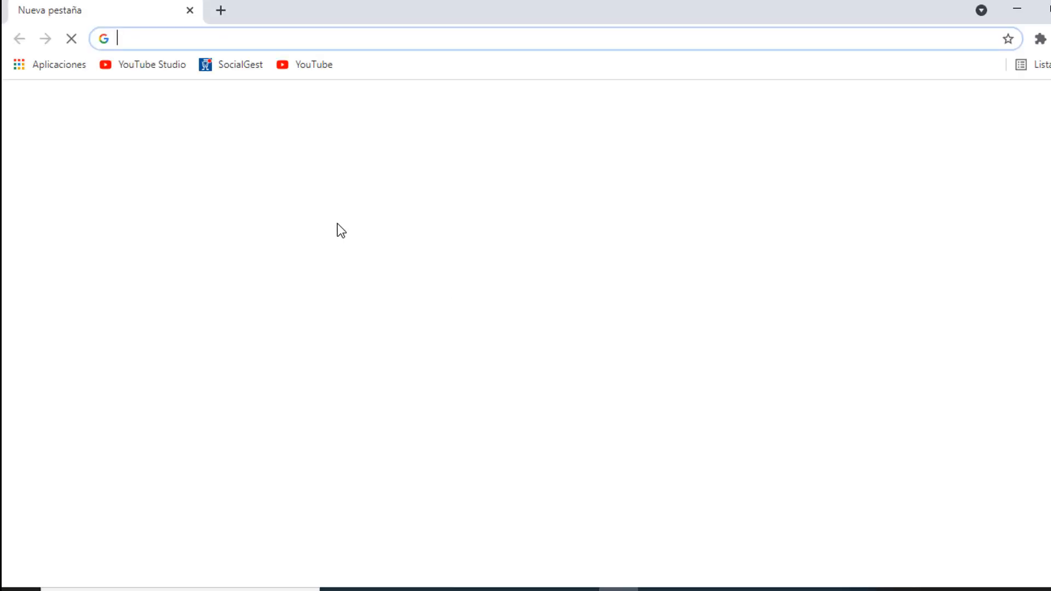
click(211, 45)
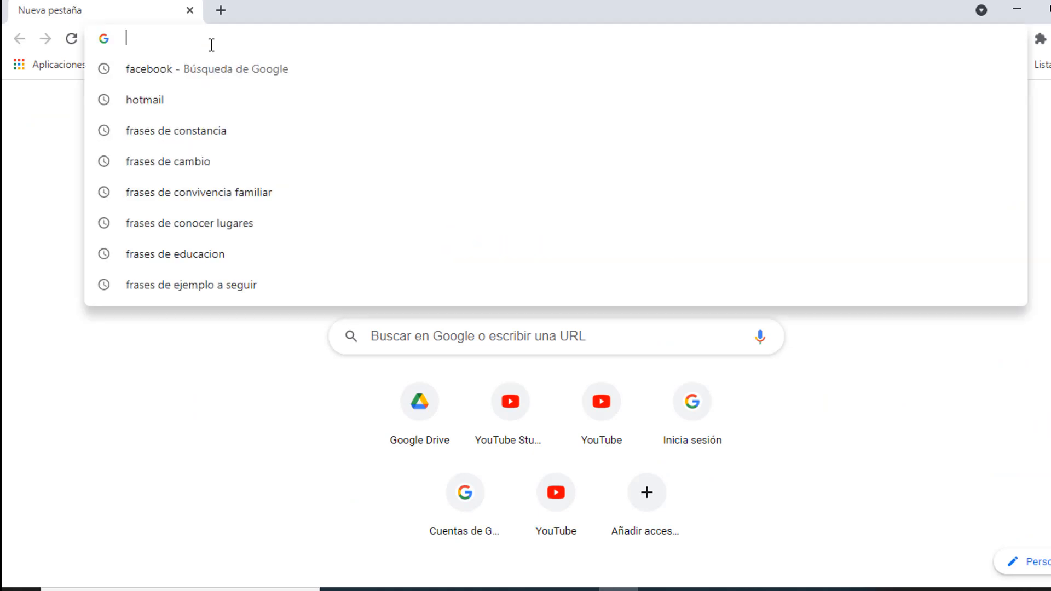
key(ctrl+v)
key(Return)
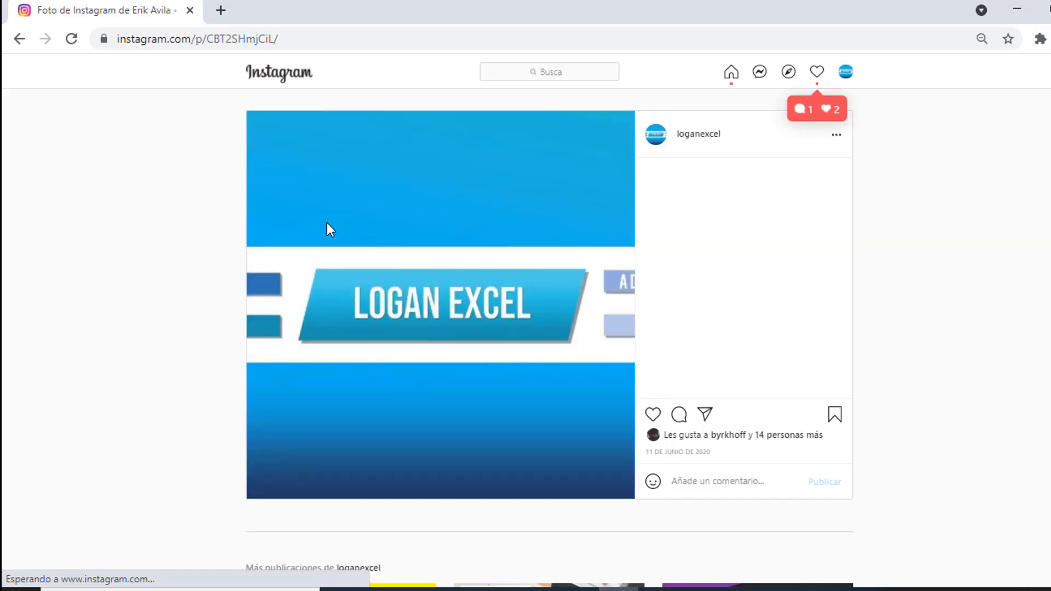
key(alt+Tab)
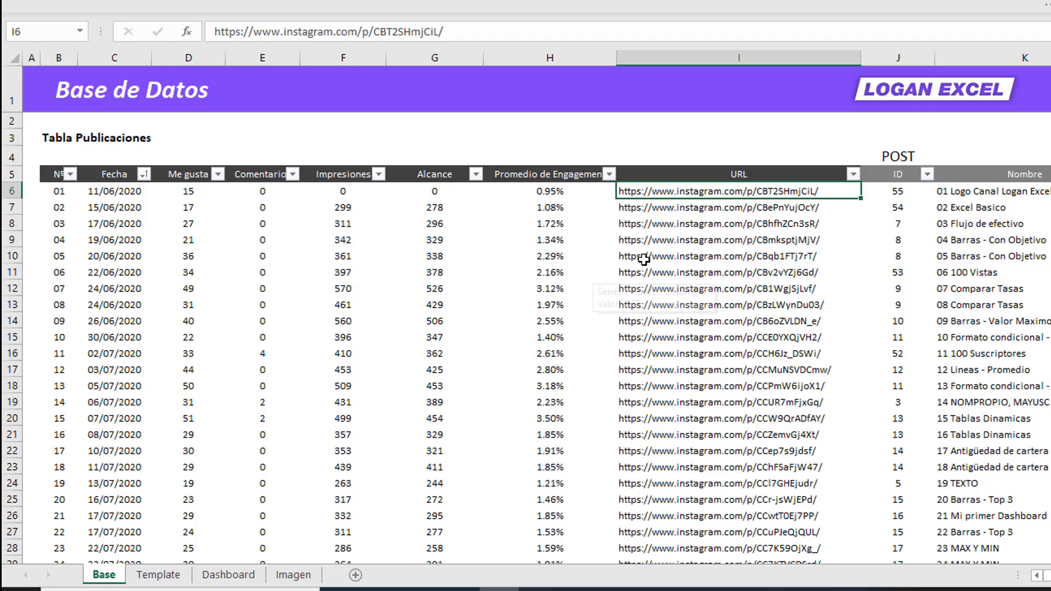
- Review the URL column down to the end of the table and go back to the top of the sheet
click(646, 257)
click(684, 221)
key(ctrl+Down)
key(Down)
key(Down)
key(Down)
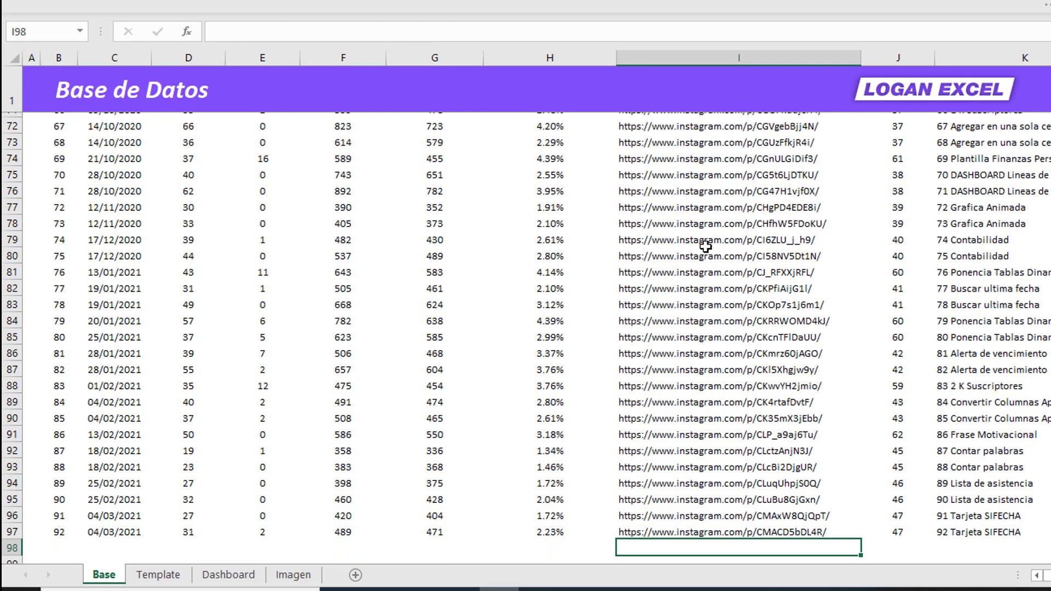
key(Up)
key(Up)
key(Up)
key(Up)
key(Up)
key(Up)
key(Up)
key(Up)
key(Up)
key(ctrl+Up)
key(Up)
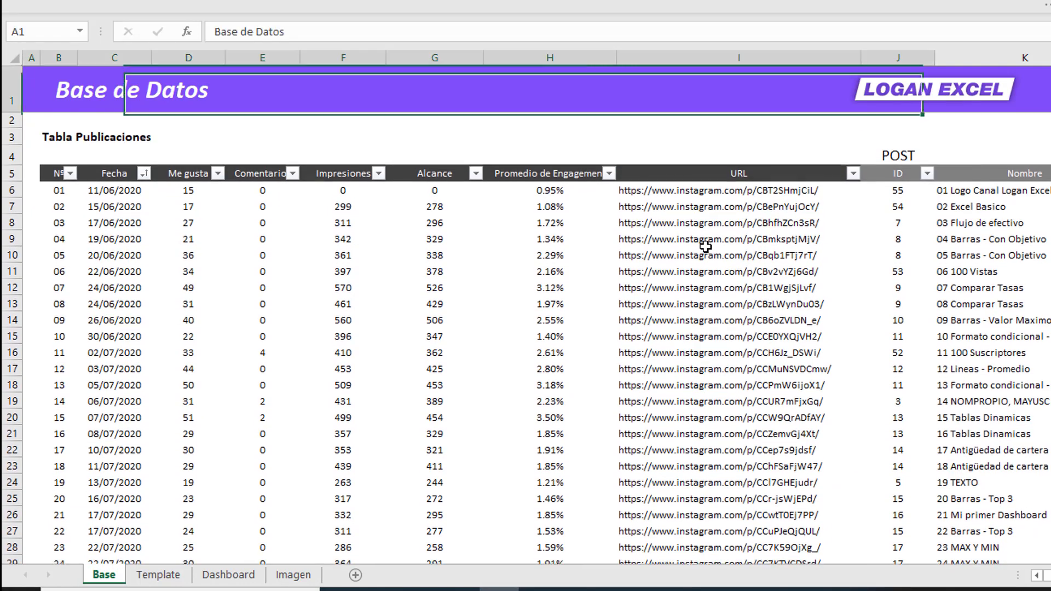
- Move across the headings of Tabla Publicaciones to the ID and Nombre columns under POST
key(Down)
key(Right)
key(Right)
key(Right)
key(Right)
key(Left)
key(Left)
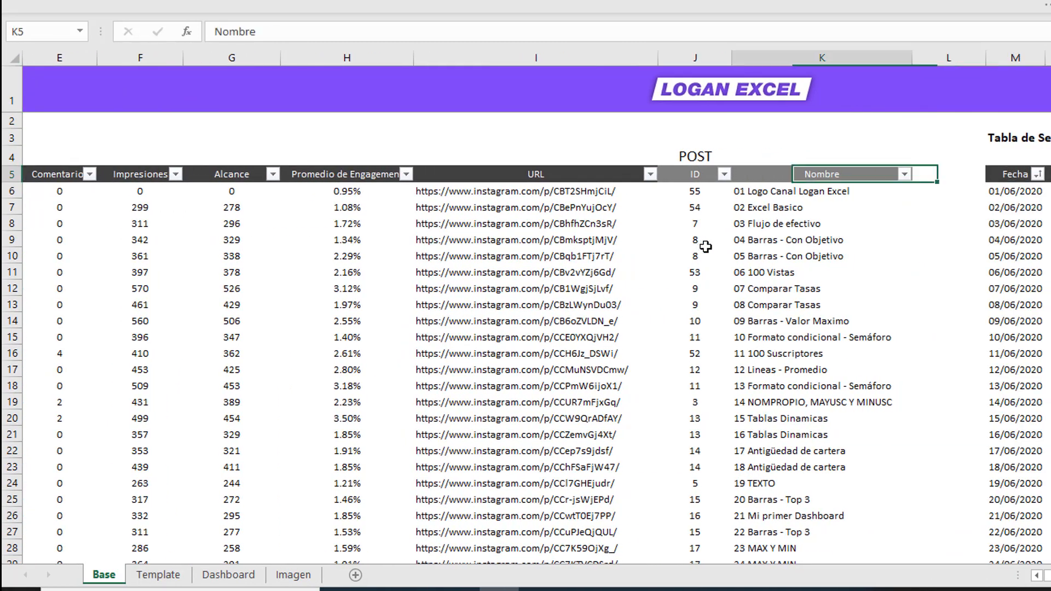
key(Left)
key(Left)
key(Right)
key(Right)
click(700, 237)
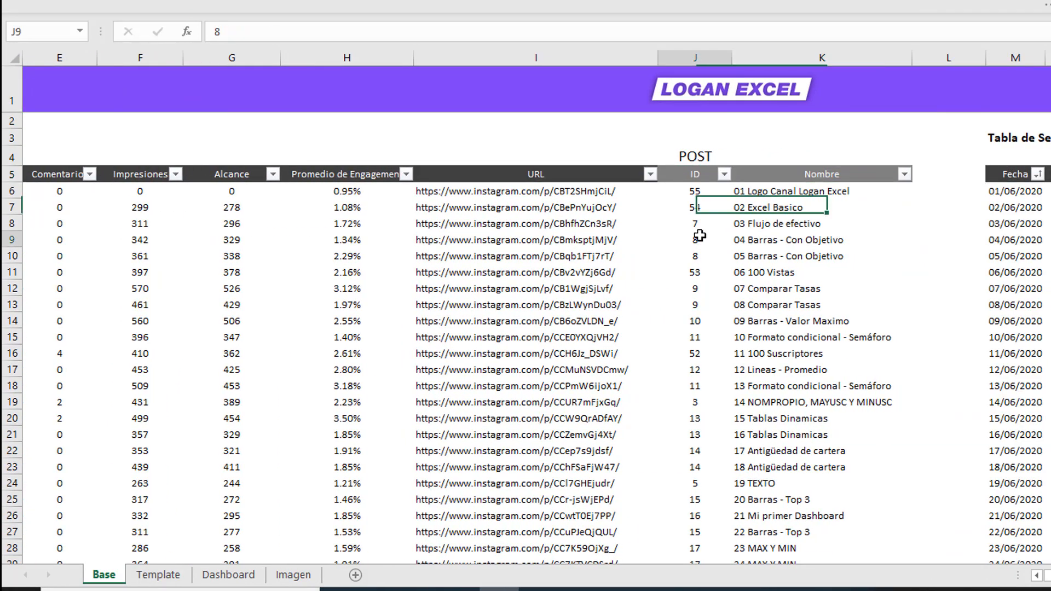
- Examine the first IDs and post names in the ID and Nombre columns
click(695, 188)
click(802, 219)
click(799, 188)
click(810, 250)
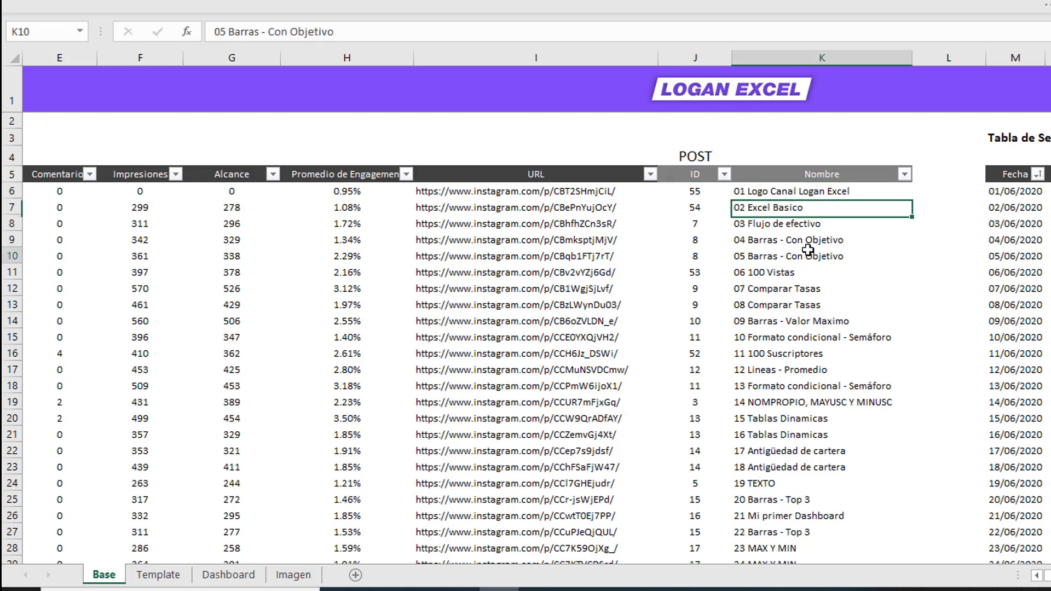
click(796, 213)
click(785, 272)
drag(703, 193, 797, 257)
click(787, 222)
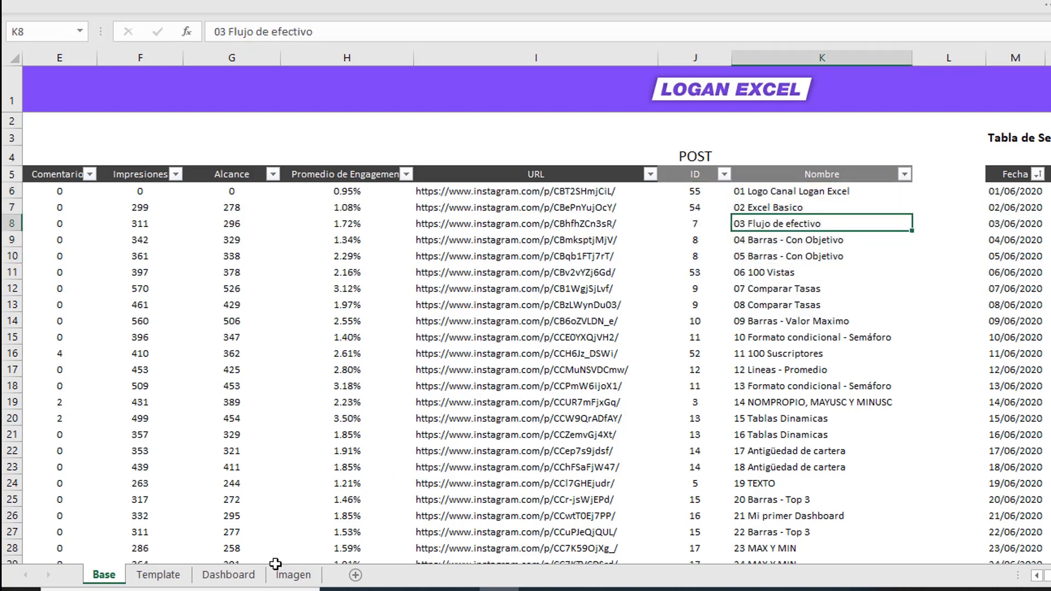
- Open the Imagen sheet and examine the first titles in the Titulo column of the image list
click(288, 578)
click(512, 335)
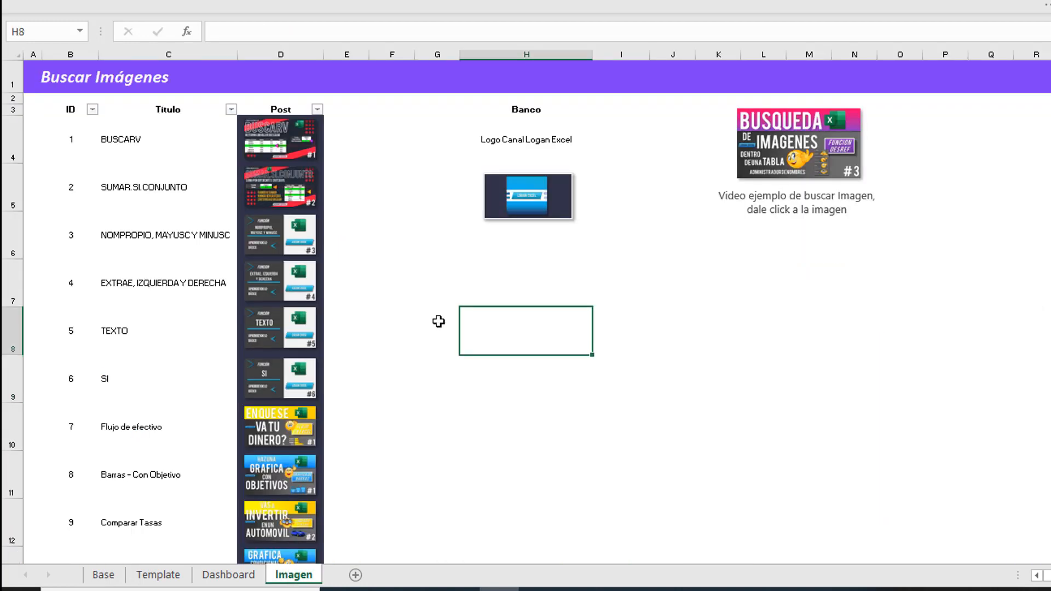
click(425, 263)
click(174, 166)
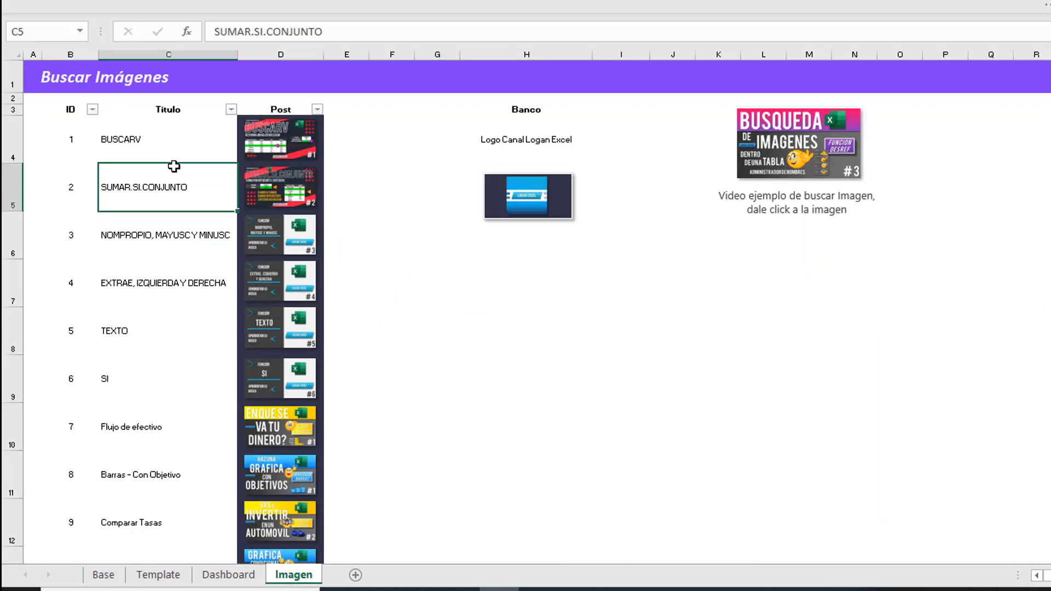
drag(160, 154, 165, 290)
click(165, 206)
- Review the IDs, titles and post images down the Buscar Imágenes list and return to its top
scroll(179, 264, down, 1)
scroll(179, 264, down, 6)
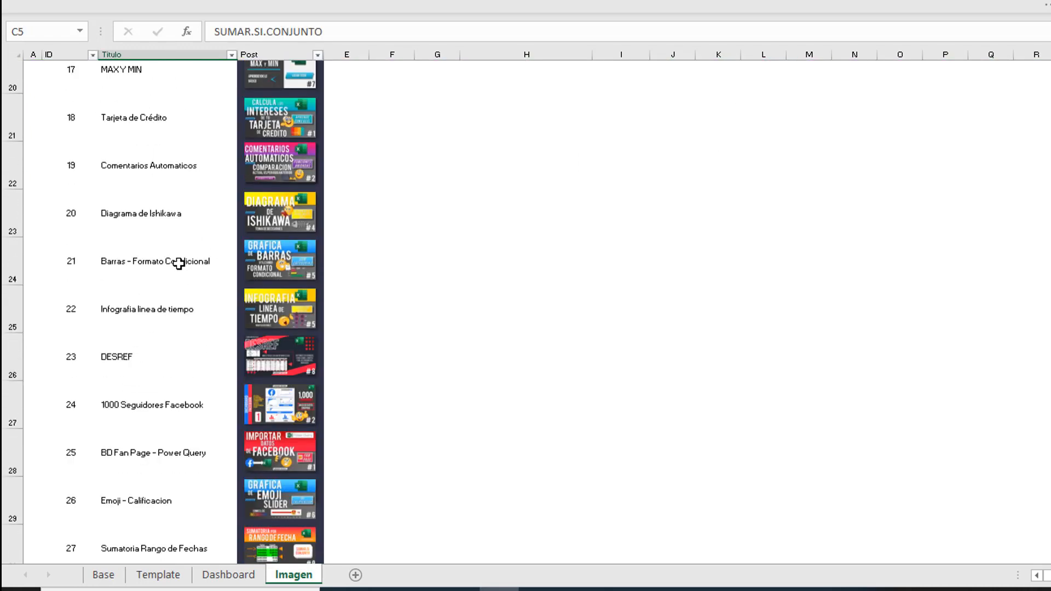
click(174, 314)
scroll(175, 303, down, 5)
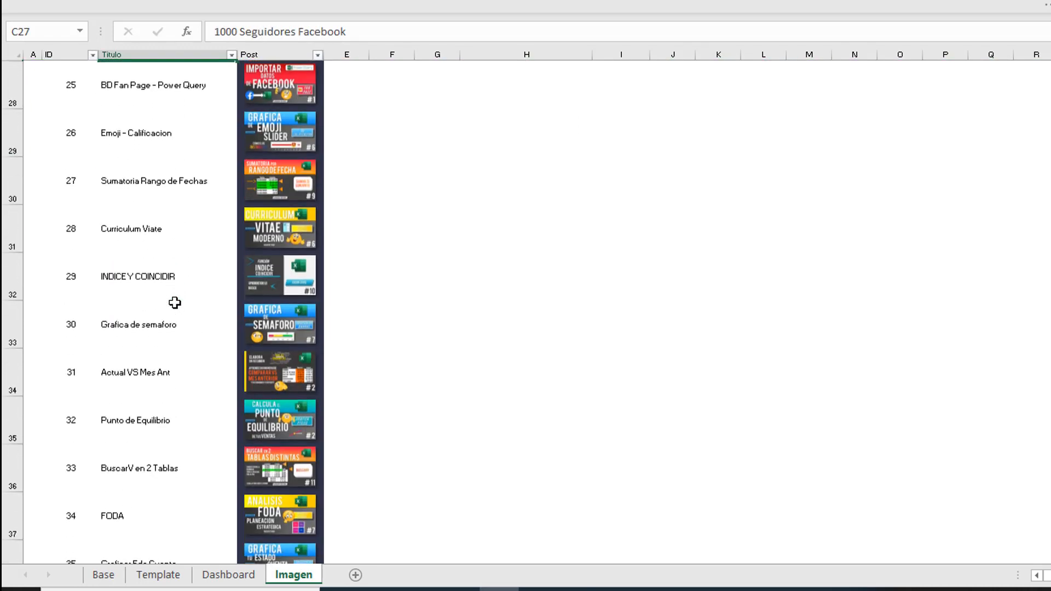
scroll(175, 303, down, 1)
click(102, 287)
click(71, 278)
click(145, 297)
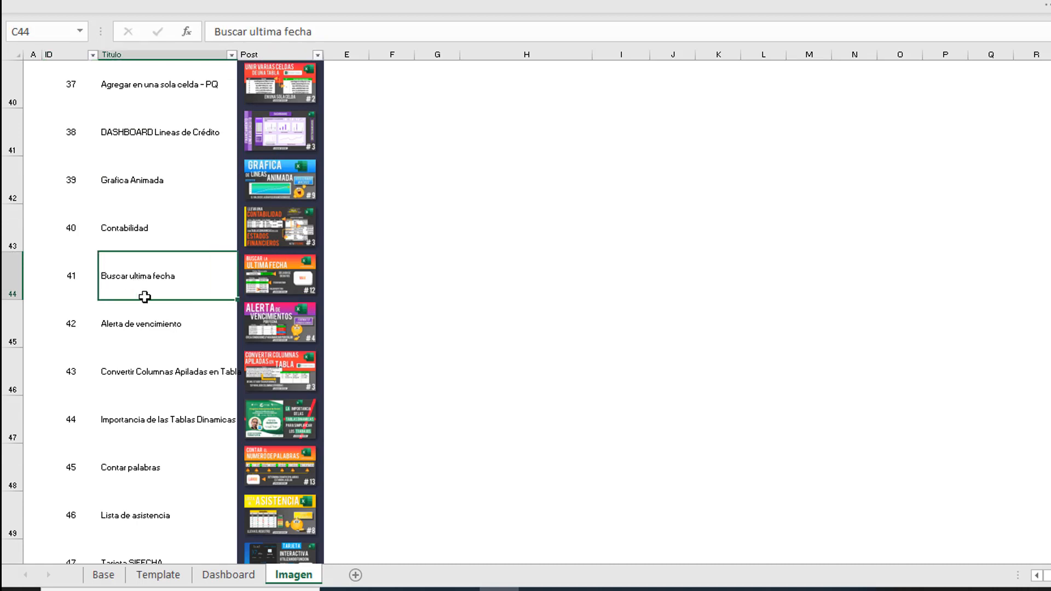
scroll(148, 300, down, 1)
click(148, 299)
click(151, 219)
click(165, 338)
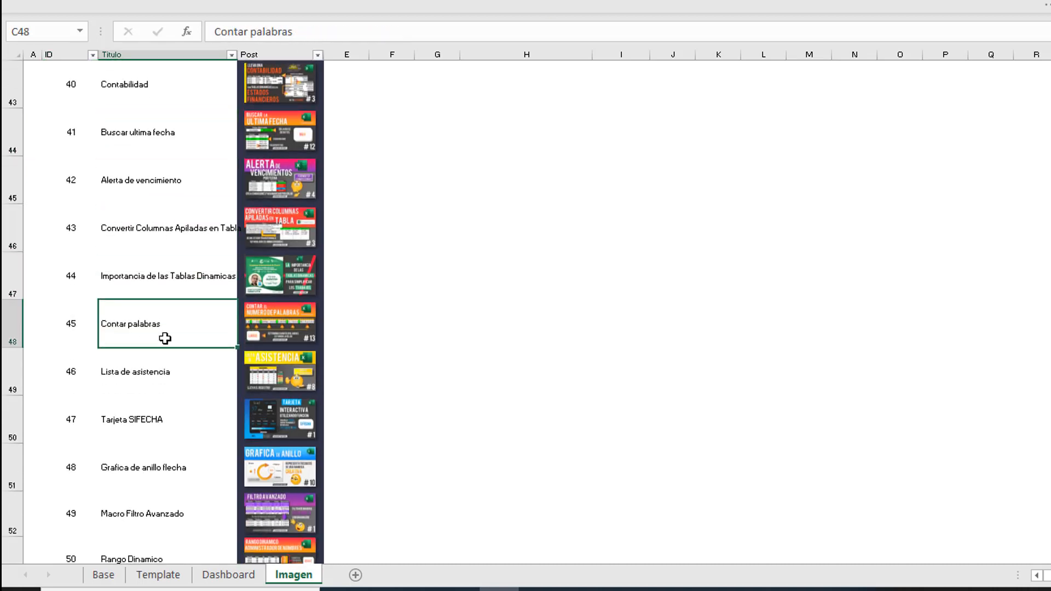
scroll(165, 338, down, 1)
click(166, 292)
scroll(166, 292, down, 1)
scroll(167, 292, up, 11)
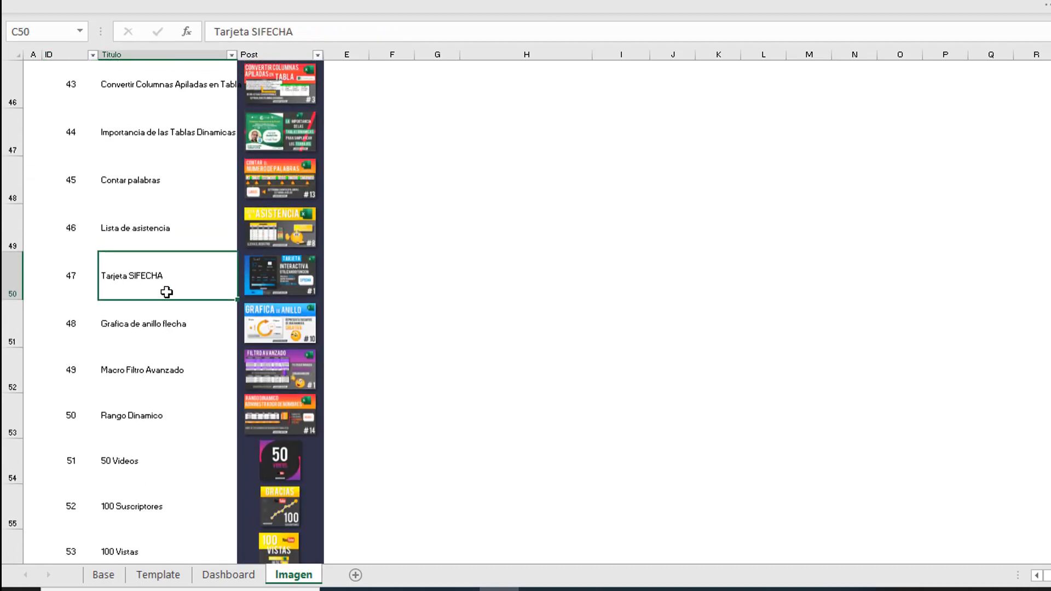
scroll(166, 293, up, 5)
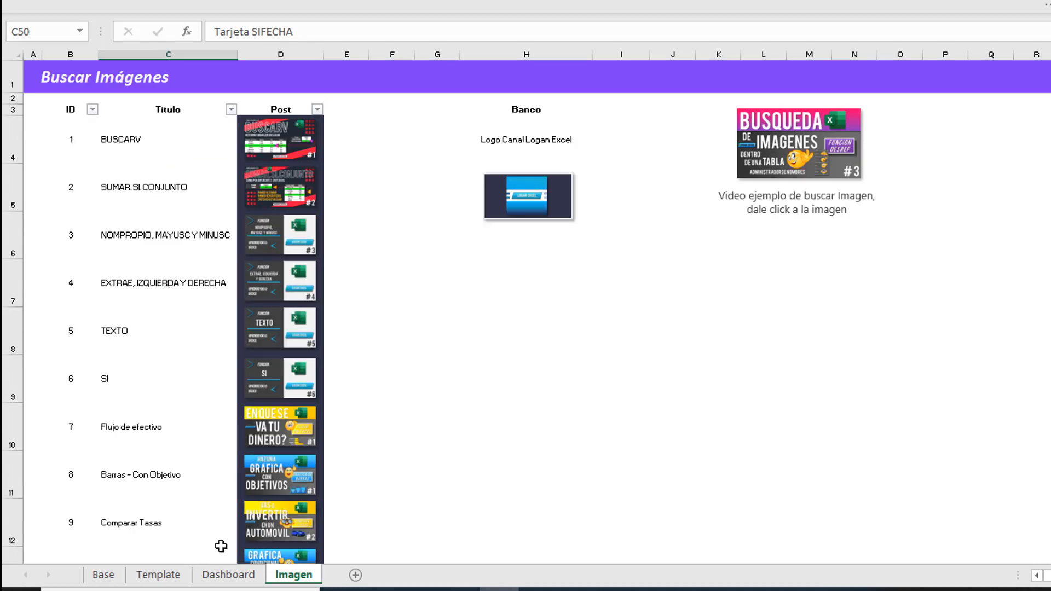
- Return to the Base sheet and review the ID and Nombre columns down to the last publication and back up
click(104, 575)
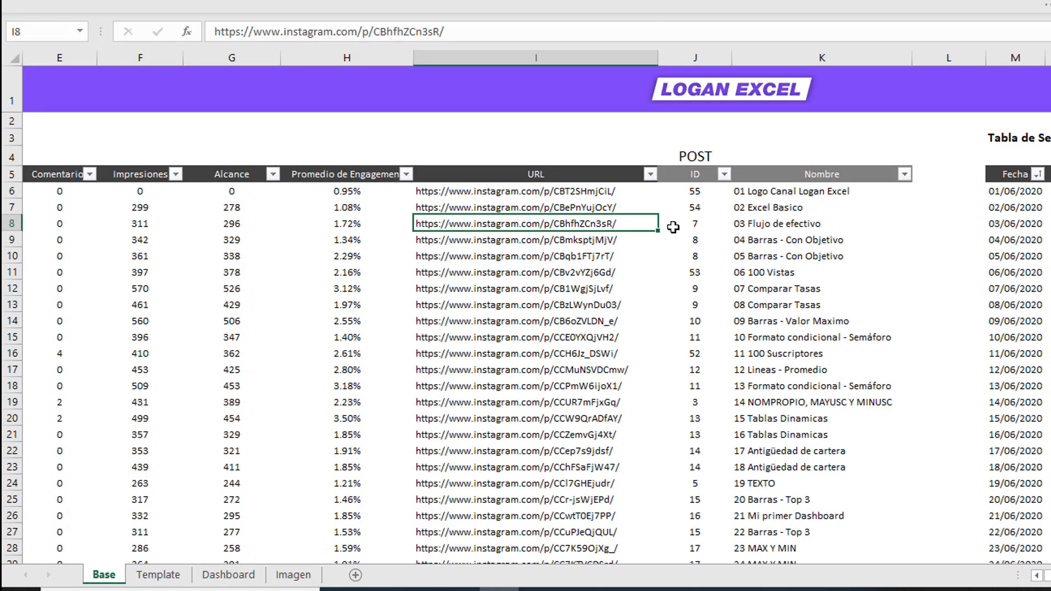
key(Right)
key(Right)
key(Right)
key(Left)
key(Left)
key(ctrl+Down)
key(Down)
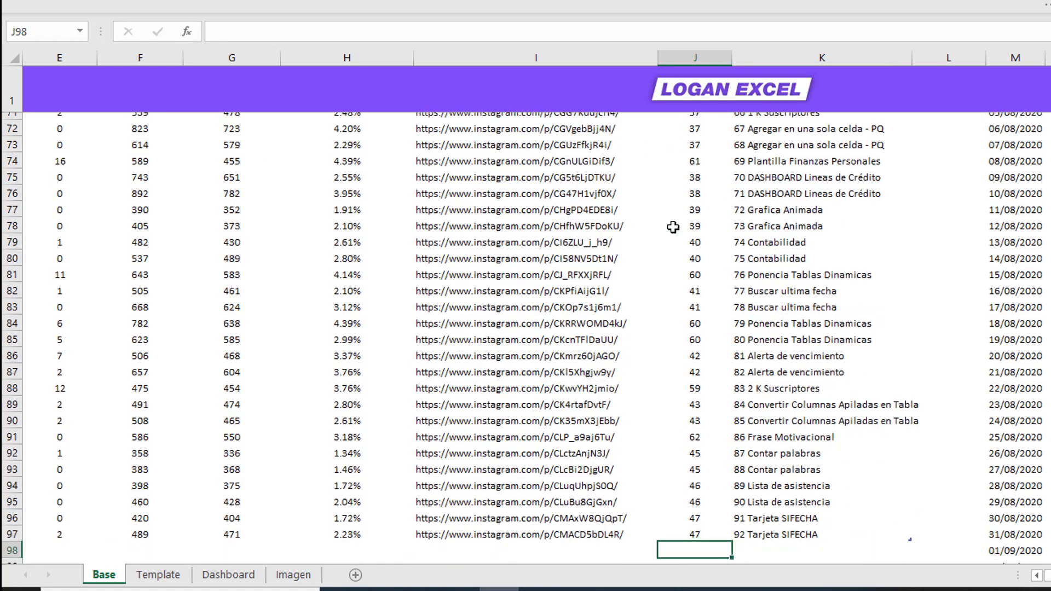
key(Up)
key(Up)
key(Up)
key(Right)
key(ctrl+Up)
key(Up)
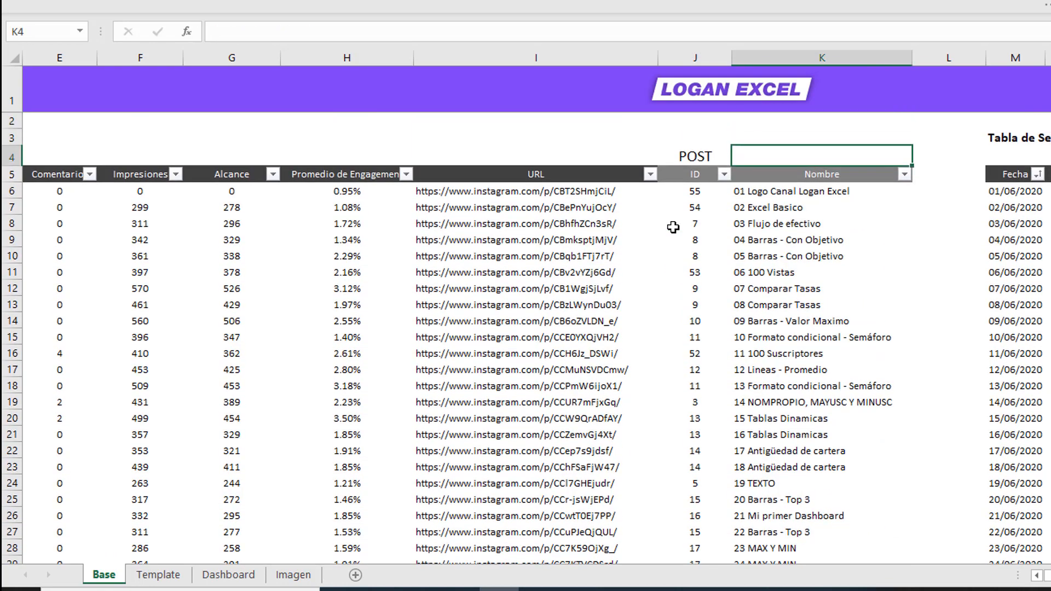
- Compare the URL, ID and Nombre entries of the first publication
key(Left)
key(Left)
key(Left)
key(Down)
key(Down)
key(Right)
key(Right)
key(Right)
key(Left)
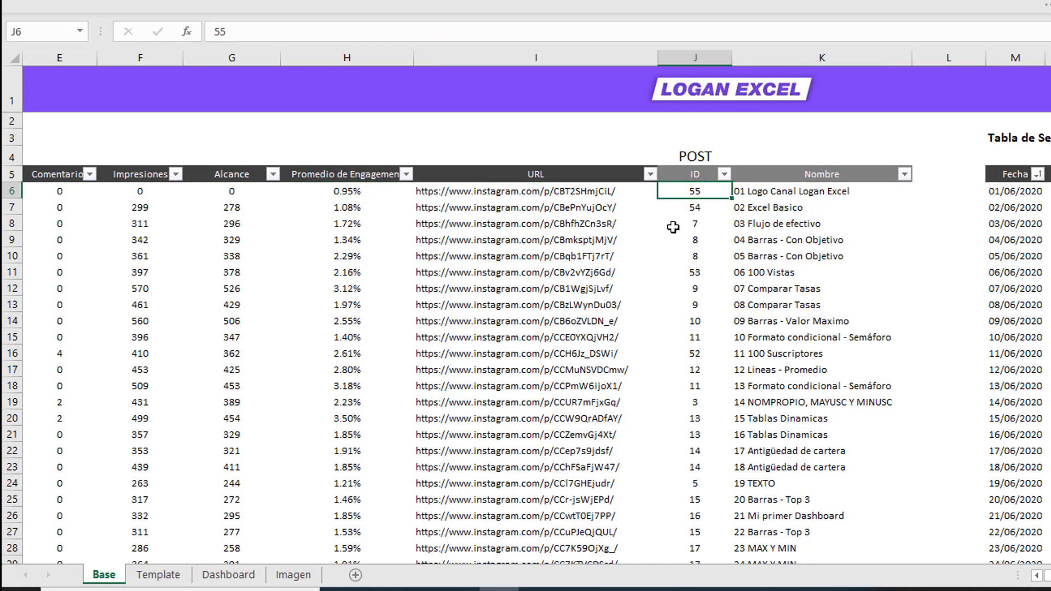
- Go to Tabla de Seguidores and examine its Número de publicaciones and Fecha columns
key(Up)
key(Right)
key(Right)
key(Right)
key(Right)
key(Right)
key(Right)
key(Left)
key(Left)
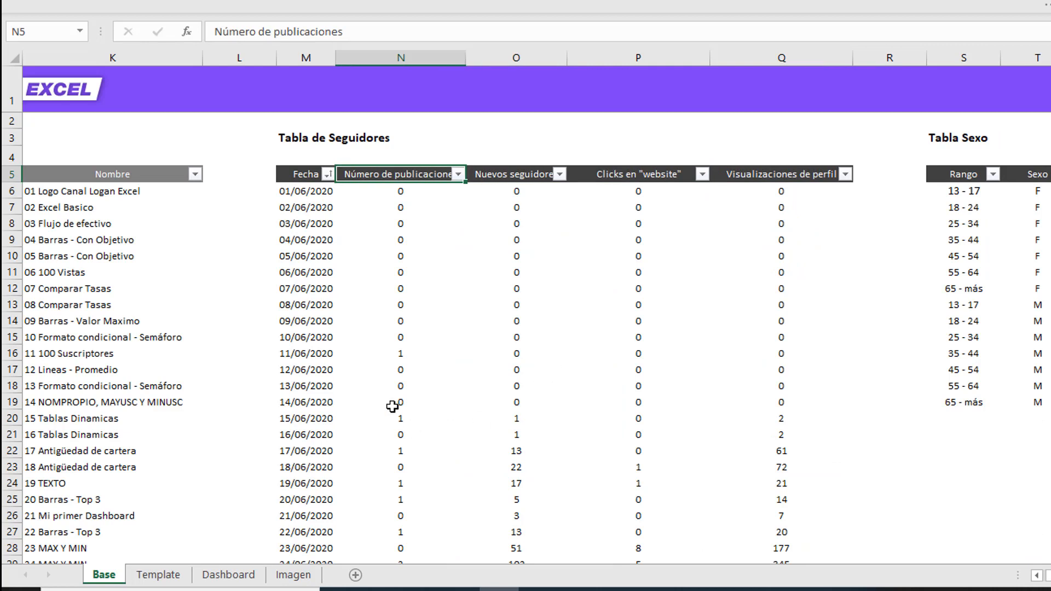
click(402, 320)
click(426, 237)
click(308, 202)
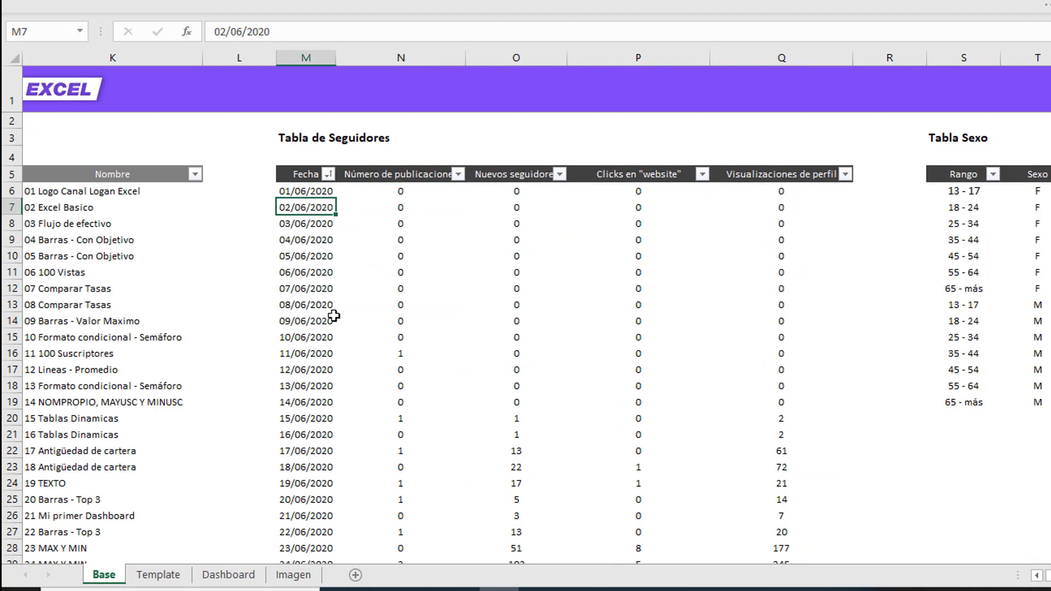
- Review the Número de publicaciones column of Tabla de Seguidores from the first date down to the last
click(393, 240)
click(427, 195)
key(Down)
key(Down)
key(Down)
key(Down)
key(Down)
key(Down)
key(Down)
key(Down)
key(Down)
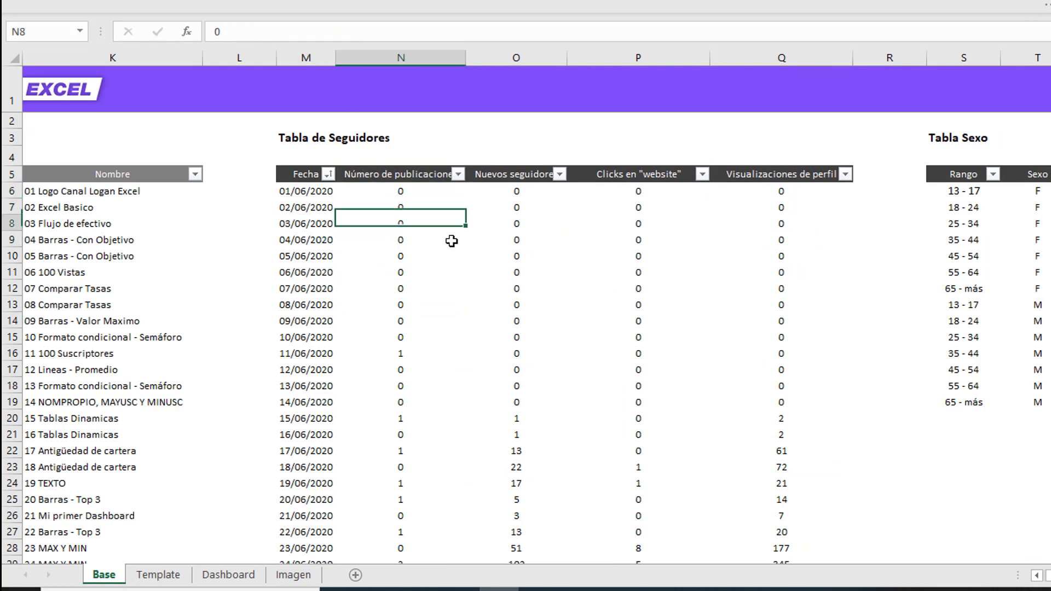
key(Down)
key(Down)
key(Down)
key(Down)
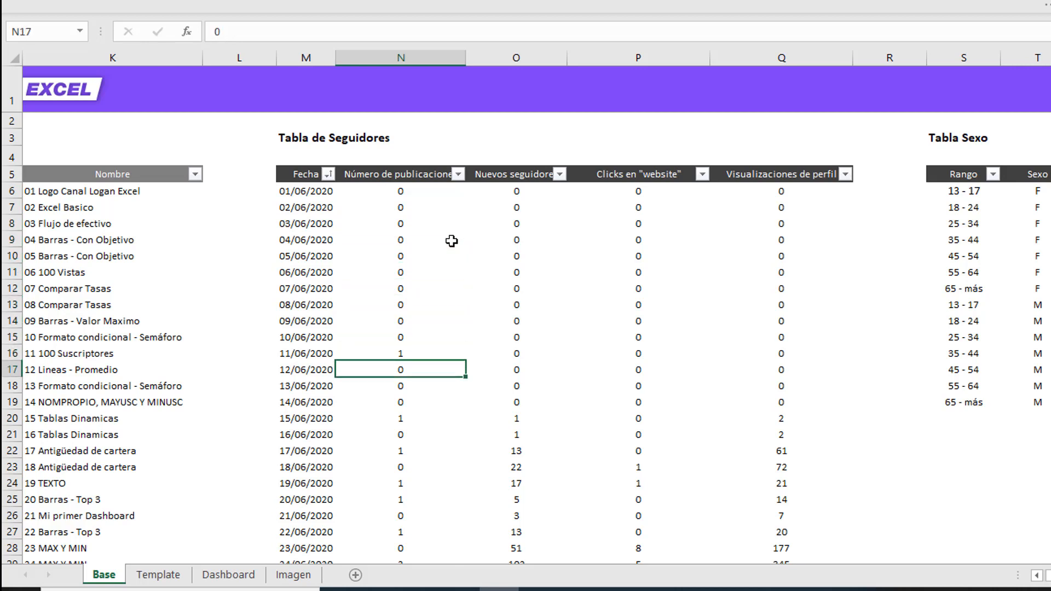
key(ctrl+Up)
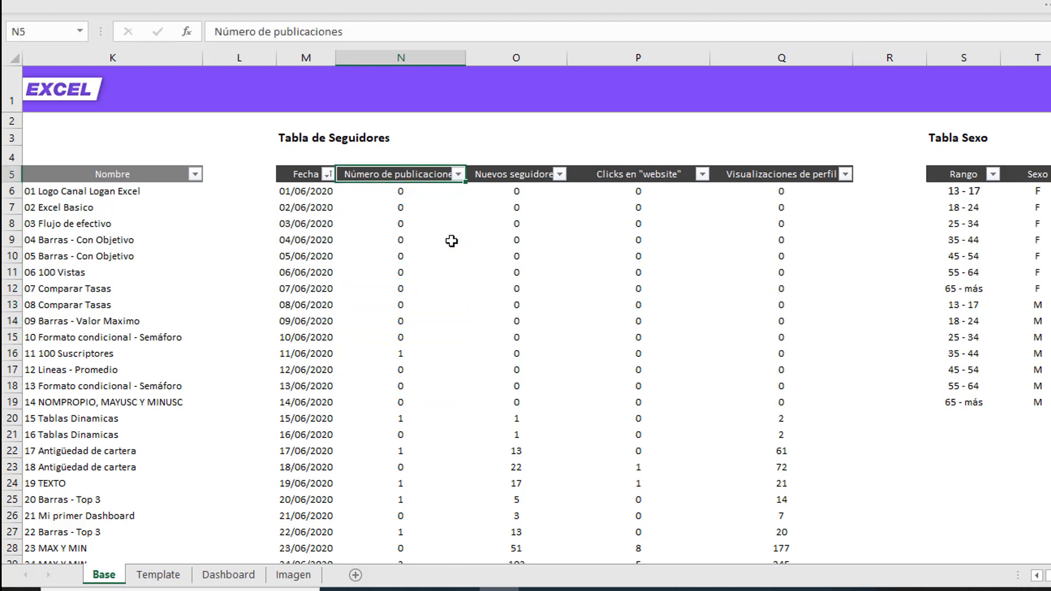
key(Down)
key(ctrl+shift+Down)
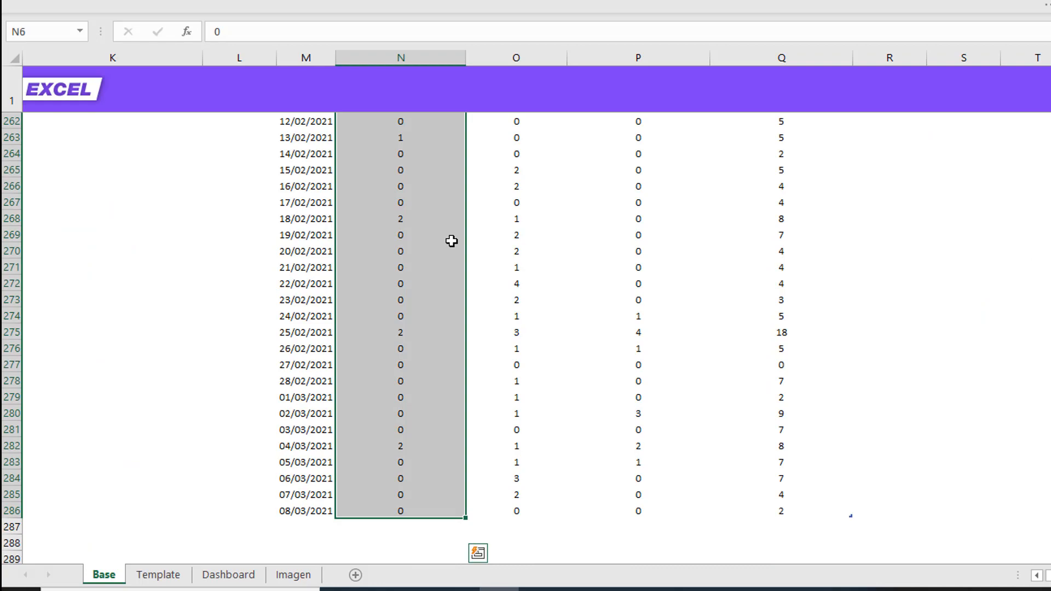
- Return to Tabla Publicaciones and check its numbering down to the last publication and back up
key(Left)
key(ctrl+Left)
key(Home)
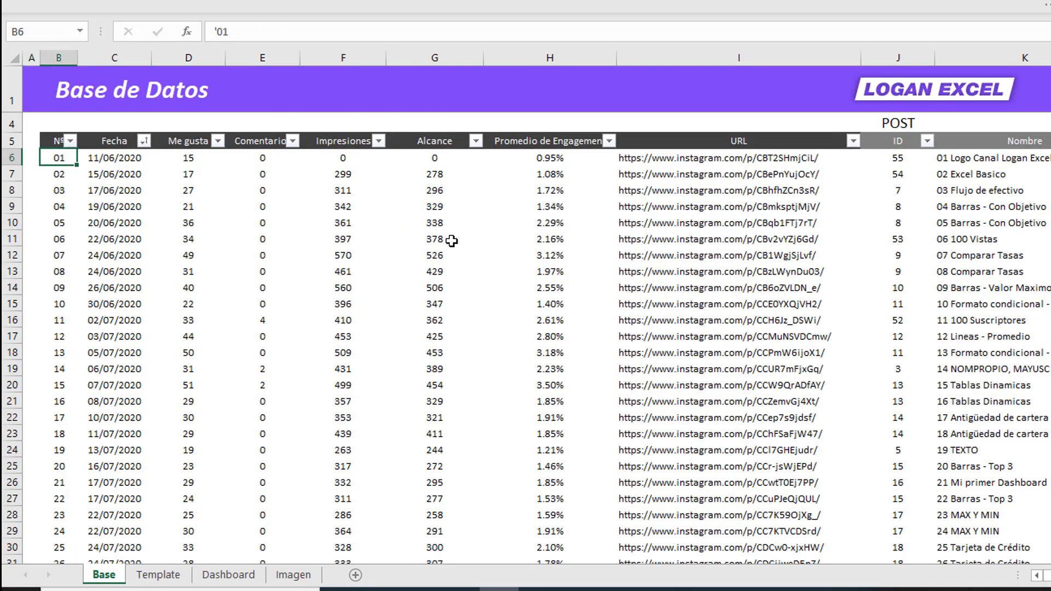
key(ctrl+Down)
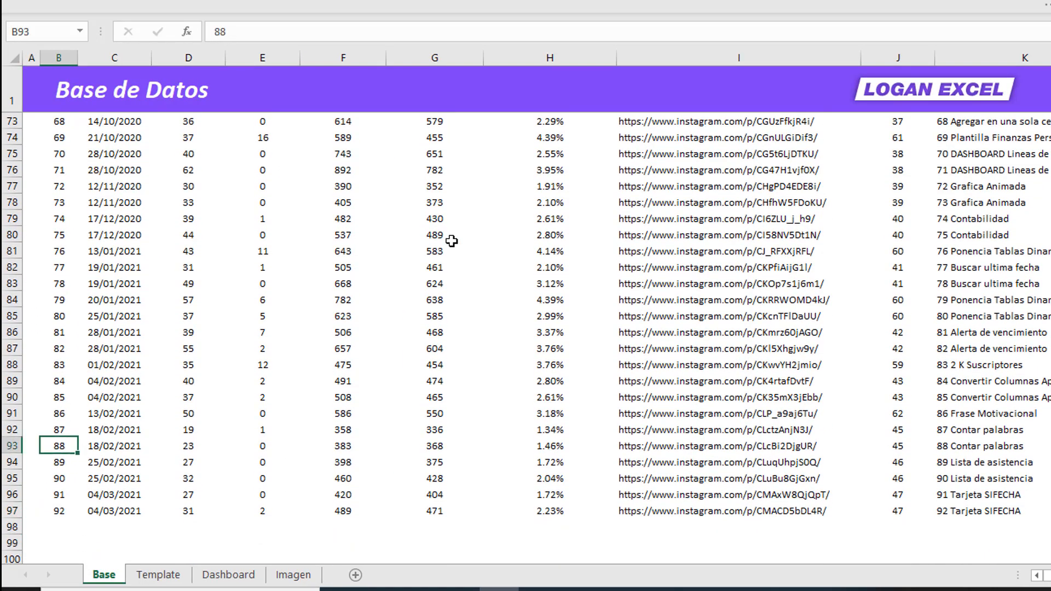
key(ctrl+Up)
key(ctrl+Up)
- Go back to Tabla de Seguidores and examine the Nuevos seguidores and Clicks en "website" columns
key(Right)
key(Right)
key(Right)
key(Right)
key(Right)
key(Right)
key(Right)
key(Right)
key(Right)
key(Right)
key(Right)
key(Right)
key(Right)
key(Right)
key(Right)
key(Right)
key(Right)
key(Right)
key(Right)
key(Right)
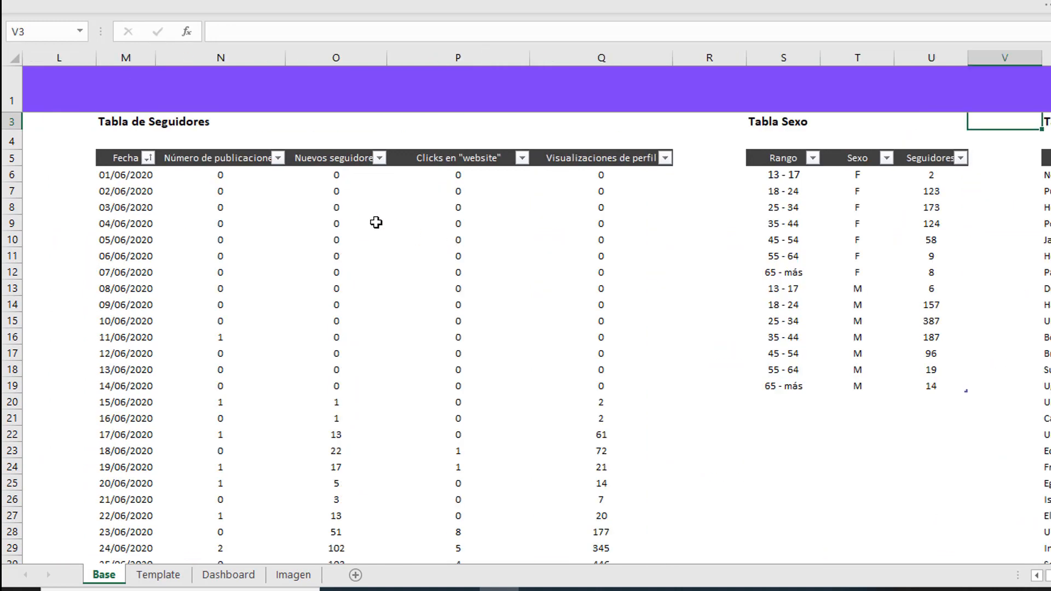
click(376, 223)
click(340, 174)
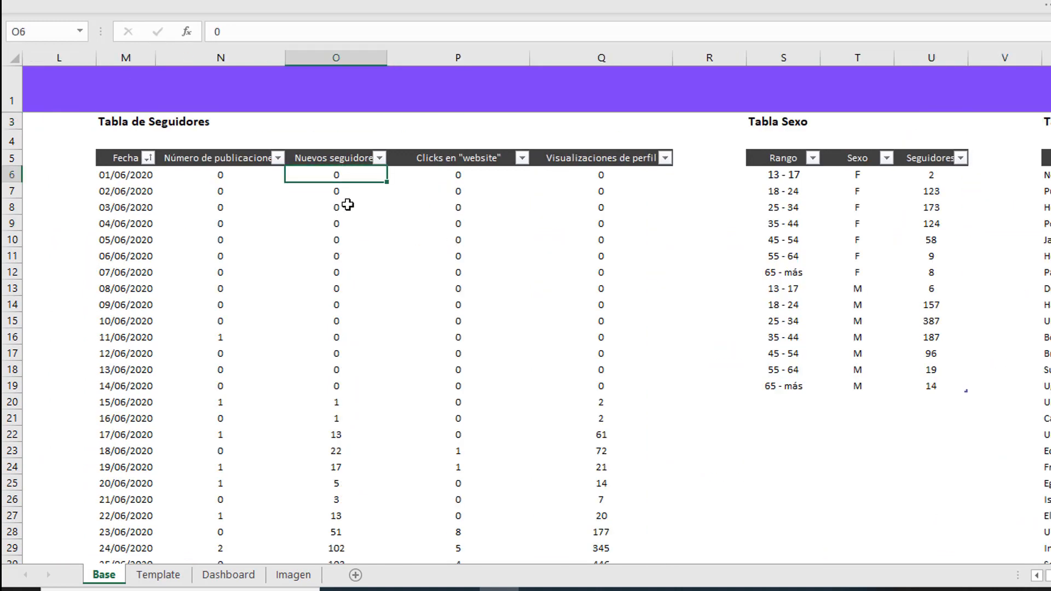
click(472, 159)
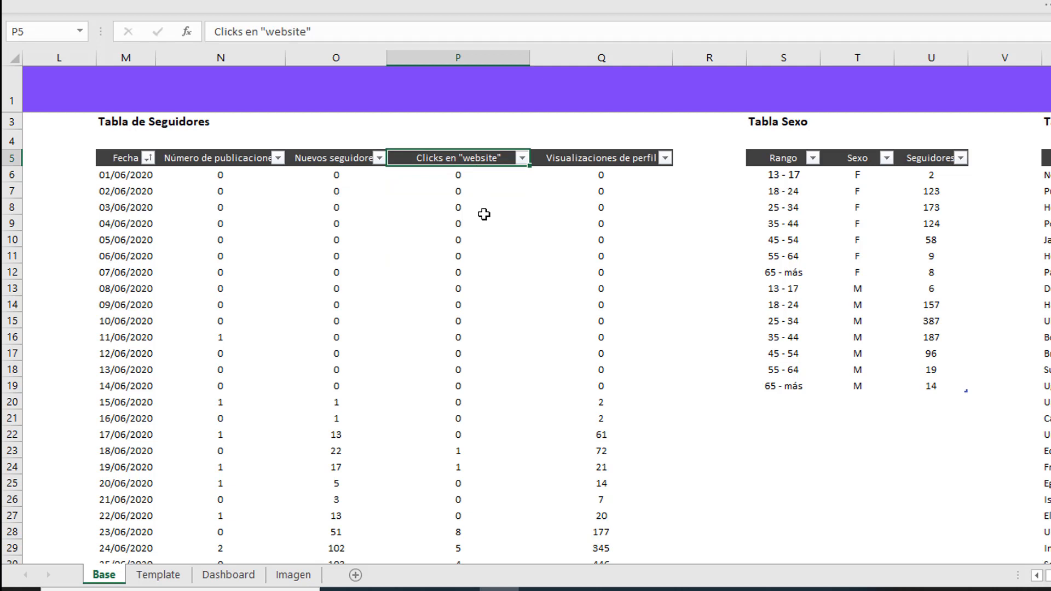
- Review the Visualizaciones de perfil column down through the July 2020 dates and back to its header
key(Right)
key(Down)
key(Down)
key(Down)
key(Down)
key(Down)
key(Down)
key(Down)
key(Down)
key(Down)
key(Down)
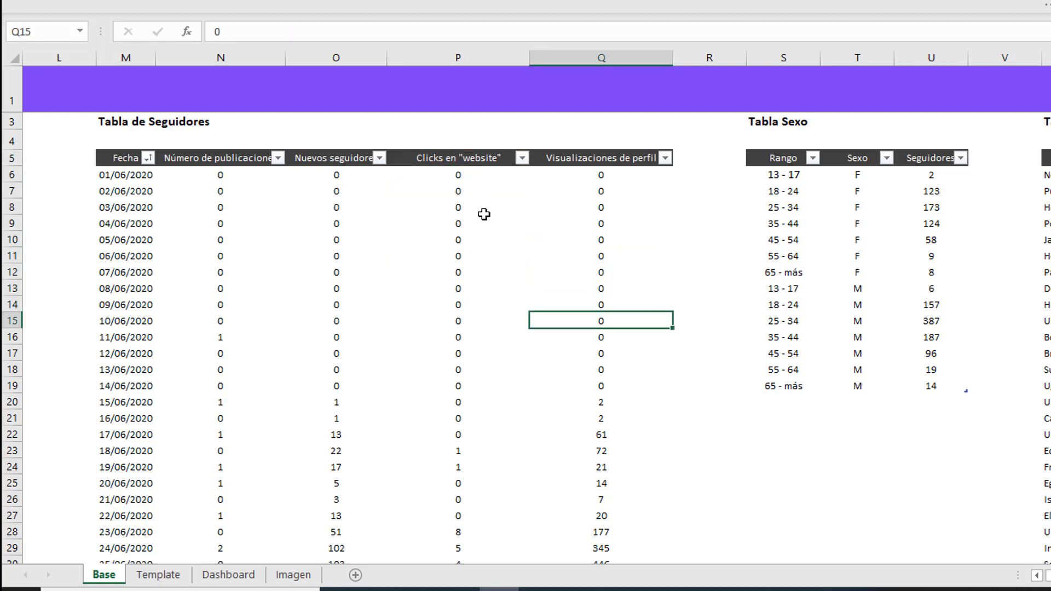
scroll(532, 336, down, 2)
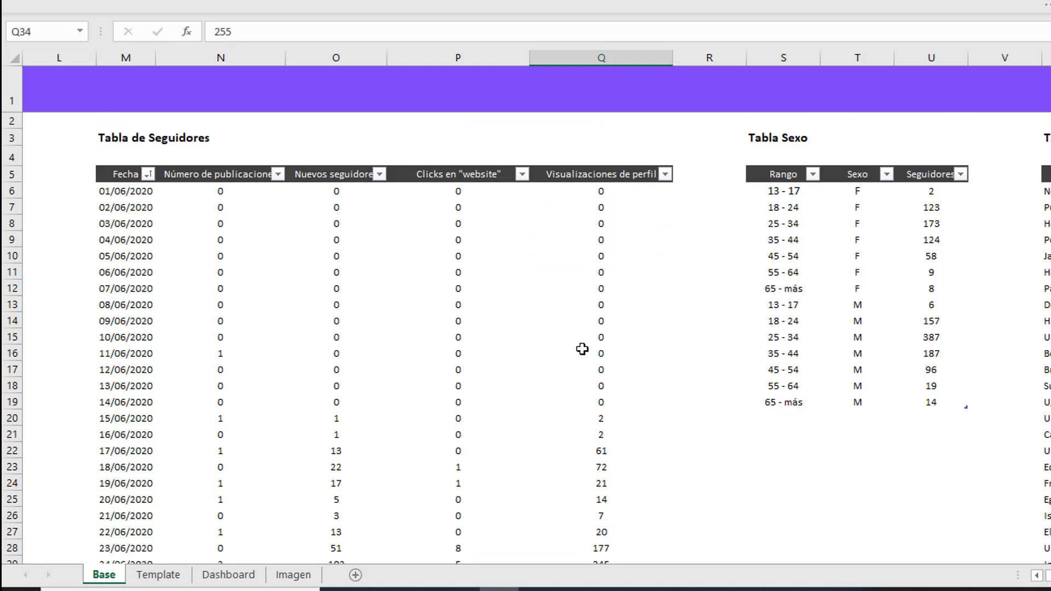
click(619, 306)
scroll(605, 392, down, 5)
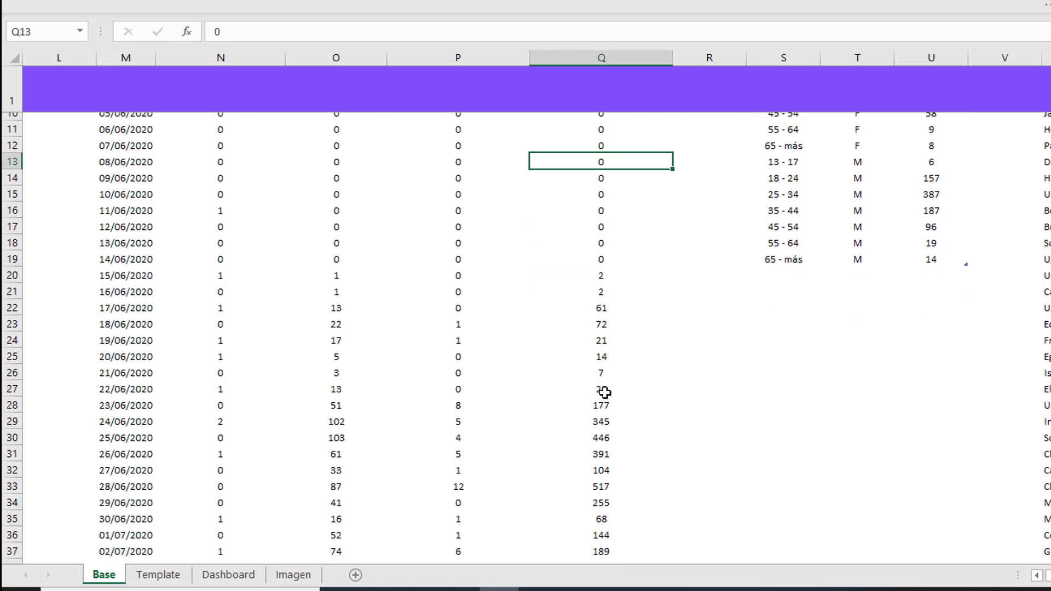
scroll(605, 392, down, 3)
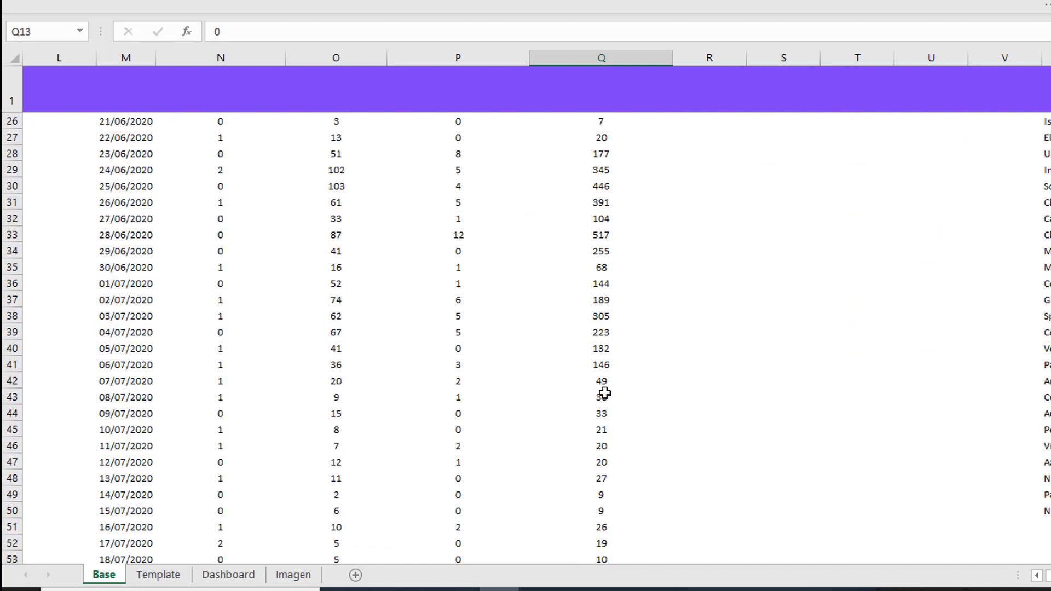
click(605, 337)
scroll(597, 361, down, 3)
scroll(597, 364, up, 8)
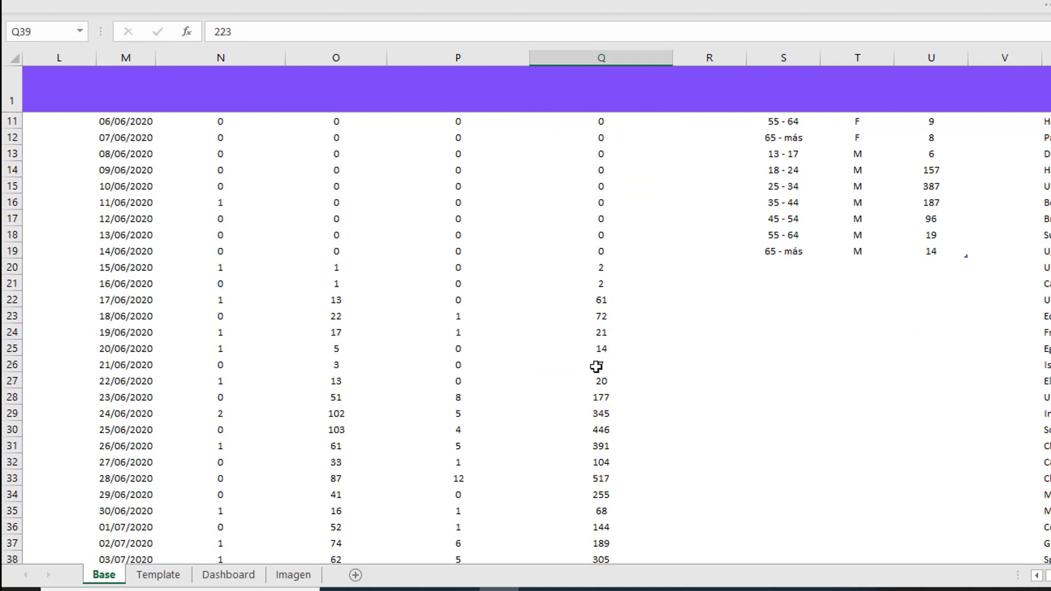
scroll(596, 367, up, 3)
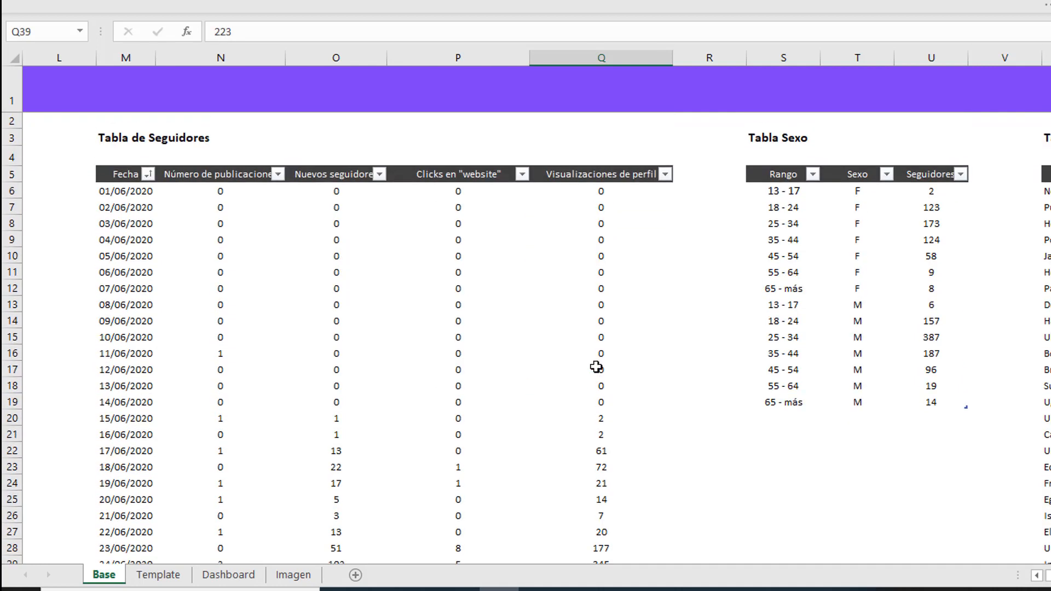
click(601, 225)
click(602, 173)
click(628, 256)
- Go to Tabla Sexo and examine its Rango and Sexo columns
click(769, 211)
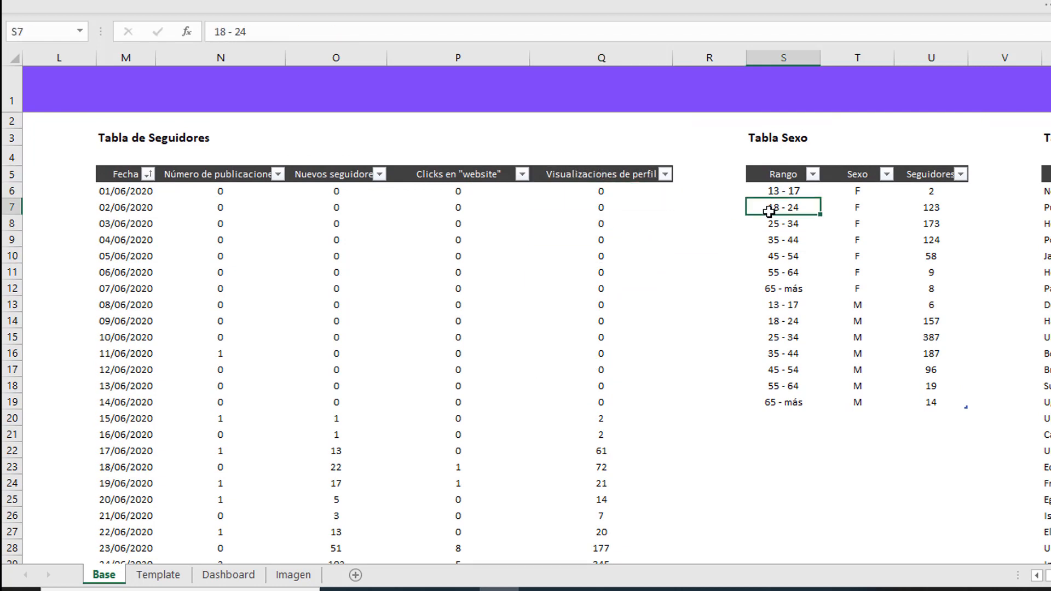
key(Right)
key(Right)
key(Right)
key(Right)
key(Right)
key(Right)
key(Right)
key(Right)
key(Right)
key(Right)
key(Right)
click(216, 192)
click(218, 284)
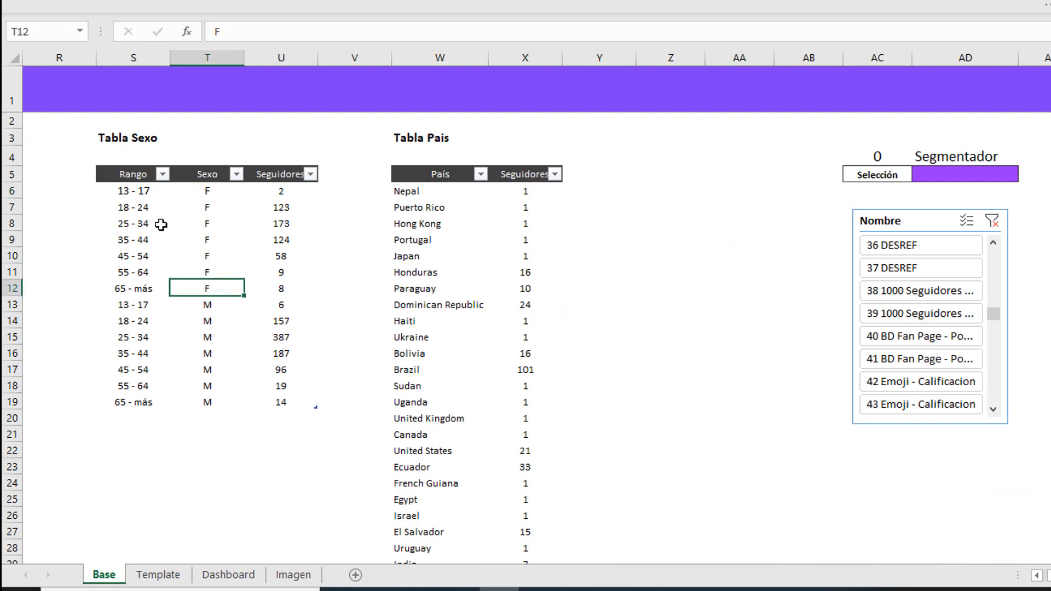
click(160, 225)
click(215, 258)
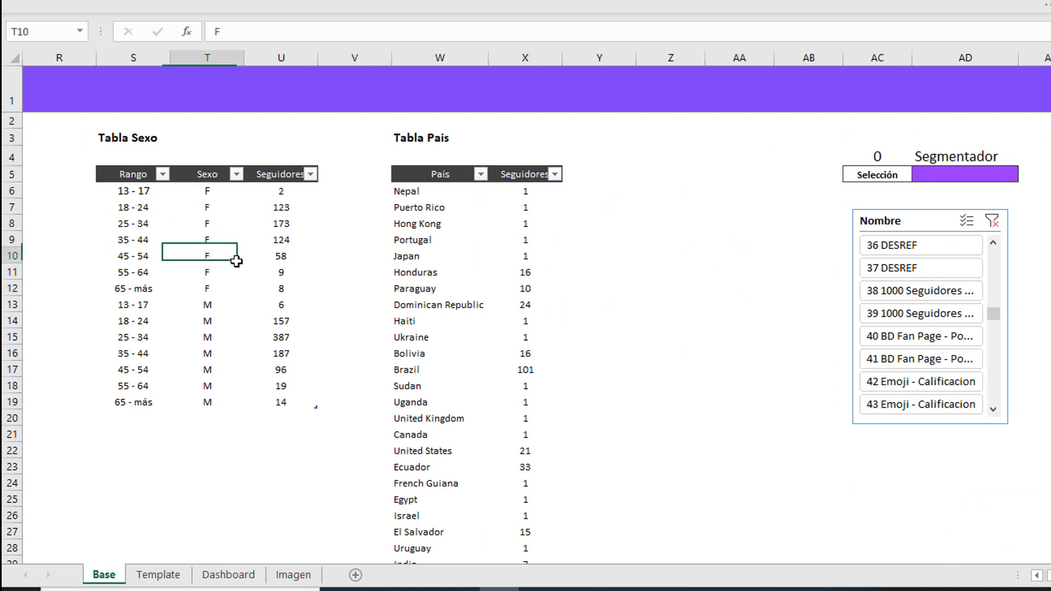
click(188, 206)
click(233, 272)
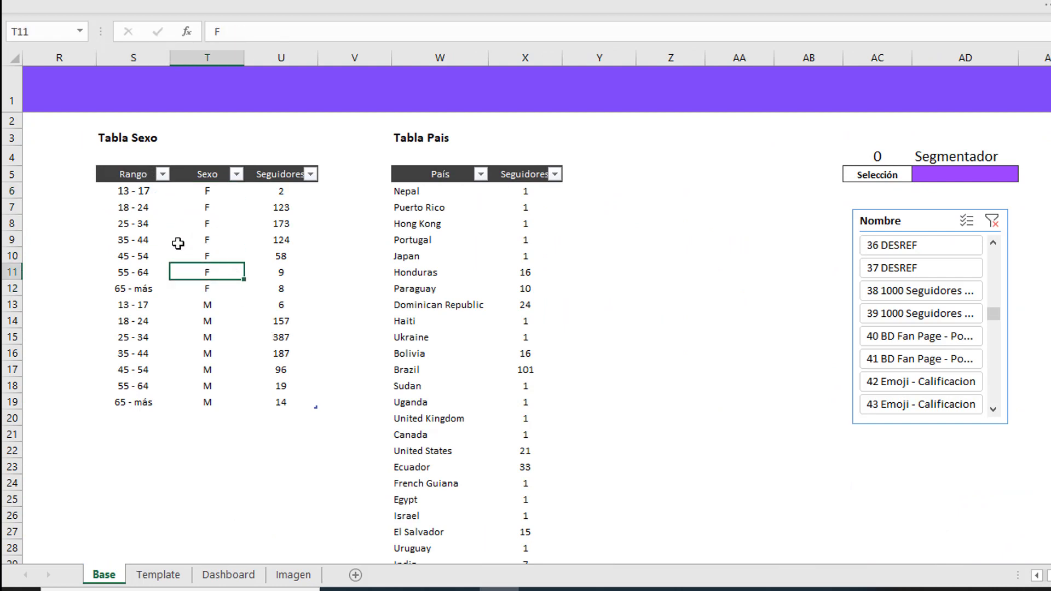
- Compare the Seguidores figures of the F and M age ranges in Tabla Sexo
drag(211, 199, 214, 277)
drag(279, 194, 282, 276)
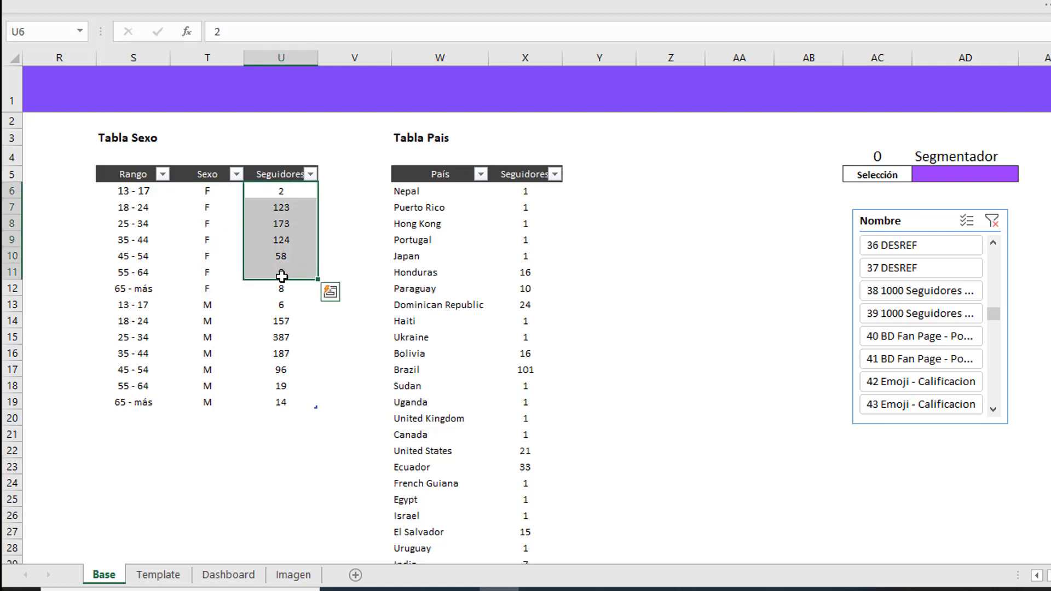
click(206, 239)
click(210, 352)
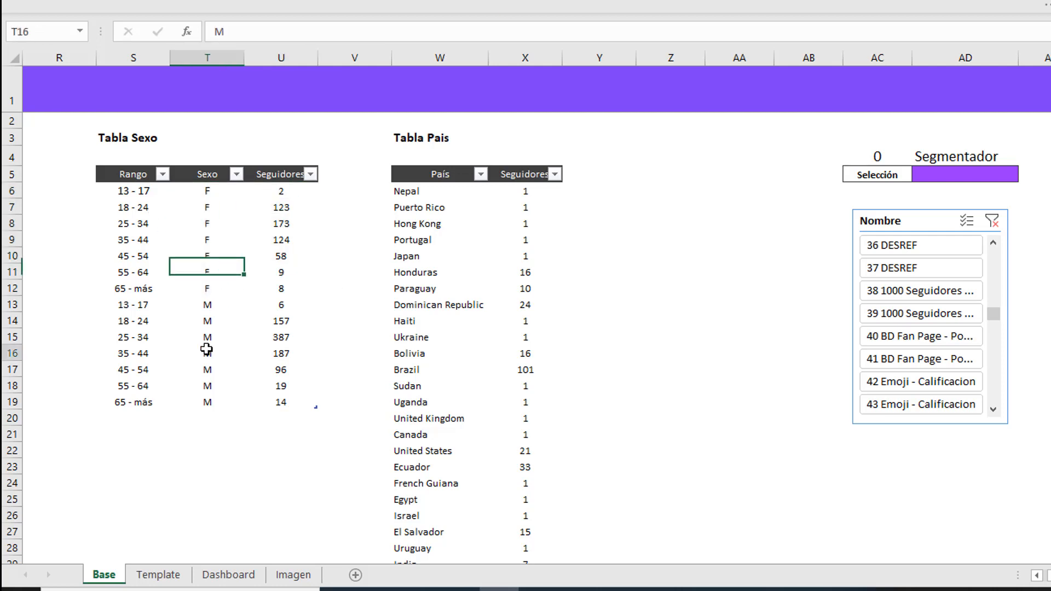
click(270, 316)
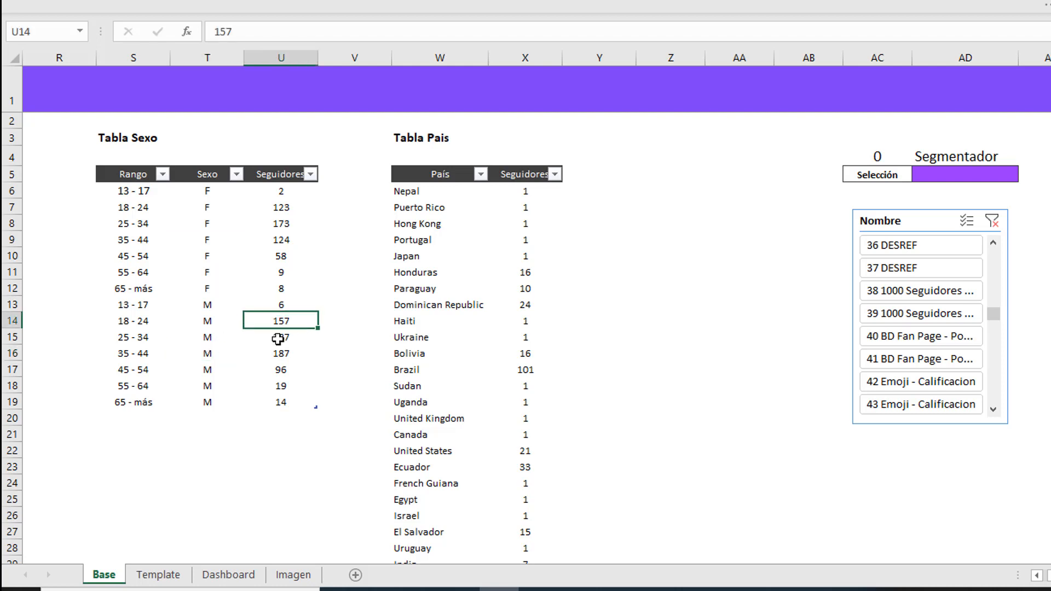
- Review the countries and follower figures in Tabla Pais down to the last row and back to the title
click(410, 181)
click(425, 255)
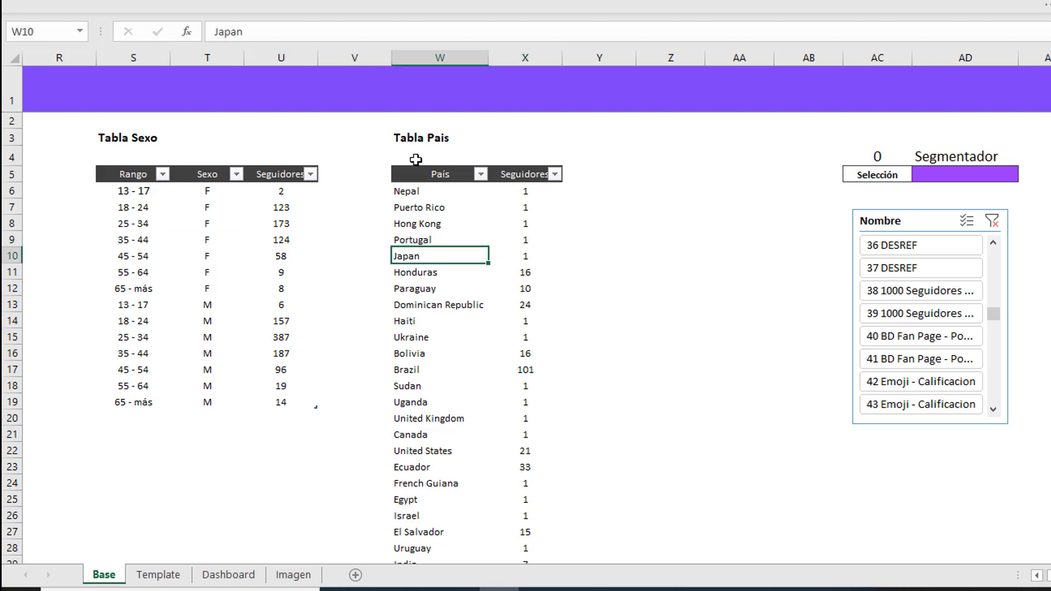
click(421, 140)
click(444, 240)
click(518, 209)
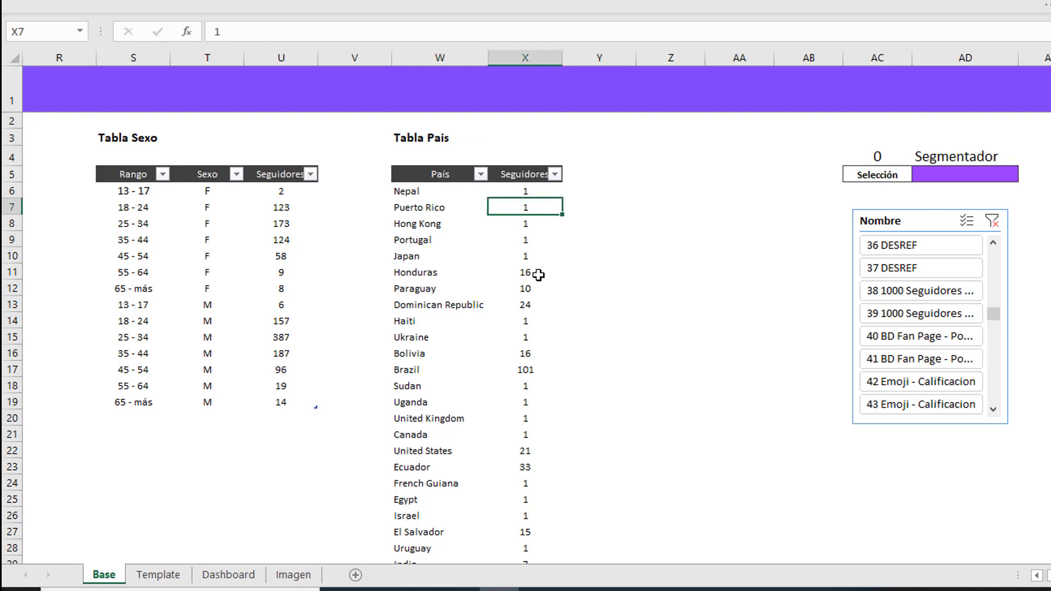
scroll(541, 287, down, 2)
scroll(541, 286, down, 7)
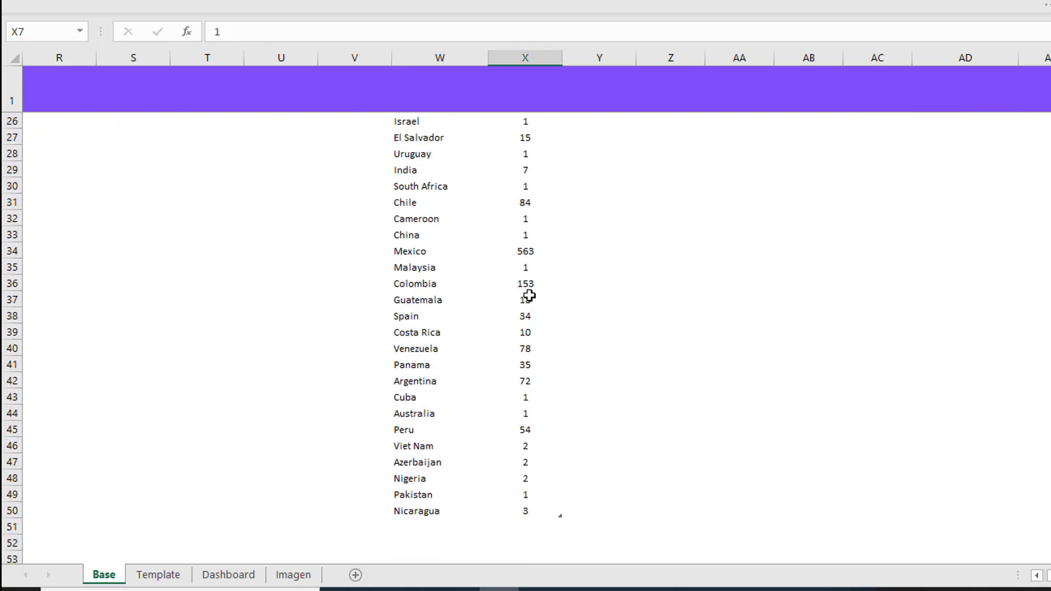
scroll(527, 298, up, 9)
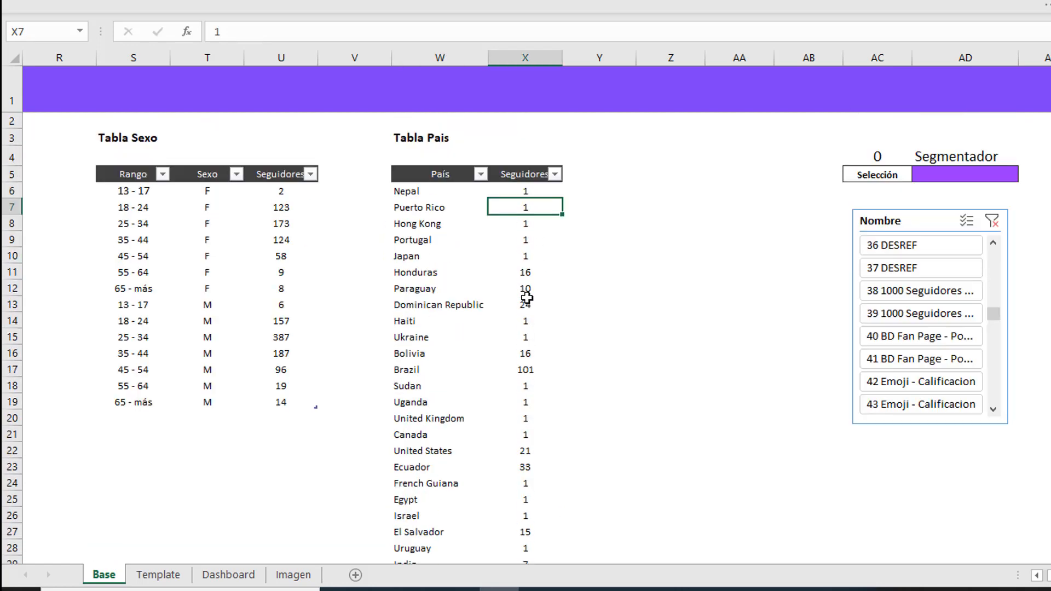
click(468, 143)
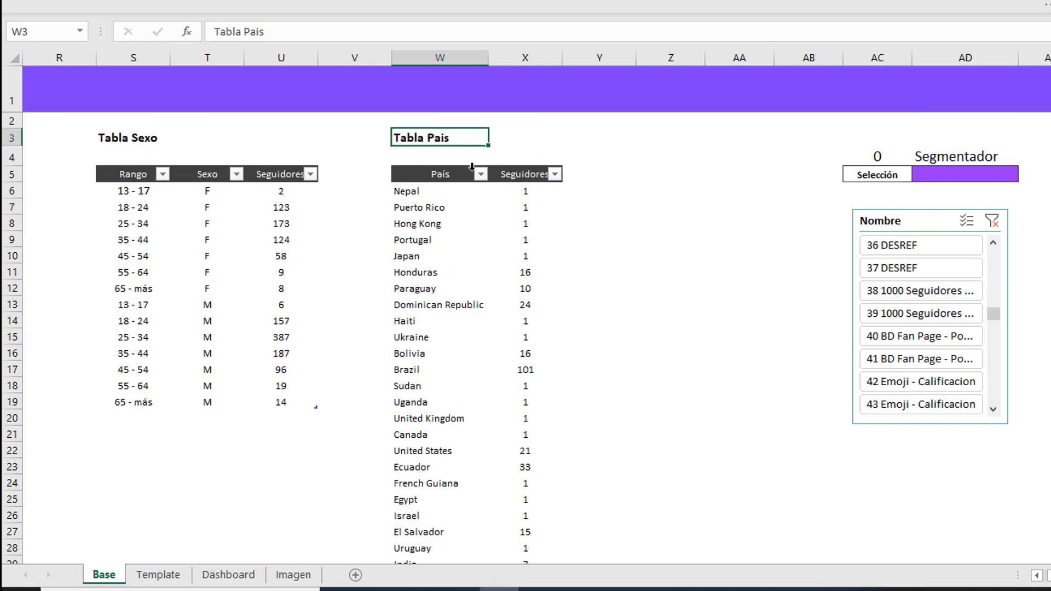
- Return to the start of Tabla Publicaciones and examine the Promedio de Engagement column
key(ctrl+Left)
key(ctrl+Left)
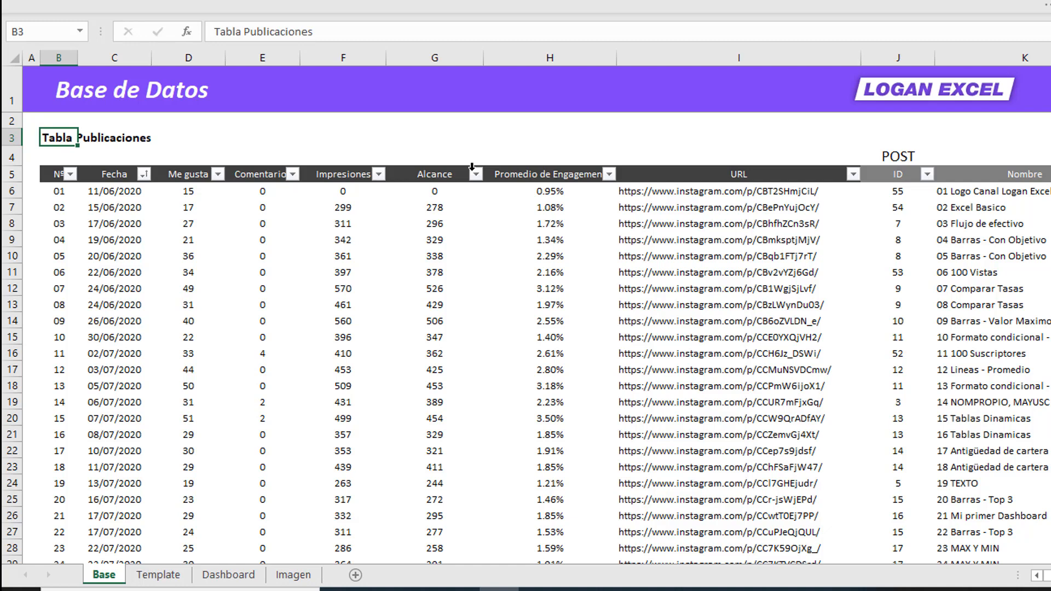
click(519, 223)
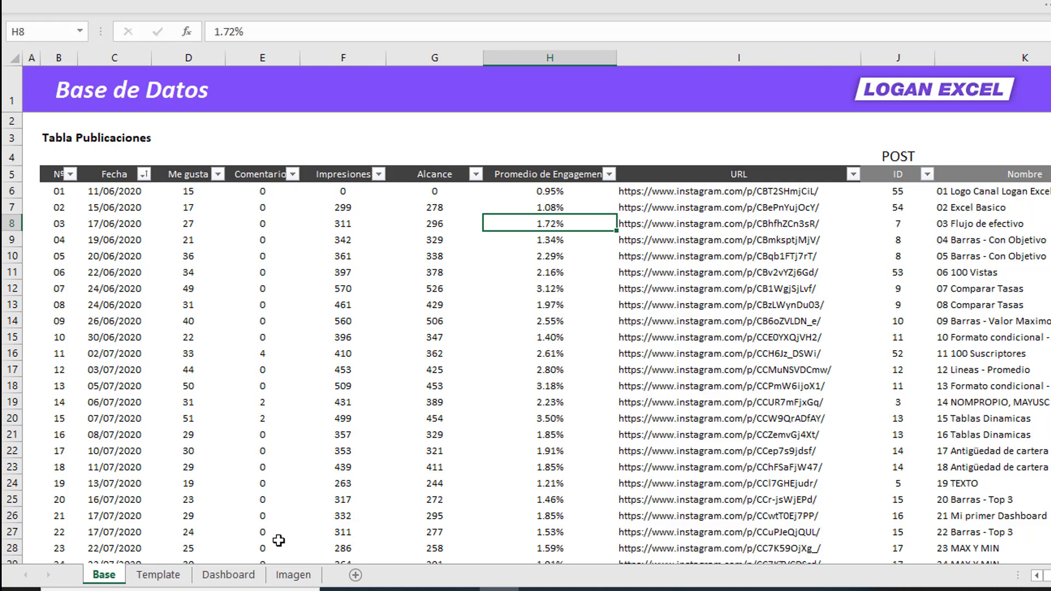
- Switch to the Dashboard sheet and look over its cards and charts
click(232, 574)
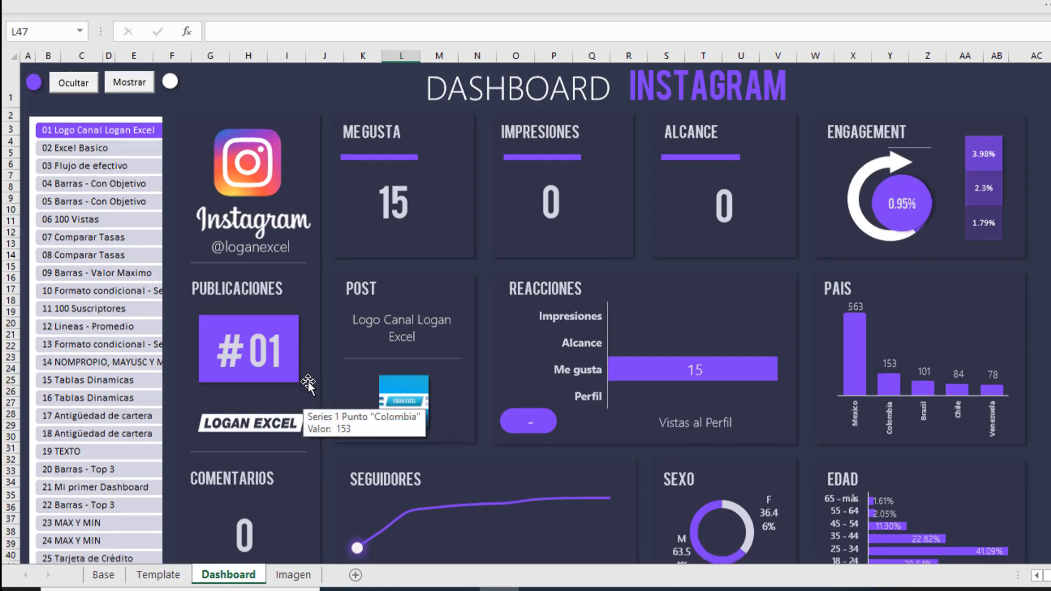
scroll(308, 385, down, 2)
scroll(308, 384, up, 2)
scroll(363, 347, down, 1)
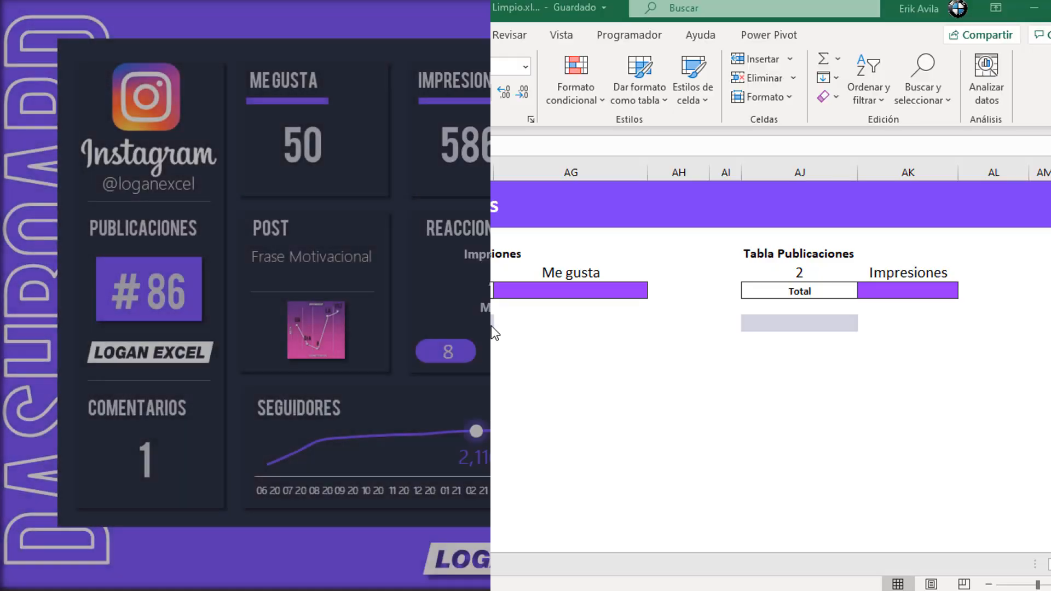
- Look over the metric blocks in the Metricas section and examine the Tabla Publicaciones block for Me gusta
scroll(723, 356, right, 6)
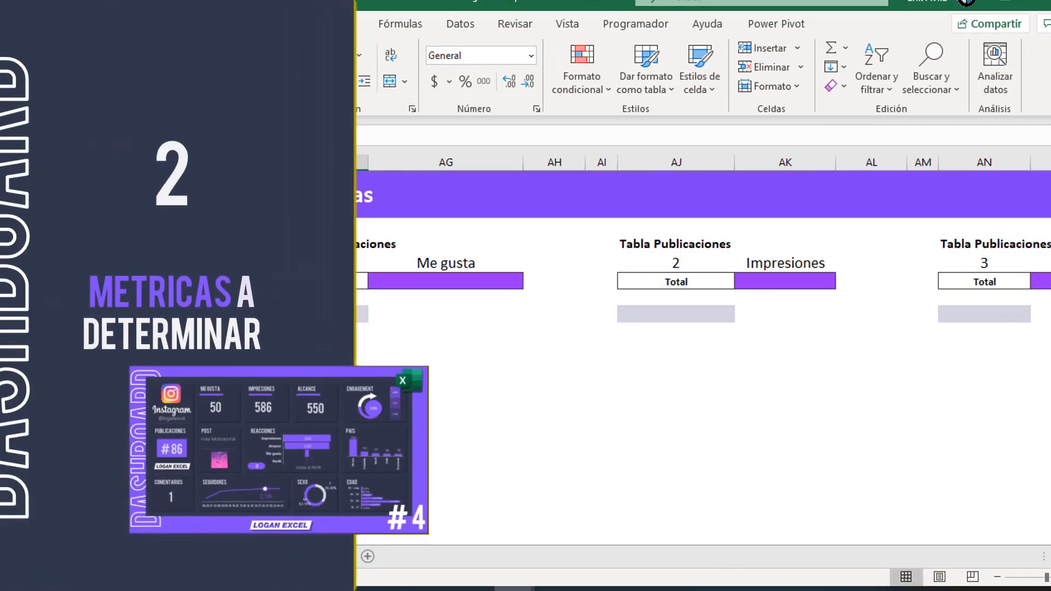
scroll(723, 356, right, 8)
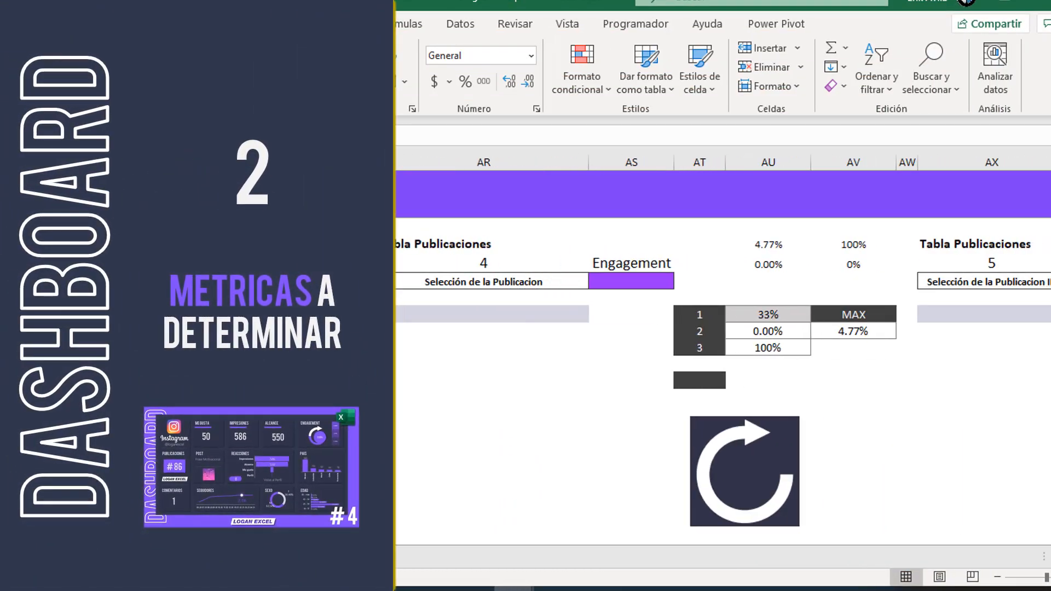
scroll(608, 355, right, 9)
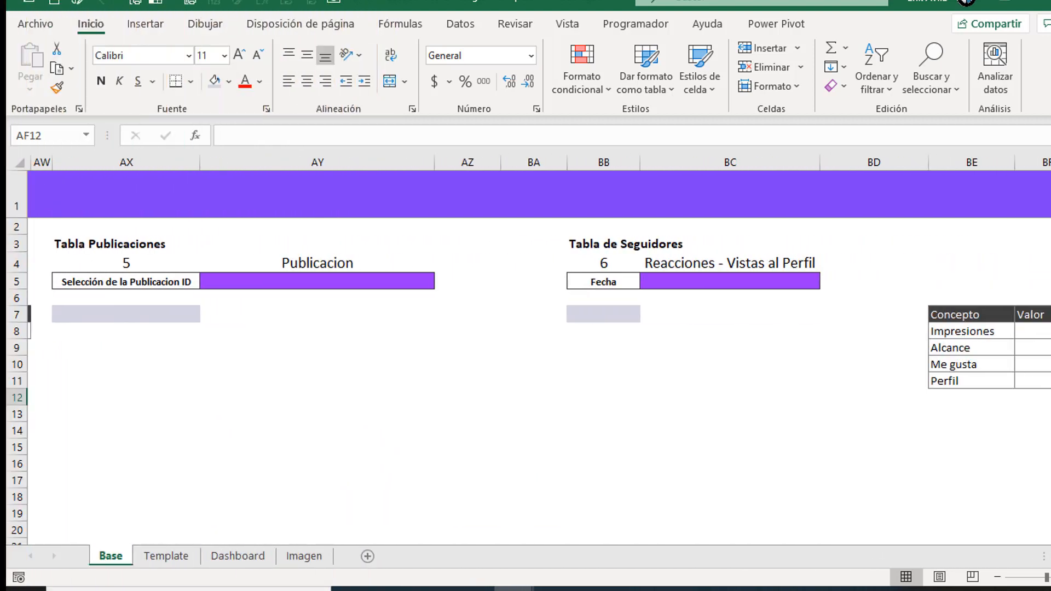
scroll(608, 356, right, 1)
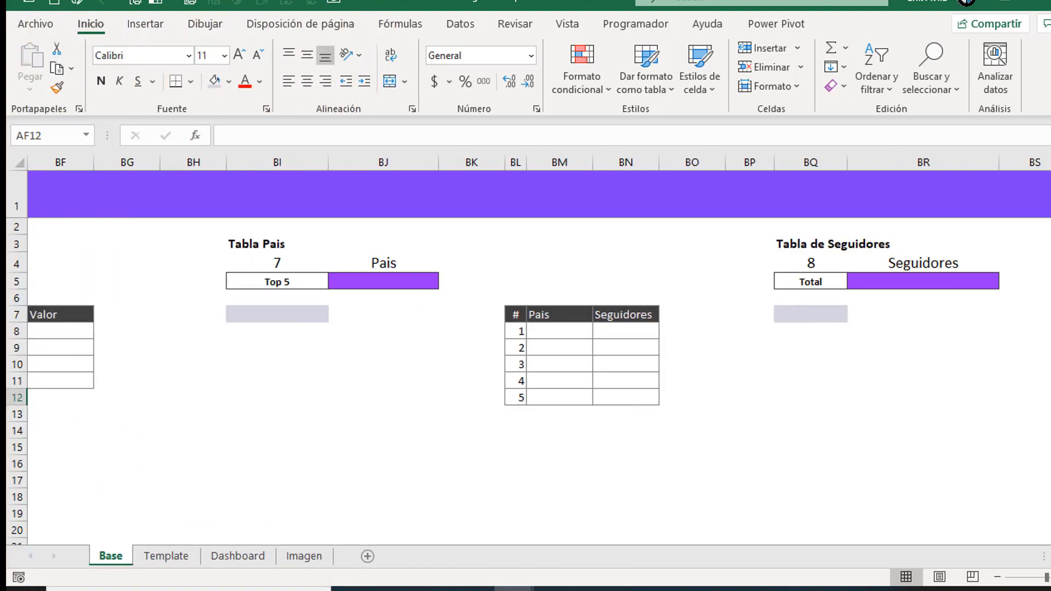
scroll(526, 356, left, 9)
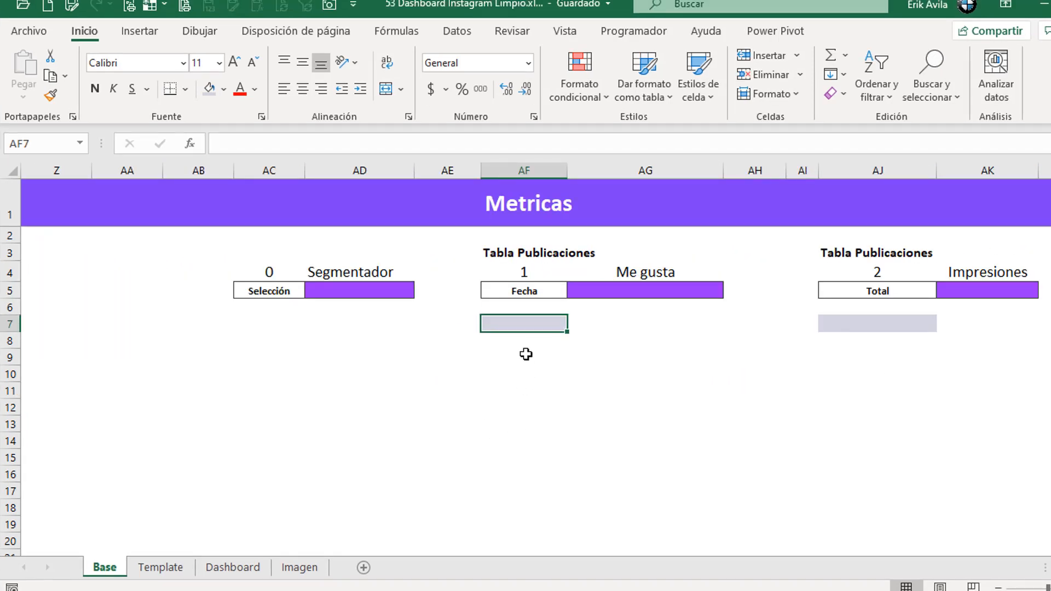
click(542, 276)
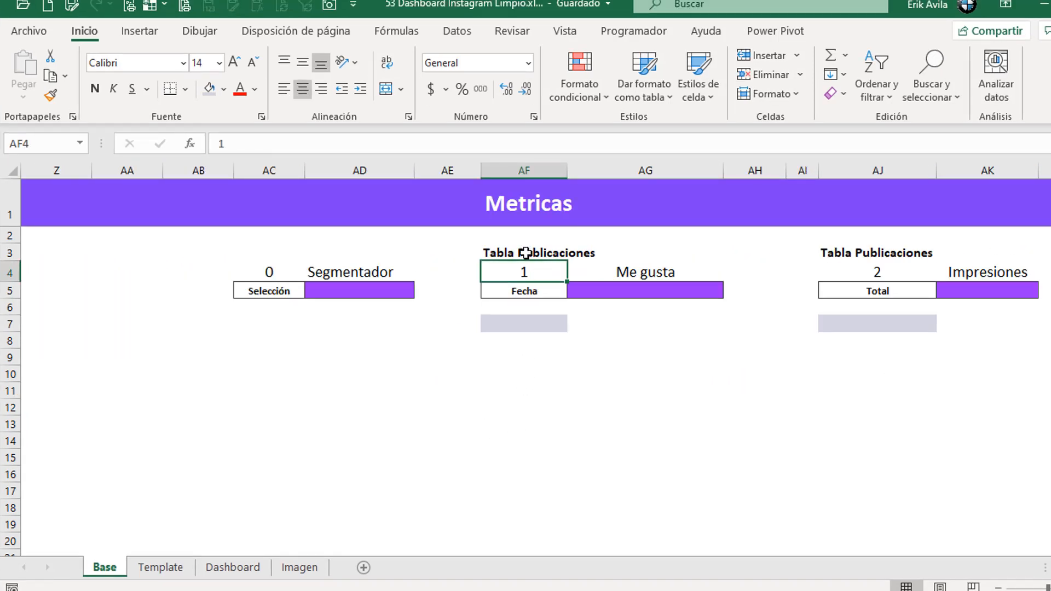
click(526, 253)
click(554, 271)
click(648, 271)
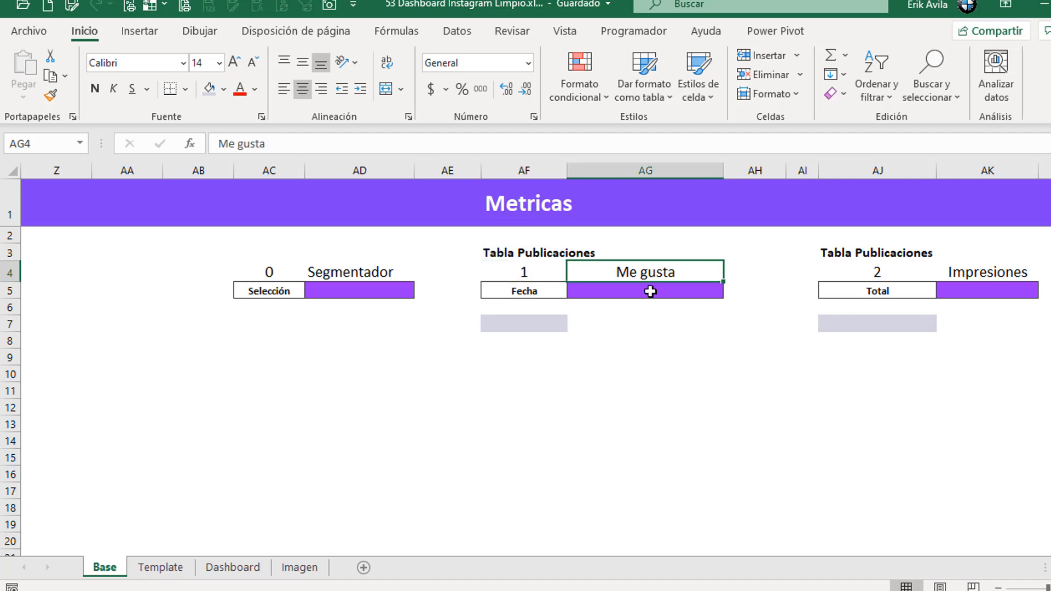
- Change the label in AF5 of the Me gusta metric to Total
click(539, 320)
click(534, 292)
text(tOTAL)
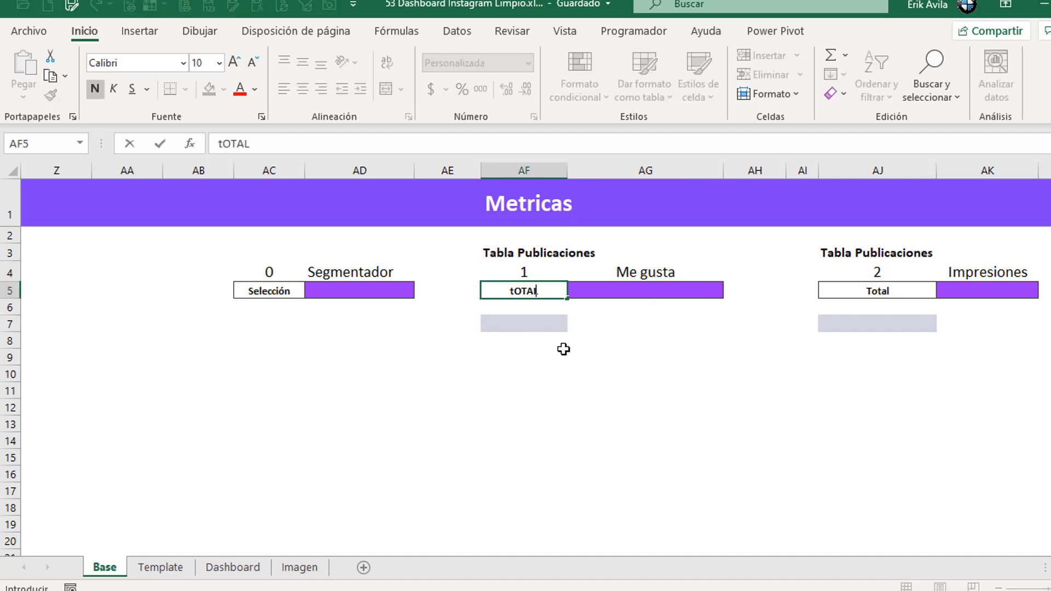
key(Return)
key(Return)
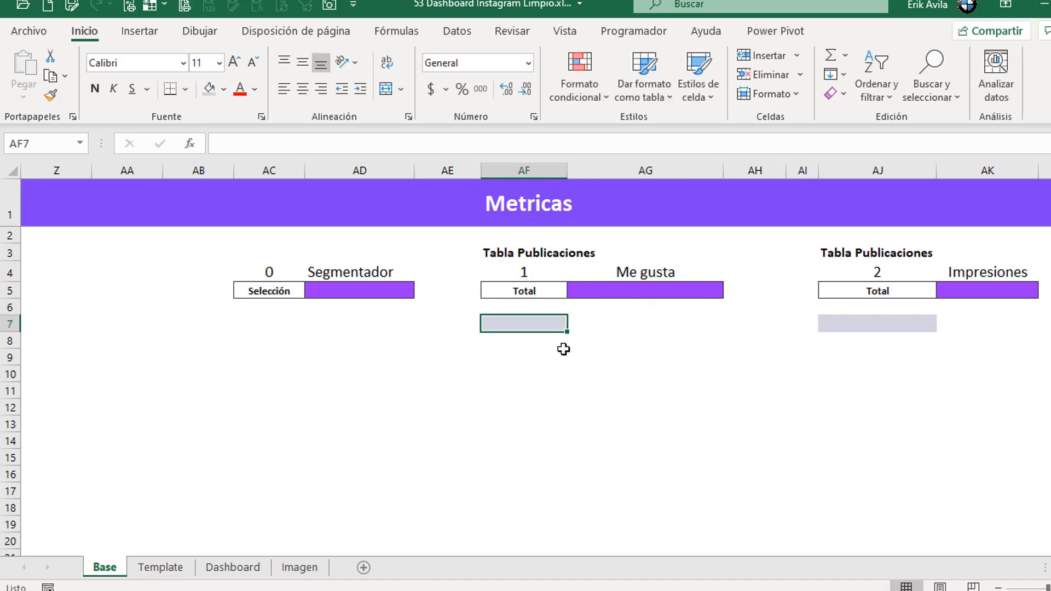
key(Up)
key(Down)
key(Down)
key(Up)
- Insert a pivot table from the whole TablaPublicaciones at cell AF7 of the existing Base sheet
key(ctrl+Up)
key(ctrl+Left)
key(ctrl+Left)
key(ctrl+Left)
key(ctrl+shift+Down)
key(ctrl+shift+Right)
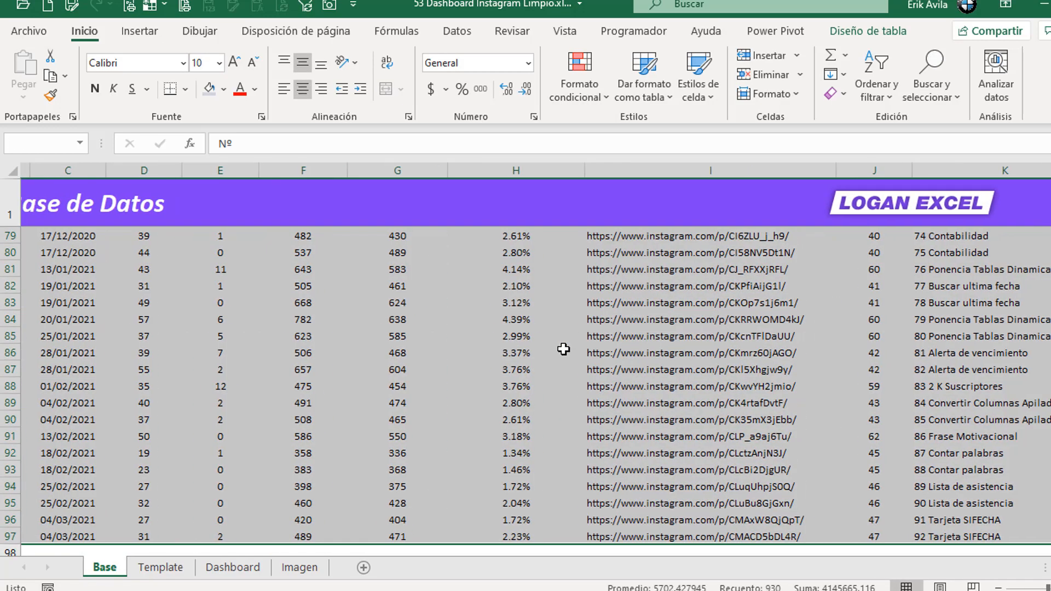
click(141, 33)
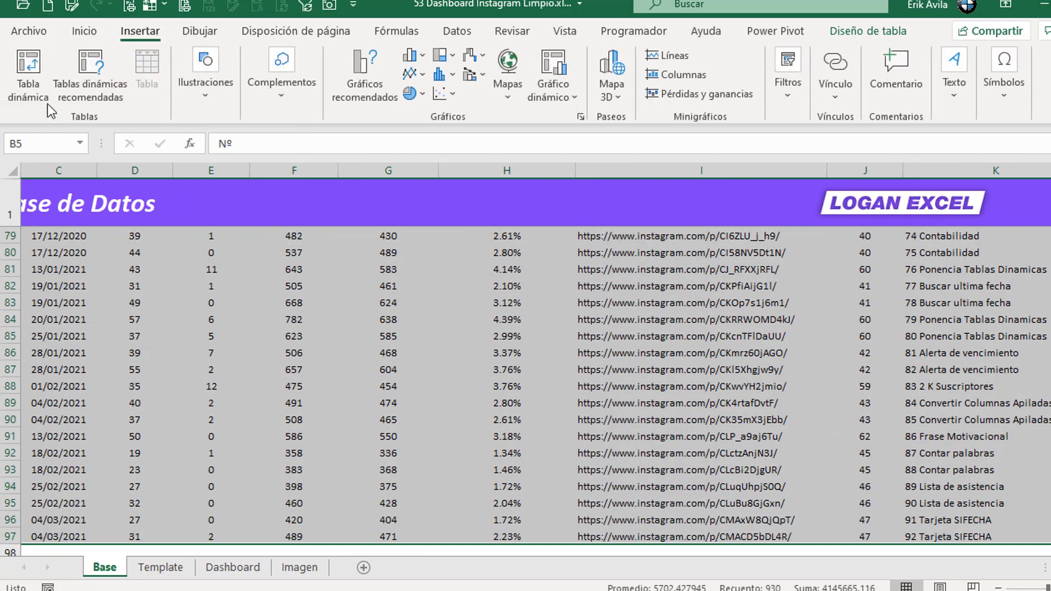
click(30, 82)
click(256, 424)
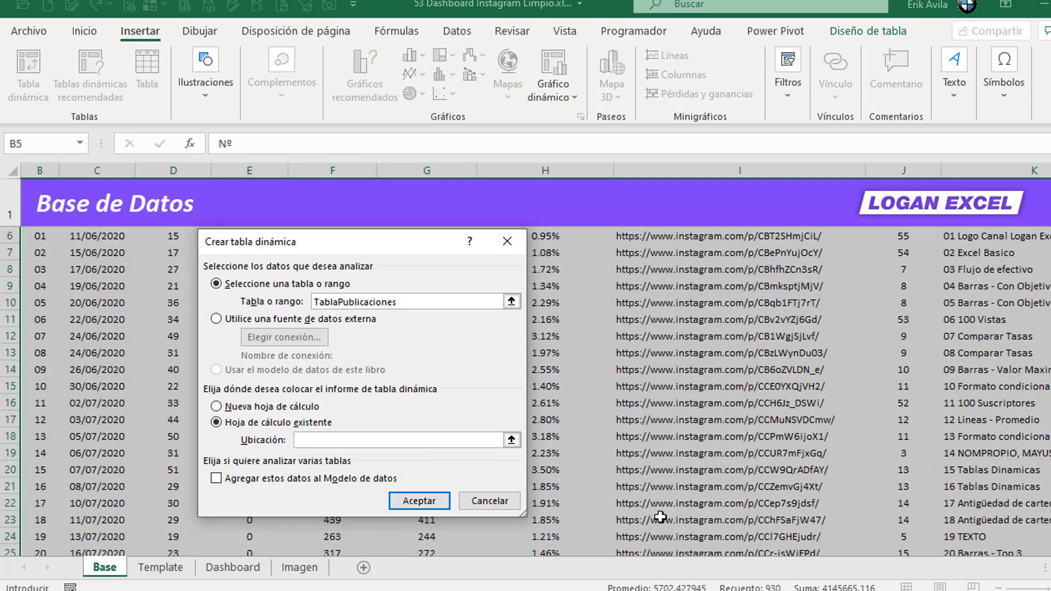
click(1010, 317)
scroll(1010, 317, right, 10)
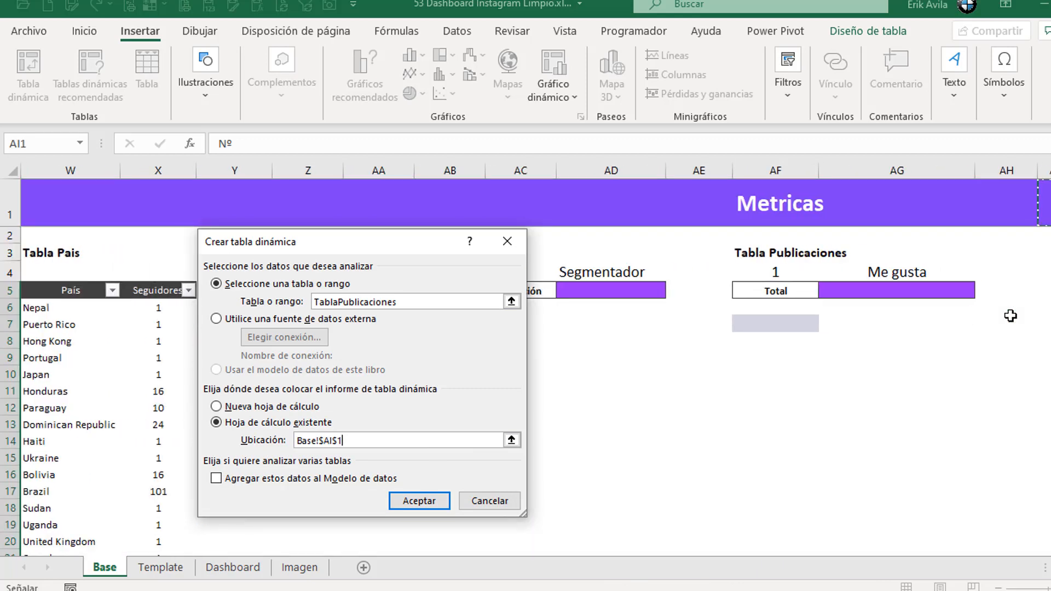
click(776, 321)
click(429, 501)
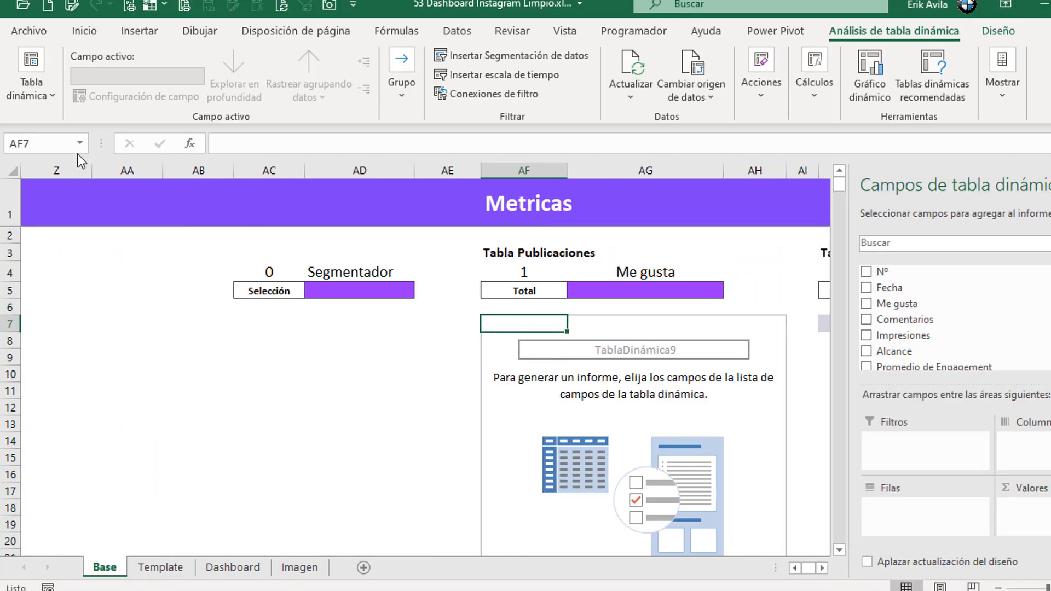
- Name the new pivot table of the Me gusta metric TD01
click(33, 91)
double_click(68, 156)
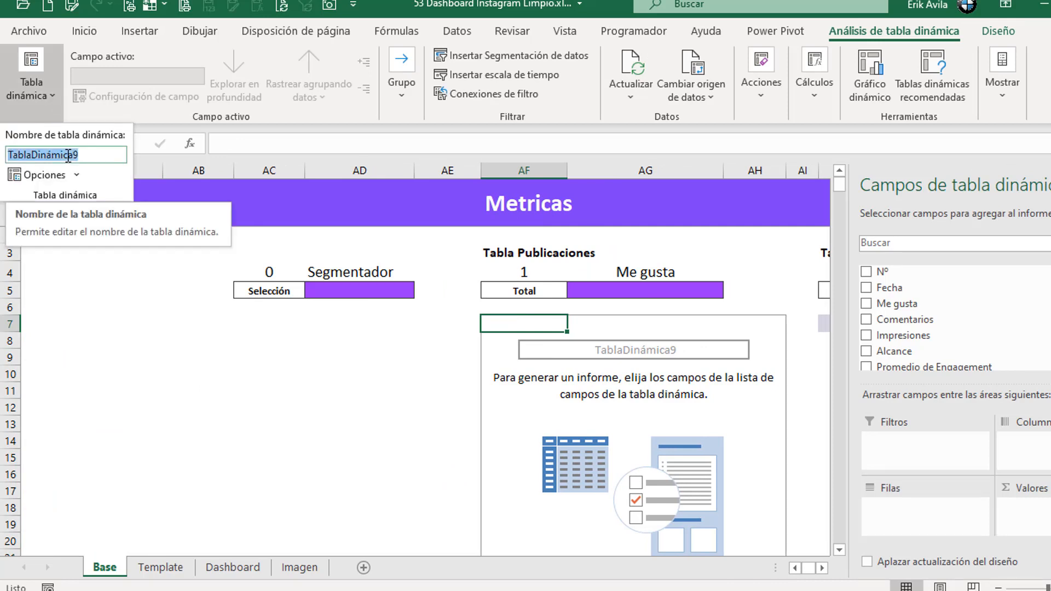
text(TD)
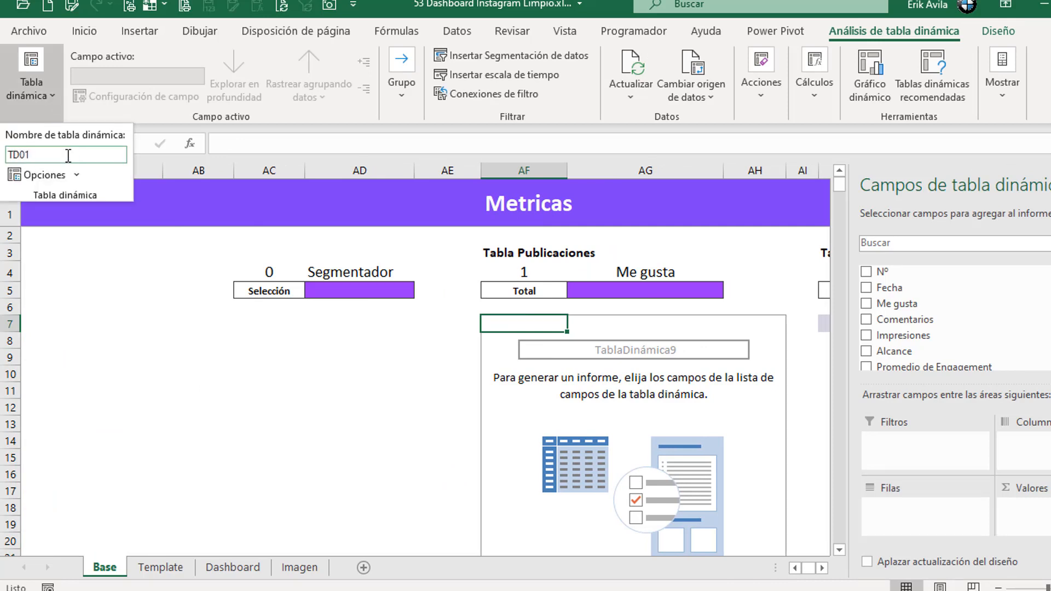
text(01)
key(Return)
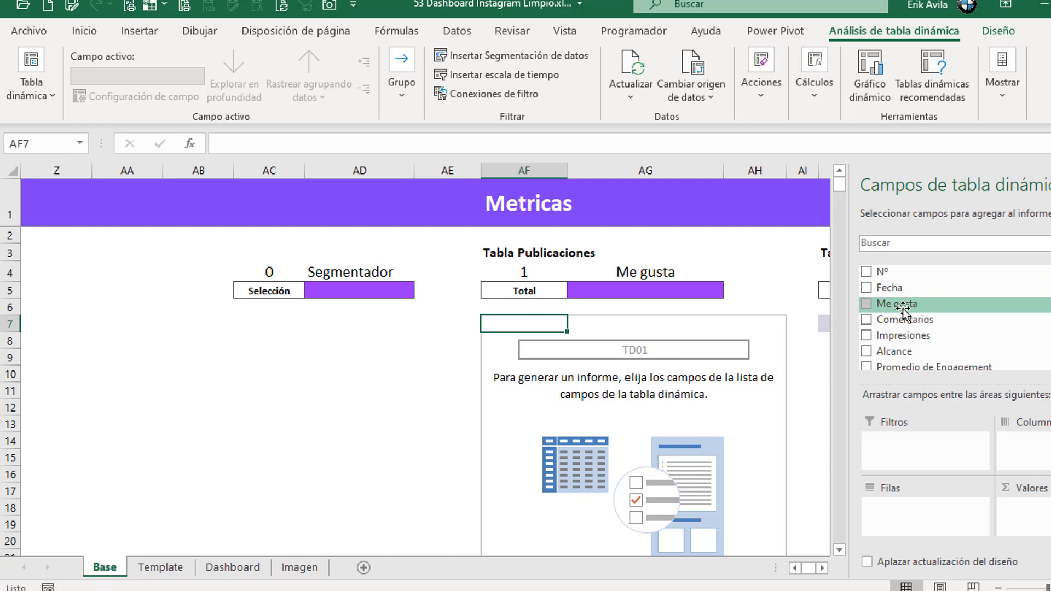
- Add the Me gusta field to the values of pivot table TD01 as a sum
drag(902, 305, 1024, 509)
click(176, 375)
click(174, 344)
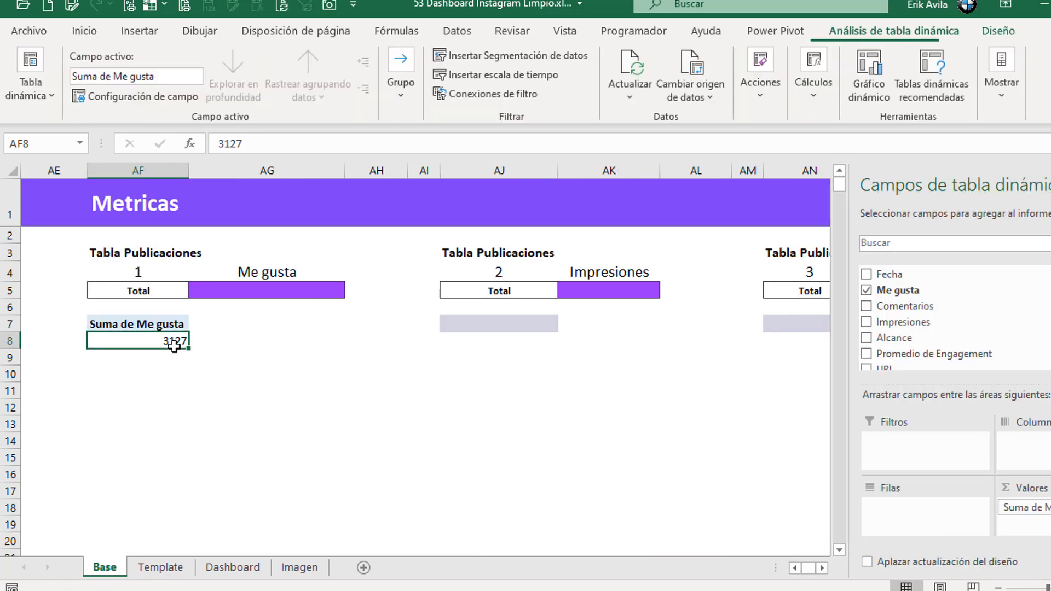
- Link AG5 to the pivot total in AF8 with the formula +IMPORTARDATOSDINAMICOS("Me gusta",$AF$7)
click(244, 295)
click(316, 346)
click(280, 287)
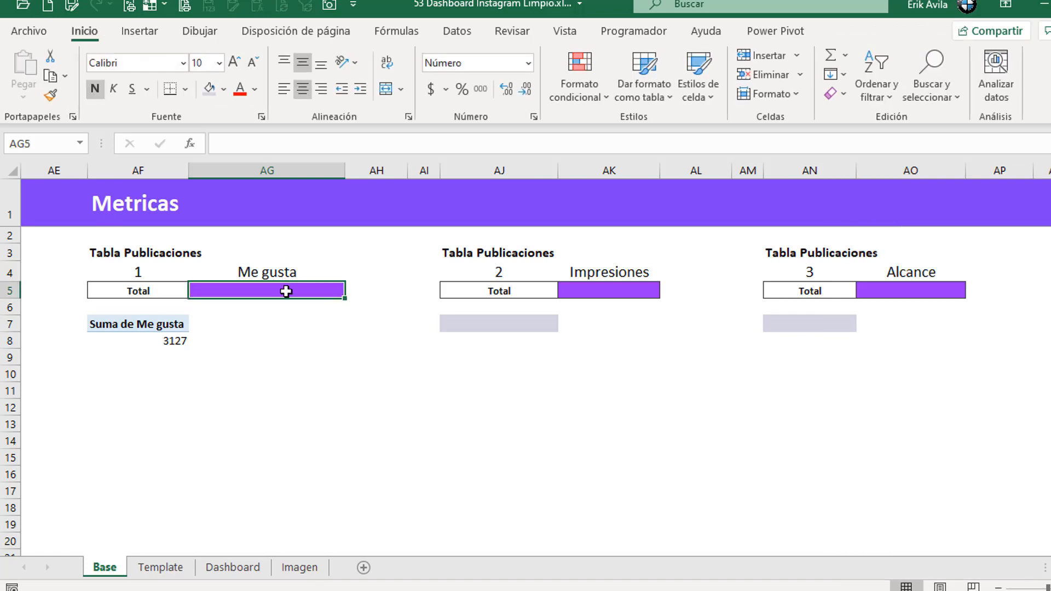
text(+)
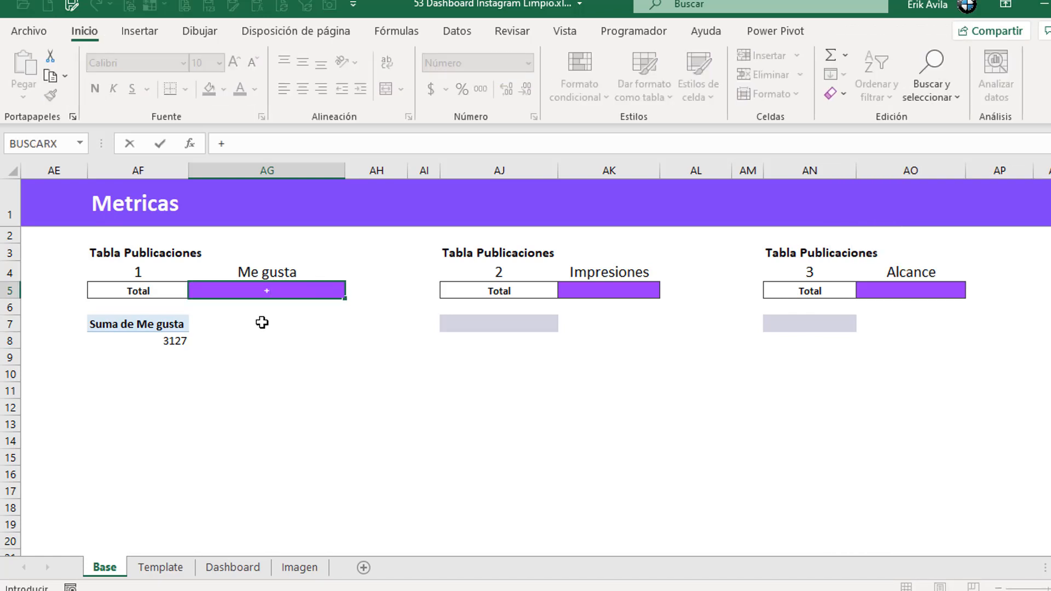
click(175, 341)
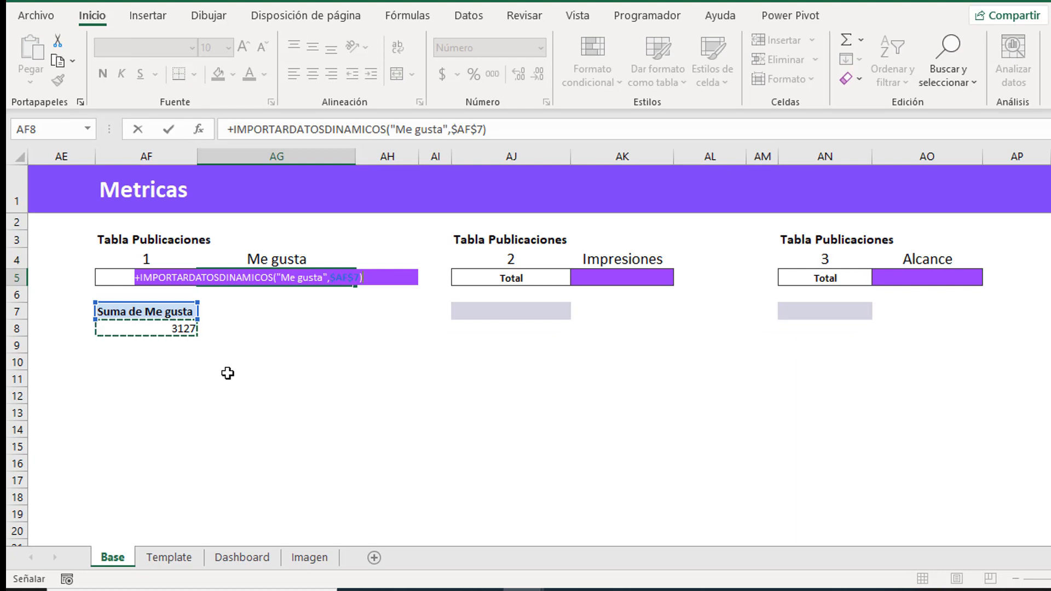
key(Return)
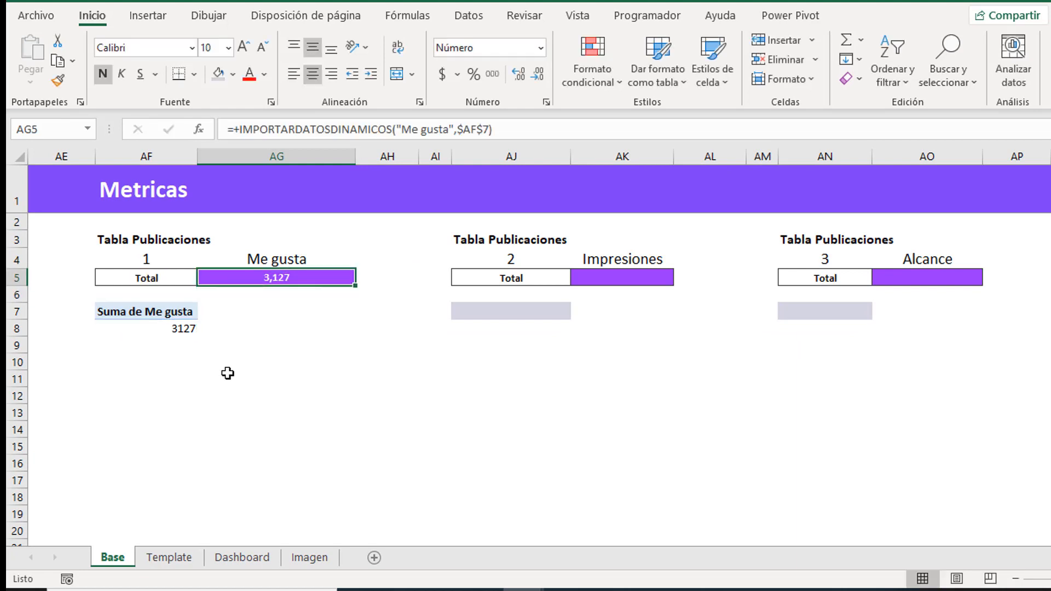
- Copy the Suma de Me gusta pivot table to AJ7 under the Impresiones metric
click(556, 311)
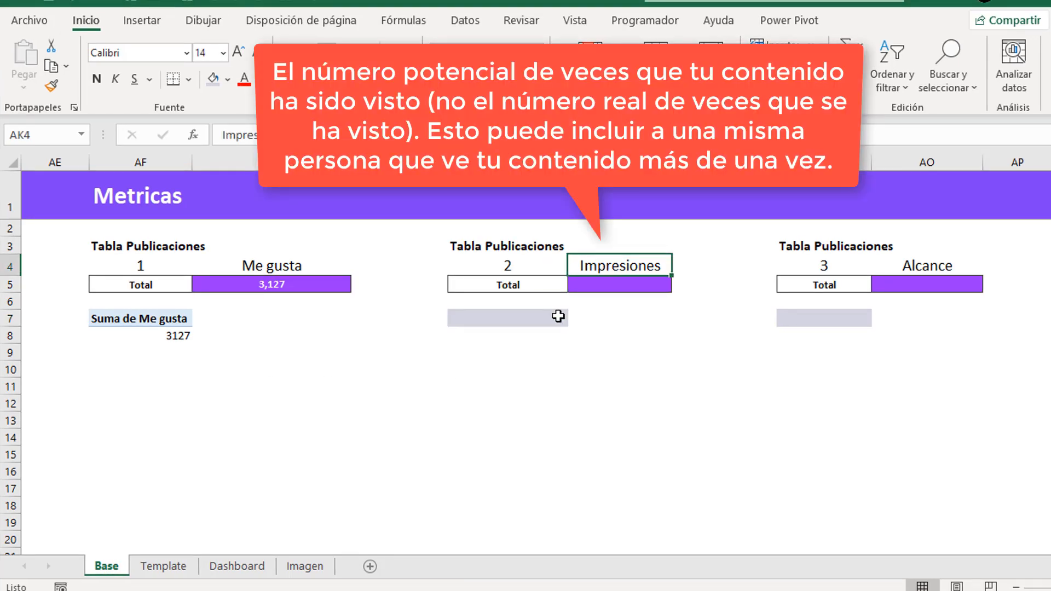
drag(190, 326, 181, 336)
key(ctrl+c)
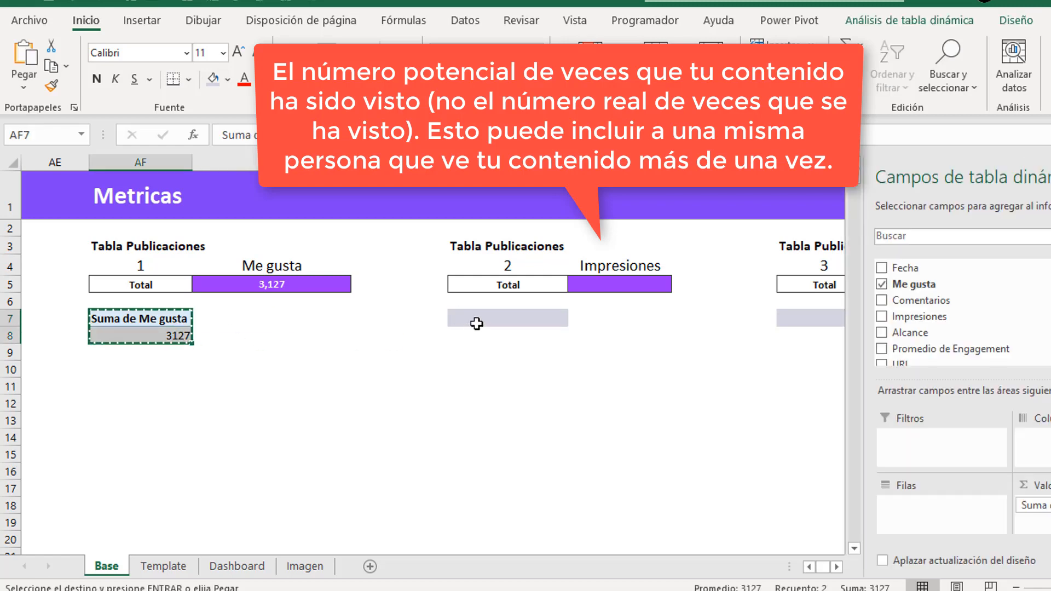
click(489, 316)
key(Return)
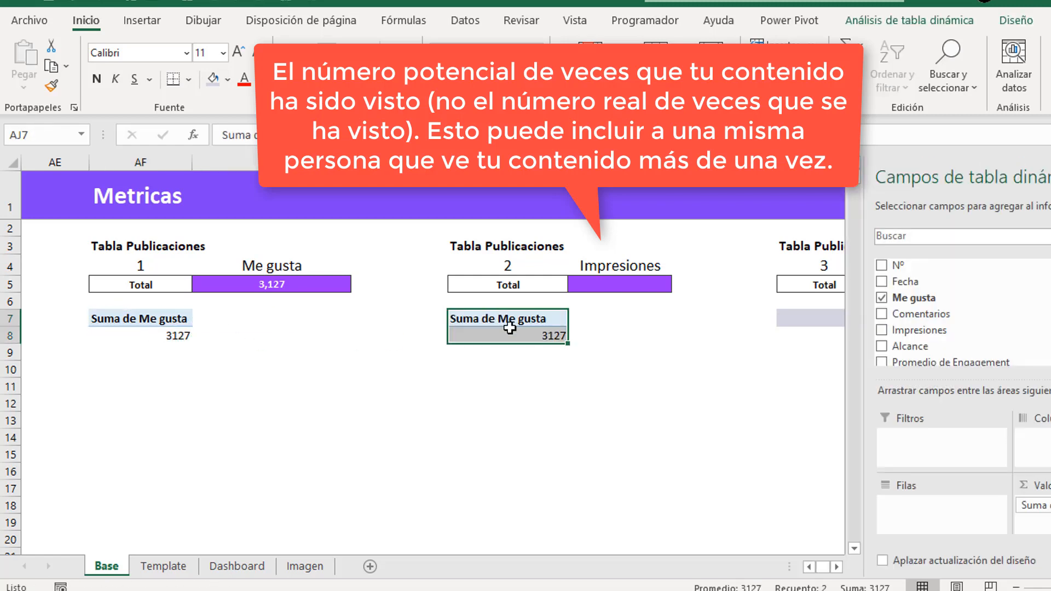
- Name the copied pivot table under the Impresiones metric TD02
click(509, 332)
click(909, 19)
click(32, 65)
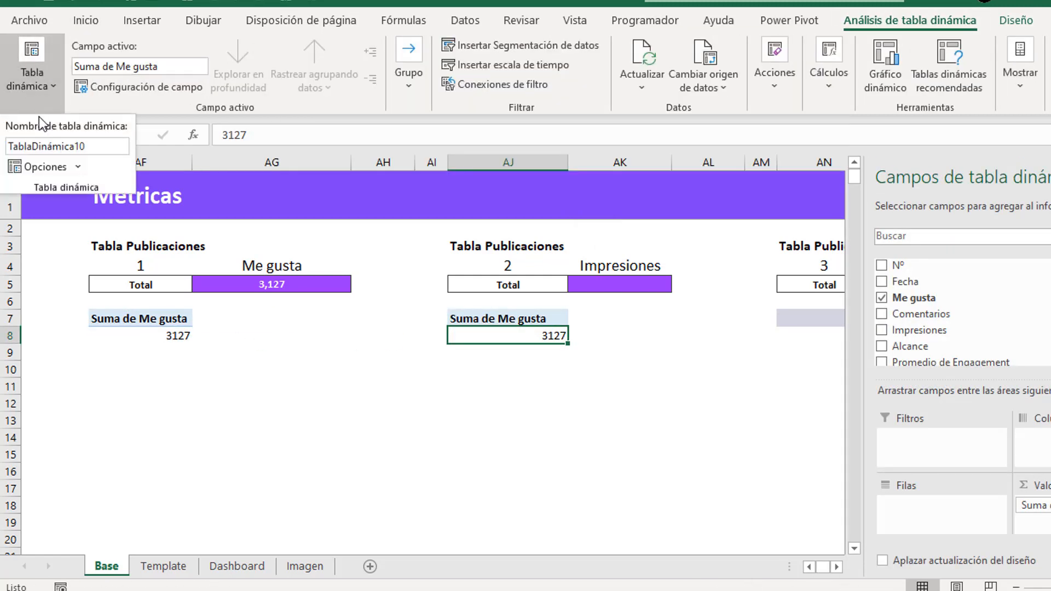
click(53, 145)
text(TD02)
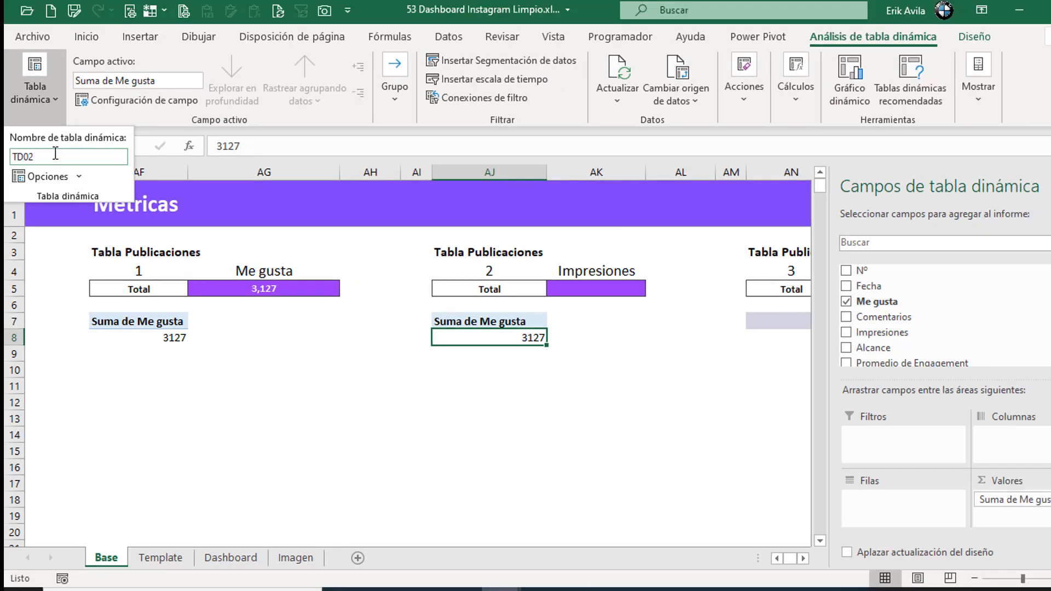
key(Return)
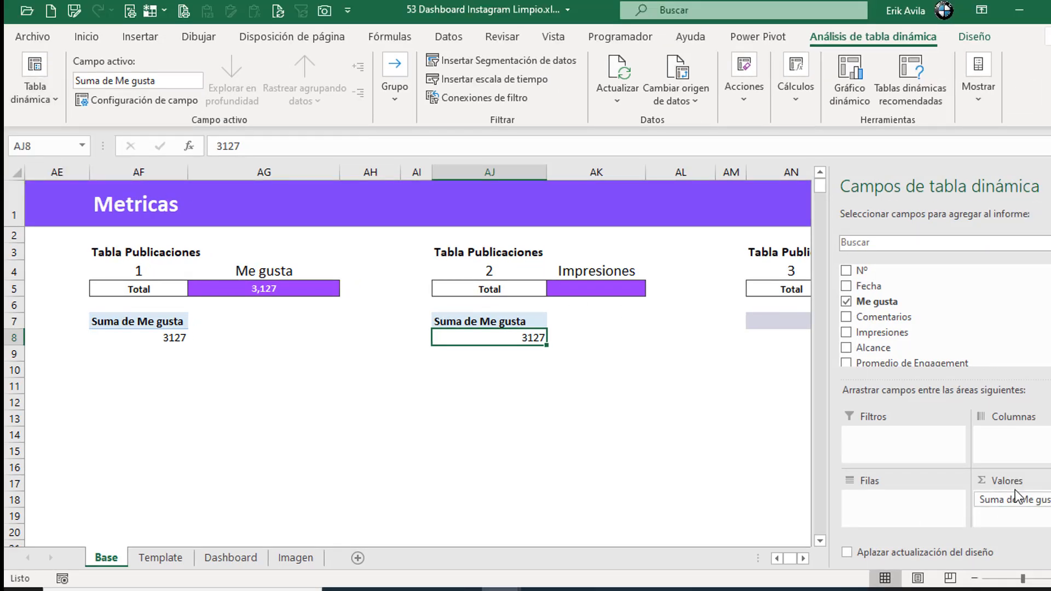
- Replace Me gusta with the sum of Impresiones in the values of pivot table TD02
click(616, 300)
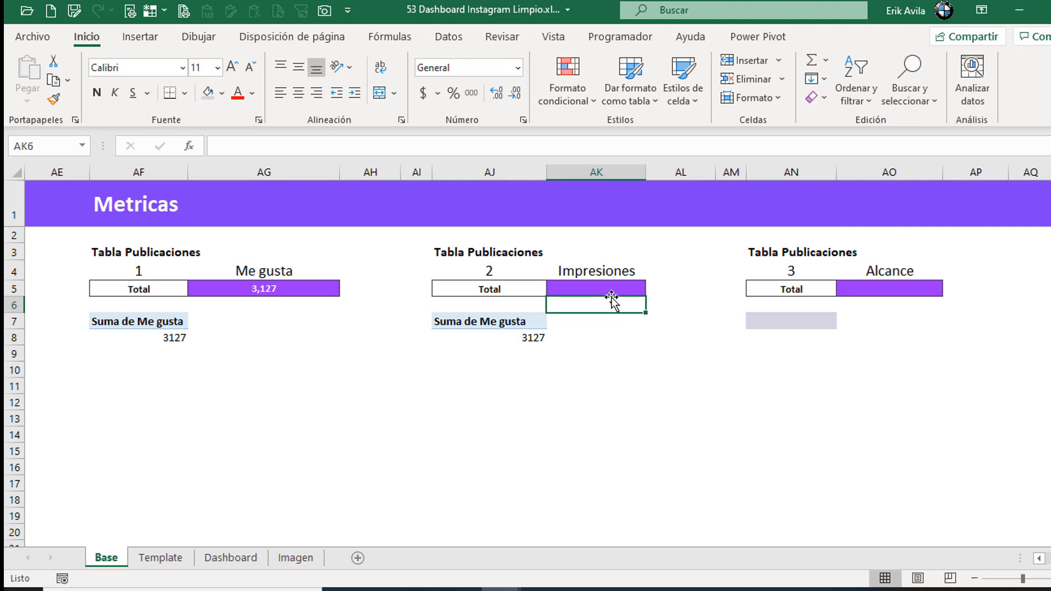
click(607, 289)
click(534, 339)
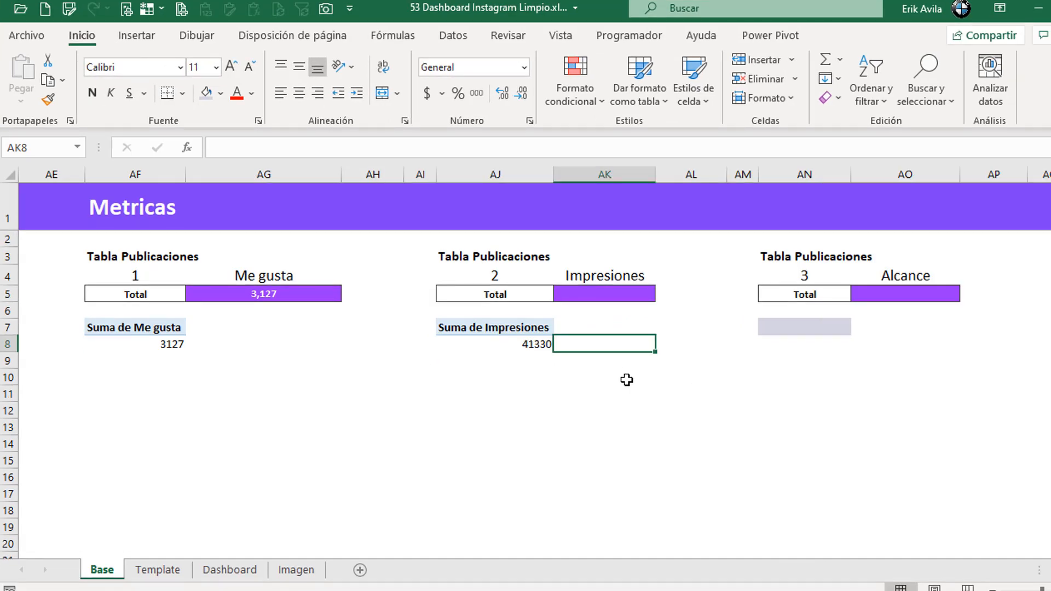
- Copy the Suma de Impresiones pivot table to AN7 under the Alcance metric
key(Right)
key(Right)
key(Right)
key(Right)
key(Right)
key(Right)
key(Right)
key(Right)
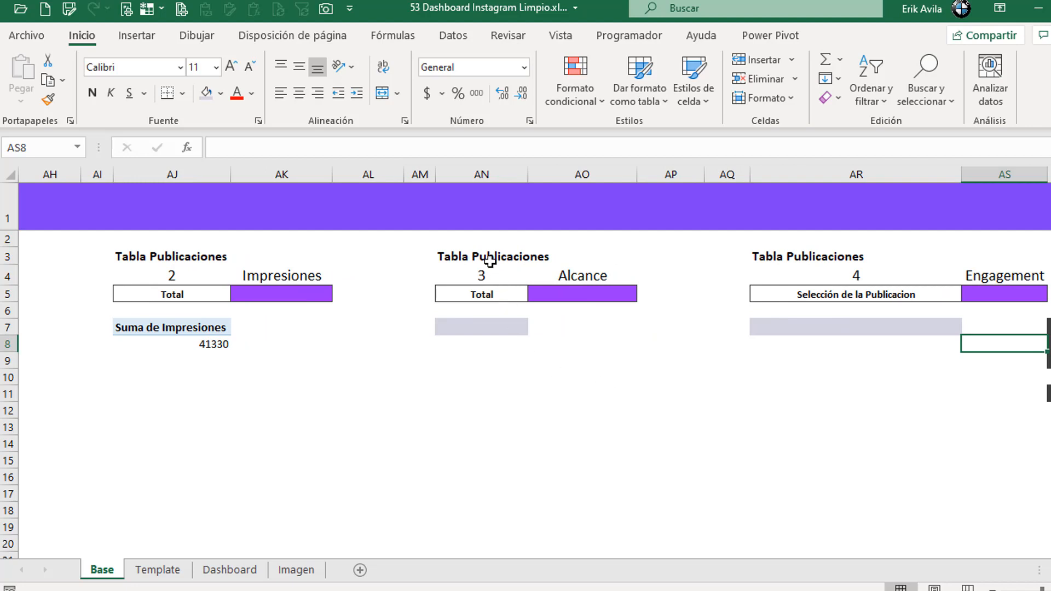
click(572, 299)
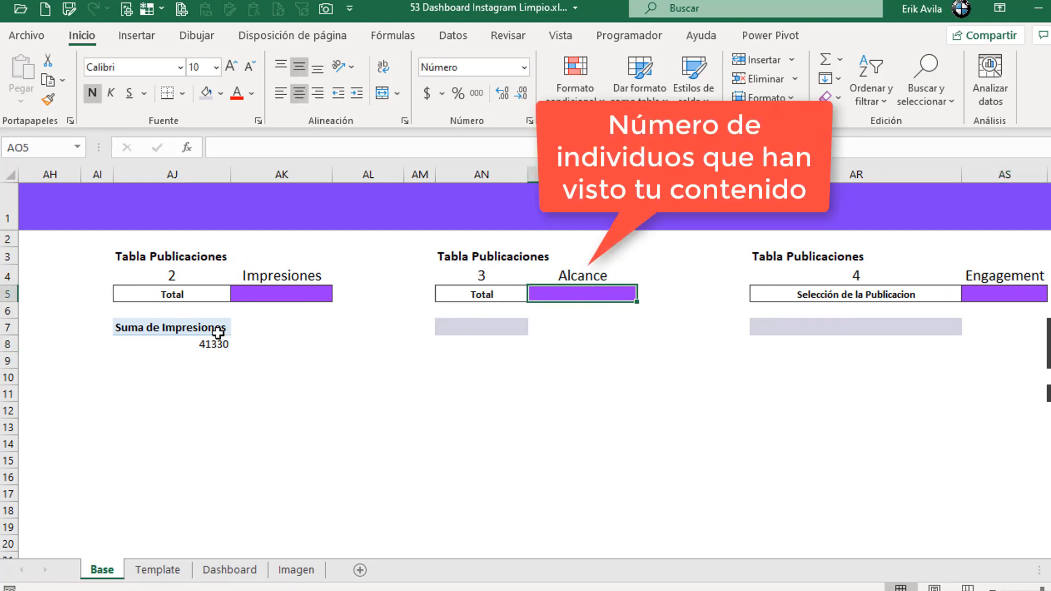
drag(218, 332, 221, 346)
key(ctrl+c)
drag(484, 324, 487, 314)
key(Down)
key(Up)
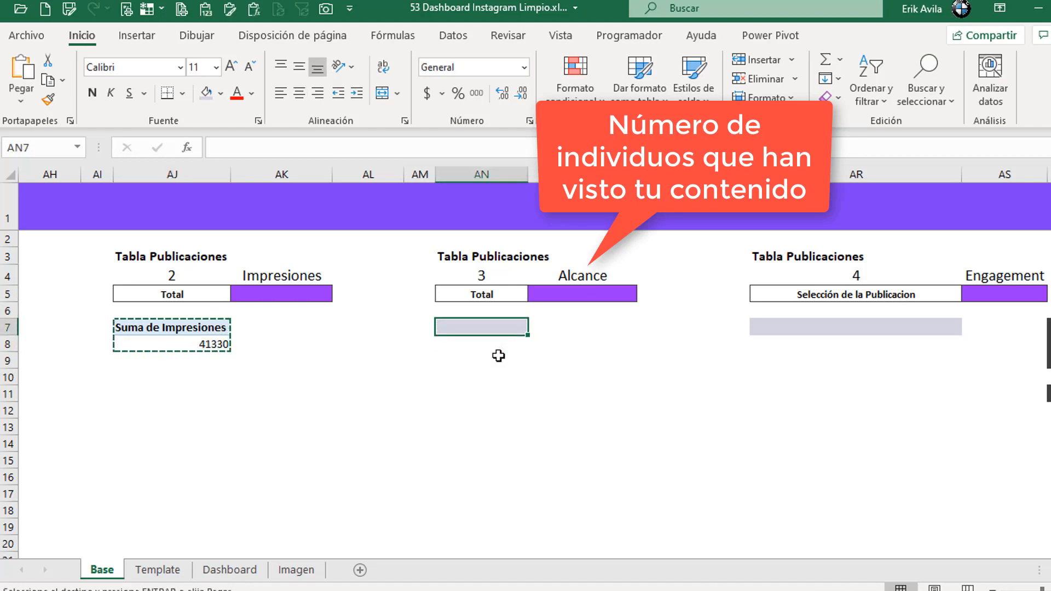
key(Return)
click(501, 357)
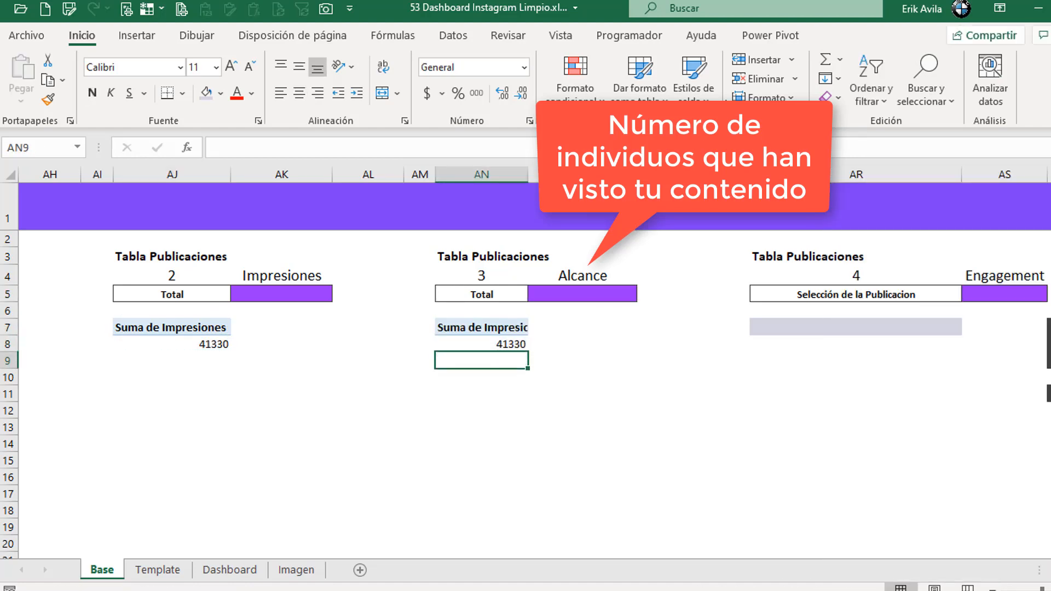
- Name the copied pivot table under the Alcance metric TD03
click(762, 30)
click(501, 327)
click(31, 97)
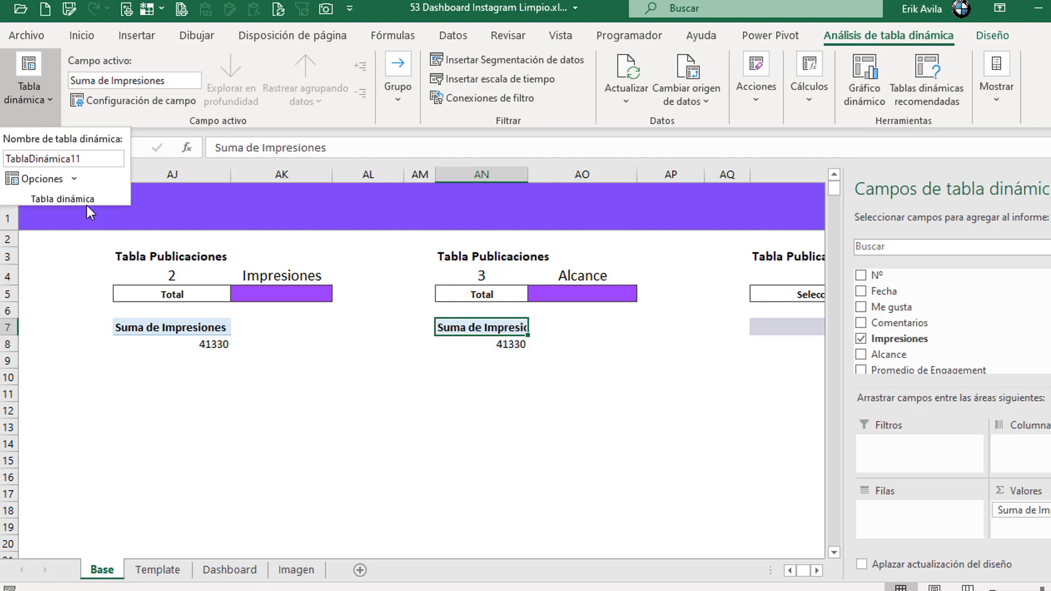
click(74, 159)
text(TD03)
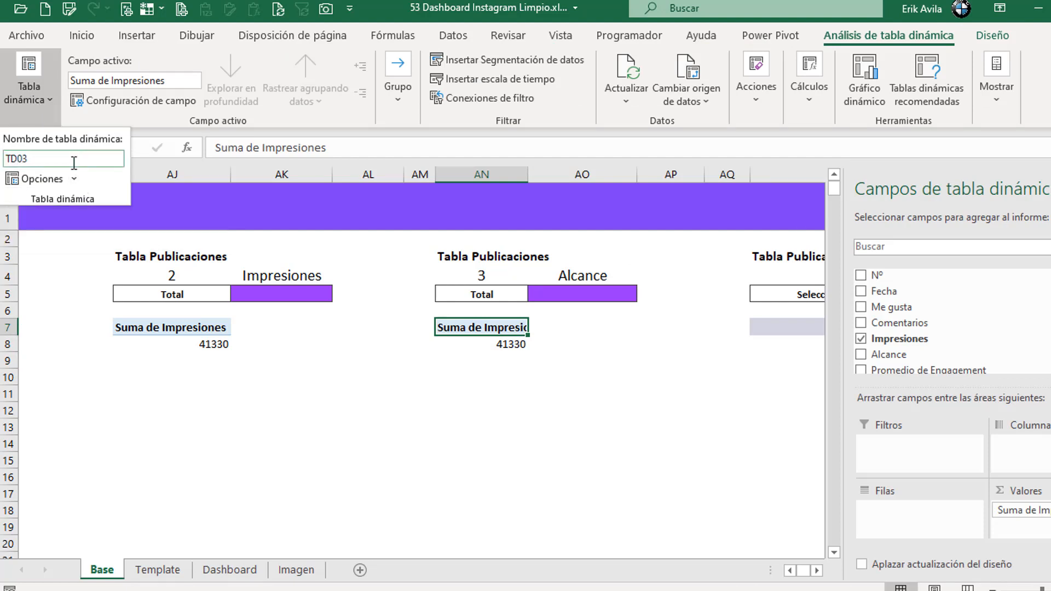
key(Return)
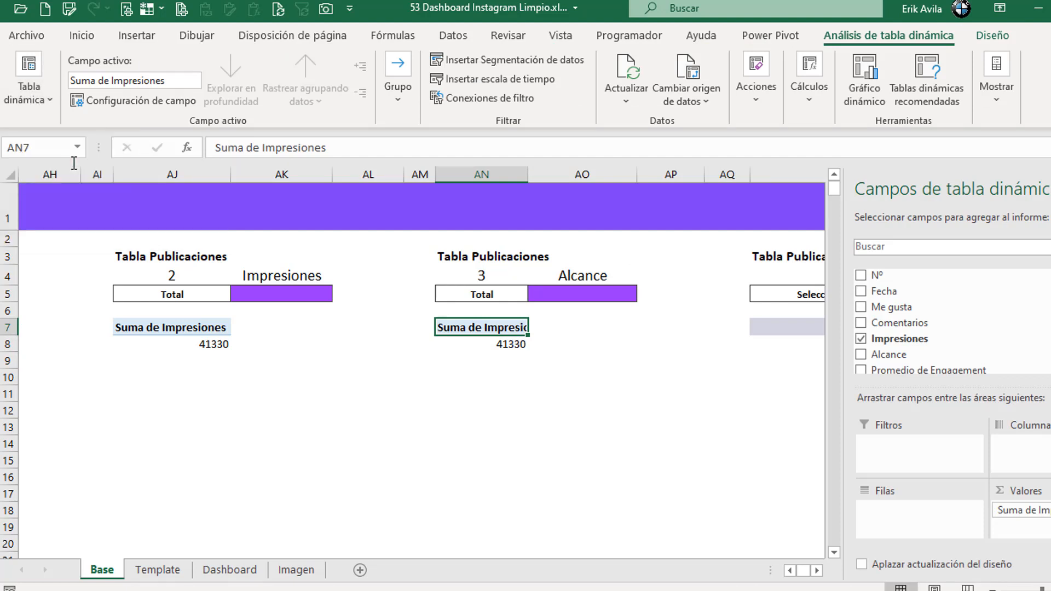
- Replace Impresiones with the sum of Alcance in the values of pivot table TD03
click(505, 383)
click(501, 345)
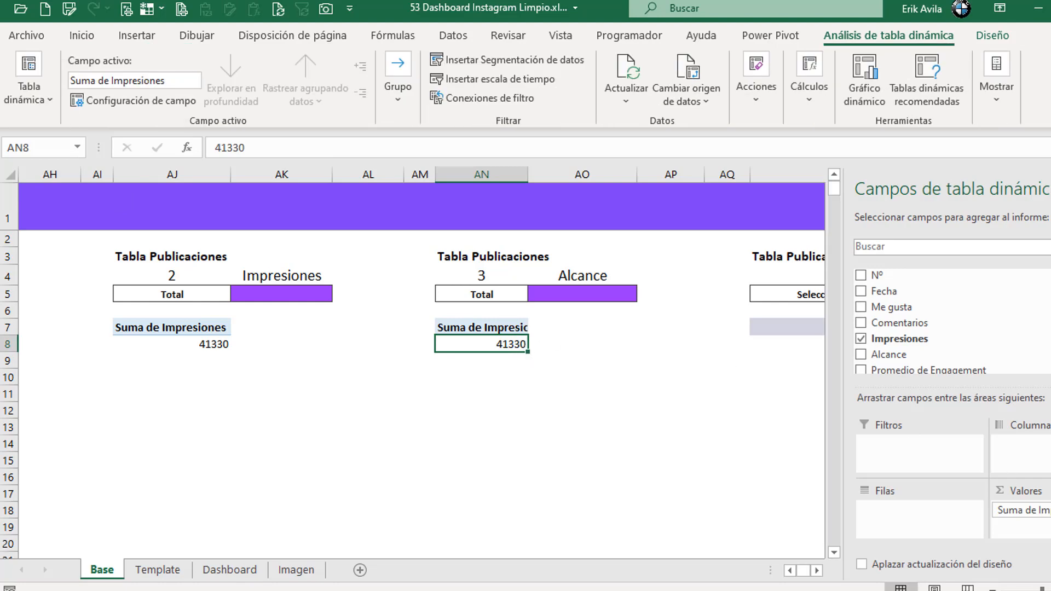
drag(1022, 510, 894, 382)
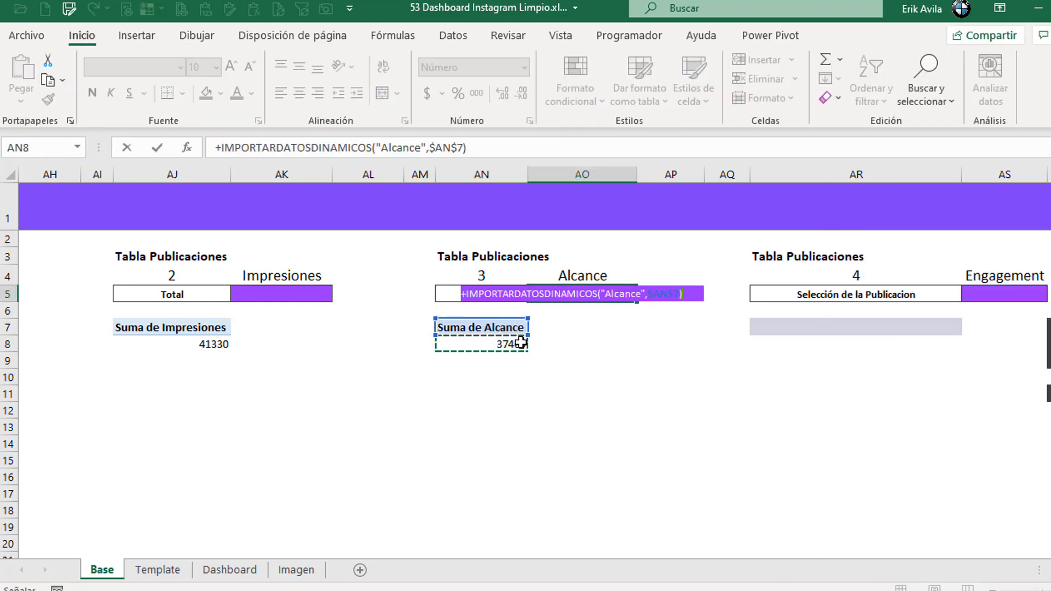
- Link the purple Total cells AO5 and AK5 to the Alcance and Impresiones sums in the pivot tables below them
key(Return)
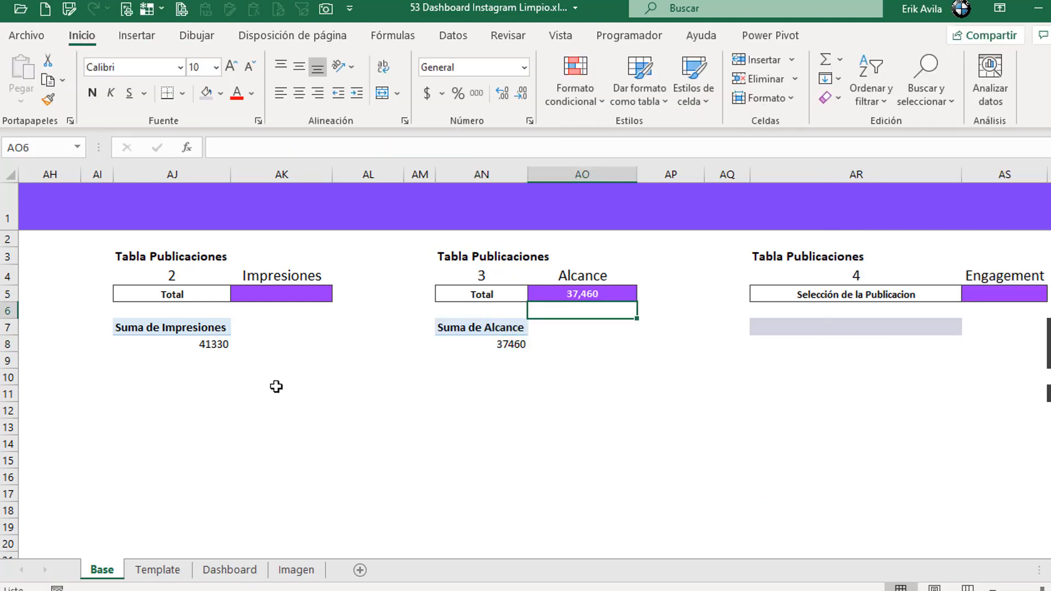
click(252, 297)
text(+)
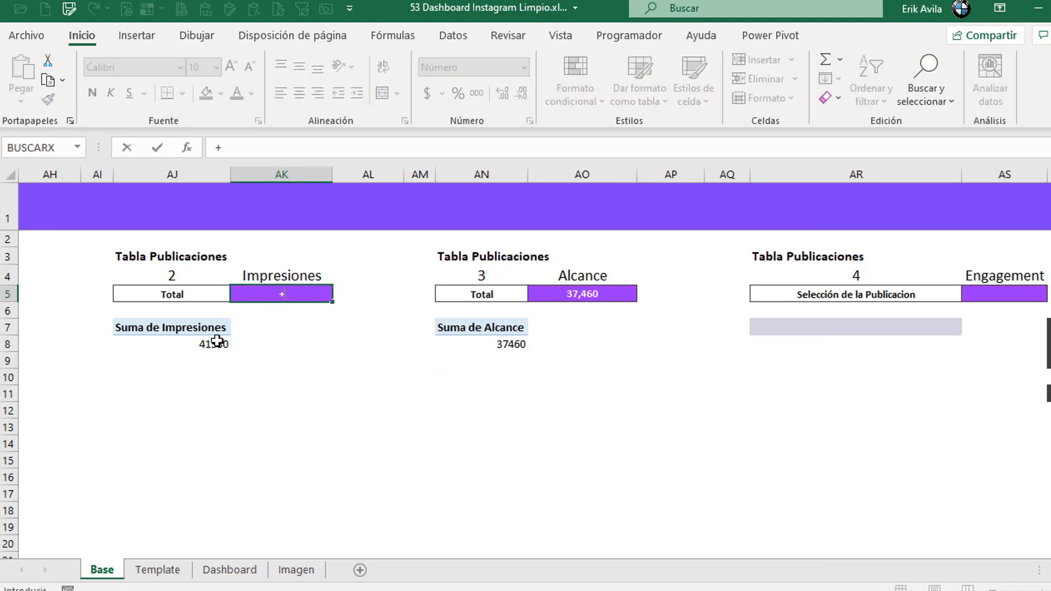
click(217, 342)
key(Return)
- Copy the Suma de Alcance pivot table to AR7 under the Engagement metric
click(547, 359)
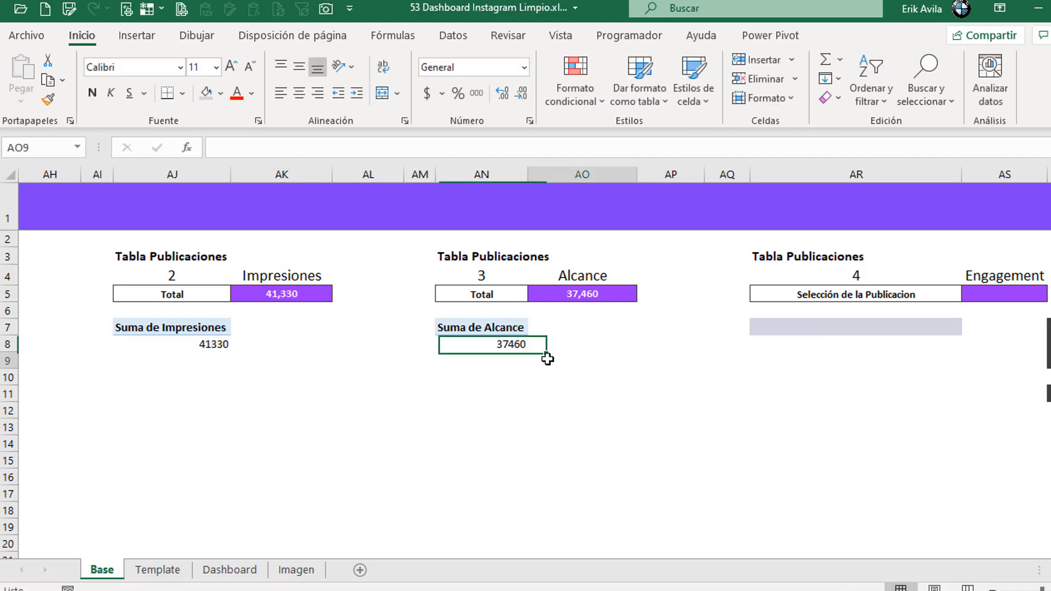
key(Right)
key(Right)
key(Right)
key(Right)
key(Right)
key(Right)
key(Right)
key(Right)
key(Right)
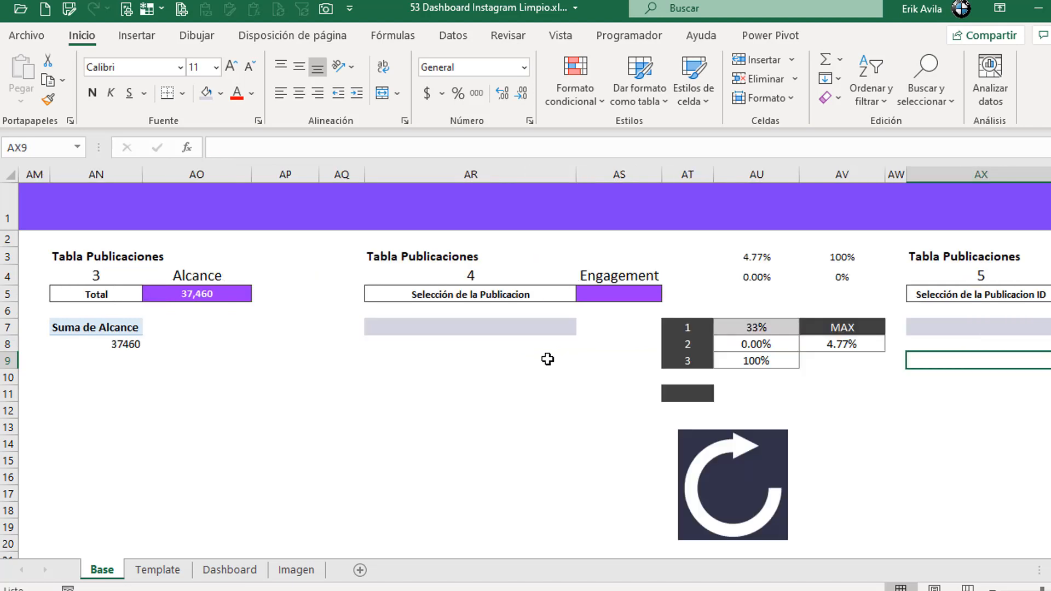
click(467, 324)
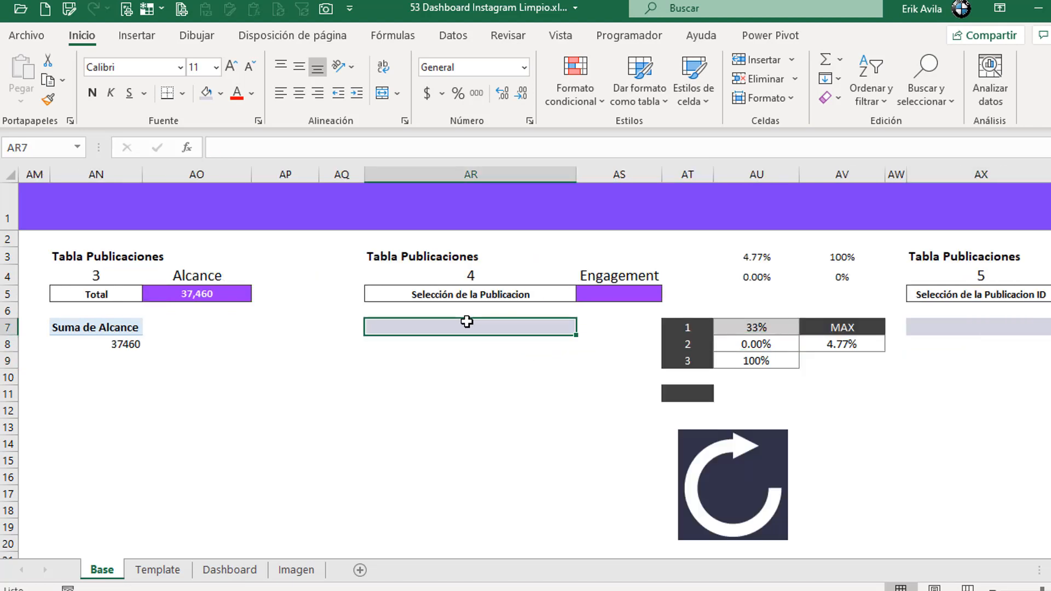
click(480, 295)
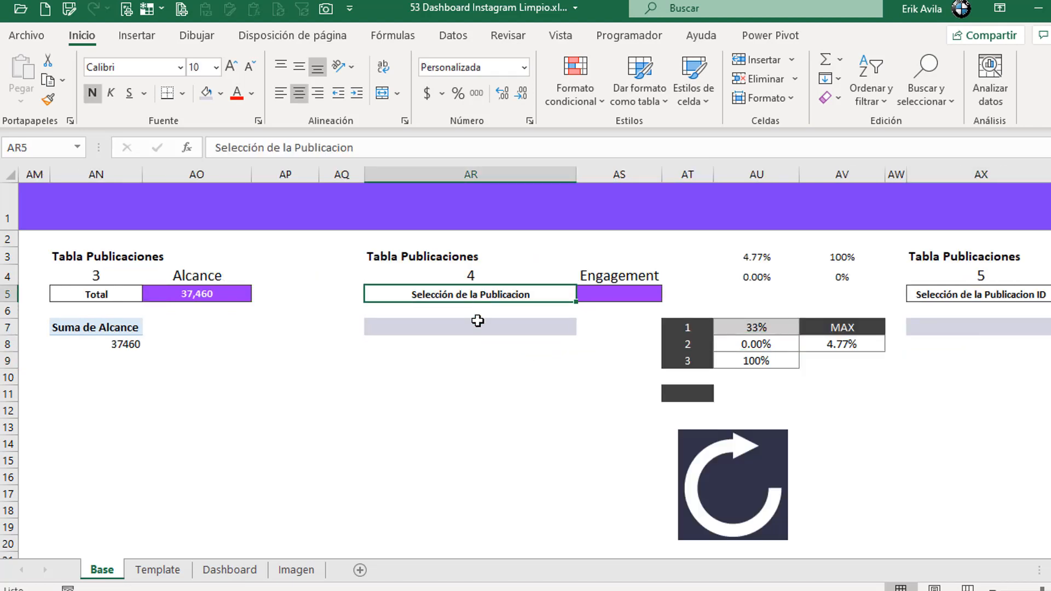
click(477, 322)
click(601, 296)
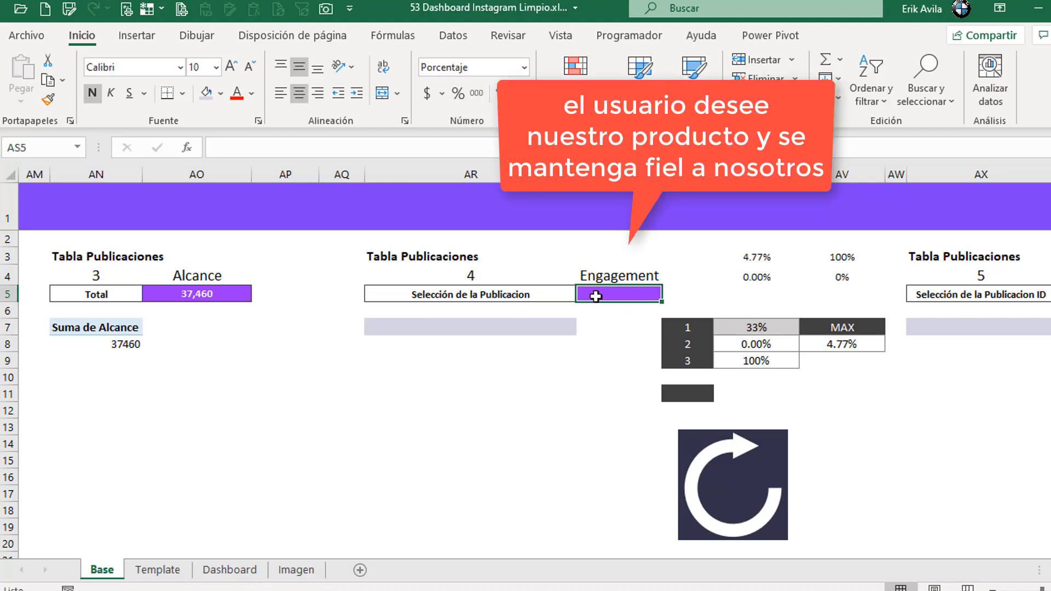
click(375, 327)
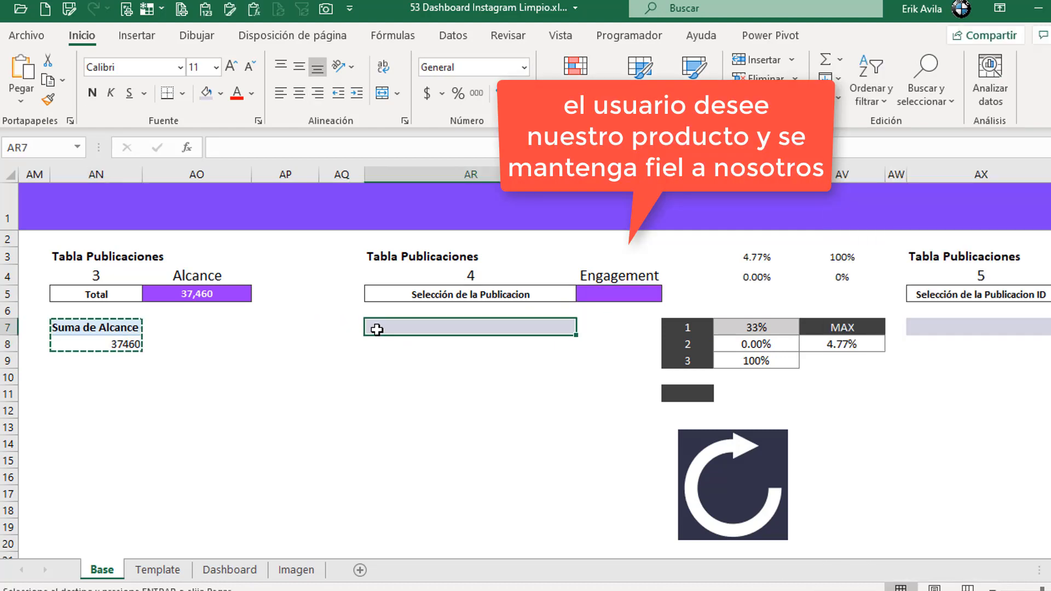
key(ctrl+v)
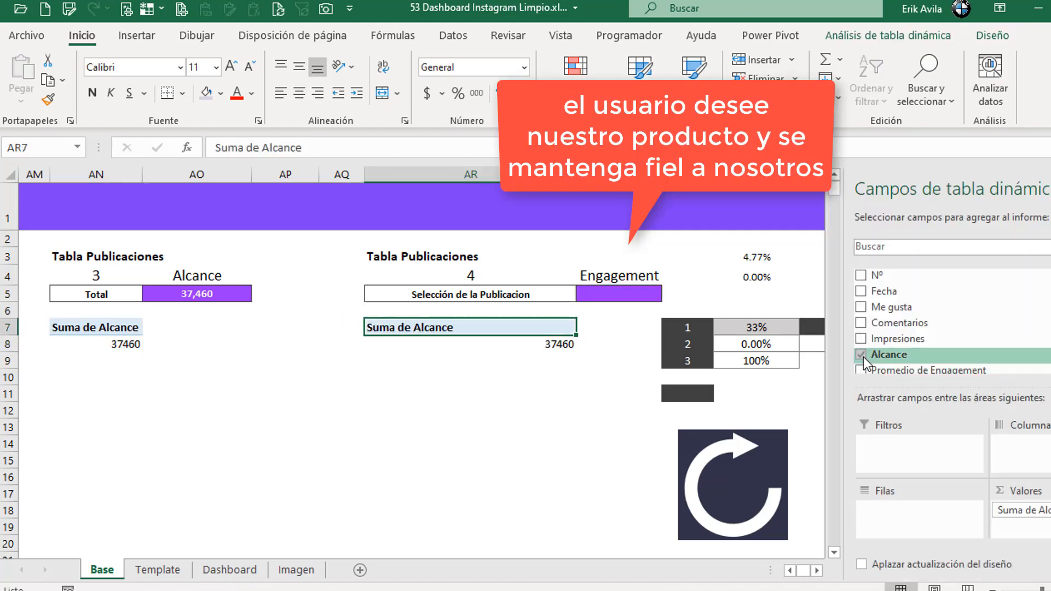
- Replace Alcance with Promedio de Engagement in the values of the pivot table at AR7
scroll(935, 322, down, 1)
drag(935, 322, 569, 465)
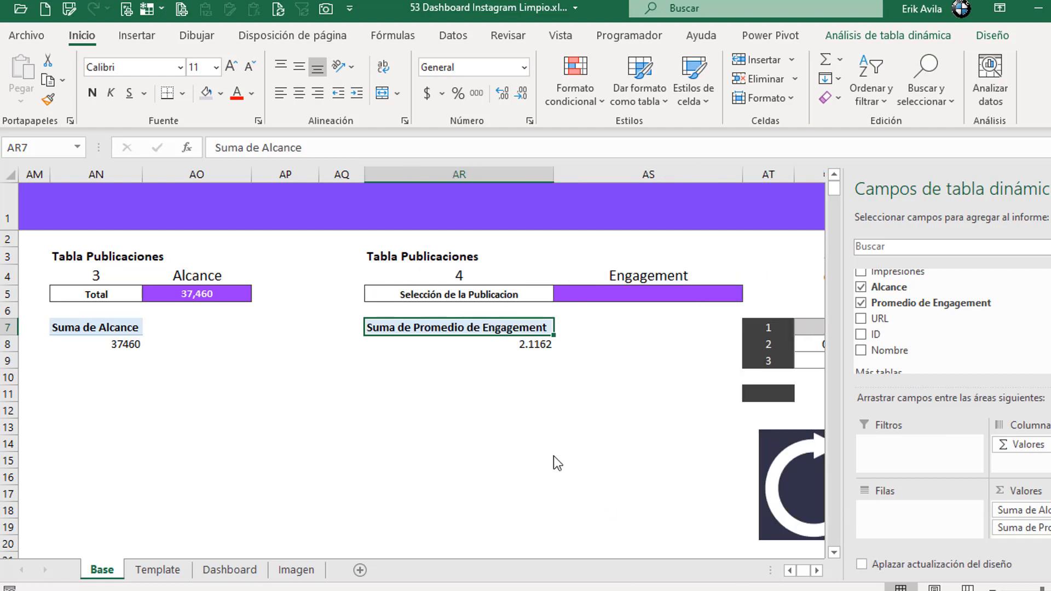
key(Down)
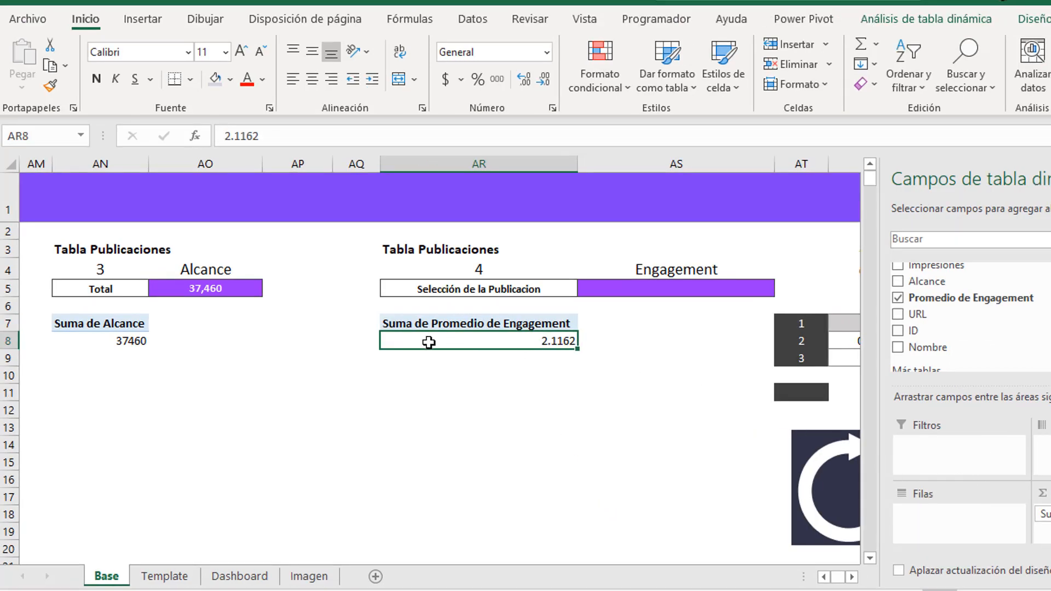
- Rename the pivot table under the Engagement metric, following the TD numbering sequence
click(934, 26)
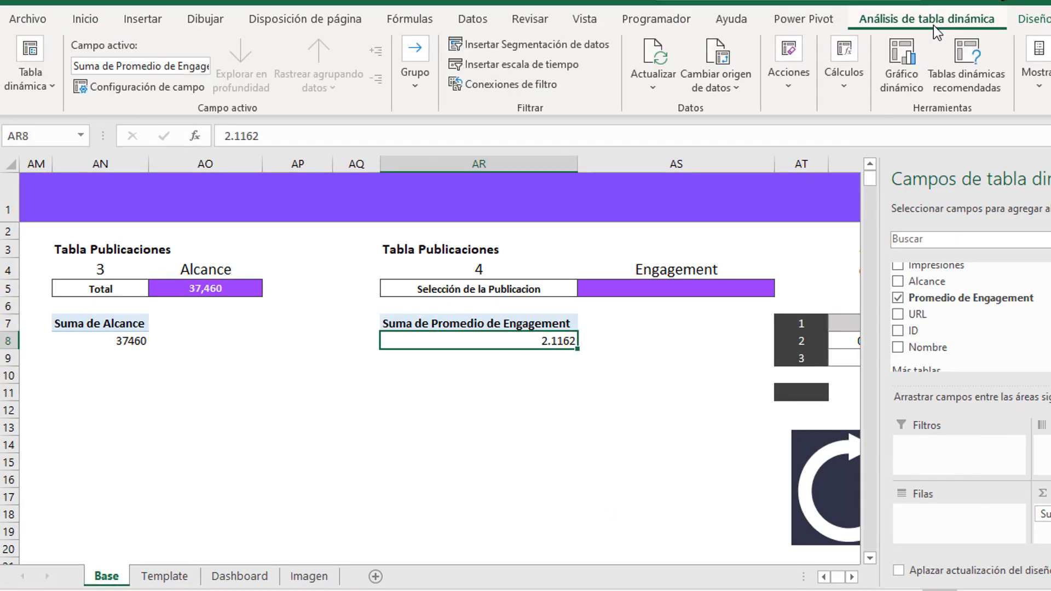
click(36, 94)
double_click(82, 150)
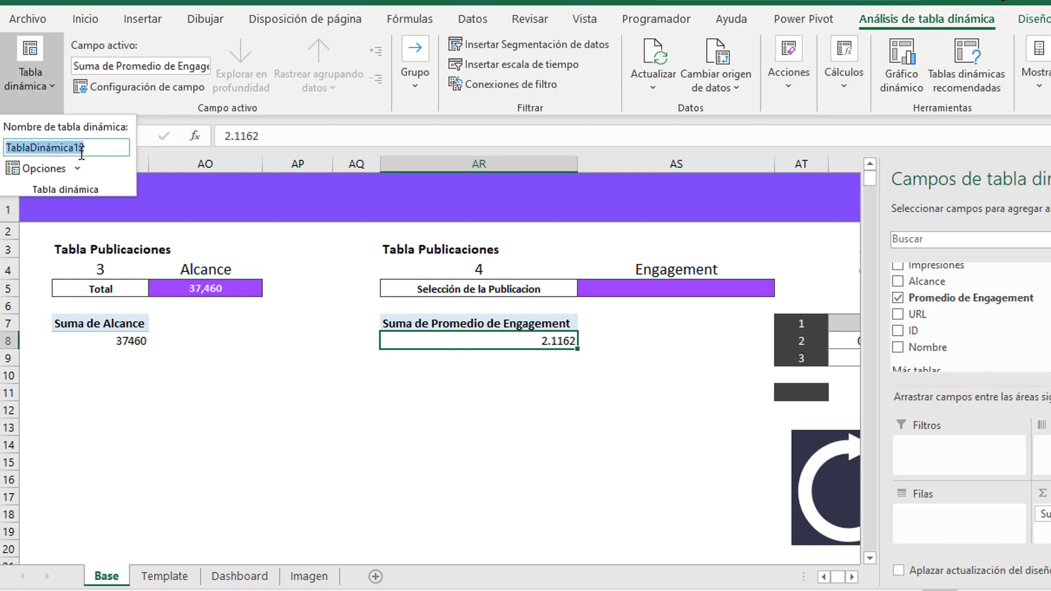
text(t)
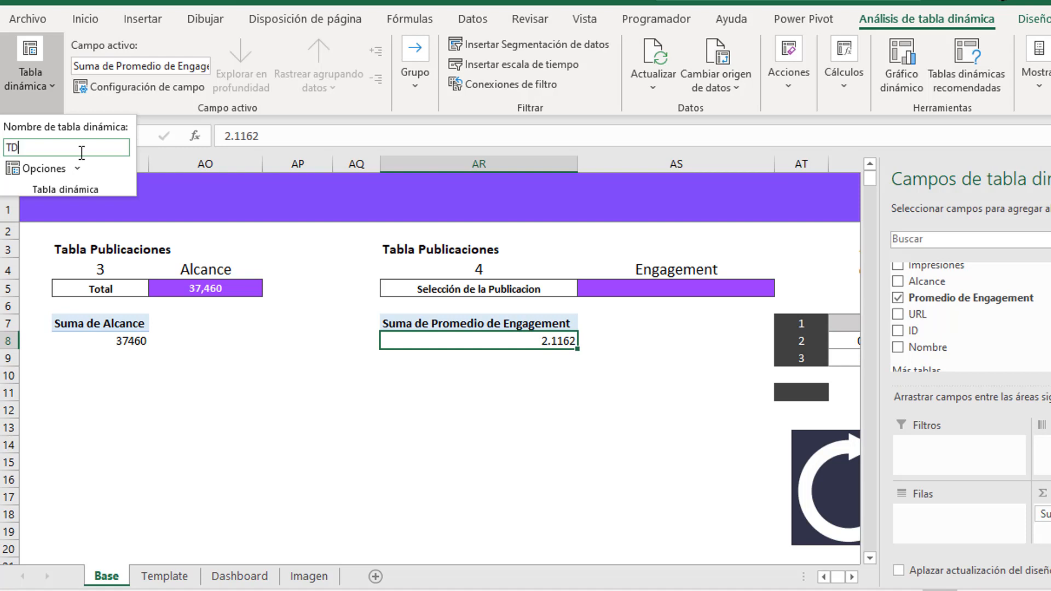
key(Return)
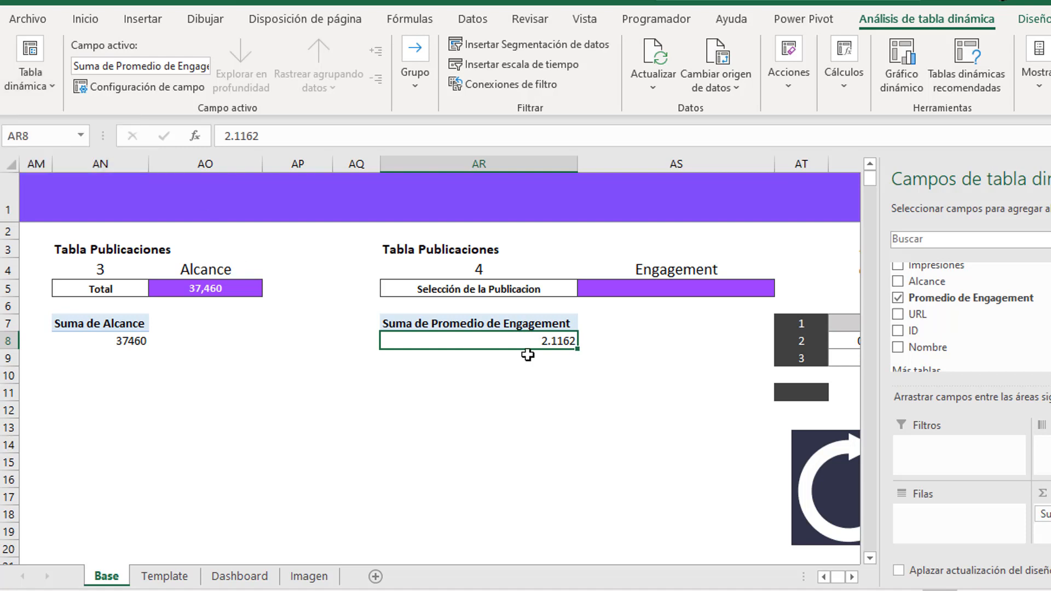
- Summarize the Promedio de Engagement value field by Promedio instead of Suma
click(1043, 513)
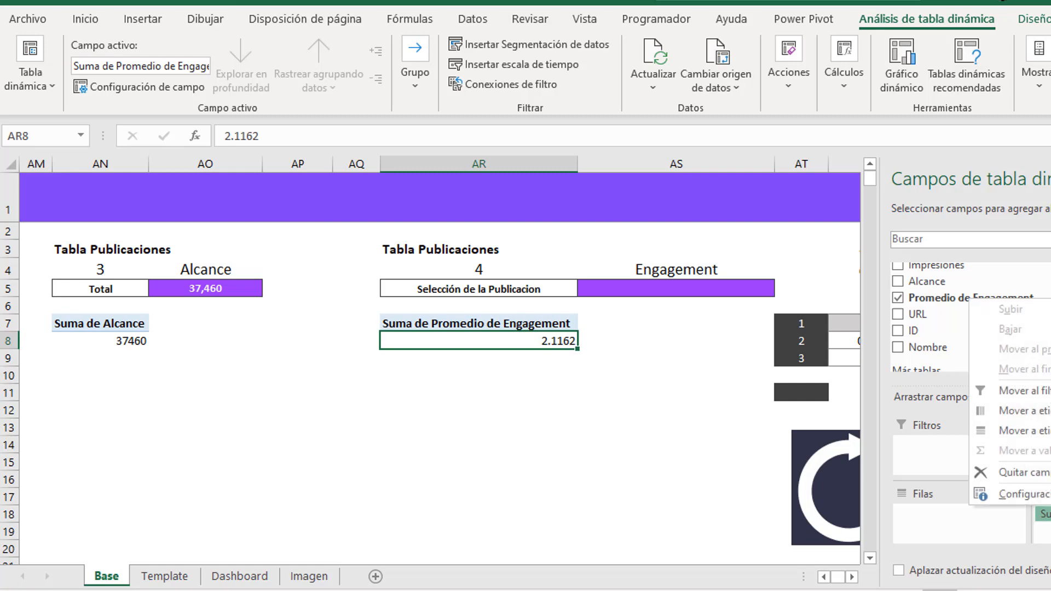
click(991, 495)
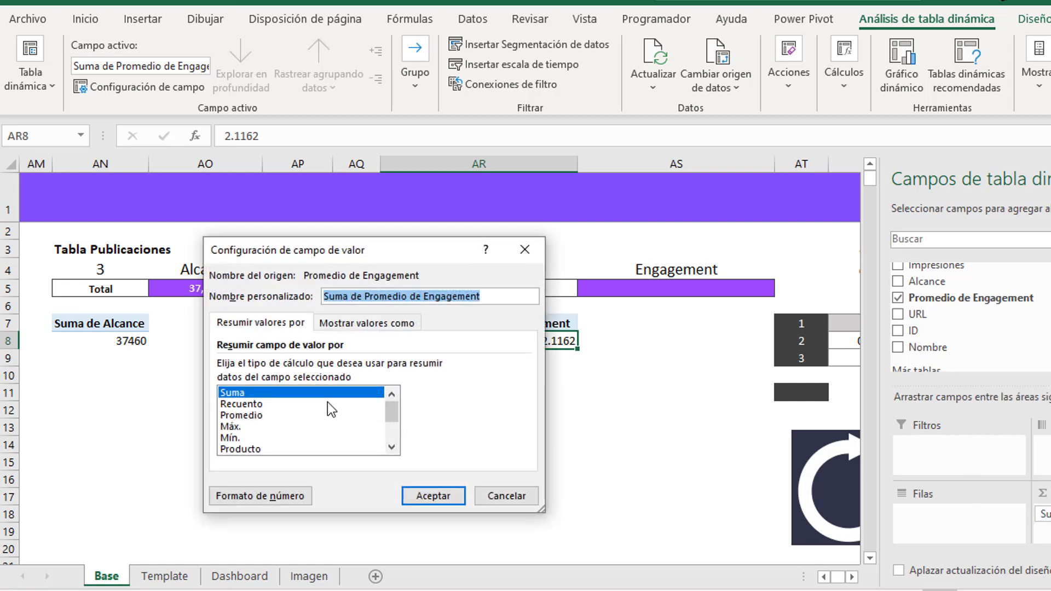
click(256, 416)
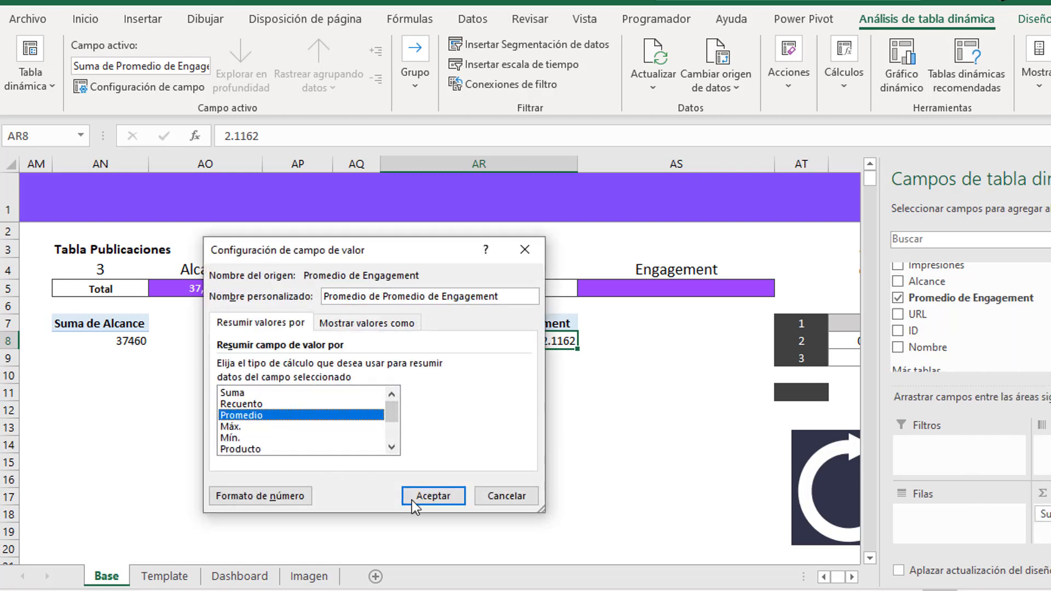
click(428, 496)
click(525, 393)
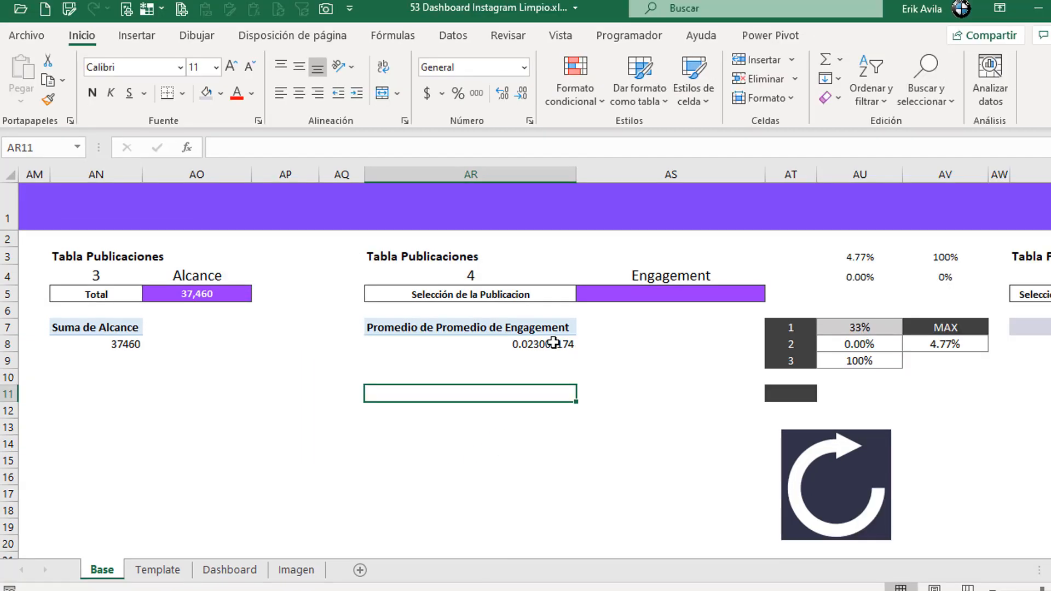
- Link the purple Engagement cell AS5 to the average in the pivot table at AR7
click(554, 342)
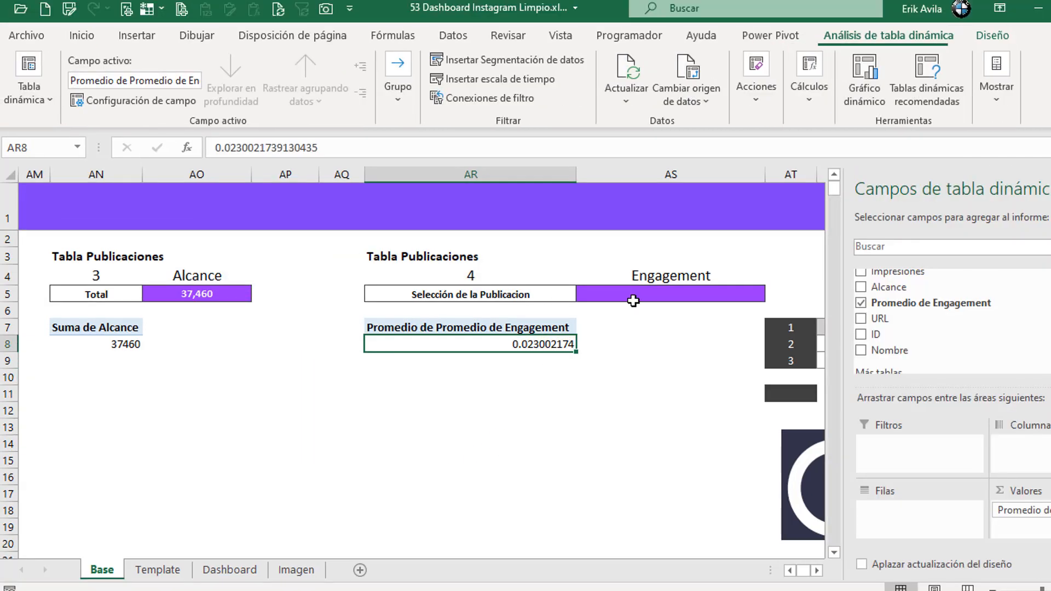
click(650, 302)
text(+)
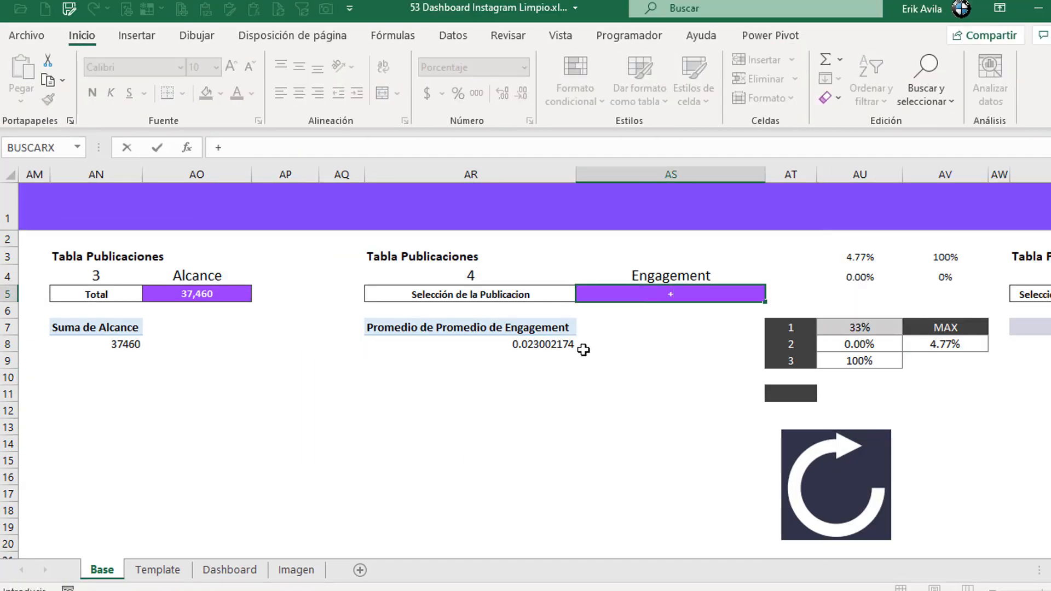
click(565, 345)
key(ctrl+Return)
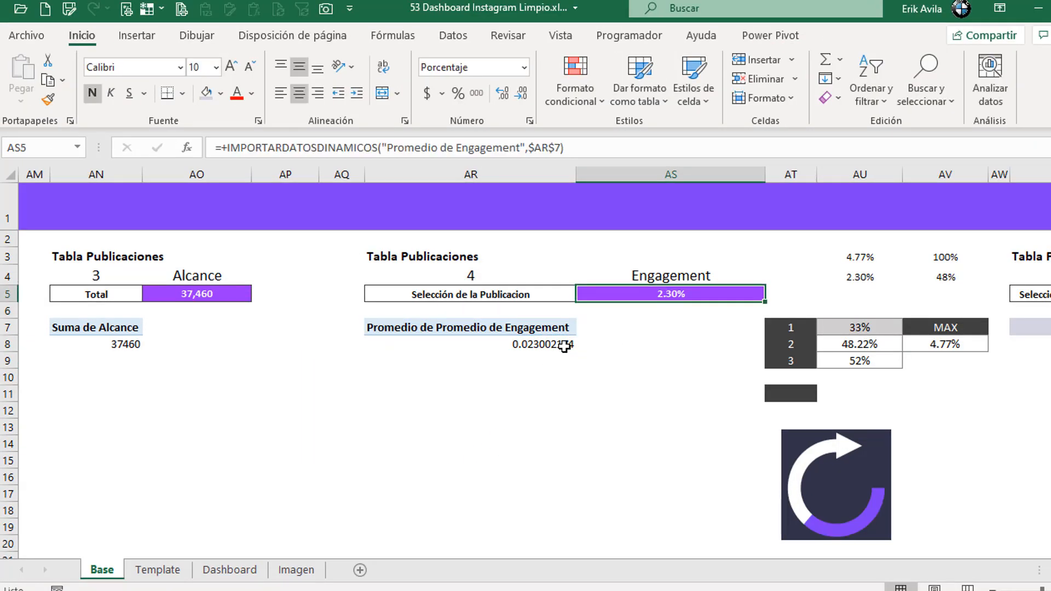
- Copy the Promedio de Engagement pivot table to AX7 under the Publicacion metric
click(565, 345)
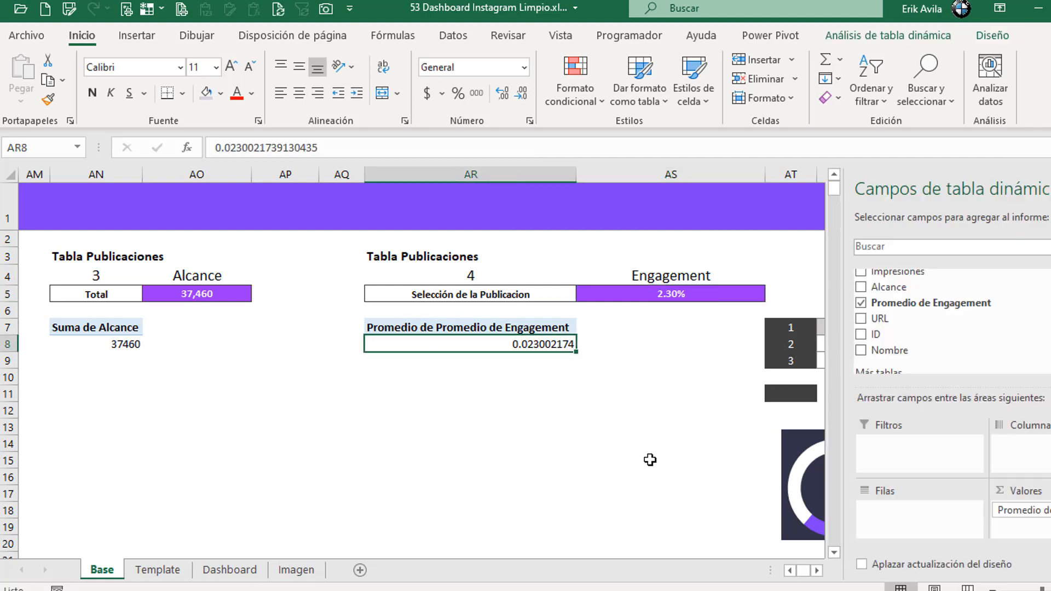
click(816, 573)
click(369, 322)
click(370, 295)
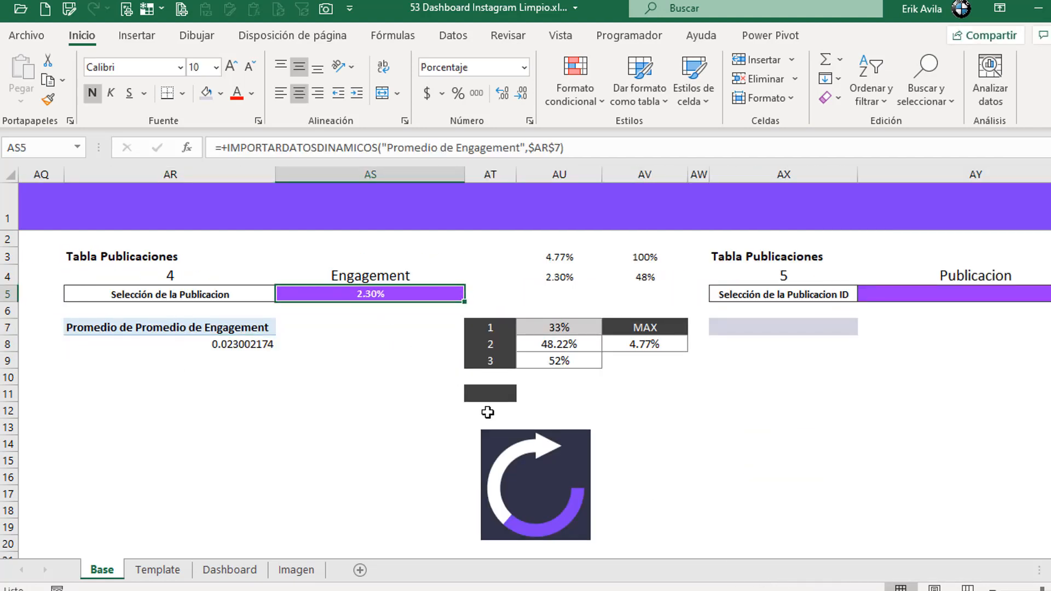
click(735, 395)
click(735, 347)
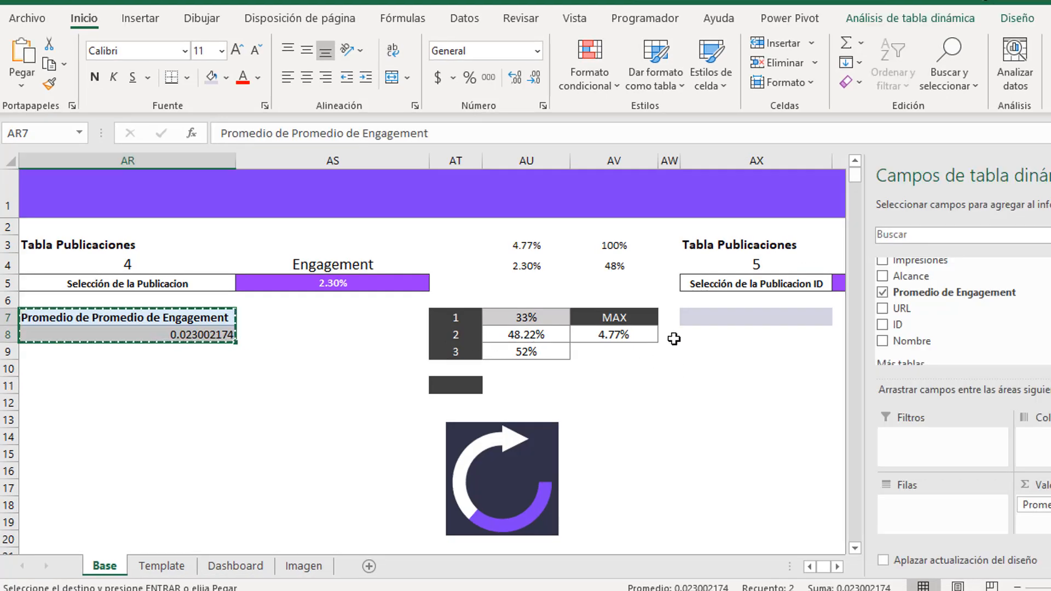
click(738, 317)
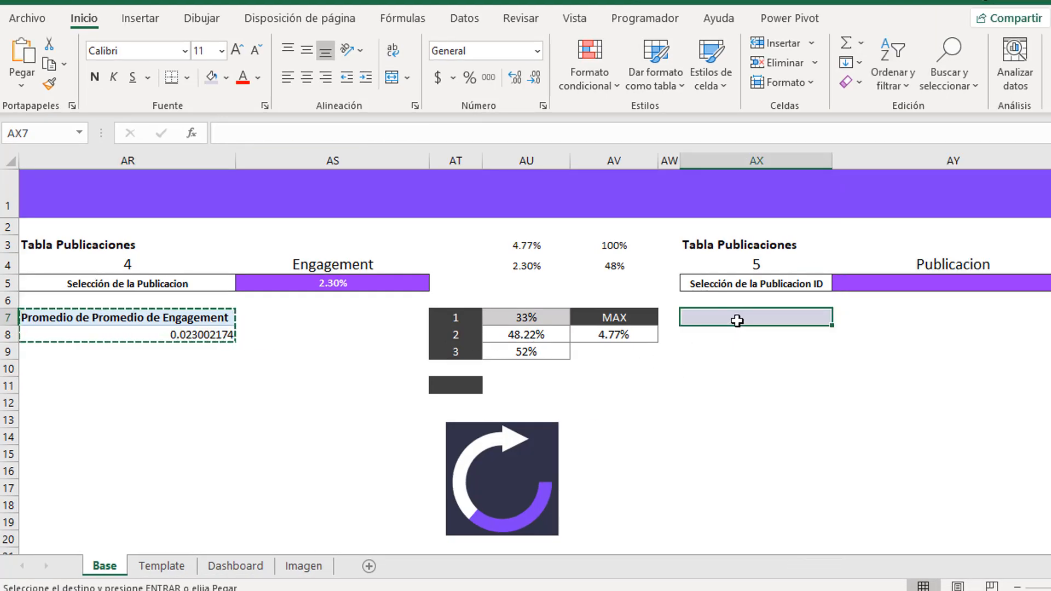
key(Right)
key(Right)
key(Right)
key(Left)
key(Left)
key(Left)
key(Return)
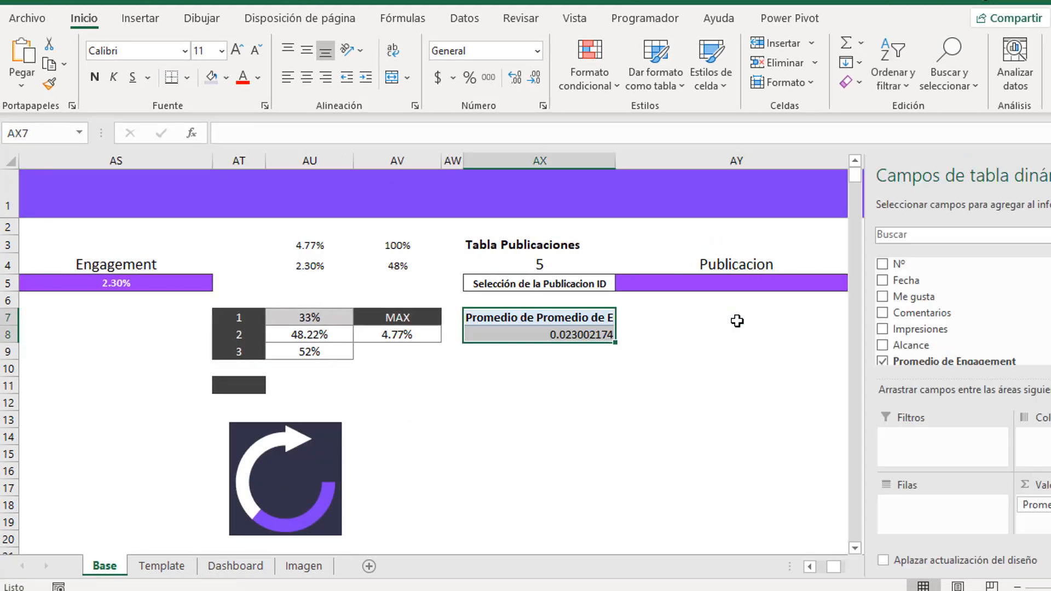
- Name the copied pivot table under the Publicacion metric TD05
click(911, 18)
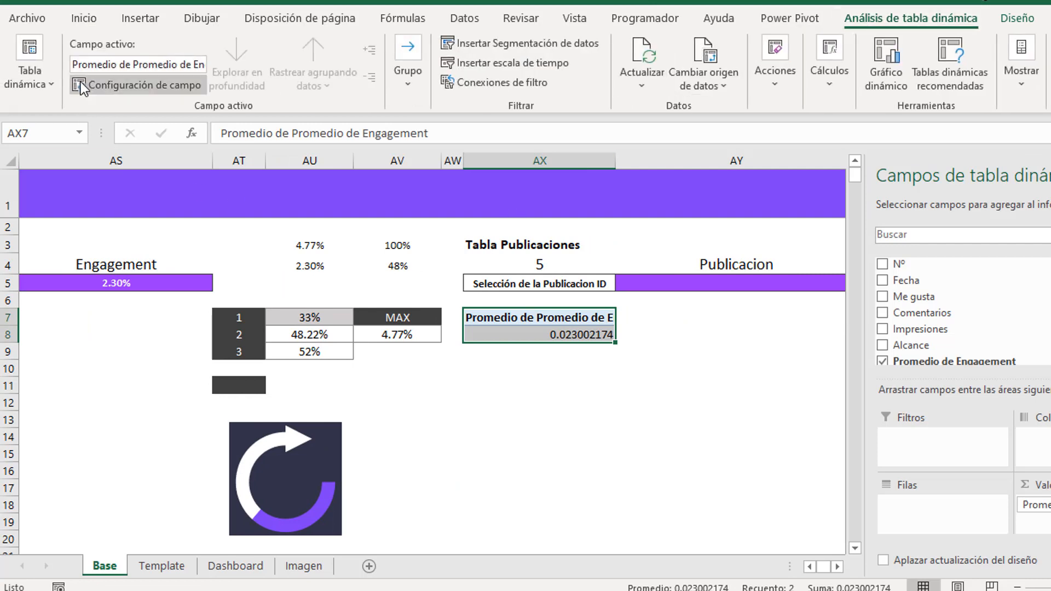
click(33, 76)
click(63, 143)
click(62, 144)
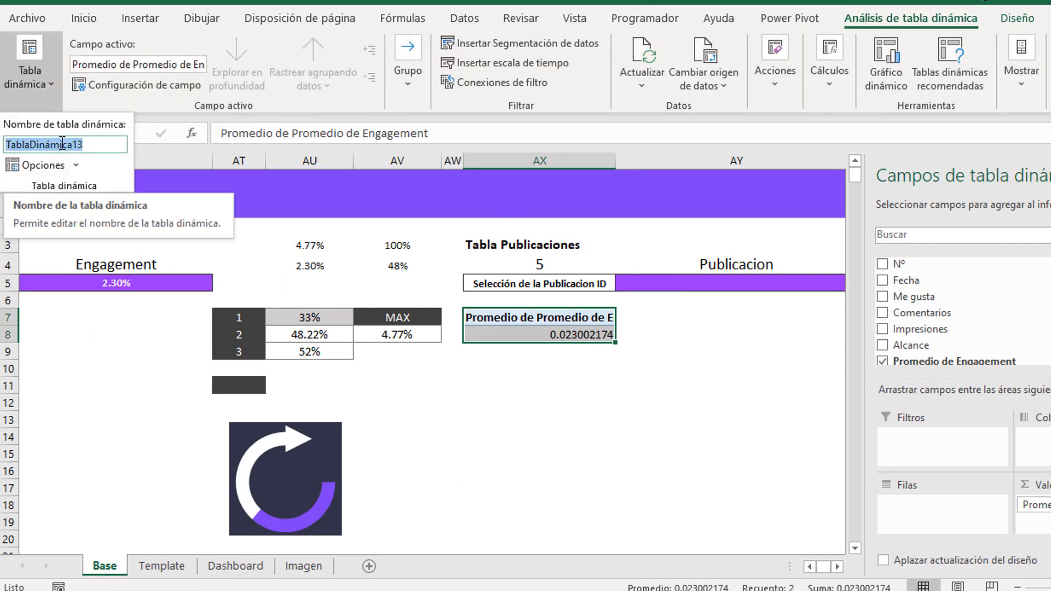
text(TD05)
key(Return)
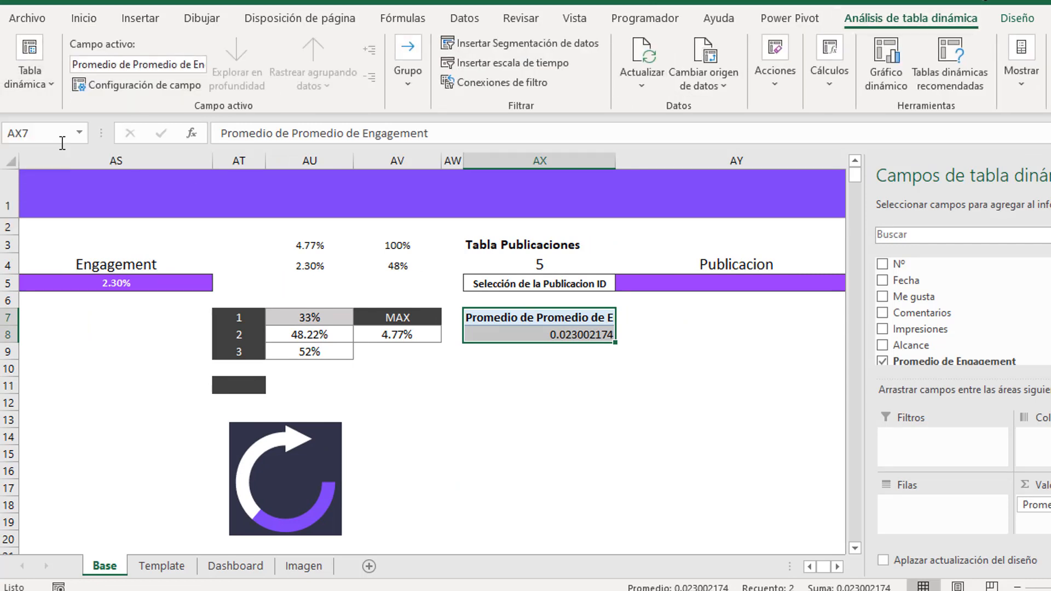
- Replace the Promedio de Engagement value in the TD05 pivot table under Publicacion with the ID field as rows
click(602, 351)
click(742, 315)
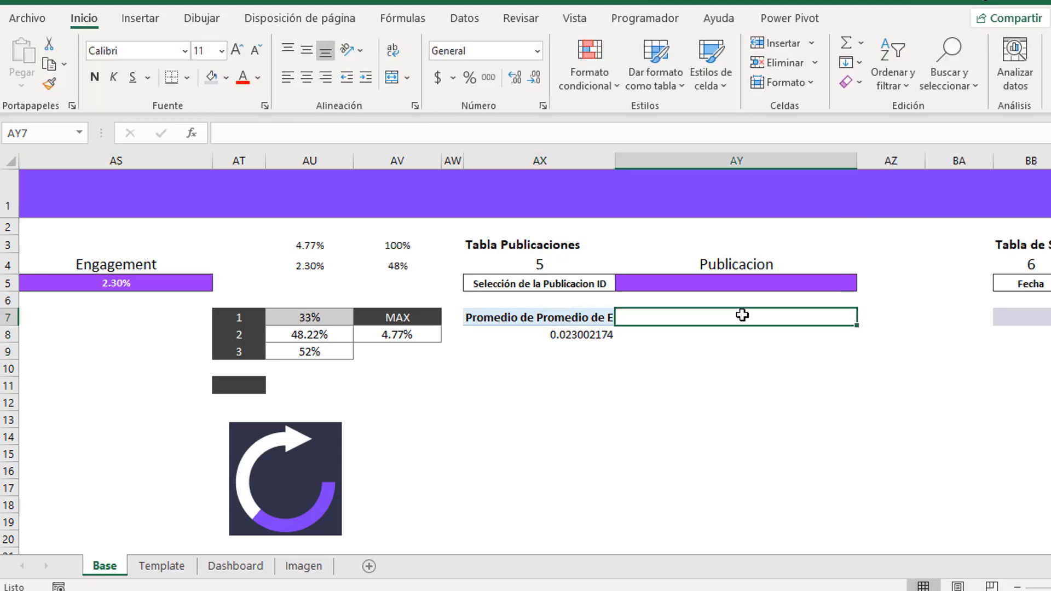
key(Right)
key(Right)
key(Right)
key(Right)
key(Right)
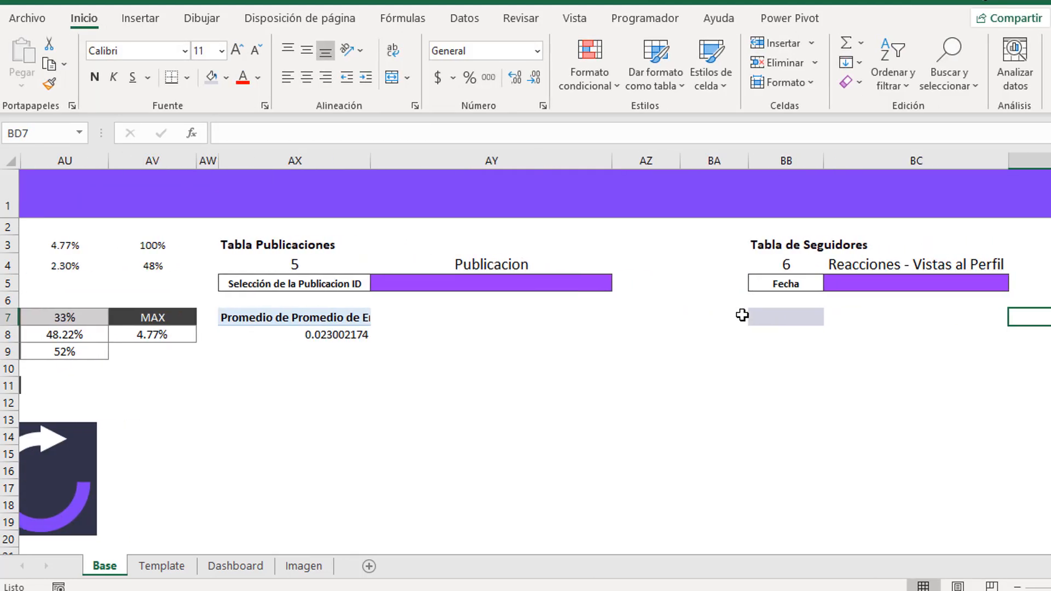
click(352, 335)
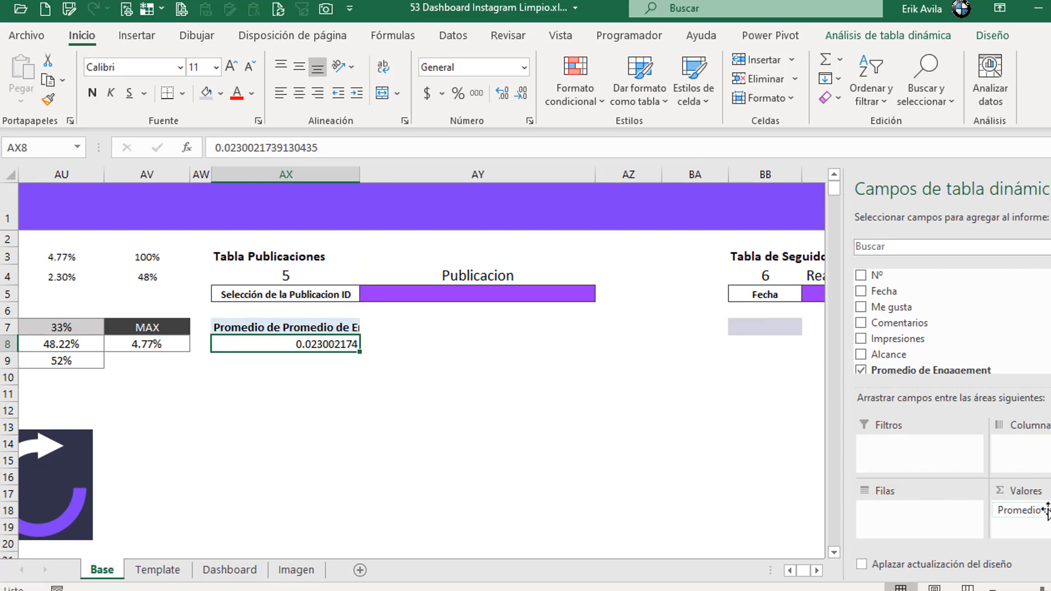
drag(1046, 510, 712, 520)
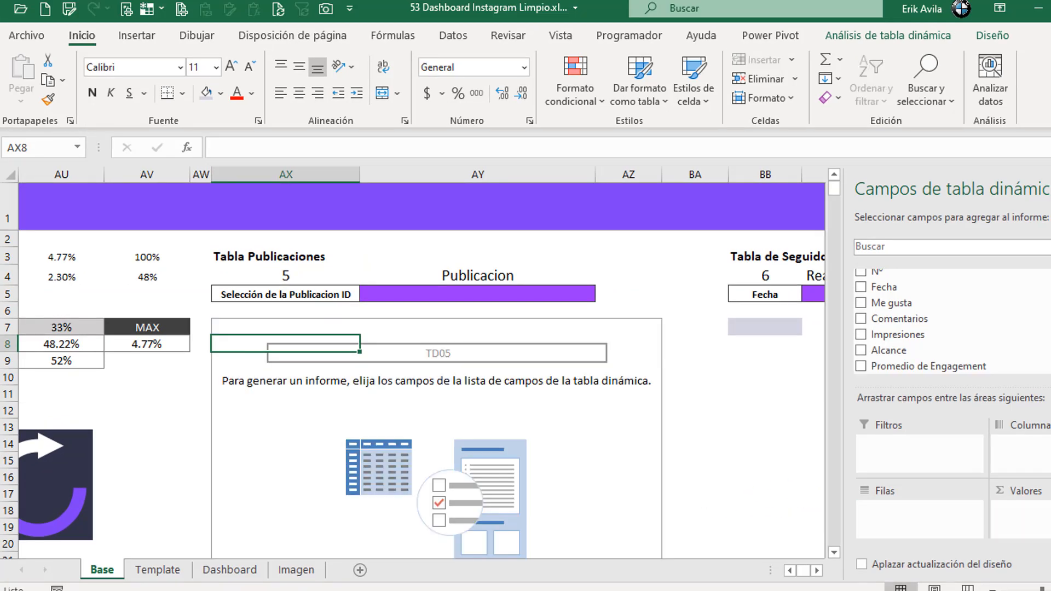
scroll(862, 343, down, 1)
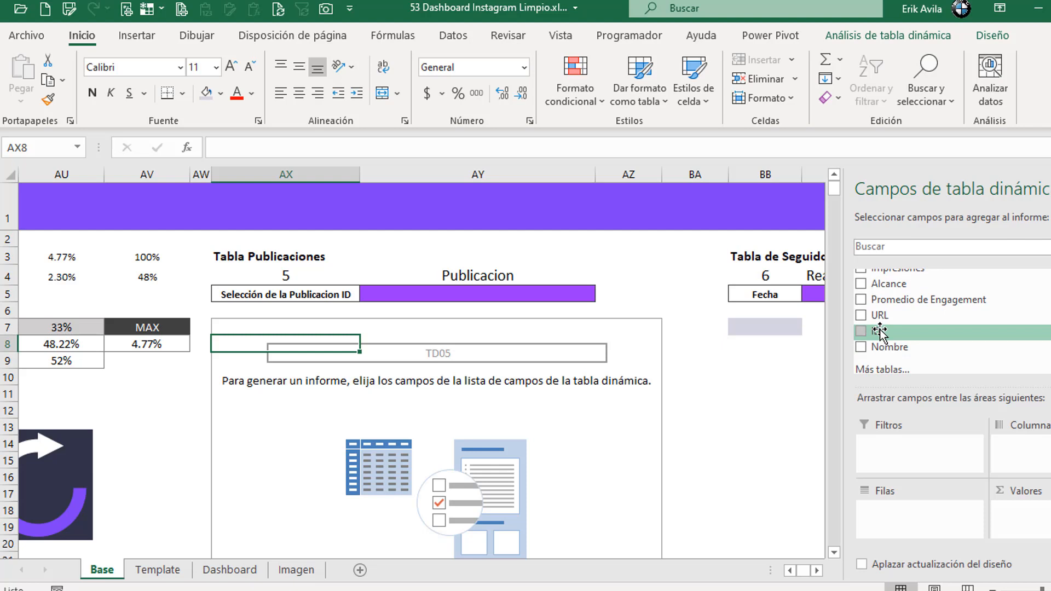
drag(880, 331, 931, 529)
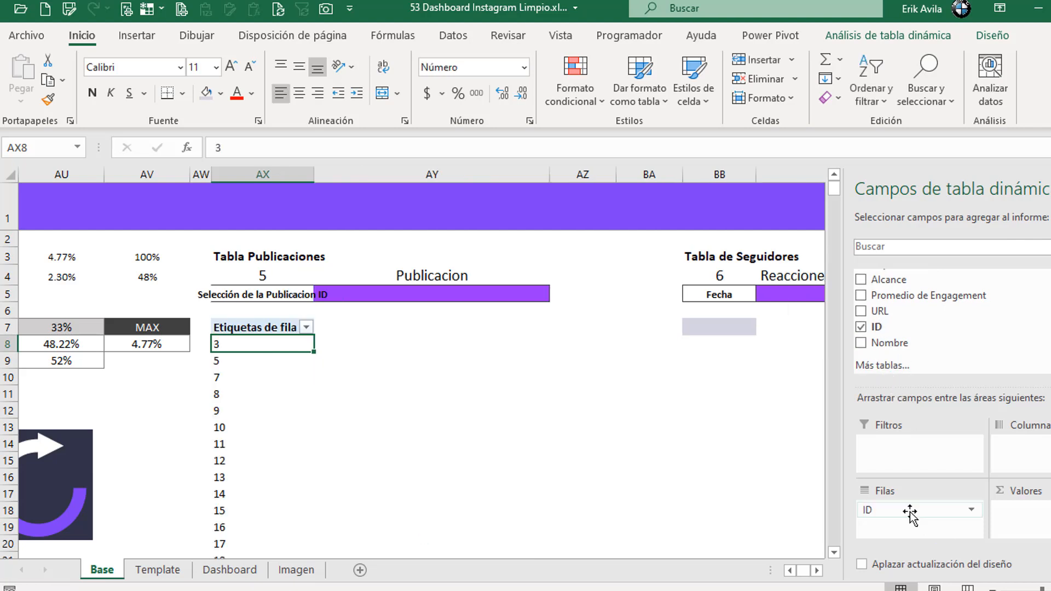
- Widen column AX so the Selección de la Publicacion ID label fits inside its cell
click(302, 295)
drag(314, 175, 368, 175)
click(350, 377)
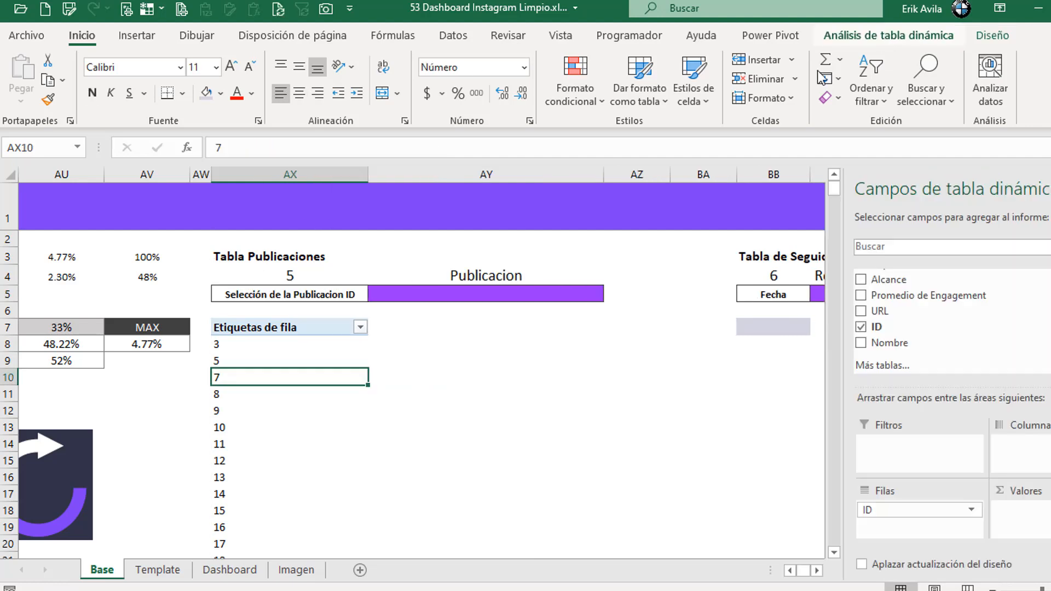
click(322, 347)
- Start a BUSCARV formula in the purple Publicacion cell AY5 with AX8 as the lookup value
click(480, 293)
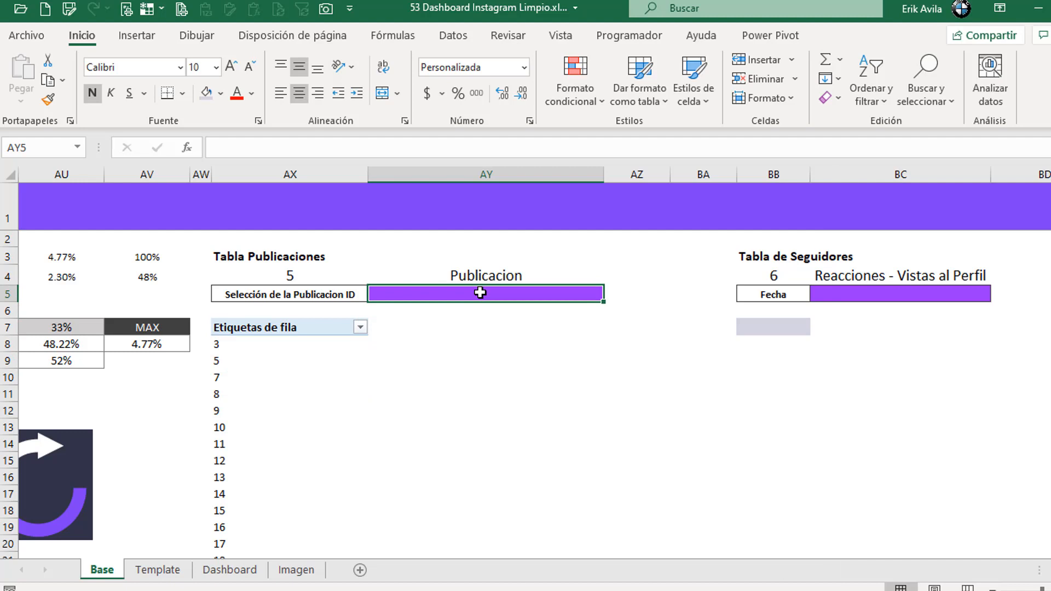
text(=BV)
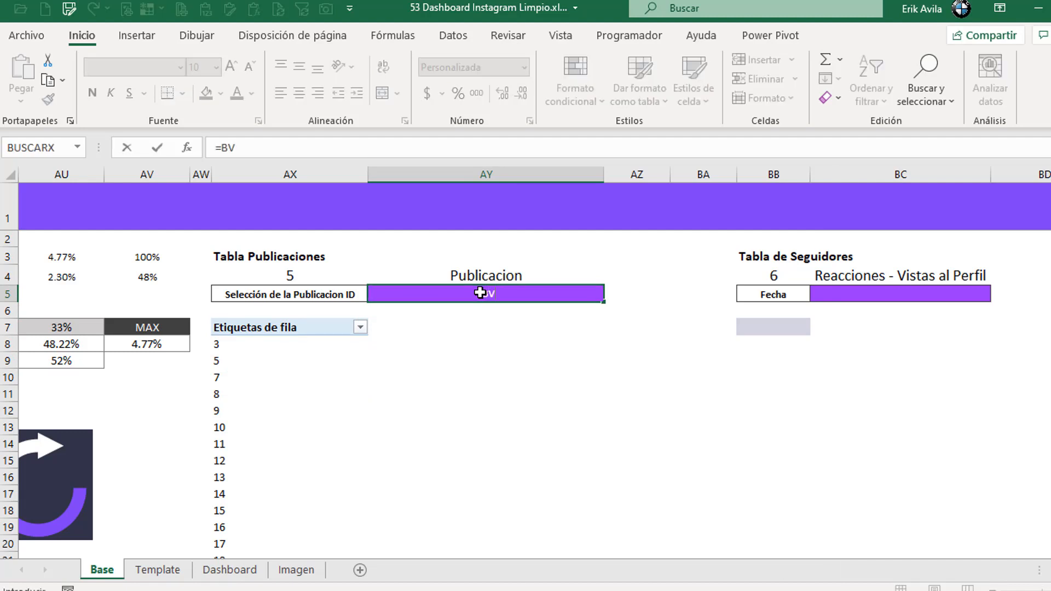
key(BackSpace)
text(USCARV()
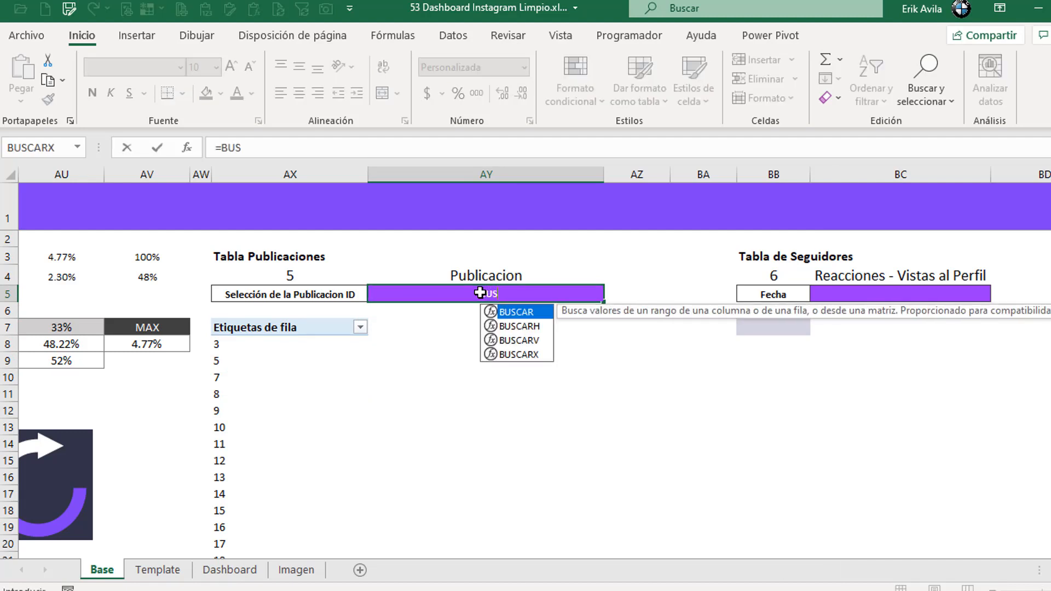
click(276, 343)
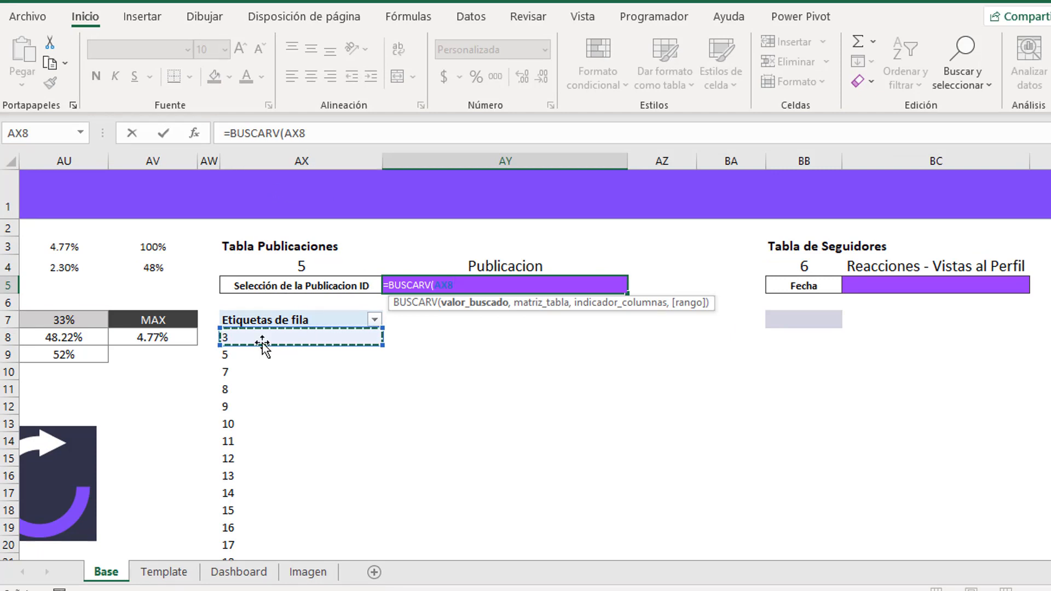
text(,)
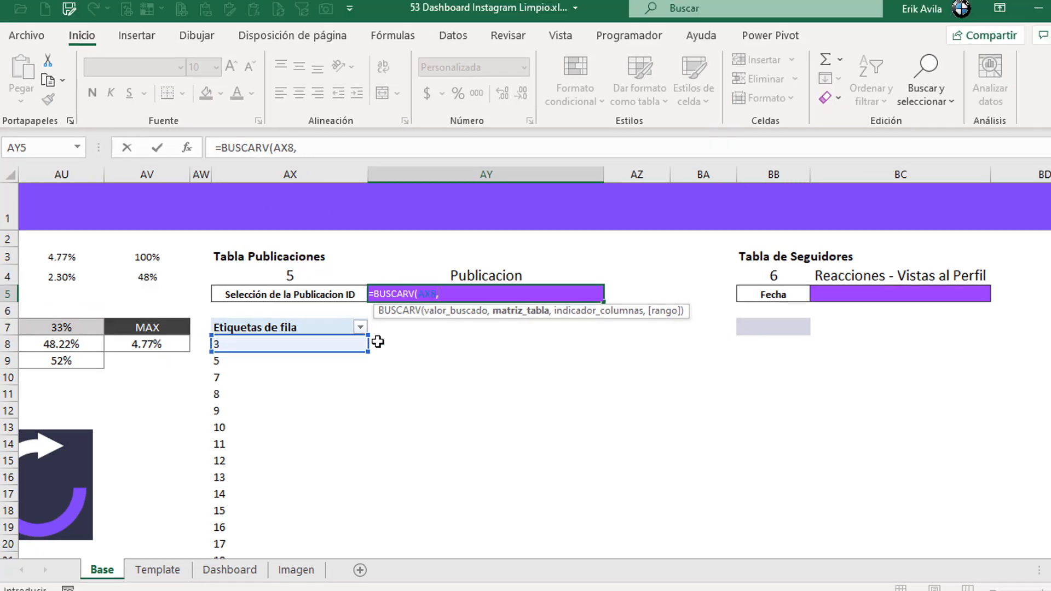
- Use the ID and Titulo columns of TablaImagenes on the Imagen sheet as the formula's lookup range
click(301, 572)
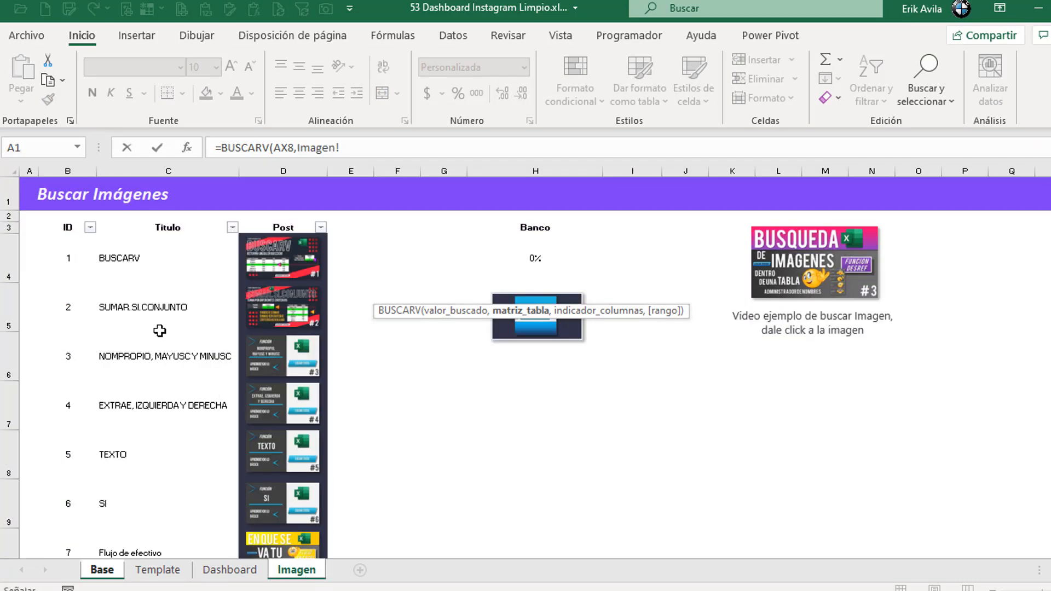
click(159, 331)
key(Up)
key(Left)
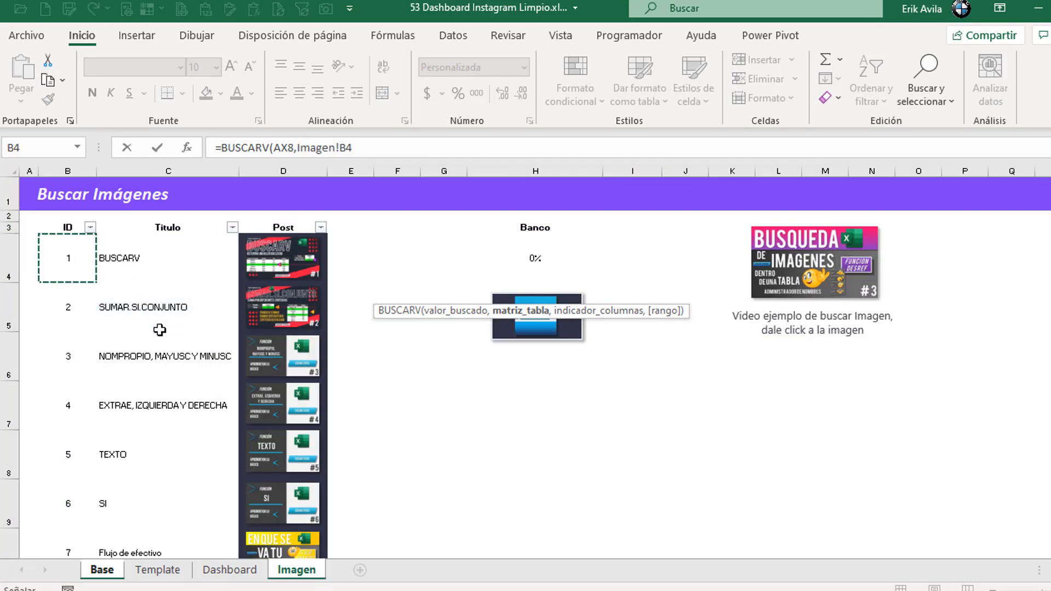
key(Right)
key(Right)
key(Left)
key(Left)
key(Right)
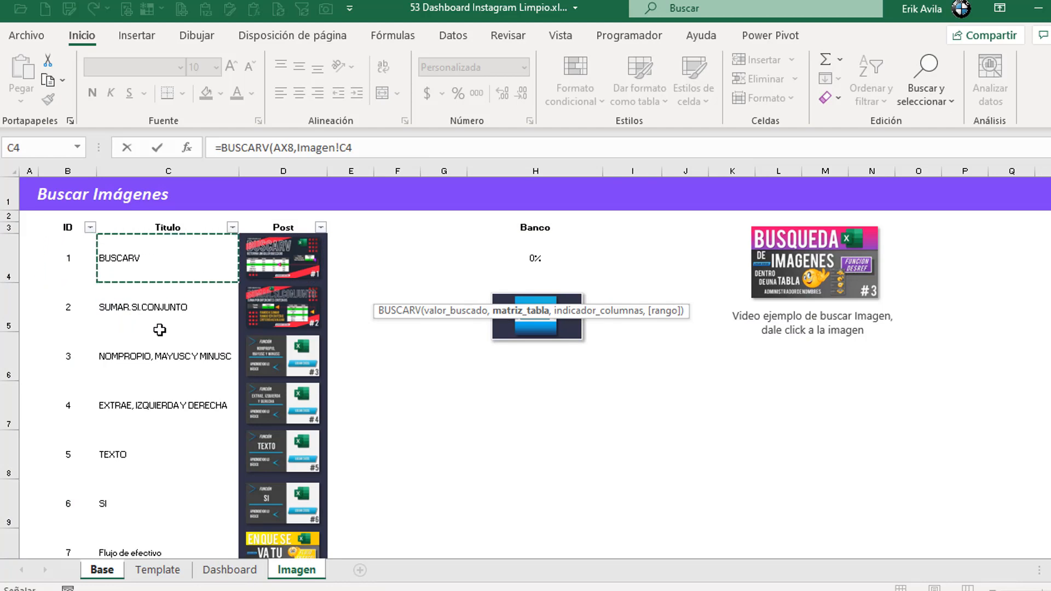
key(Down)
key(Down)
key(Down)
key(Down)
key(Down)
key(Down)
key(Down)
key(Down)
key(Down)
key(Down)
key(Up)
key(Up)
key(Up)
key(Up)
key(Up)
key(Up)
key(Up)
key(Up)
key(Up)
key(Up)
key(Up)
key(Left)
key(Down)
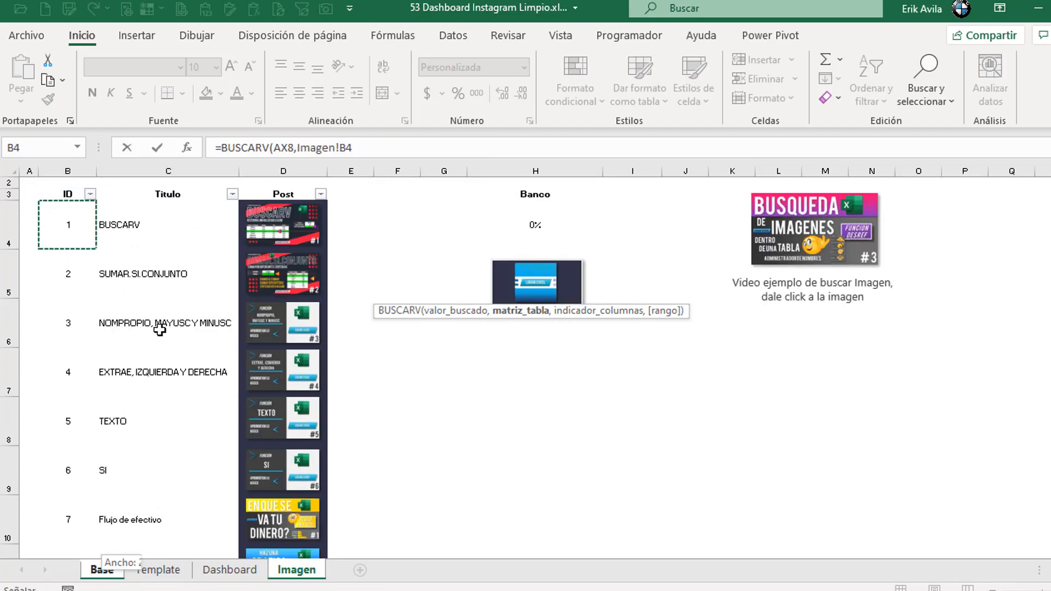
key(ctrl+shift+Down)
key(shift+Right)
scroll(108, 469, up, 3)
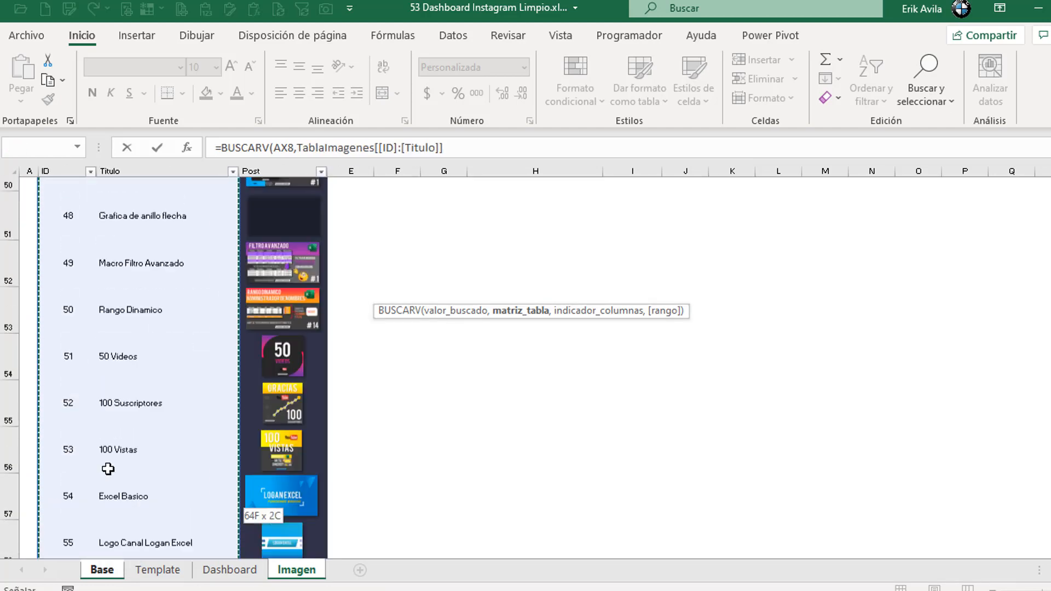
scroll(108, 469, up, 8)
- Complete the BUSCARV formula with column index 2 and FALSO for an exact match
text(,)
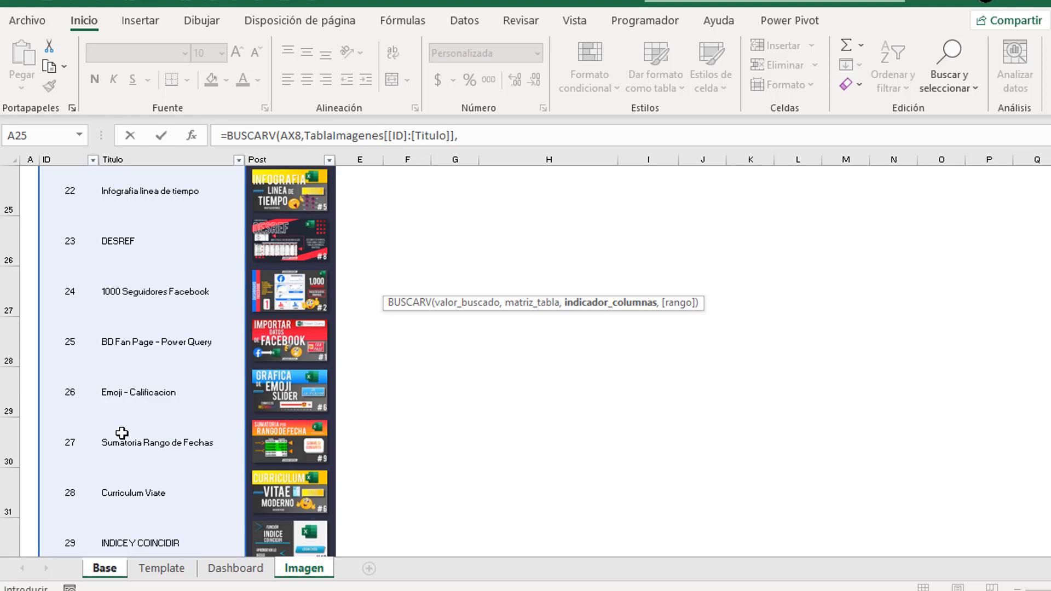
text(2,)
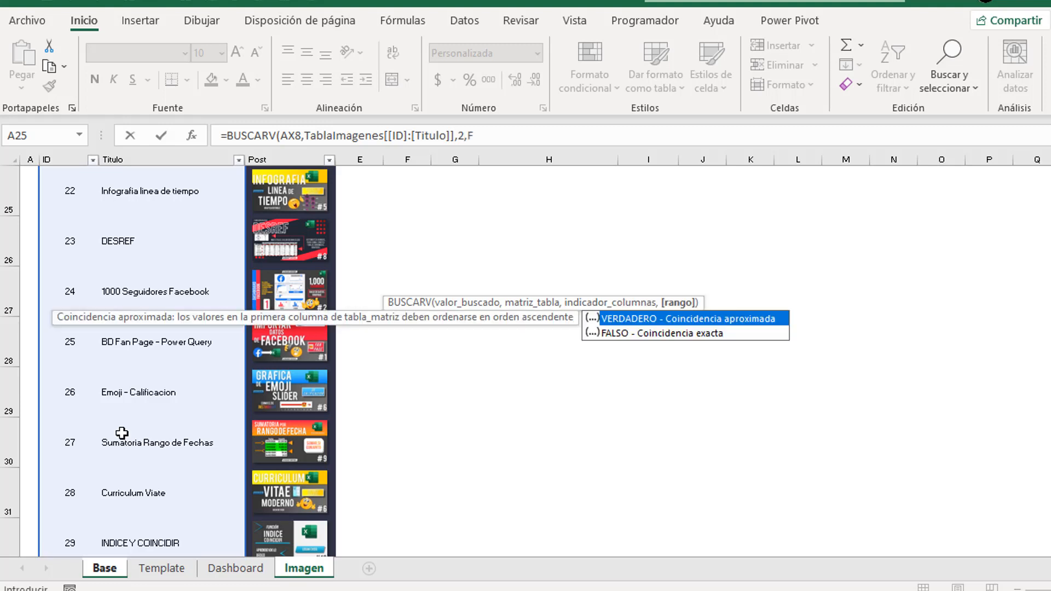
text(FALSO)
key(Return)
- Check the Publicacion lookup formula in AY5 against the first IDs of the pivot table below
key(Down)
key(Left)
key(Up)
key(Up)
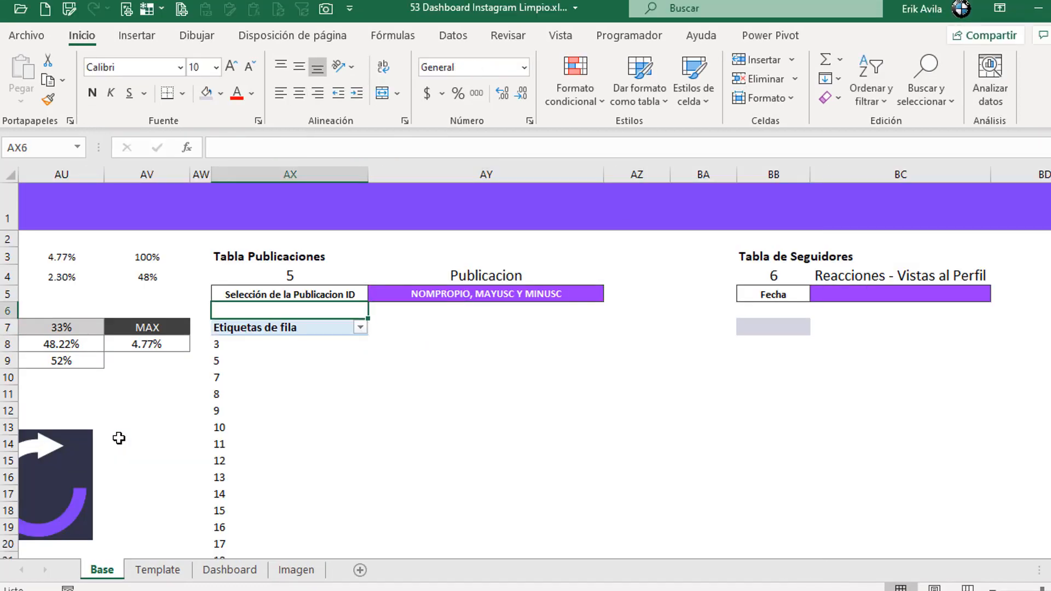
key(Right)
key(Left)
key(Down)
key(Down)
key(Down)
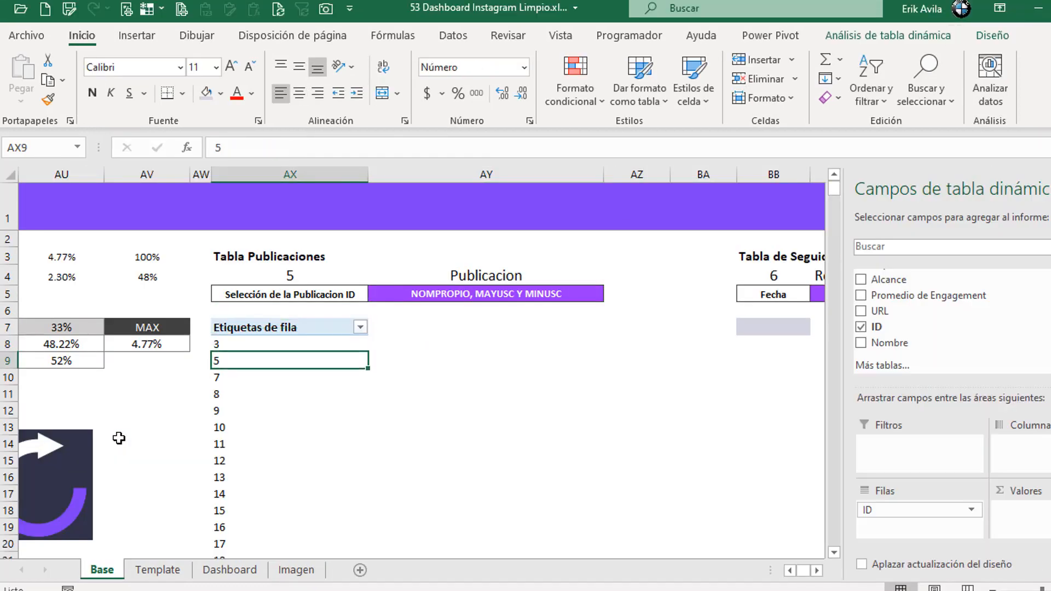
key(Up)
key(Up)
key(Up)
key(Right)
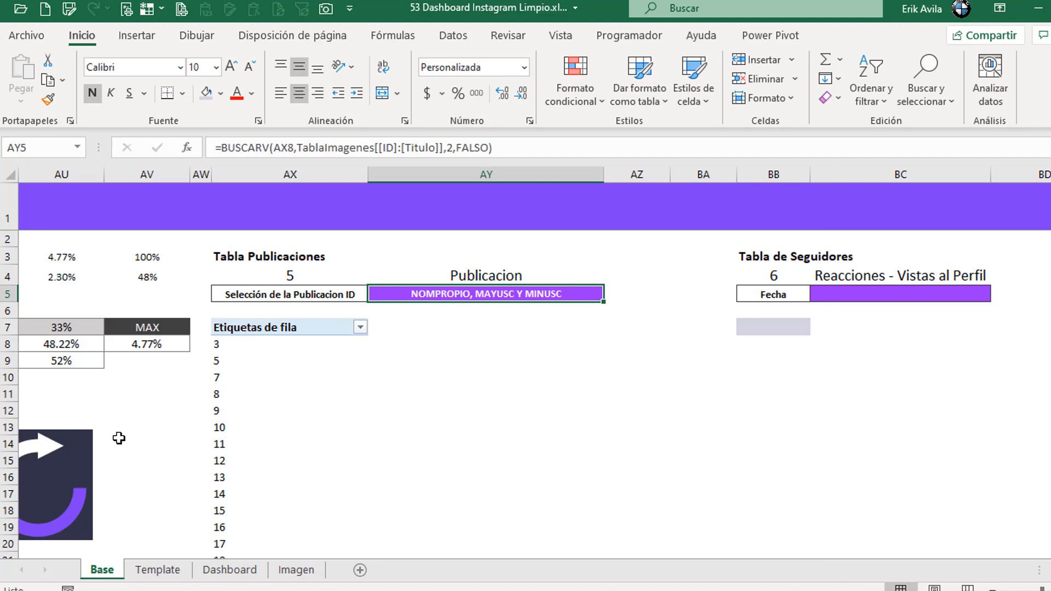
key(Left)
key(Down)
key(Down)
key(Down)
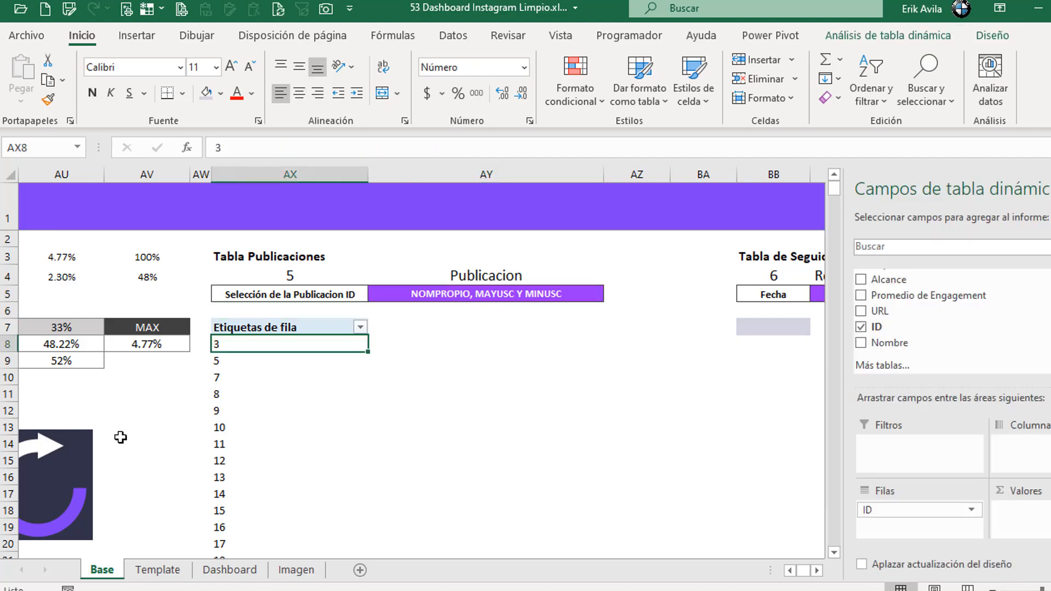
- Review the Tabla de Seguidores block for Reacciones - Vistas al Perfil alongside the Tabla Publicaciones pivot table
click(528, 361)
click(574, 326)
click(663, 359)
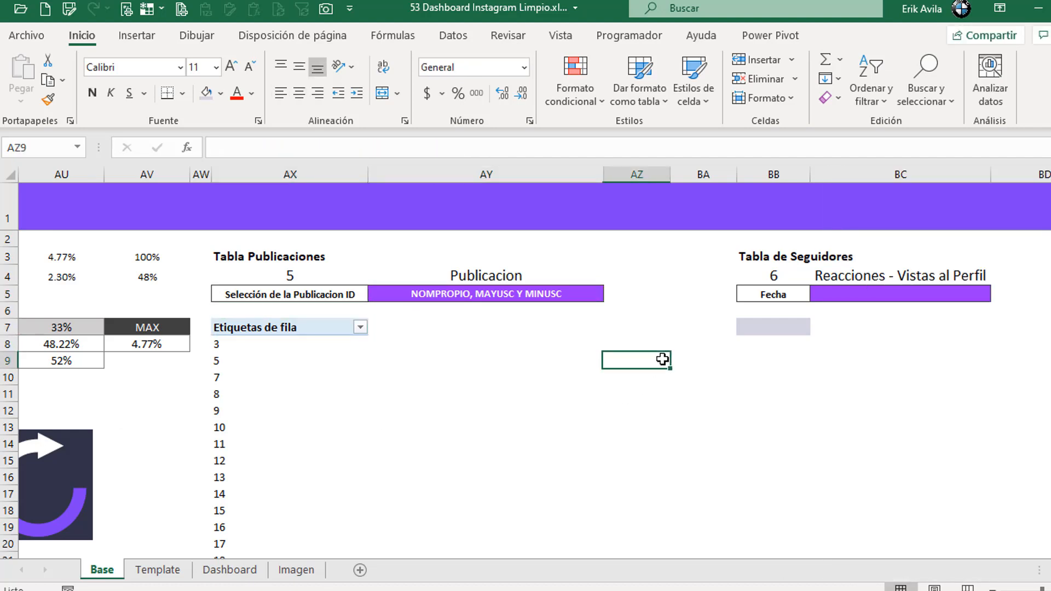
key(ctrl+Right)
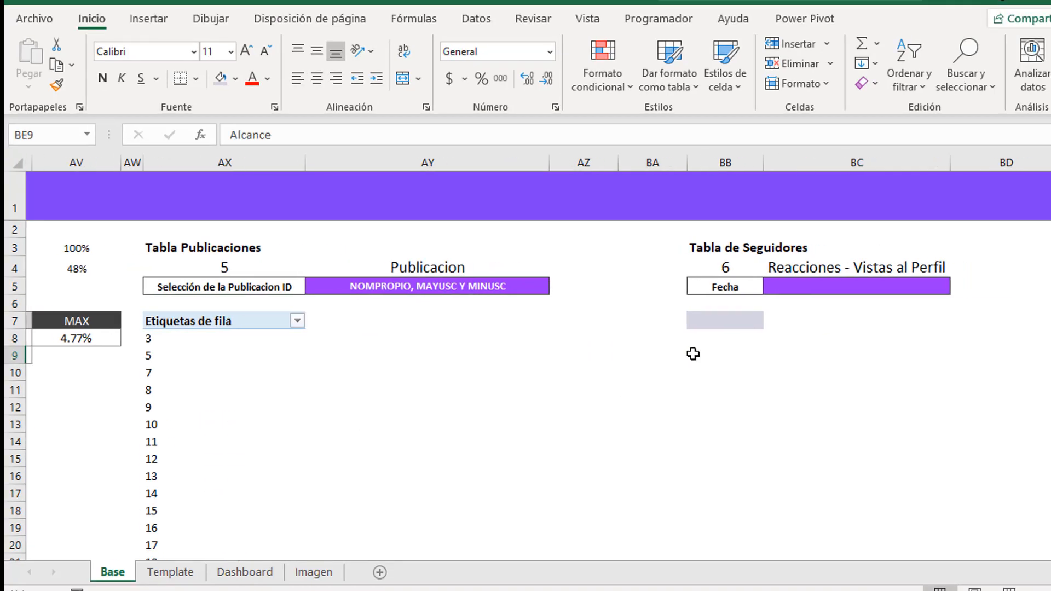
key(Right)
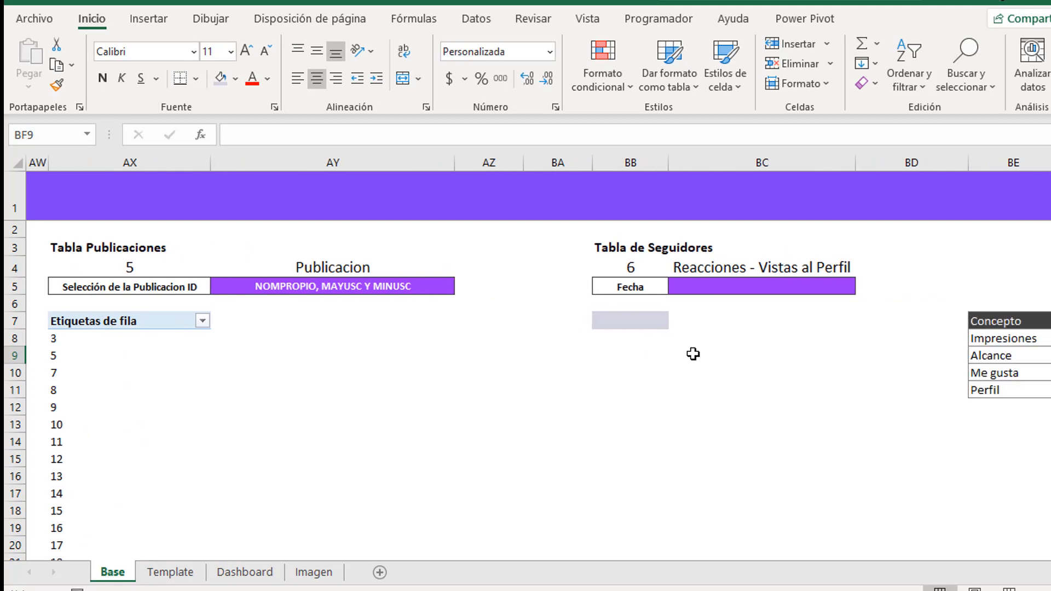
click(659, 324)
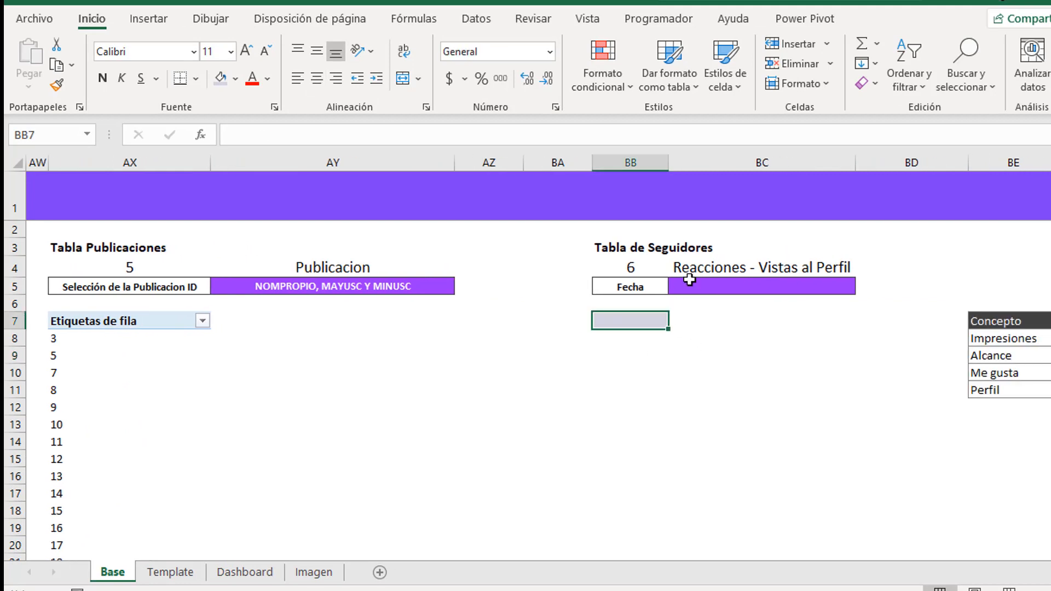
click(720, 271)
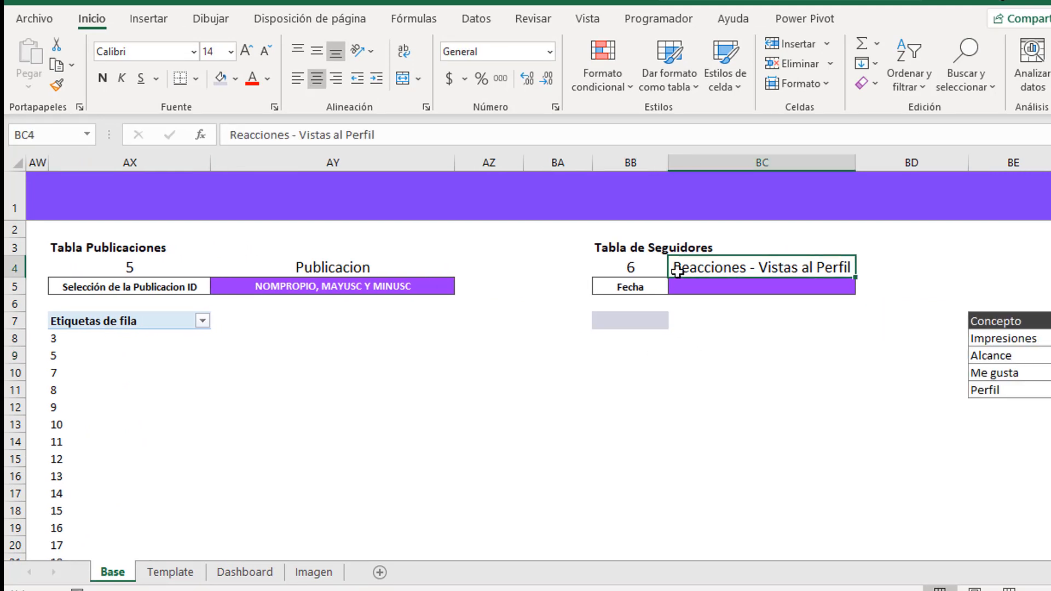
click(591, 241)
click(630, 250)
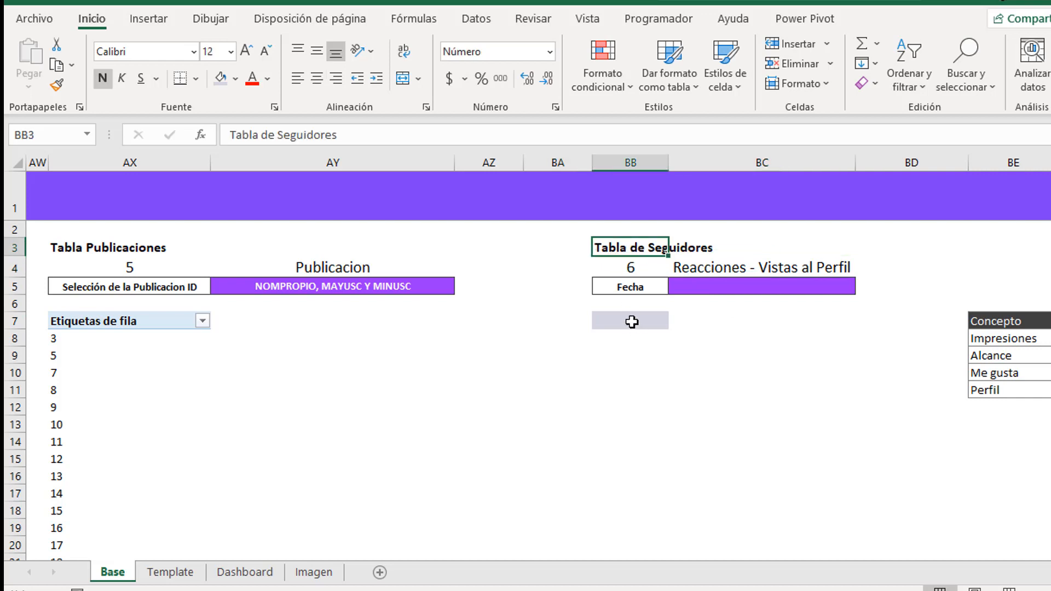
click(632, 322)
click(146, 327)
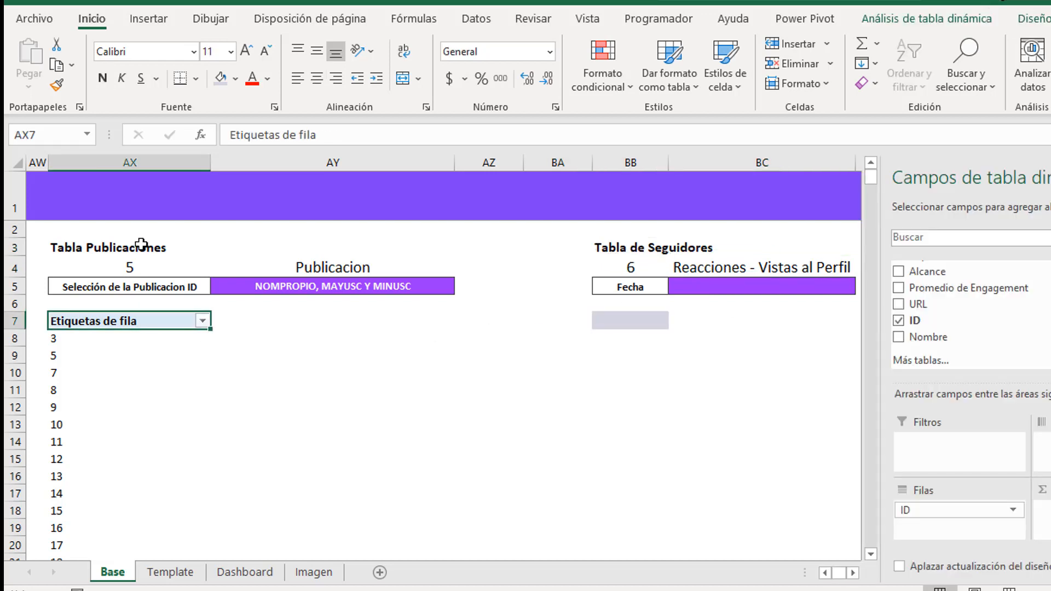
click(141, 246)
click(160, 324)
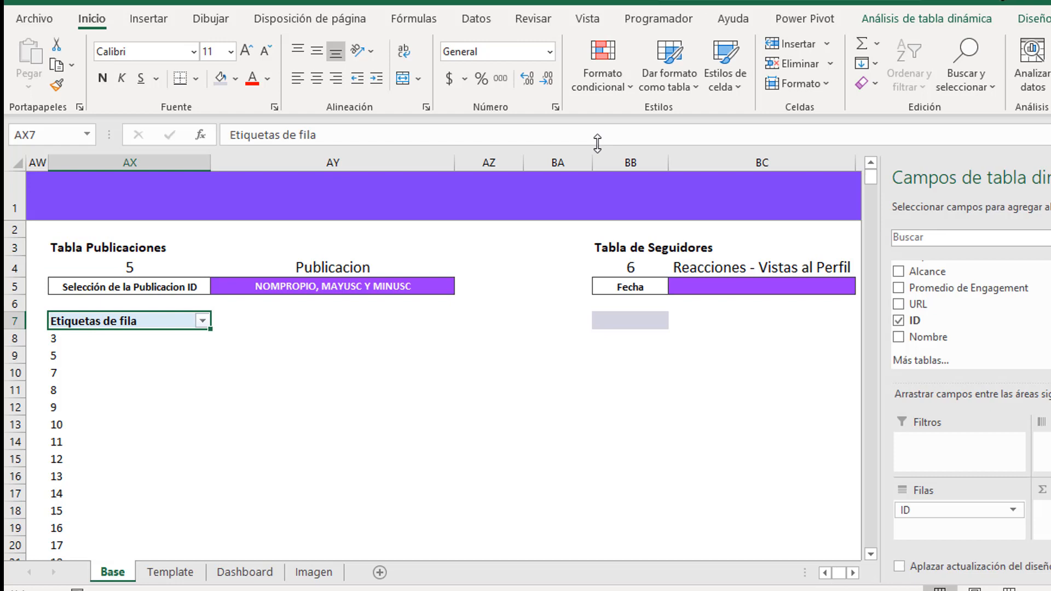
click(916, 17)
click(43, 102)
- Select the entire source table of Tabla de Seguidores, from the Fecha header through Visualizaciones de perfil, down to its last row
click(558, 241)
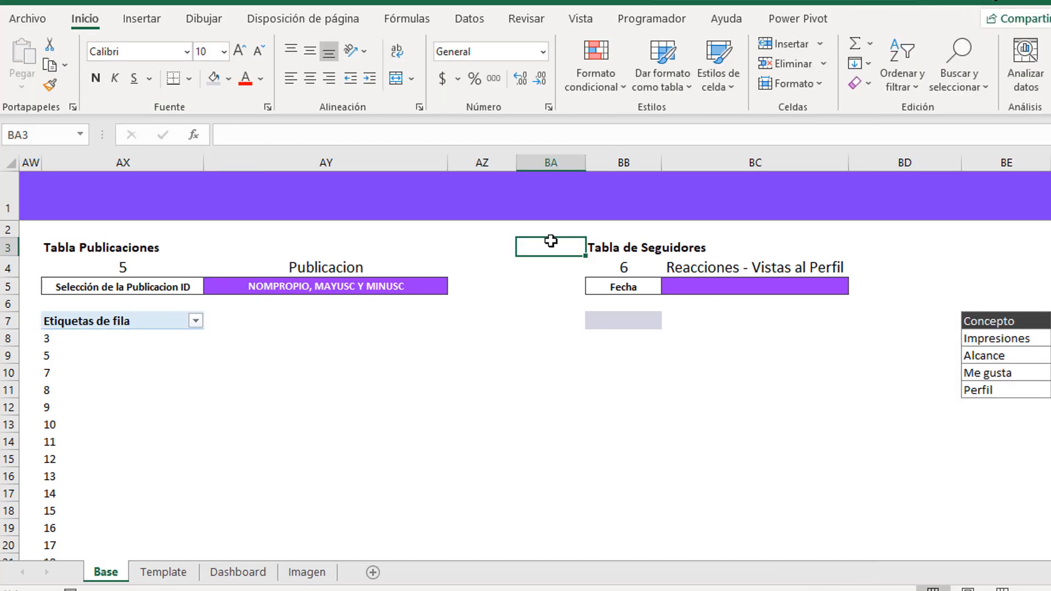
key(Down)
key(Down)
key(Down)
key(Down)
key(Right)
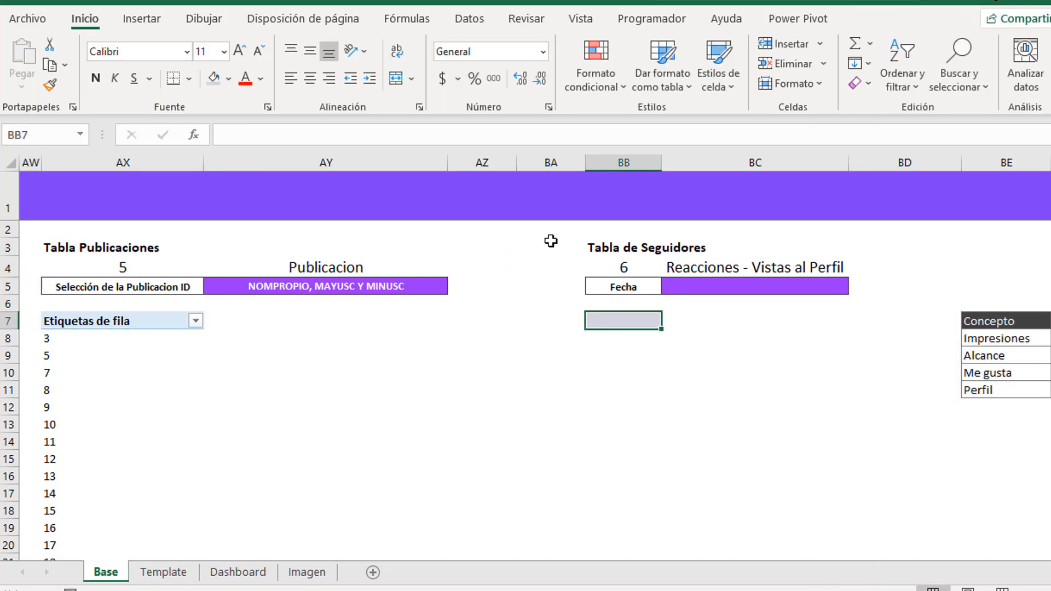
key(ctrl+Left)
key(ctrl+Left)
key(ctrl+Left)
key(ctrl+Left)
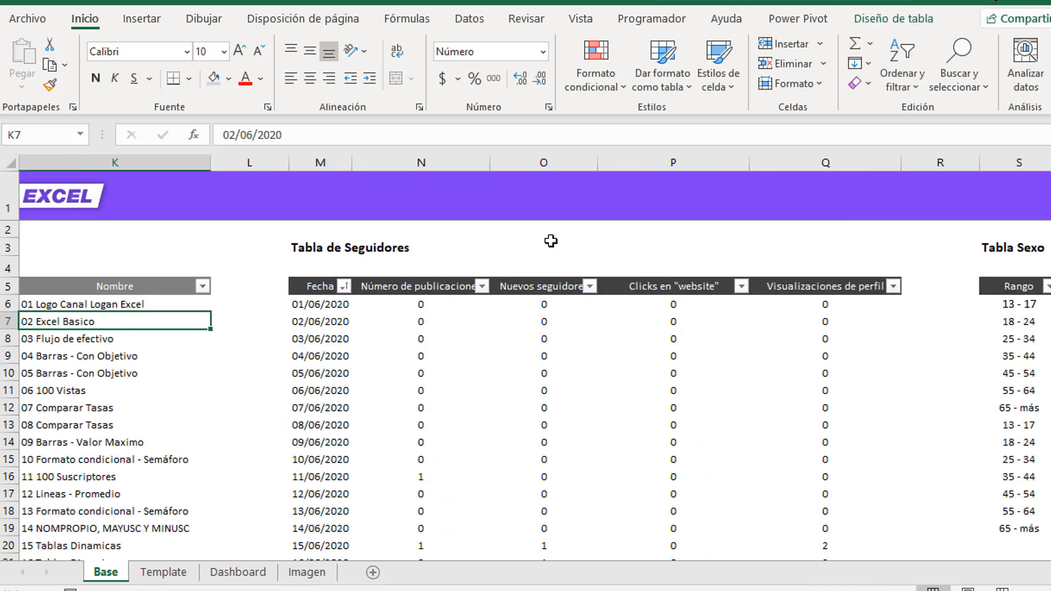
key(Right)
key(Right)
key(Right)
key(Right)
key(Right)
key(Right)
key(Right)
key(Right)
key(Right)
key(Right)
key(Right)
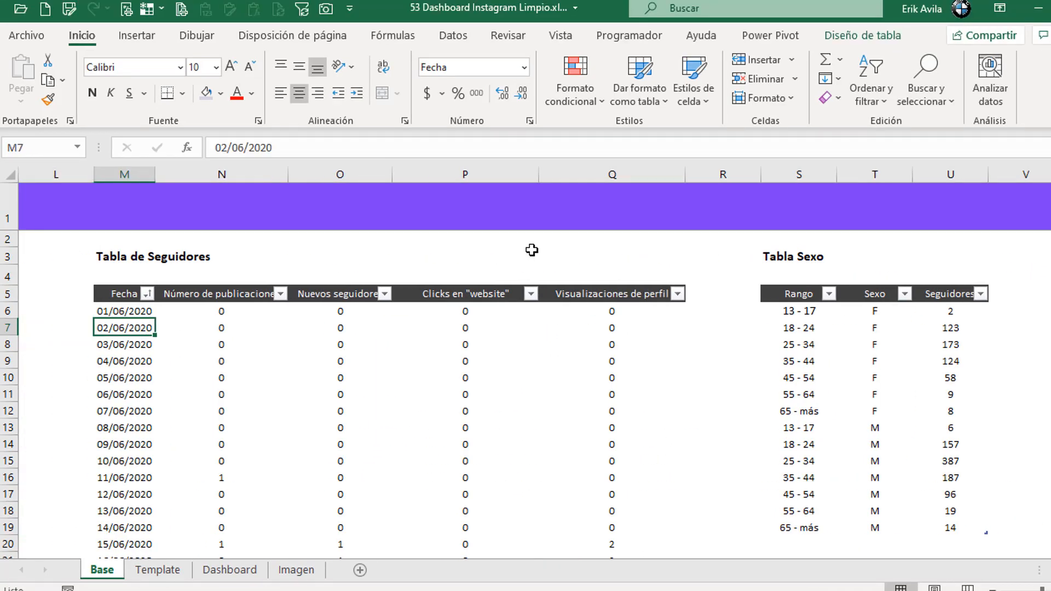
key(Up)
key(Up)
key(ctrl+shift+Down)
key(ctrl+shift+Right)
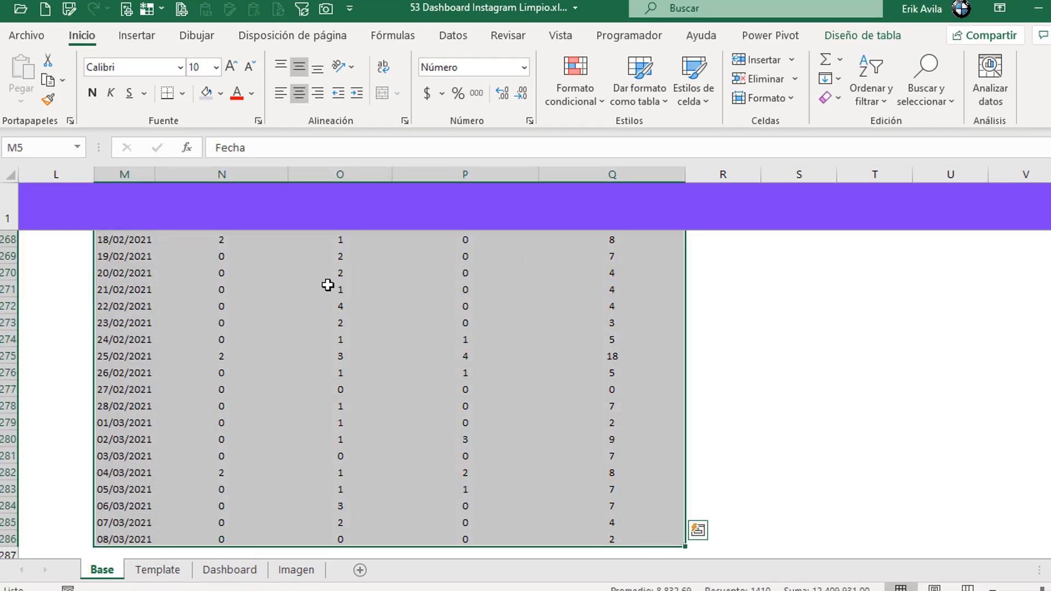
- Create a pivot table from TablaSeguidores on the existing Base sheet at cell BB7
click(137, 35)
click(26, 80)
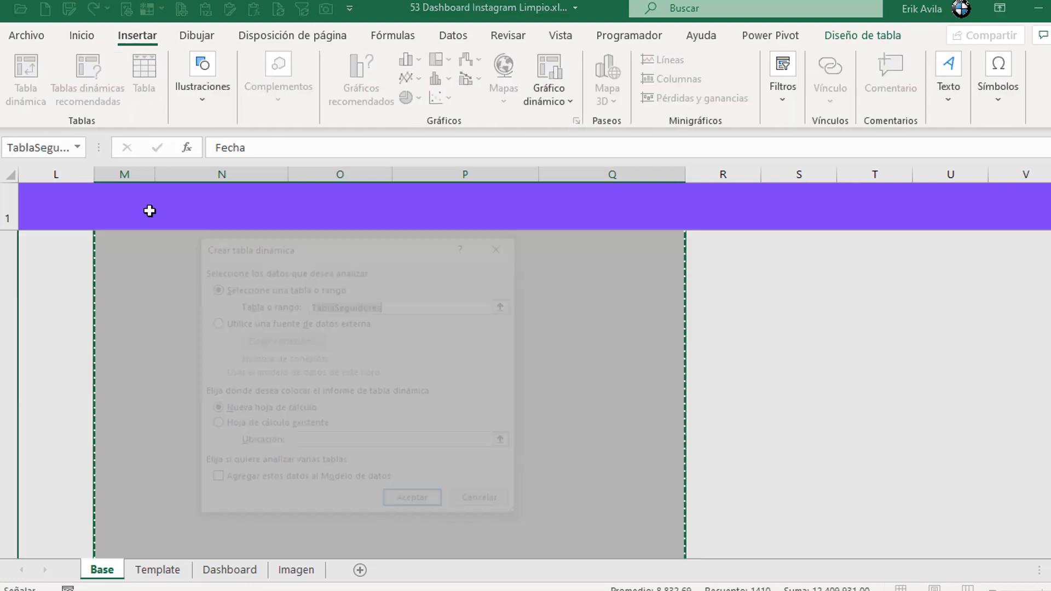
click(215, 426)
click(1025, 280)
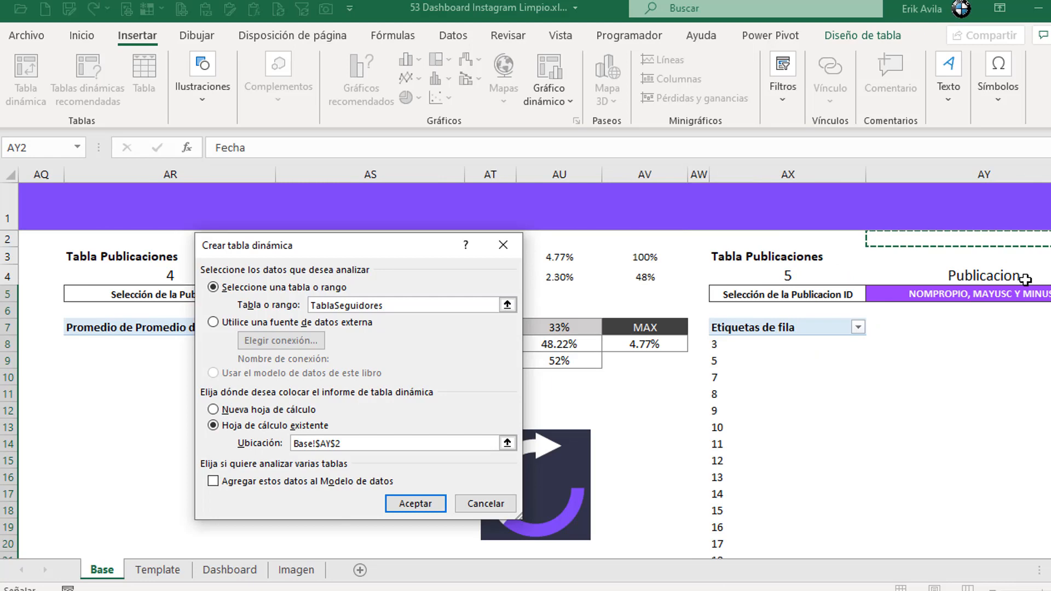
key(Right)
key(Right)
key(Right)
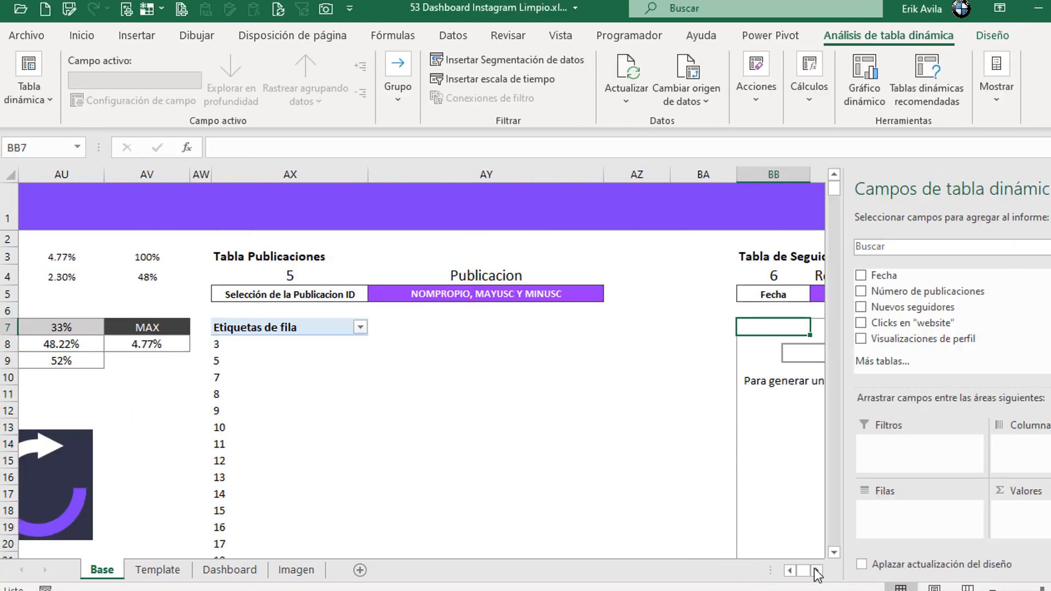
- Name the new pivot table under Reacciones - Vistas al Perfil TD06
click(815, 570)
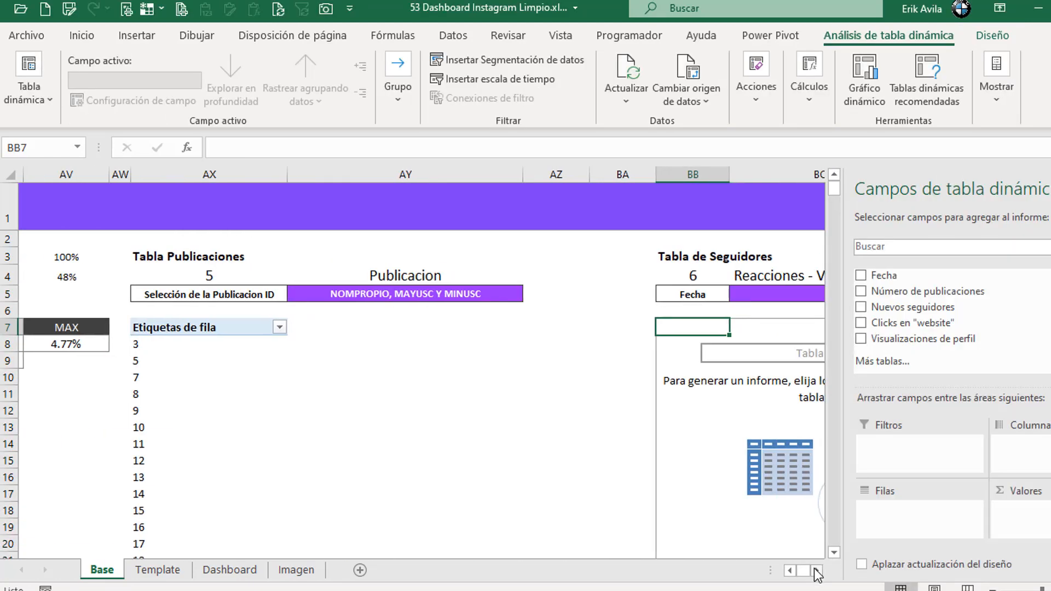
click(815, 569)
click(815, 569)
click(815, 570)
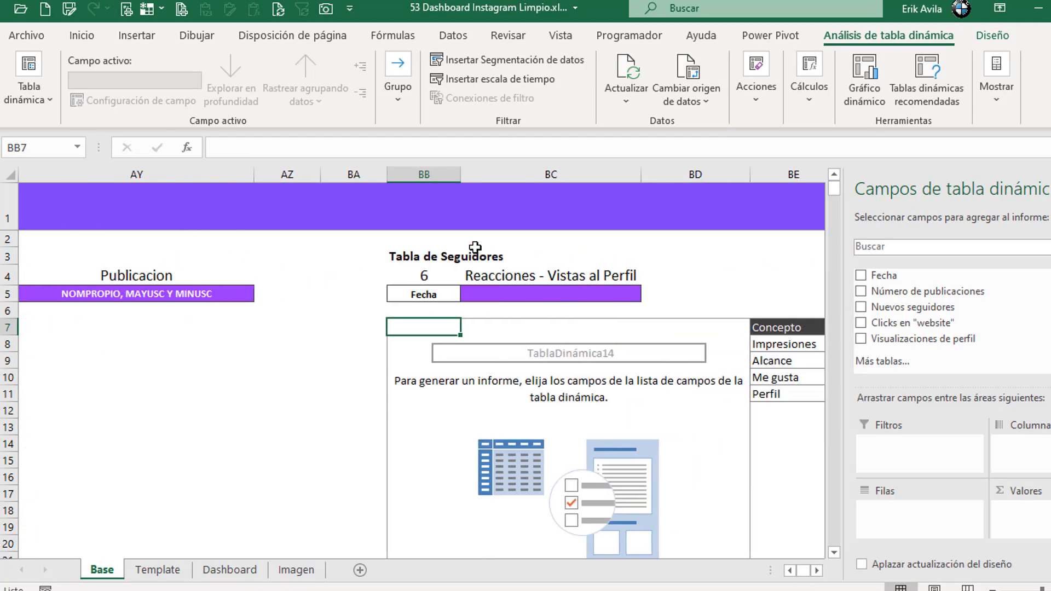
click(51, 103)
click(54, 159)
text(TD06)
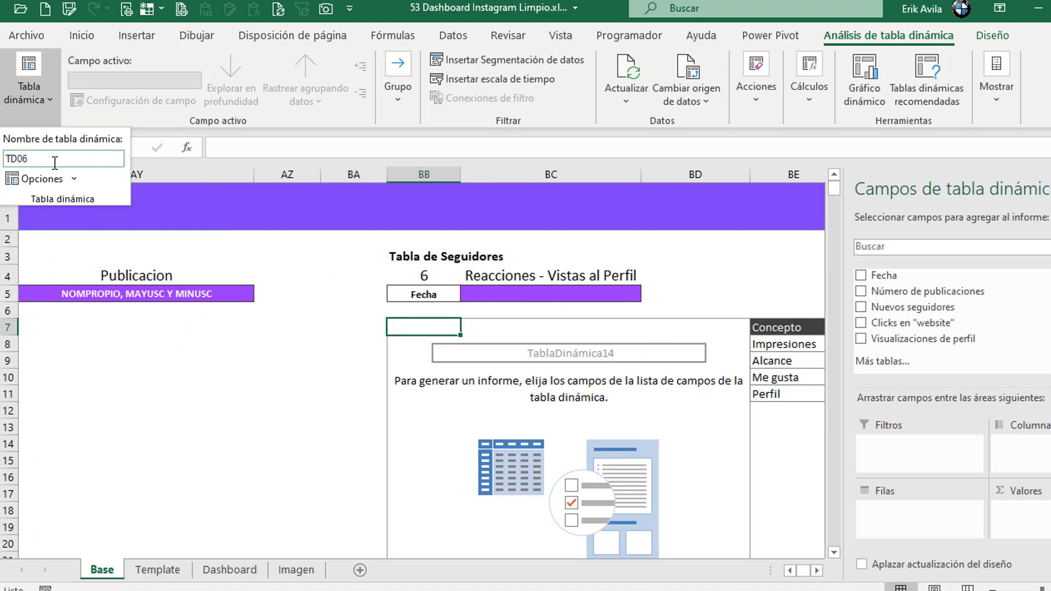
key(Return)
- Add Fecha to TD06 as rows with ungrouped individual dates, and Visualizaciones de perfil as summed values
click(511, 294)
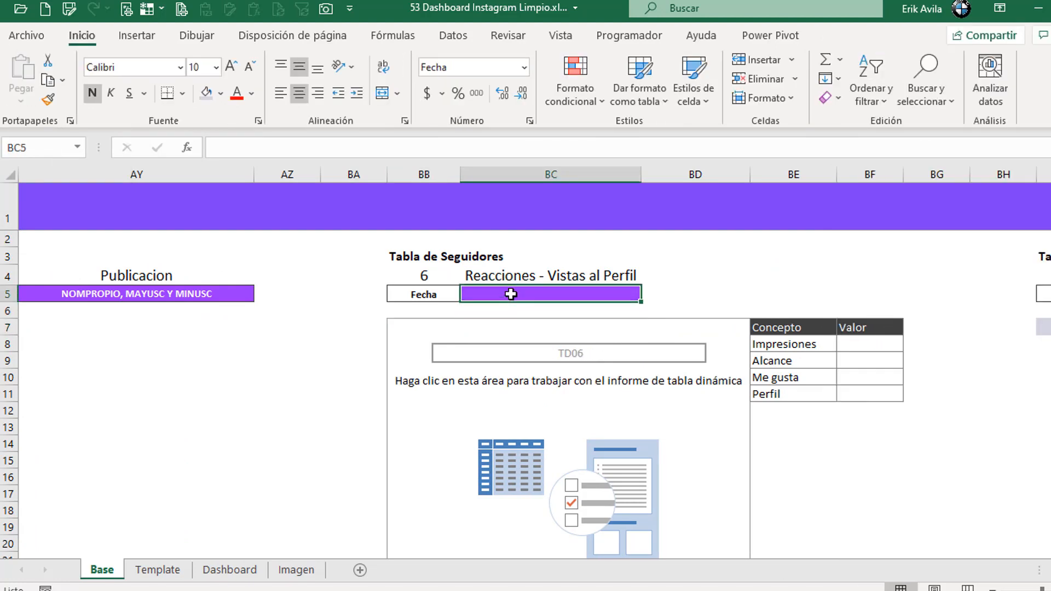
click(428, 298)
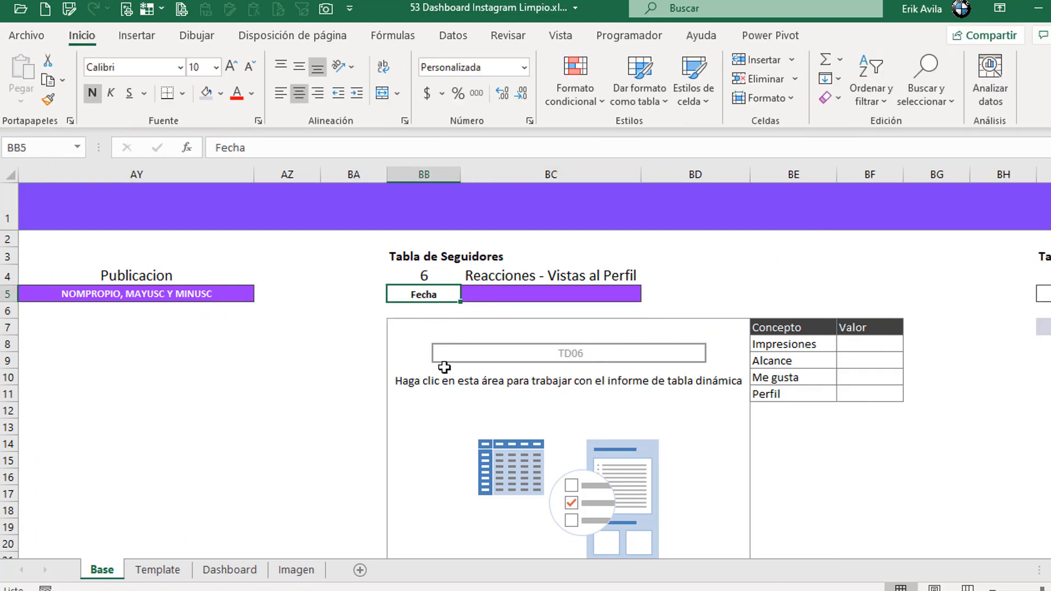
click(486, 294)
click(415, 343)
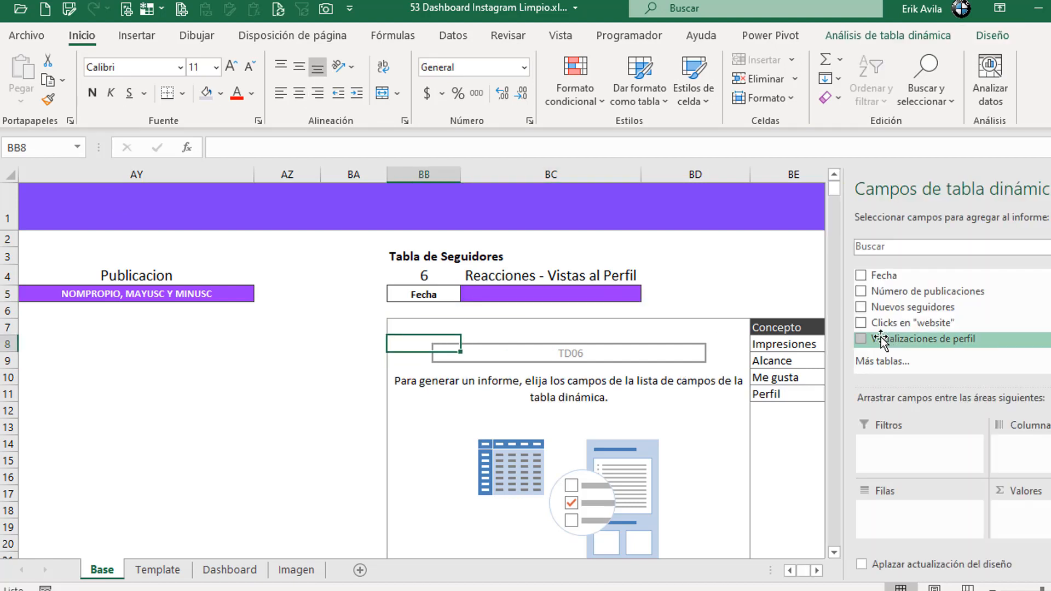
click(862, 275)
key(ctrl+z)
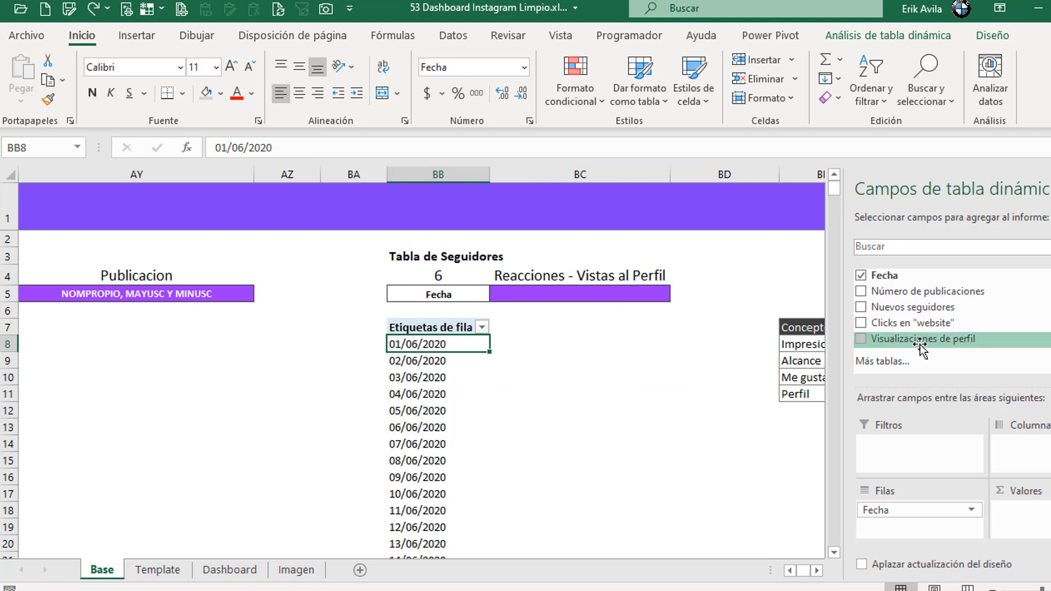
drag(925, 339, 1021, 518)
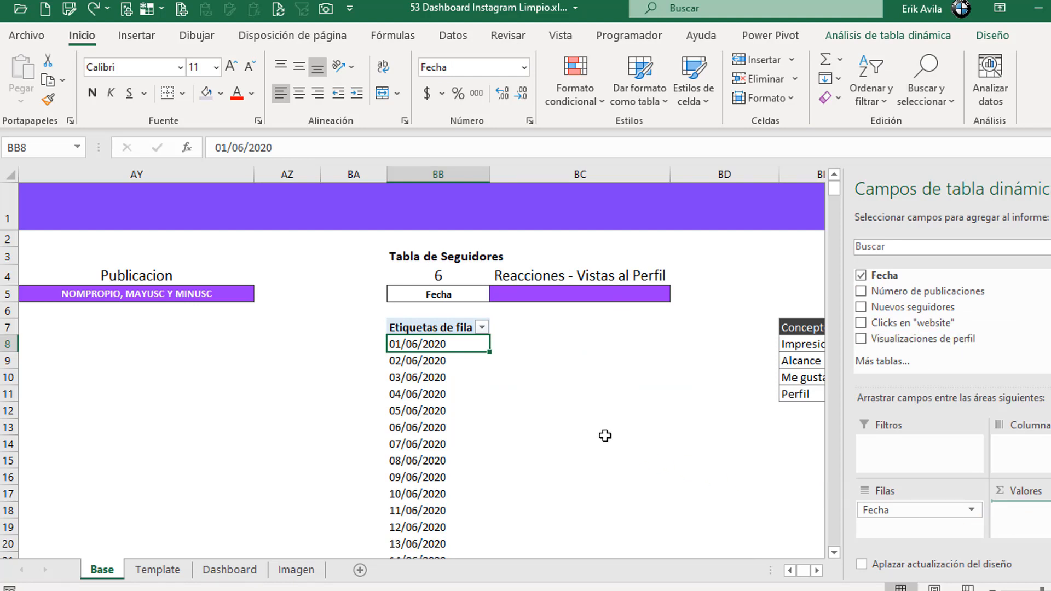
click(598, 351)
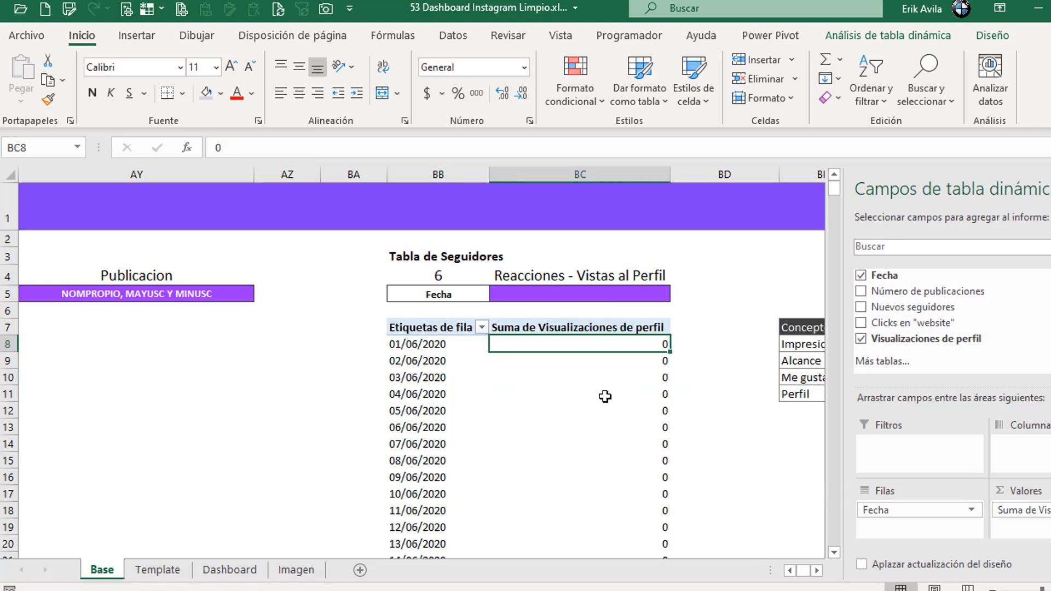
- Review the Concepto and Valor table beside TD06, and the Tabla Pais block with its Top 5 and ranking table
click(710, 316)
click(719, 275)
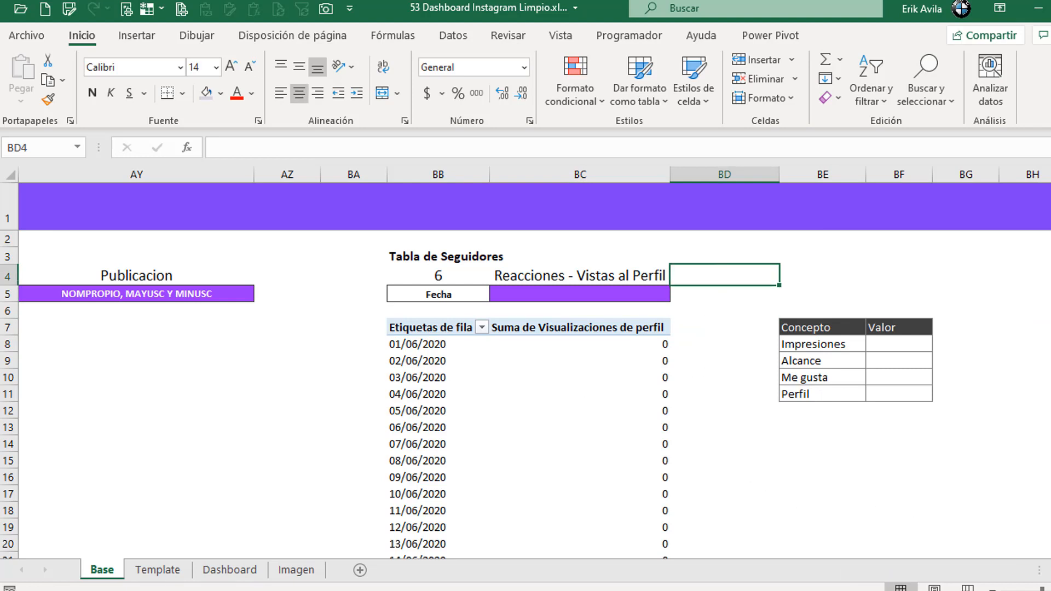
scroll(540, 345, right, 2)
drag(593, 344, 597, 386)
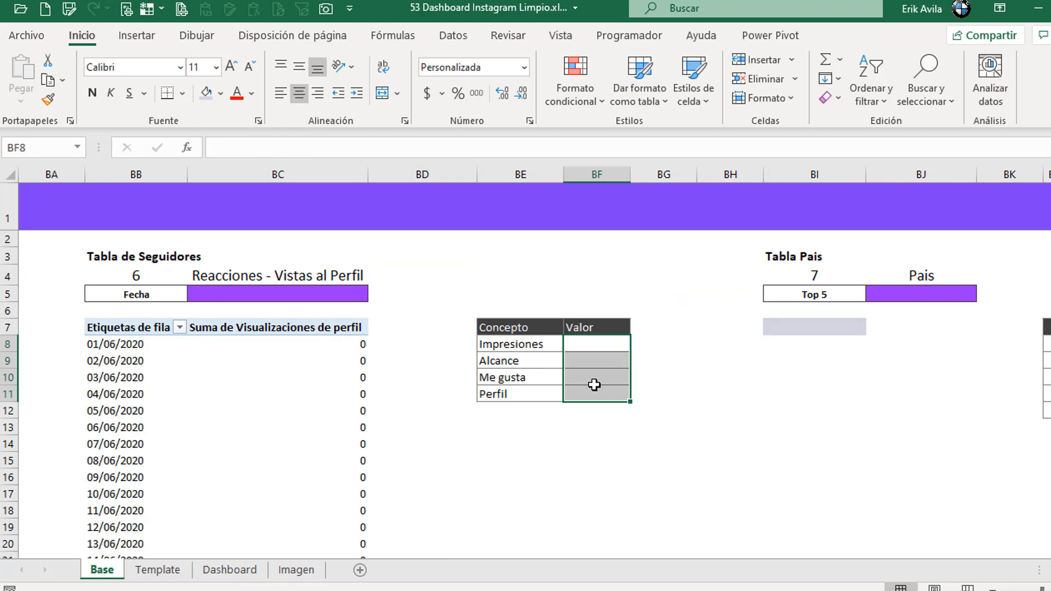
click(678, 380)
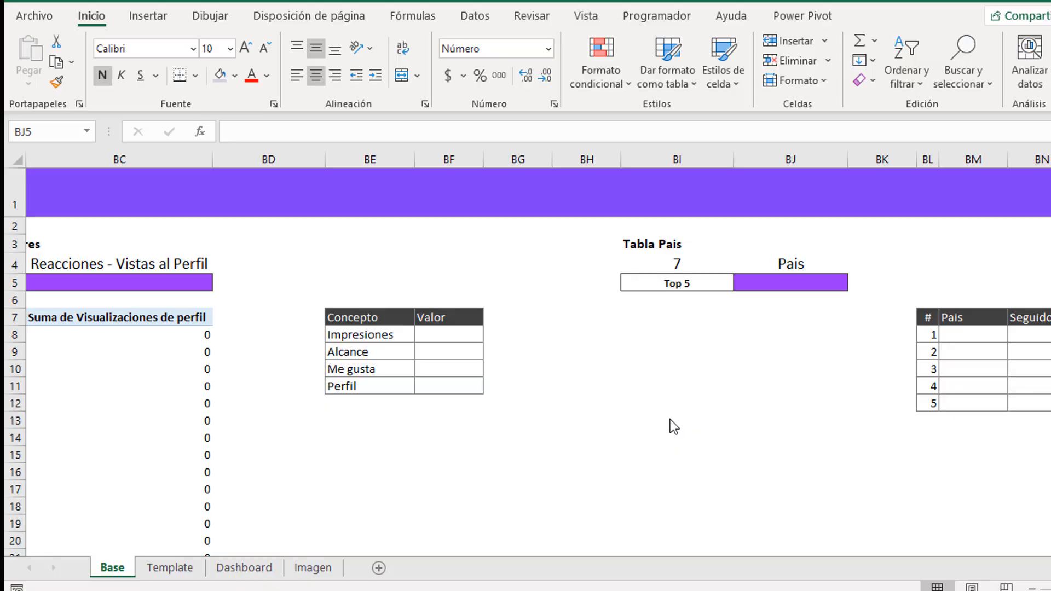
click(673, 261)
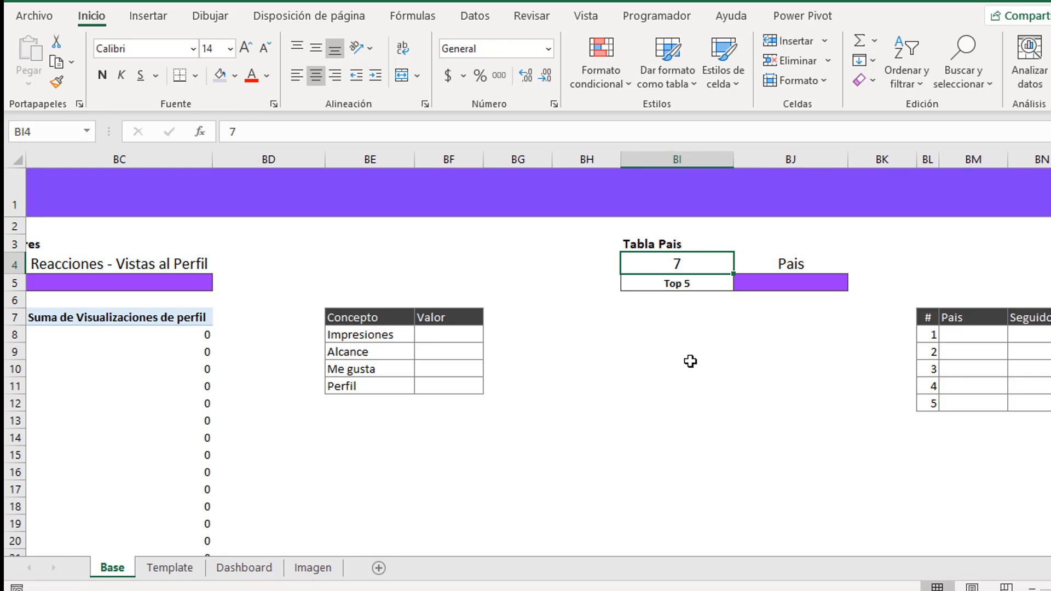
key(Right)
key(Right)
key(Right)
key(Right)
key(Right)
key(Right)
key(Right)
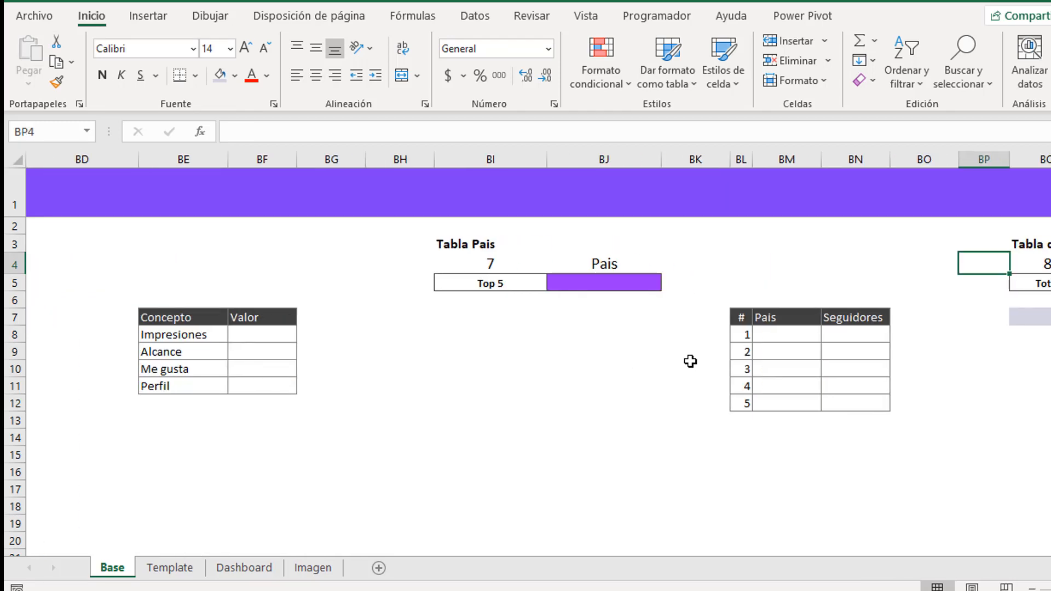
click(542, 323)
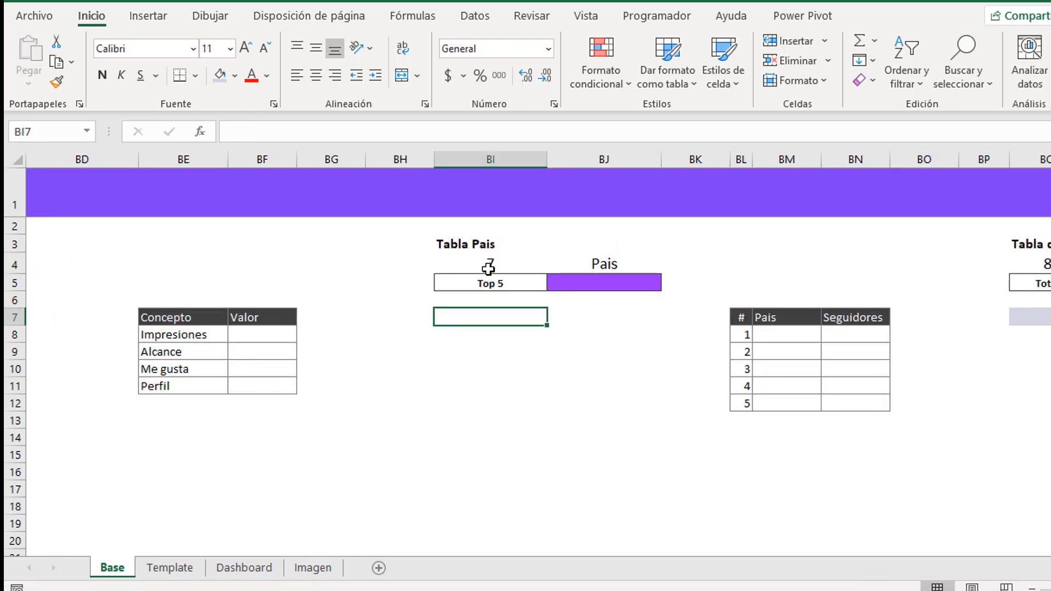
click(481, 244)
click(491, 282)
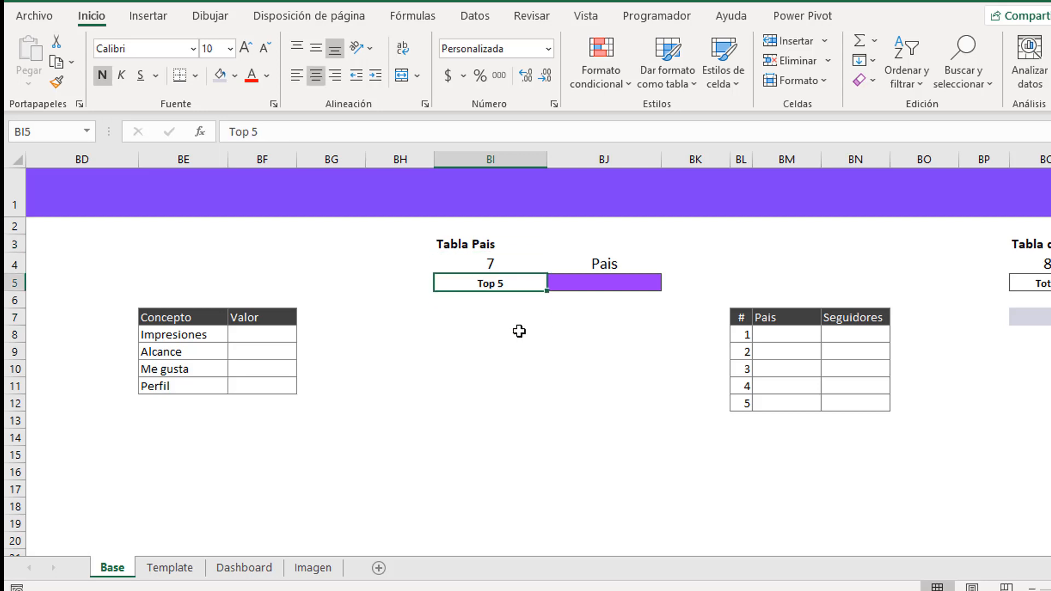
- Select all rows of the source Tabla Pais, including the País and Seguidores columns with their headers
key(Left)
key(Left)
key(Left)
key(Left)
key(Left)
key(Left)
key(Left)
key(Left)
key(Left)
key(Left)
key(Left)
key(Left)
key(Left)
key(Left)
key(Left)
key(Left)
key(Left)
key(Left)
key(Left)
key(Left)
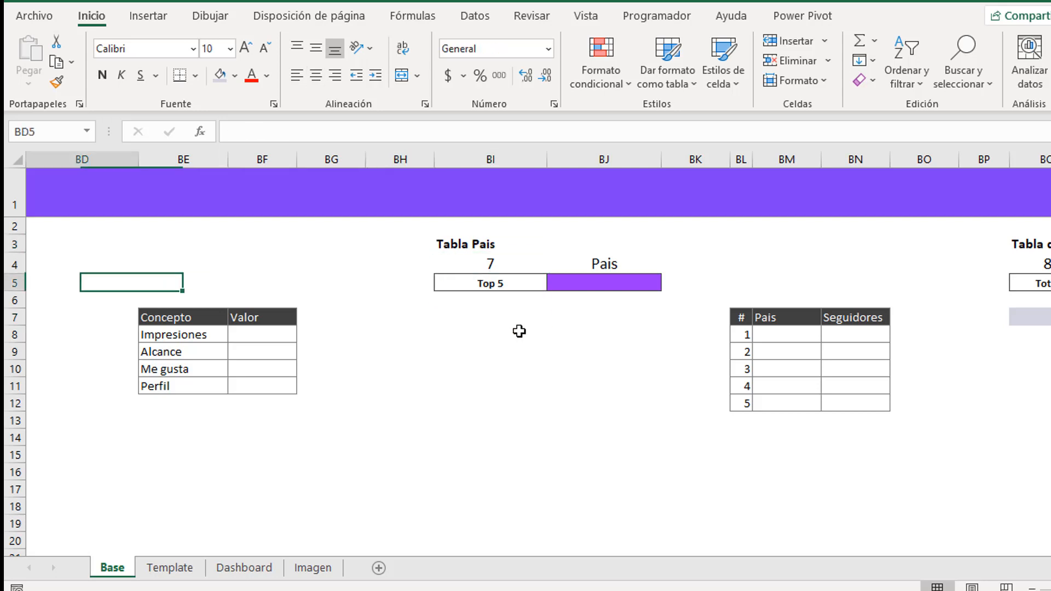
key(Left)
key(Left)
key(Left)
key(Left)
key(Left)
key(Left)
key(Left)
key(Left)
key(Left)
key(Left)
key(Left)
key(Left)
key(Left)
key(Left)
key(Left)
key(Left)
key(Left)
key(Left)
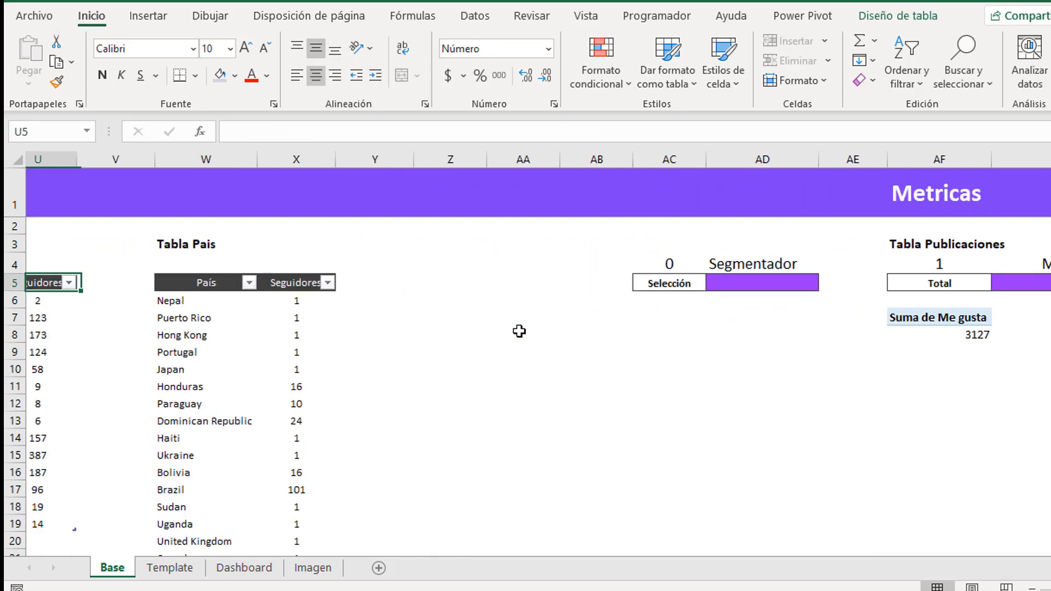
key(Right)
key(ctrl+shift+Down)
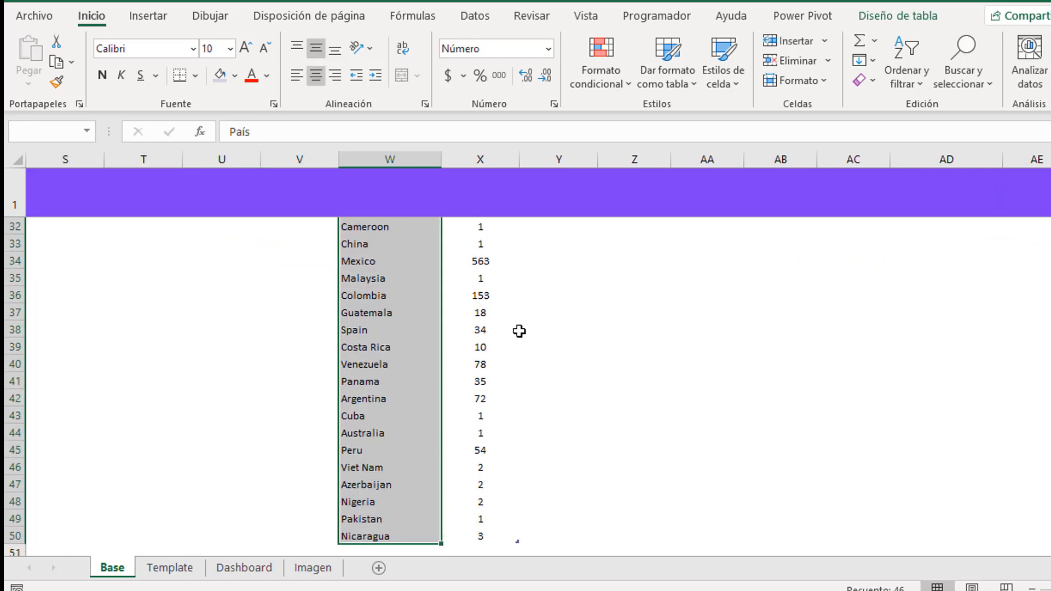
key(shift+Right)
- Create a pivot table from TablaPais on the existing Base sheet at cell BI7, under the Pais Top 5 header
click(148, 15)
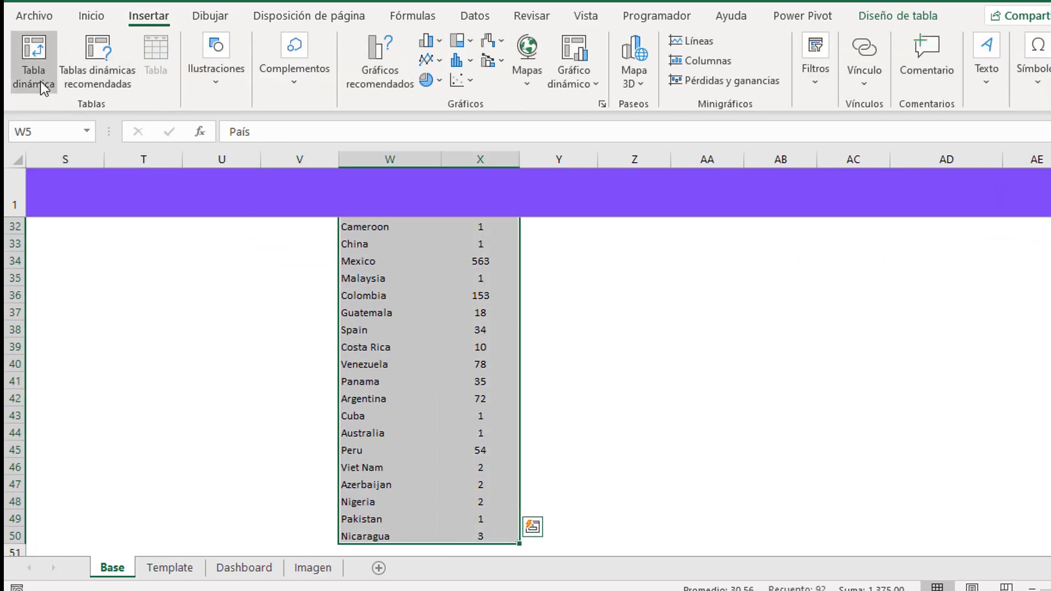
click(41, 81)
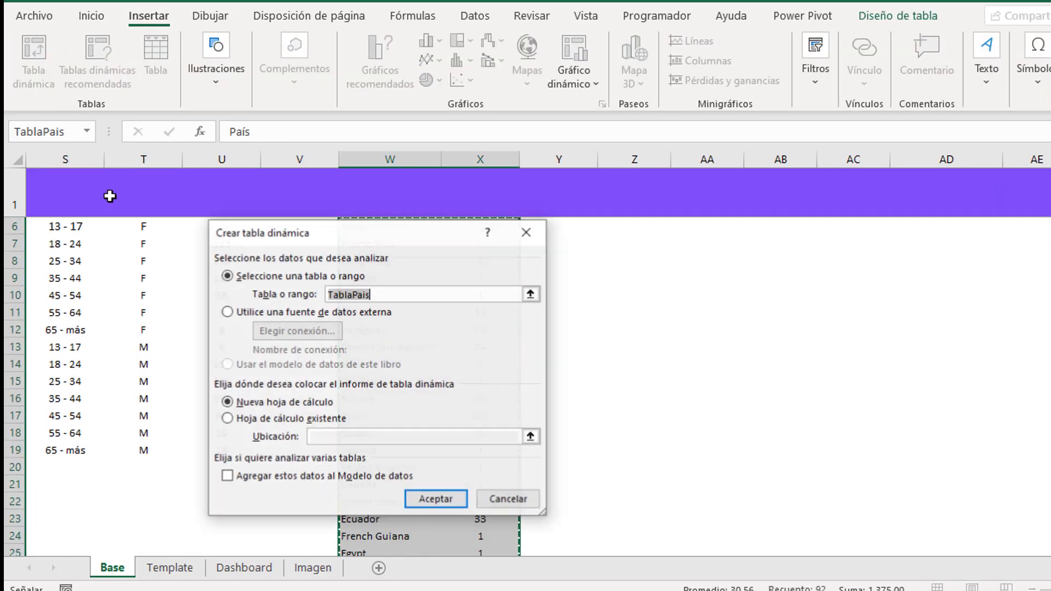
click(301, 418)
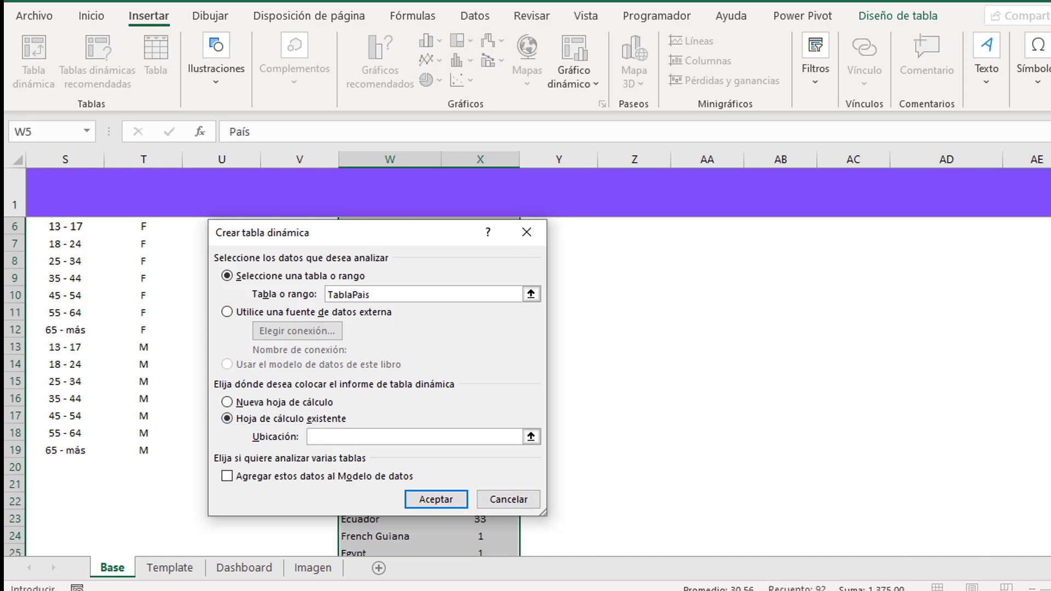
click(1049, 261)
key(Right)
key(Right)
key(Right)
key(Right)
key(Right)
key(Right)
key(Right)
key(Right)
key(Right)
key(Right)
key(Right)
key(Right)
key(Right)
key(Right)
key(Right)
key(Right)
key(Right)
key(Right)
key(Right)
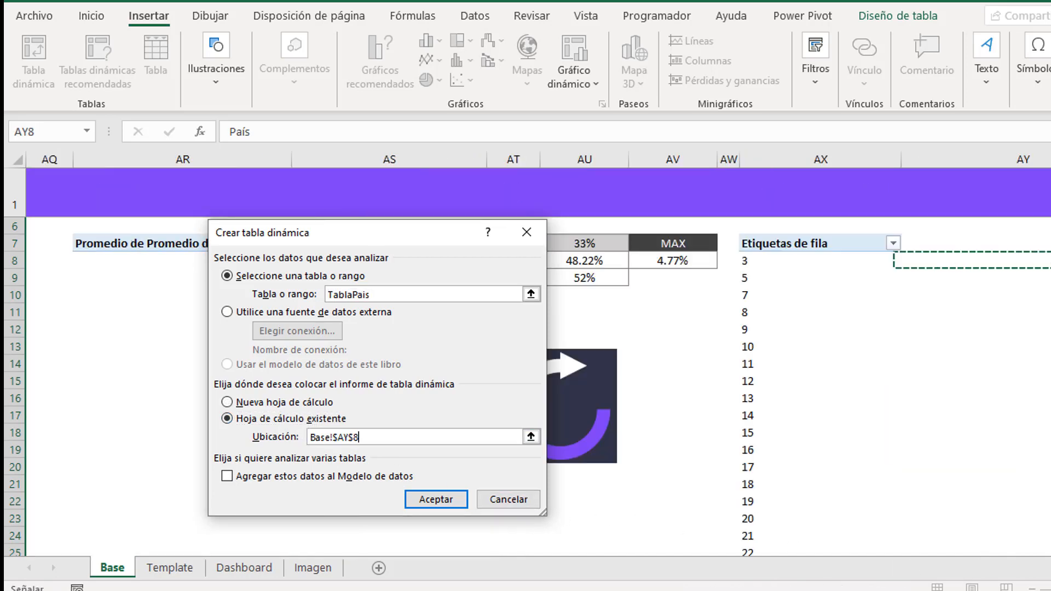
key(Right)
key(Right)
key(Right)
key(Right)
key(Right)
key(Right)
key(Right)
key(Right)
key(Right)
key(Right)
key(Right)
key(Right)
key(Right)
key(Right)
key(Right)
key(Right)
key(Right)
key(Right)
key(Right)
key(Left)
key(Left)
key(Left)
key(Left)
key(Left)
key(Left)
key(Left)
key(Left)
key(Left)
key(Left)
key(Left)
key(Left)
key(Left)
key(Left)
key(Left)
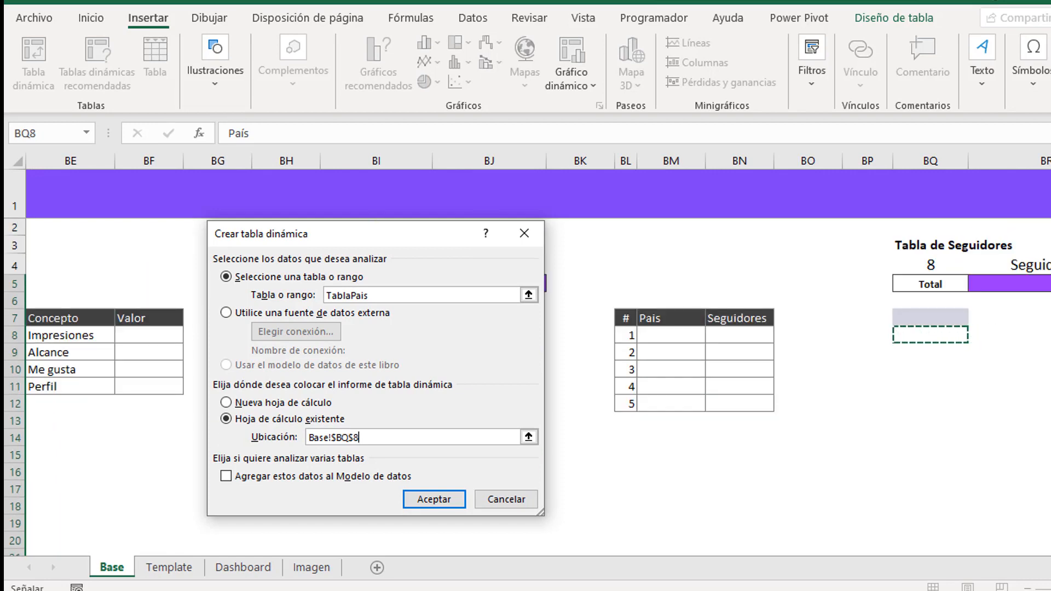
key(Left)
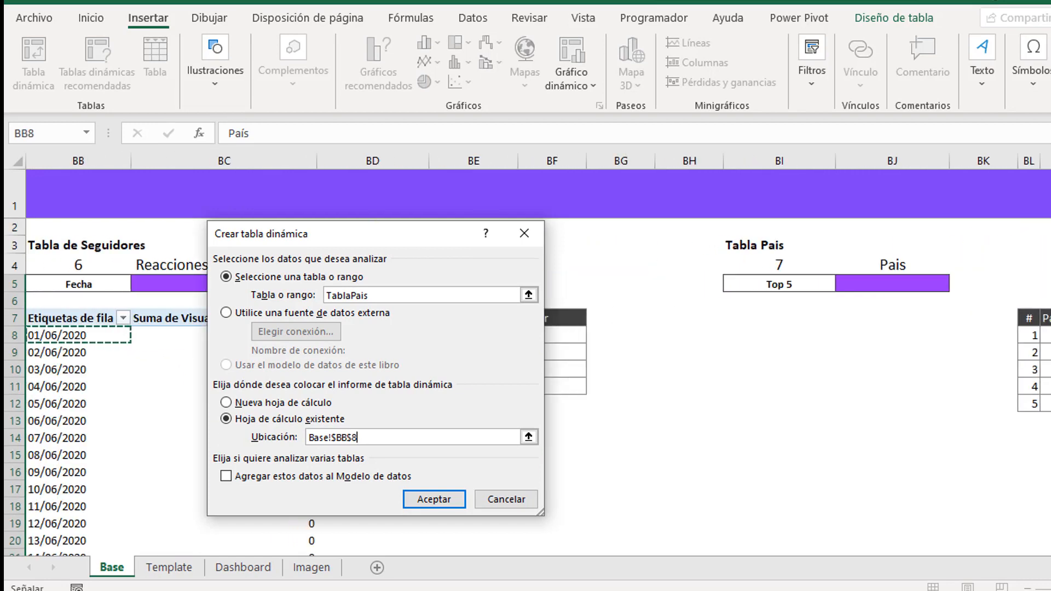
drag(784, 322, 786, 328)
click(786, 323)
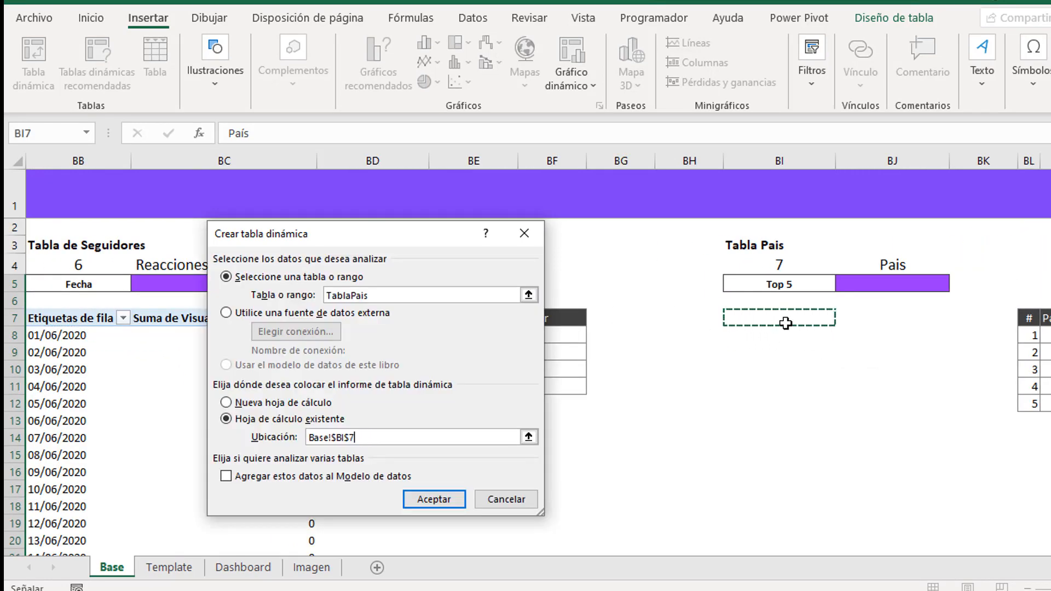
click(447, 500)
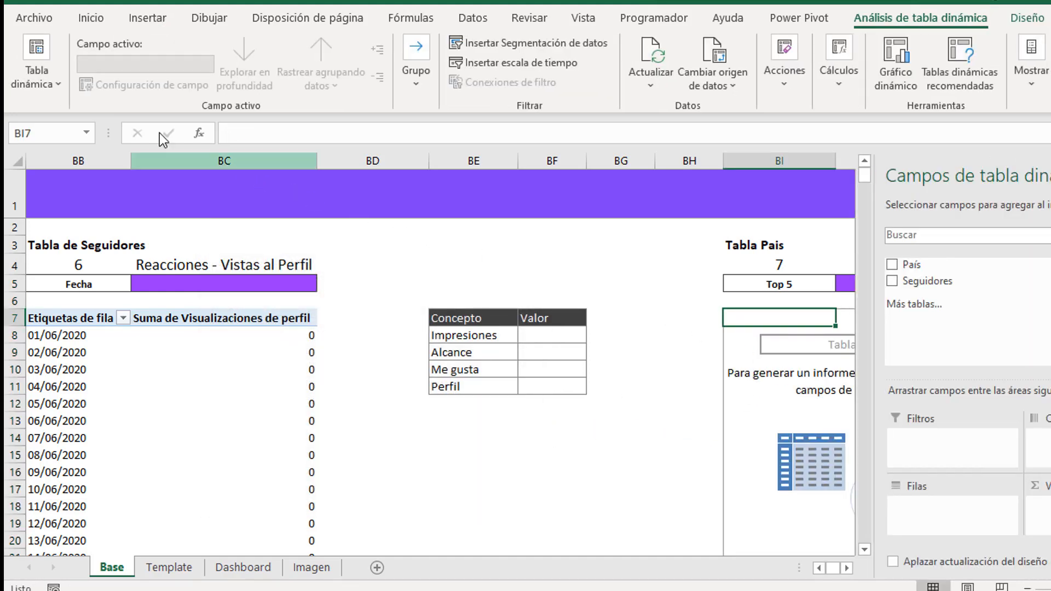
- Name the new Pais pivot table TD07, with País as rows and Seguidores as summed values
click(54, 90)
click(64, 148)
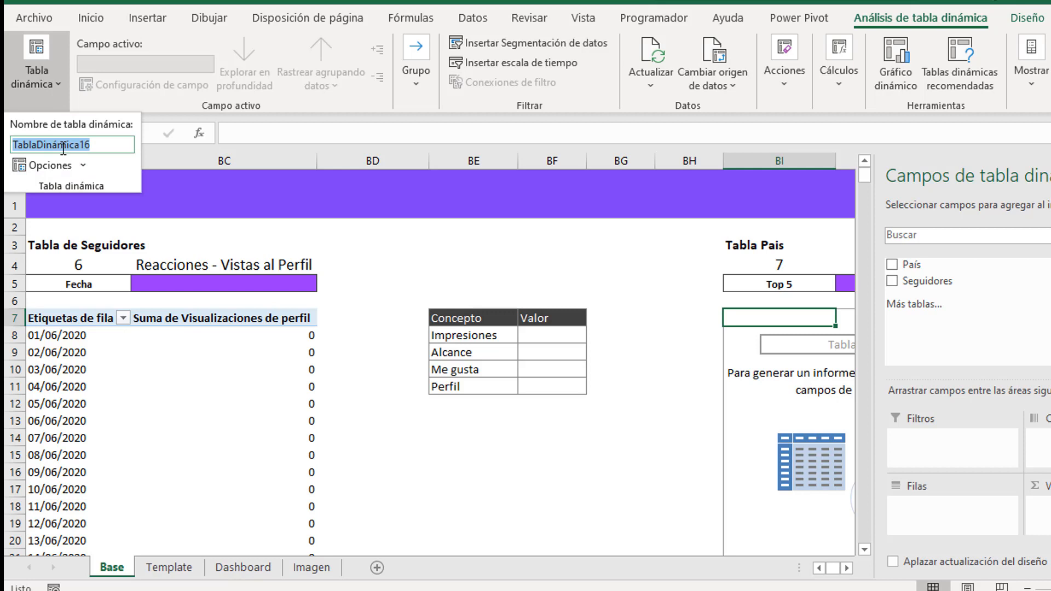
text(TD07)
key(Return)
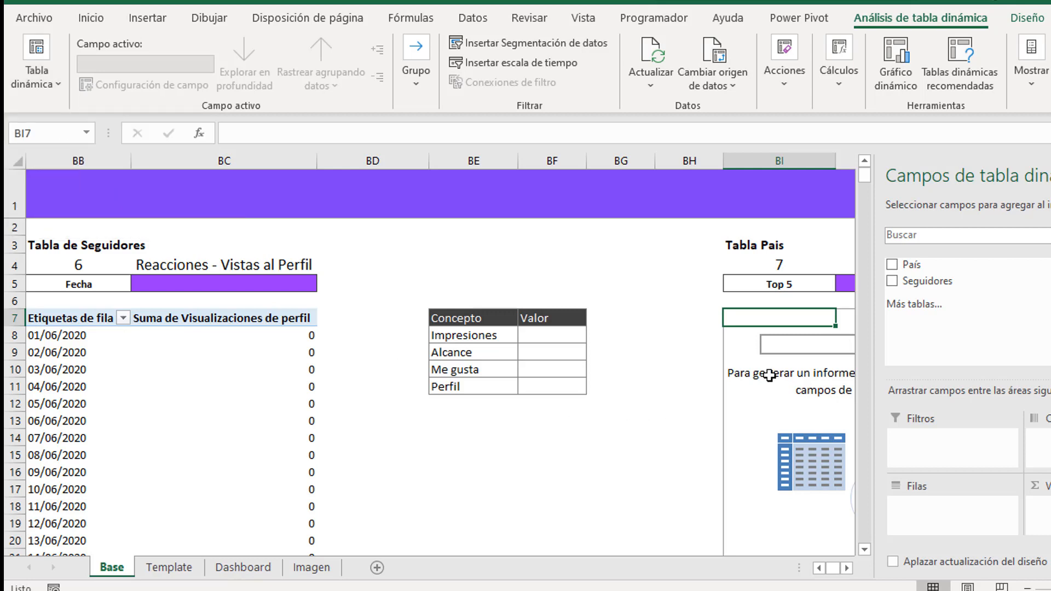
drag(912, 265, 962, 514)
drag(927, 281, 1050, 531)
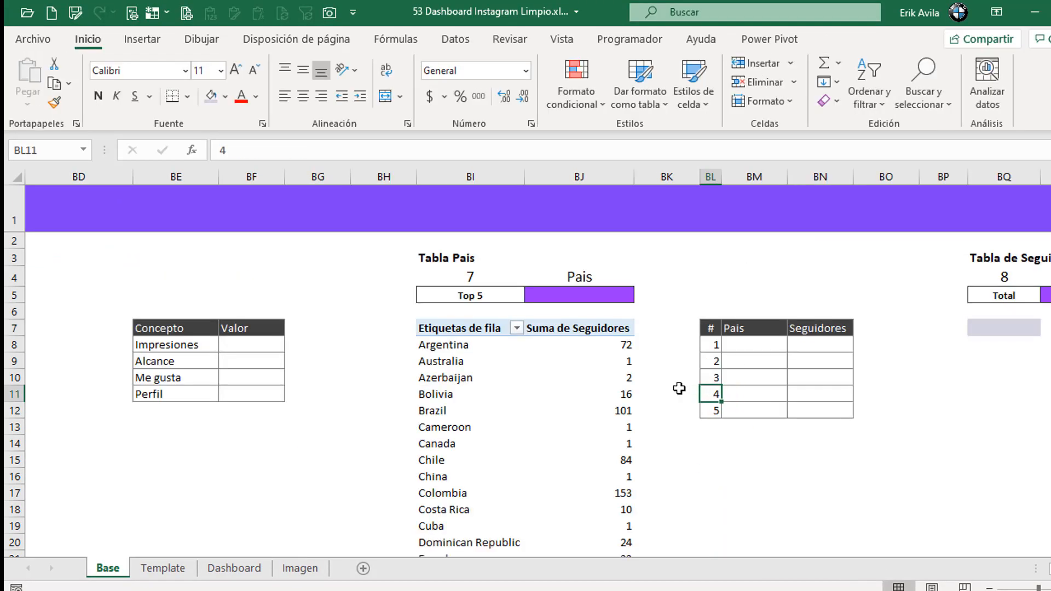
- Examine the Pais and Seguidores ranking table beside the Pais Top 5 pivot table
key(Left)
key(Left)
key(Right)
key(Right)
key(Right)
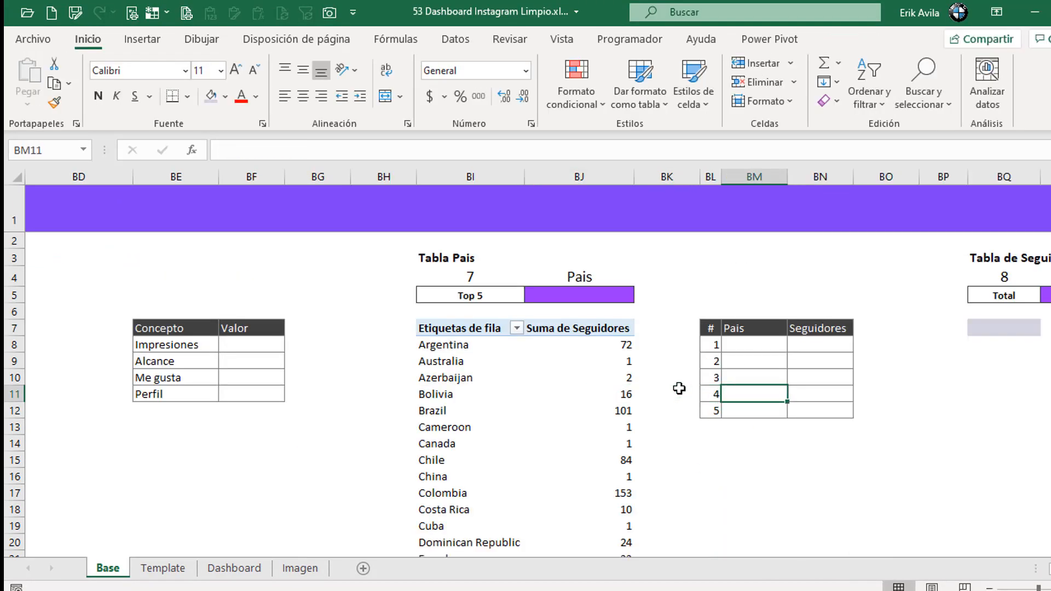
key(Left)
key(Left)
key(Left)
click(679, 419)
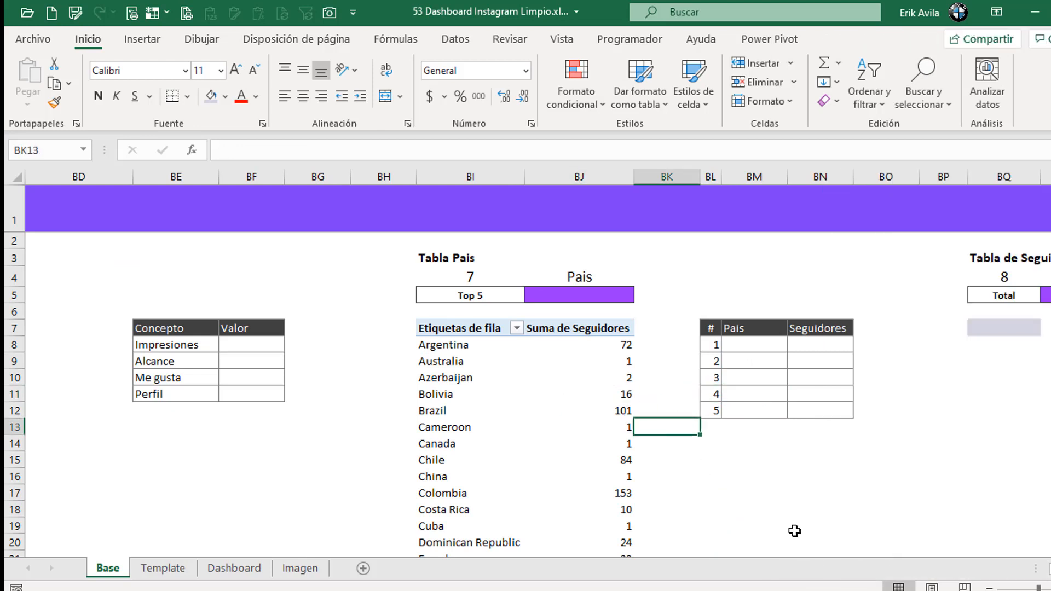
- Review the Seguidores Total block numbered 8 and the shaded cell BQ7 reserved for its pivot table
click(746, 308)
key(Right)
key(Right)
key(Right)
key(Right)
key(Right)
key(Right)
key(Right)
key(Right)
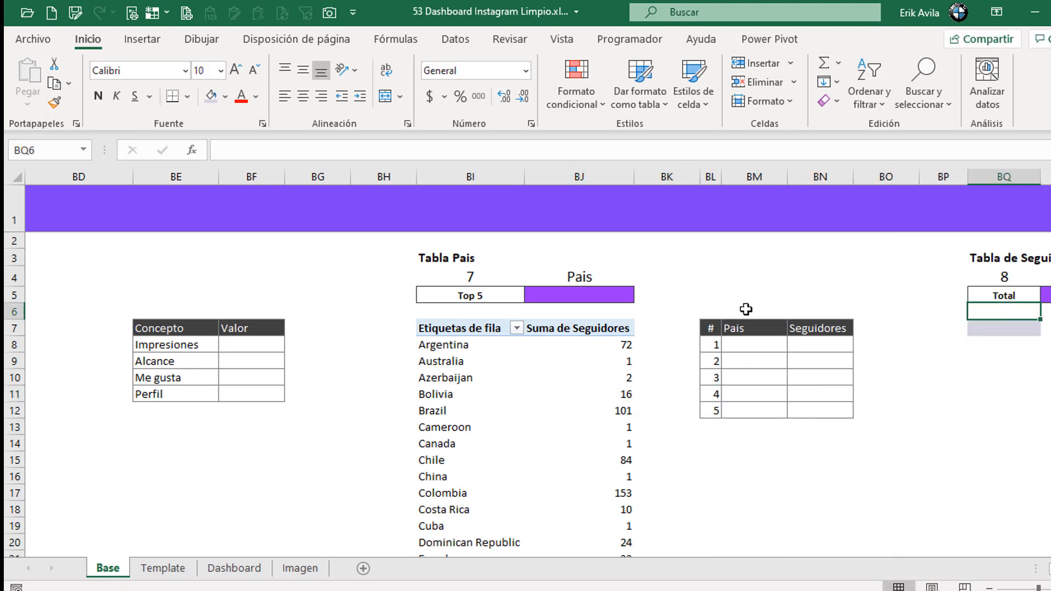
key(Left)
key(Left)
key(Left)
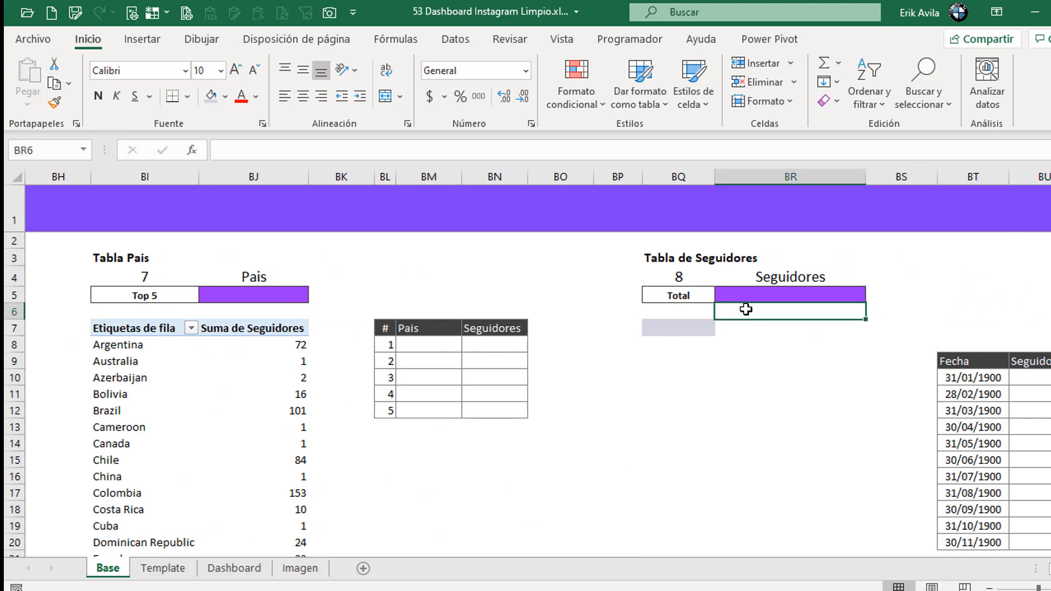
key(Up)
key(Up)
key(Down)
key(Down)
key(Down)
key(Up)
key(Up)
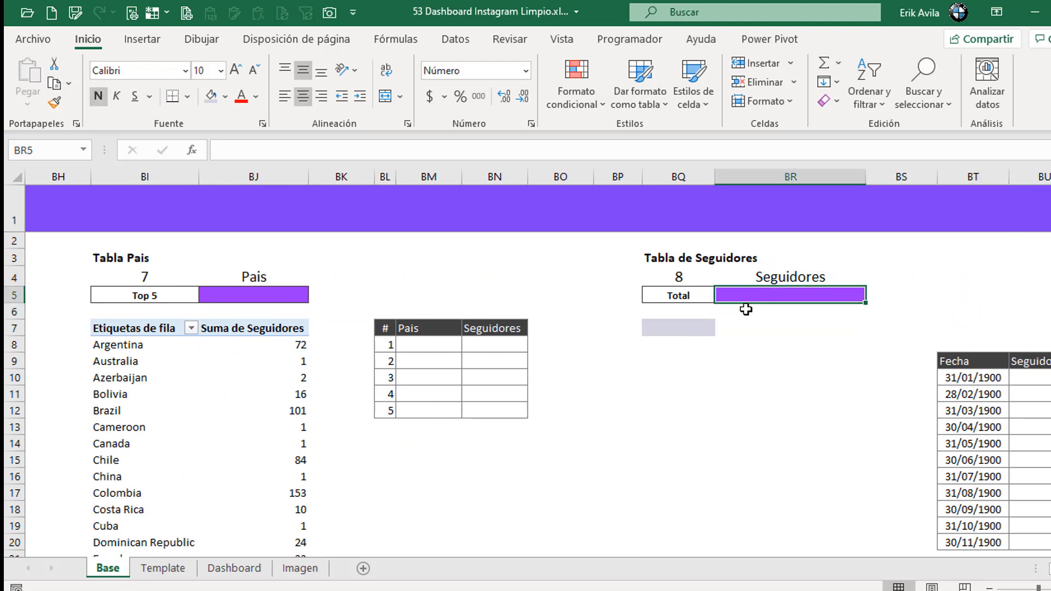
key(Left)
key(Right)
key(Up)
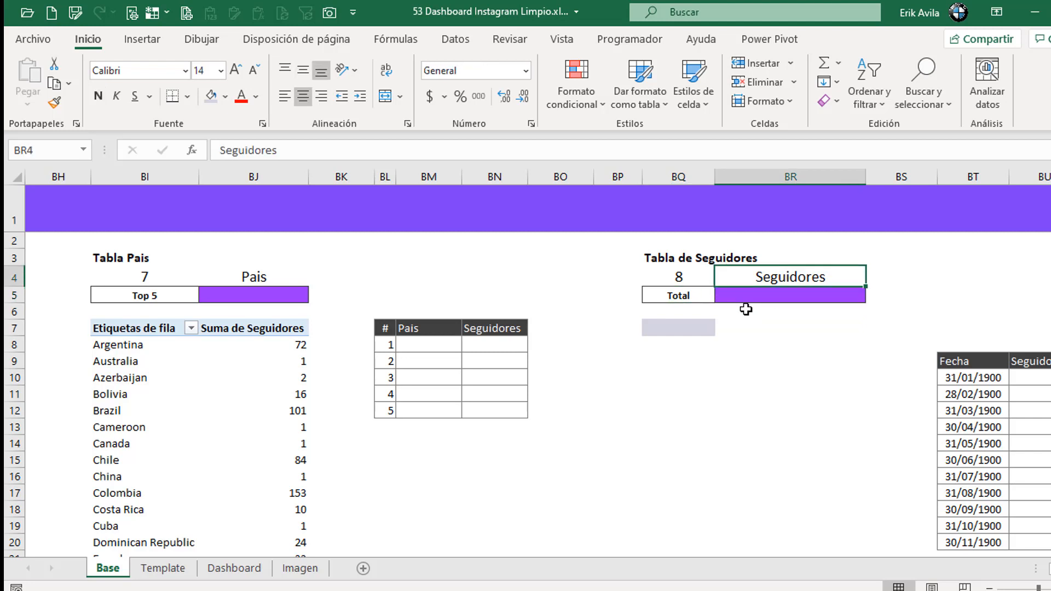
key(Down)
key(Down)
key(Down)
key(Left)
key(Left)
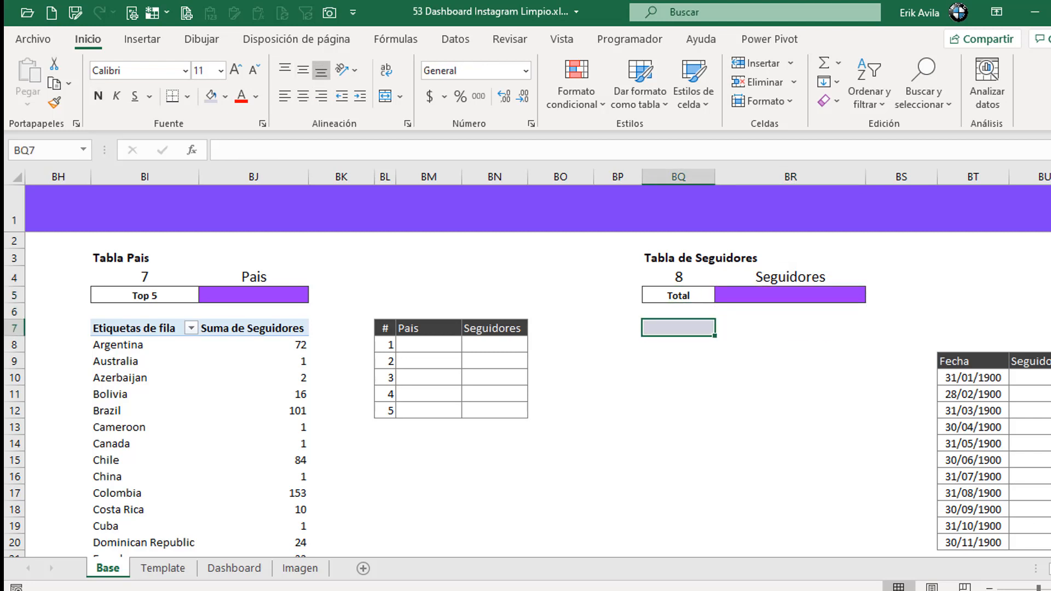
scroll(548, 362, left, 1)
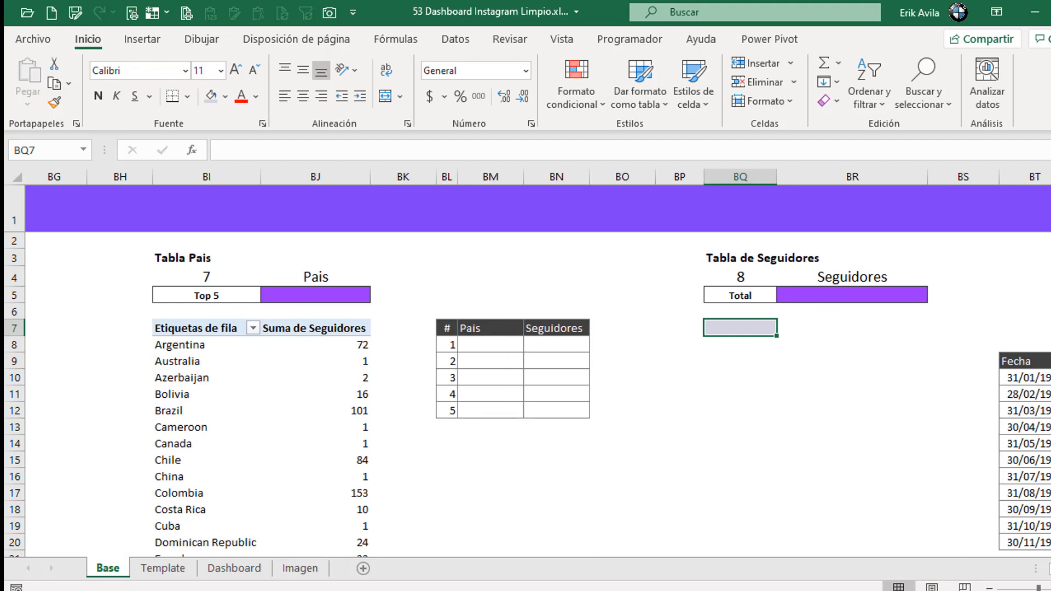
click(758, 411)
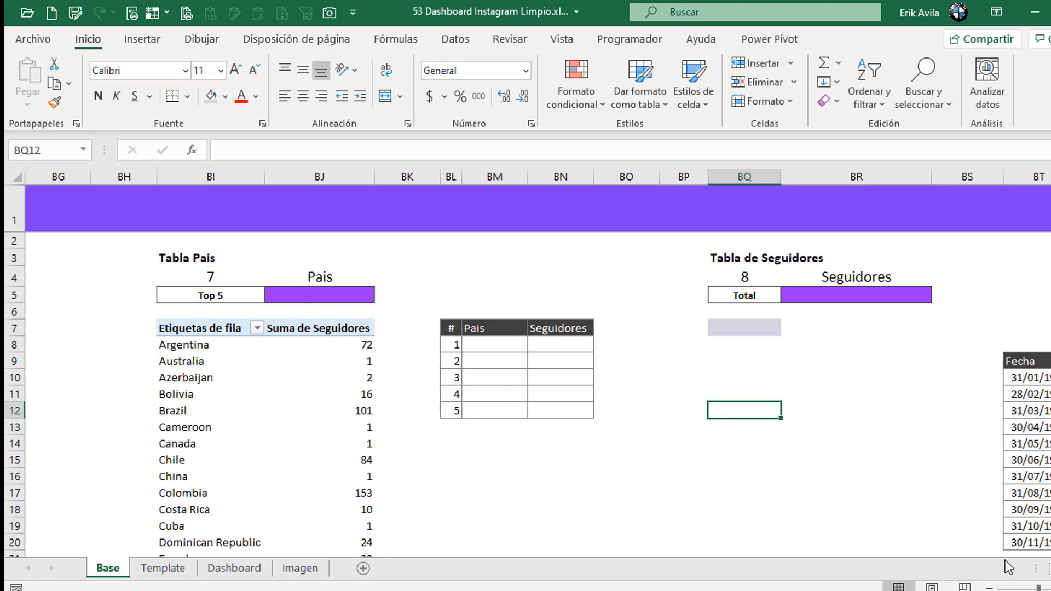
- Copy the entire Reacciones - Vistas al Perfil pivot table, from its headers through the Total general row
scroll(378, 450, left, 5)
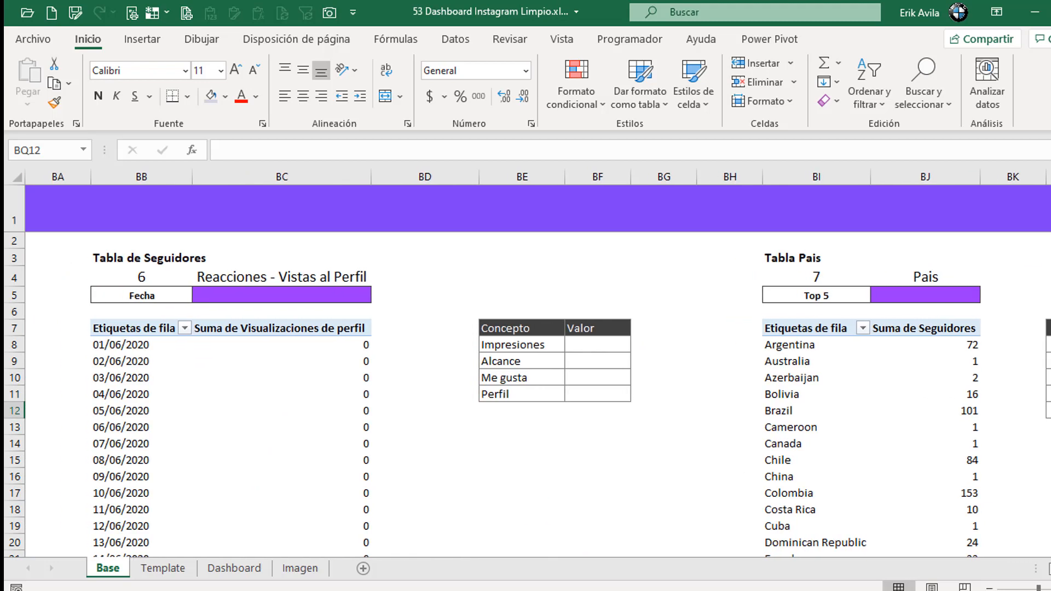
click(304, 383)
click(232, 335)
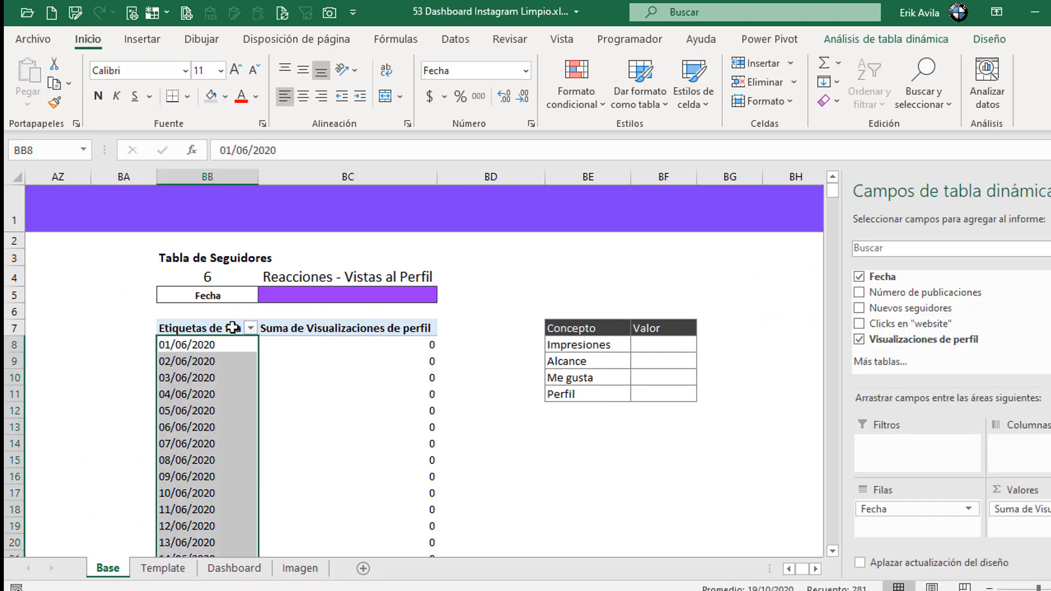
click(233, 328)
key(ctrl+shift+Down)
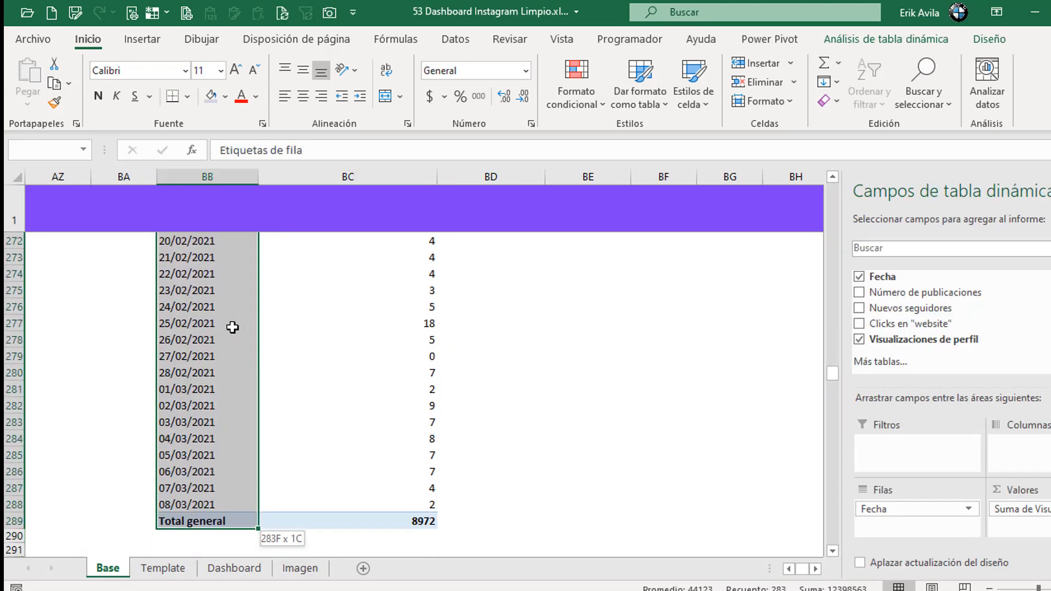
key(ctrl+shift+Right)
key(ctrl+c)
- Paste the copied pivot table at cell BQ7, under the Seguidores Total header
key(Right)
key(Right)
key(Right)
key(Right)
key(Right)
key(Right)
key(Right)
key(Right)
key(Right)
key(Right)
key(Right)
key(Right)
key(Right)
key(Right)
key(Right)
key(Right)
key(Right)
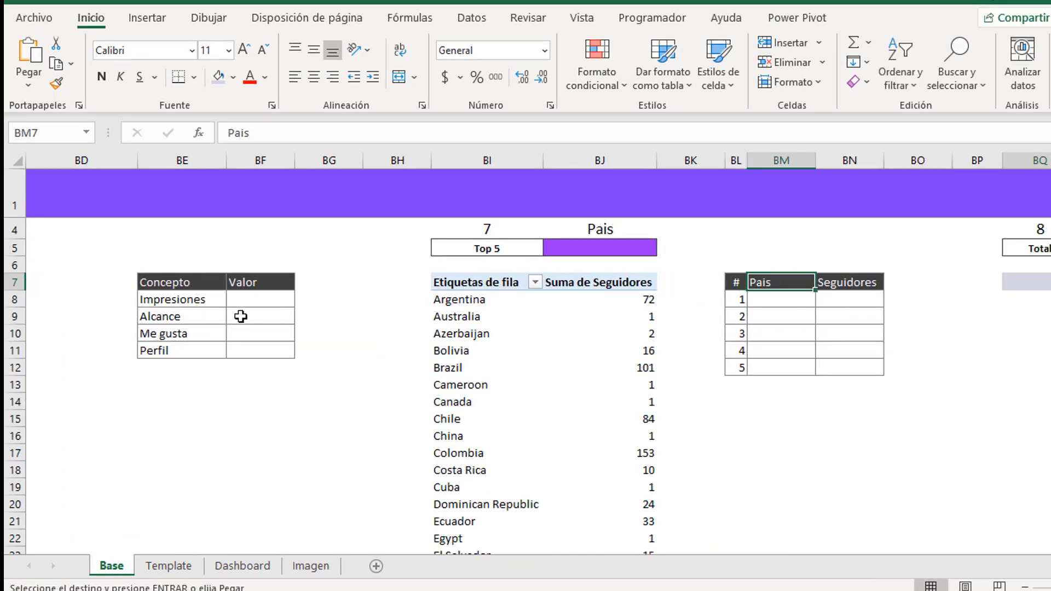
key(Left)
key(Left)
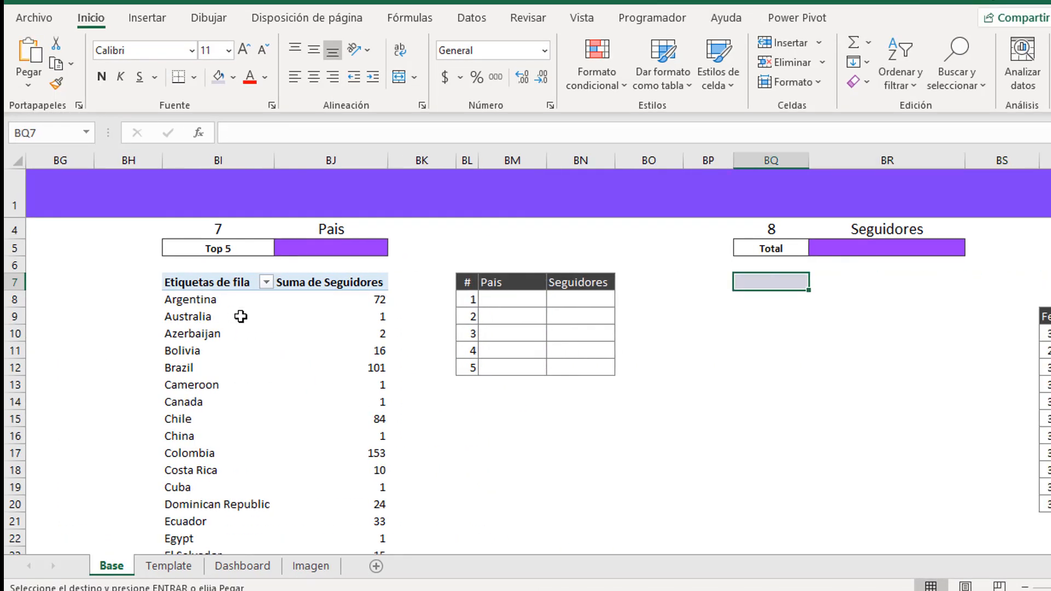
key(Return)
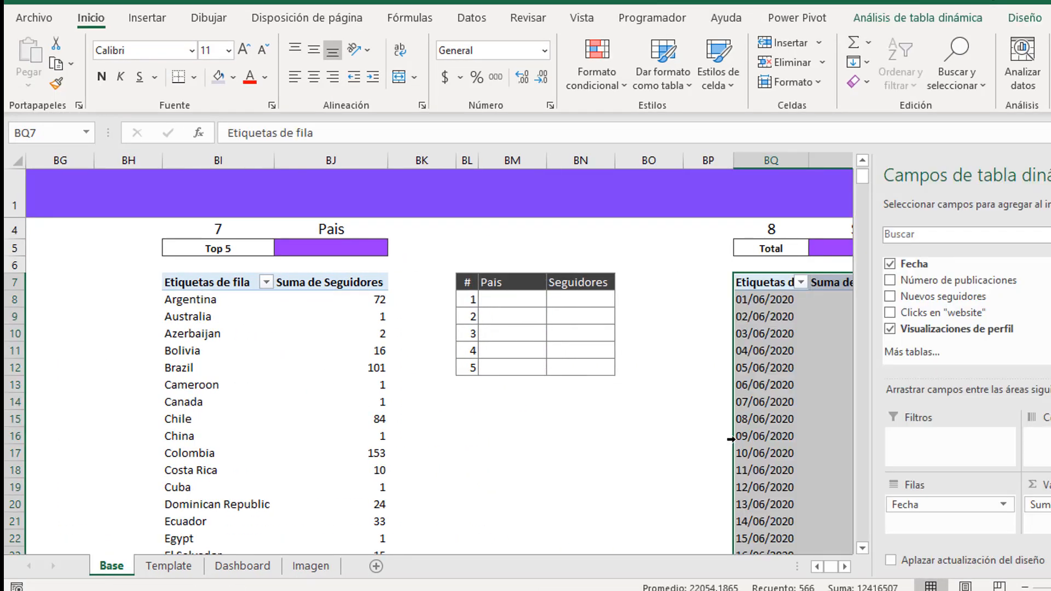
- Replace Visualizaciones de perfil with Nuevos seguidores as the summed values in the pasted Seguidores pivot table
scroll(731, 439, up, 1)
click(846, 568)
click(846, 567)
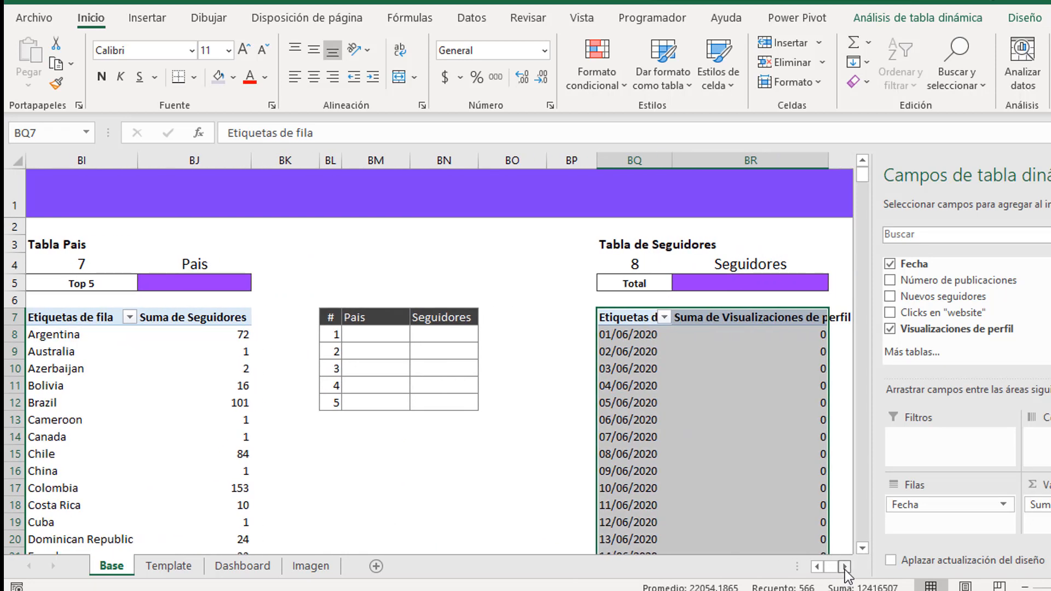
click(846, 567)
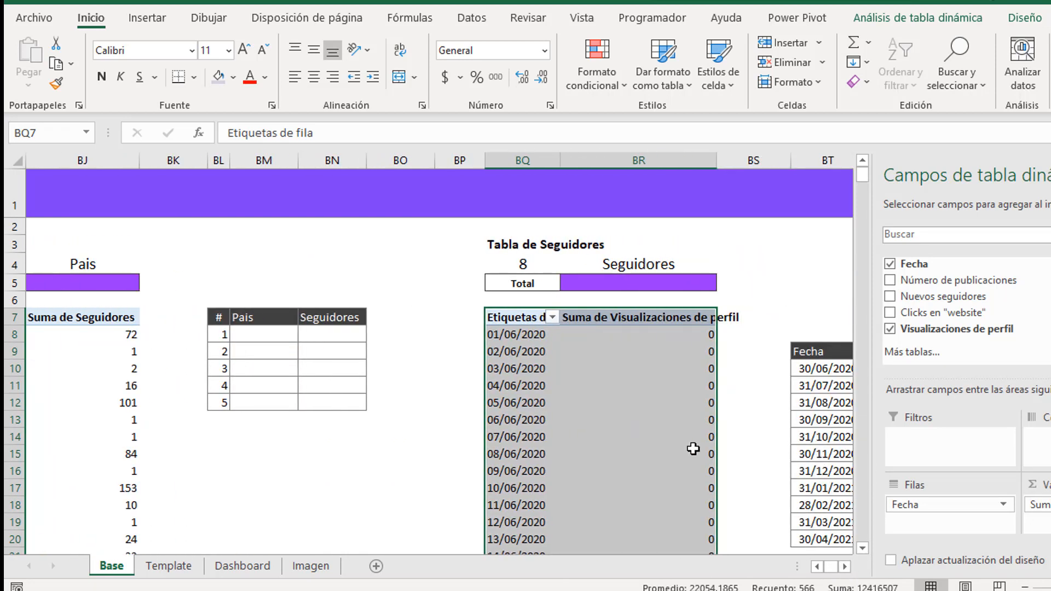
click(602, 373)
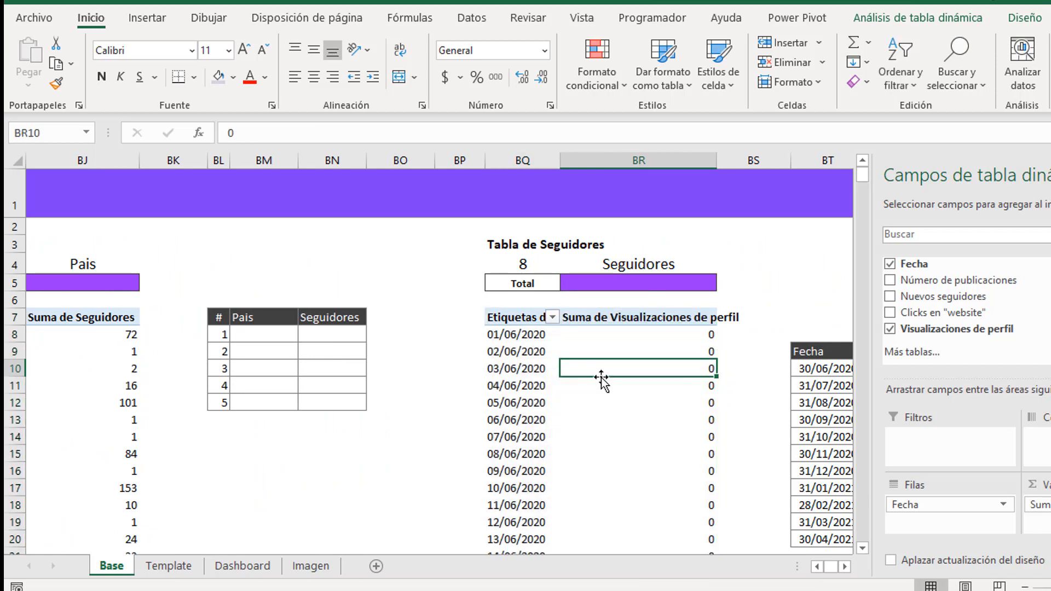
click(603, 350)
click(602, 335)
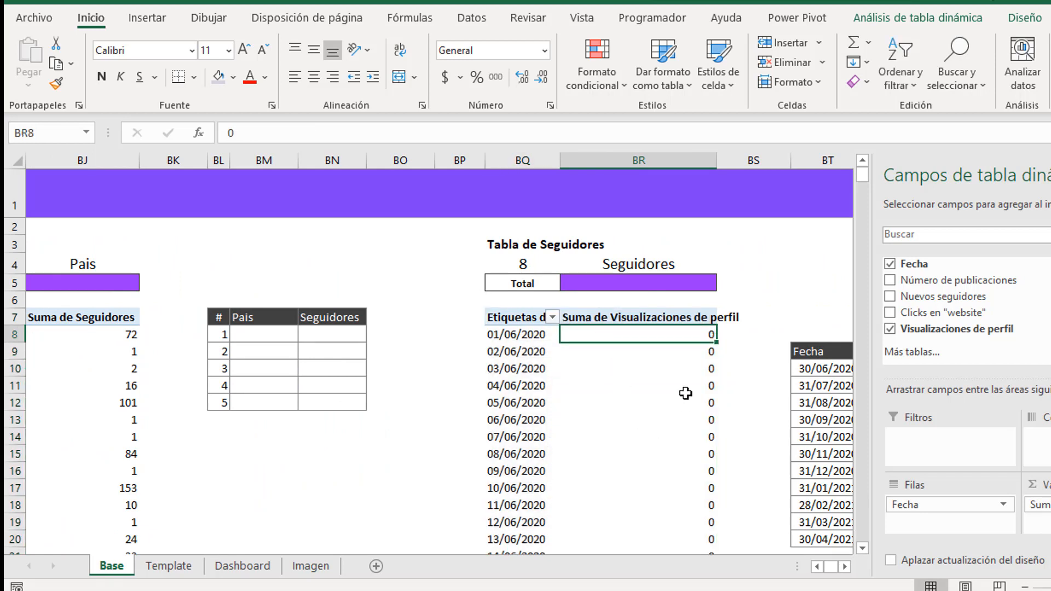
click(685, 389)
click(677, 368)
click(668, 336)
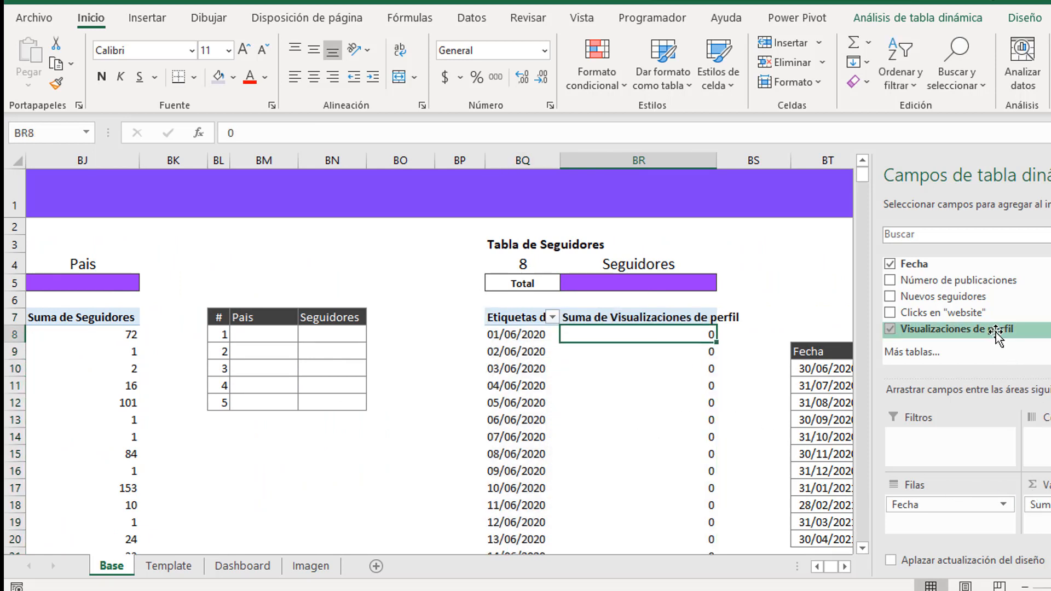
drag(996, 335, 1046, 534)
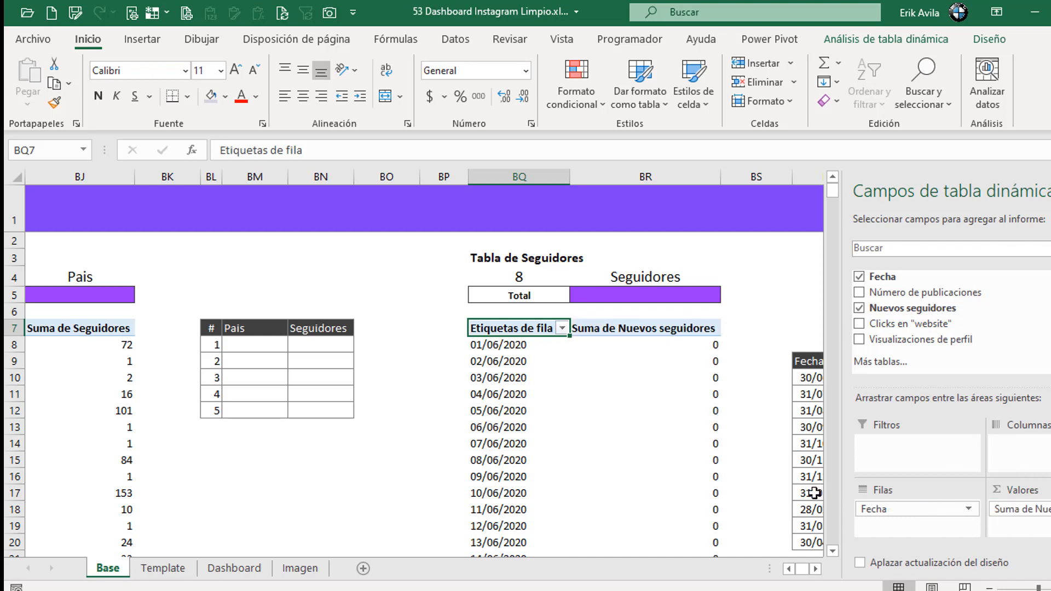
- Look over the Seguidores pivot table's daily rows and the Fecha, Seguidores and Acum table beside it
scroll(712, 460, down, 9)
scroll(712, 460, up, 9)
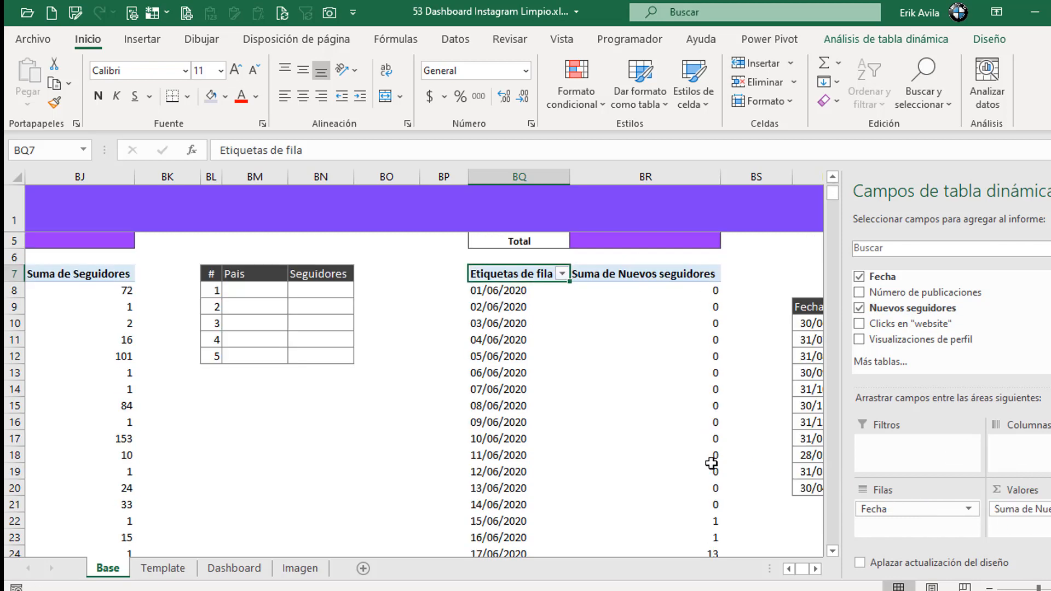
click(817, 568)
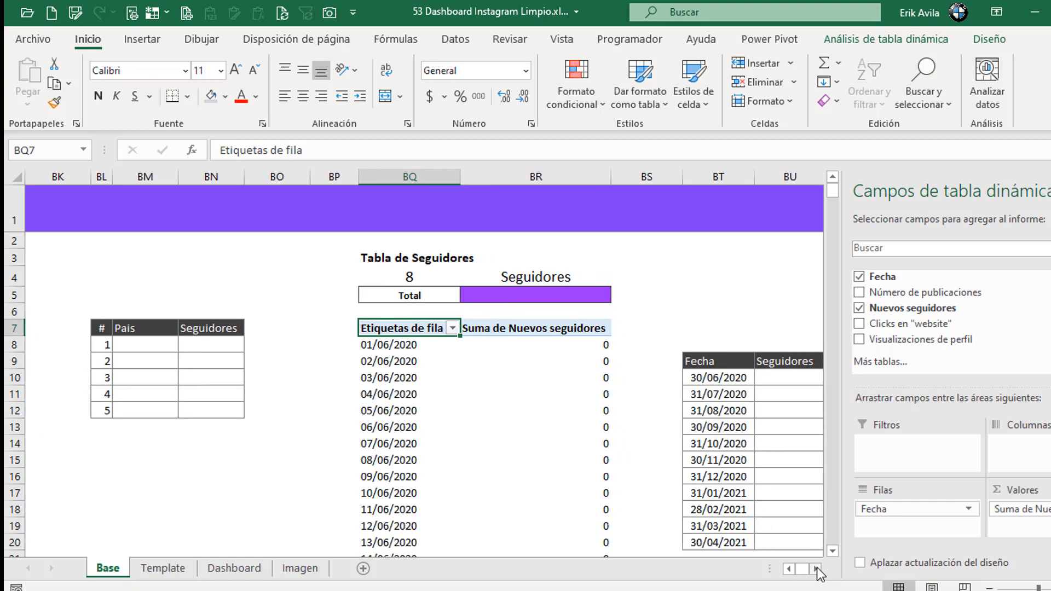
click(817, 568)
click(470, 394)
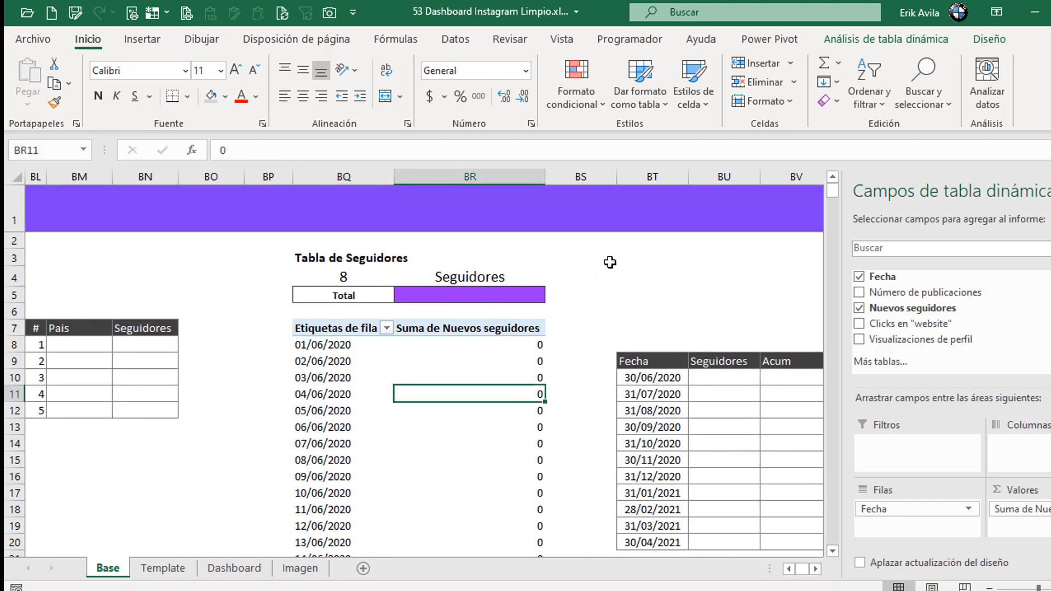
- Open the name of the Seguidores pivot table and return to the worksheet cells
click(990, 39)
click(887, 40)
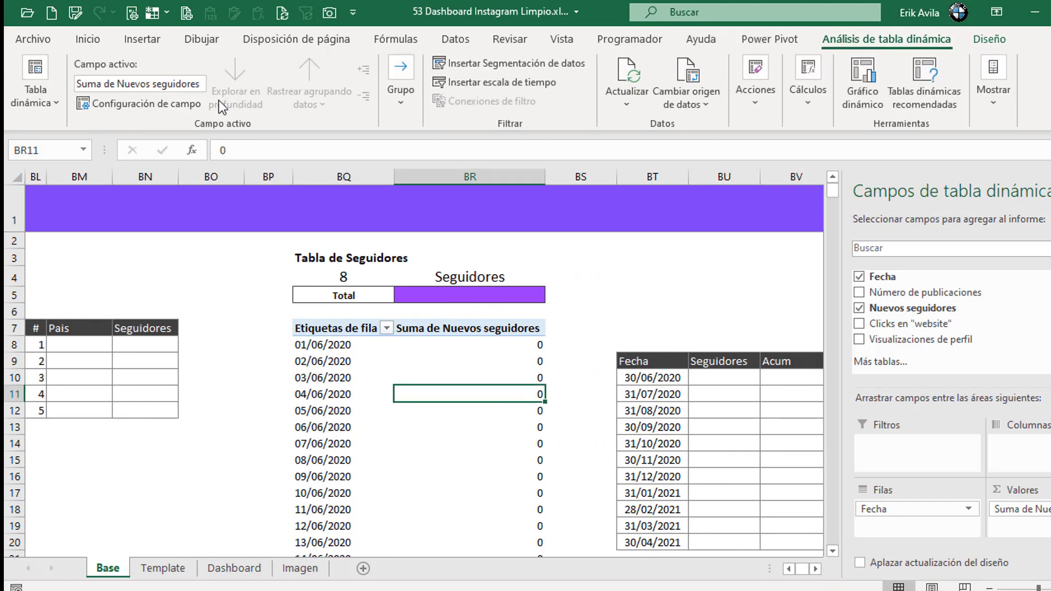
click(35, 91)
click(71, 160)
click(639, 306)
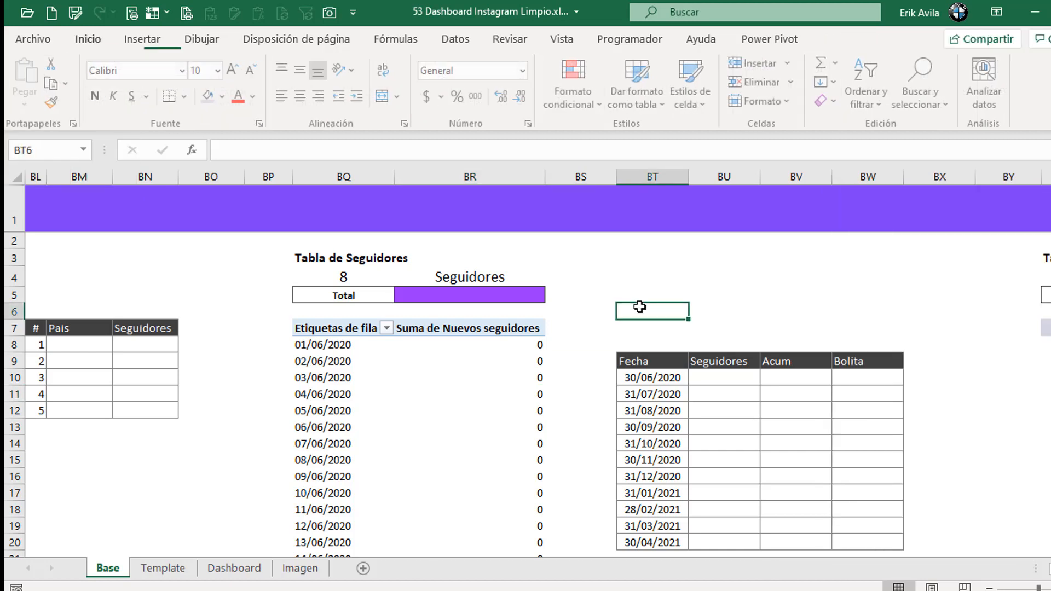
- Look over the Tabla Sexo section numbered 9 and the Sexo, Seguidores and % table beside it
key(Right)
key(Right)
key(Right)
key(Right)
key(Right)
key(Right)
key(Right)
key(Right)
key(Right)
key(Right)
key(Right)
key(Right)
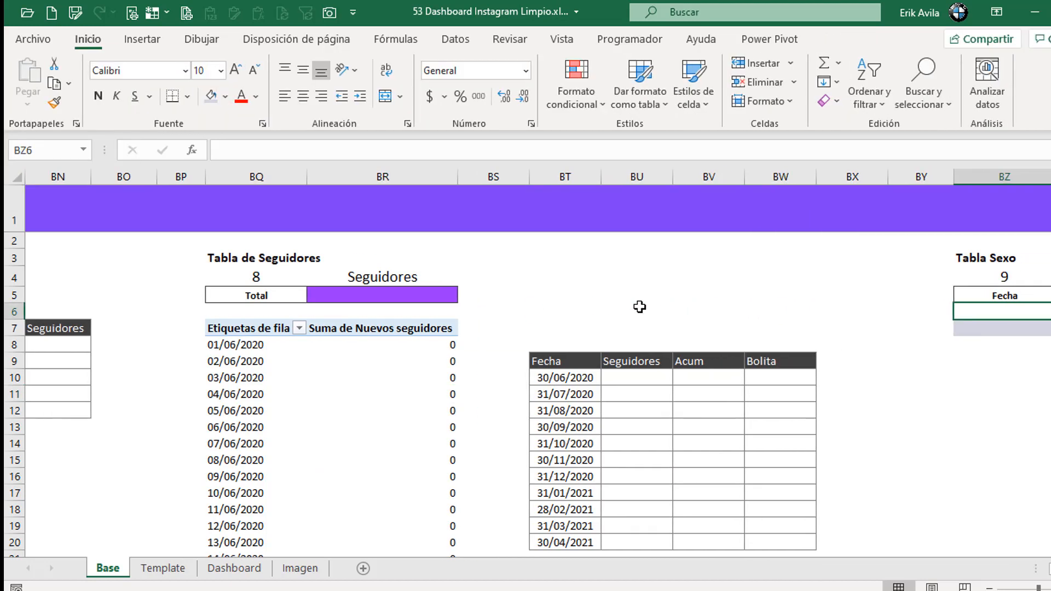
key(Left)
key(Left)
key(Left)
key(Left)
key(Left)
key(Left)
key(Left)
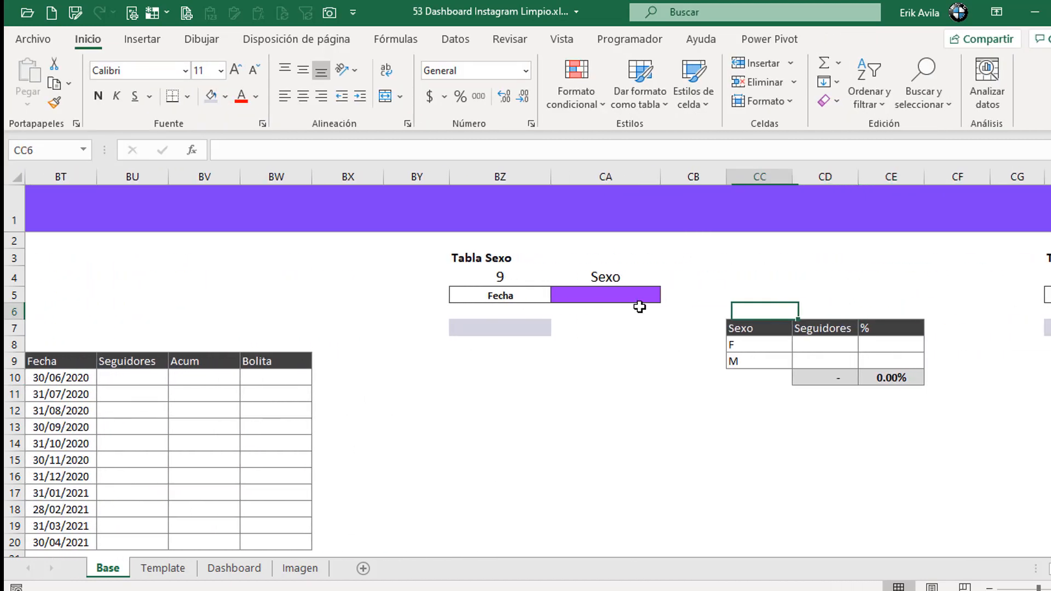
key(Up)
key(Left)
key(Left)
key(Left)
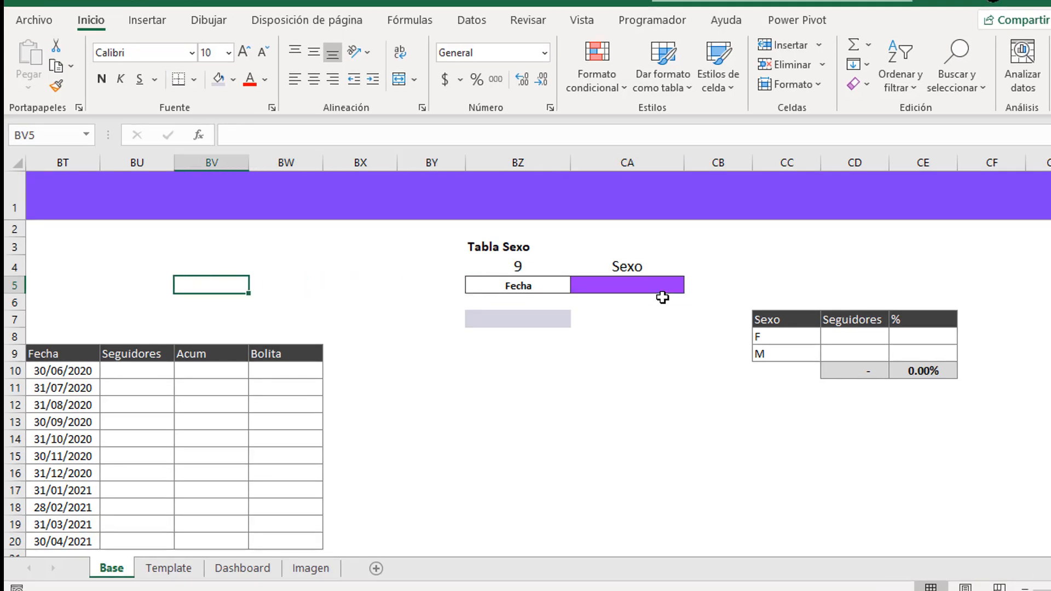
- Create a pivot table from the full Tabla Sexo source table at cell BZ7 of the existing Base sheet
key(Left)
key(Left)
key(Left)
key(Left)
key(Left)
key(Left)
key(Left)
key(Left)
key(Left)
key(Left)
key(Left)
key(Left)
key(Left)
key(Left)
key(Left)
key(Left)
key(Left)
key(Left)
key(Left)
key(Left)
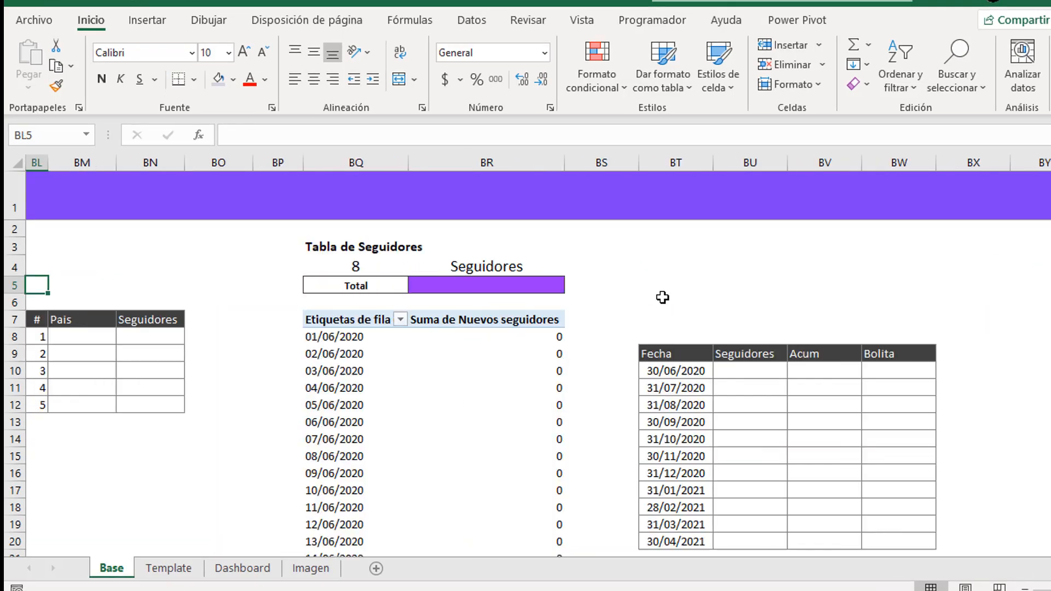
key(Left)
key(Left)
key(Left)
key(Left)
key(Left)
key(Left)
key(Left)
key(Left)
key(Left)
key(Left)
key(Left)
key(Left)
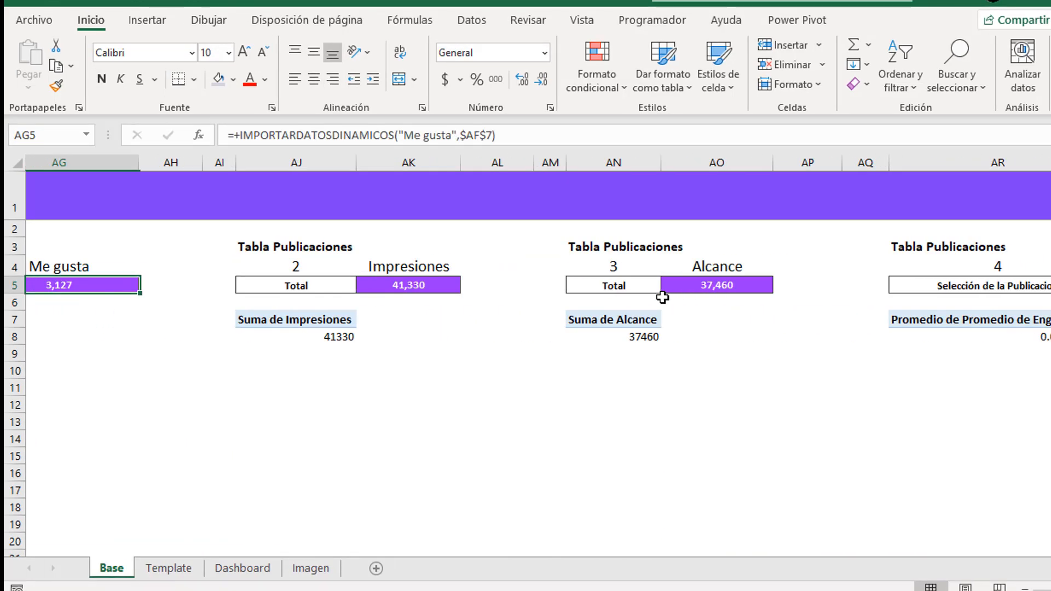
key(Left)
key(Left)
key(Left)
key(Left)
key(Left)
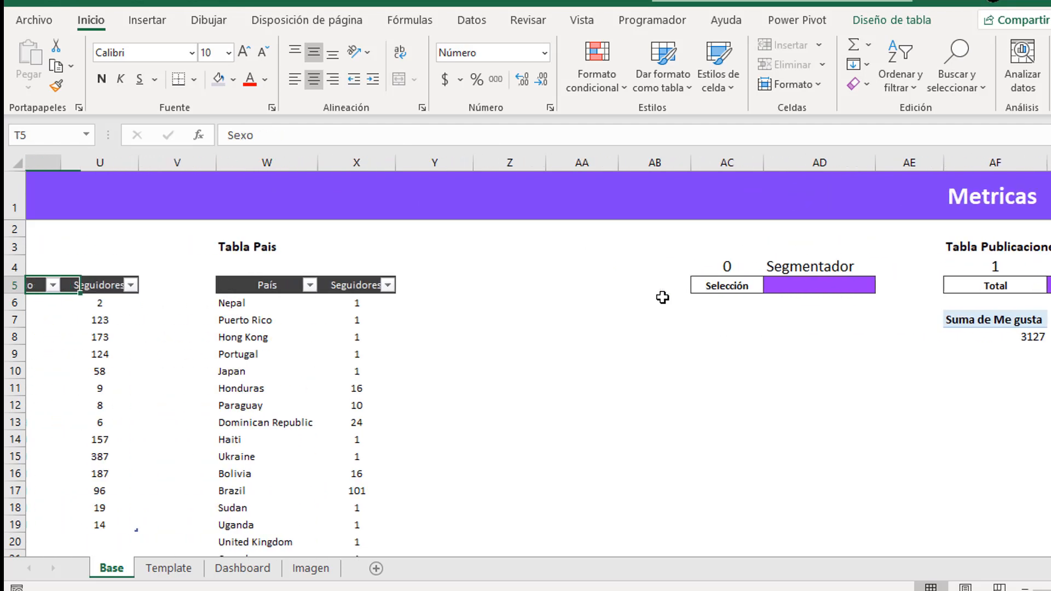
key(shift+Down)
key(shift+Down)
key(shift+Down)
key(shift+Down)
key(shift+Down)
key(shift+Down)
key(shift+Down)
key(shift+Down)
key(shift+Down)
key(shift+Down)
key(shift+Down)
key(shift+Down)
key(shift+Down)
key(shift+Down)
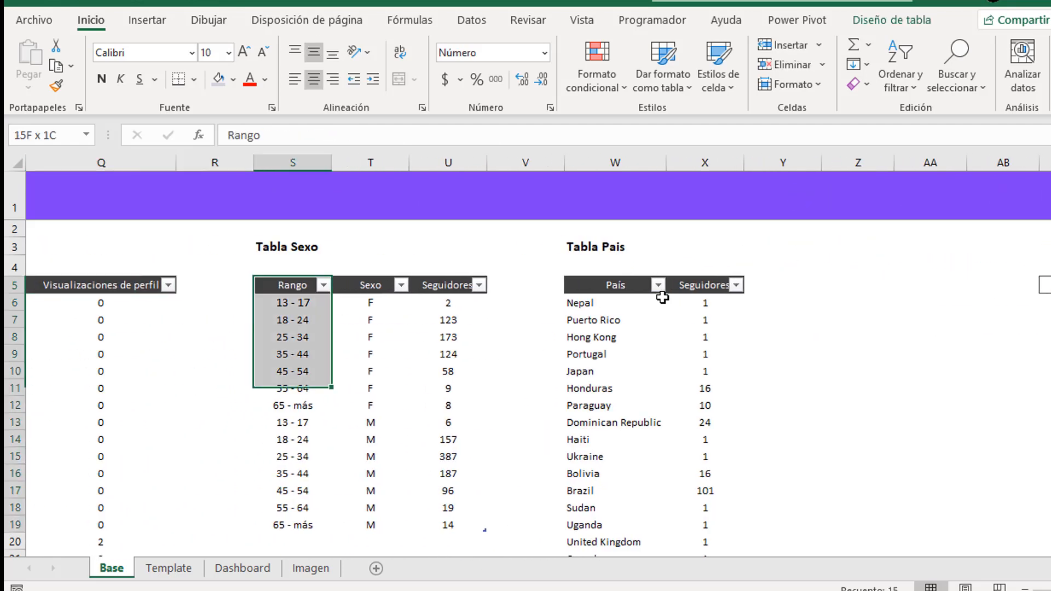
key(shift+Right)
key(shift+Right)
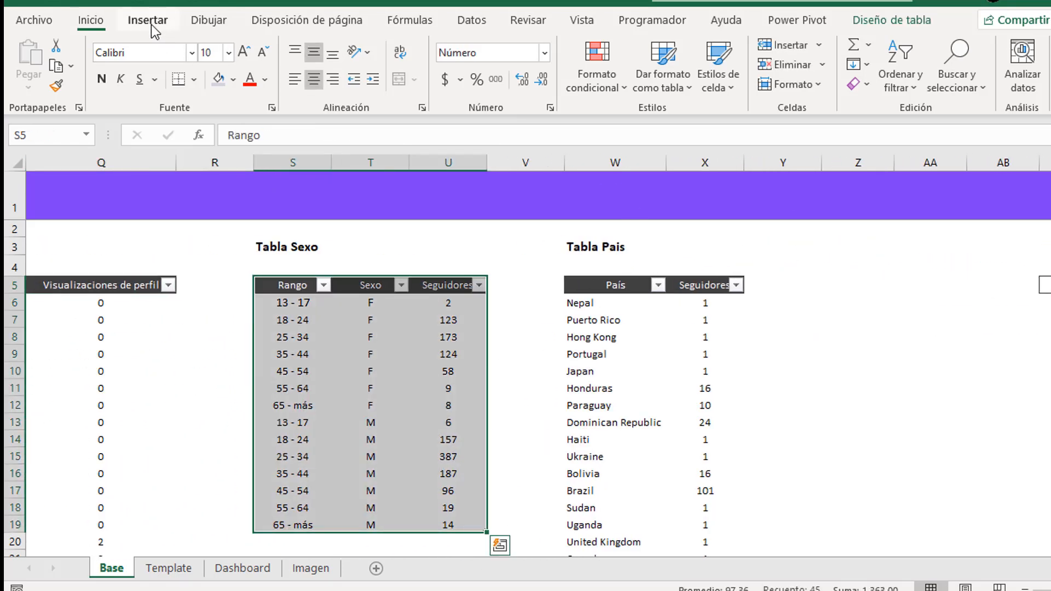
click(148, 22)
click(51, 78)
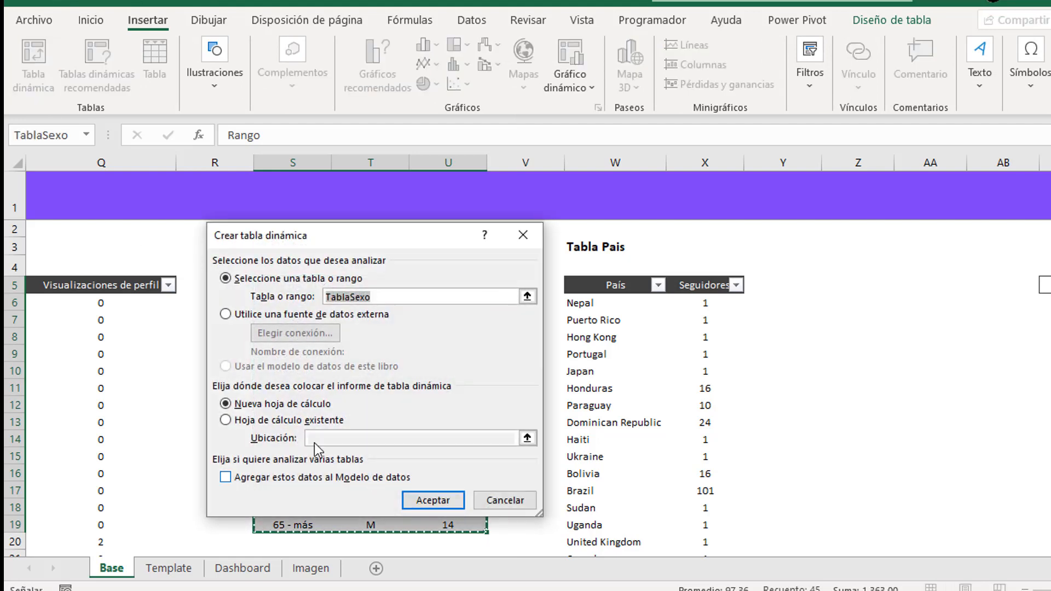
click(259, 420)
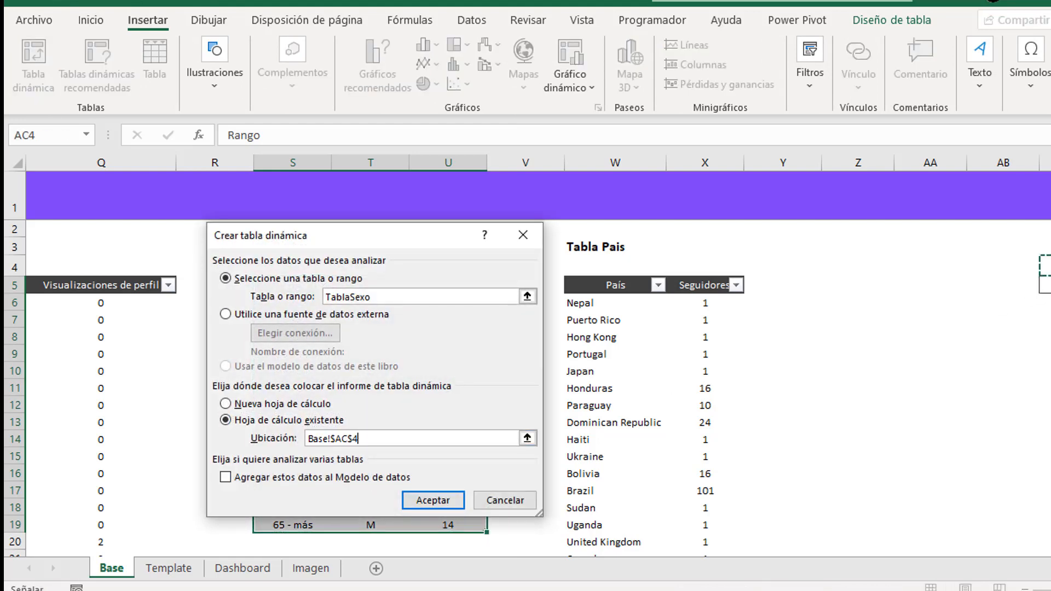
key(ctrl+Right)
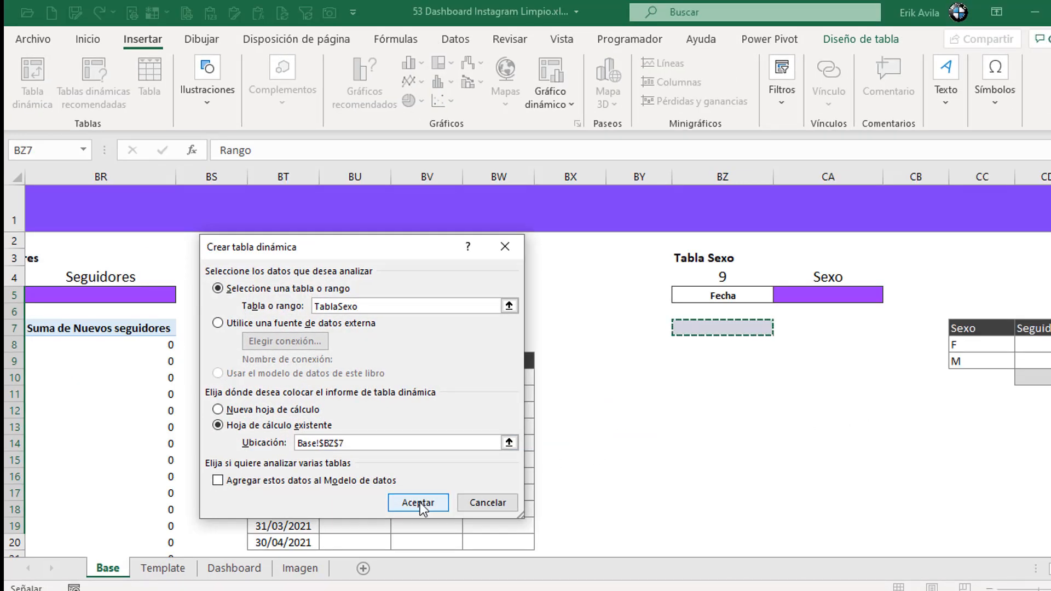
click(419, 503)
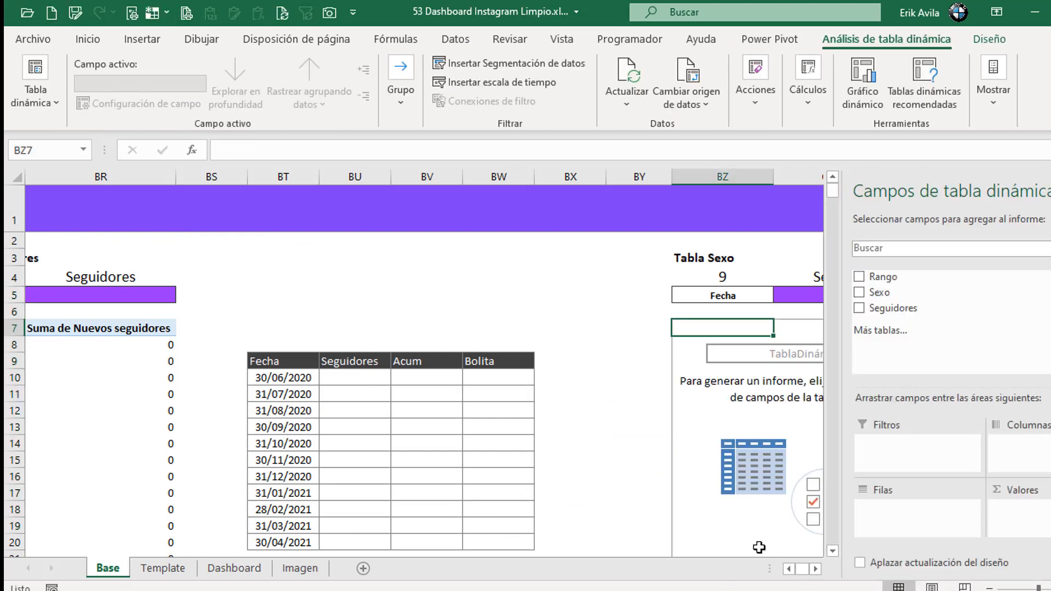
- Name the new pivot table under the Sexo header TD09
click(818, 568)
click(818, 568)
click(818, 569)
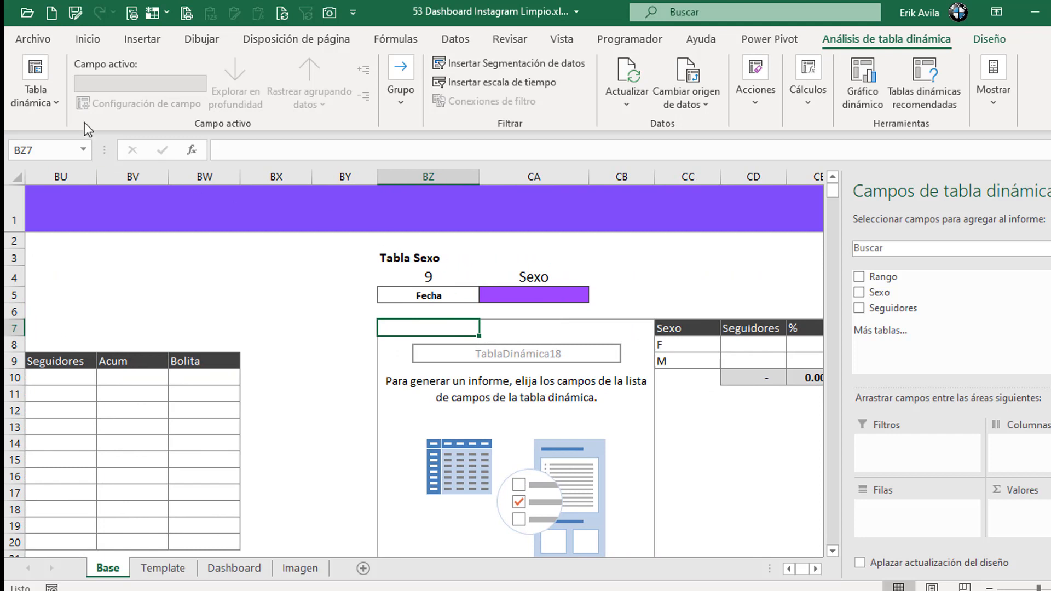
click(60, 108)
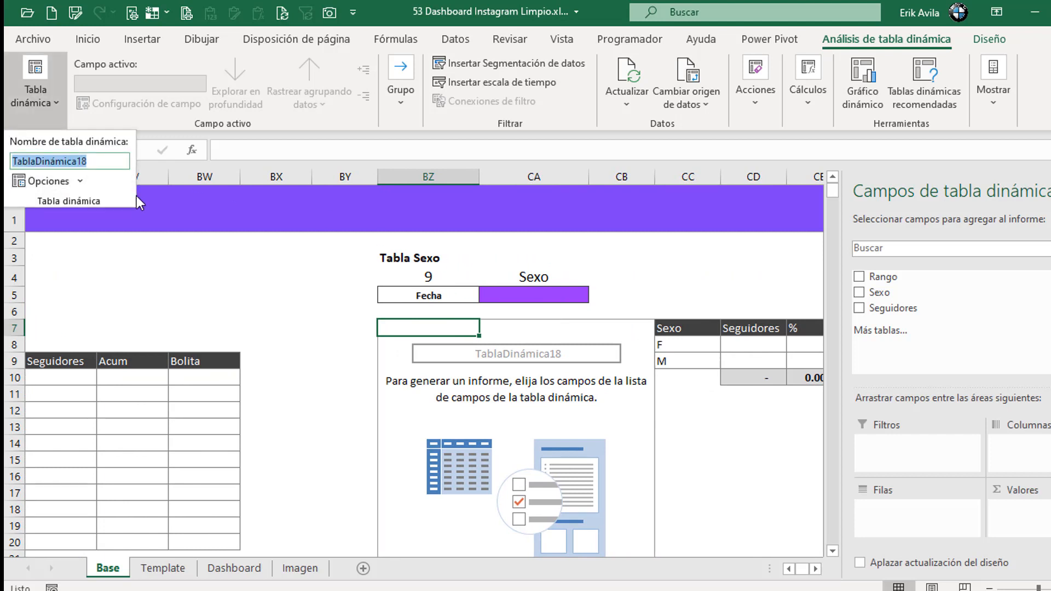
text(TSexo)
key(Return)
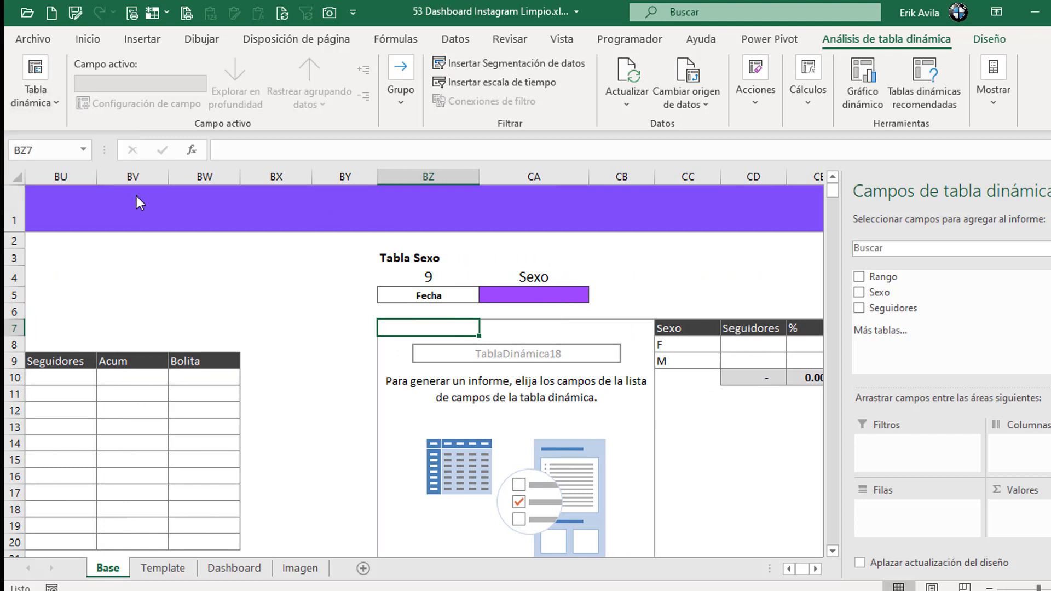
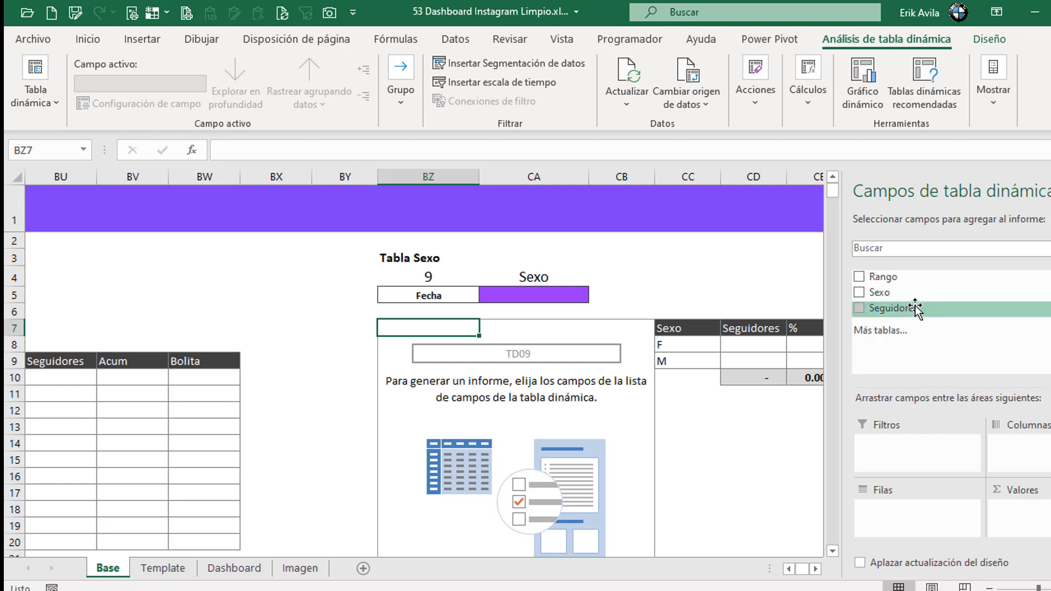
- Set up the TD09 pivot table with Sexo as rows and the sum of Seguidores as values
drag(936, 300, 912, 506)
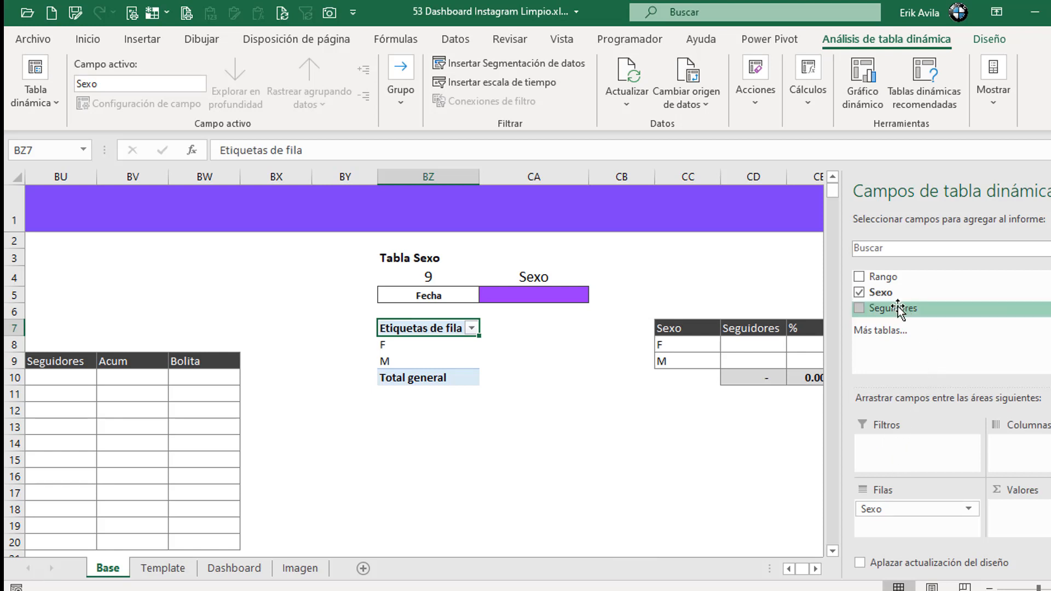
drag(898, 309, 1043, 496)
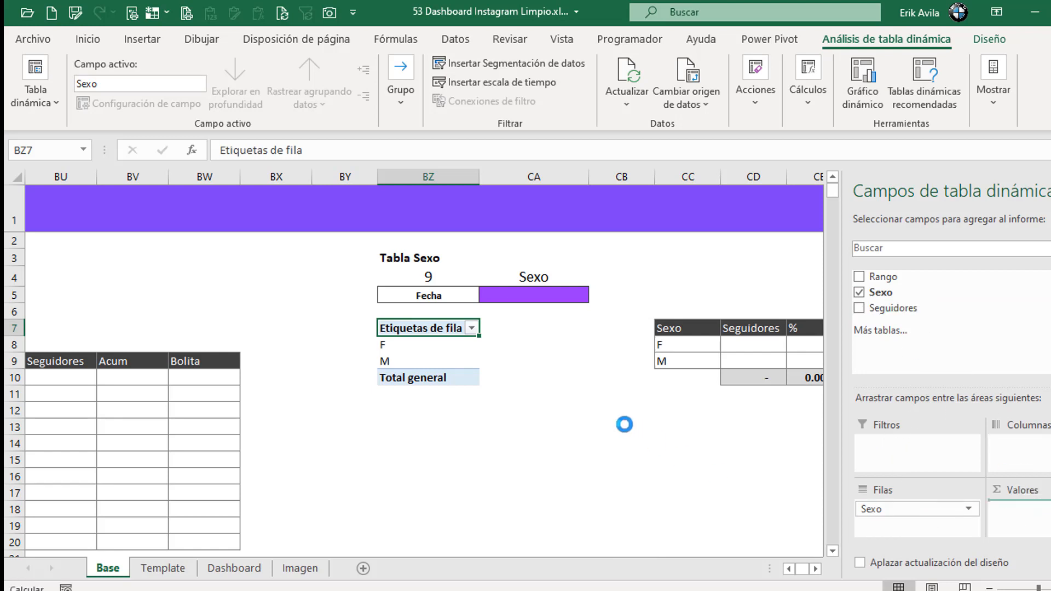
click(584, 412)
click(574, 378)
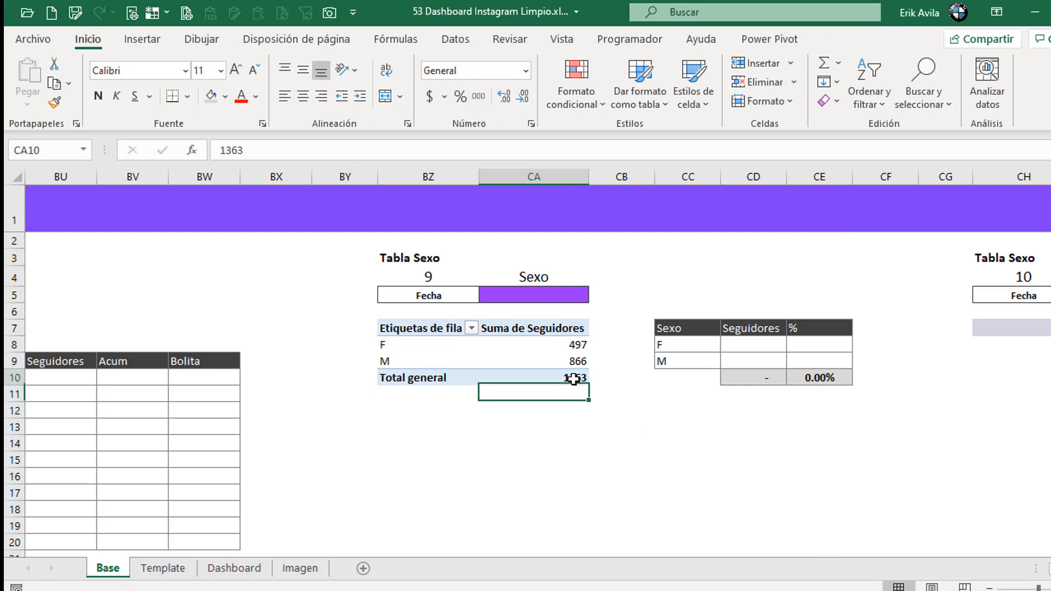
- Look over the Edad and Publicaciones sections that follow the Sexo tables
click(712, 472)
click(935, 402)
key(Right)
key(Right)
key(Right)
key(Right)
key(Right)
key(Right)
key(Right)
key(Right)
key(Right)
key(Right)
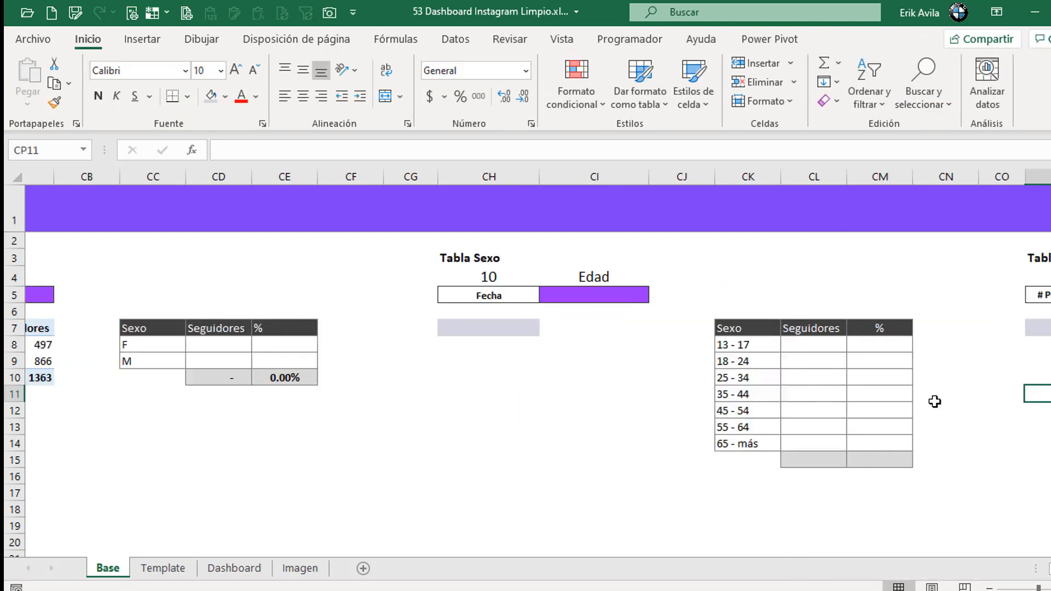
key(Left)
key(Left)
key(Left)
key(Left)
key(Left)
key(Left)
key(Left)
key(Left)
key(Left)
key(Left)
key(Left)
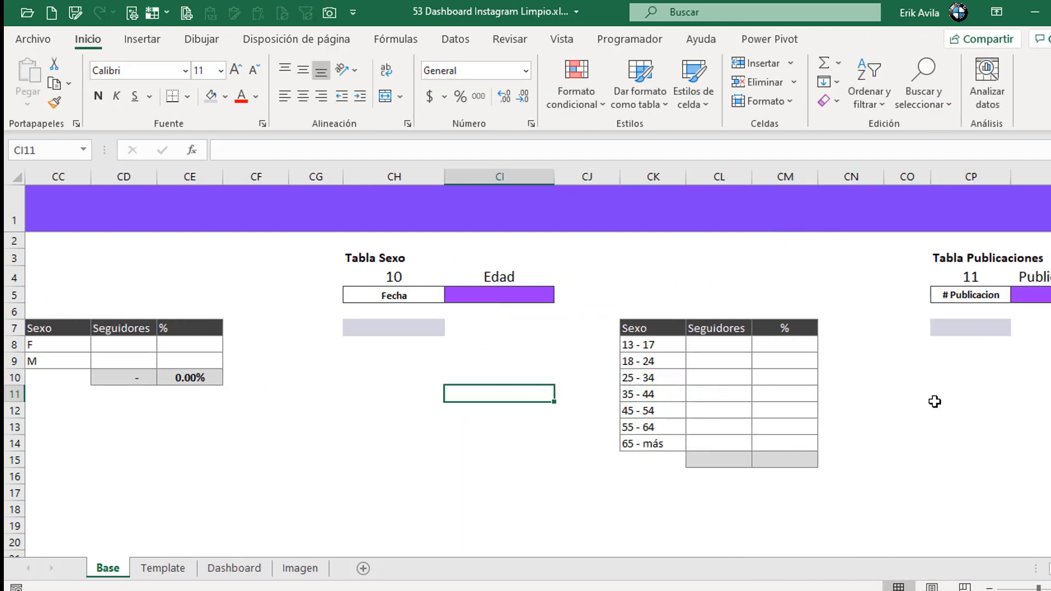
- Copy the entire Sexo pivot table and paste it at cell CH7 under the Edad header
key(Left)
key(Left)
key(Left)
key(Left)
key(Left)
key(Left)
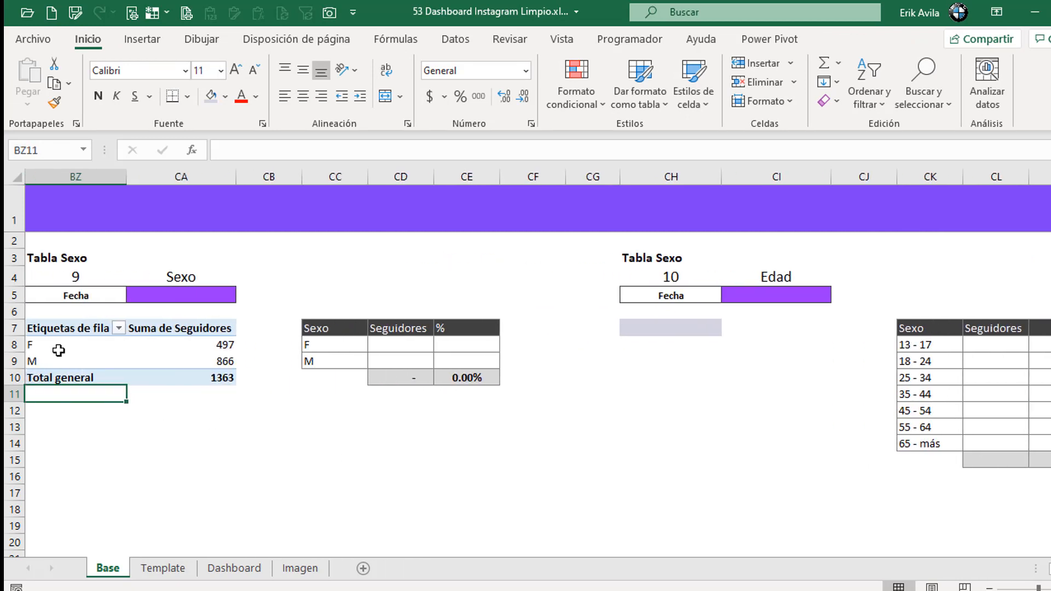
drag(82, 329, 181, 378)
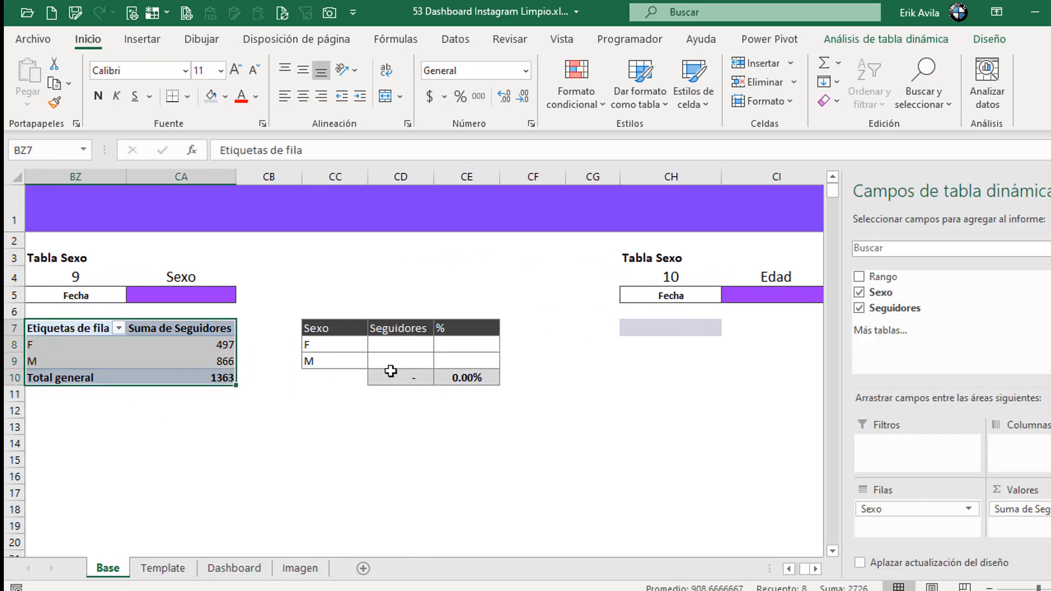
key(ctrl+c)
click(626, 328)
key(ctrl+v)
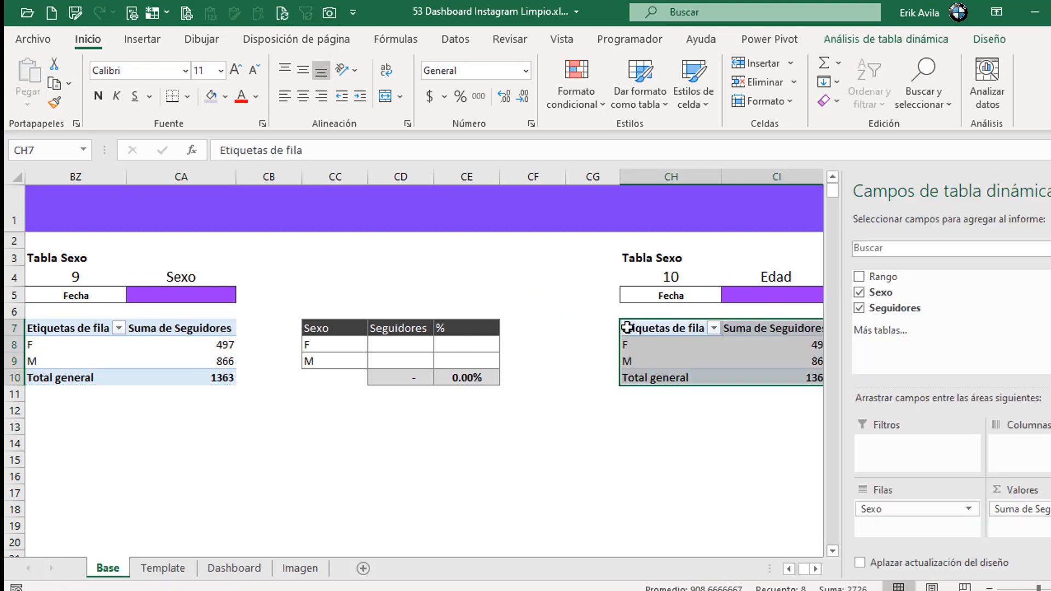
- Name the pasted pivot table under the Edad header TD10
click(646, 335)
click(935, 42)
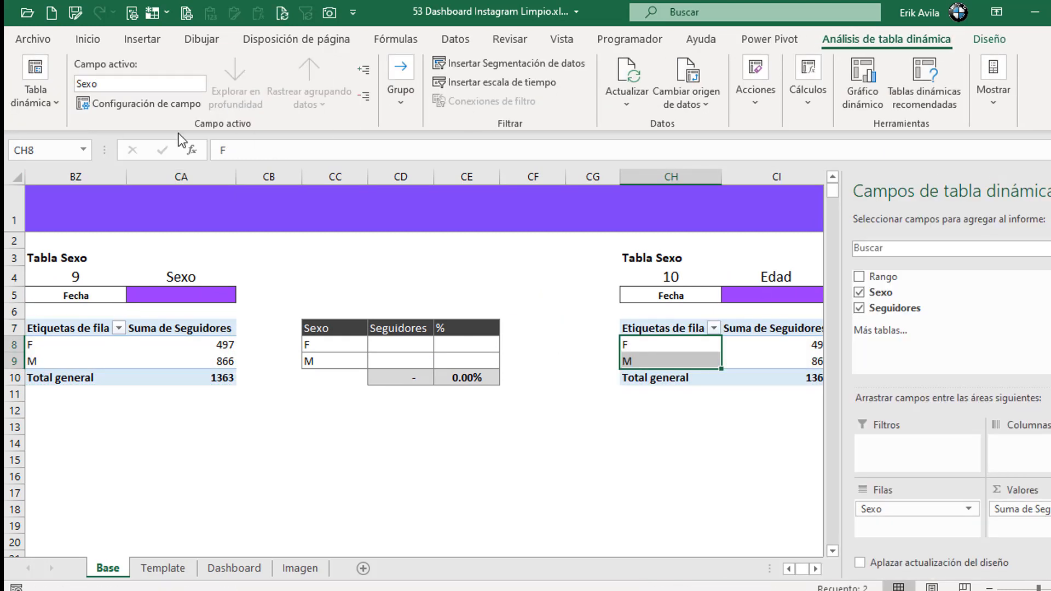
click(52, 117)
click(72, 161)
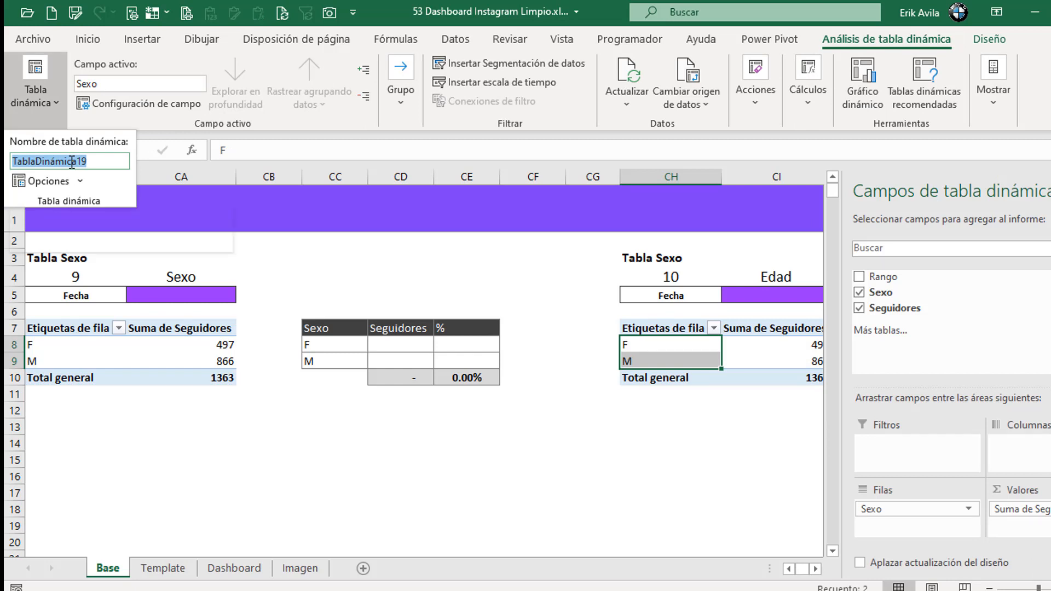
text(TD10)
key(Return)
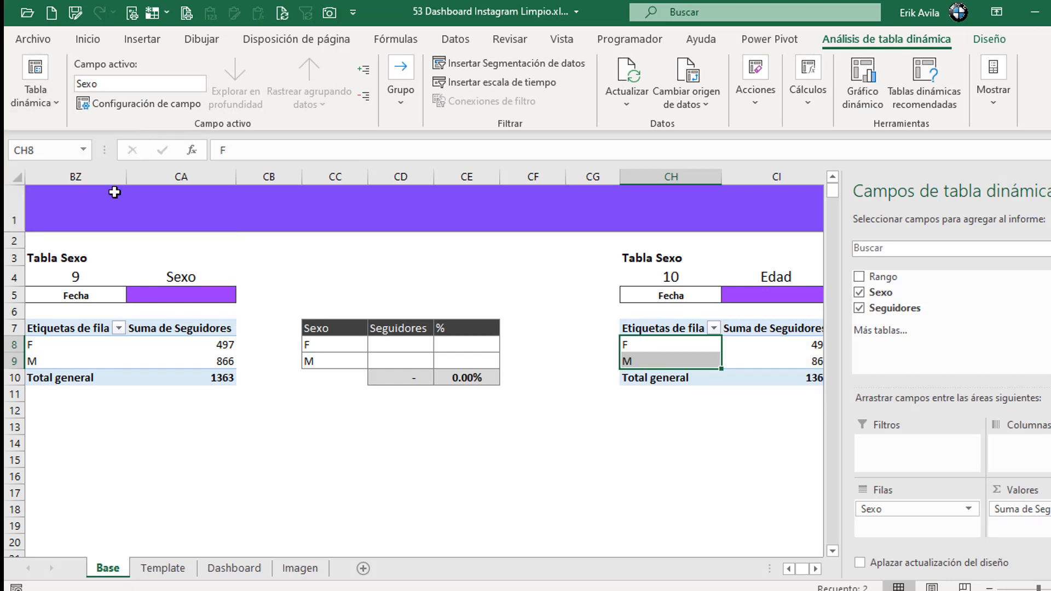
- Replace Sexo with Rango as the row field of the Edad pivot table
click(765, 355)
drag(704, 359, 703, 346)
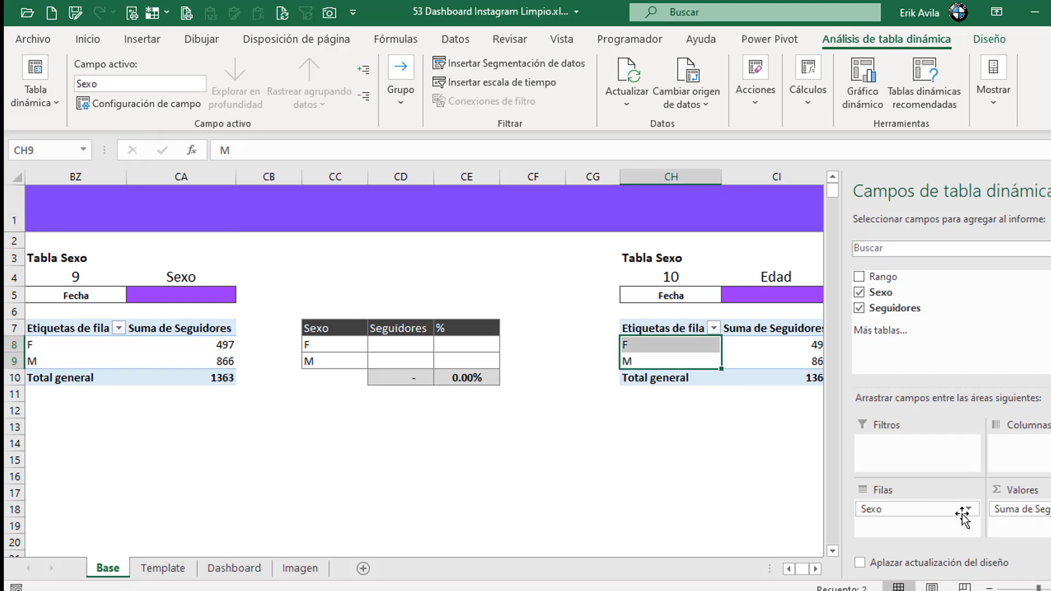
drag(941, 513, 918, 510)
click(821, 567)
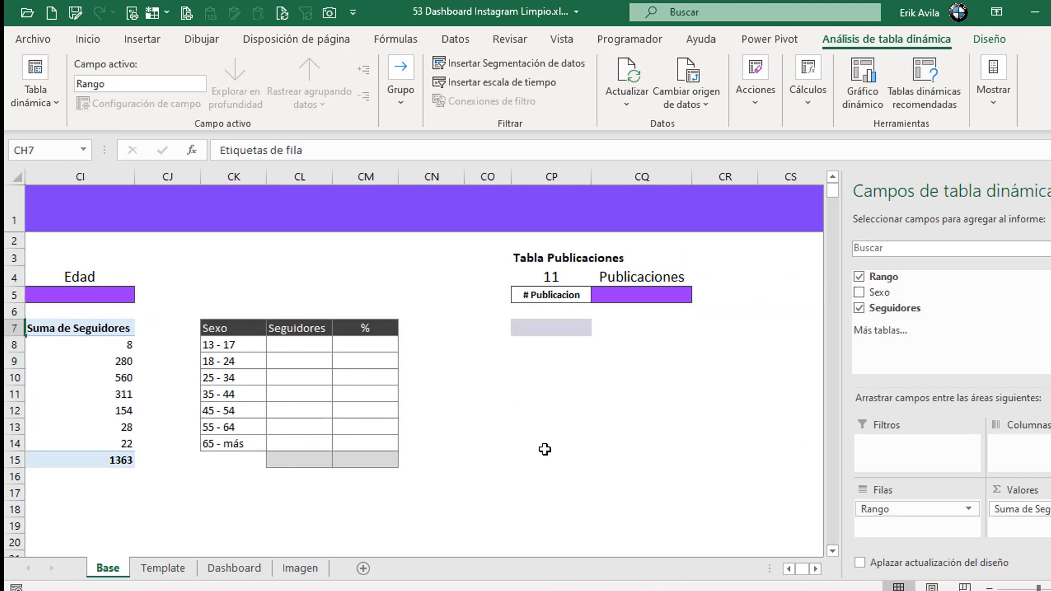
- Copy the Publicacion pivot table of section 5, starting at AX7, and paste it at cell CP7 under the section 11 Publicaciones header
click(545, 444)
click(551, 259)
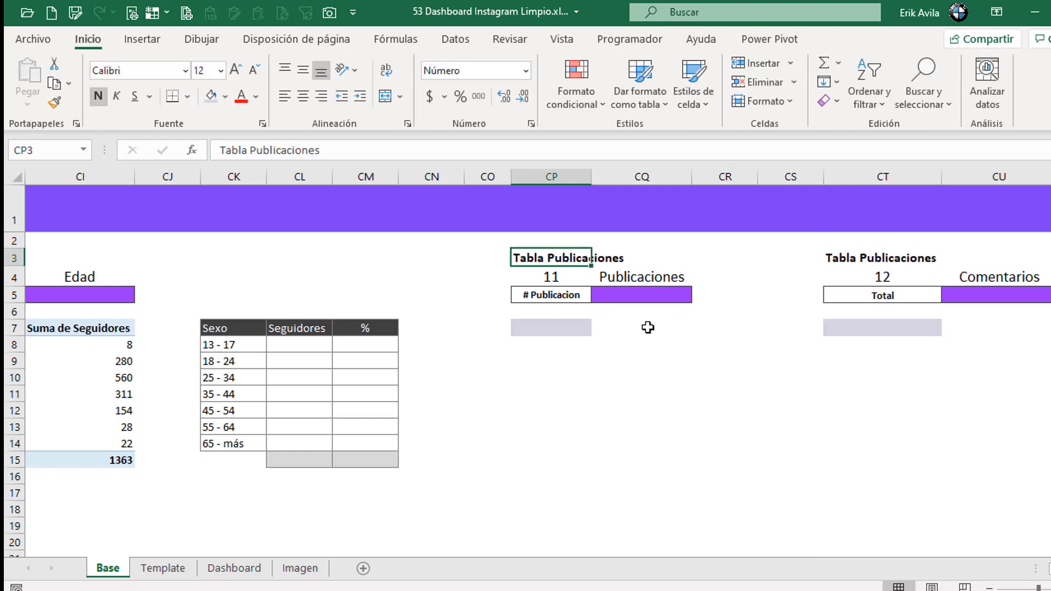
key(Left)
key(Left)
key(Left)
key(Left)
key(Left)
key(Left)
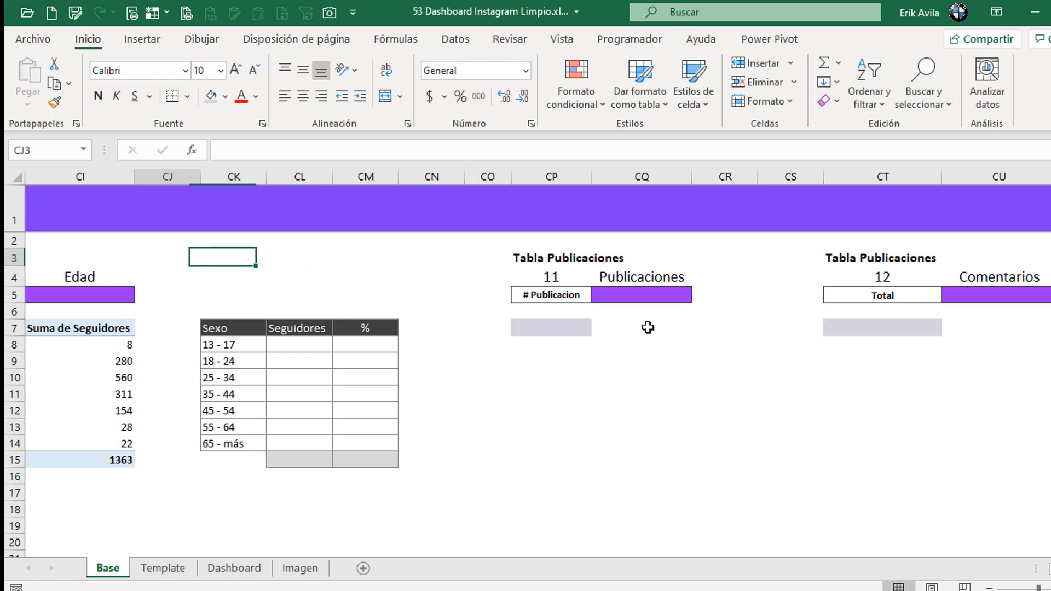
key(Left)
key(Left)
key(Left)
key(Left)
key(Left)
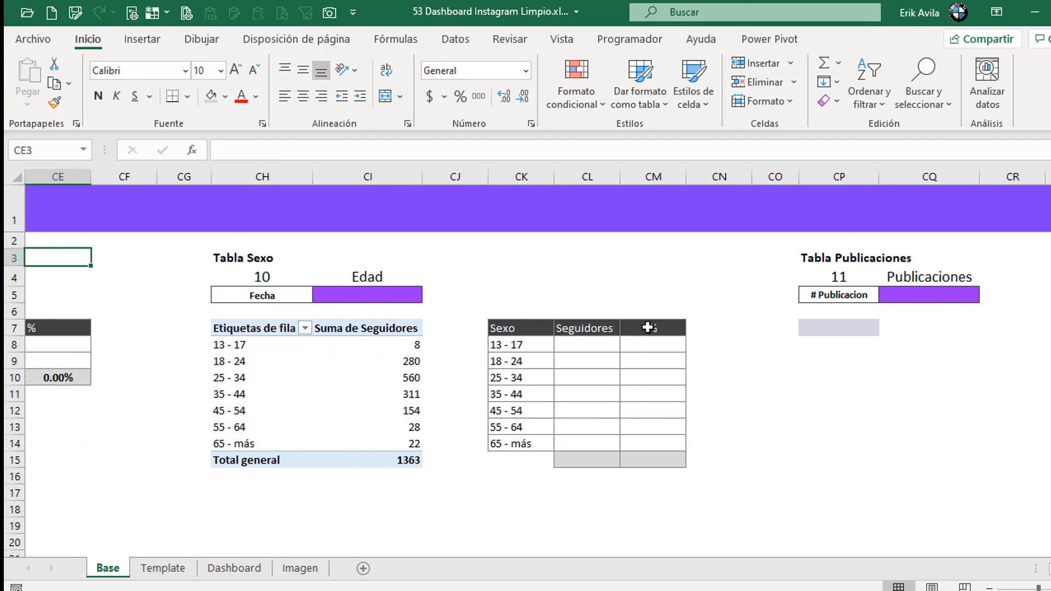
key(Left)
key(Left)
key(Left)
key(Left)
key(Left)
key(Left)
key(Left)
key(Left)
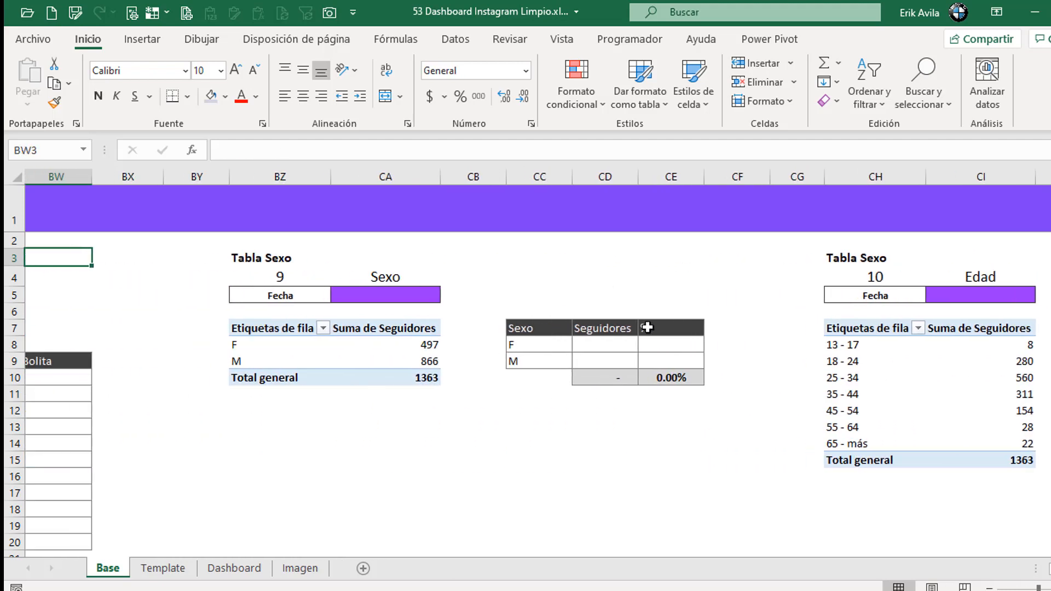
key(Left)
key(Left)
key(Left)
key(Left)
key(Left)
key(Left)
key(Left)
key(Left)
key(Left)
key(Left)
key(Left)
key(Left)
key(Left)
key(Left)
key(Left)
key(Left)
key(Left)
key(Left)
key(Left)
key(Left)
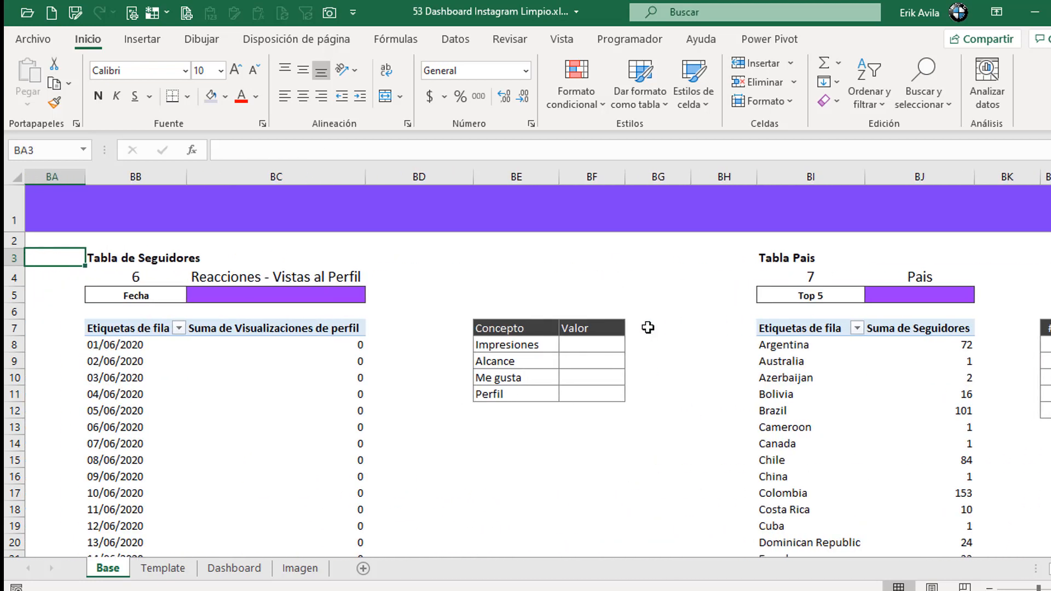
key(Left)
key(Left)
key(Left)
key(Left)
key(Left)
key(Down)
key(Down)
key(Down)
key(Down)
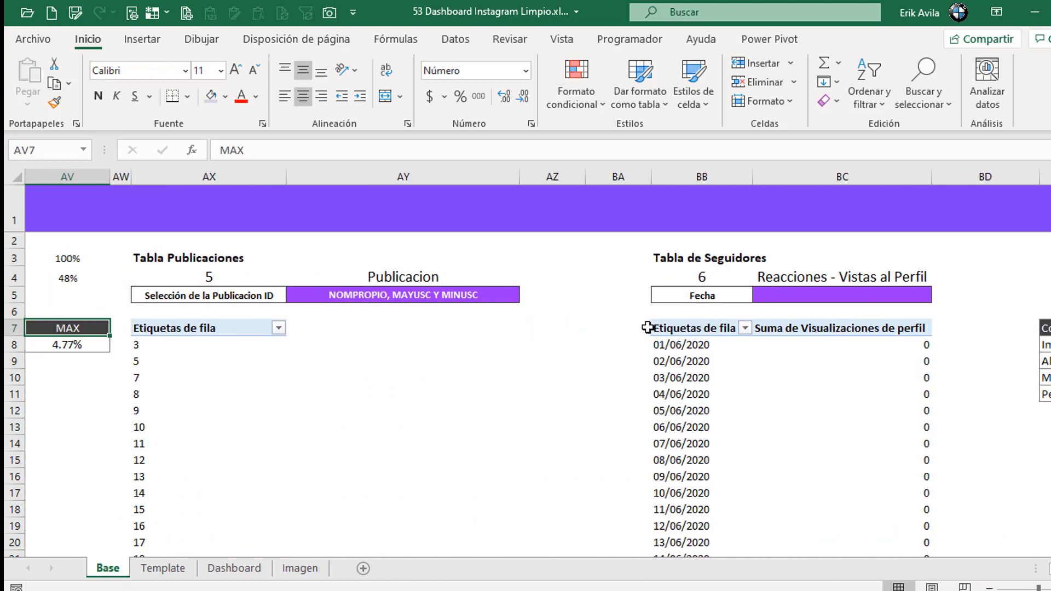
key(Right)
key(Right)
key(Right)
key(Left)
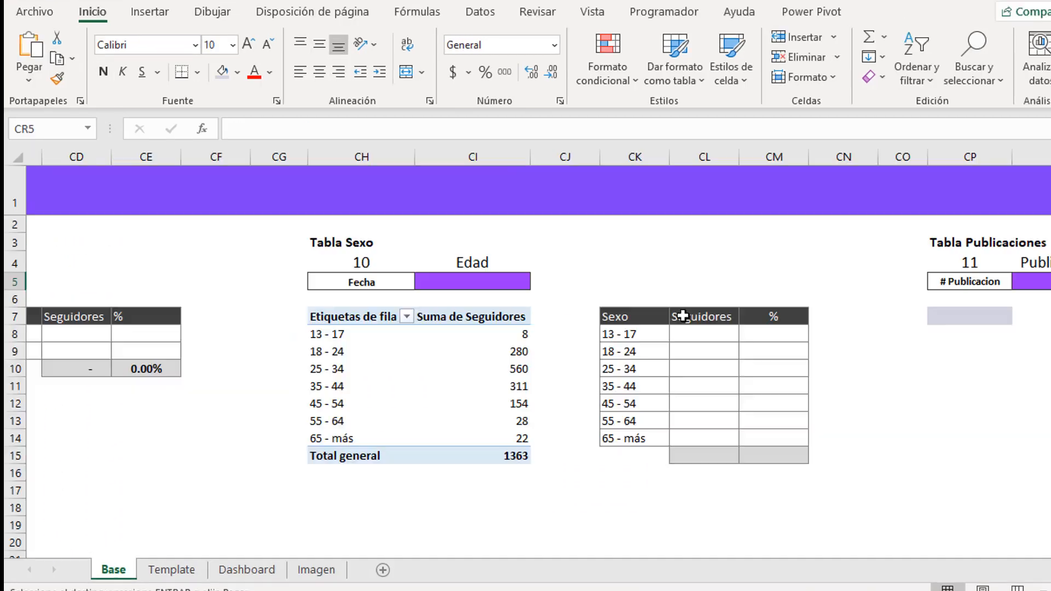
key(Right)
key(Right)
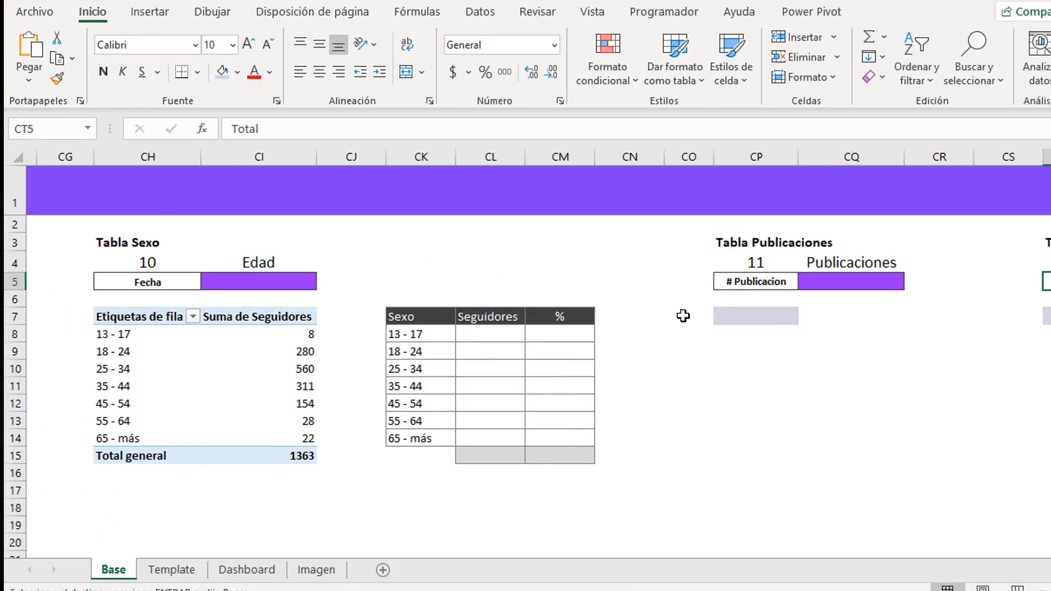
key(Right)
key(Left)
key(Left)
key(Left)
key(Left)
key(Down)
key(Down)
key(Left)
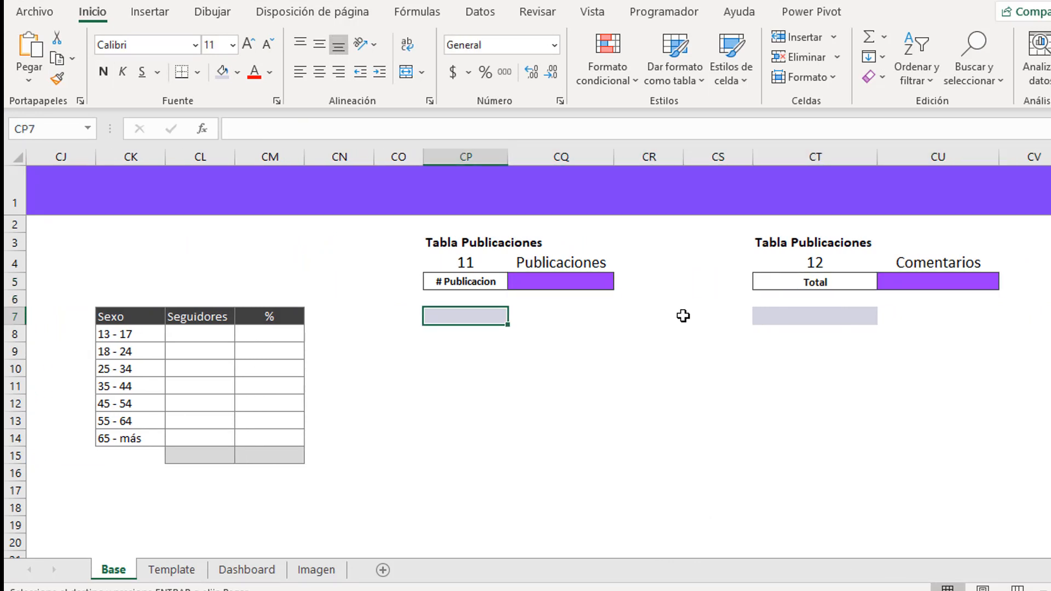
key(Return)
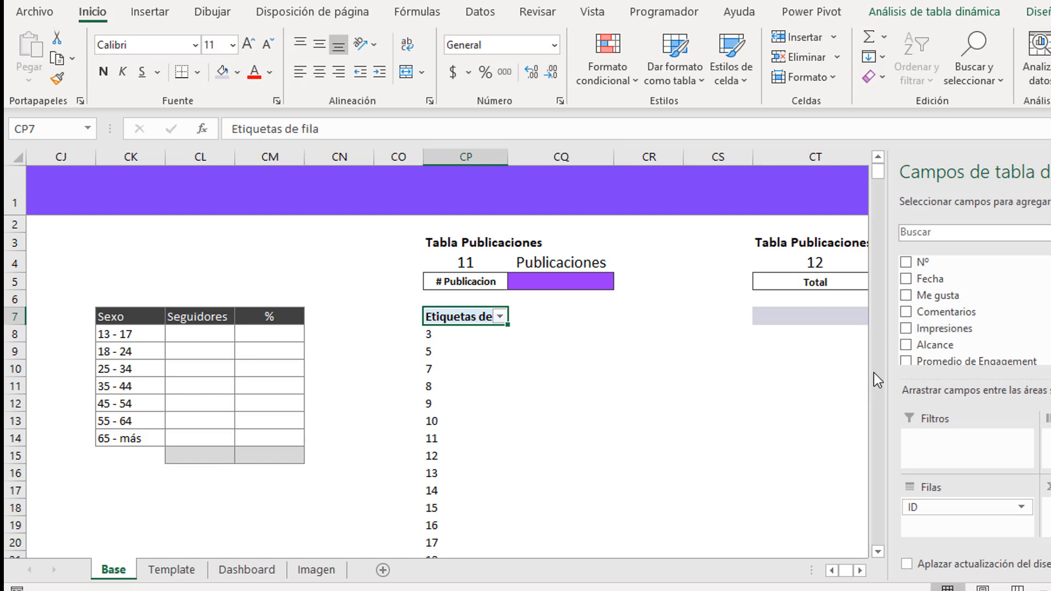
- Name the pasted pivot table under the Publicaciones header TD11
click(540, 364)
click(457, 322)
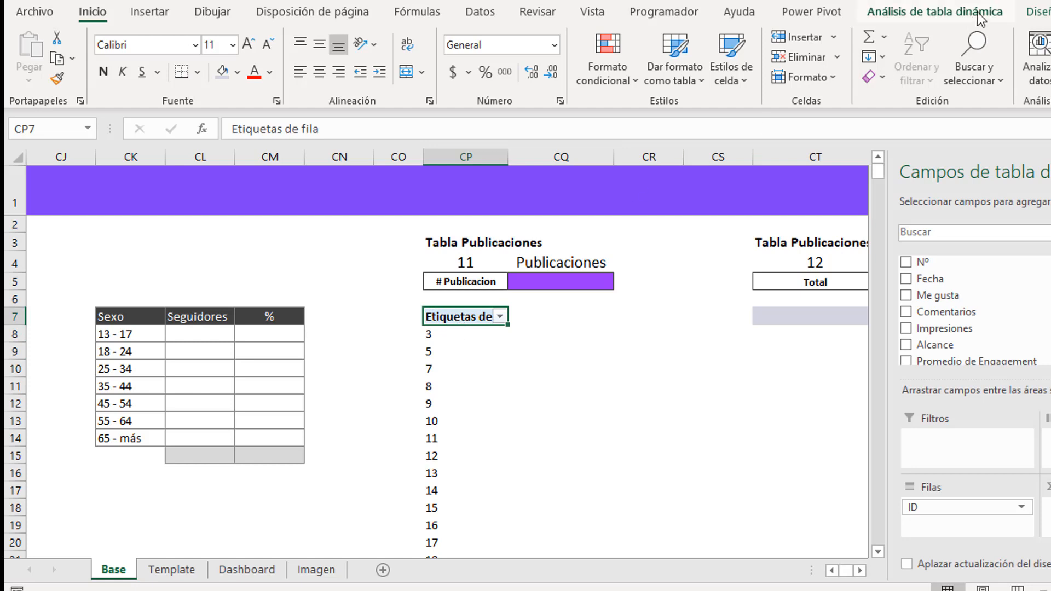
click(935, 11)
click(55, 76)
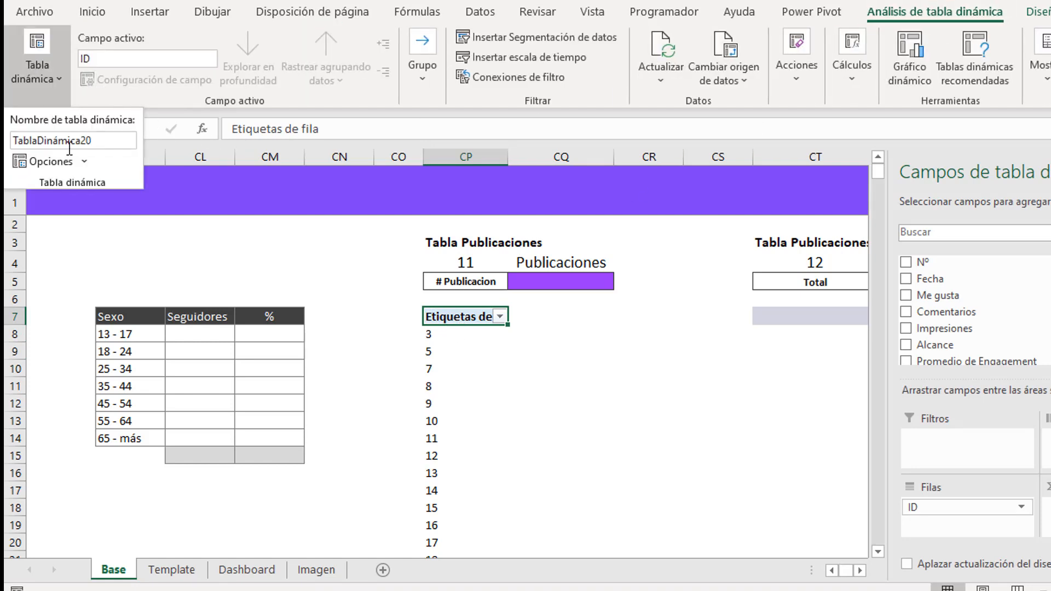
drag(12, 141, 80, 143)
text(TD11)
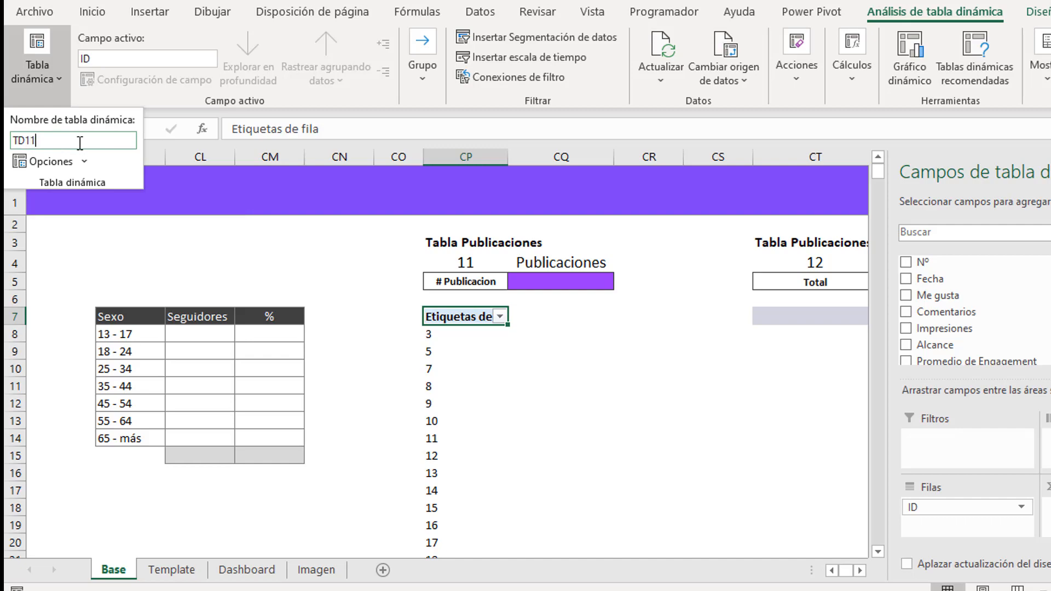
key(Return)
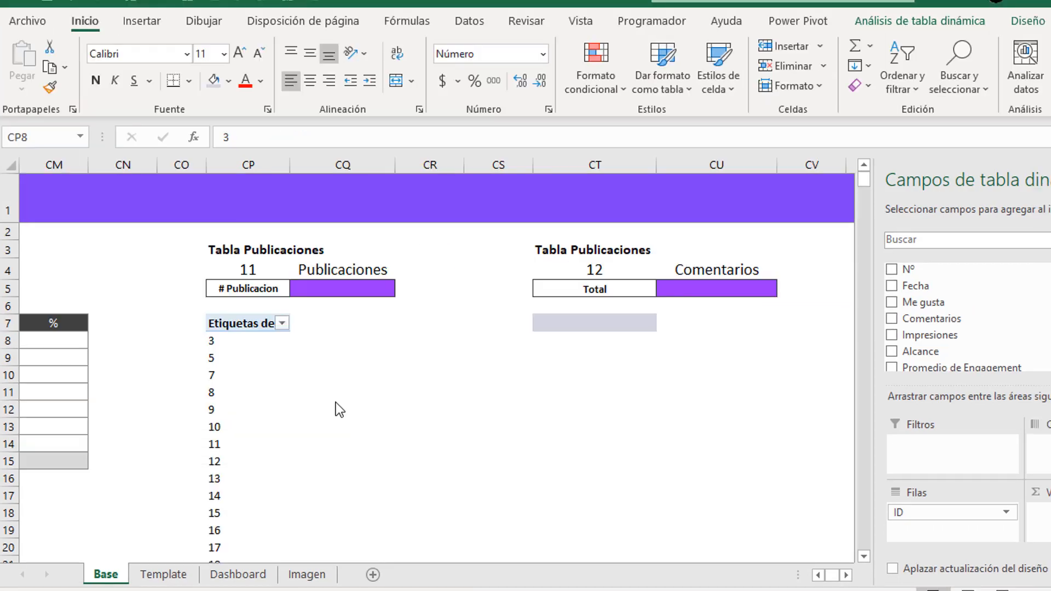
- Replace the ID row field with Nº in pivot table 11 for Publicaciones
click(252, 344)
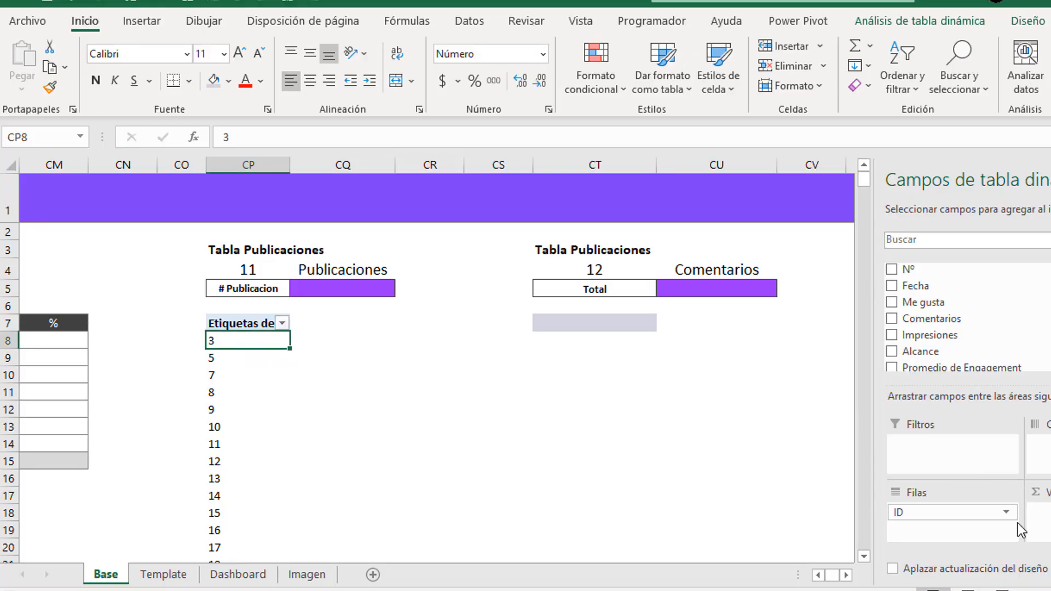
drag(985, 514, 785, 512)
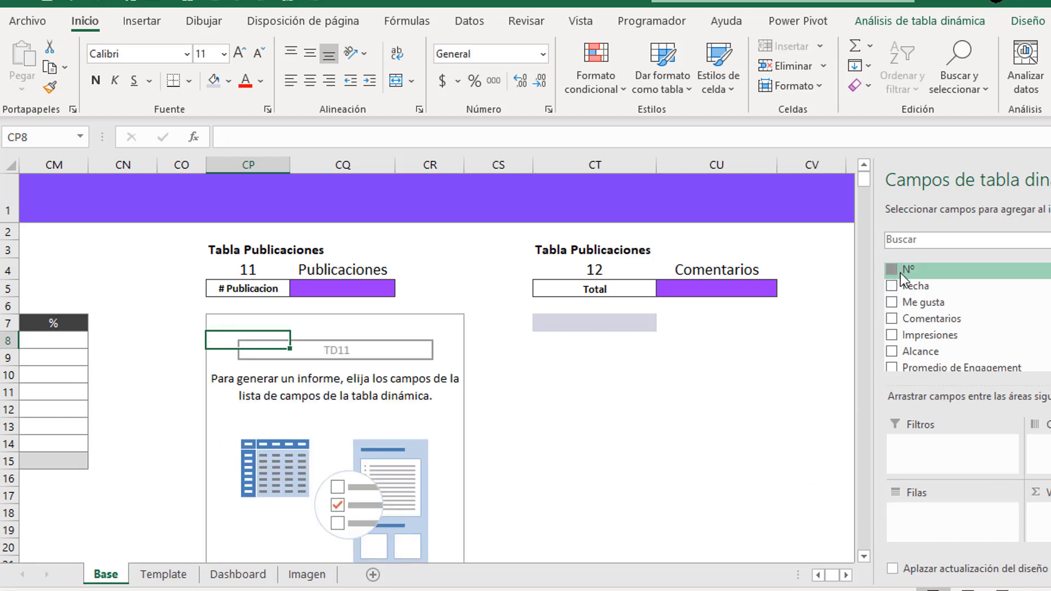
drag(901, 274, 941, 531)
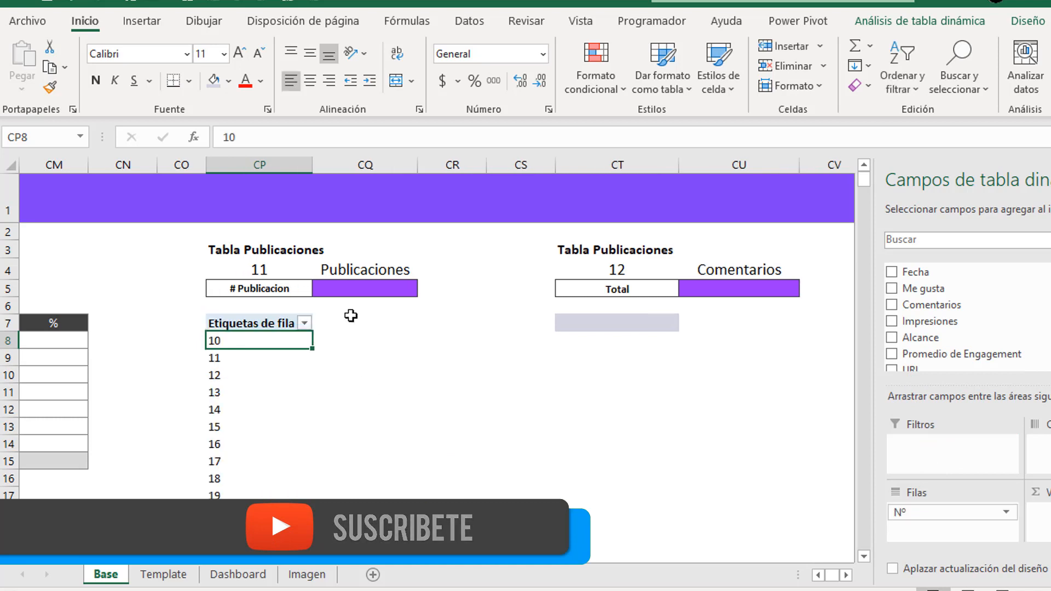
click(360, 294)
click(381, 405)
click(308, 378)
click(465, 359)
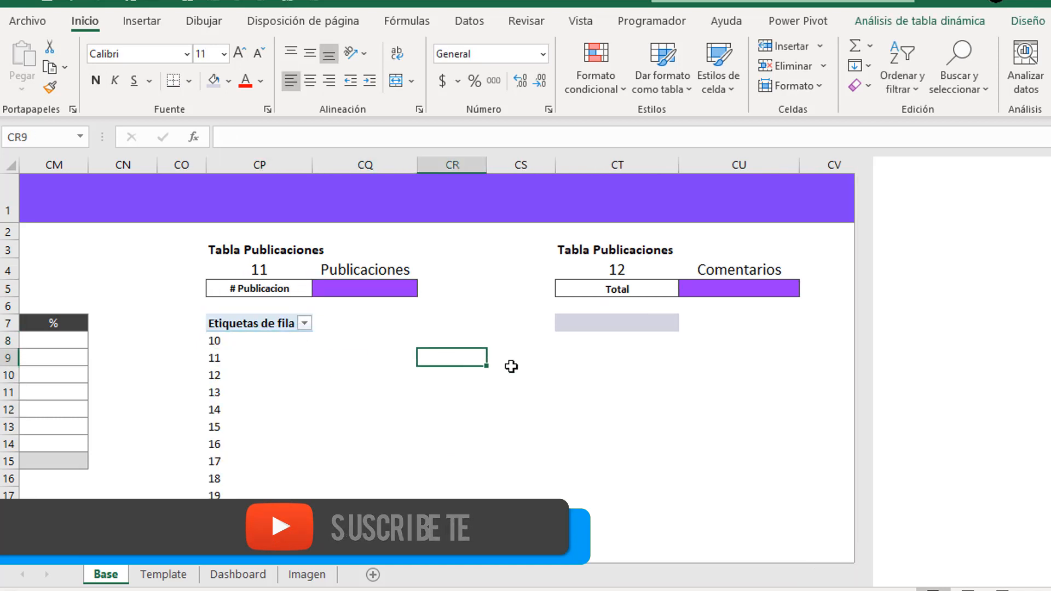
click(606, 376)
click(627, 339)
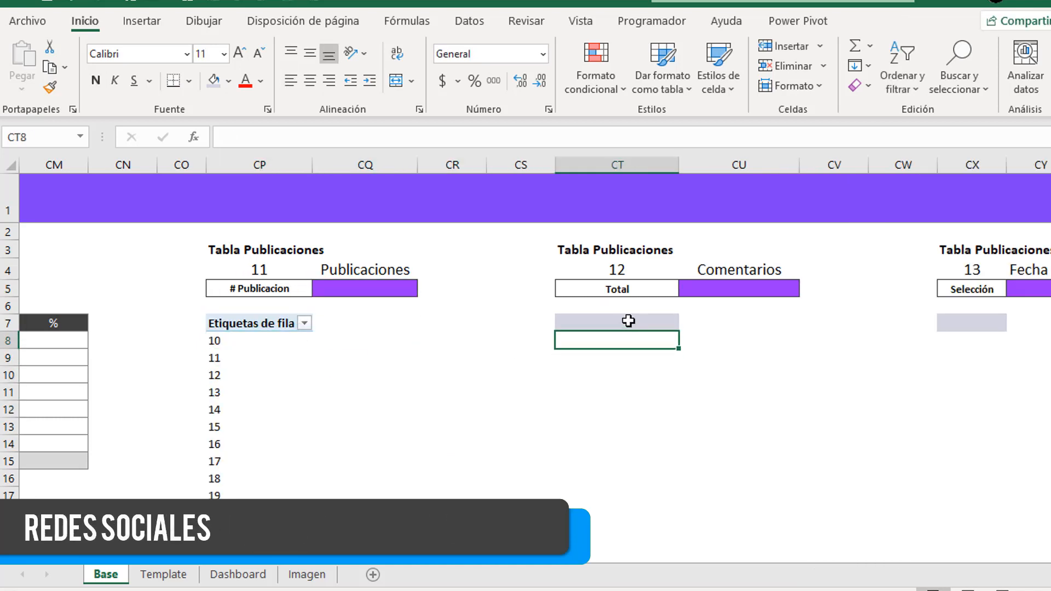
click(629, 320)
click(577, 270)
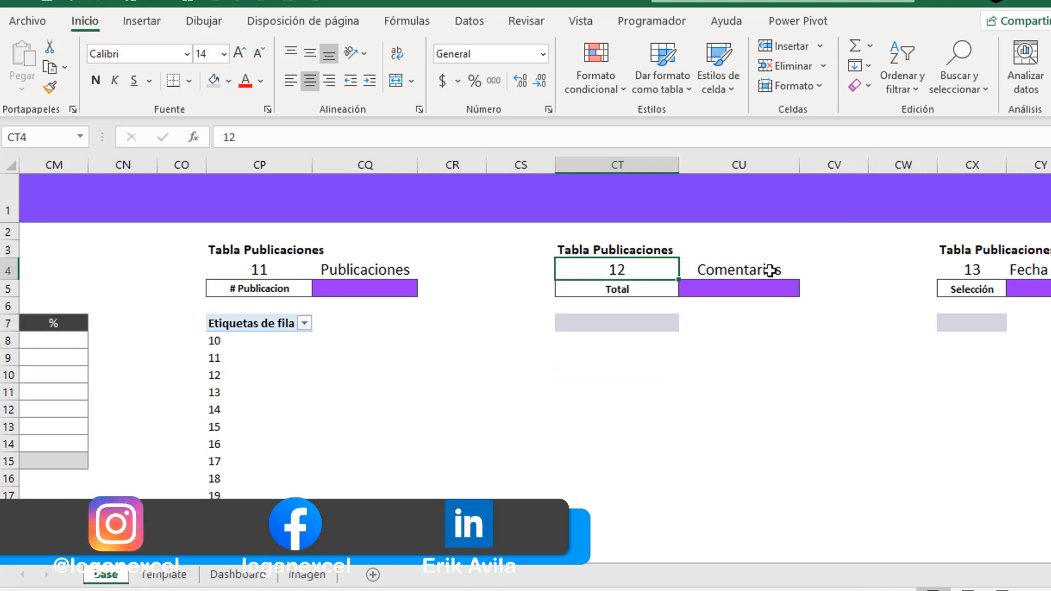
click(770, 270)
- Copy the whole Publicaciones pivot table and paste it at CT7 under the Comentarios block
click(260, 325)
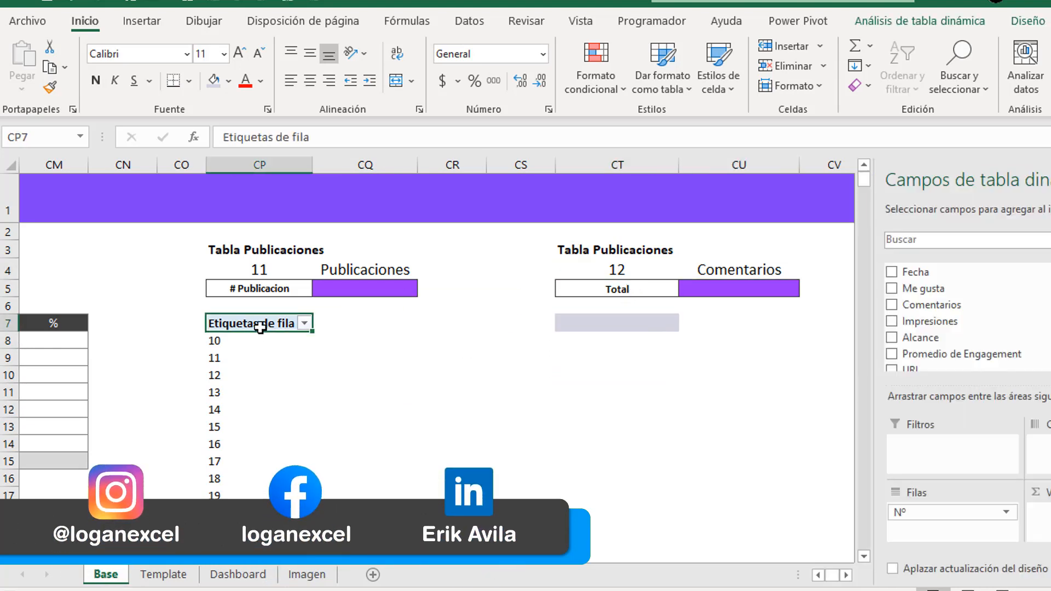
key(ctrl+shift+Down)
key(ctrl+c)
key(ctrl+Up)
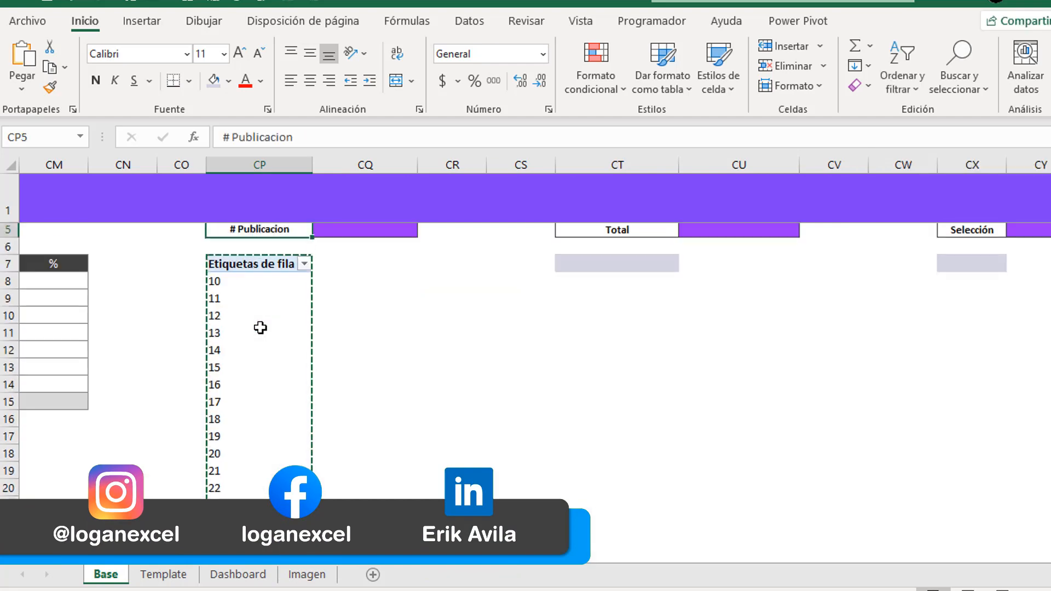
key(ctrl+Down)
key(Right)
scroll(500, 340, up, 1)
click(575, 324)
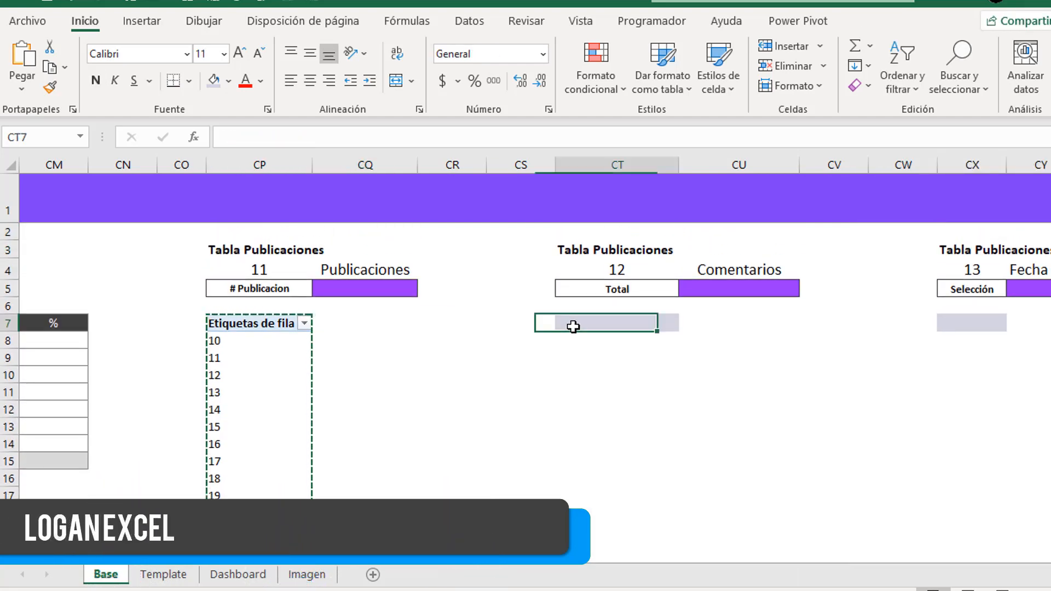
key(ctrl+v)
key(Escape)
- Remove Nº from the pasted Comentarios pivot table and add Comentarios as its summed value field
click(613, 350)
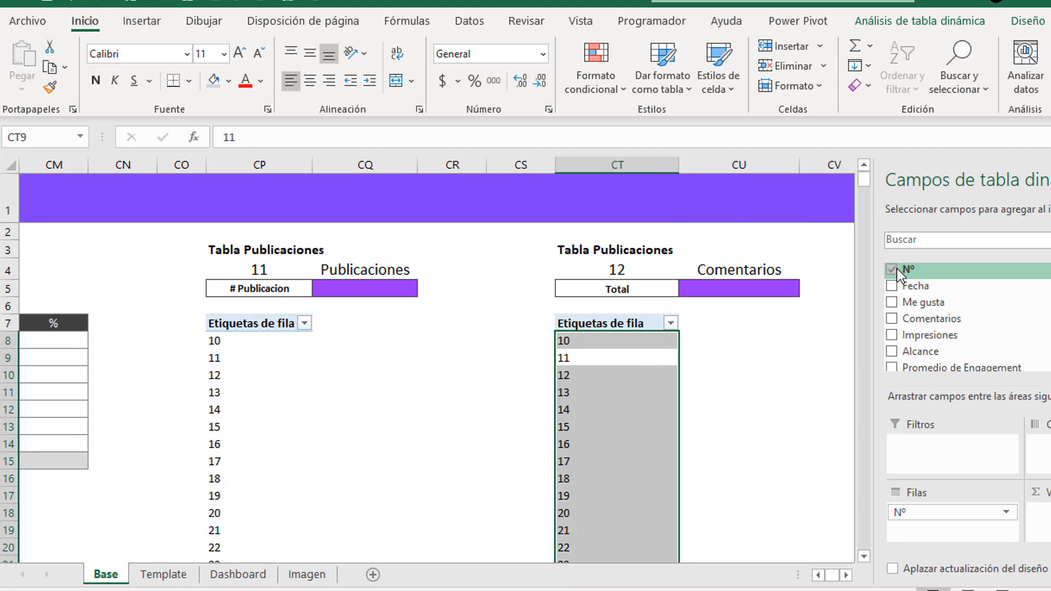
drag(898, 272, 836, 305)
drag(809, 340, 1028, 481)
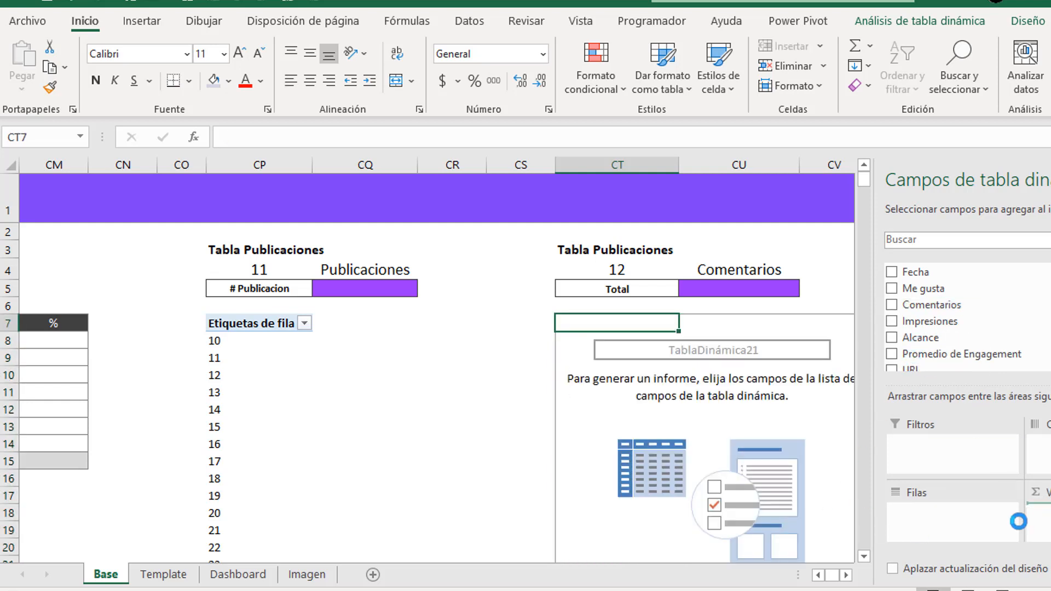
click(634, 377)
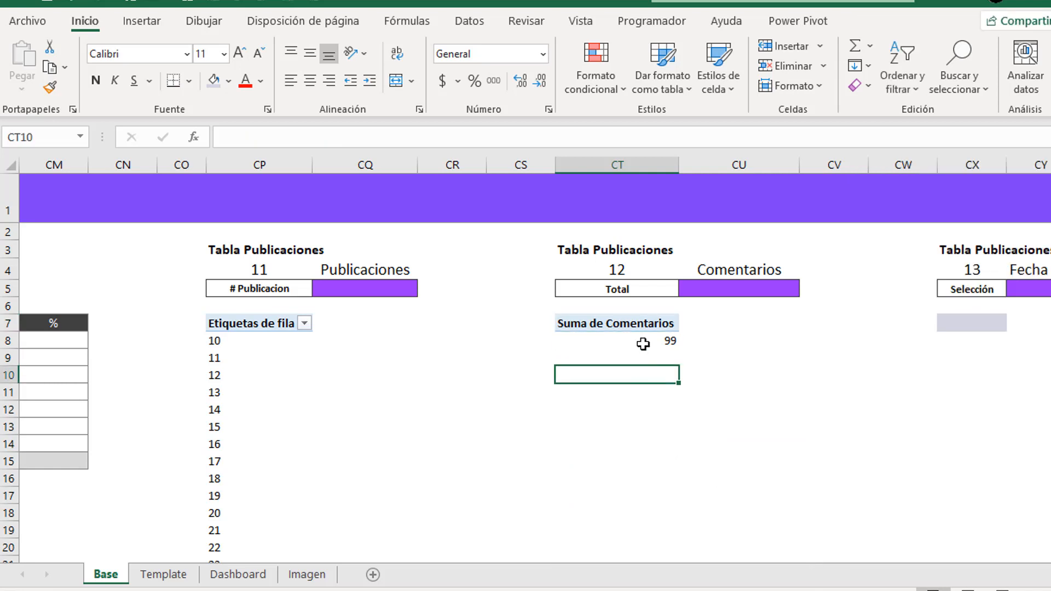
- Rename the Comentarios pivot table as TD12
click(643, 344)
click(919, 21)
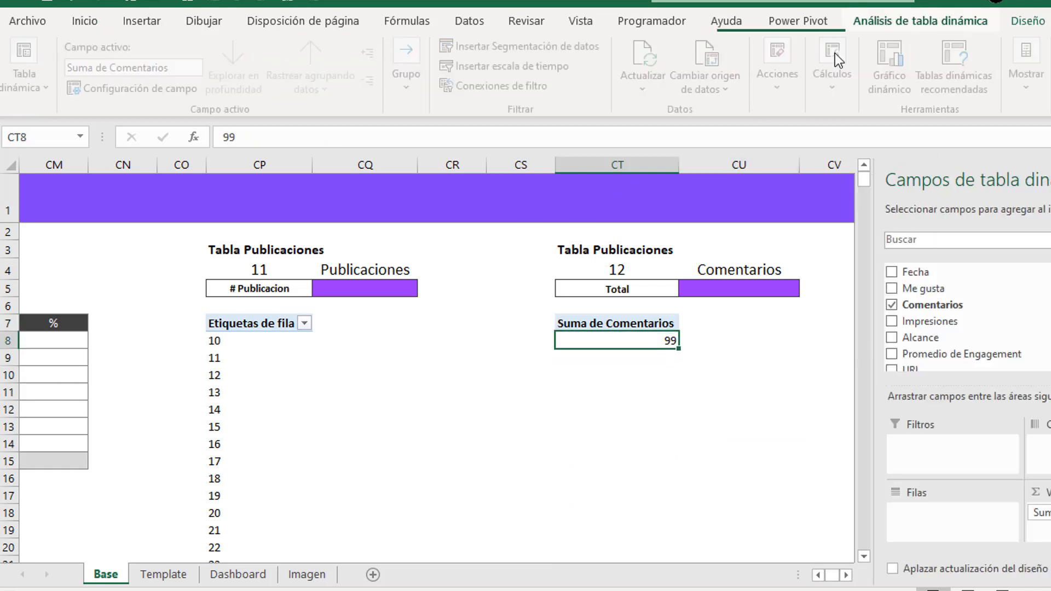
click(28, 82)
click(48, 149)
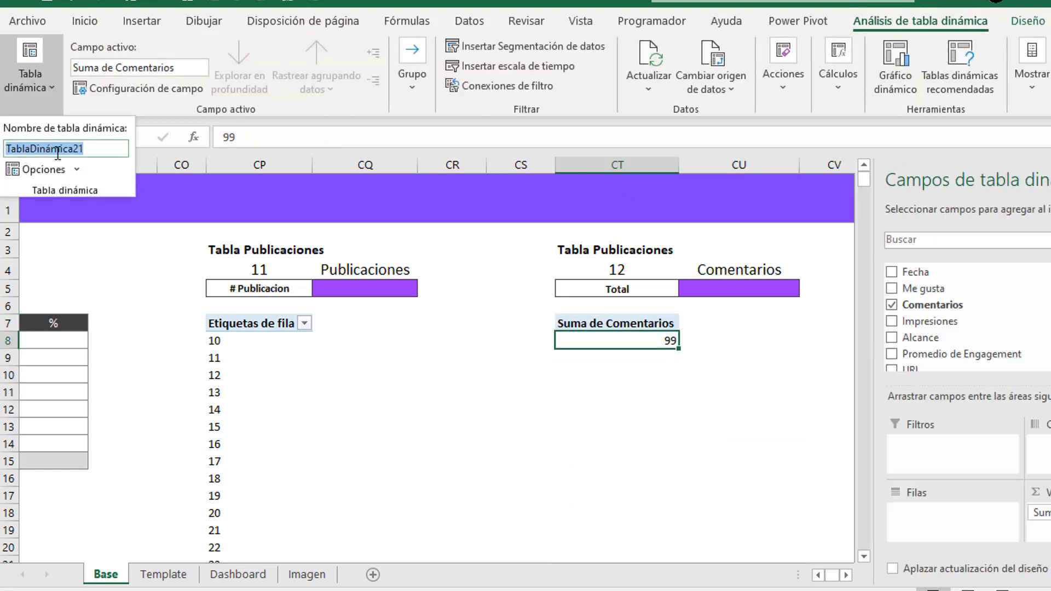
text(TD12)
key(Return)
click(676, 400)
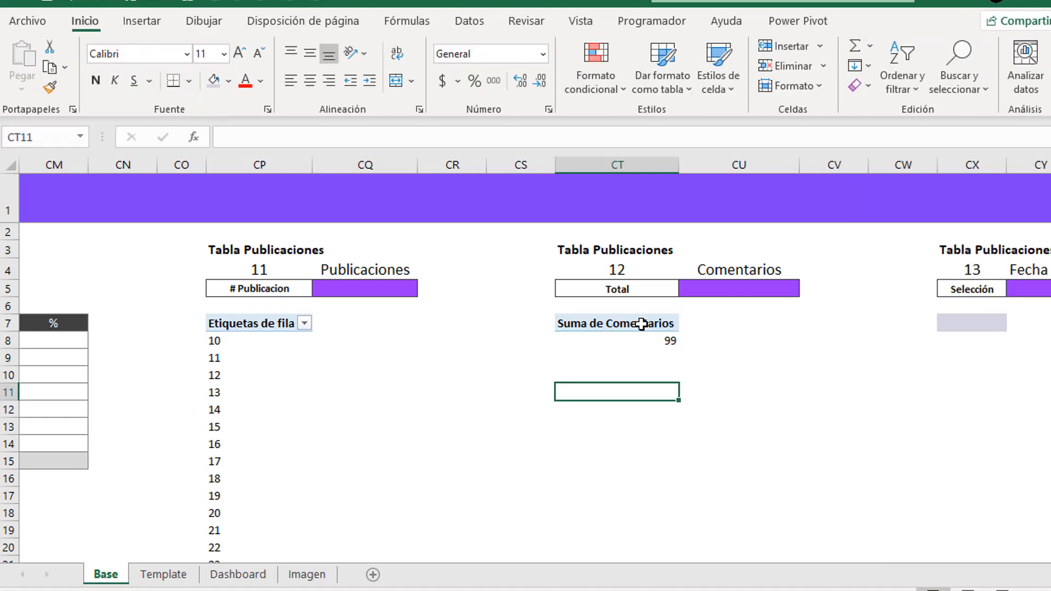
click(642, 324)
key(Right)
key(Right)
key(Right)
key(Right)
key(Right)
key(Right)
key(Right)
key(Right)
key(Right)
key(Left)
key(Left)
key(Left)
key(Left)
key(Left)
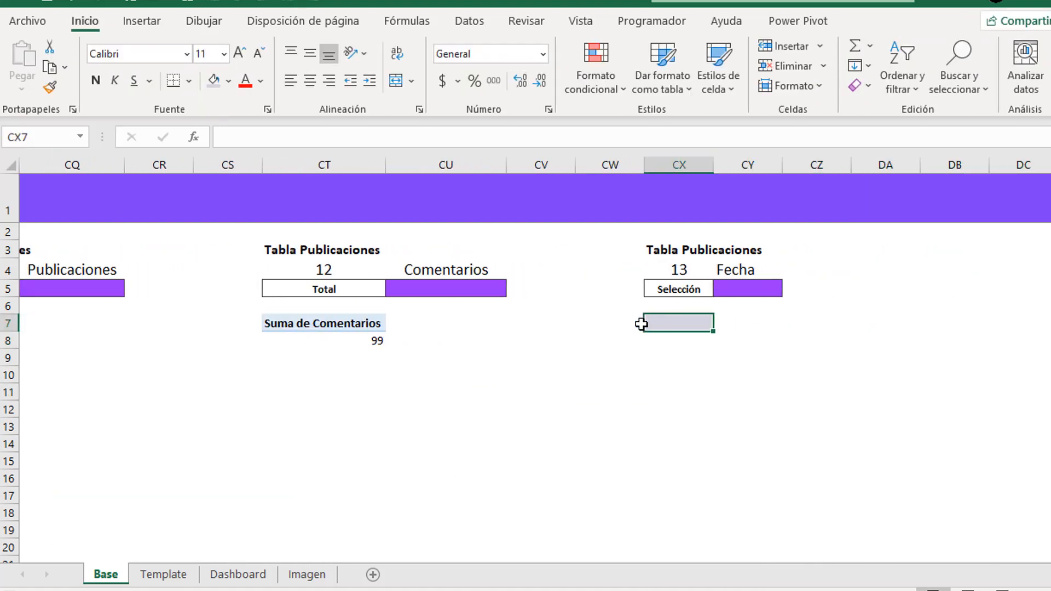
click(907, 364)
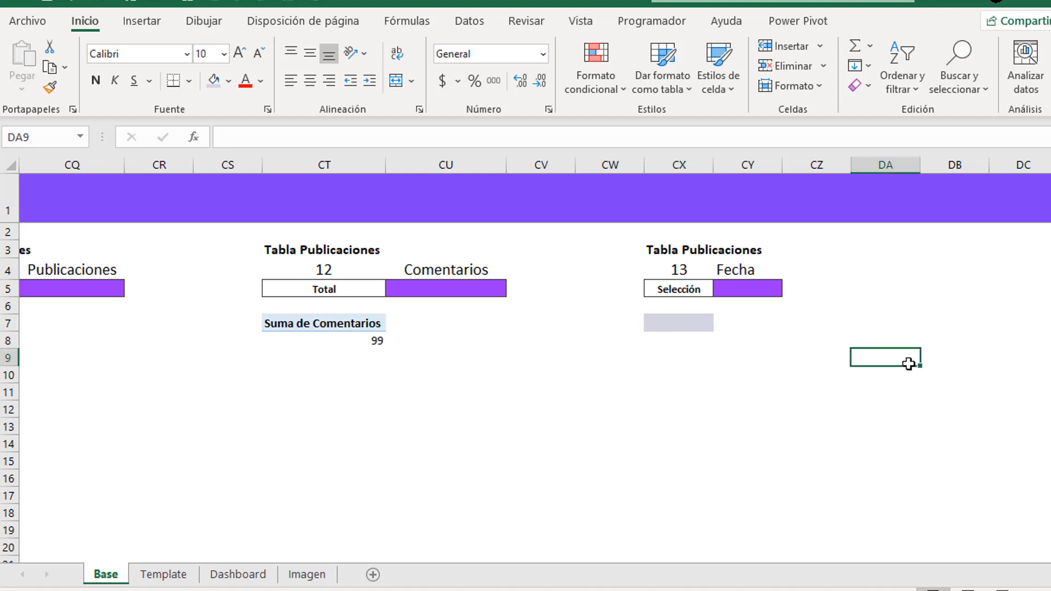
key(Right)
key(Right)
key(Right)
key(Right)
key(Left)
key(Left)
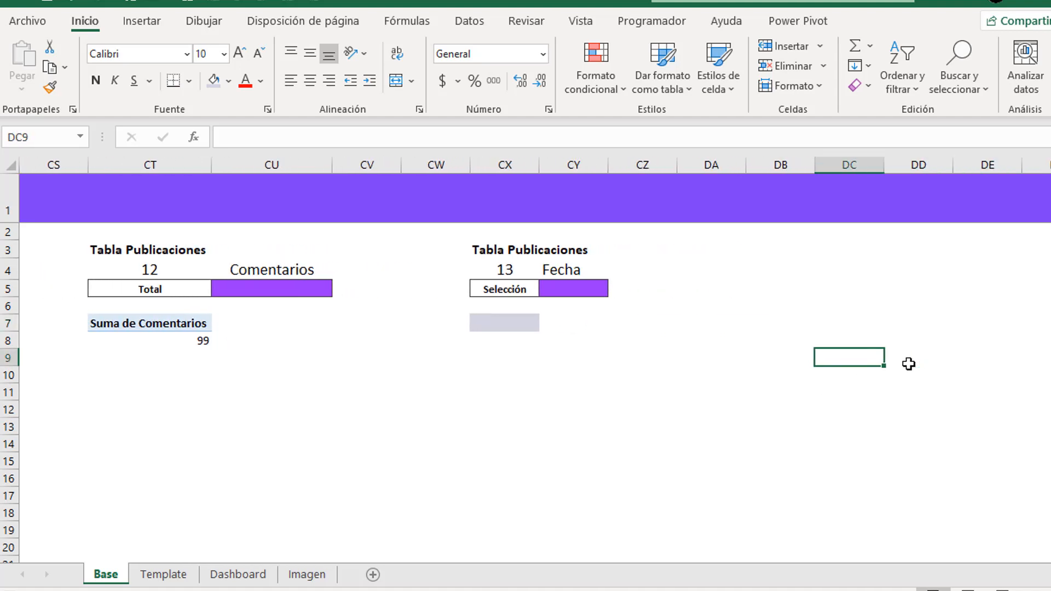
- Copy the Comentarios pivot table and paste it at CX7 under the Fecha block
drag(199, 327, 202, 338)
key(ctrl+c)
click(497, 324)
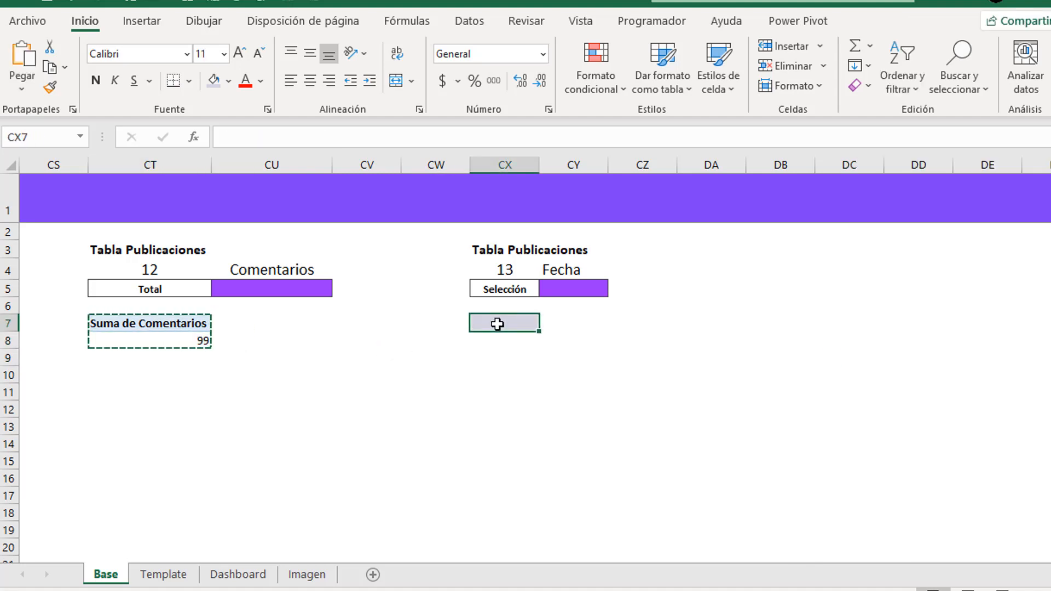
key(ctrl+v)
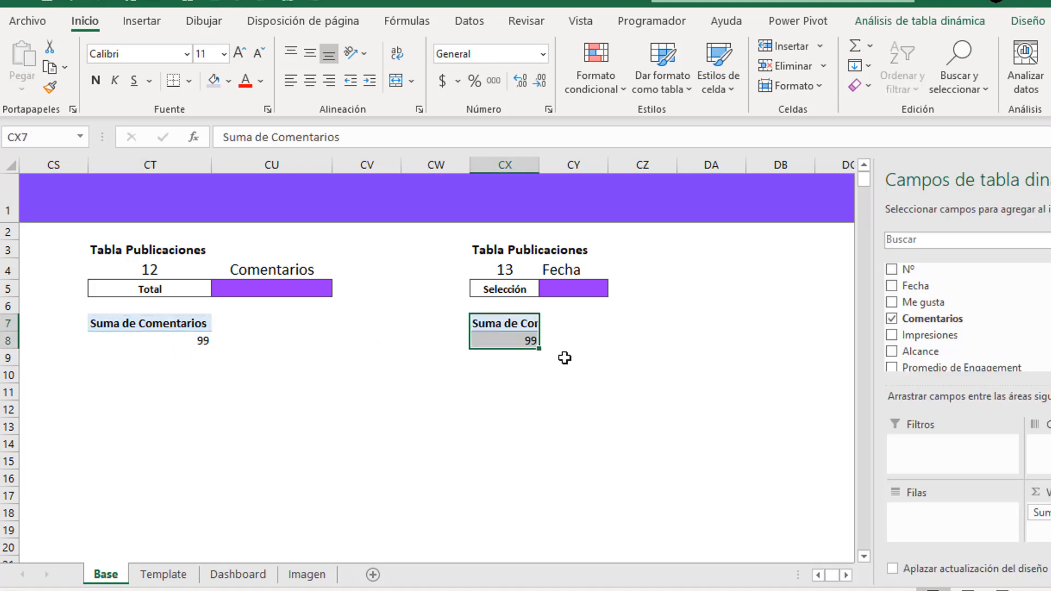
- Remove the Comentarios value from the pasted Fecha pivot table and use Fecha as its row field
click(573, 295)
click(514, 298)
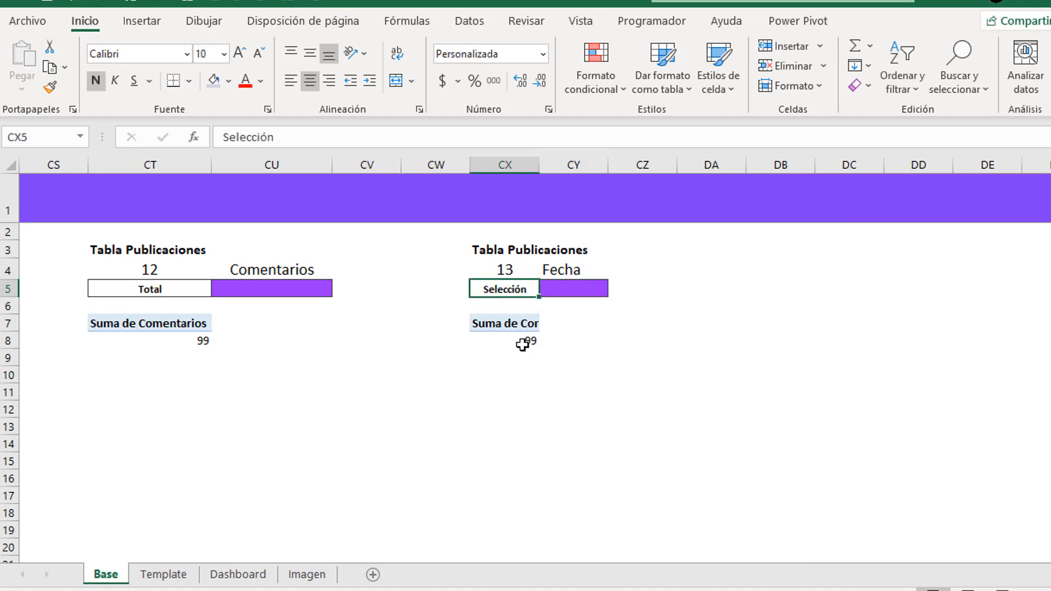
click(527, 342)
drag(1043, 513, 760, 465)
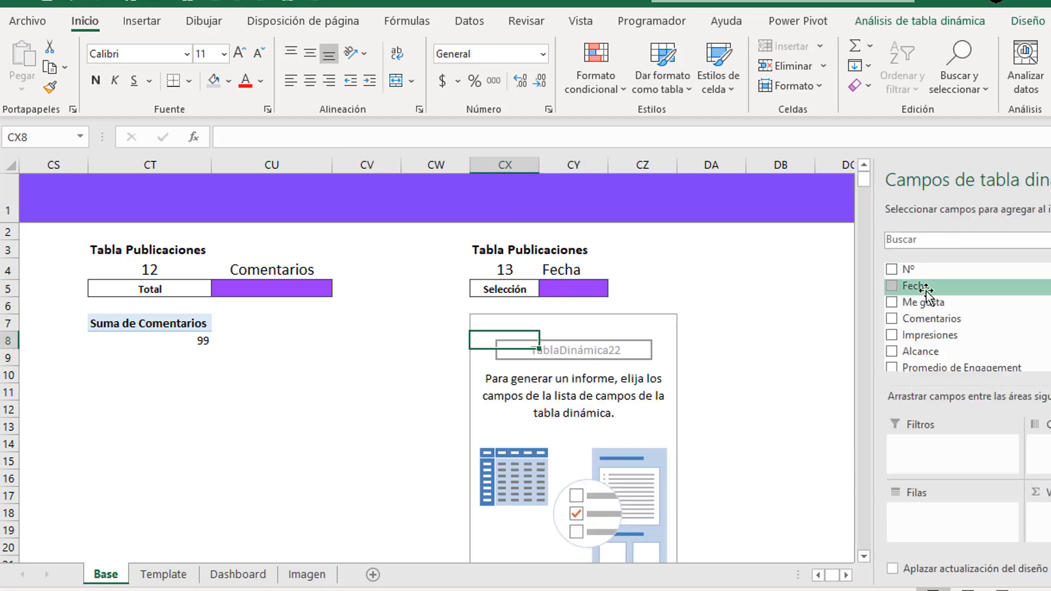
drag(927, 293, 951, 519)
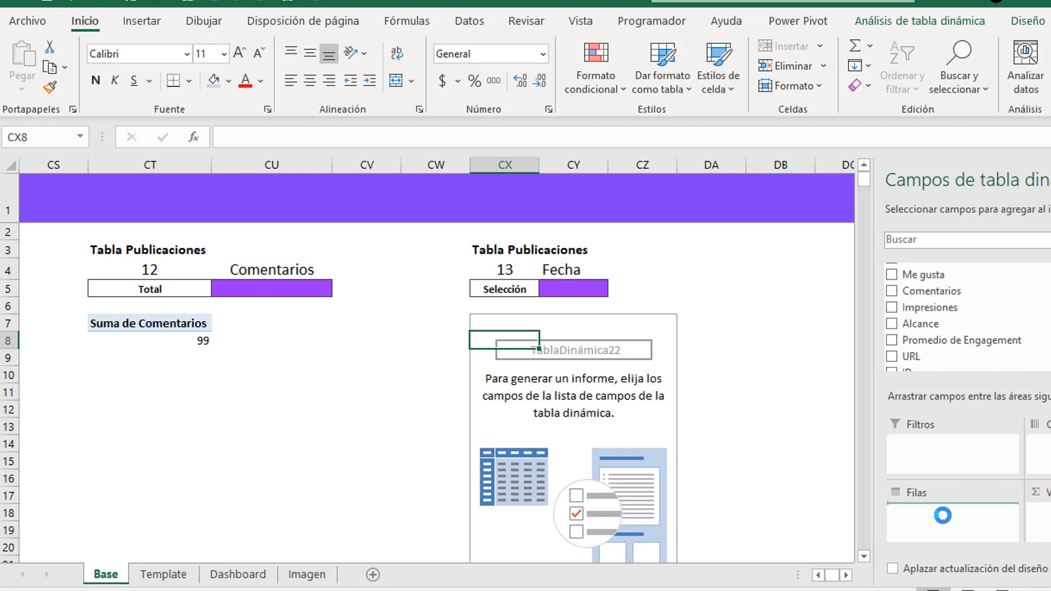
click(618, 341)
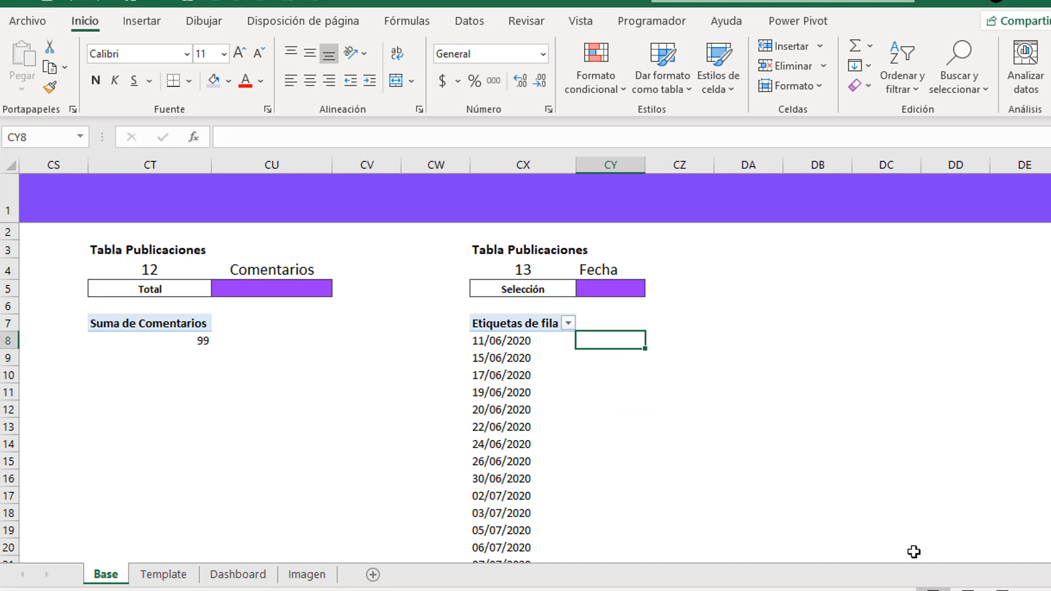
- Review the pivot tables and purple result cells across the Base sheet, back to the first Metricas blocks
scroll(547, 356, left, 5)
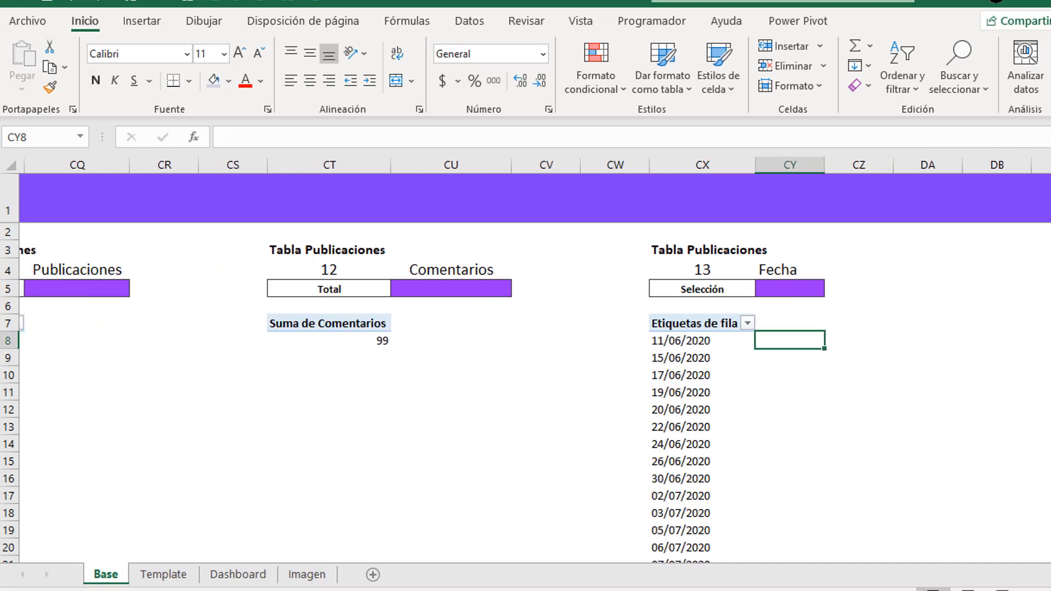
scroll(547, 355, left, 6)
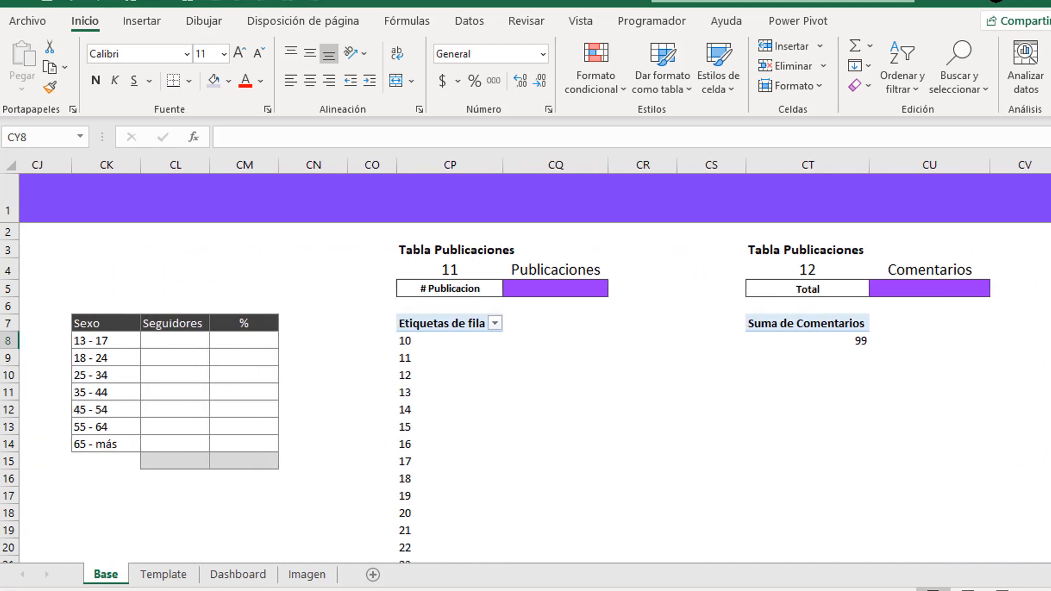
scroll(425, 268, left, 6)
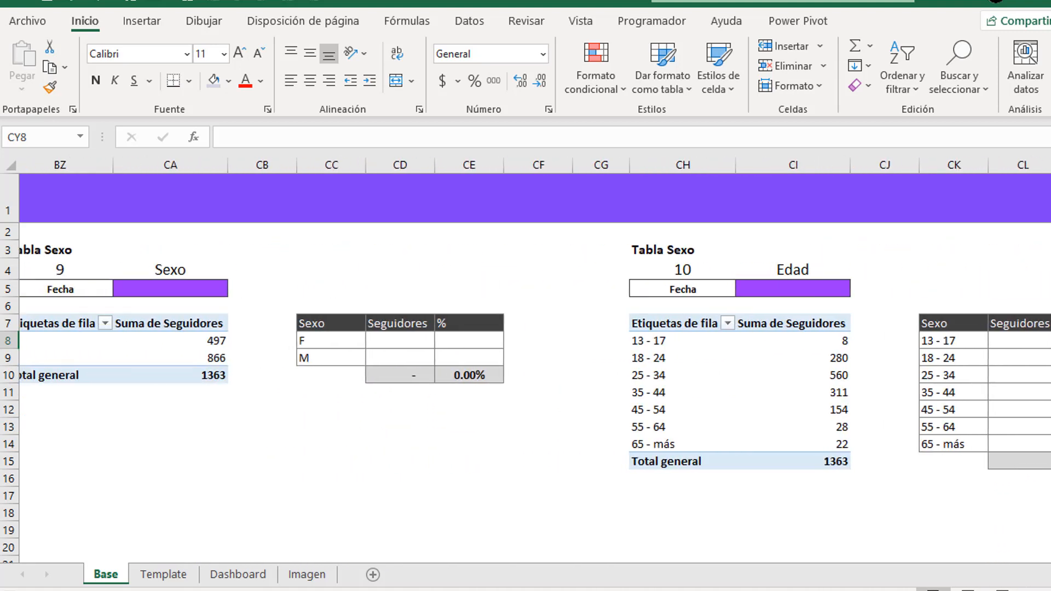
click(420, 291)
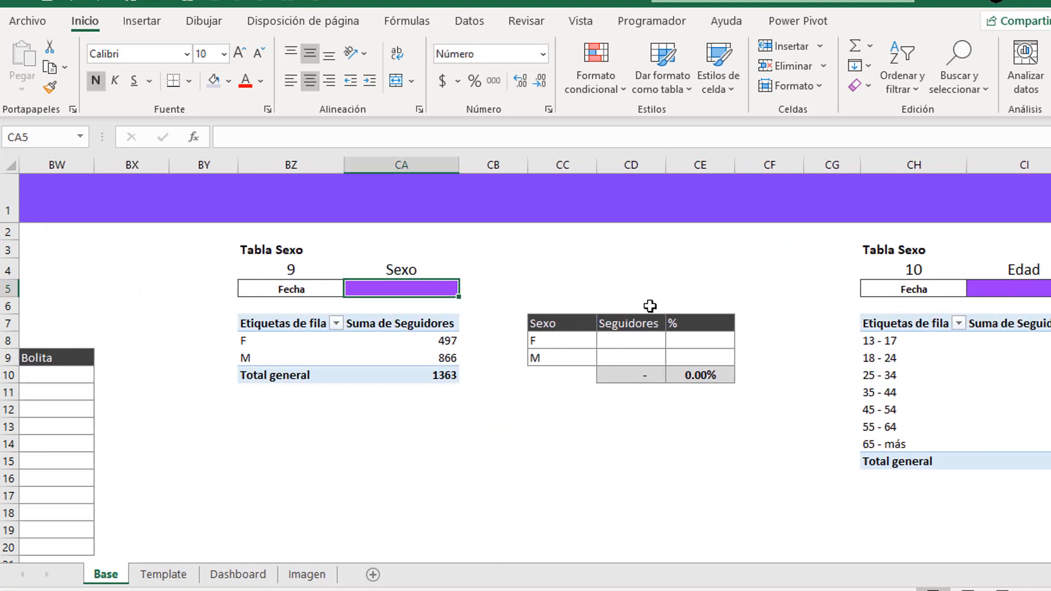
click(1032, 286)
scroll(534, 361, left, 10)
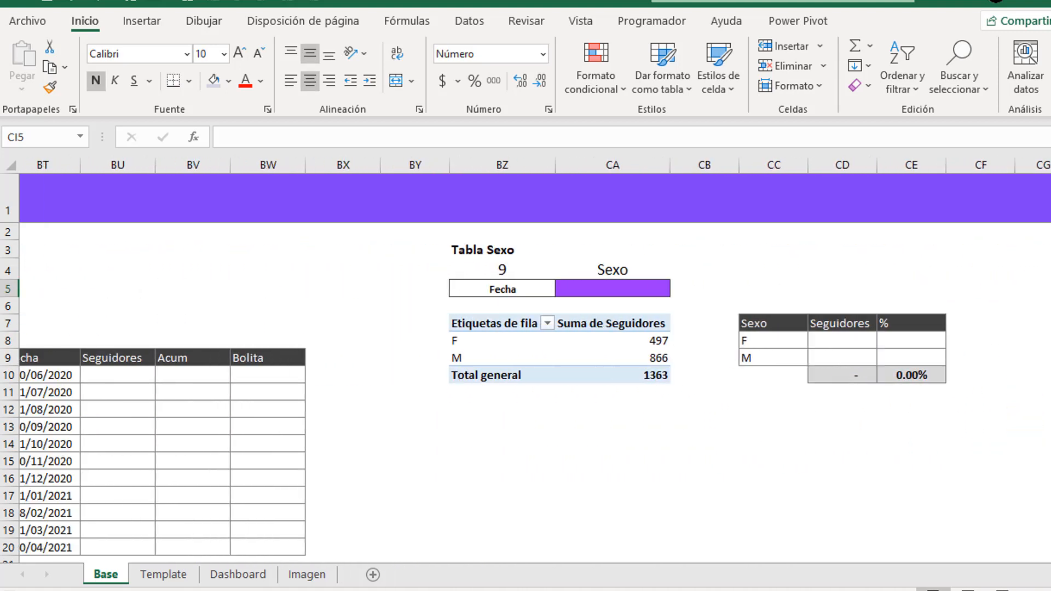
scroll(534, 361, left, 10)
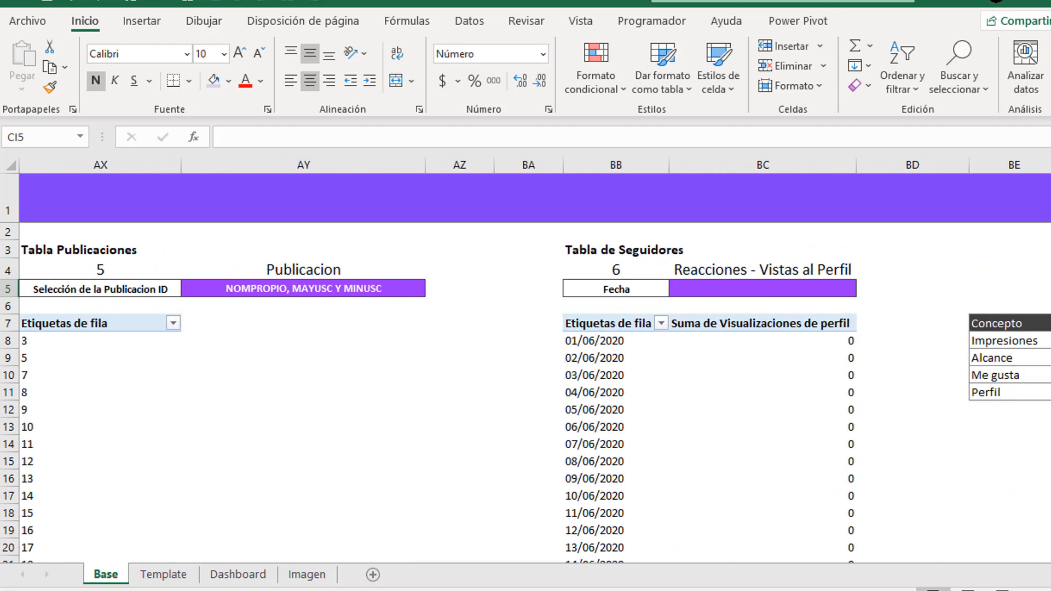
scroll(500, 442, left, 5)
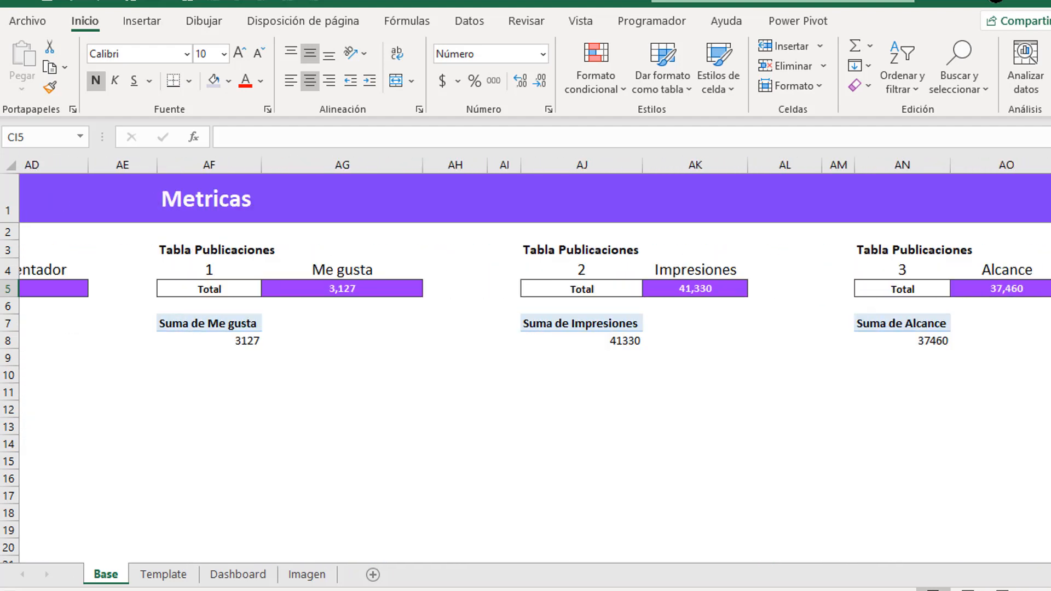
- Open the Template sheet and examine the dashboard cards and their TITULO placeholders
click(170, 574)
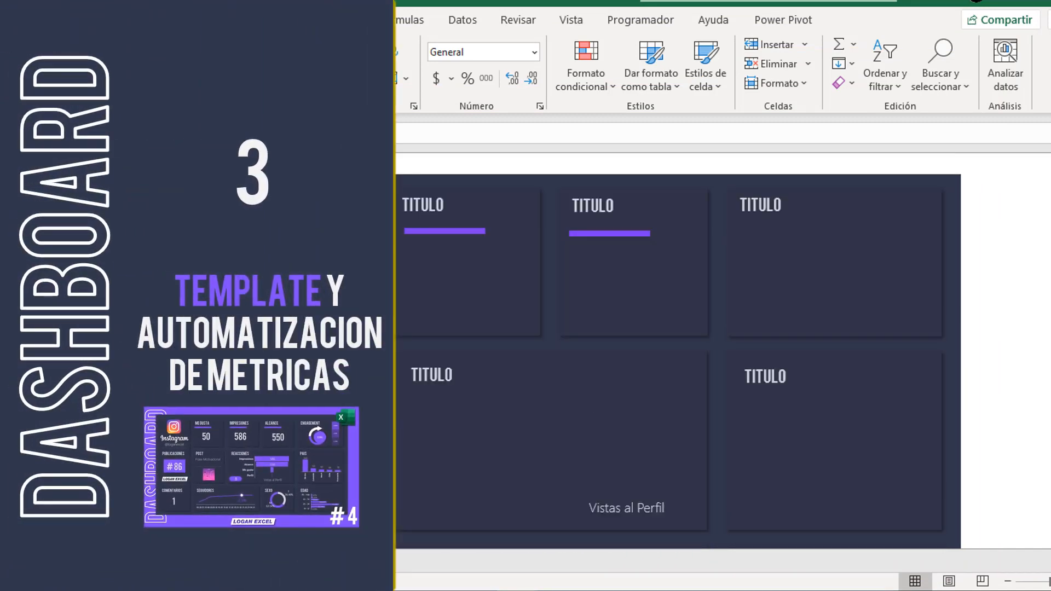
click(446, 230)
click(421, 205)
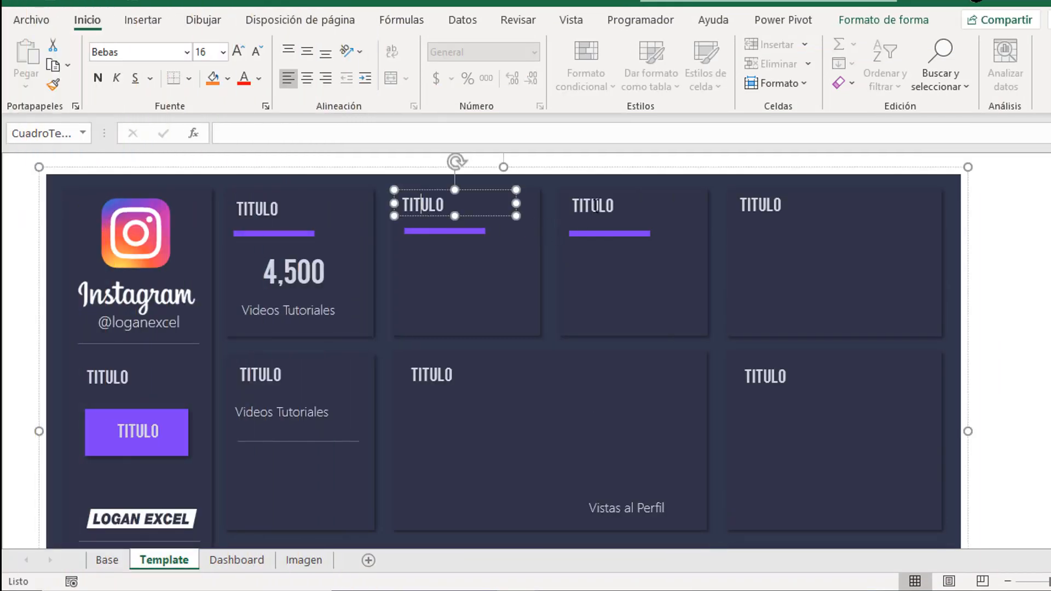
click(602, 211)
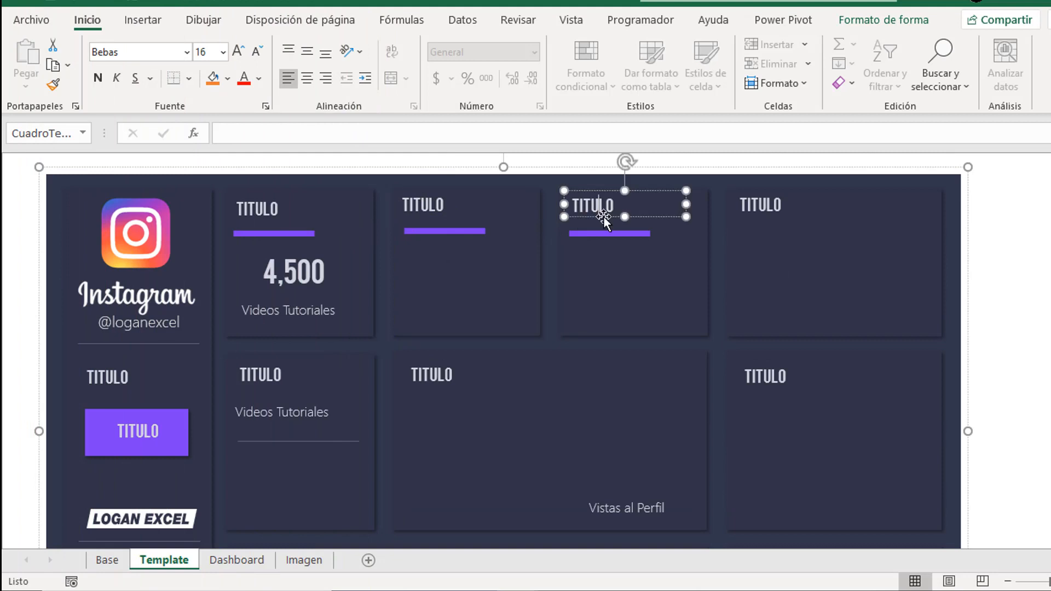
click(1032, 222)
scroll(482, 324, down, 4)
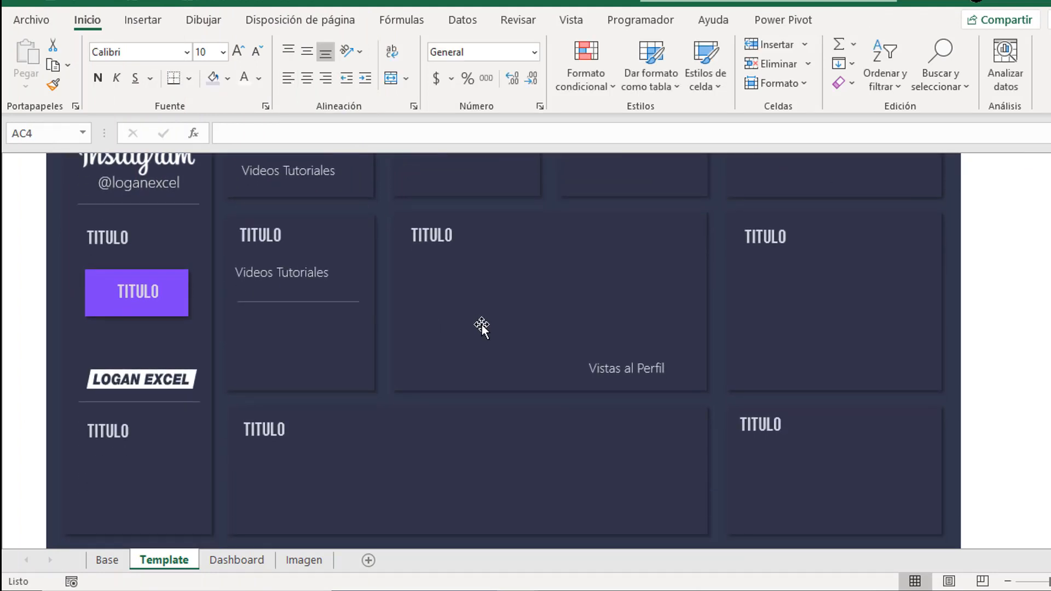
- Look over the Template cards, then open the Dashboard sheet and examine its overall layout
scroll(394, 321, up, 5)
scroll(485, 264, down, 2)
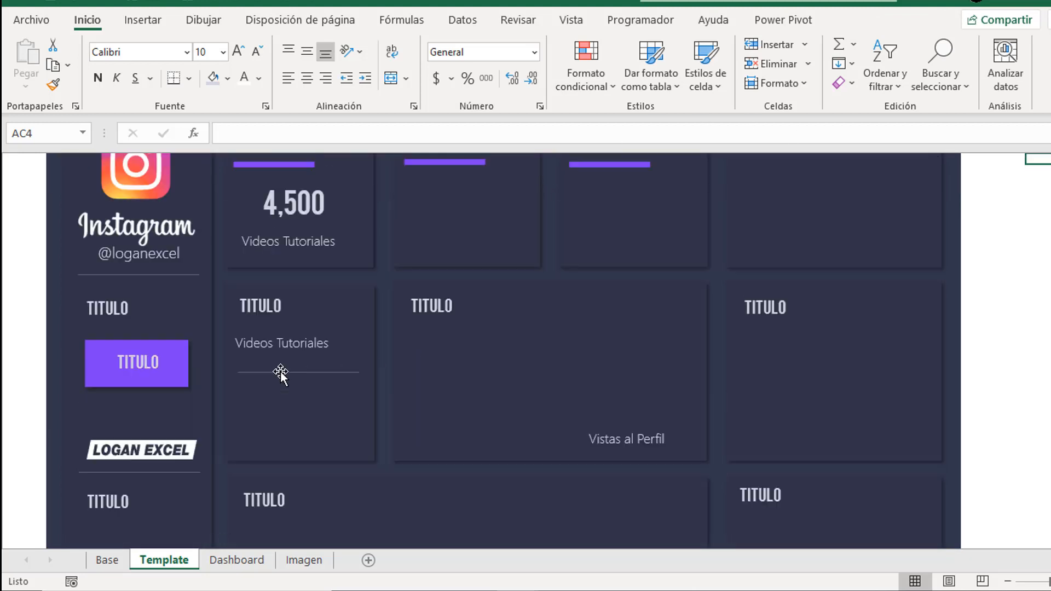
scroll(280, 371, up, 2)
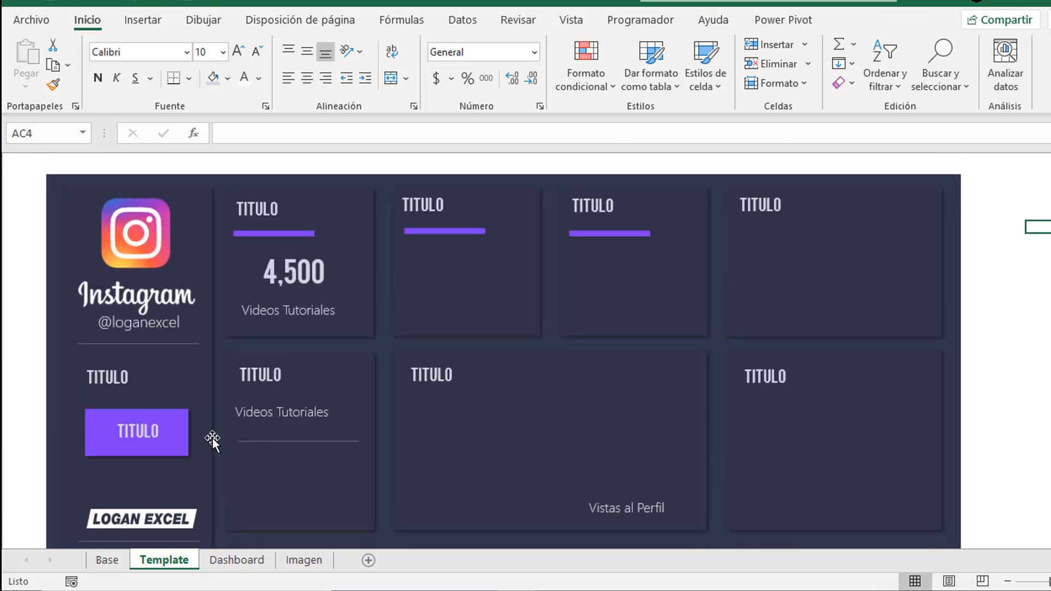
click(229, 560)
scroll(197, 487, down, 5)
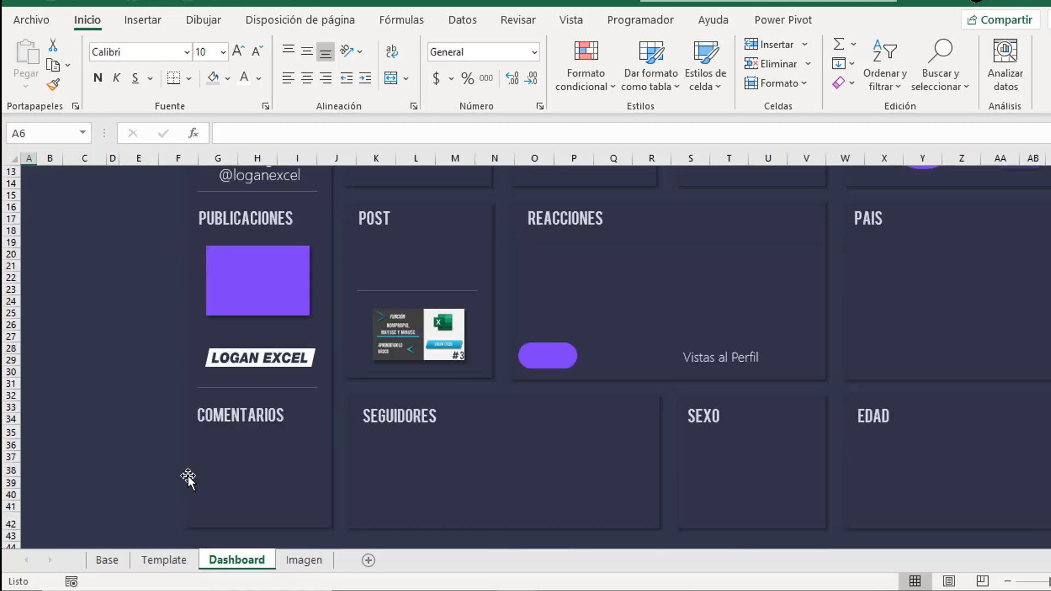
scroll(188, 478, up, 5)
click(144, 318)
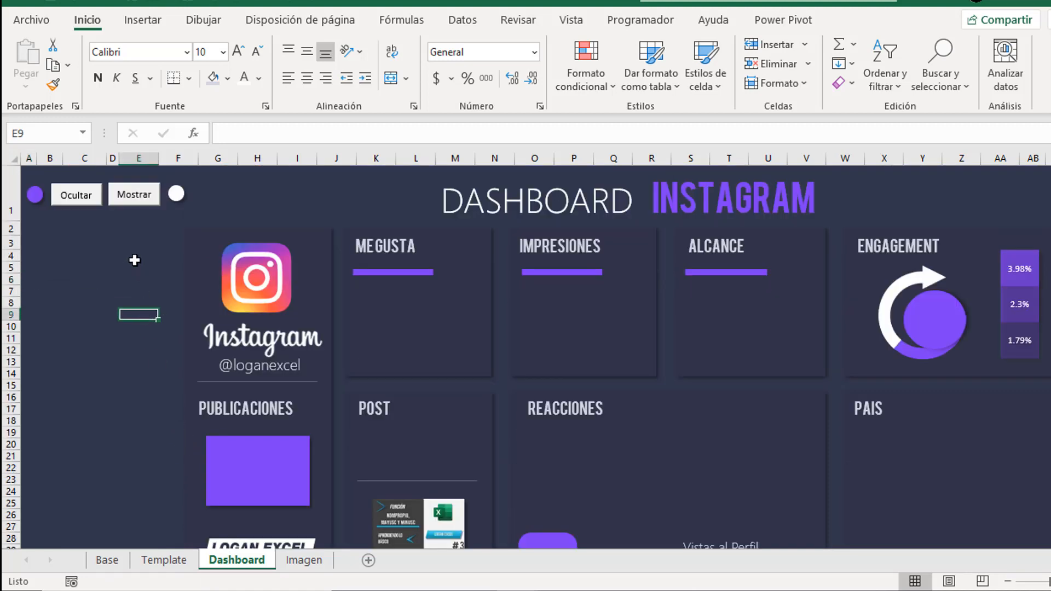
click(134, 260)
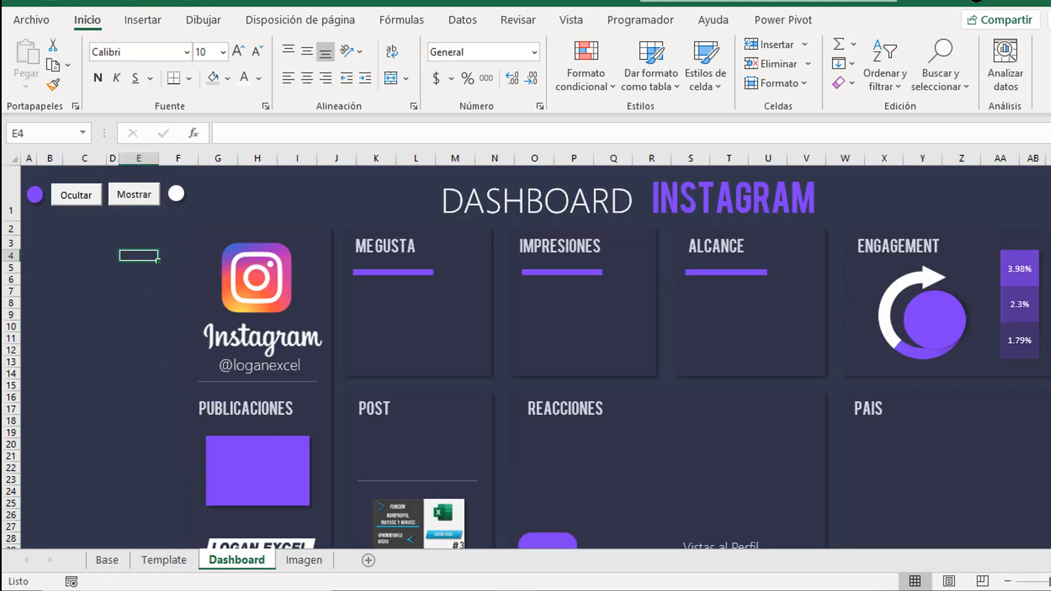
- Examine the Dashboard card titles, from Me gusta, Impresiones, Alcance and Engagement to Post, Reacciones, Pais, Seguidores, Sexo and Edad
scroll(383, 328, right, 1)
click(375, 246)
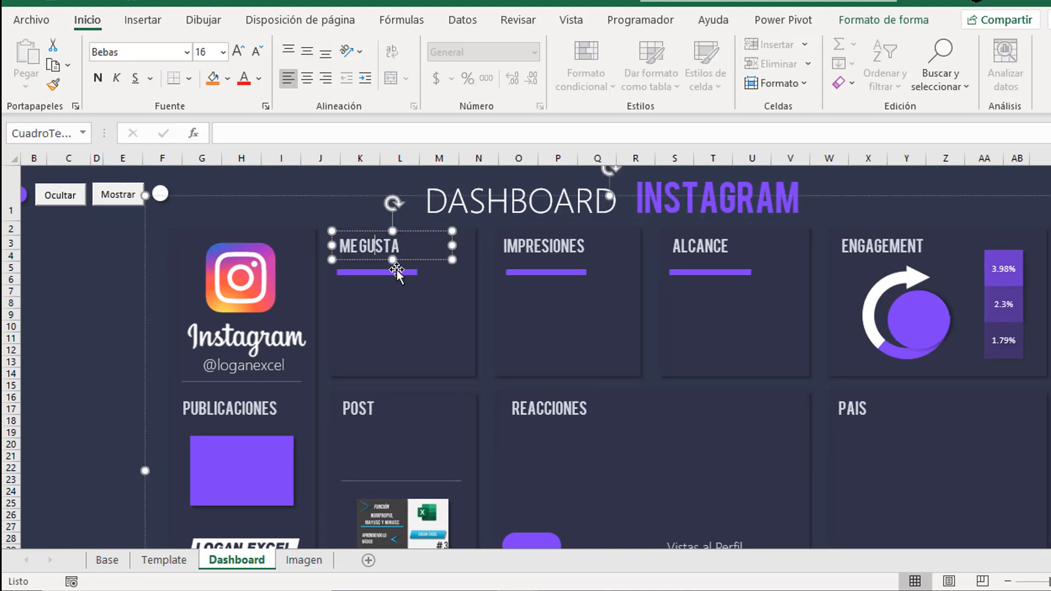
click(501, 248)
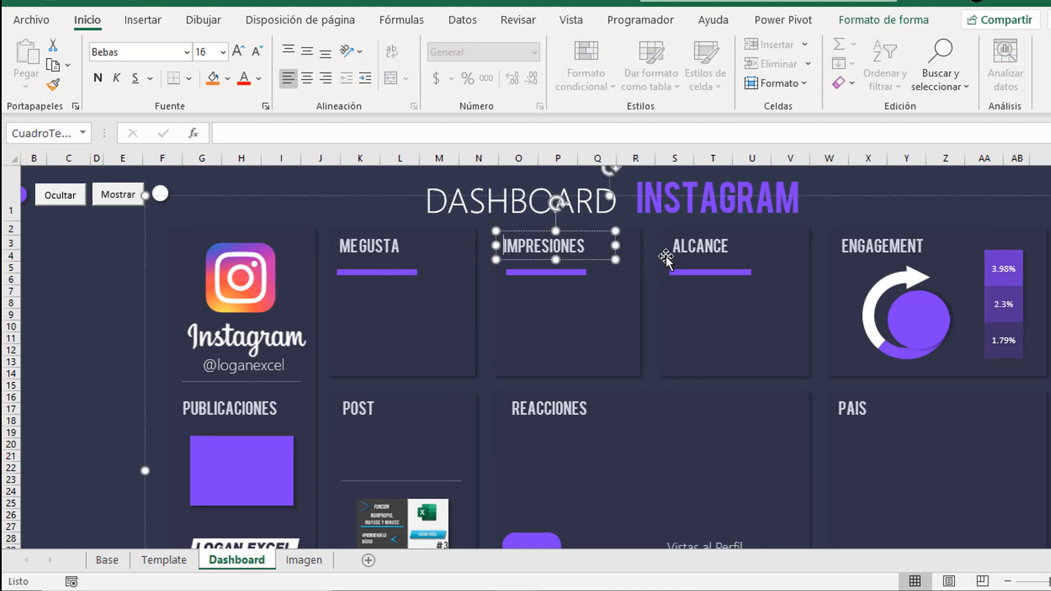
click(692, 246)
click(881, 247)
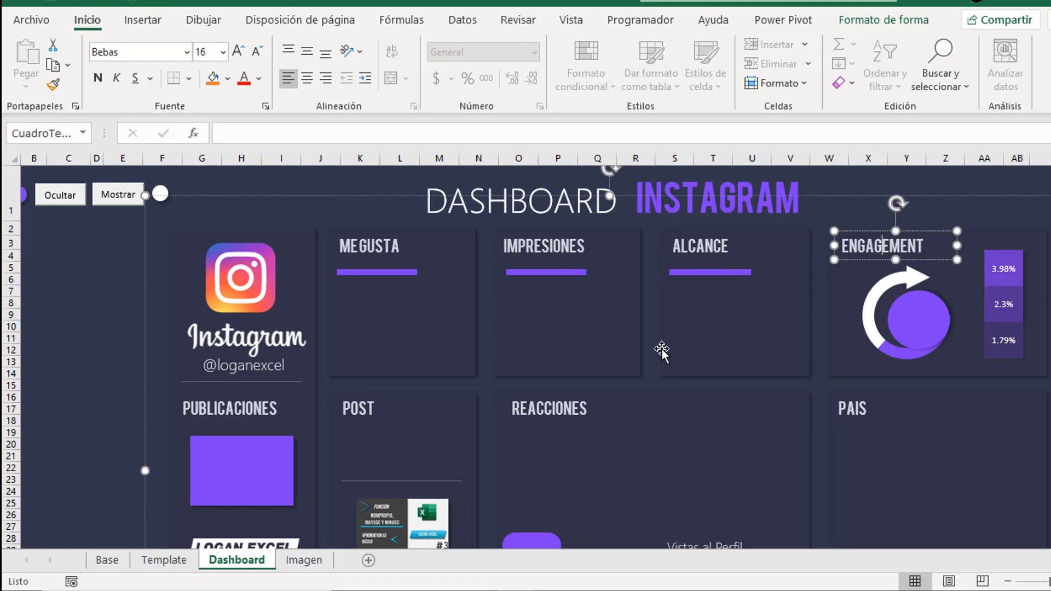
click(369, 408)
click(521, 410)
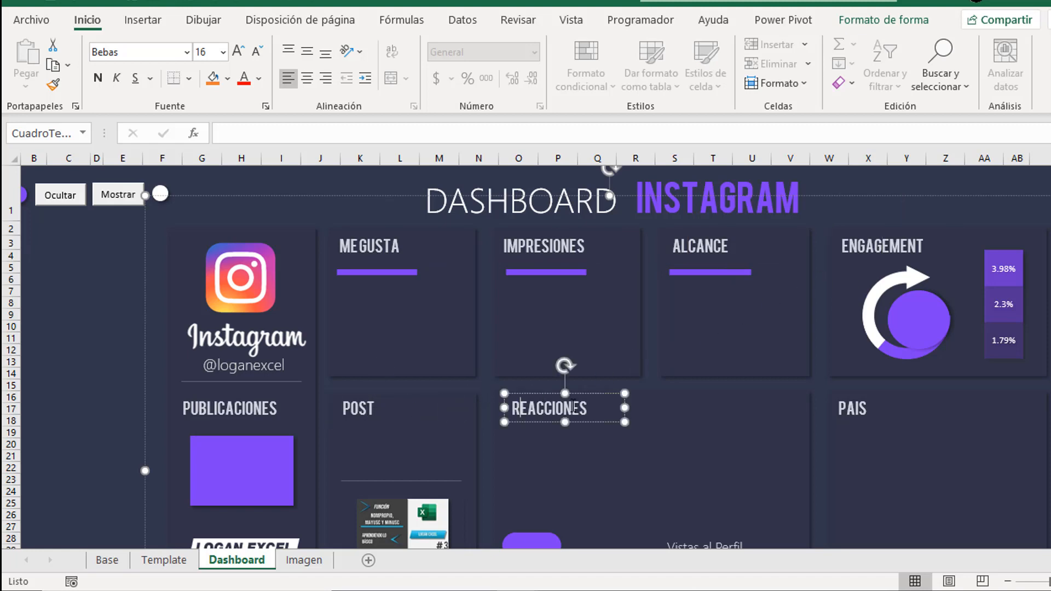
scroll(578, 400, down, 2)
scroll(574, 386, up, 2)
click(858, 414)
scroll(540, 422, down, 4)
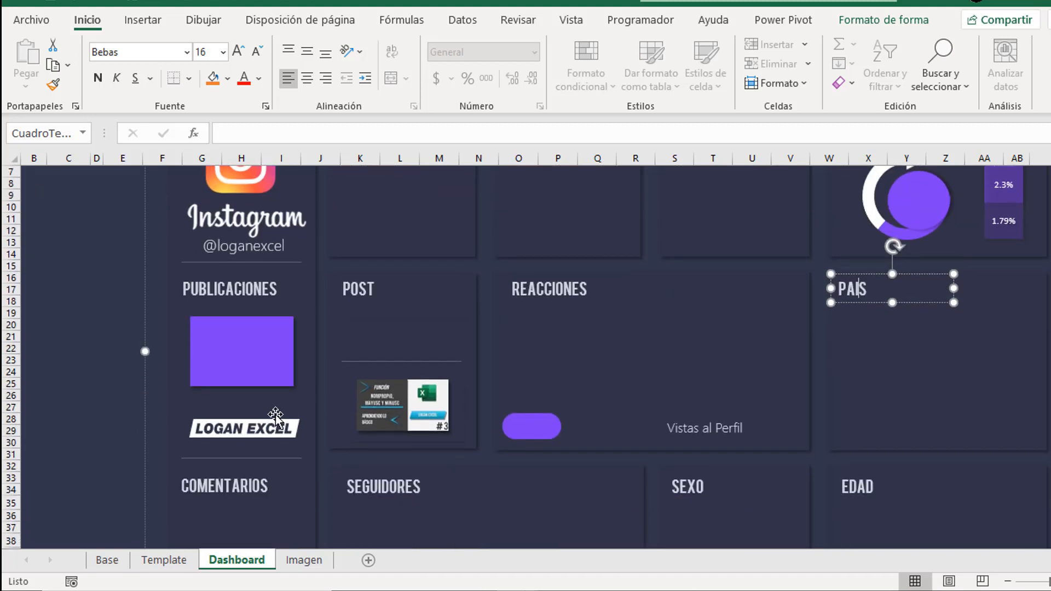
click(390, 453)
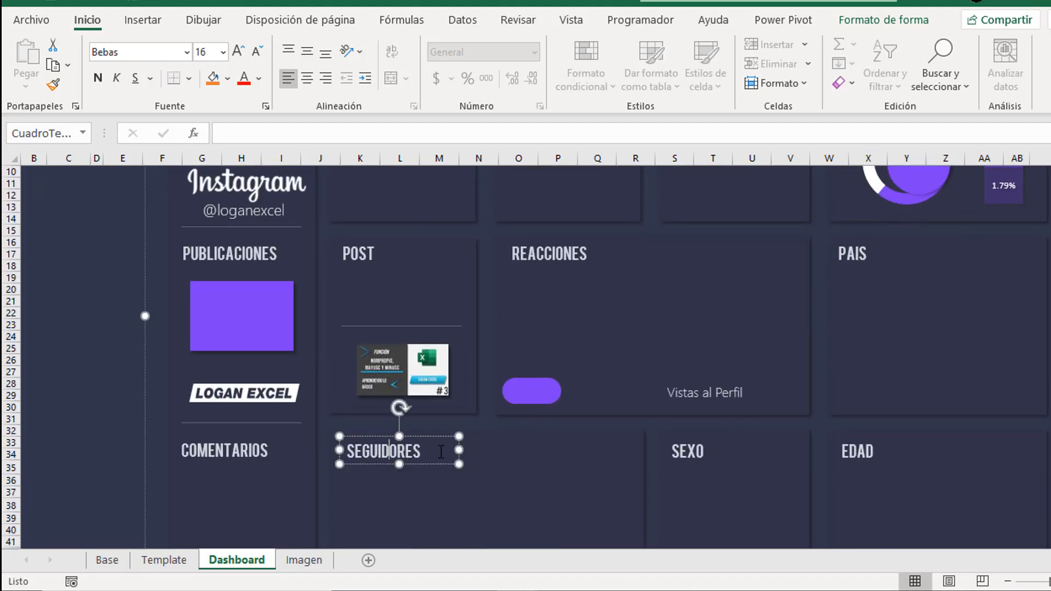
click(684, 444)
click(859, 454)
scroll(776, 417, up, 4)
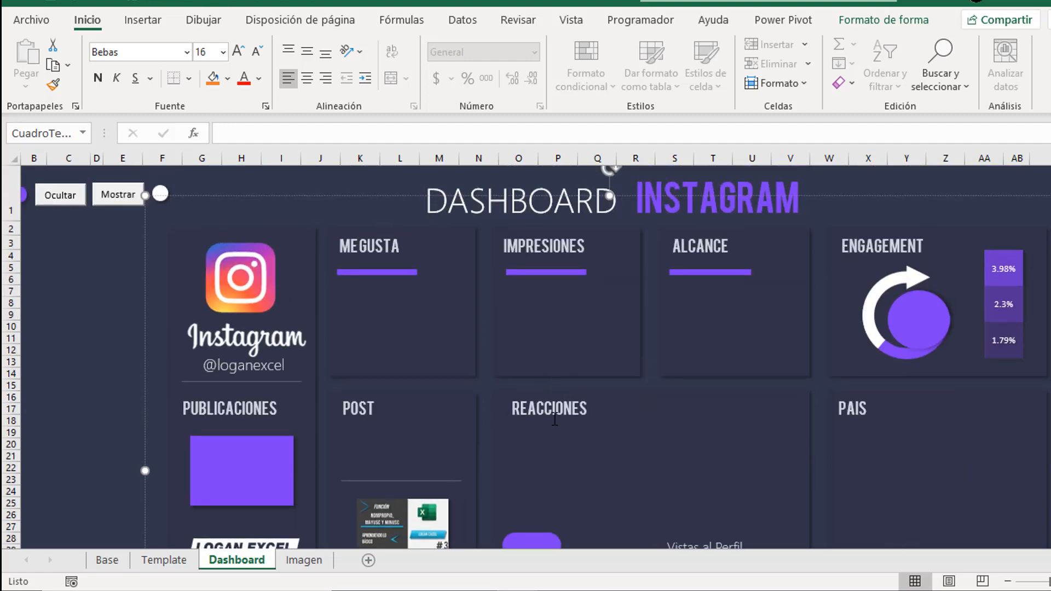
click(556, 409)
scroll(521, 423, down, 1)
scroll(712, 411, up, 1)
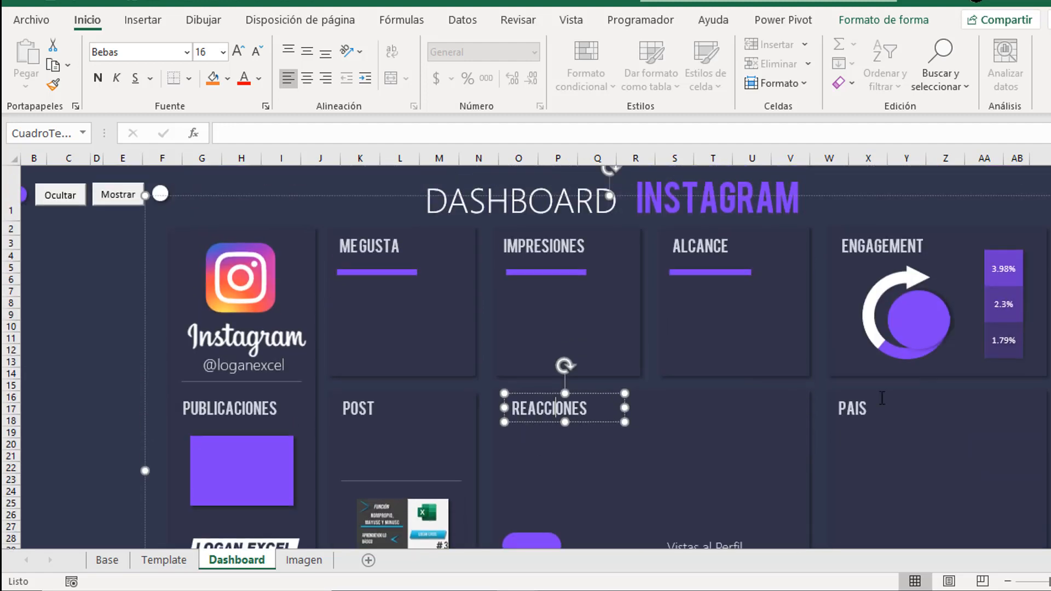
- Examine the Cuadros de Texto table beside the dashboard, including its Titulos list and Valor column
click(1050, 327)
scroll(535, 357, right, 4)
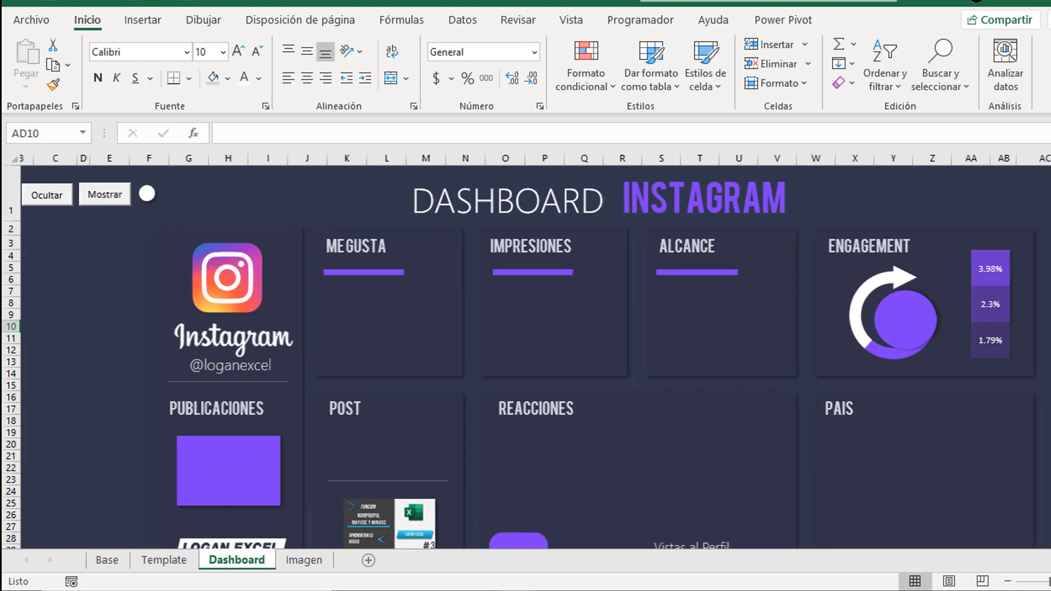
scroll(536, 351, right, 6)
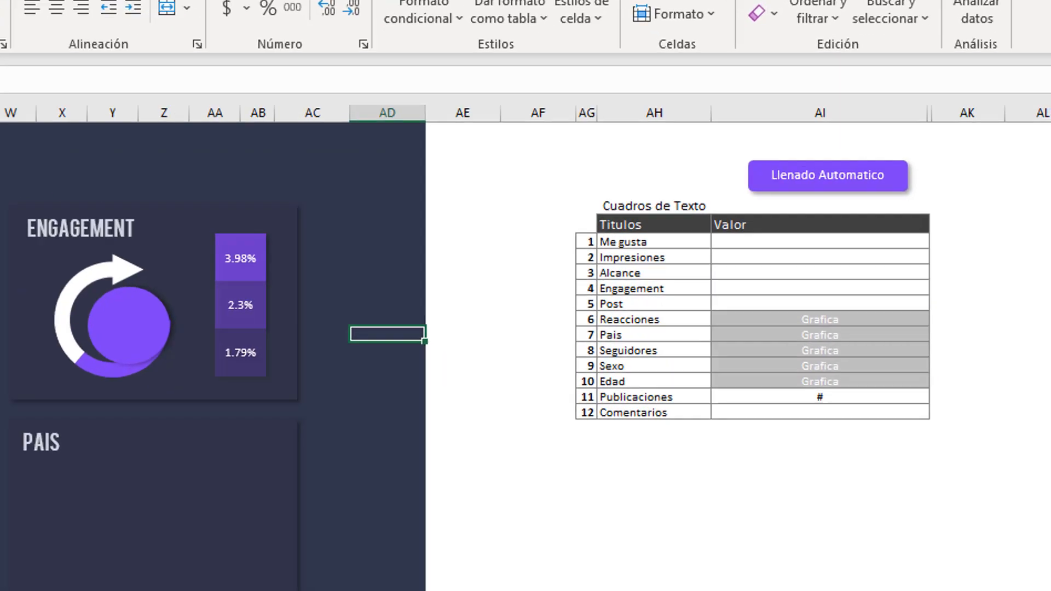
click(932, 411)
click(900, 256)
click(501, 258)
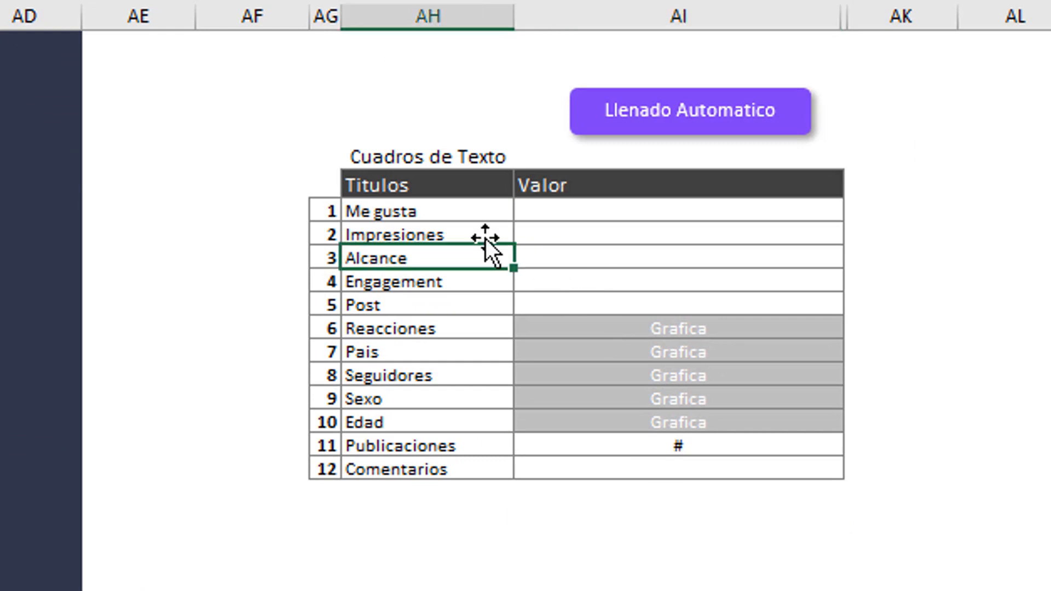
click(443, 209)
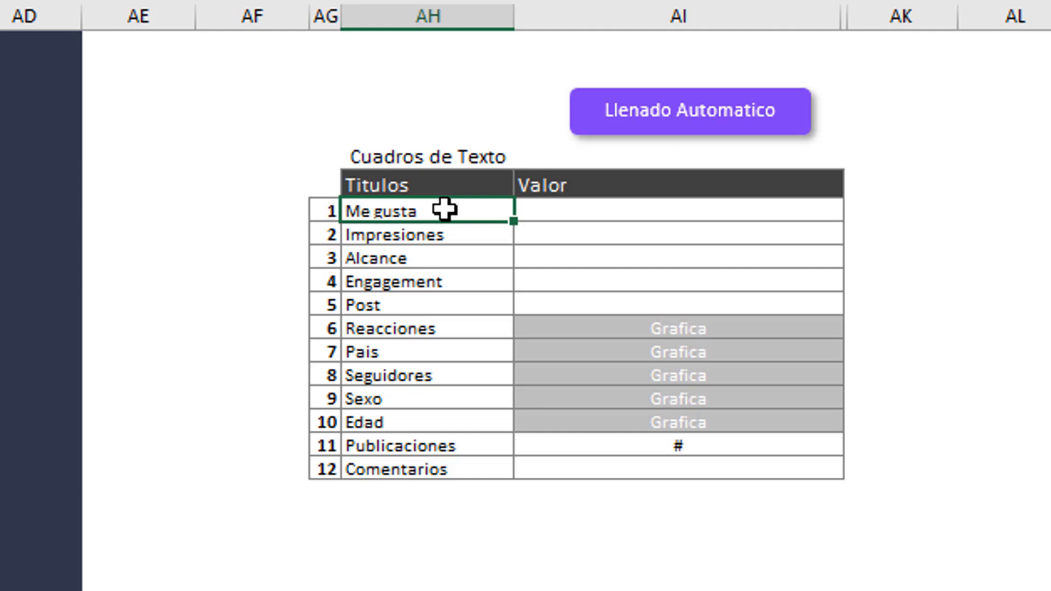
click(433, 302)
drag(432, 208, 439, 472)
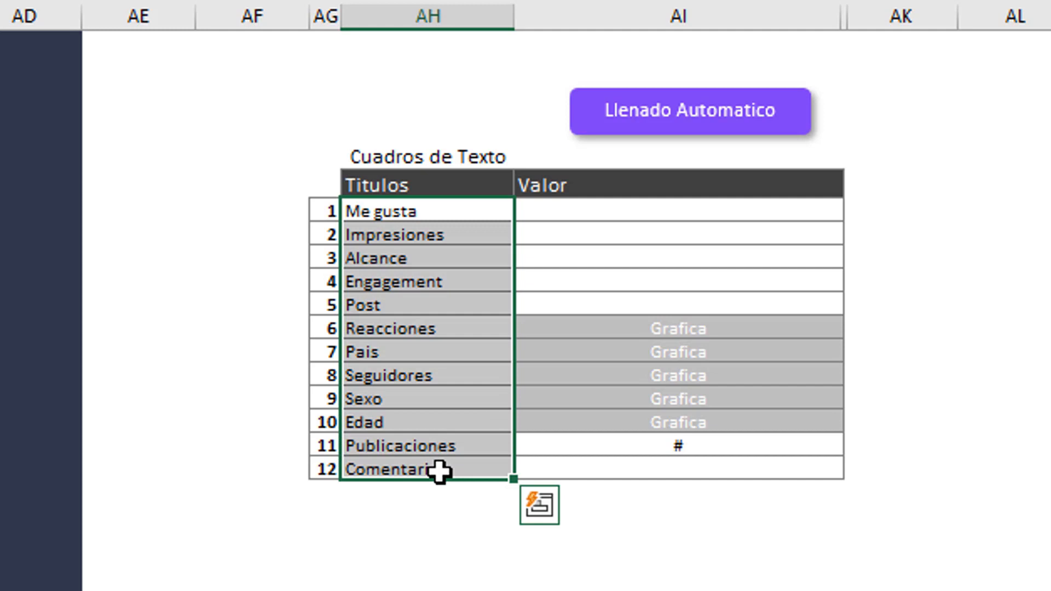
click(602, 218)
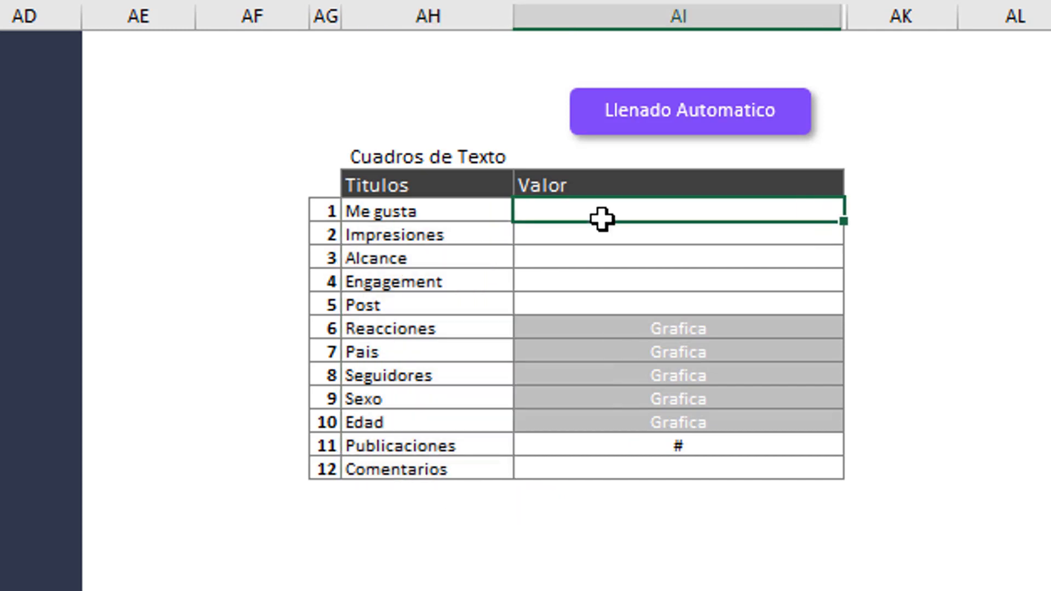
click(488, 249)
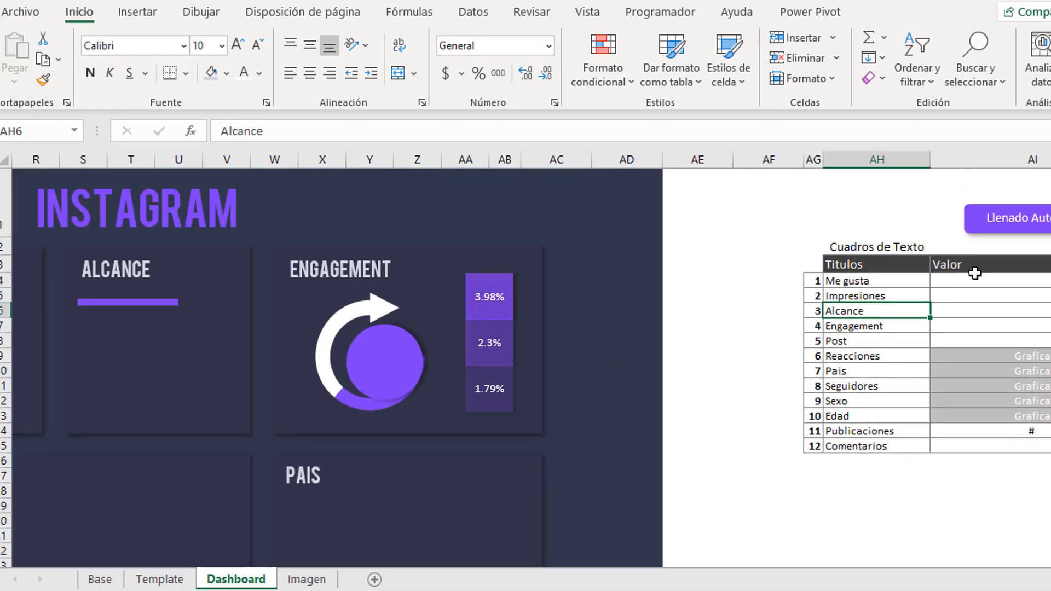
click(633, 216)
click(878, 295)
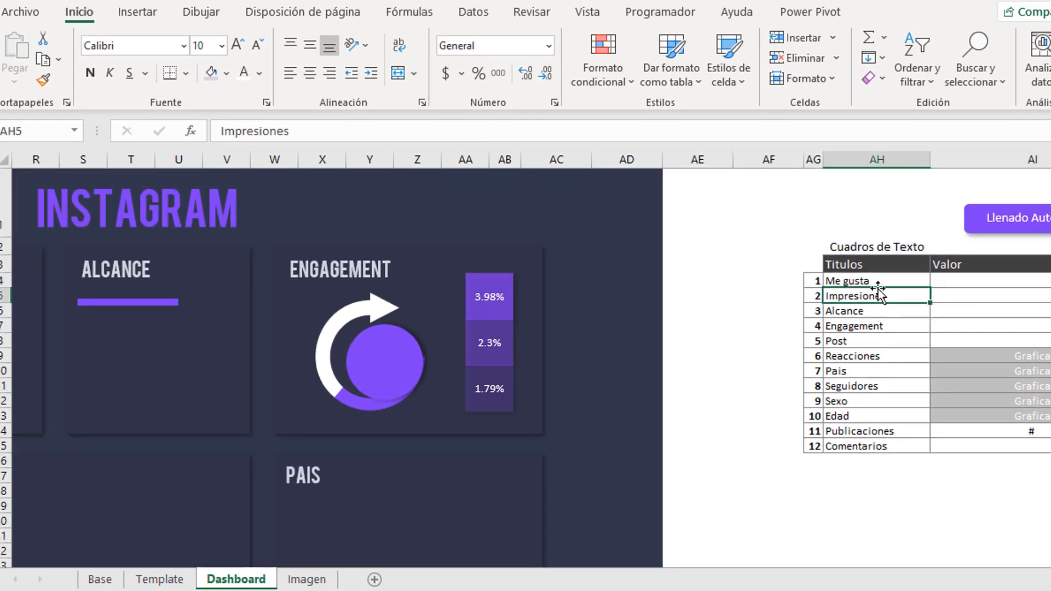
- Center the Valor header of the Cuadros de Texto table
click(963, 263)
click(310, 72)
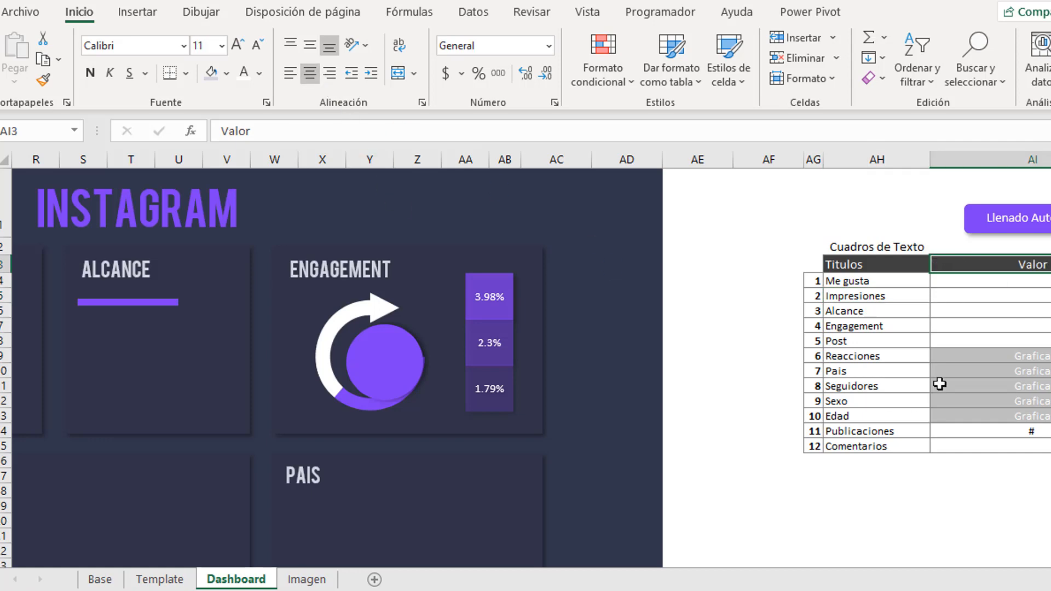
click(971, 310)
drag(980, 284, 942, 324)
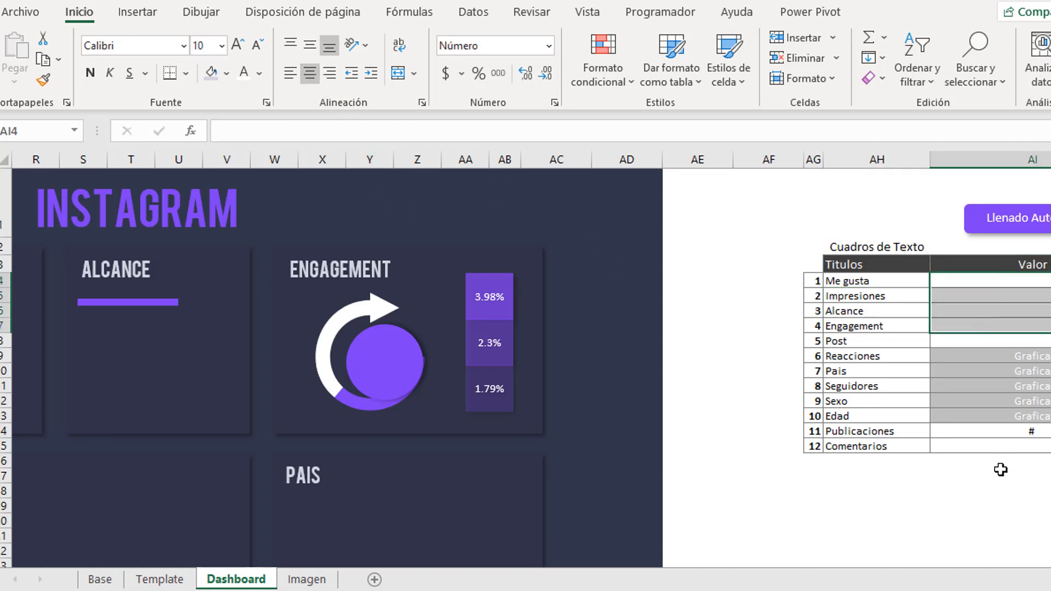
- Check the empty value text boxes inside the Me gusta, Impresiones and Alcance cards
scroll(525, 367, left, 6)
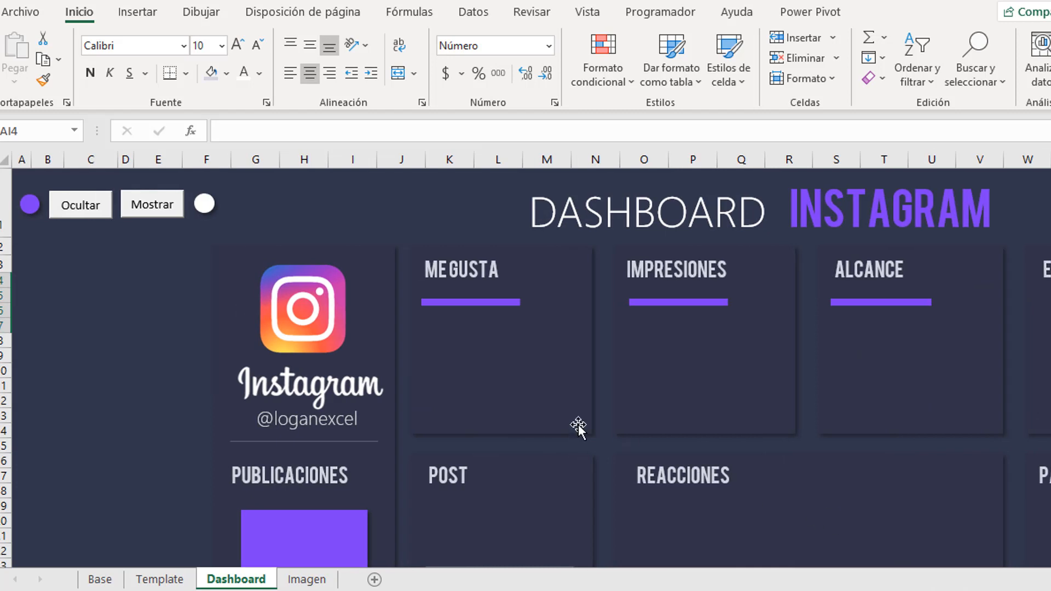
click(485, 357)
click(688, 350)
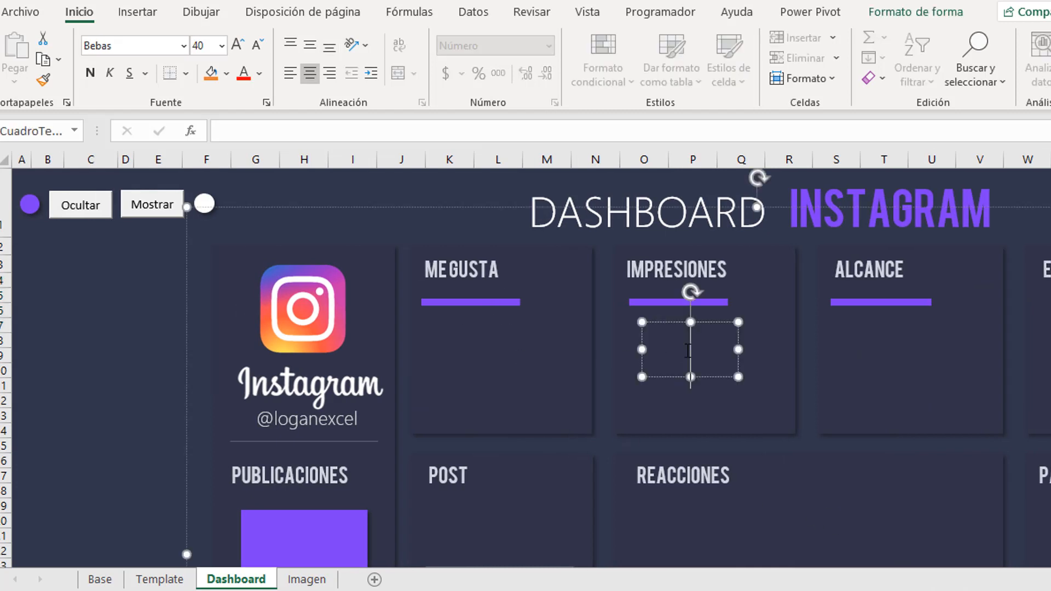
click(888, 338)
click(676, 350)
click(514, 348)
scroll(526, 361, right, 4)
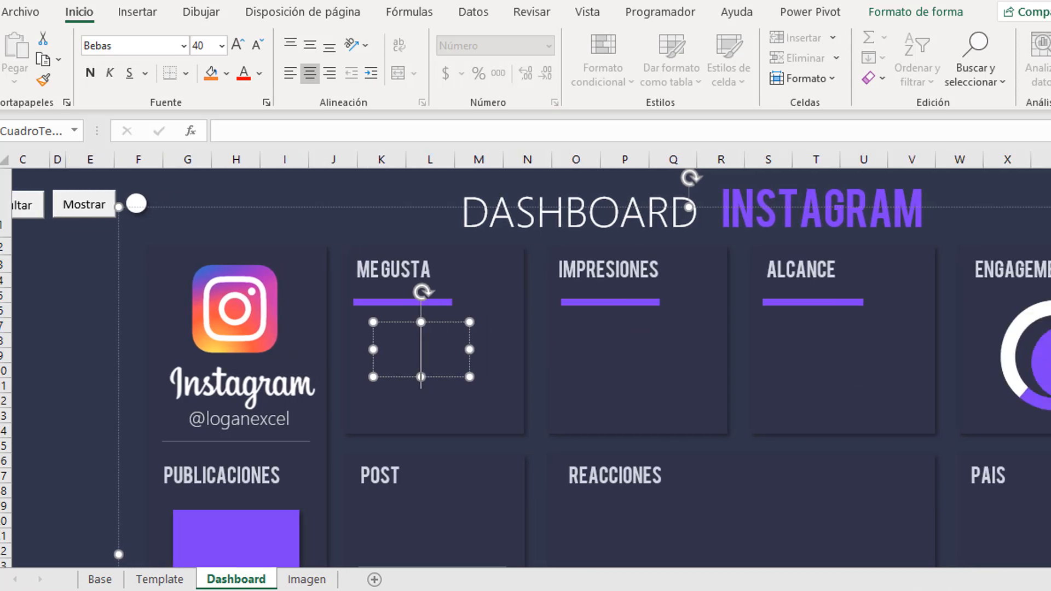
scroll(526, 361, right, 3)
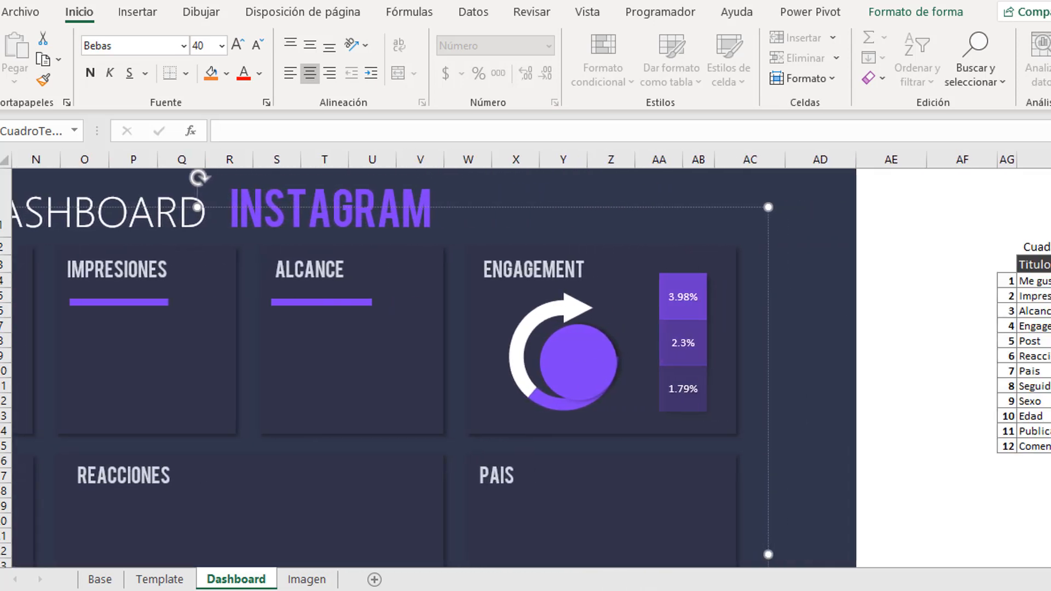
- Return to the Cuadros de Texto table and review its numbered titles and the blank Valor cells
key(Escape)
key(Right)
key(Right)
key(Right)
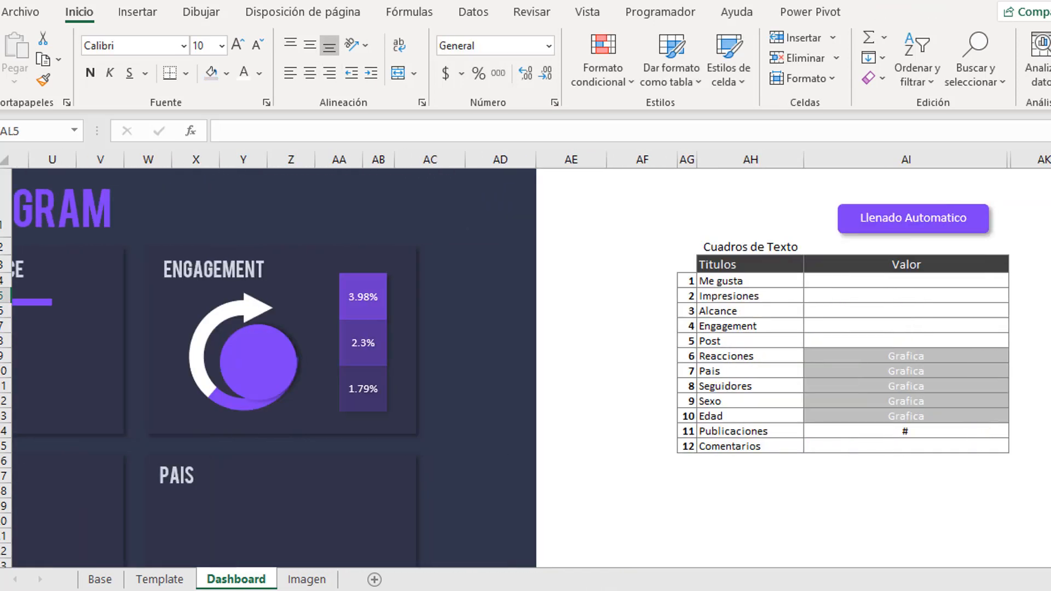
key(Left)
key(Left)
key(Left)
key(Up)
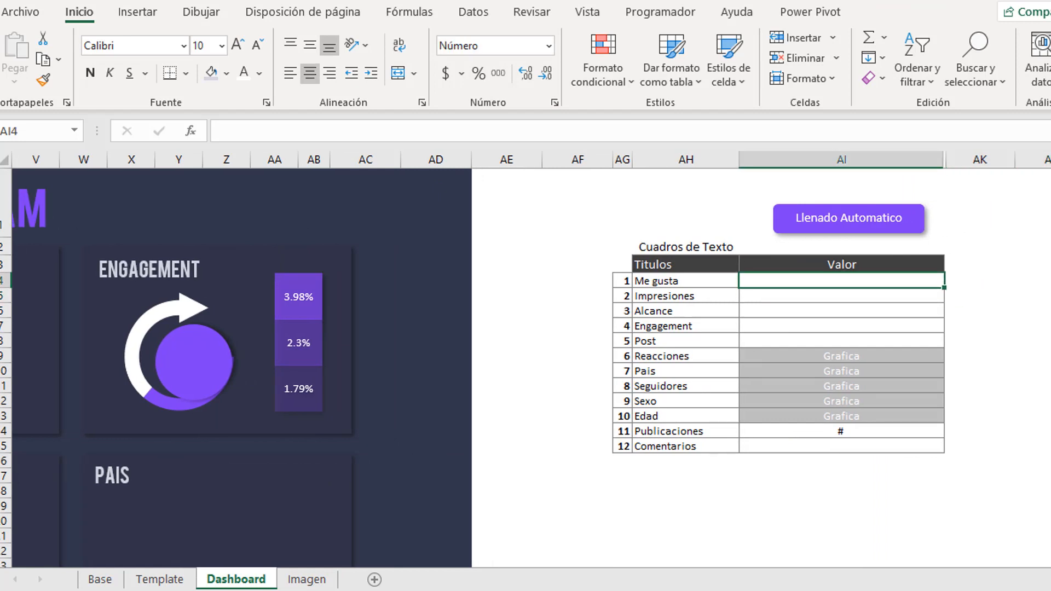
click(643, 312)
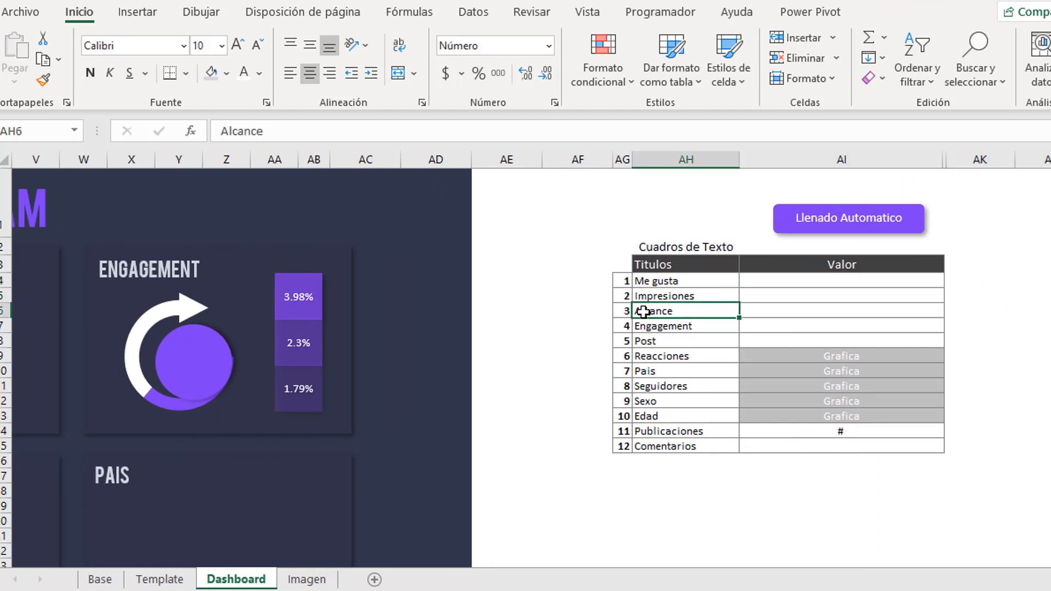
click(618, 280)
click(673, 312)
click(677, 282)
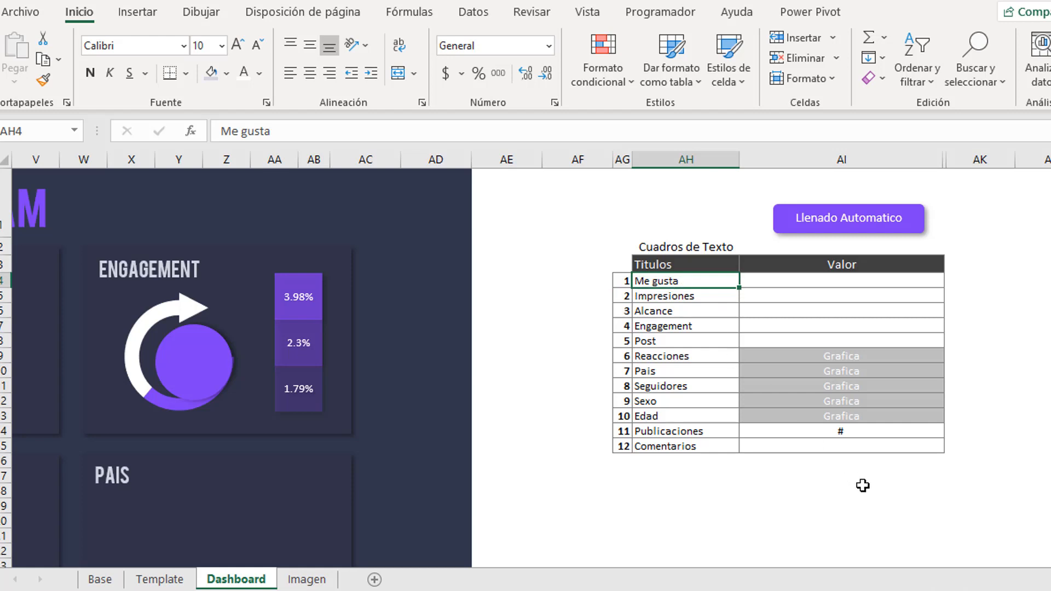
click(774, 254)
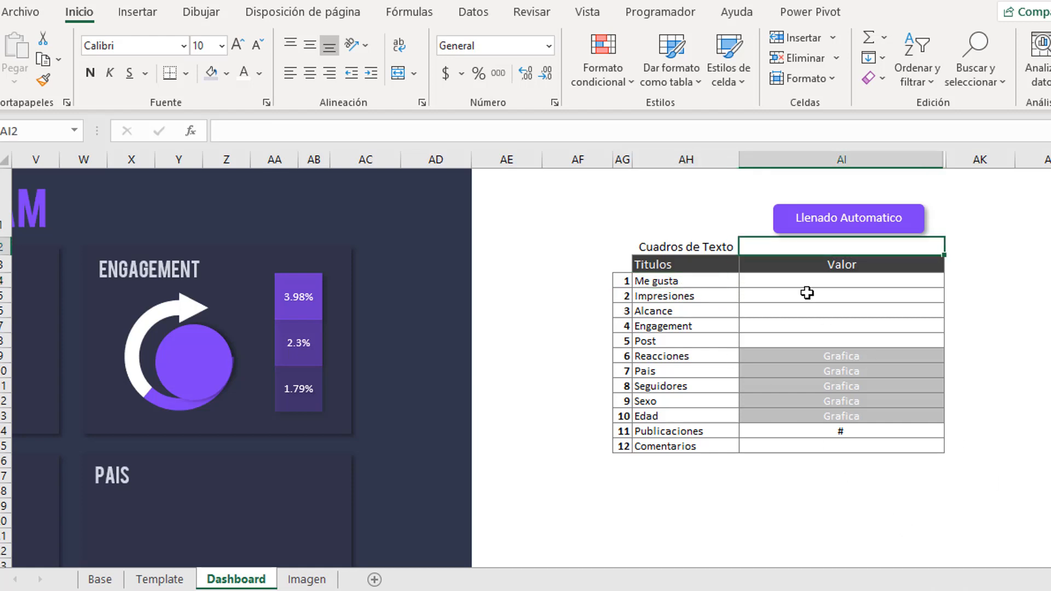
click(808, 295)
- Link the Me gusta value in the Cuadros de Texto table to the Me gusta total, Base!AG5
click(817, 281)
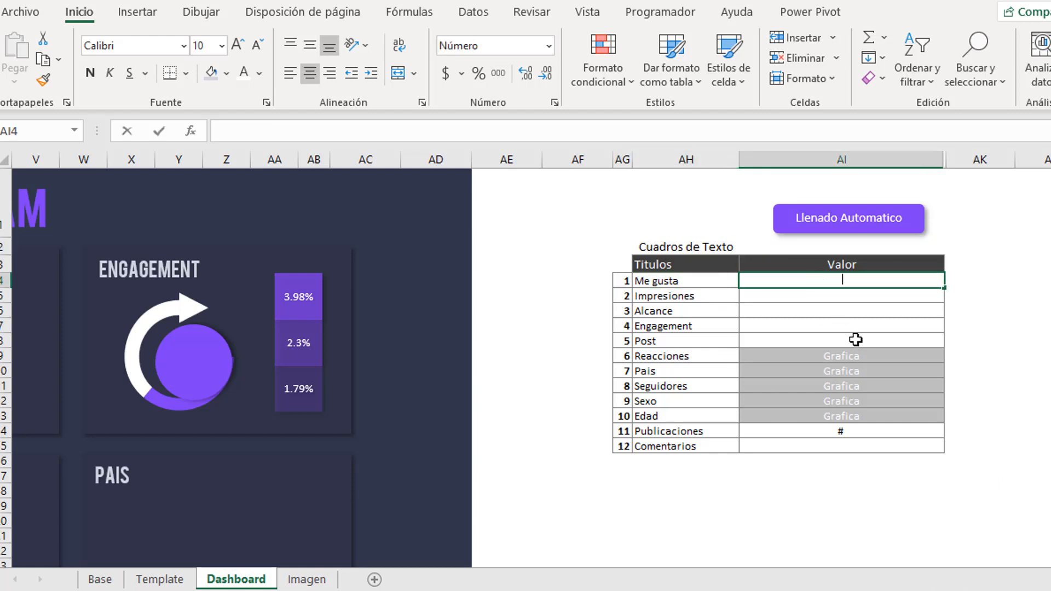
text(+)
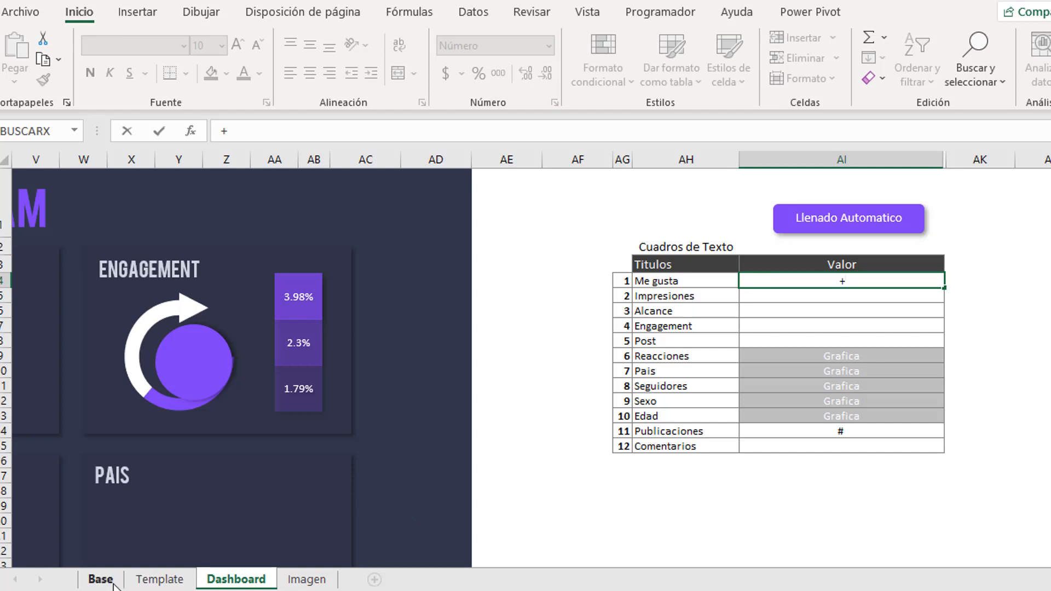
click(100, 580)
click(246, 367)
click(272, 285)
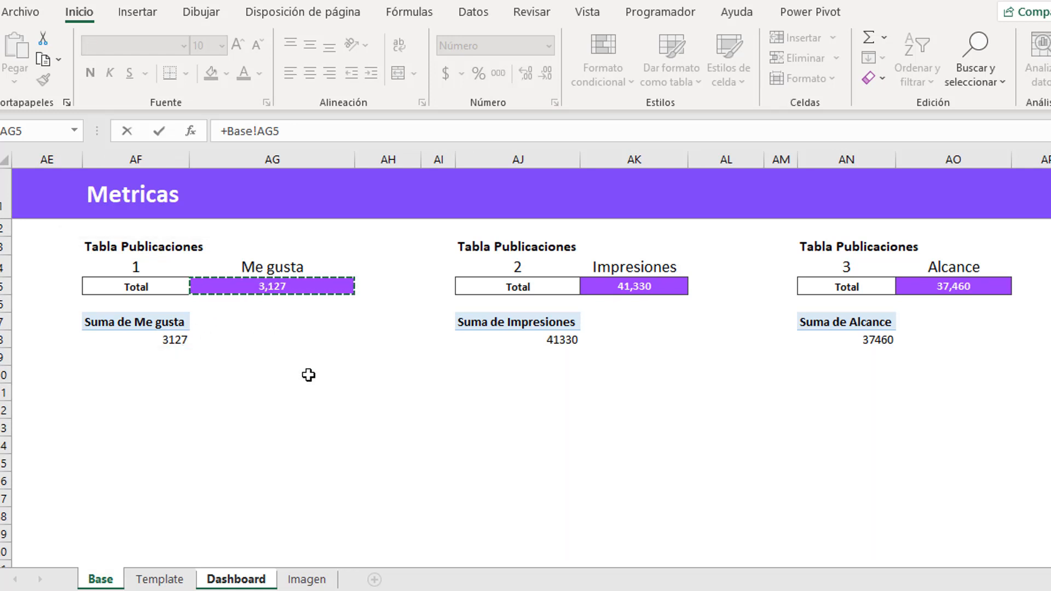
key(Return)
- Link the Impresiones value in the Cuadros de Texto table to the Impresiones total, Base!AK5
key(Up)
key(Down)
key(Down)
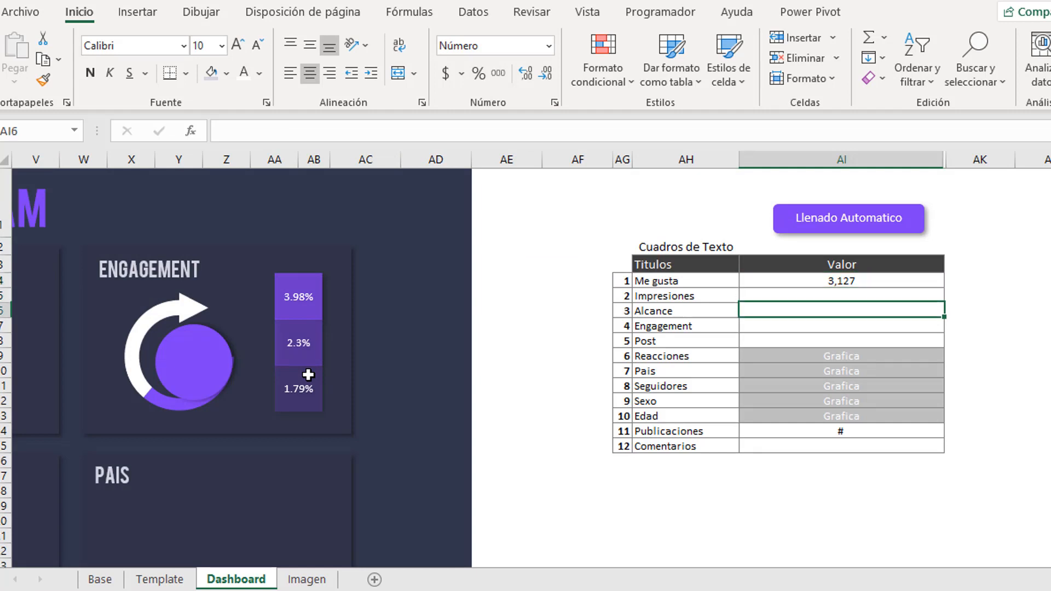
key(Up)
key(Up)
key(Down)
key(Left)
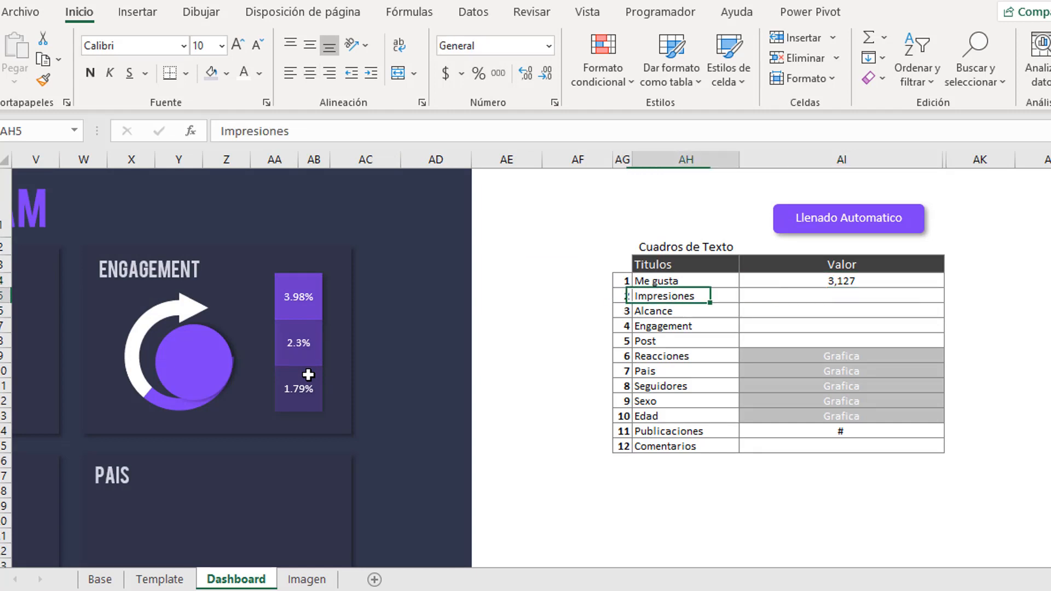
key(Right)
key(Left)
key(Left)
key(Right)
key(Right)
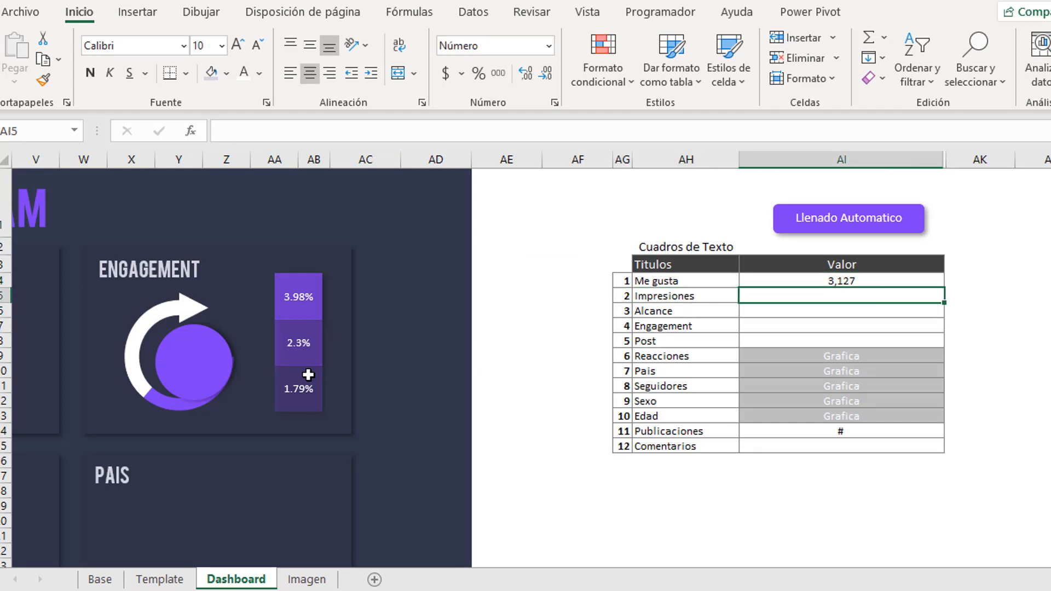
text(+)
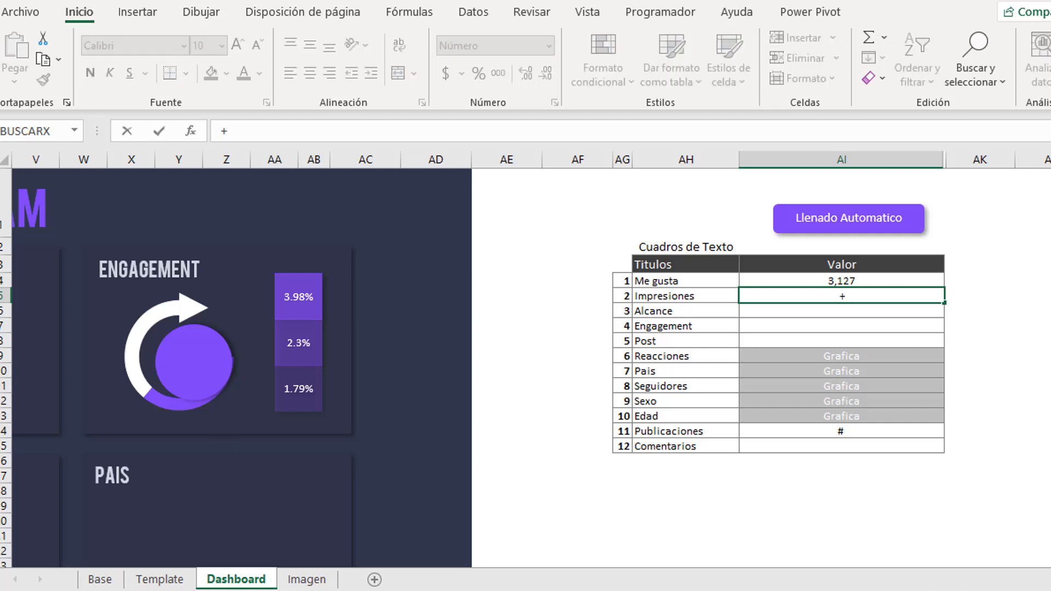
click(100, 579)
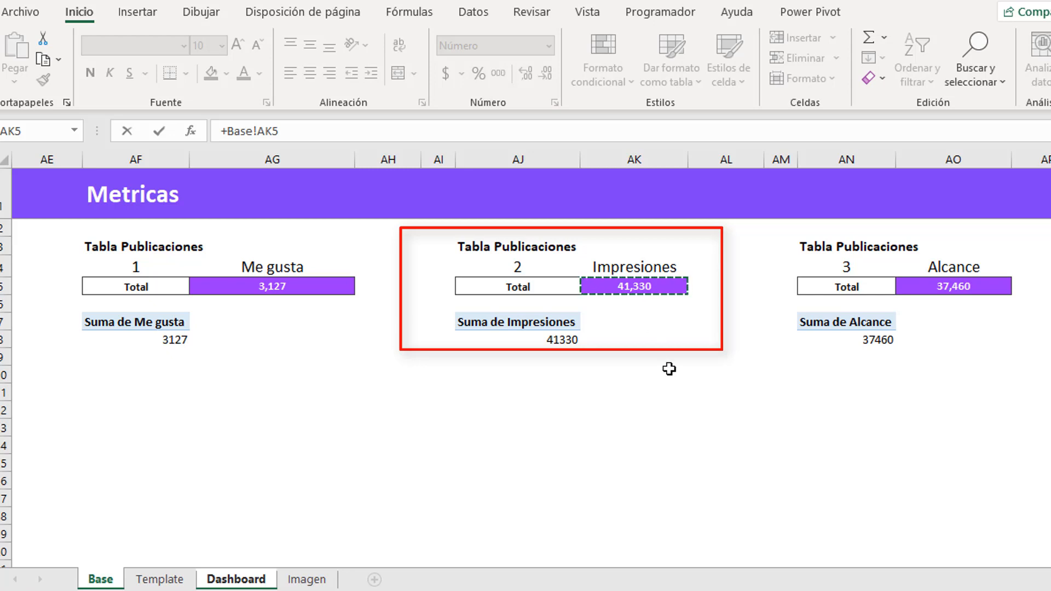
key(Return)
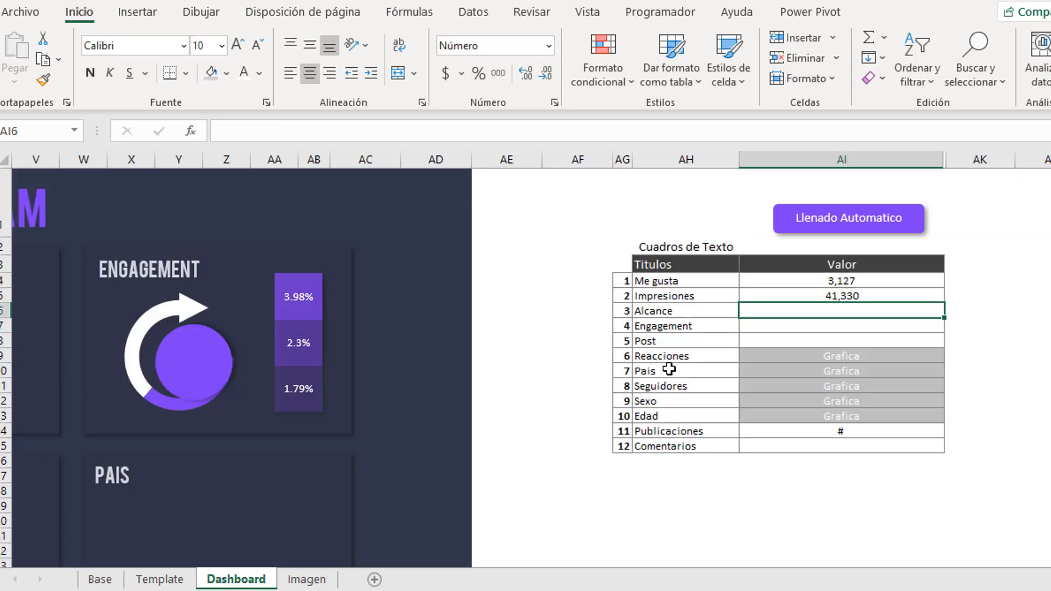
- Link the Alcance value in the Cuadros de Texto table to the Alcance total, Base!AO5
text(+)
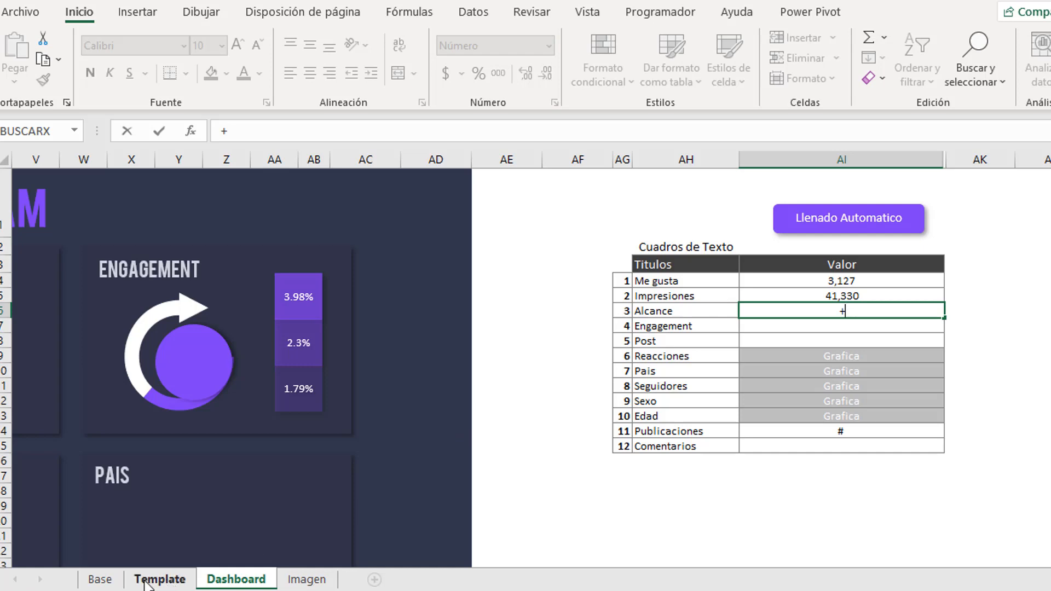
click(99, 580)
click(936, 286)
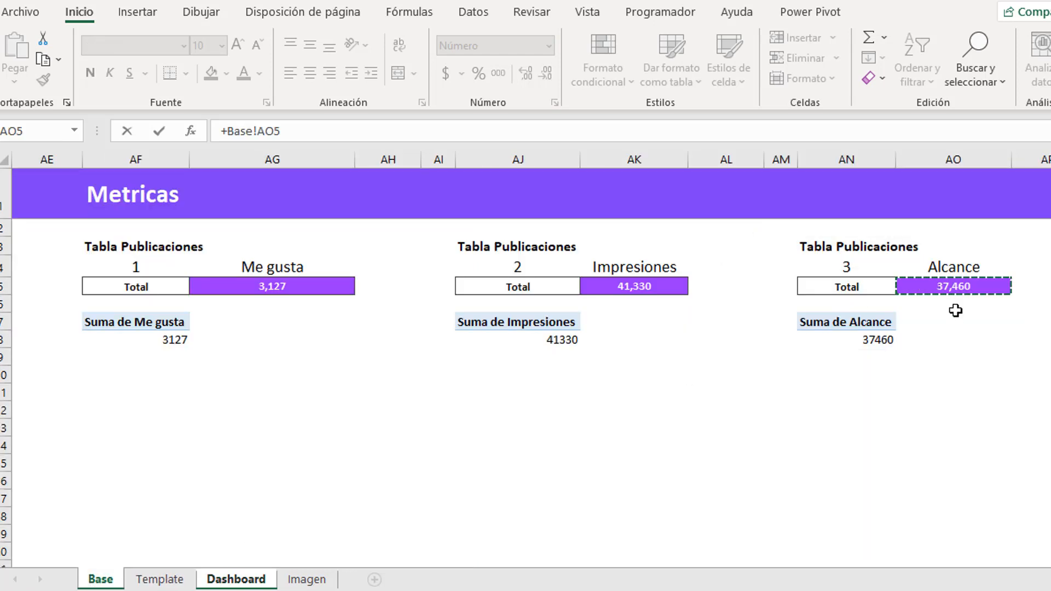
key(Return)
- Link the Engagement value in the Cuadros de Texto table to the Engagement result, Base!AS5
key(Right)
key(Right)
key(Left)
key(Left)
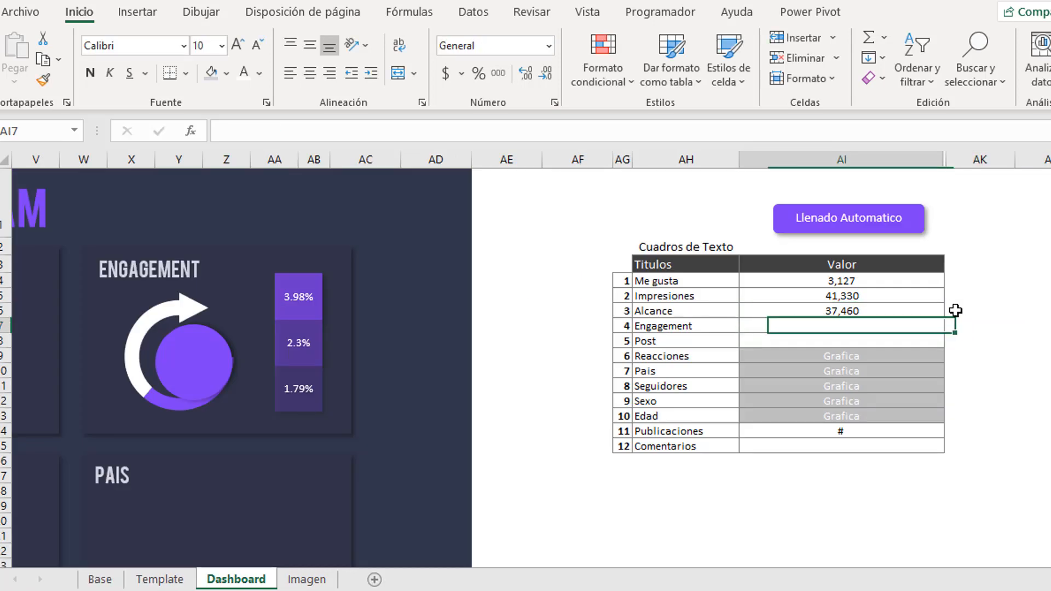
text(+)
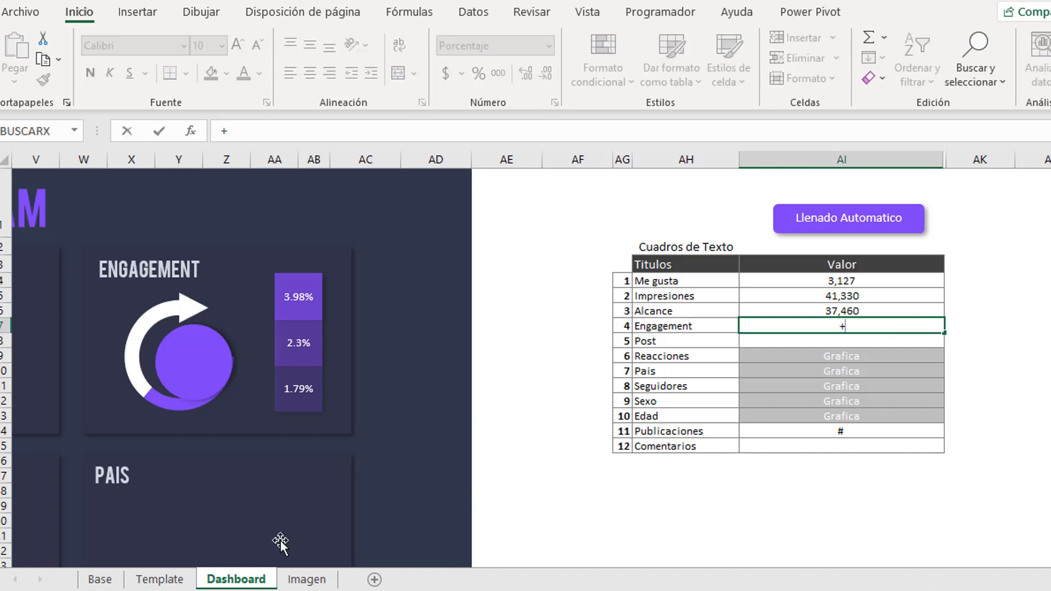
click(160, 579)
click(99, 579)
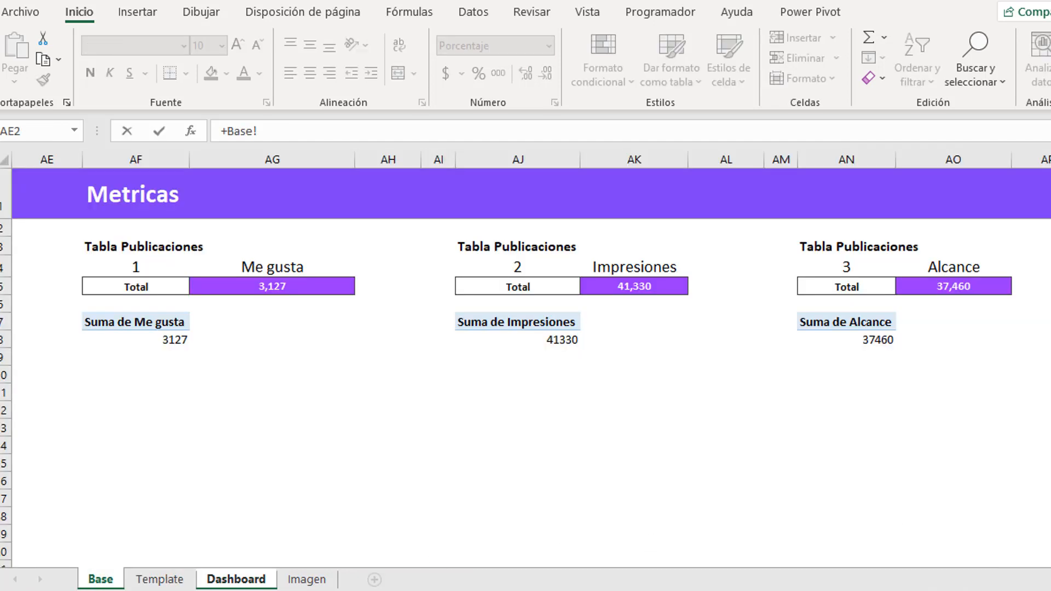
scroll(526, 356, right, 10)
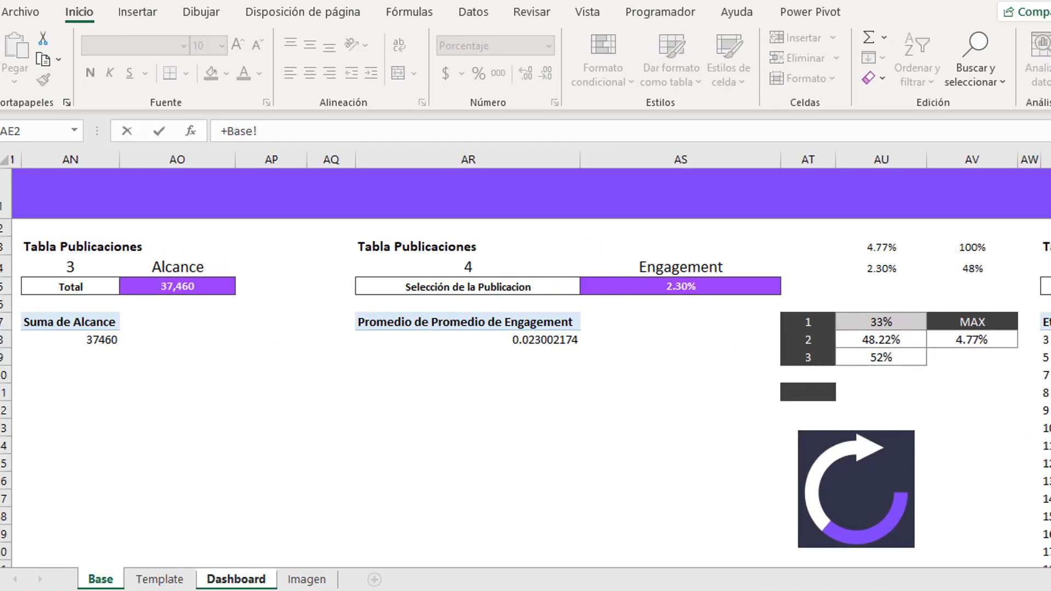
scroll(502, 422, right, 1)
click(380, 287)
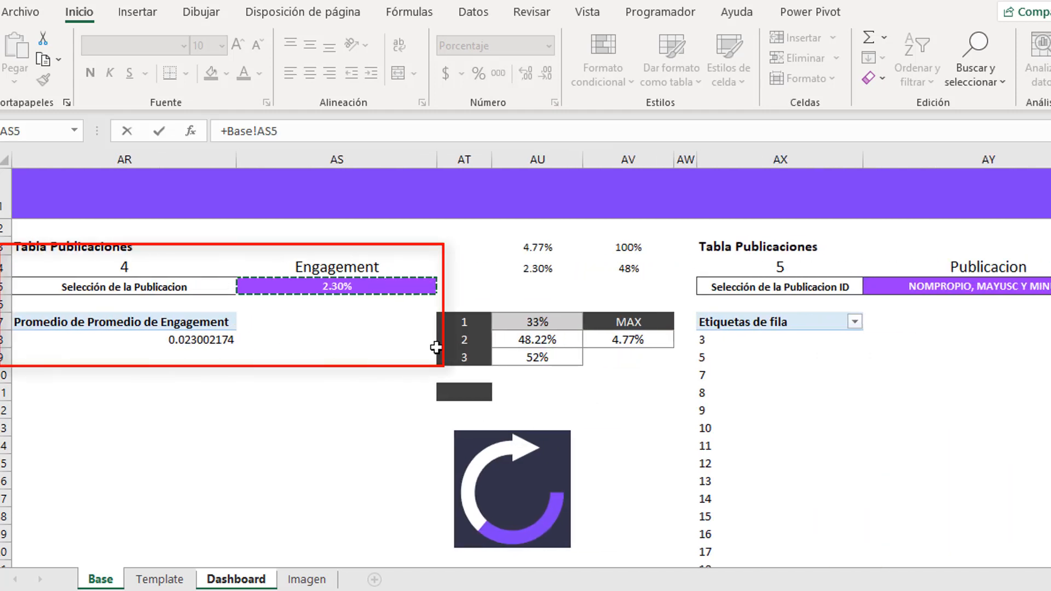
key(Return)
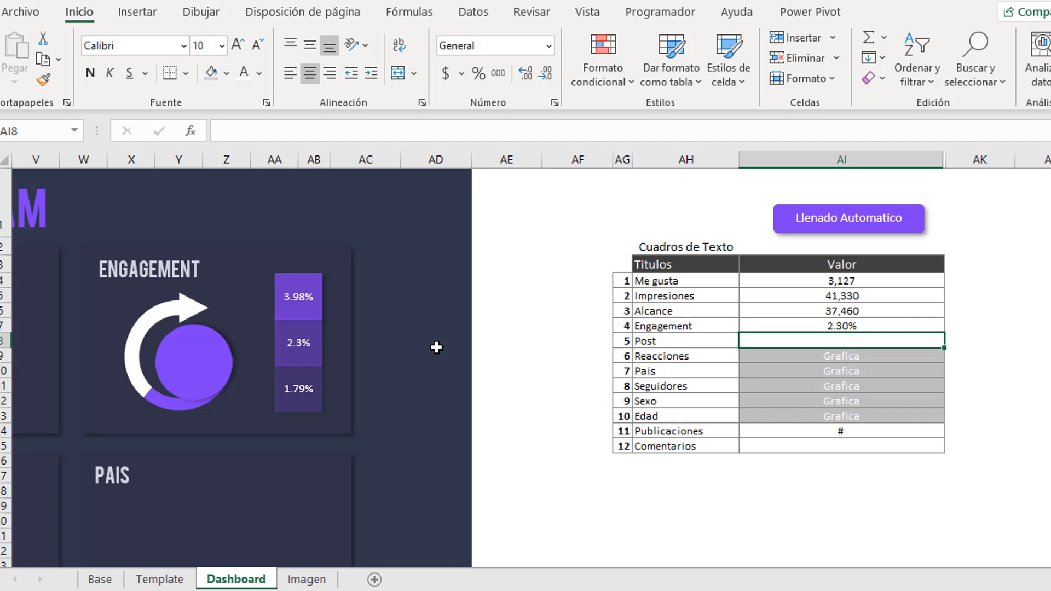
- Link the Post value in the Cuadros de Texto table to the selected publication's title, Base!AY5
text(+)
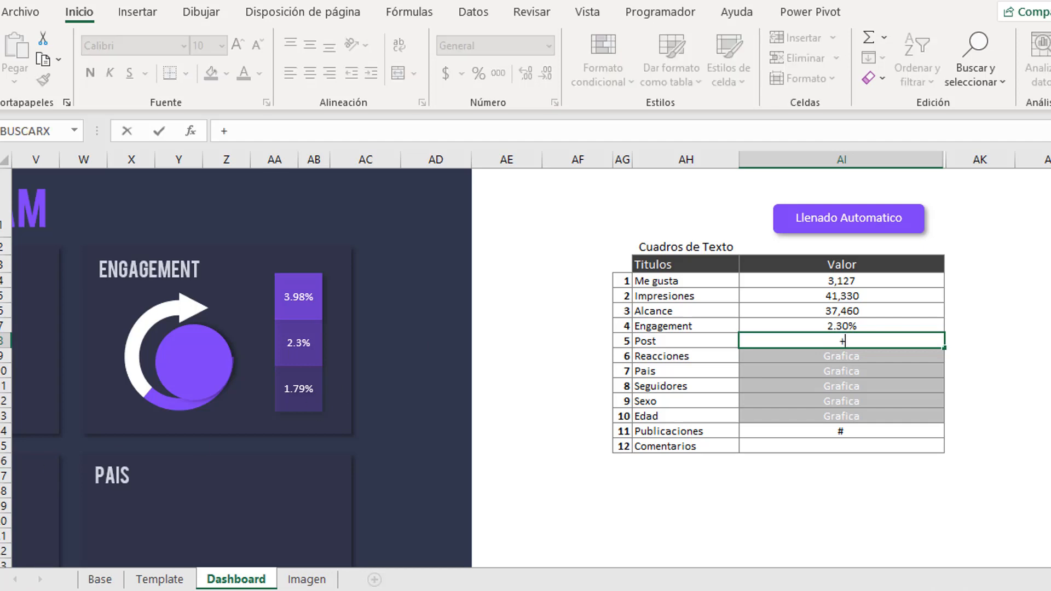
click(100, 580)
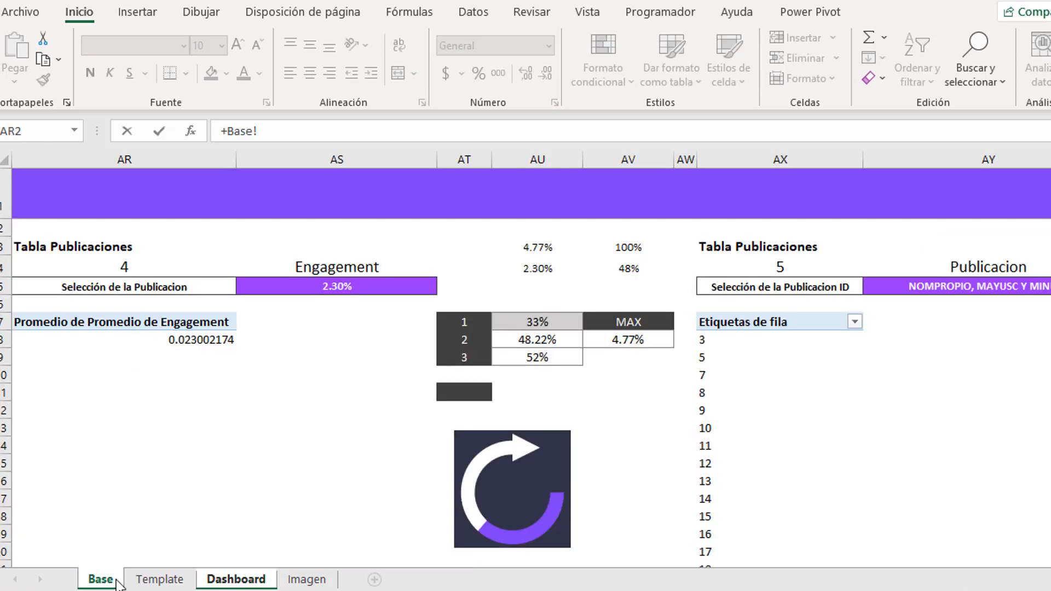
click(938, 283)
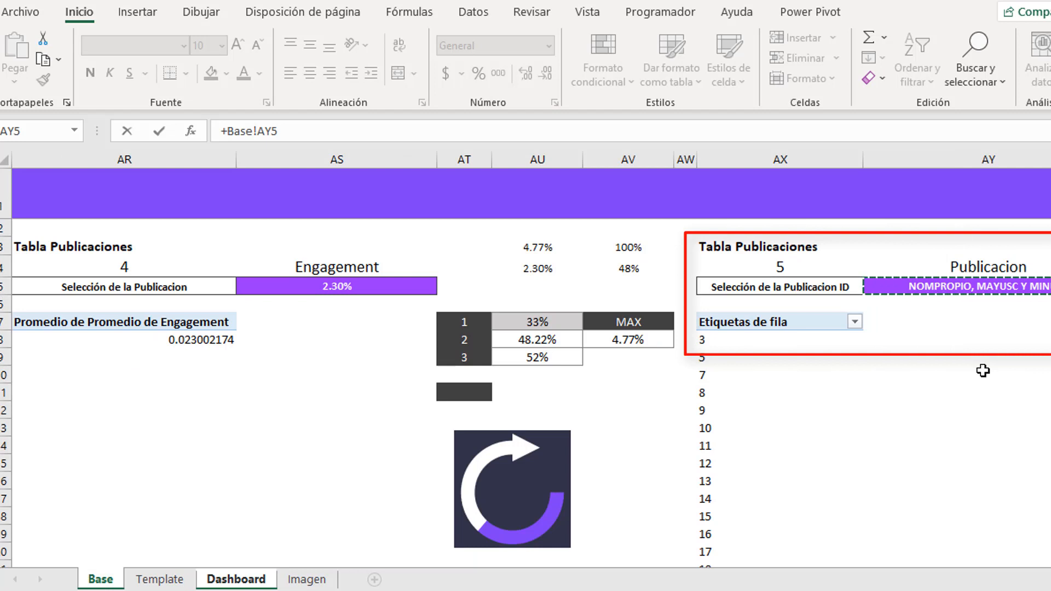
key(Return)
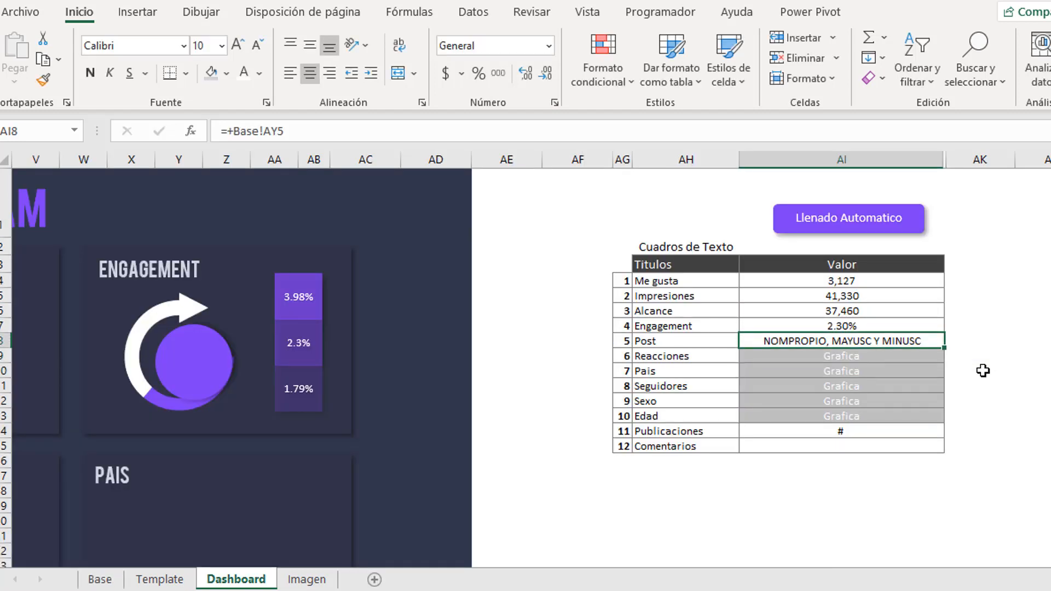
- Review the Grafica rows and the Publicaciones and Comentarios entries of the Cuadros de Texto table, including the Publicaciones formula
click(838, 357)
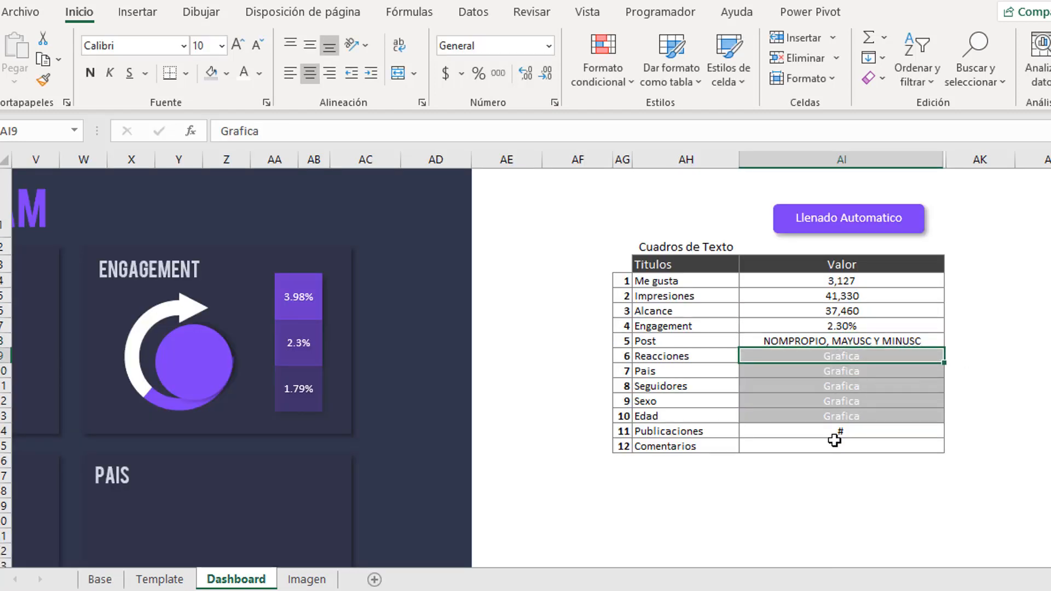
click(833, 427)
drag(831, 358, 835, 420)
click(835, 433)
click(704, 442)
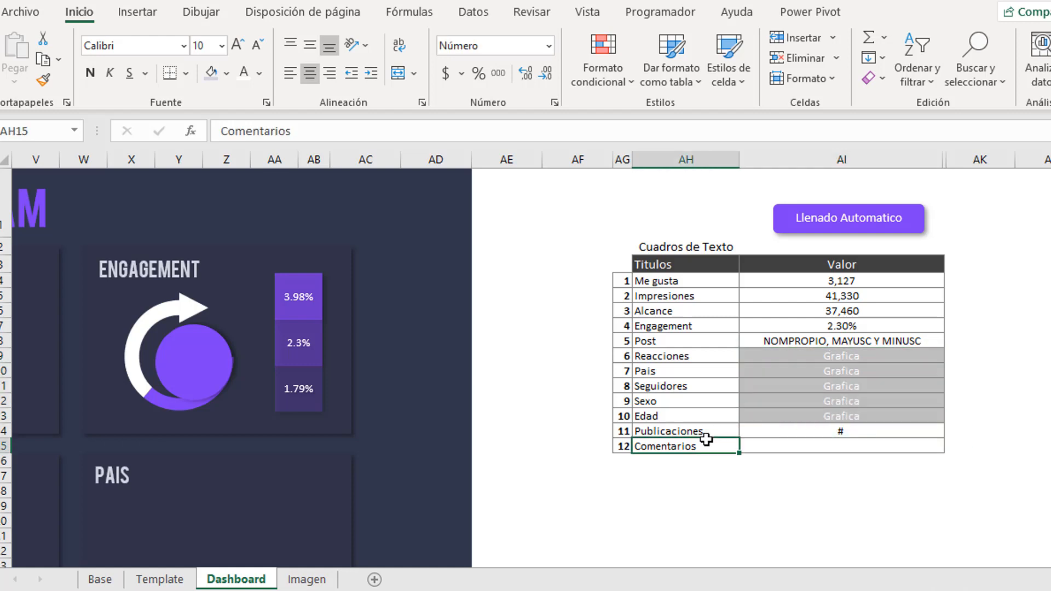
click(795, 437)
click(691, 434)
click(894, 444)
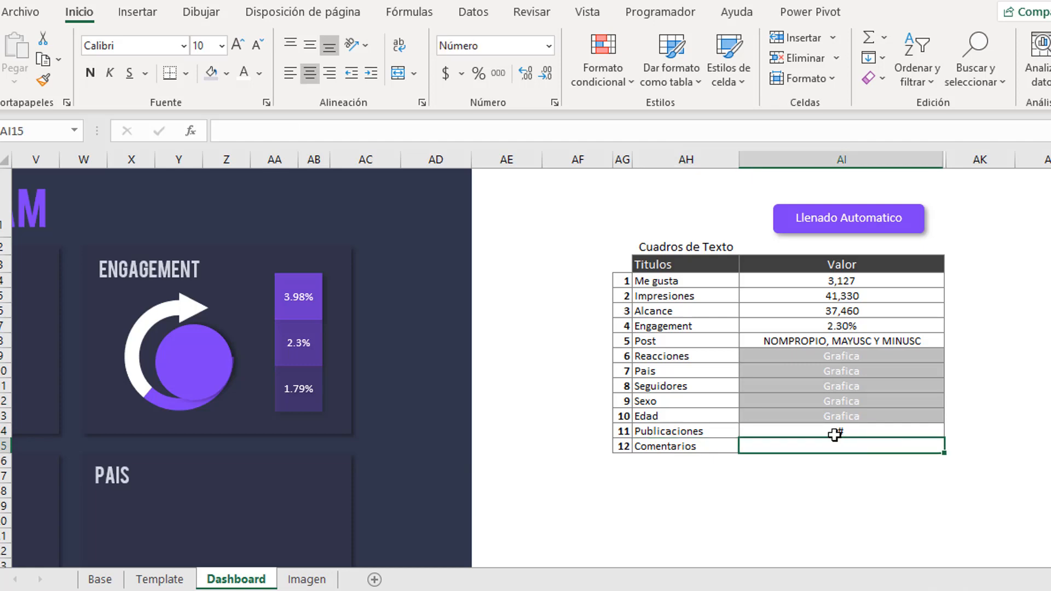
click(832, 432)
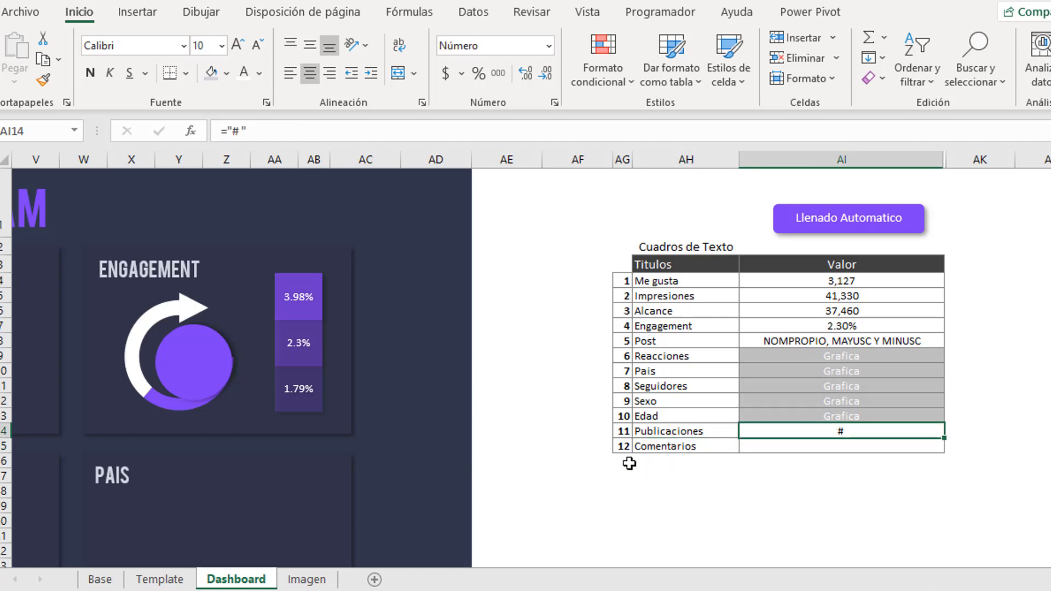
- On the Base sheet, link the # Publicacion cell of table 11 to the pivot's first row label, CP8
click(100, 579)
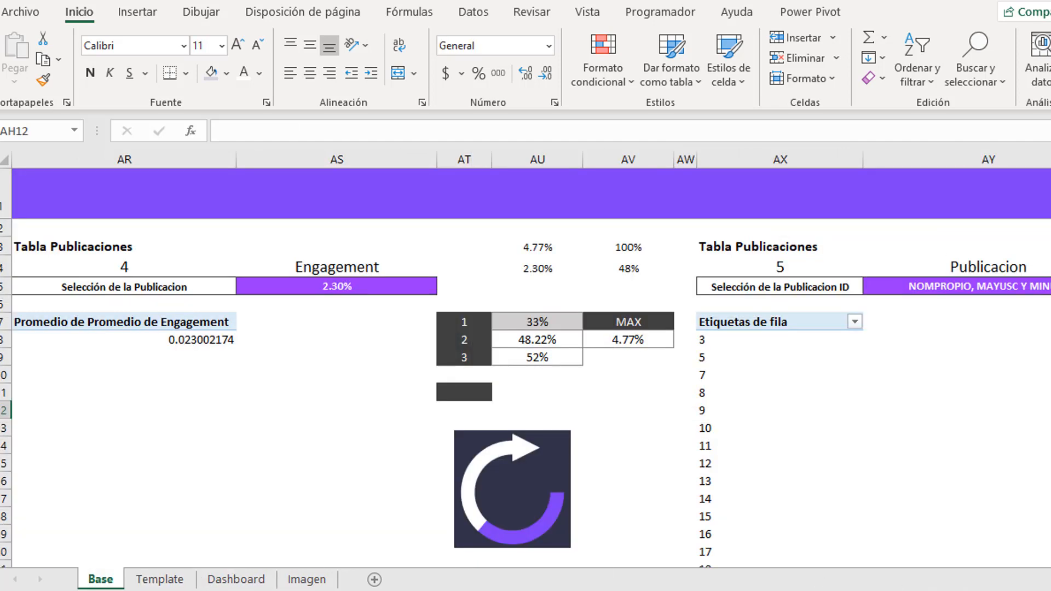
scroll(525, 367, right, 9)
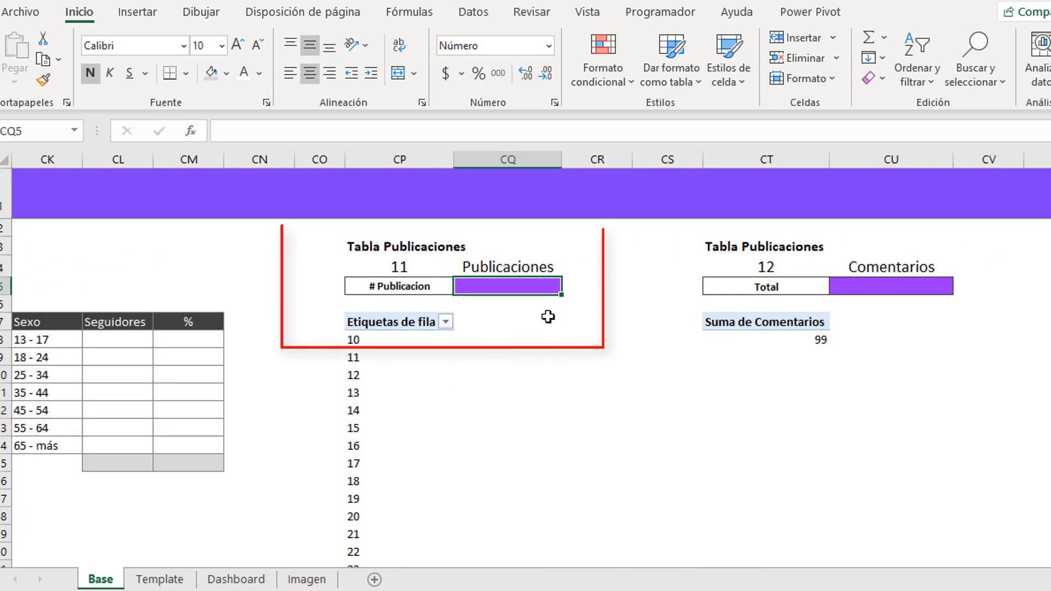
text(+)
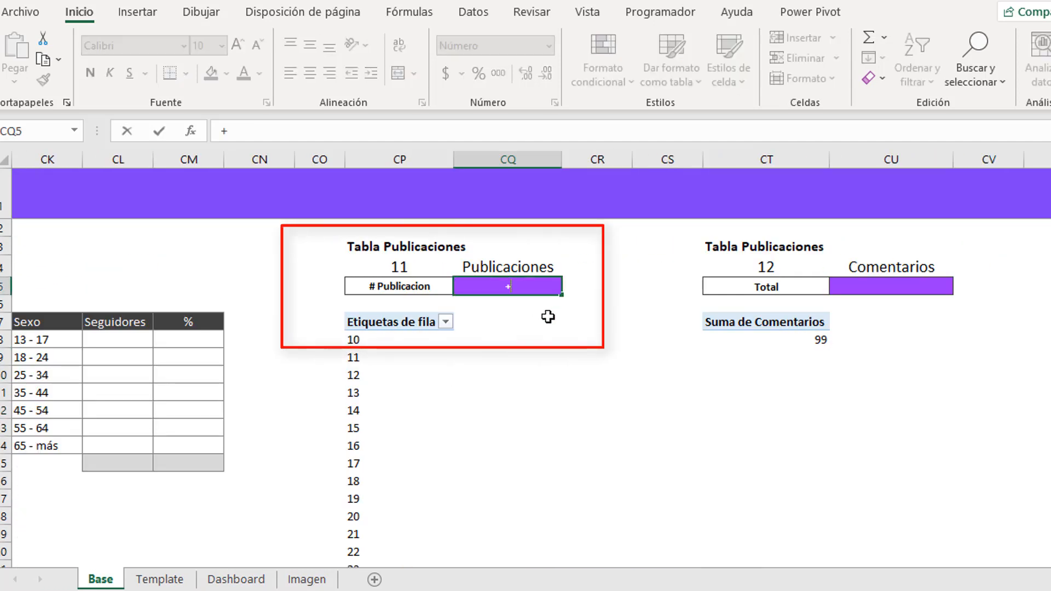
click(408, 342)
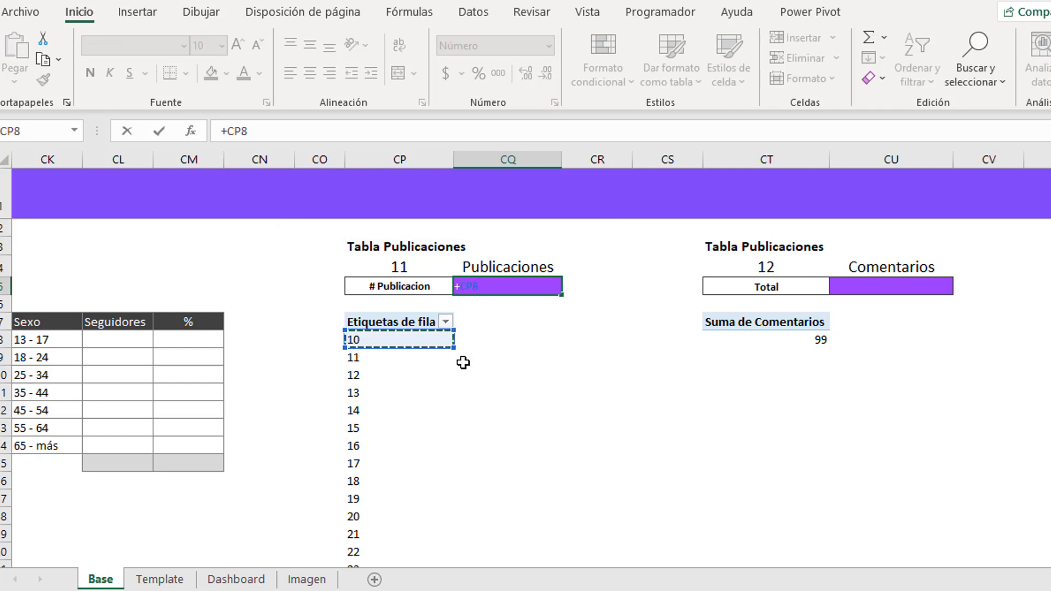
key(Return)
key(Return)
- Examine the publication numbers in table 11's pivot and compare the first one with the # Publicacion cell
scroll(442, 396, down, 6)
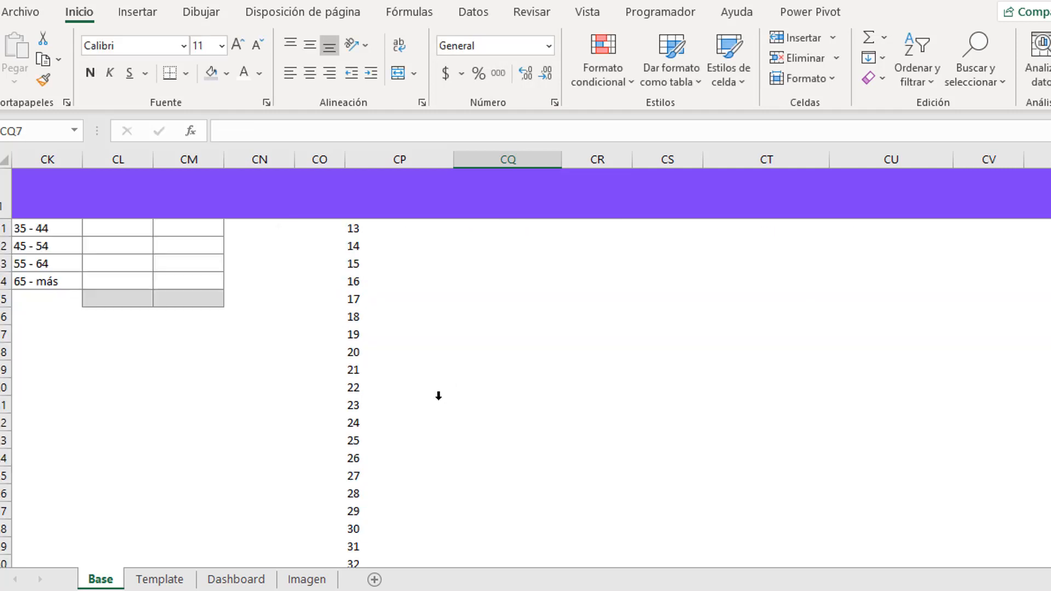
scroll(432, 410, down, 6)
scroll(431, 410, up, 13)
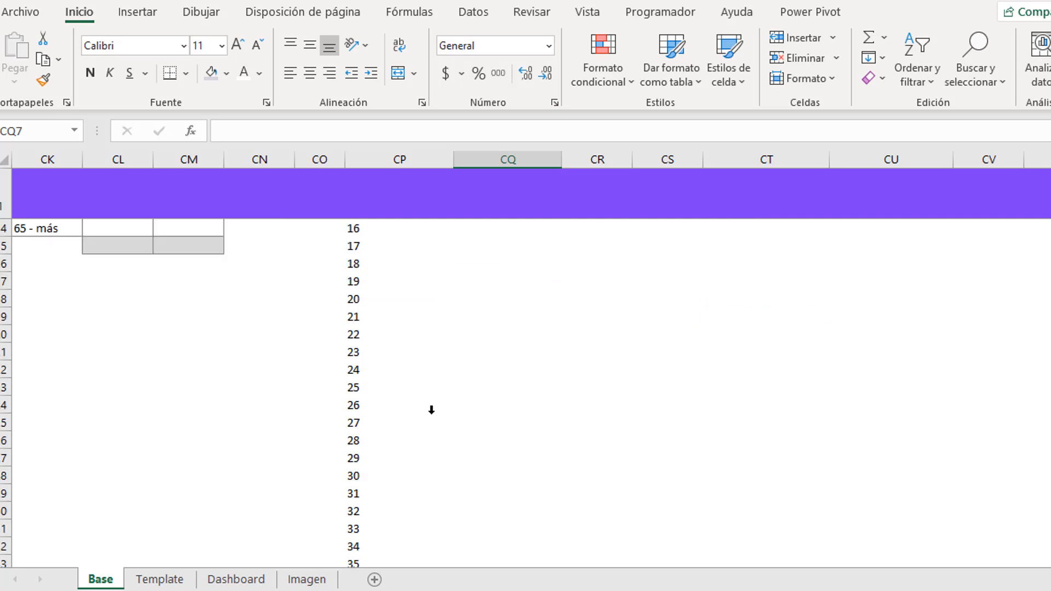
click(420, 333)
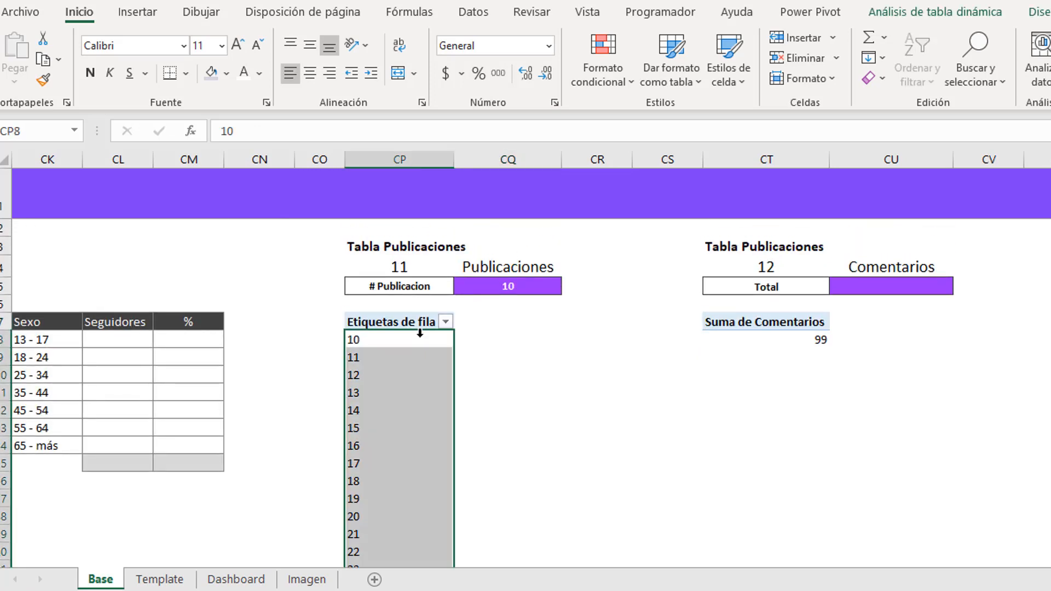
click(420, 343)
click(500, 285)
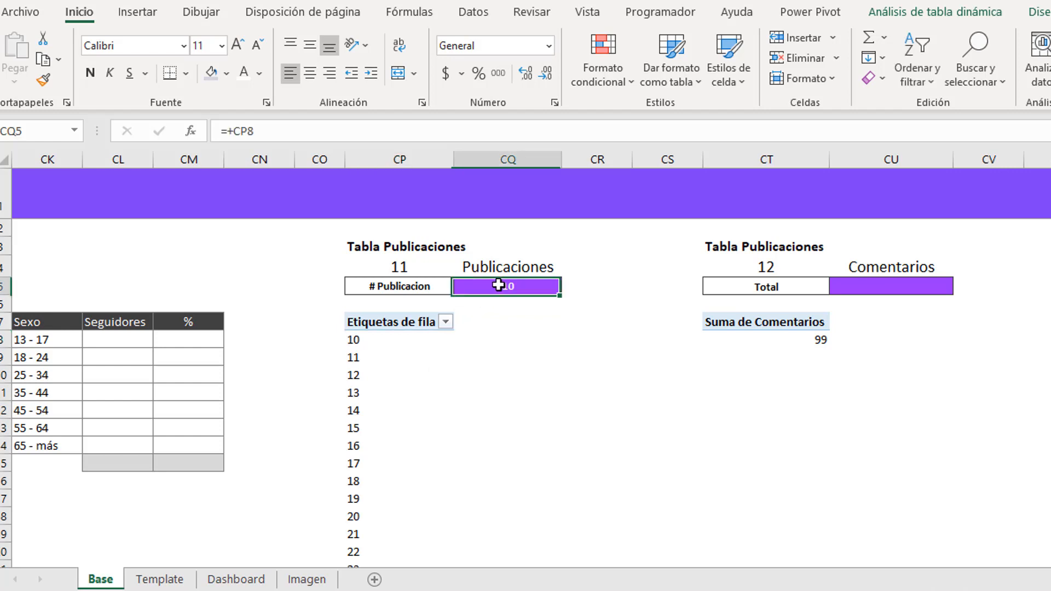
click(419, 344)
click(418, 343)
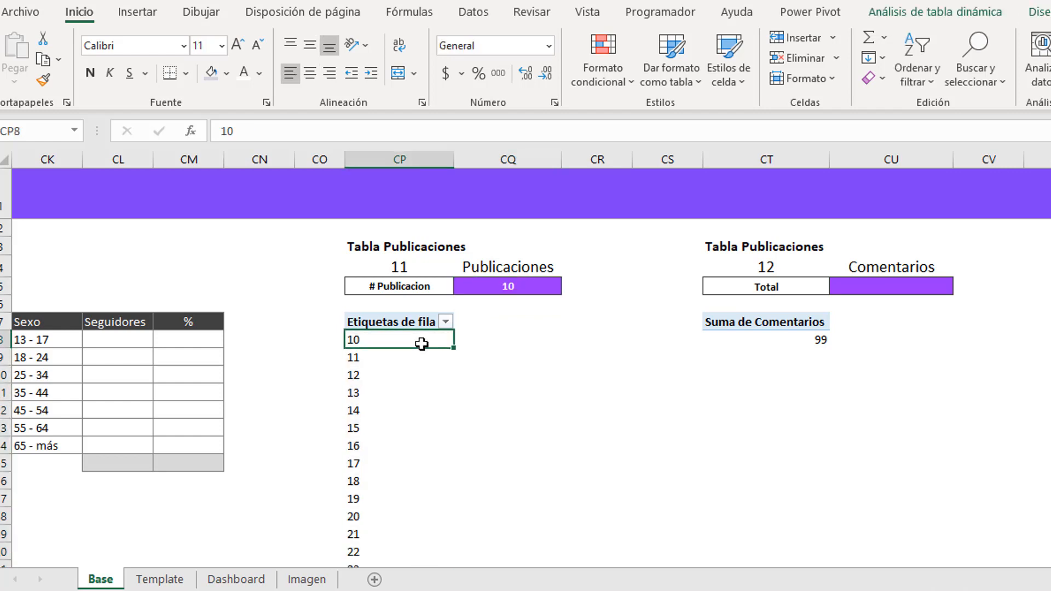
click(507, 285)
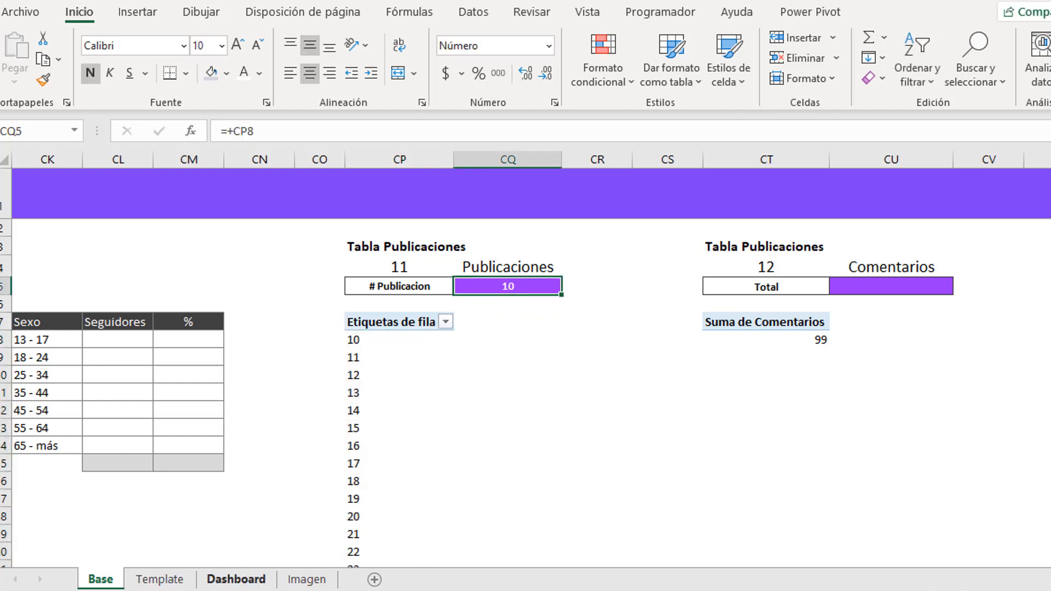
click(236, 579)
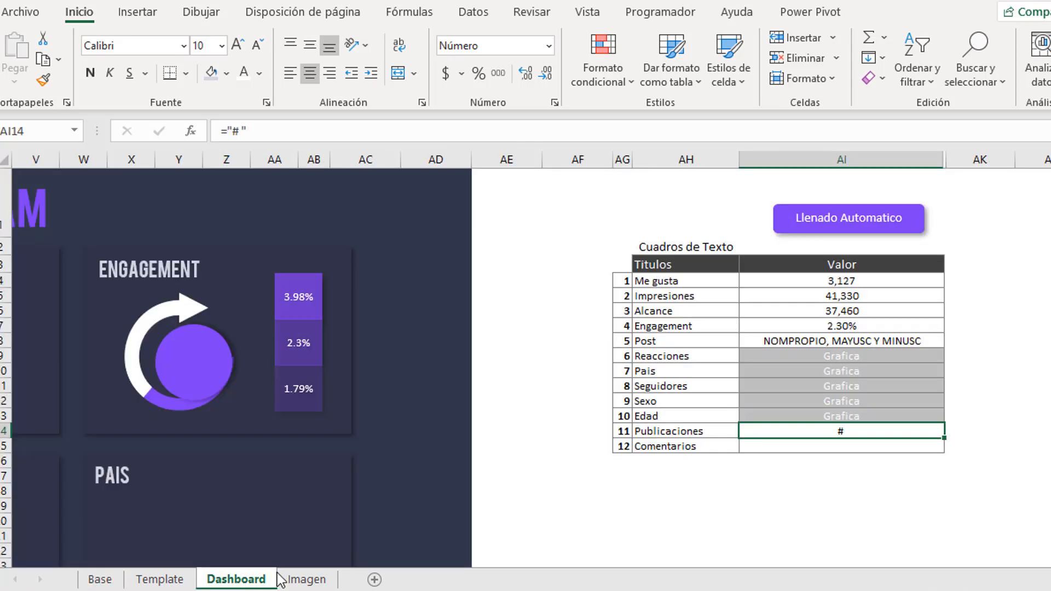
click(767, 495)
click(818, 433)
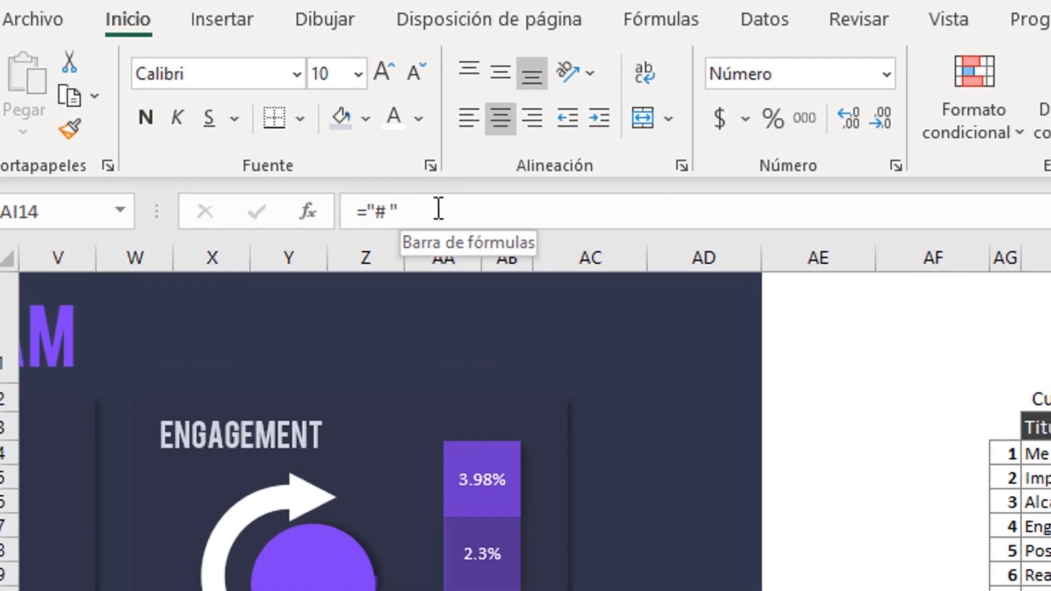
click(279, 126)
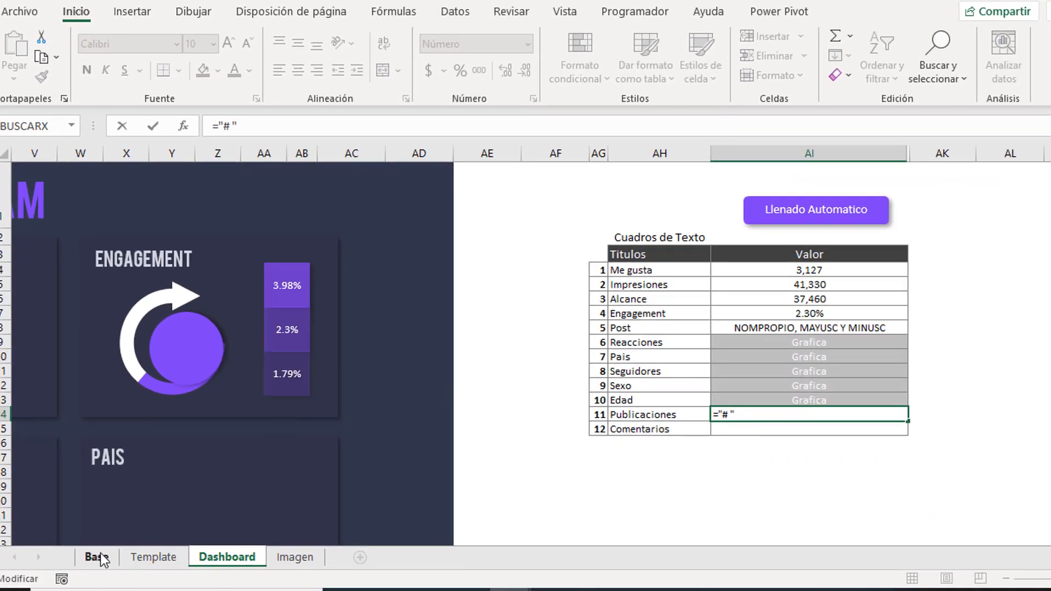
click(96, 557)
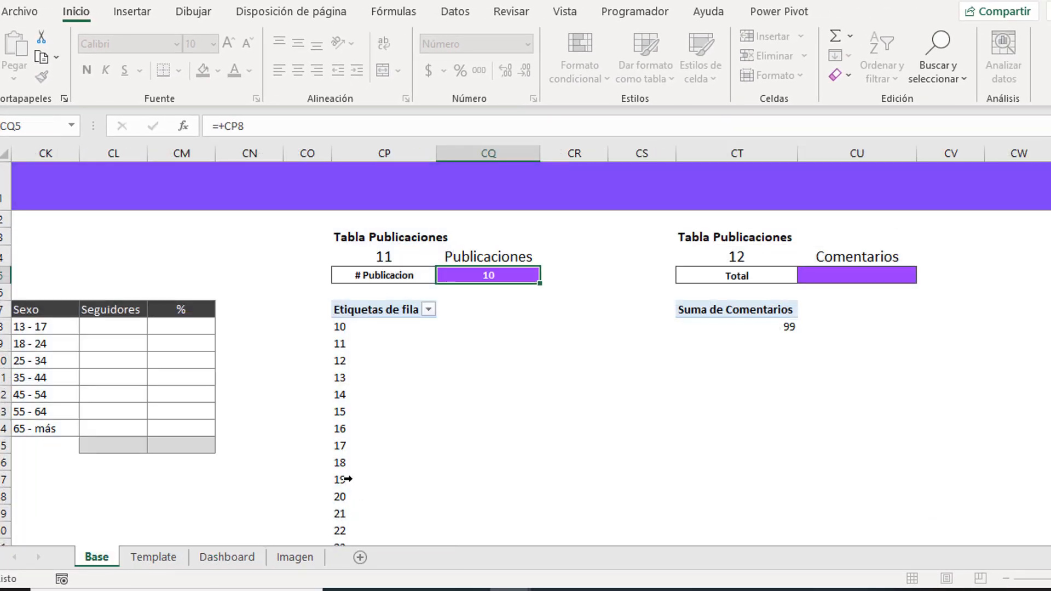
click(385, 277)
click(838, 274)
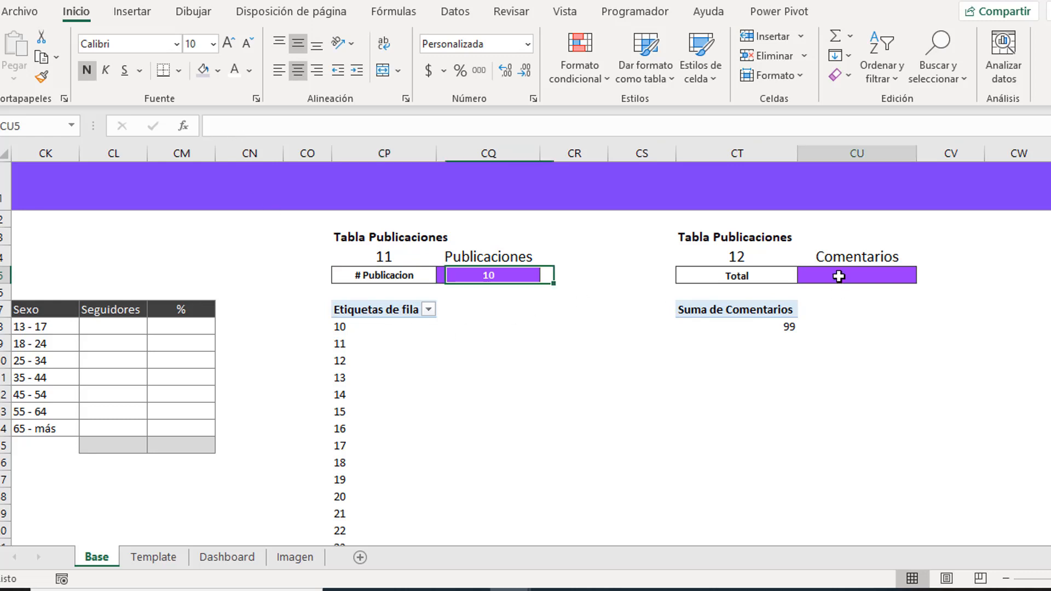
click(652, 326)
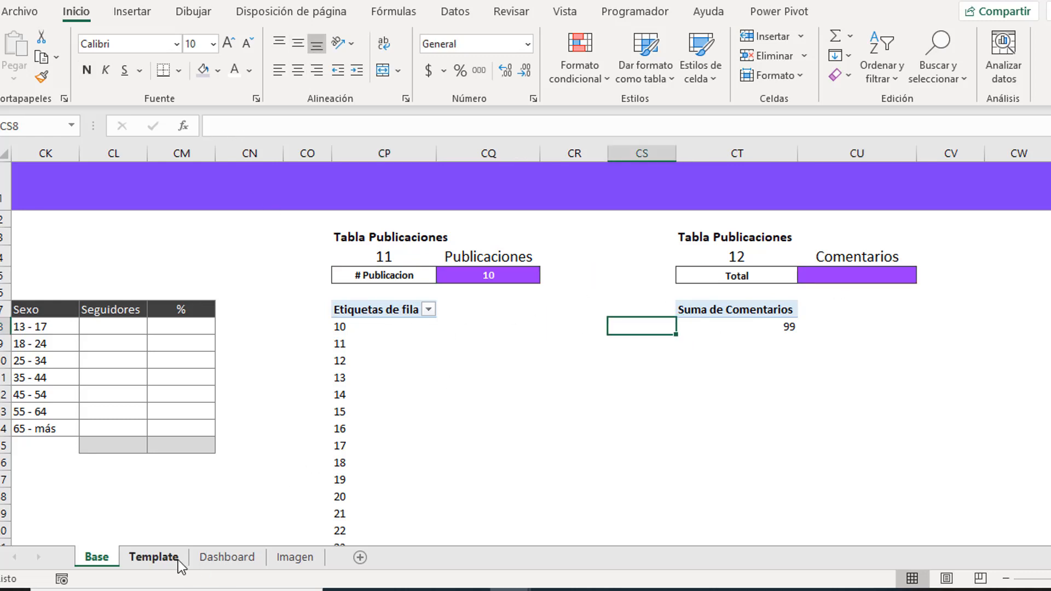
click(153, 557)
click(223, 562)
click(671, 469)
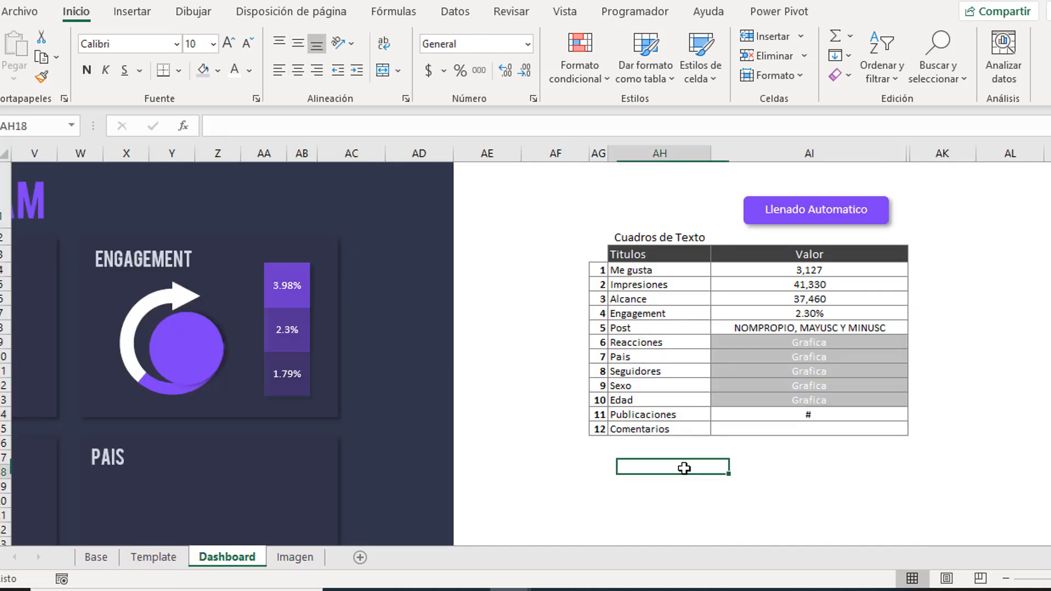
- Extend the Publicaciones formula in the Cuadros de Texto table to join "# " with the publication number in Base!CQ5
click(750, 417)
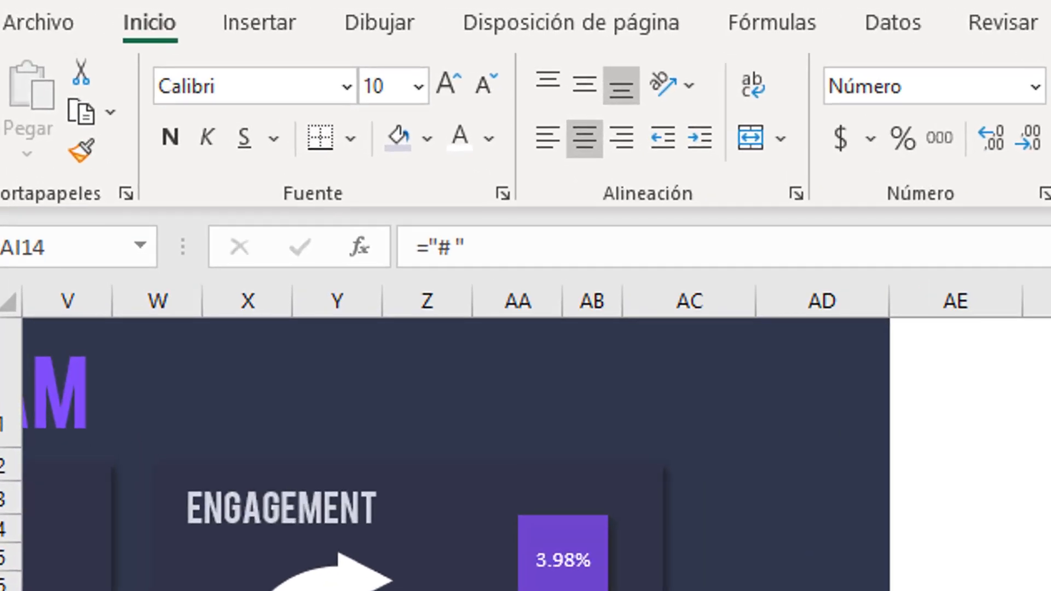
click(417, 133)
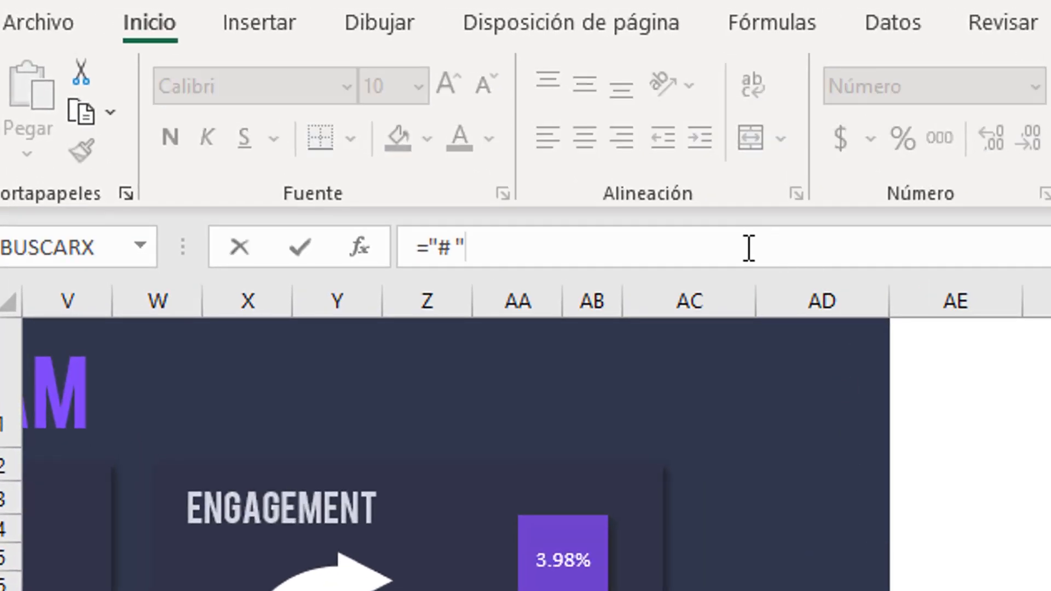
text(&)
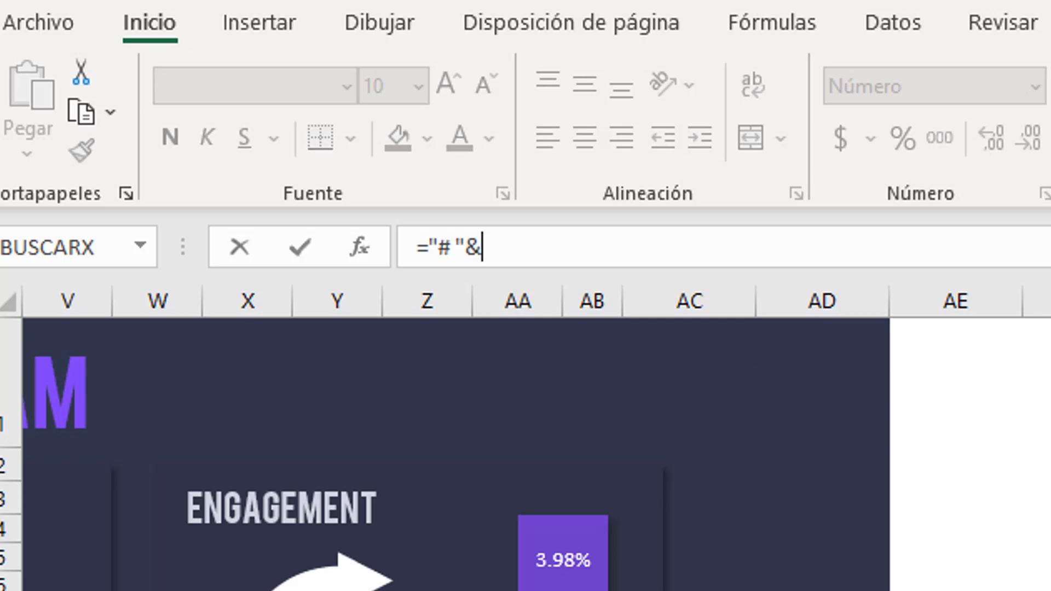
key(ctrl+Page_Down)
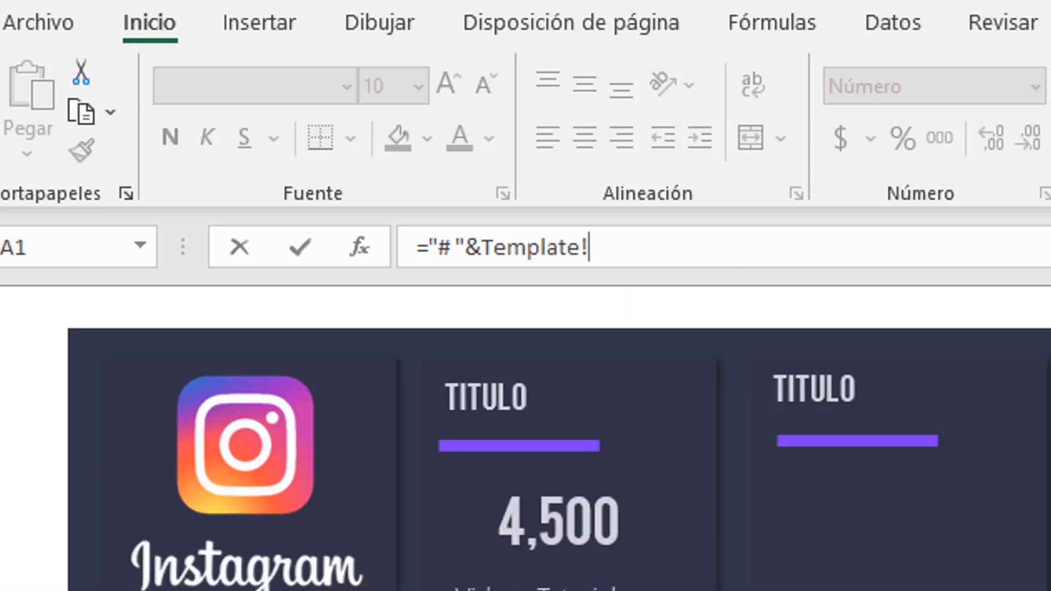
key(ctrl+Page_Down)
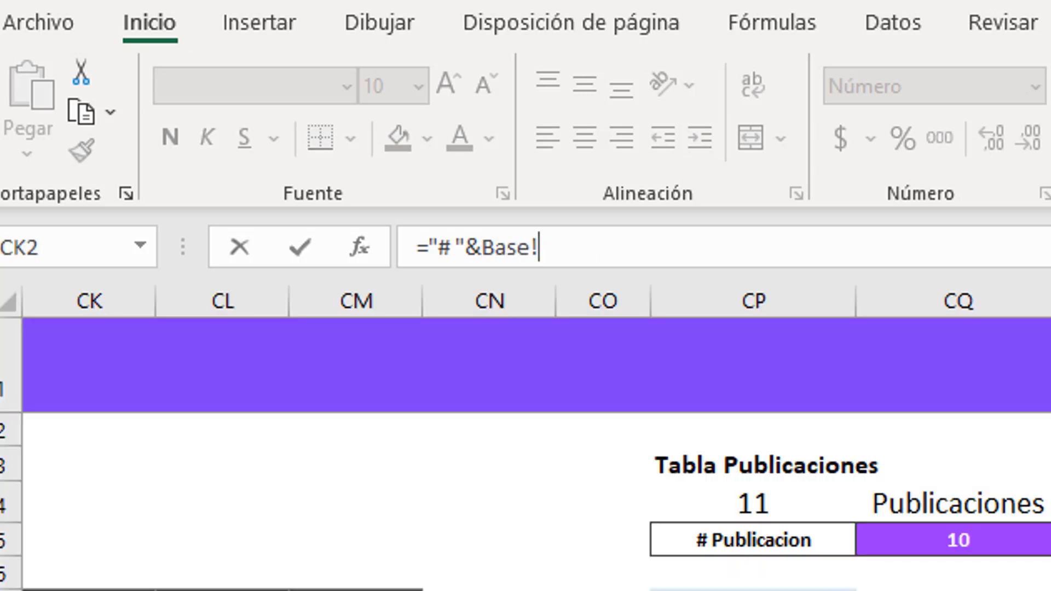
click(950, 540)
key(Return)
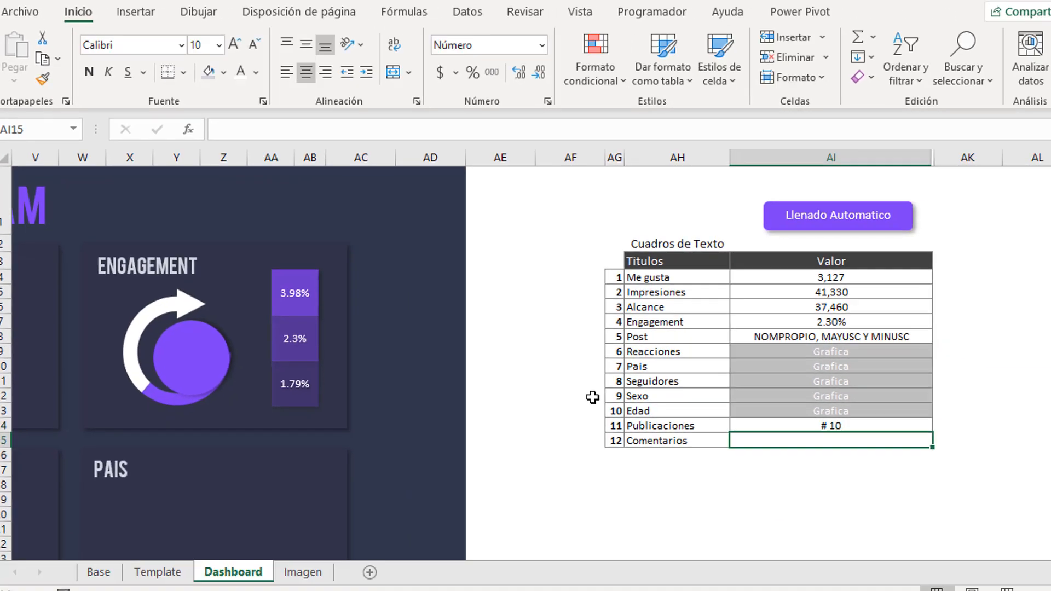
key(Up)
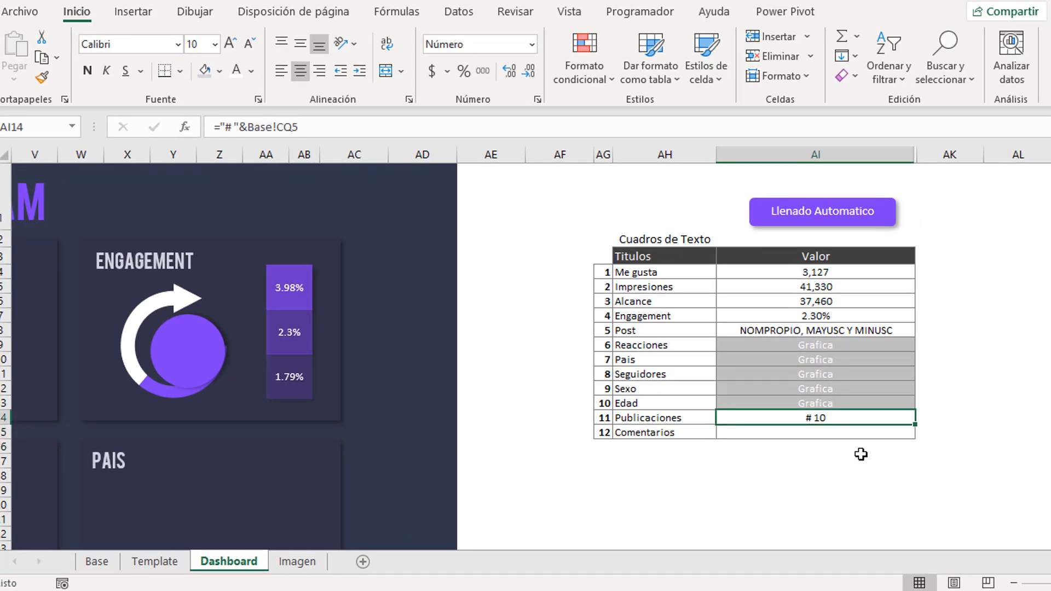
click(821, 329)
click(843, 418)
click(838, 437)
click(838, 416)
- On the Base sheet, link the Total cell of table 12 to the pivot's Suma de Comentarios value
click(824, 433)
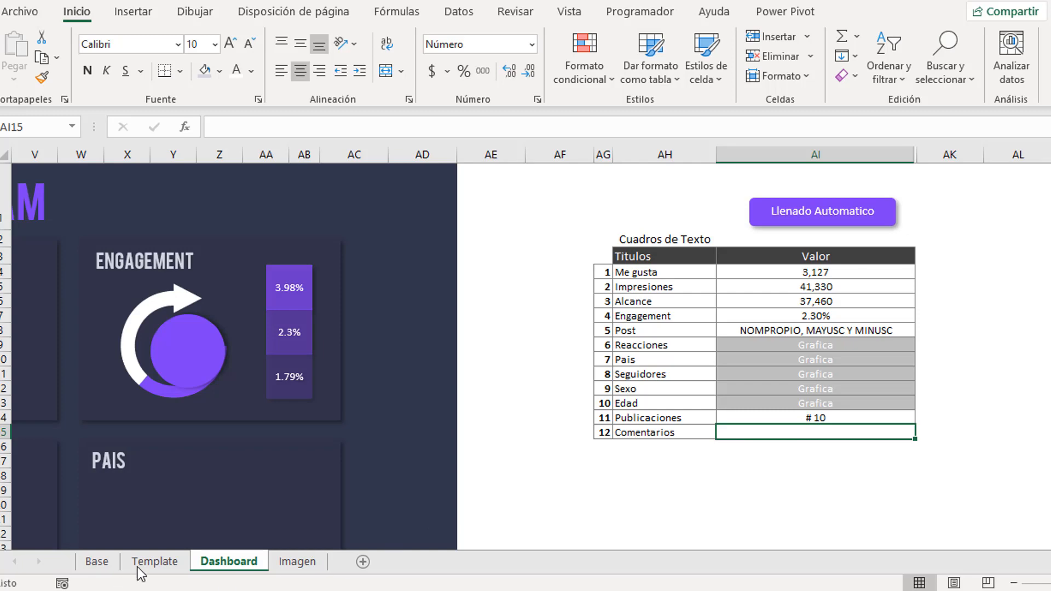
click(98, 562)
click(838, 451)
click(840, 482)
click(847, 361)
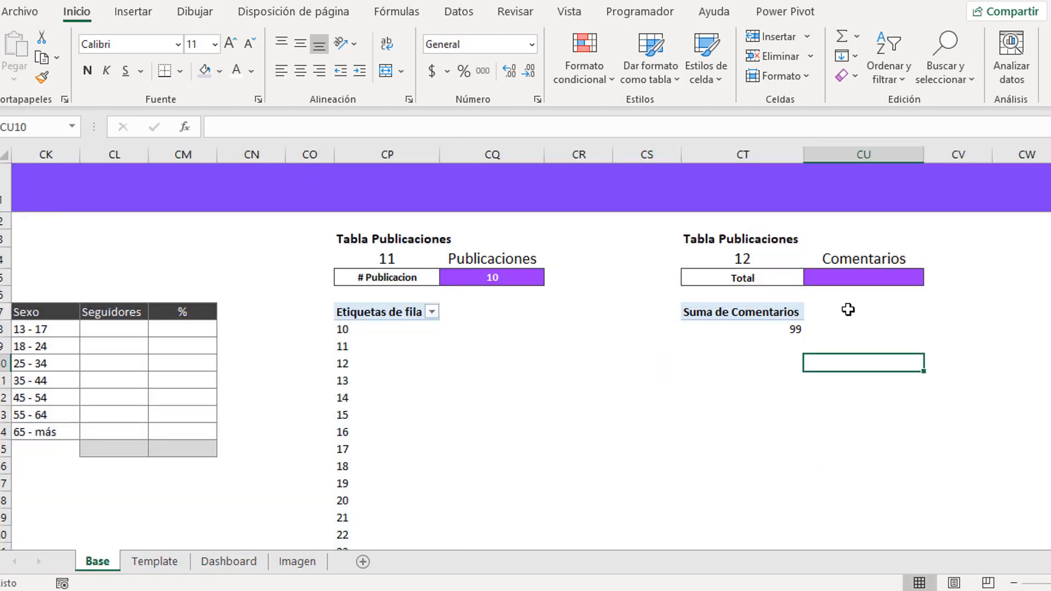
click(854, 291)
click(854, 278)
text(+)
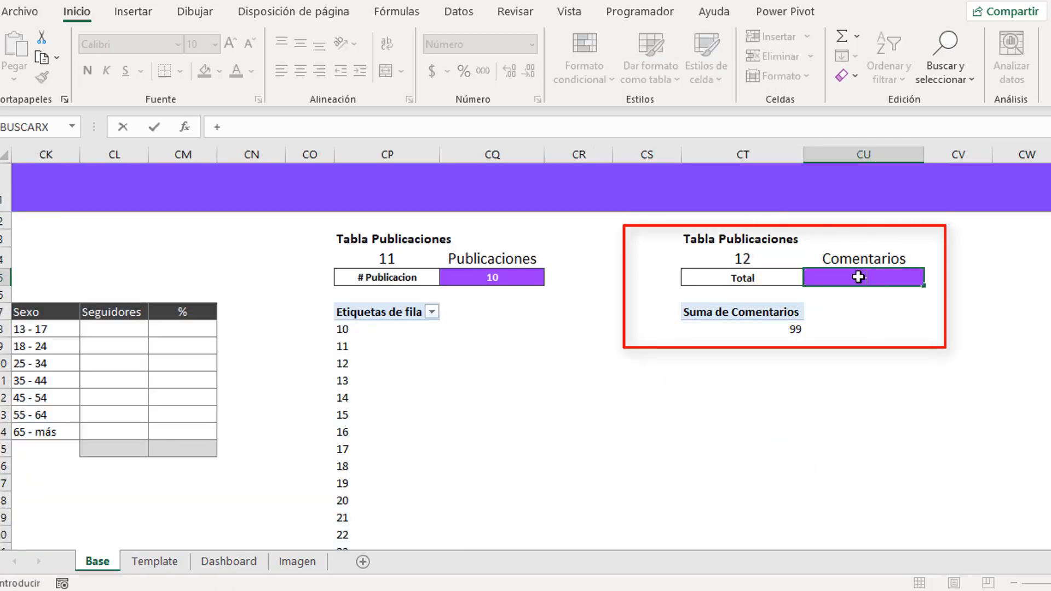
click(785, 327)
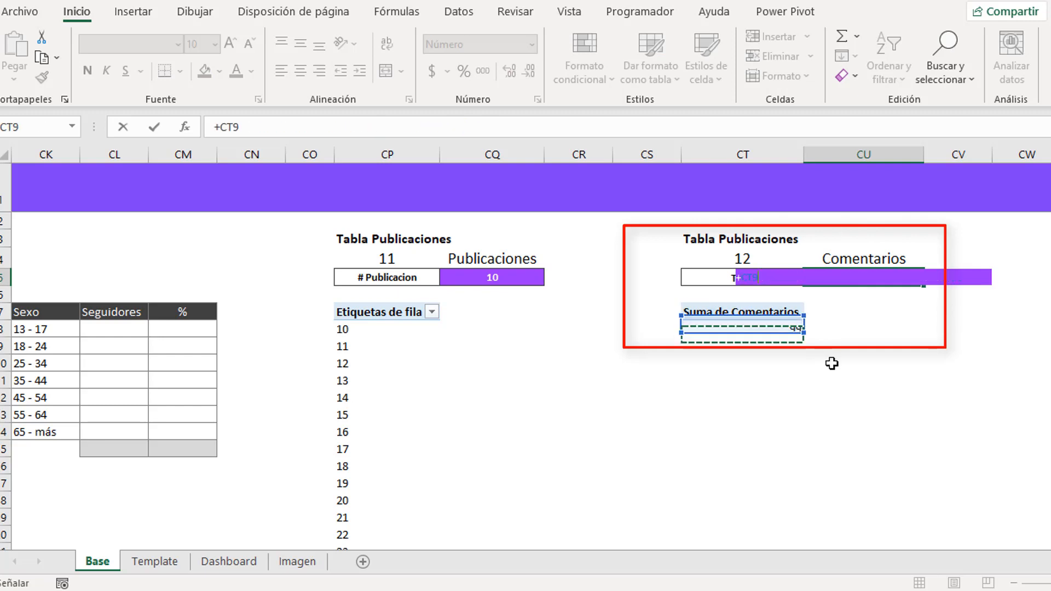
key(Return)
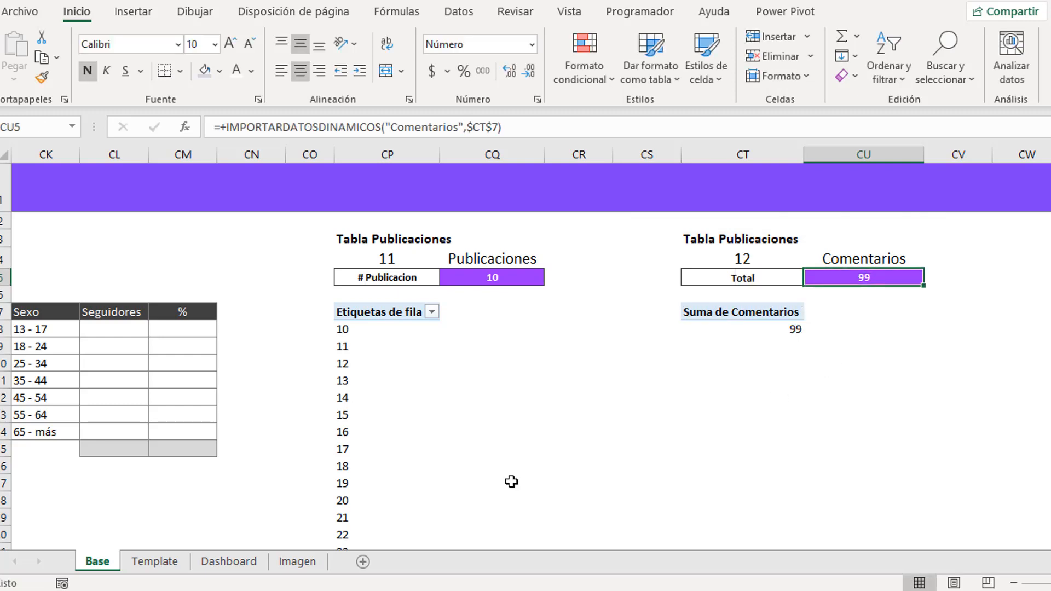
- Link the Comentarios value in the Dashboard's Cuadros de Texto table to the comments total, Base!CU5
click(228, 561)
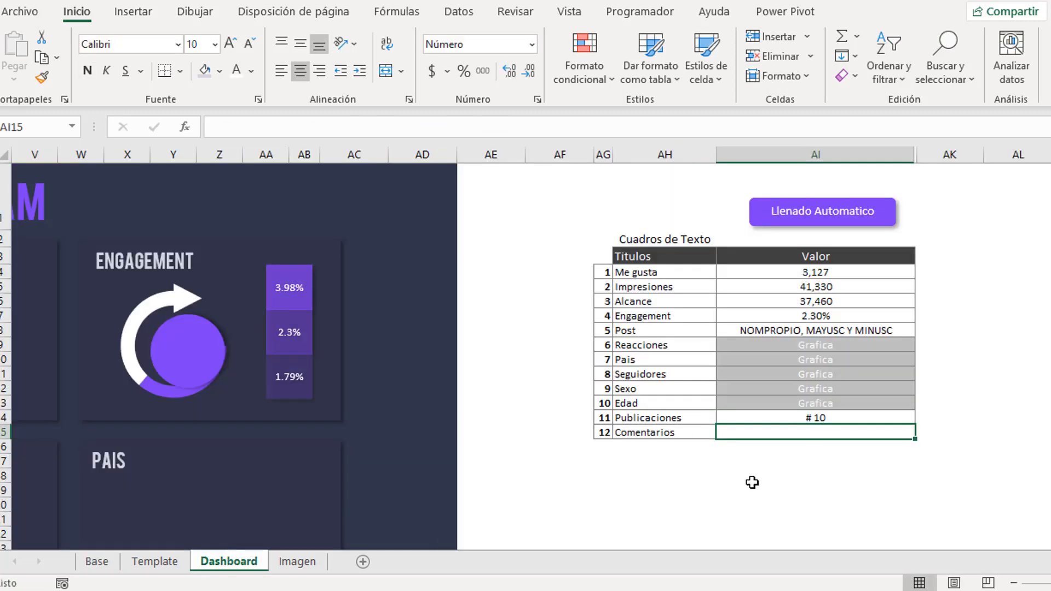
text(+)
click(94, 569)
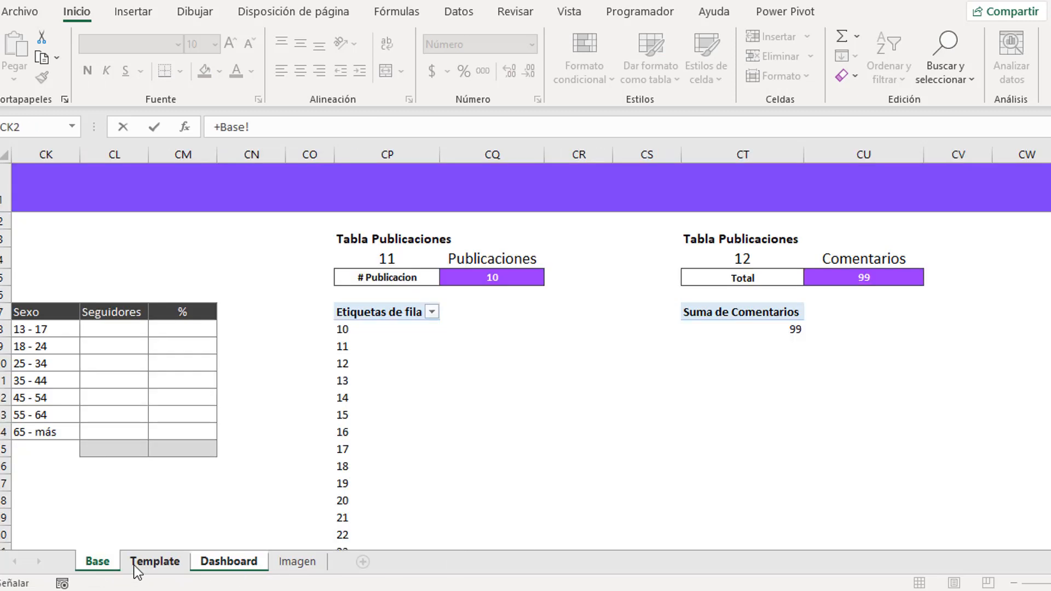
key(Return)
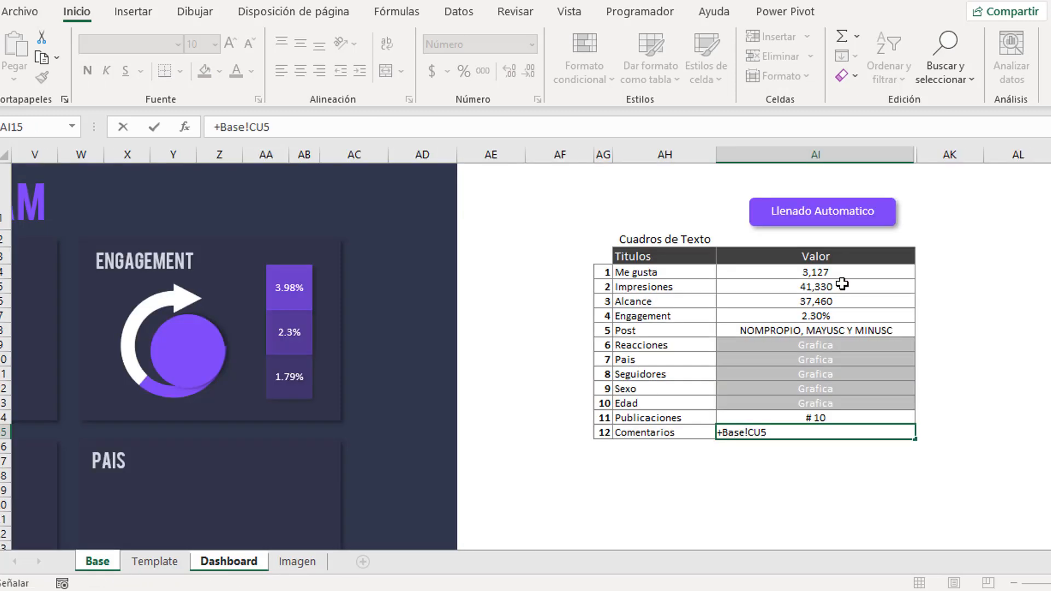
key(Return)
key(Up)
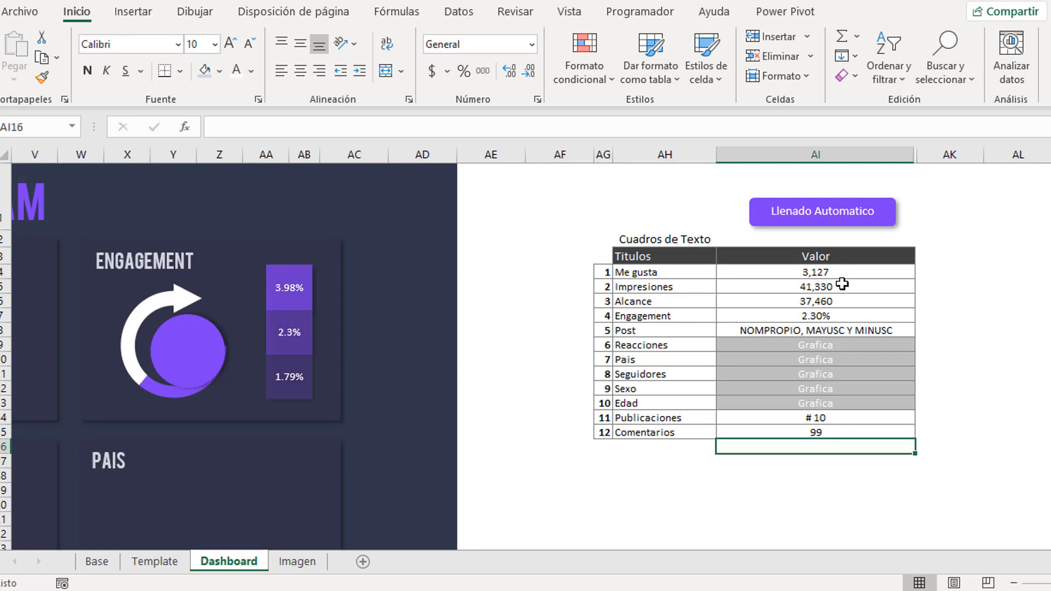
- Examine the Grafica rows and first three values of the Cuadros de Texto table, and the empty text boxes on the dashboard cards
drag(829, 346, 834, 399)
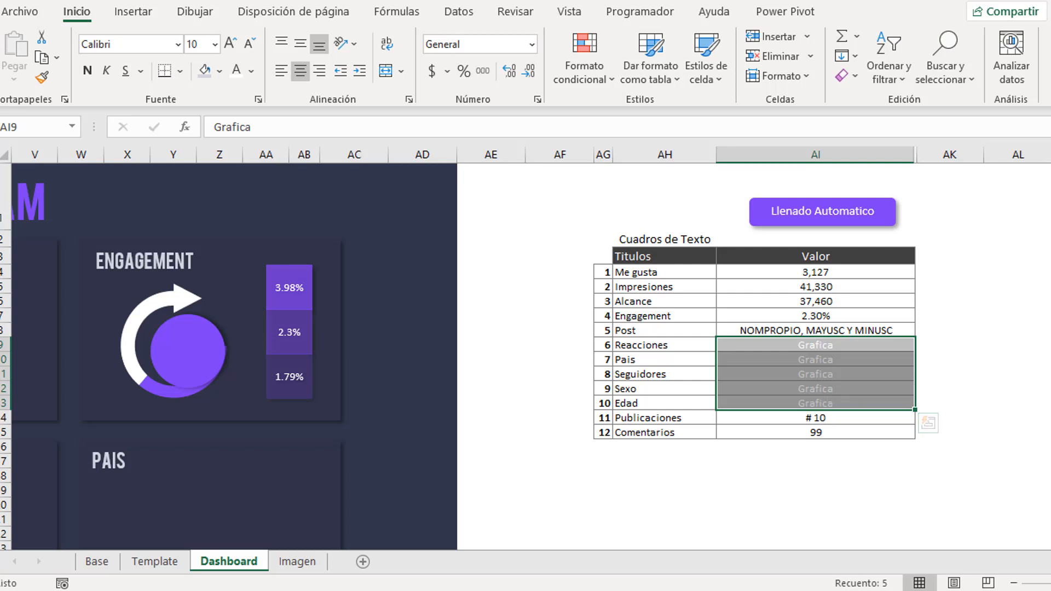
scroll(518, 348, left, 4)
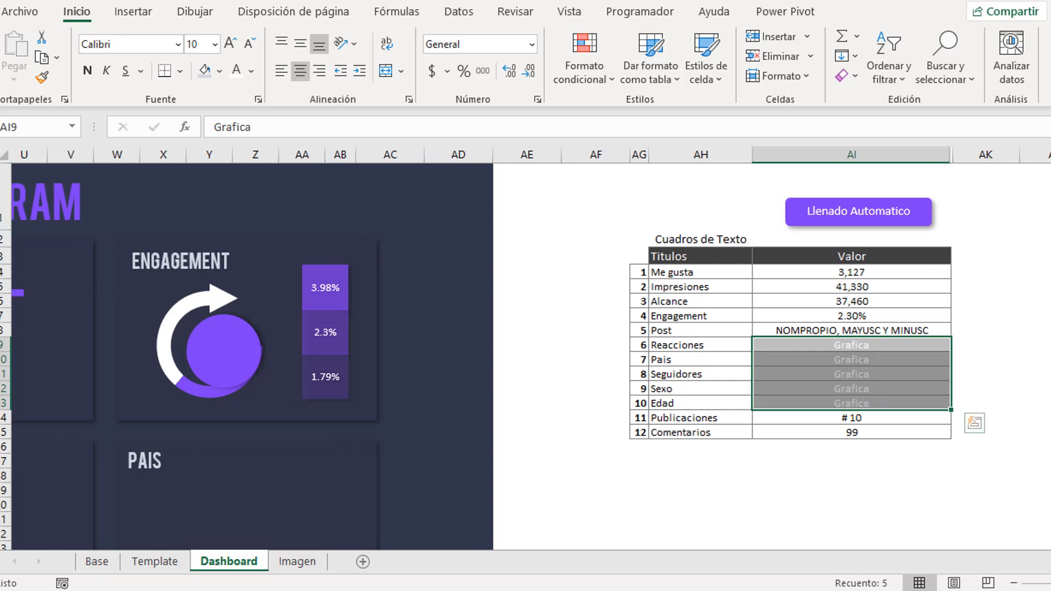
scroll(518, 348, left, 1)
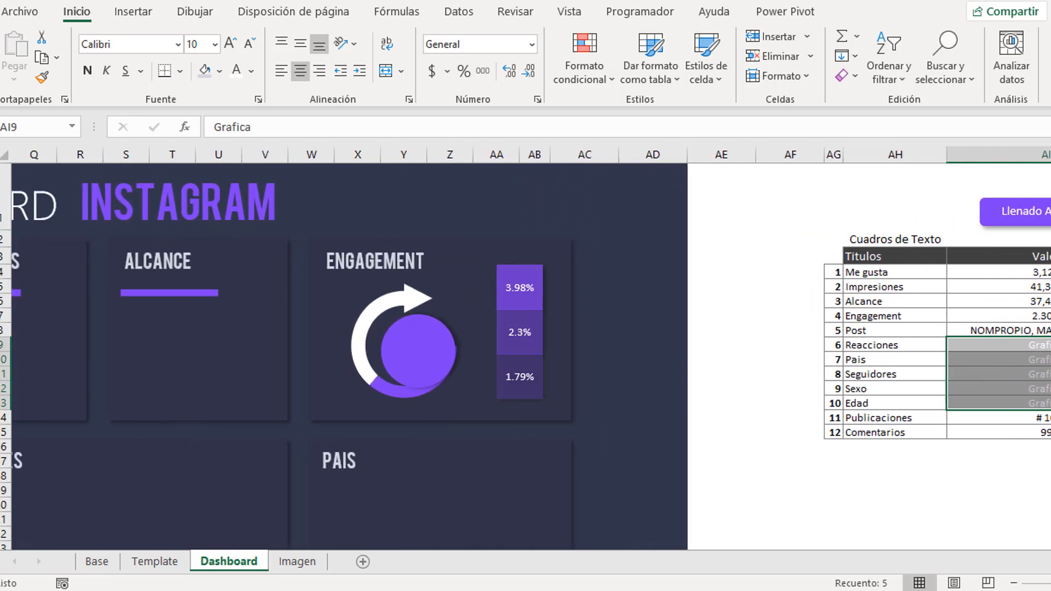
drag(1013, 273, 1013, 301)
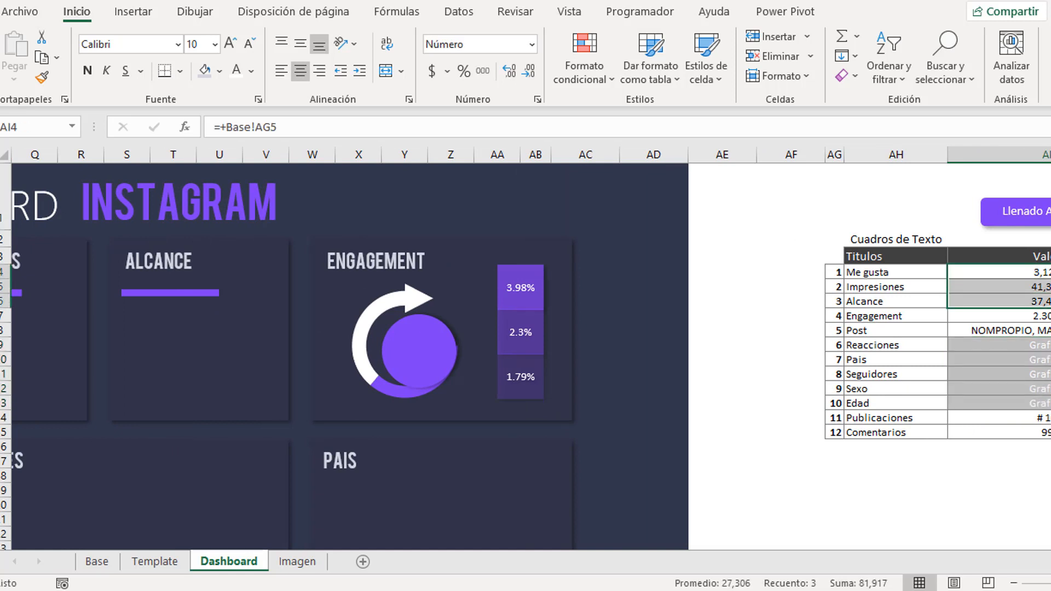
scroll(637, 477, left, 6)
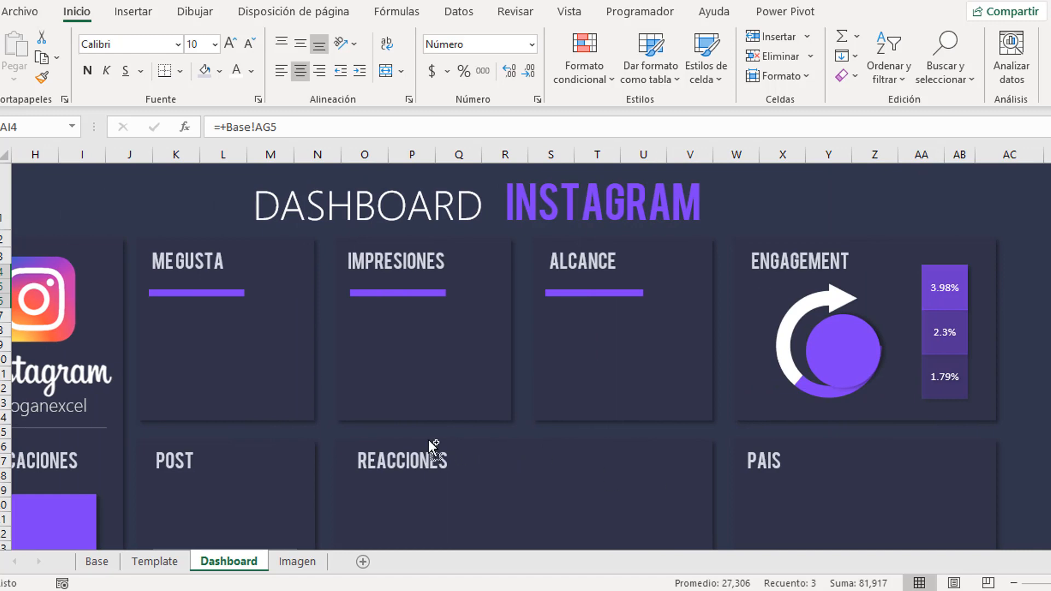
scroll(428, 439, down, 1)
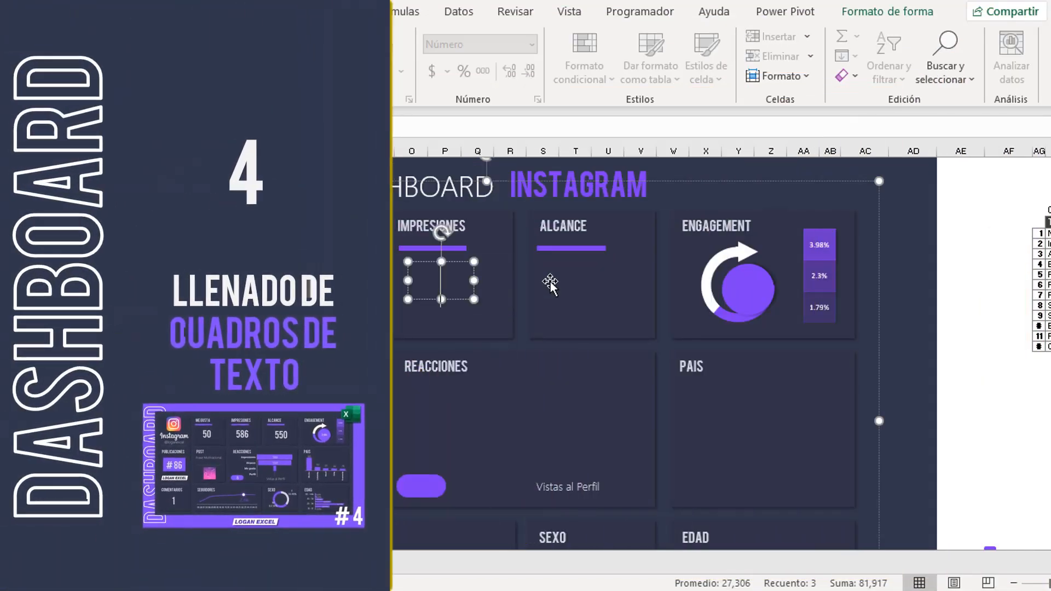
click(588, 280)
click(434, 287)
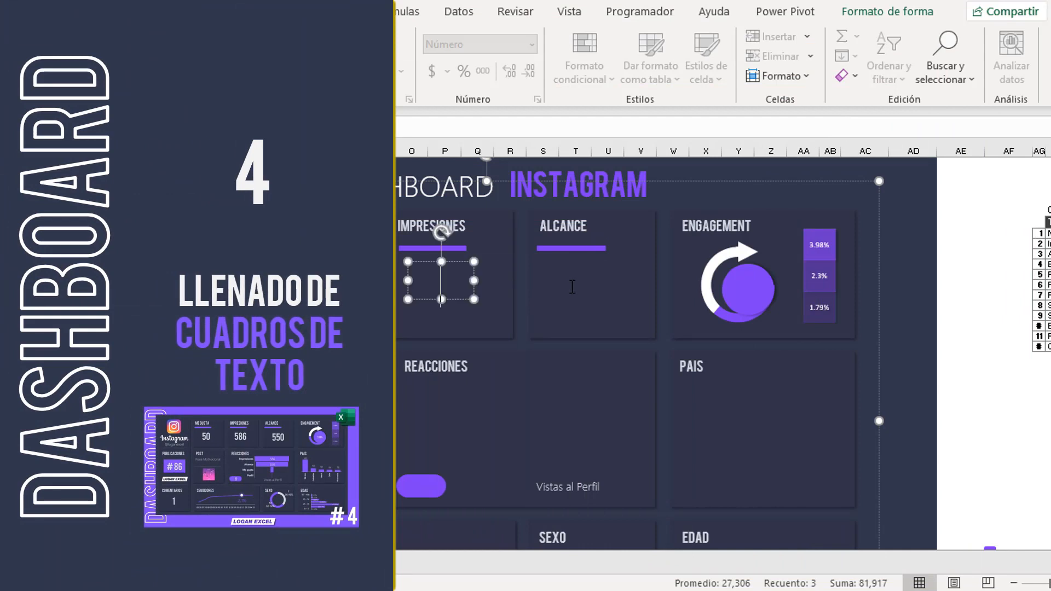
click(586, 286)
click(325, 399)
click(502, 404)
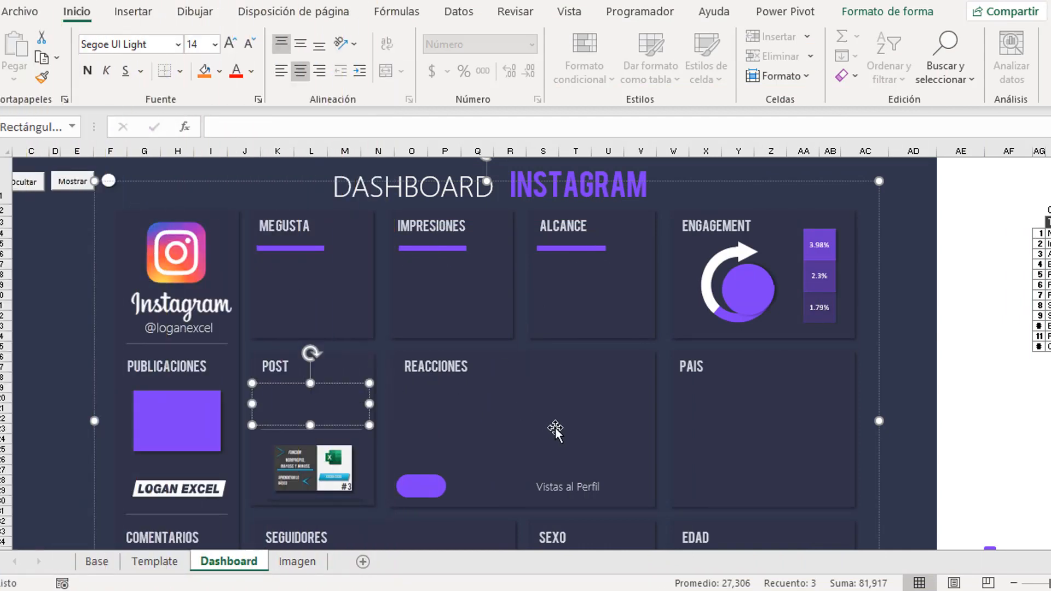
click(555, 432)
- Link the text box on the Me Gusta card to the Me gusta value in the Cuadros de Texto table, =$AI$4
click(279, 273)
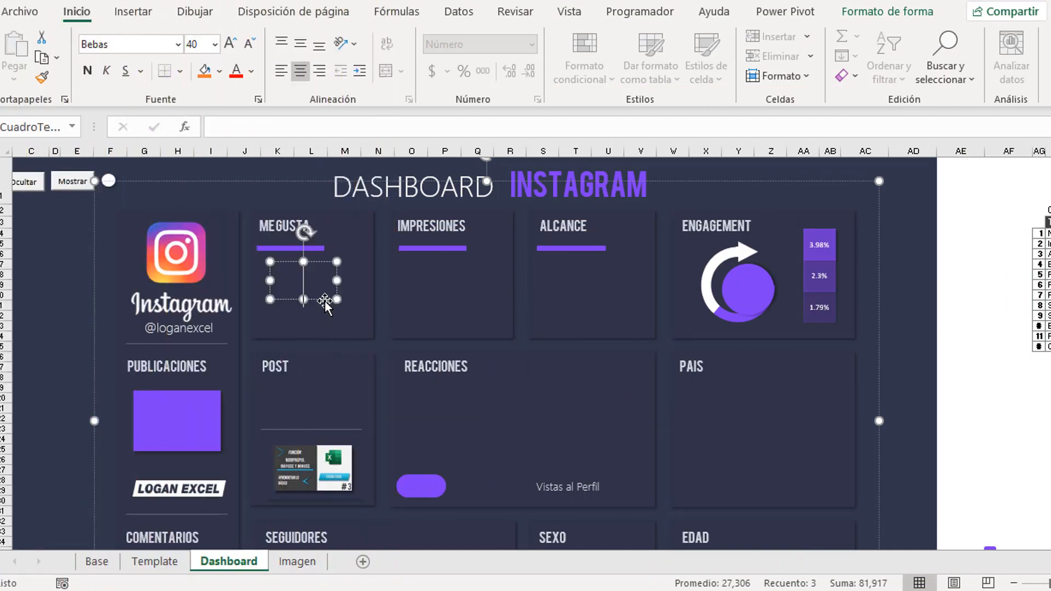
click(1007, 301)
click(319, 285)
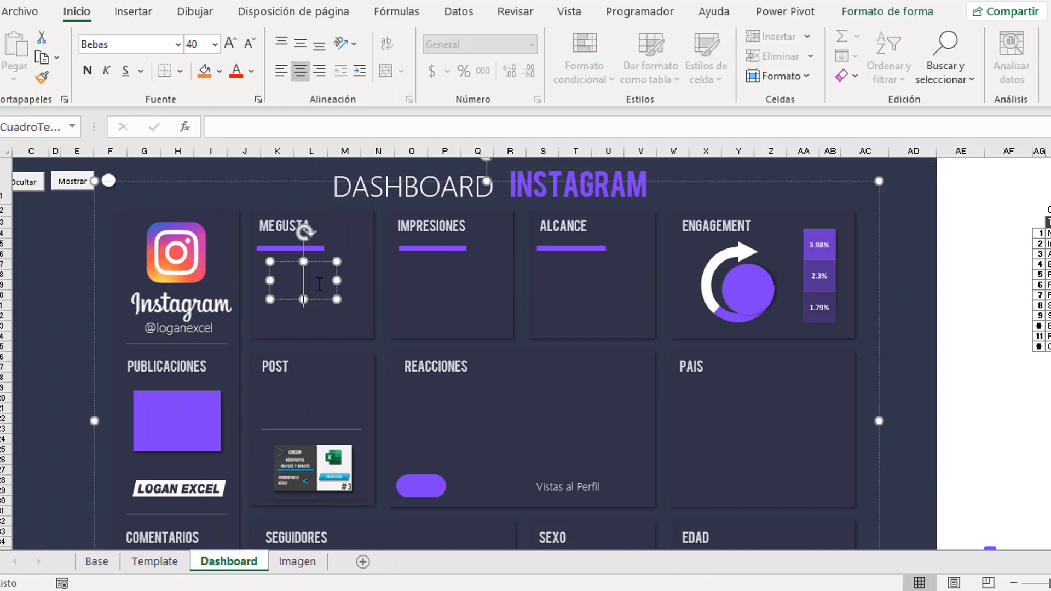
click(262, 132)
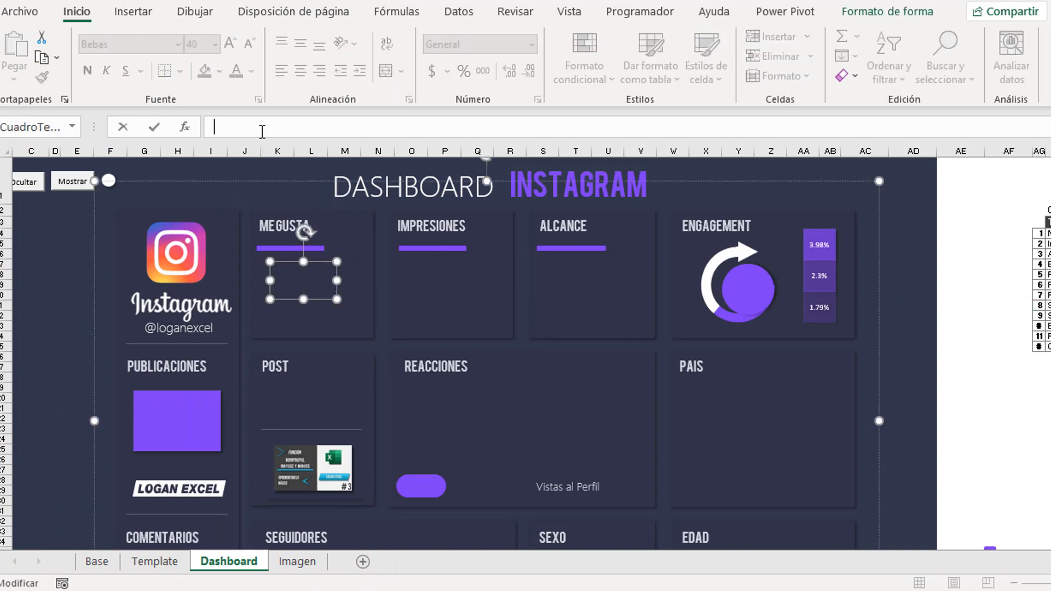
text(=)
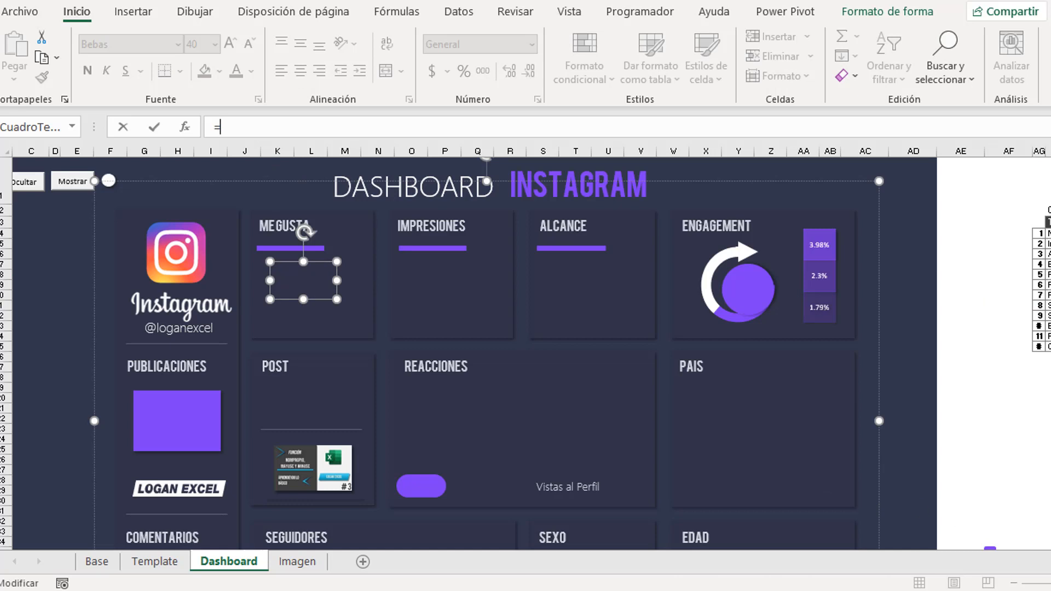
scroll(526, 350, right, 4)
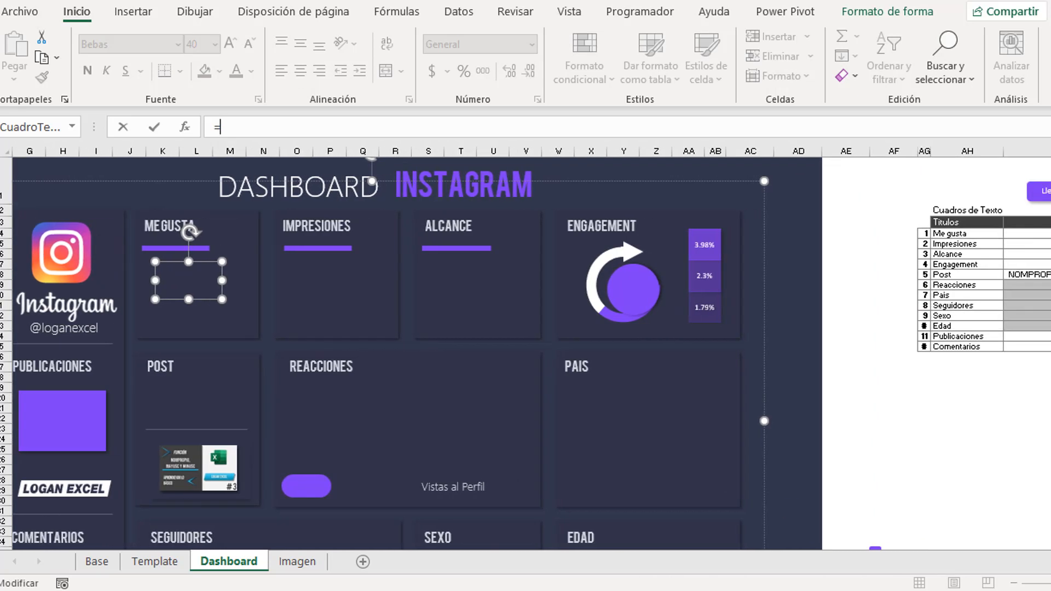
click(1031, 244)
click(1030, 234)
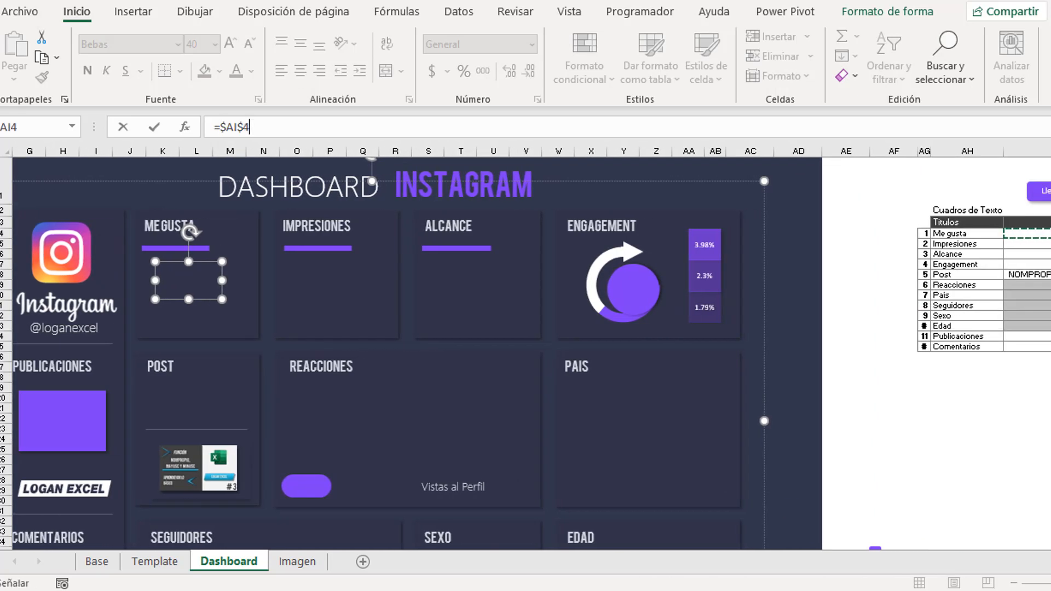
key(Return)
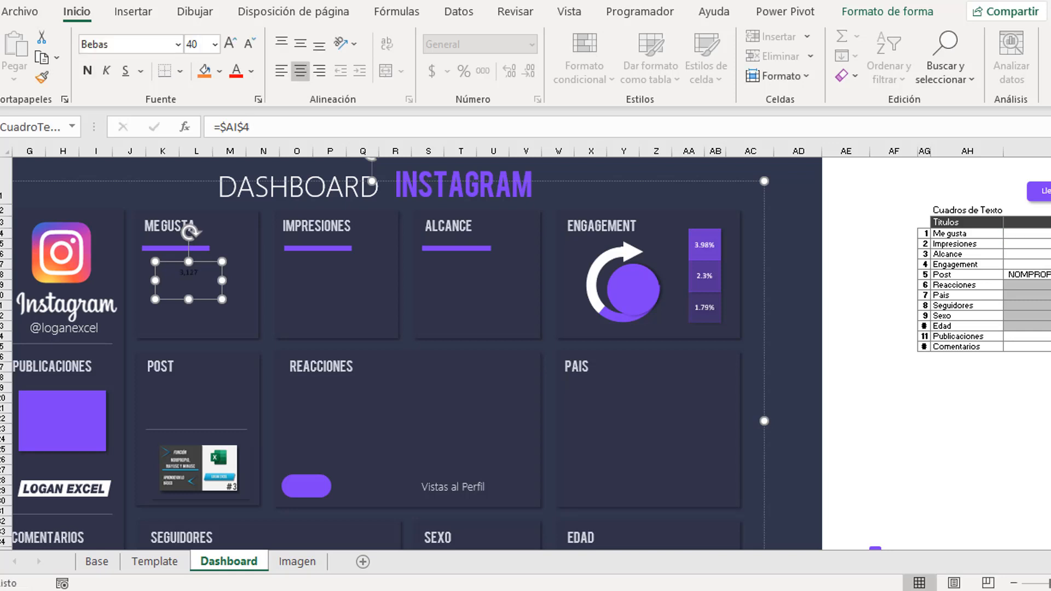
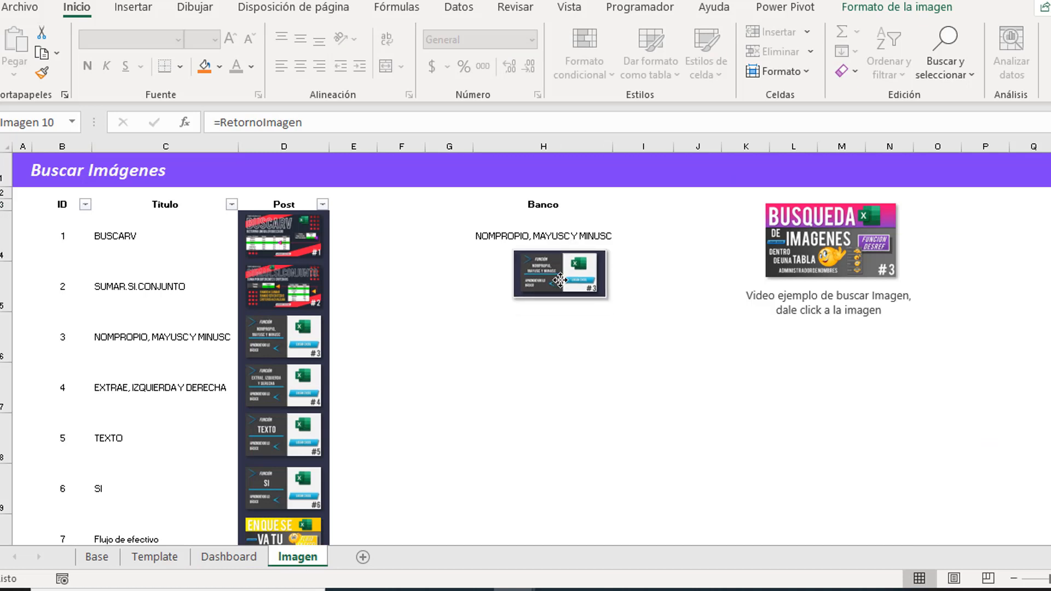
click(435, 329)
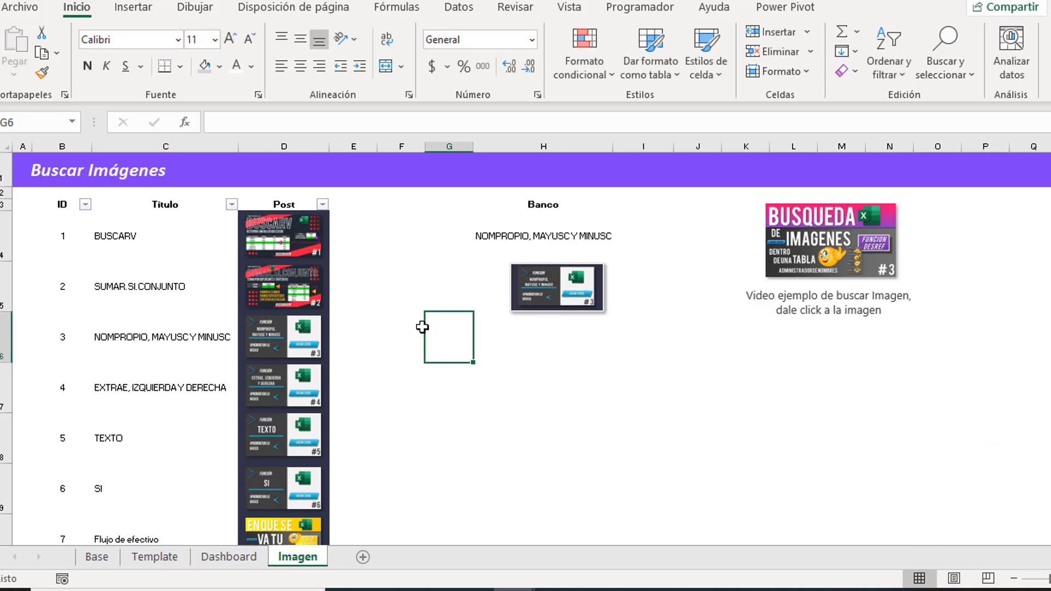
click(701, 383)
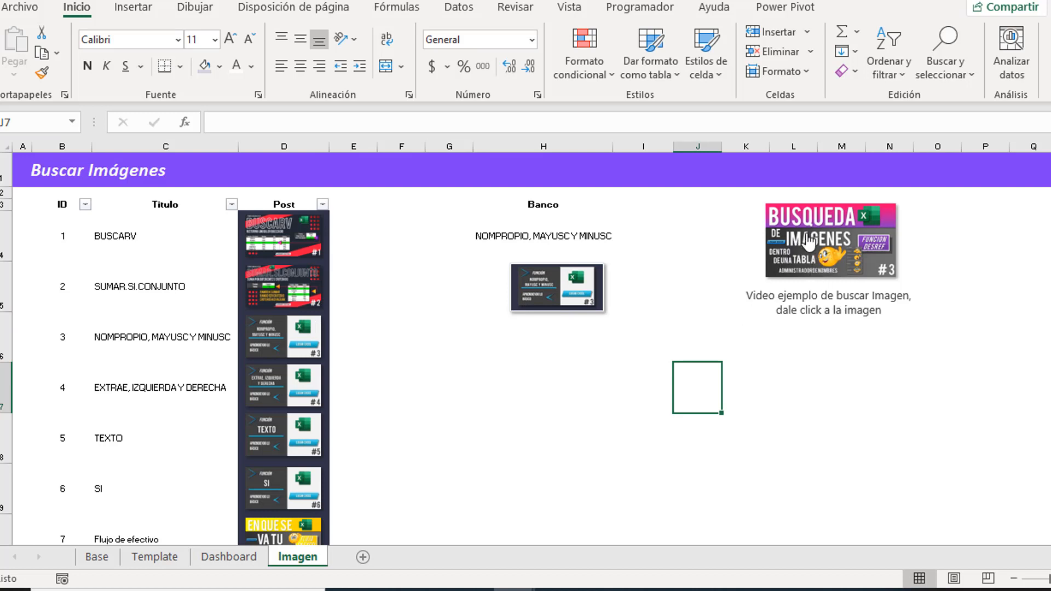
click(448, 307)
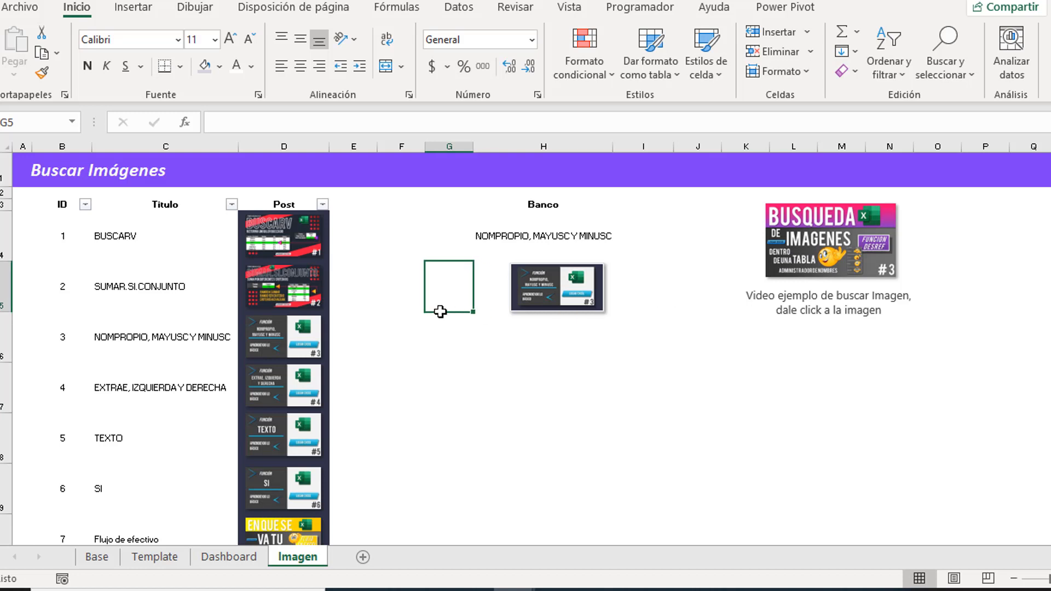
- On the Dashboard sheet, examine the Reacciones, Pais, Edad and Sexo cards and the circle and ring graphic on the Engagement card
click(231, 559)
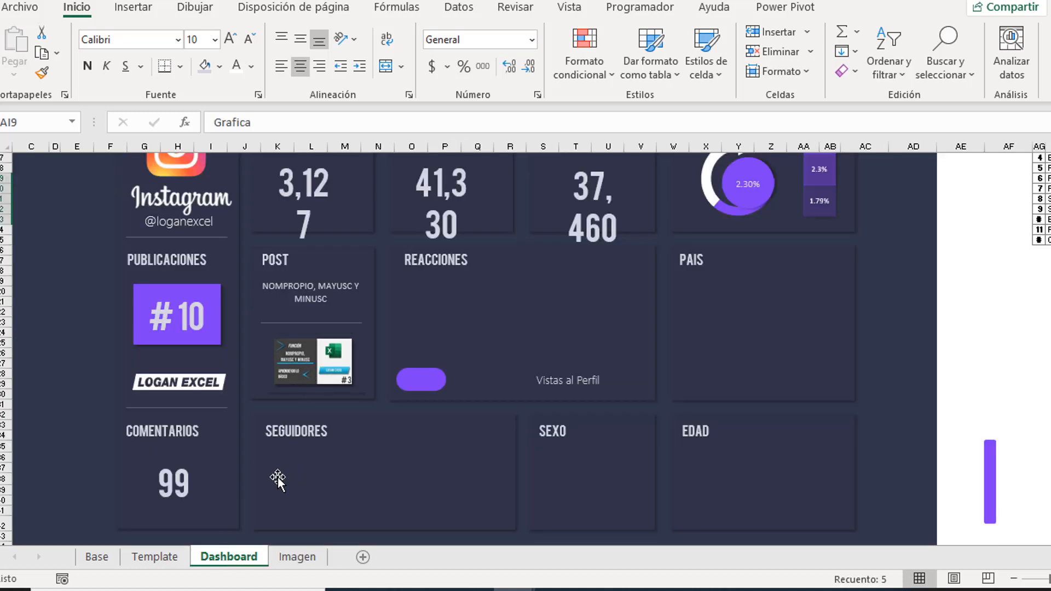
click(553, 326)
click(757, 320)
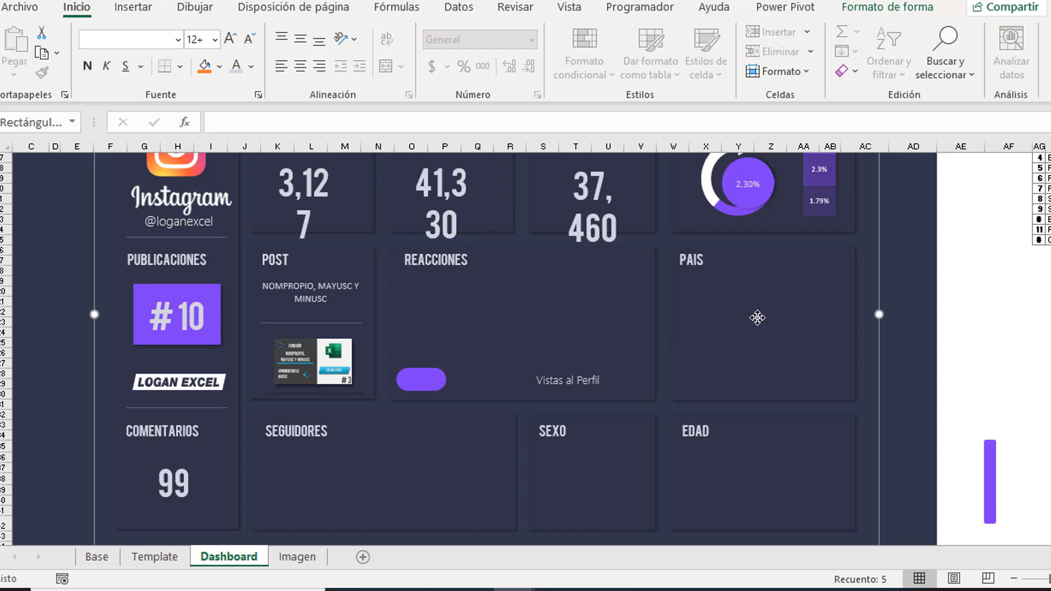
click(756, 460)
click(553, 487)
click(511, 321)
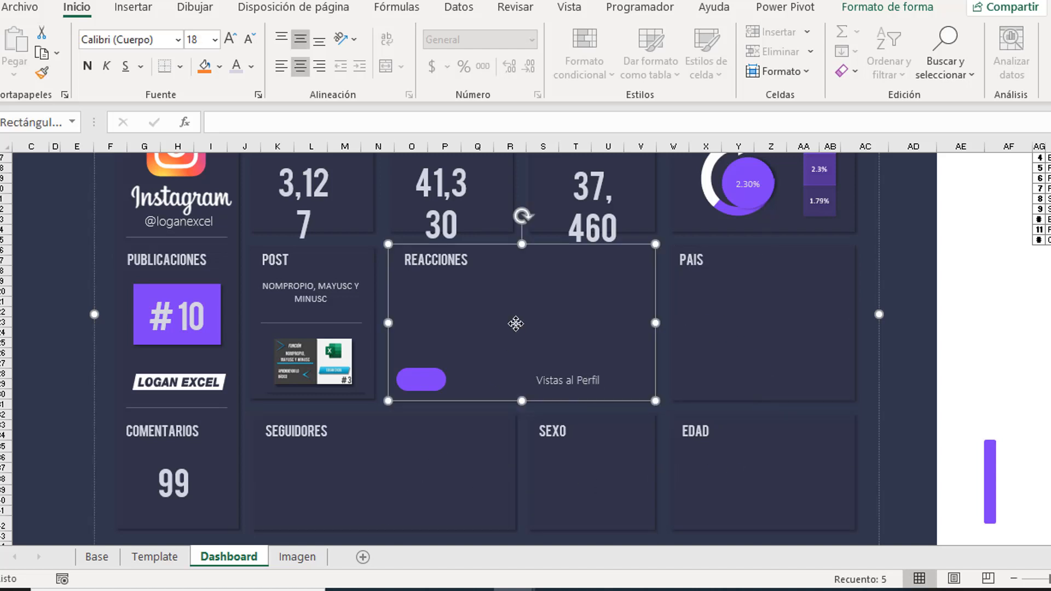
scroll(449, 357, up, 3)
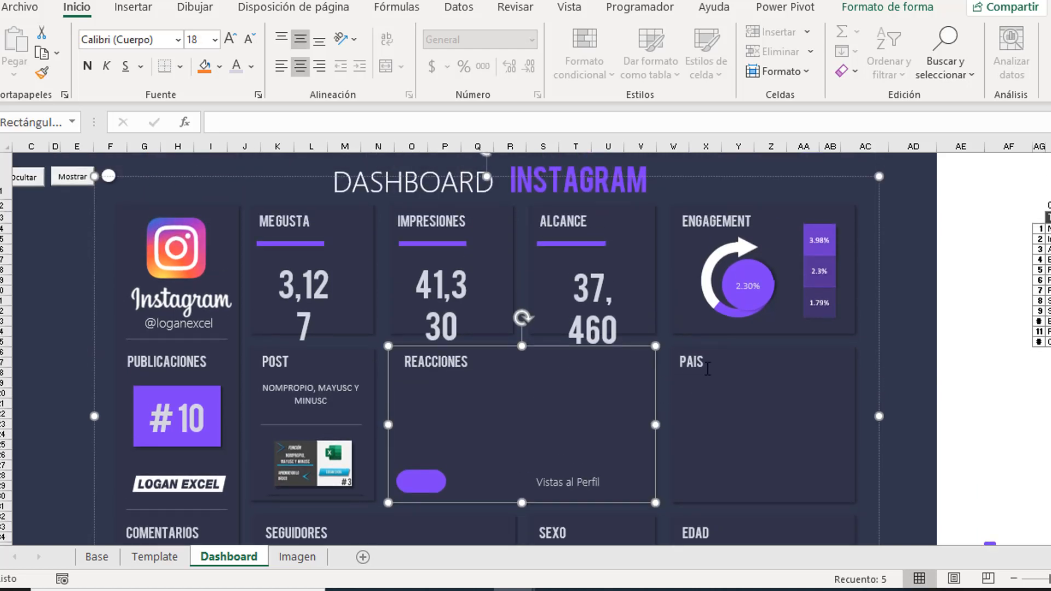
click(752, 279)
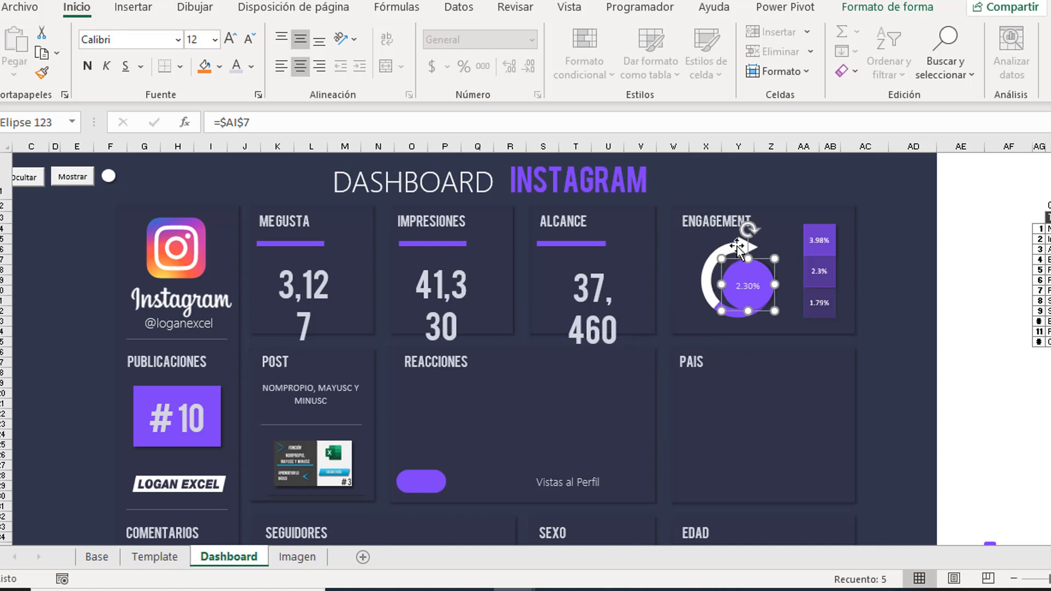
click(737, 246)
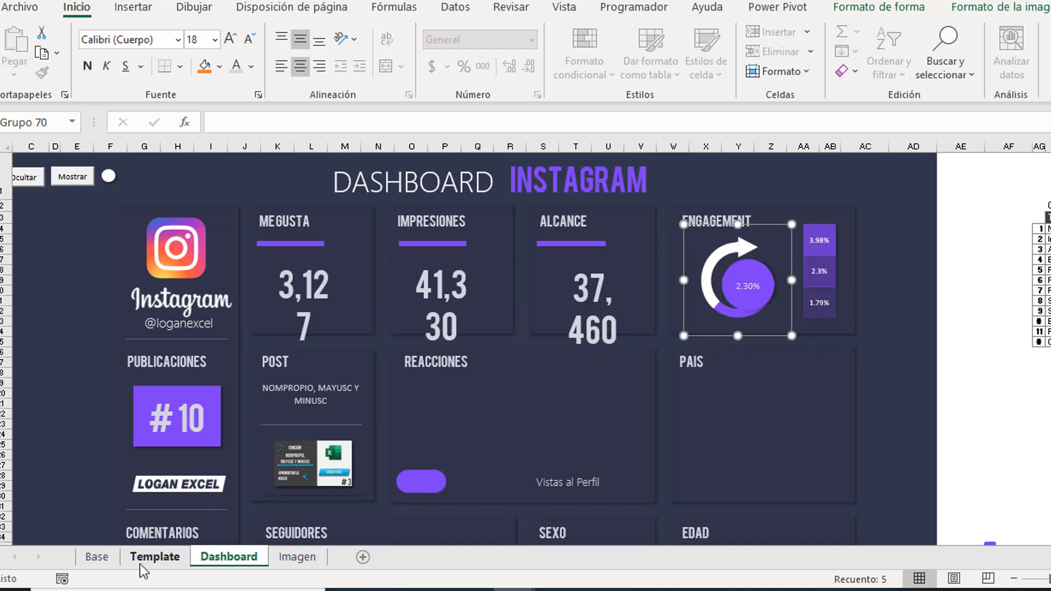
- On the Base sheet, examine the Engagement total of table 4 and the ring chart beside it
click(97, 559)
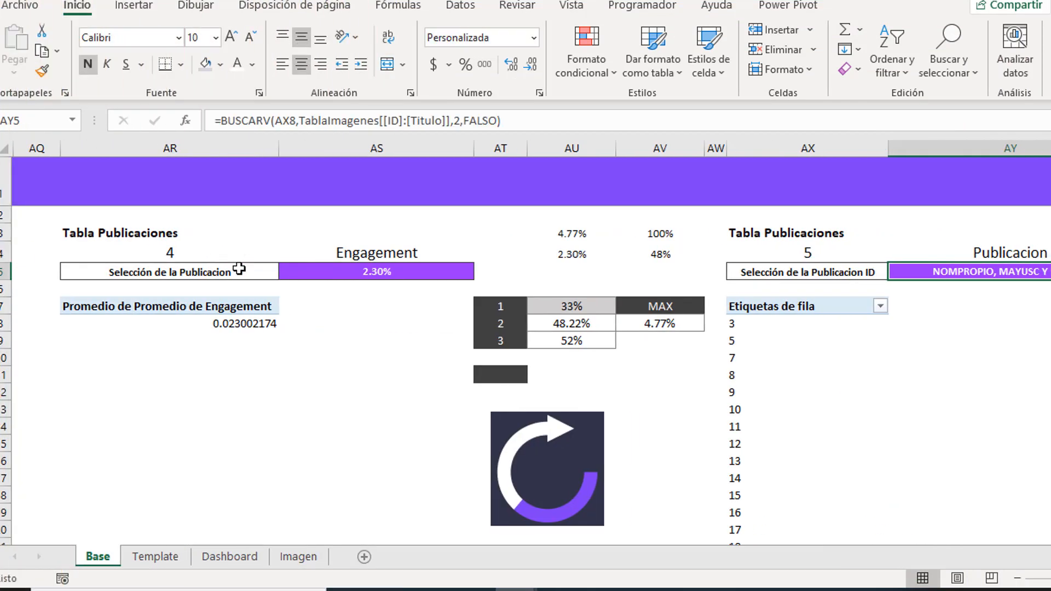
key(Left)
key(Left)
key(Left)
key(Left)
key(Left)
key(Left)
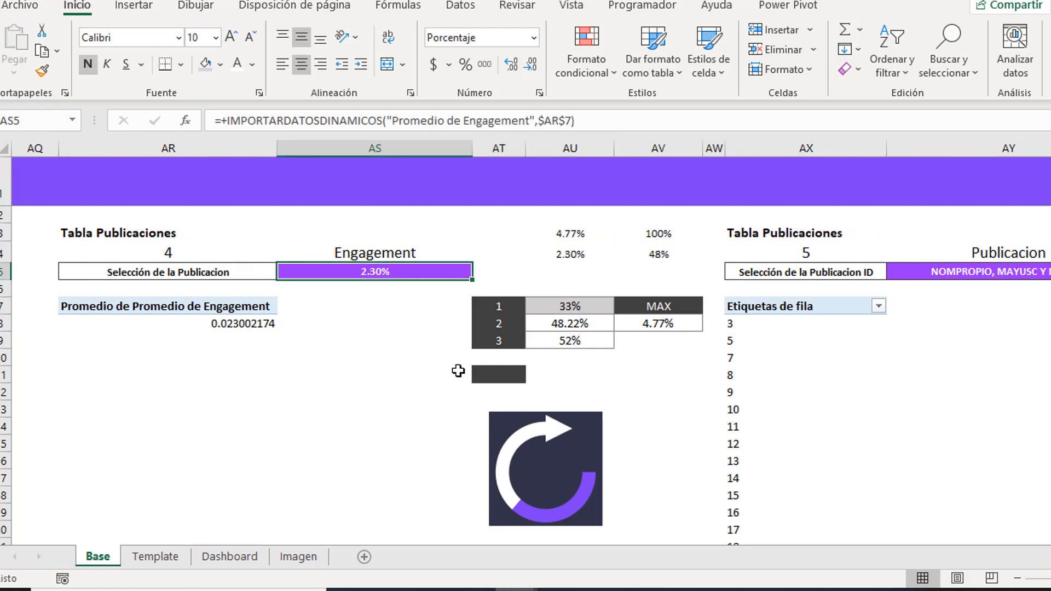
click(598, 443)
click(712, 406)
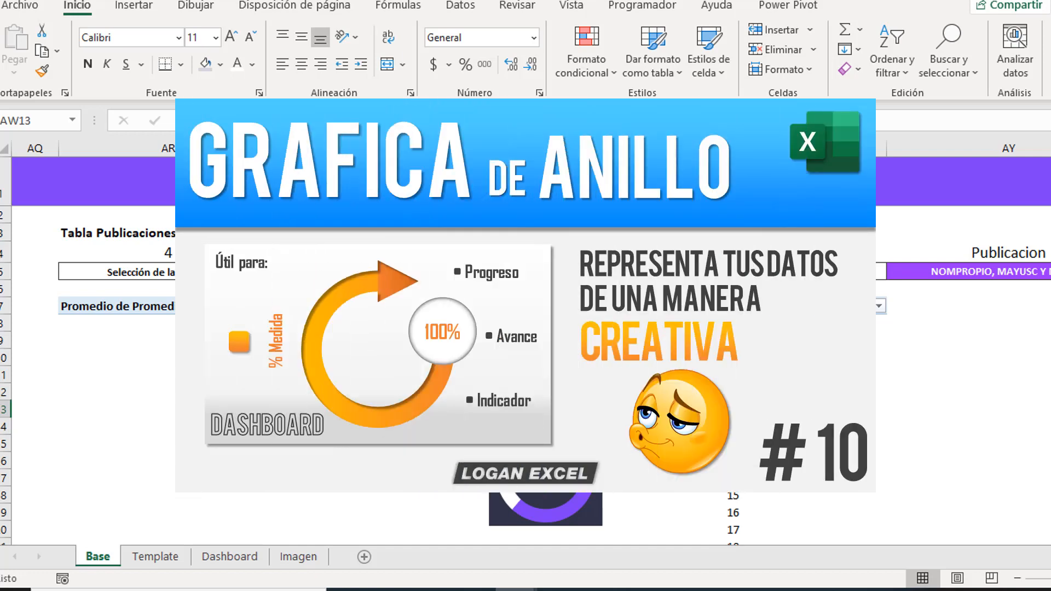
- Examine the formulas in the ring chart's helper table, comparing cell AU8 and the MAX cell AV8 with the Engagement total
click(328, 324)
click(493, 323)
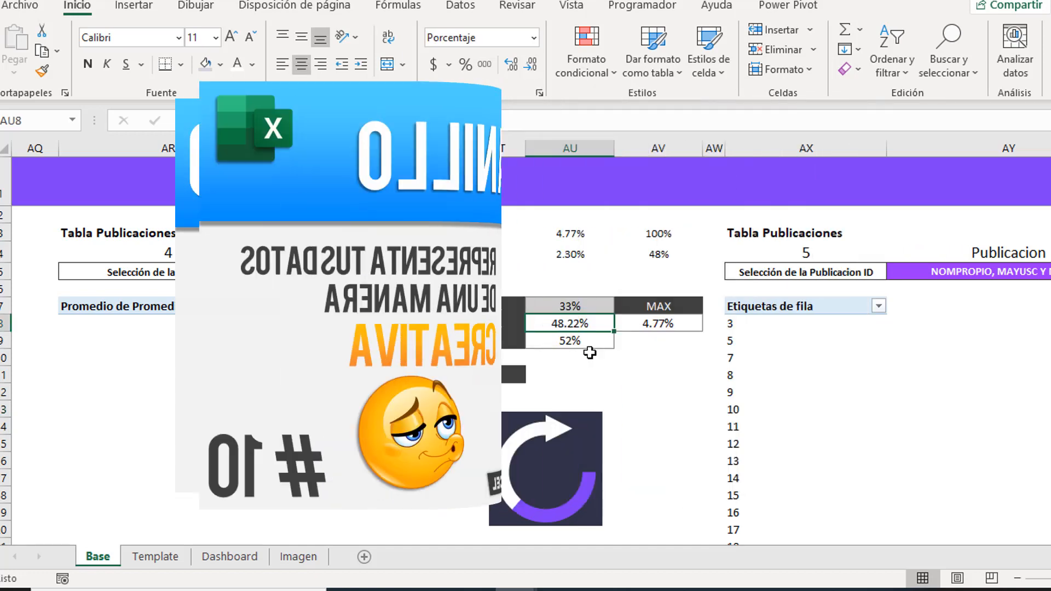
click(589, 356)
click(582, 326)
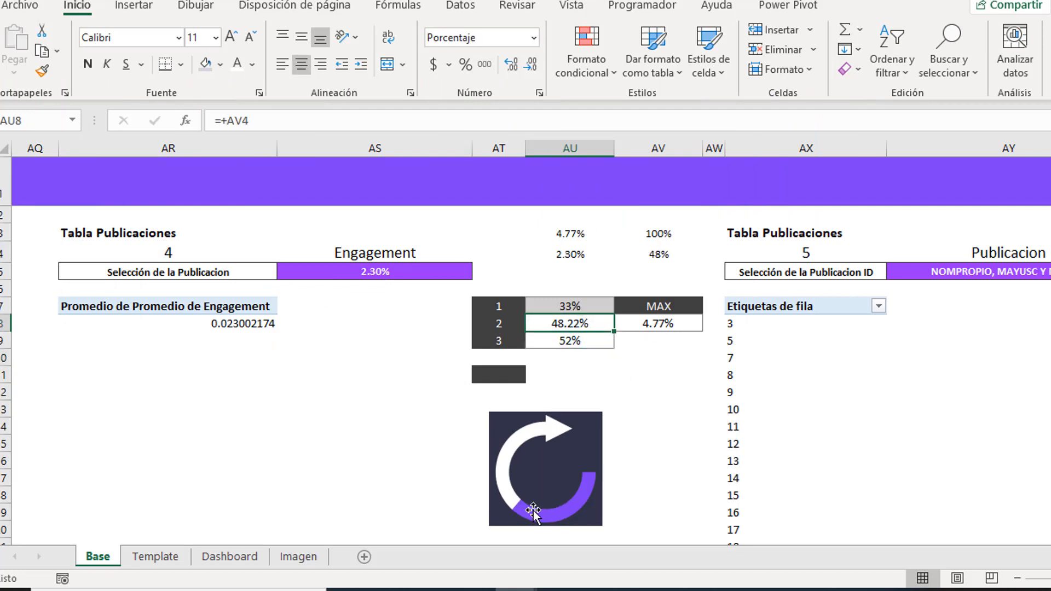
click(655, 324)
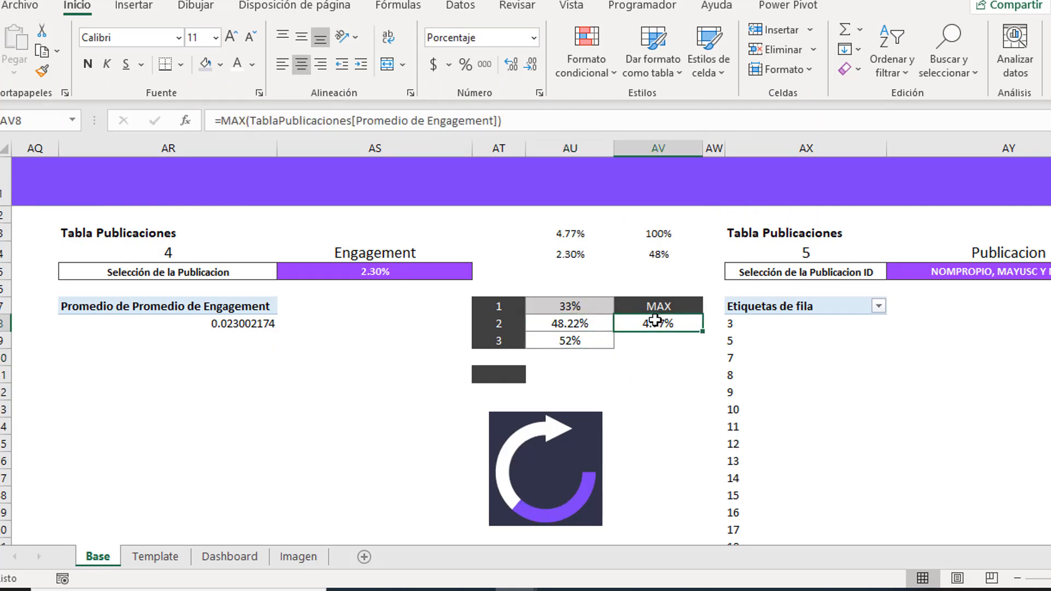
click(574, 292)
click(594, 323)
click(646, 322)
click(398, 272)
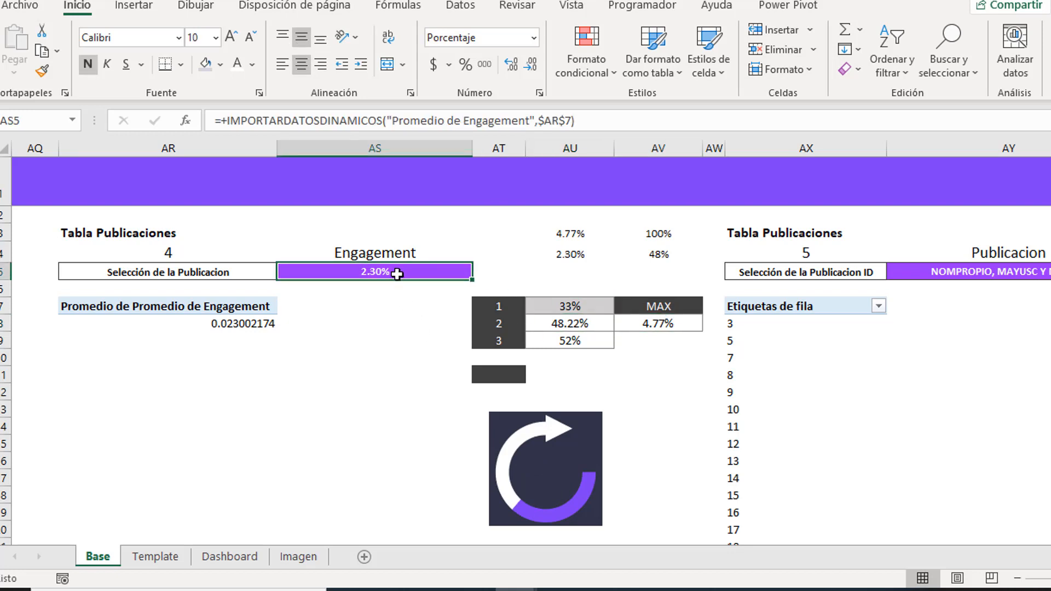
click(566, 328)
click(671, 328)
double_click(671, 328)
key(Escape)
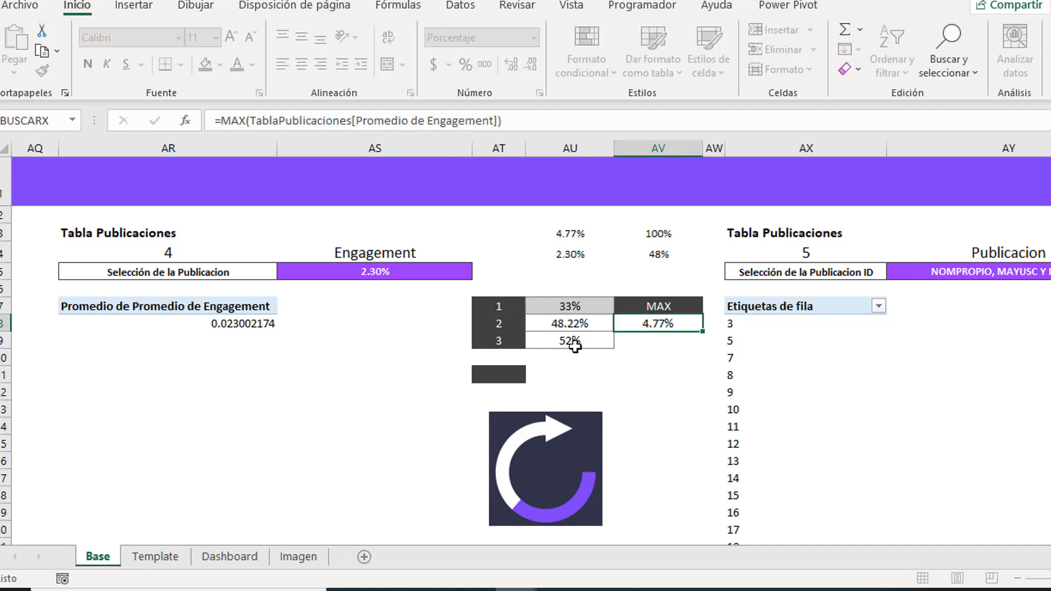
click(683, 366)
click(684, 319)
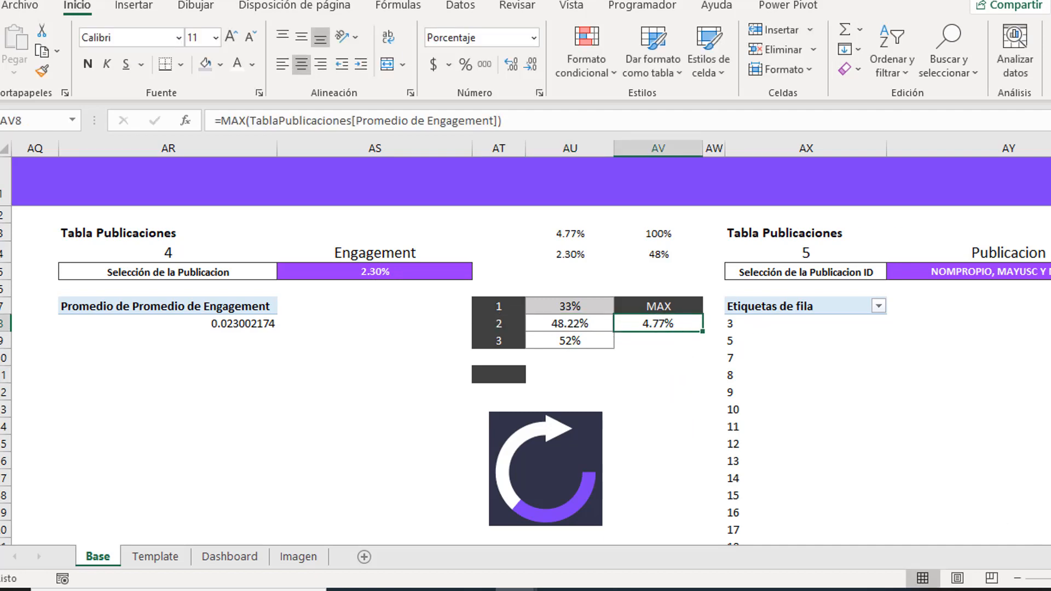
- Examine the Promedio de Engagement column in Tabla Publicaciones, the source range of the MAX formula
scroll(525, 383, left, 15)
click(751, 307)
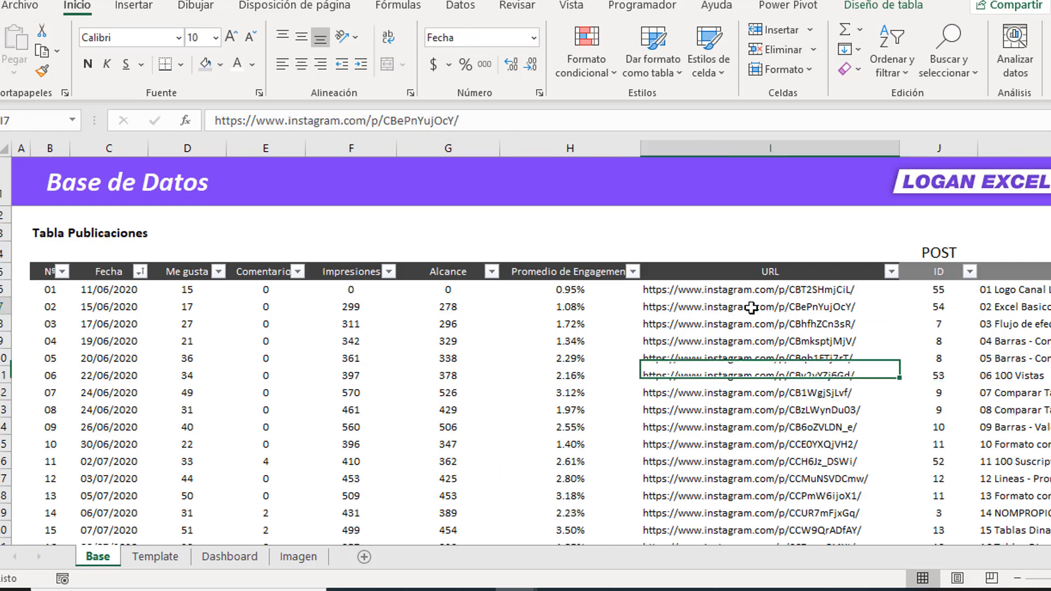
key(Left)
key(Left)
key(Up)
key(Up)
key(Right)
key(Down)
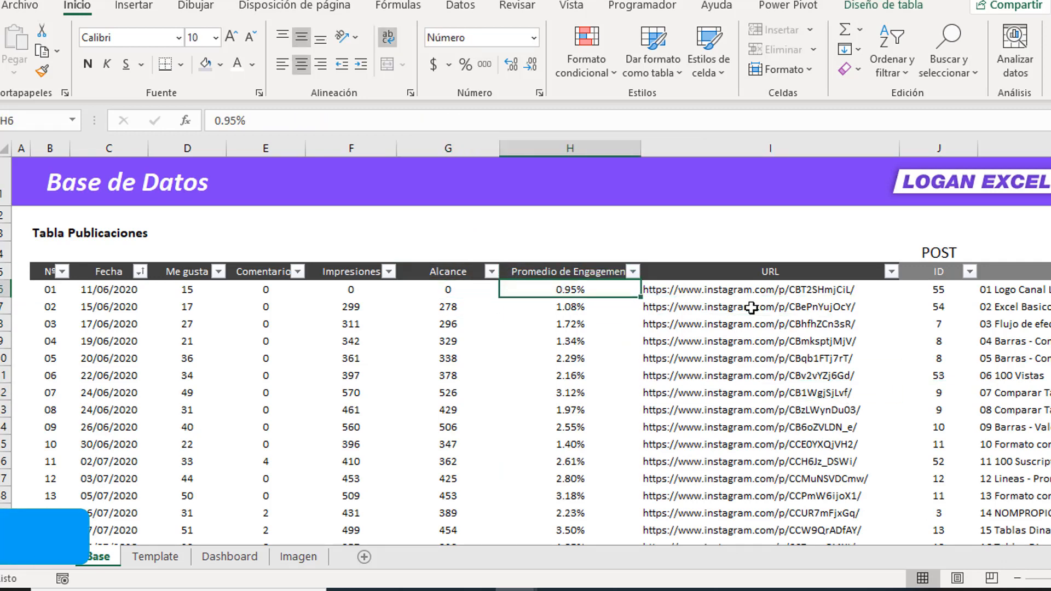
key(Up)
key(Right)
key(Right)
key(Left)
key(Down)
key(Left)
key(Up)
- Return to the ring chart's helper table and examine its MAX cell and the percentage cells above it, AU3, AV3 and AU4
key(Right)
key(Right)
key(Right)
key(Right)
key(Right)
key(Right)
key(Right)
key(Right)
key(Right)
key(Right)
key(Right)
key(Right)
key(Right)
key(Right)
key(Right)
key(Right)
key(Right)
key(Right)
key(Right)
key(Right)
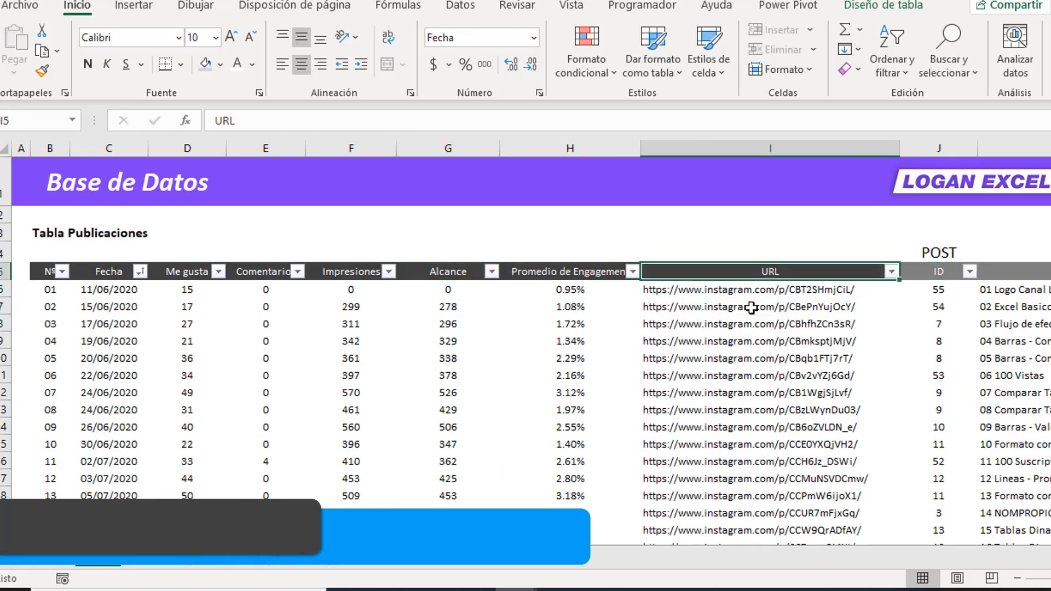
key(Right)
key(Right)
key(Right)
key(Right)
key(Right)
key(Right)
key(Right)
key(Right)
key(Right)
key(Right)
key(Right)
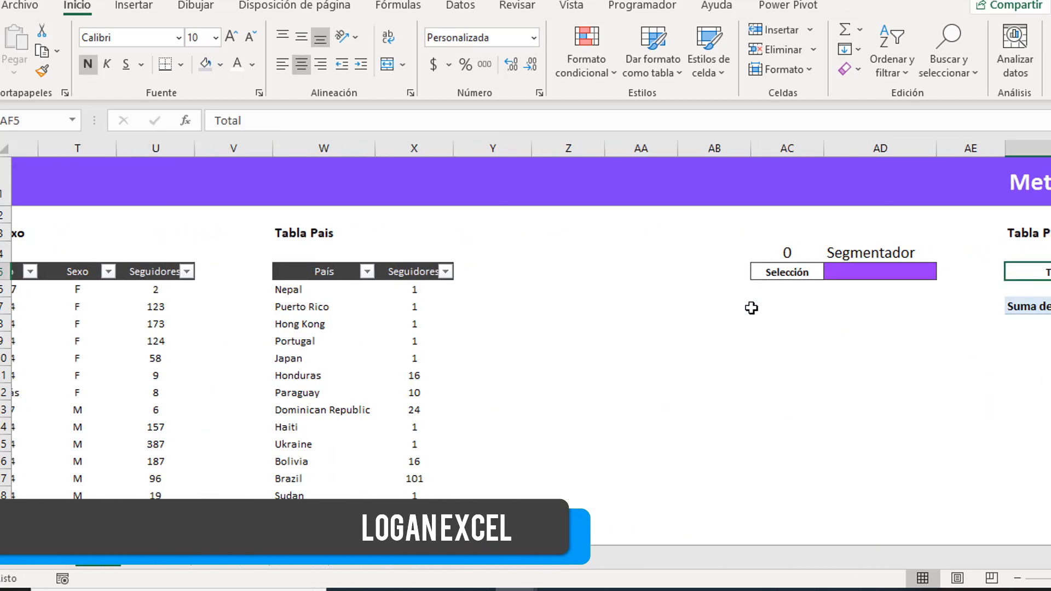
key(Right)
key(Right)
key(Right)
key(Right)
key(Right)
key(Right)
key(Right)
key(Right)
key(Down)
key(Down)
key(Down)
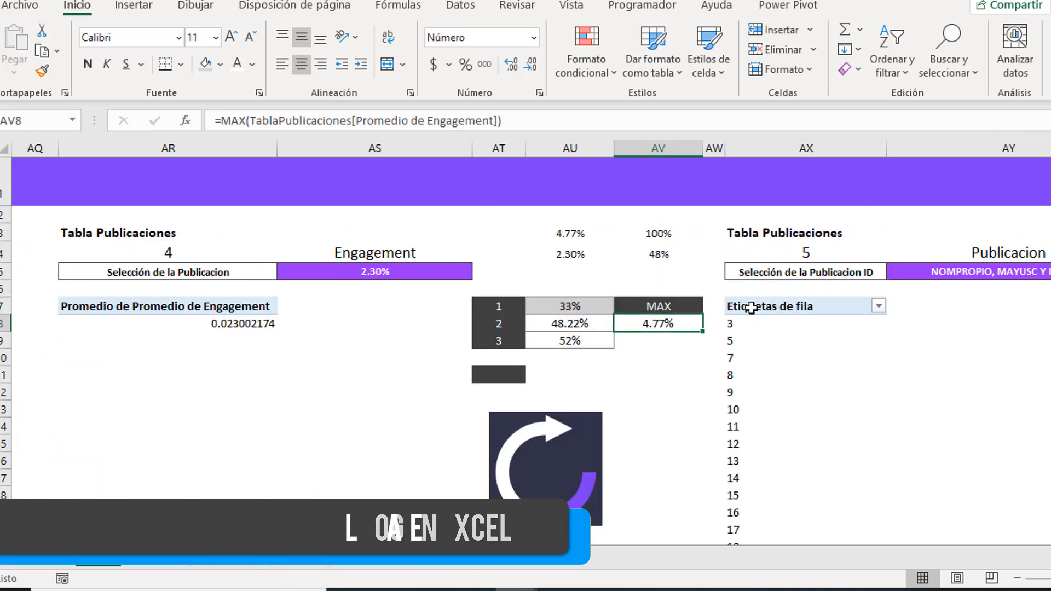
key(Left)
key(Up)
key(Up)
key(Up)
key(Up)
key(Up)
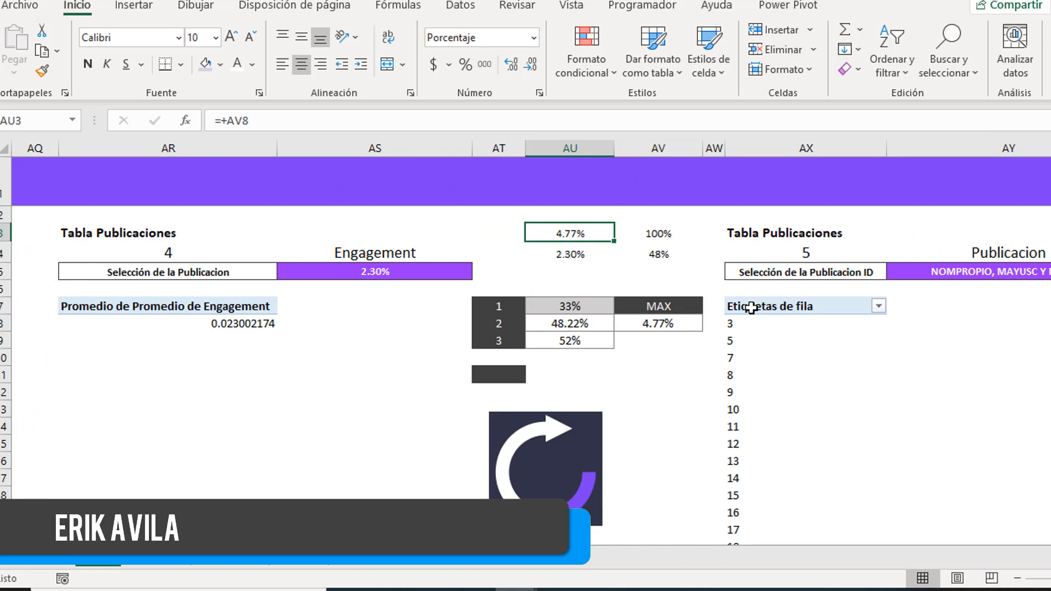
key(Right)
key(Left)
key(Right)
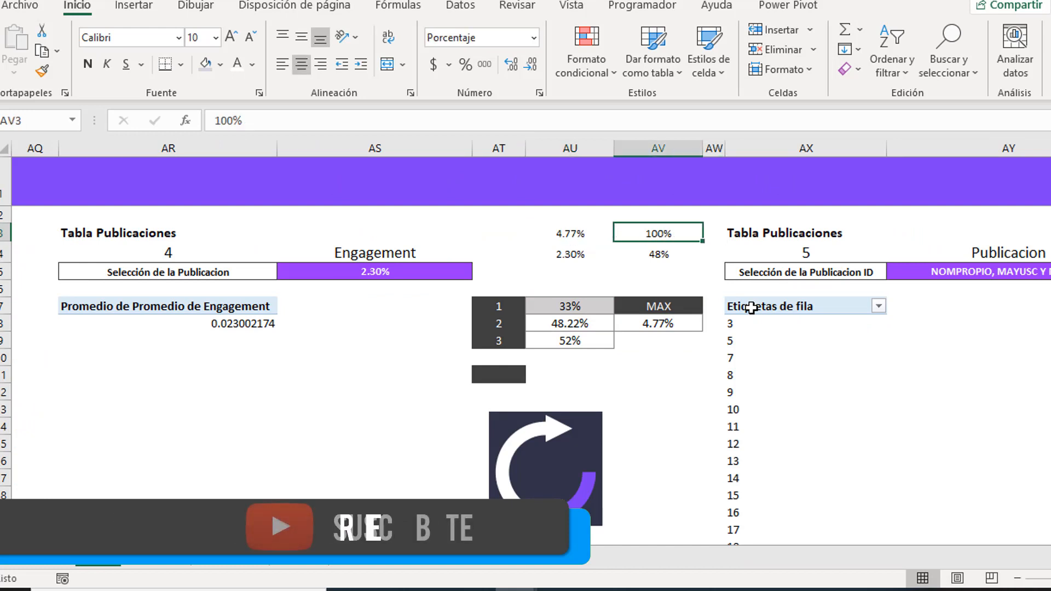
key(Down)
key(Down)
key(Left)
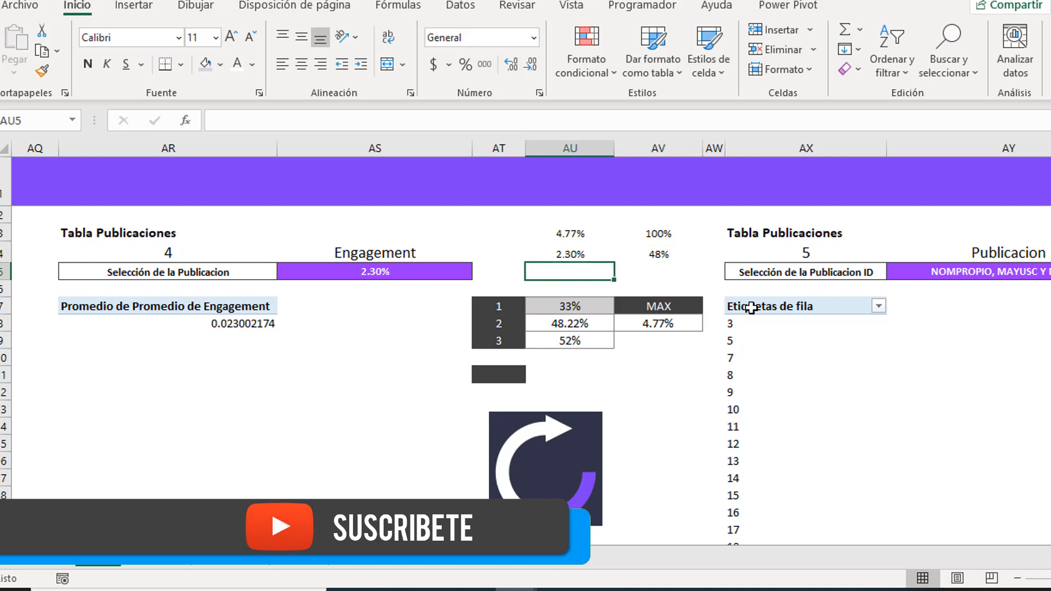
key(Up)
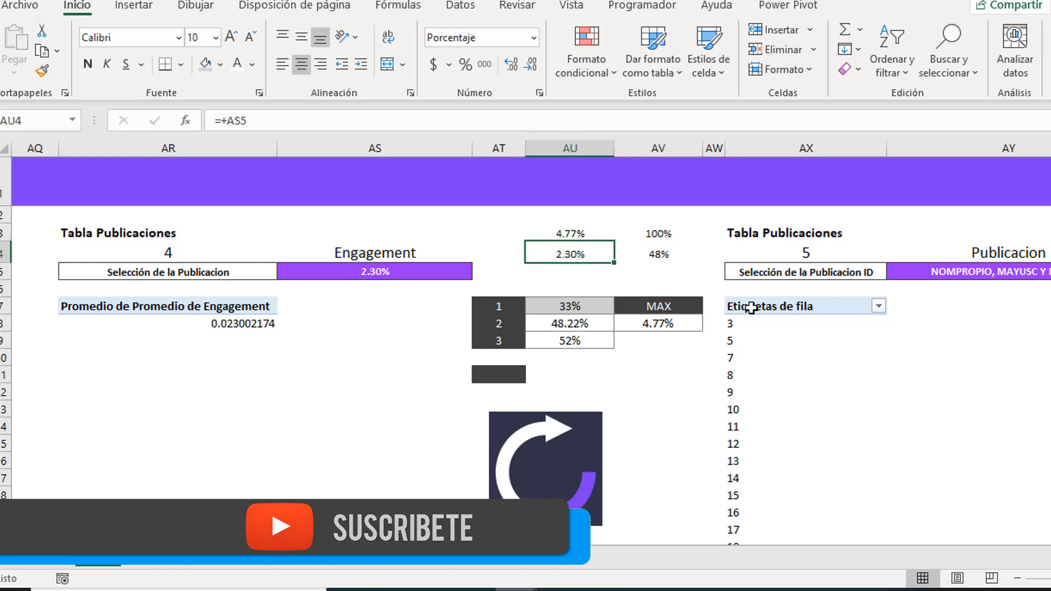
- Examine the formulas in cells AU4 and AV4 and compare them with the Engagement total of table 4
click(366, 281)
key(Down)
key(Down)
key(Down)
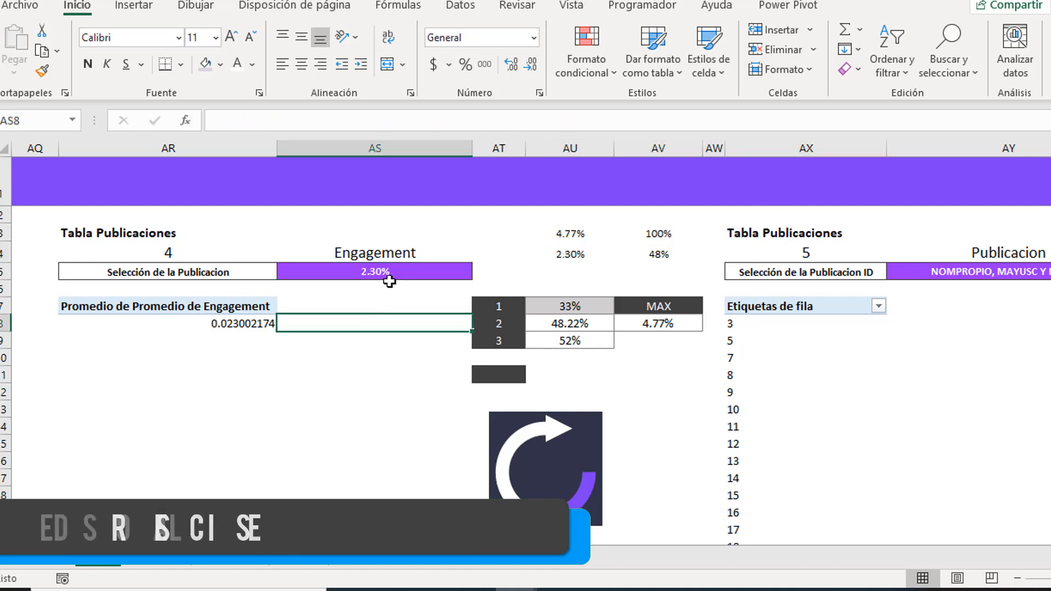
click(604, 252)
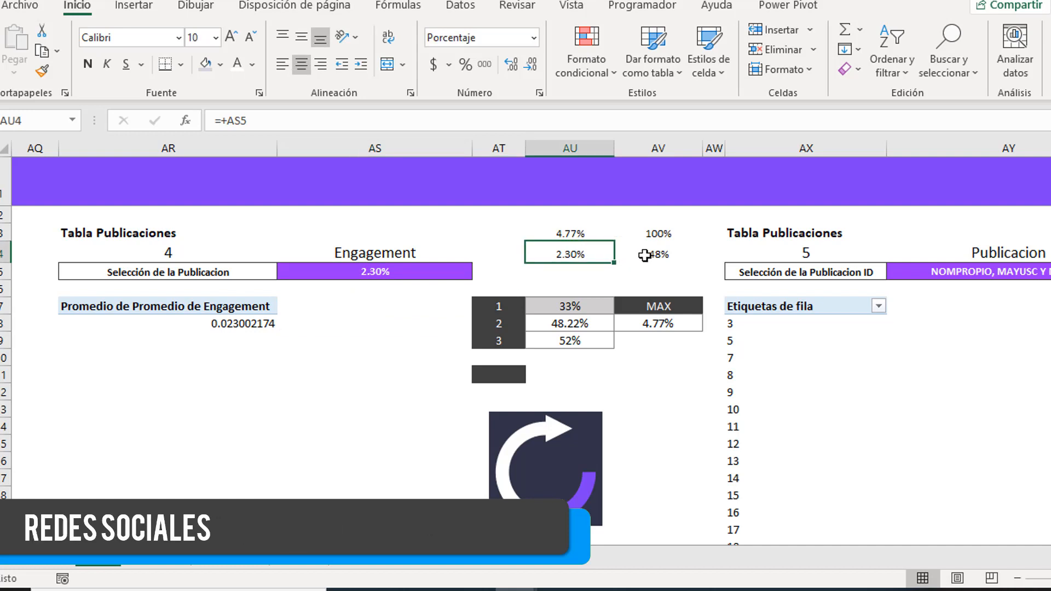
click(646, 255)
click(661, 274)
click(661, 256)
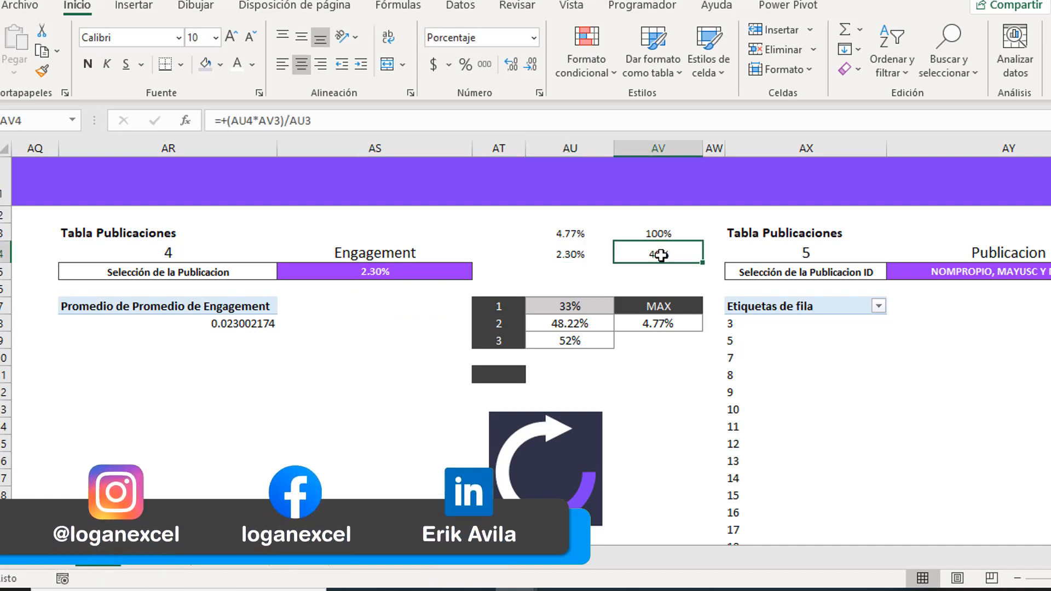
- Trace the ring chart's value in AU8 back to the percentage cells above the helper table, ending at AU3
click(597, 327)
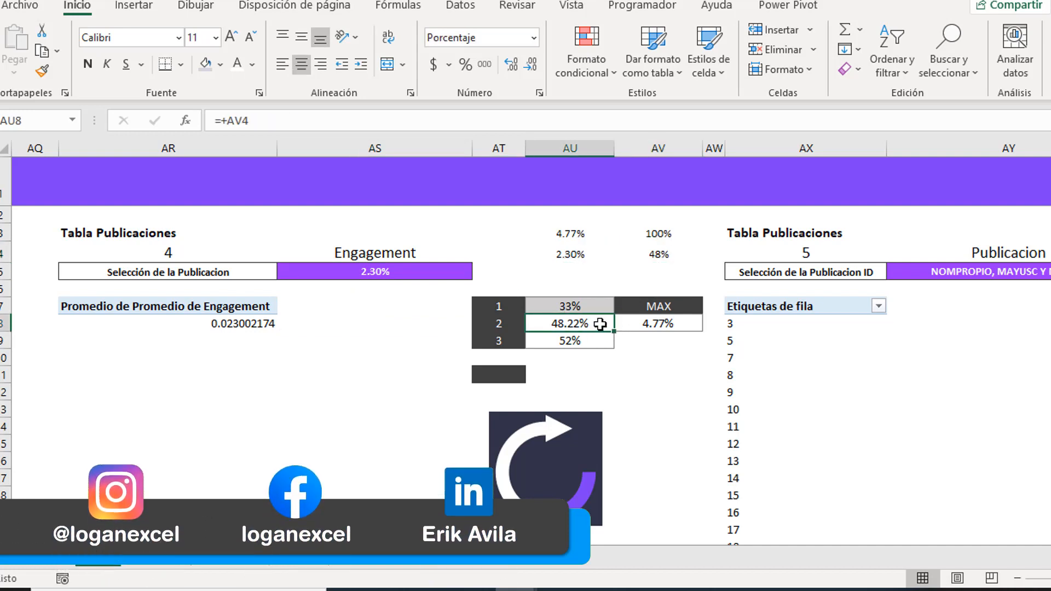
double_click(601, 324)
key(Escape)
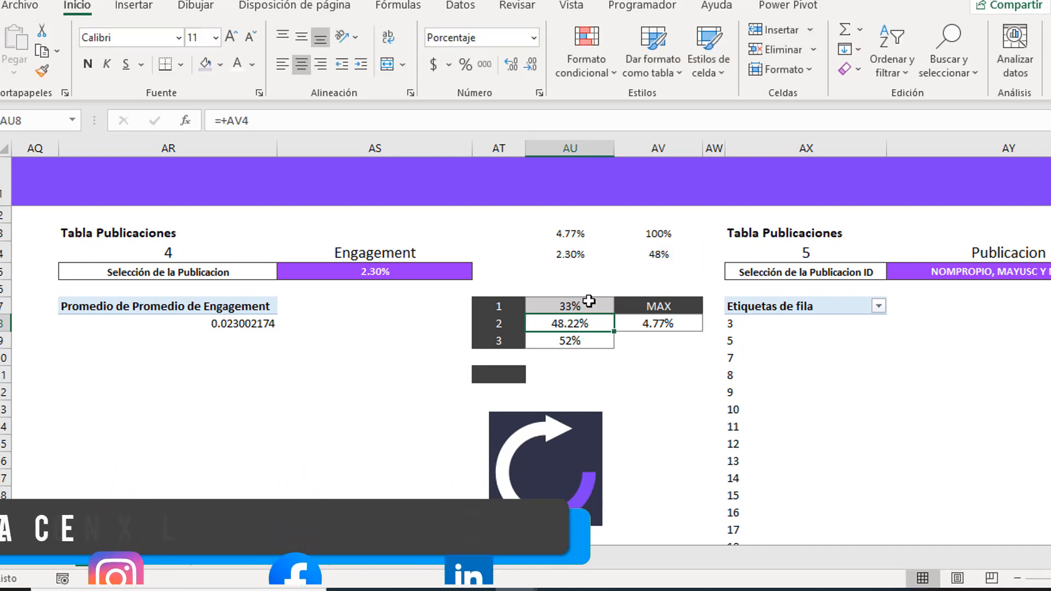
click(585, 275)
click(582, 258)
click(580, 236)
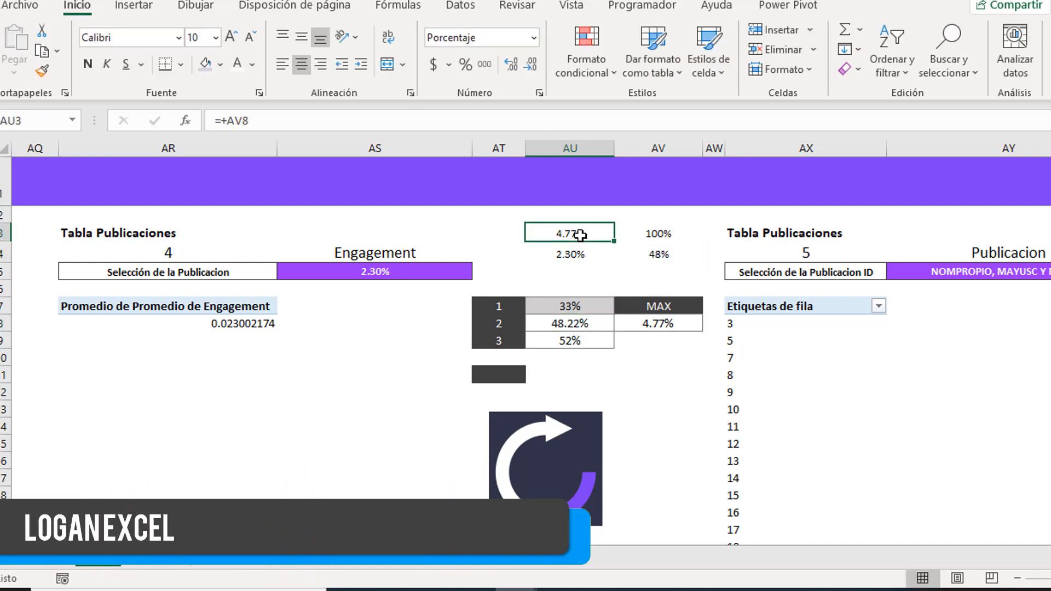
- Try the value 4.77% in cell AU4 to test the ring chart, and undo the entry
key(Down)
text(4.)
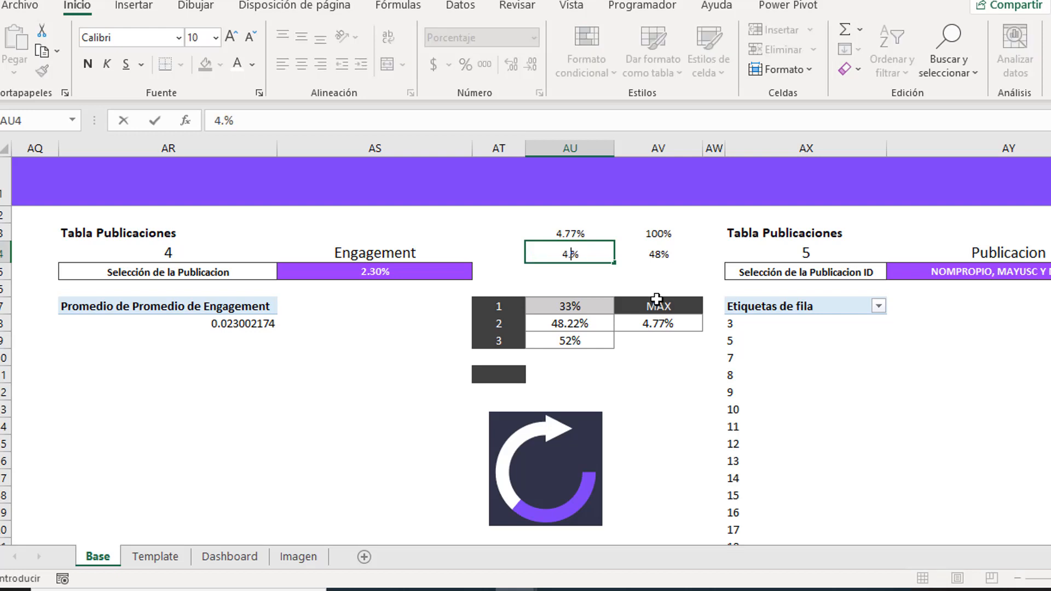
text(77)
key(Return)
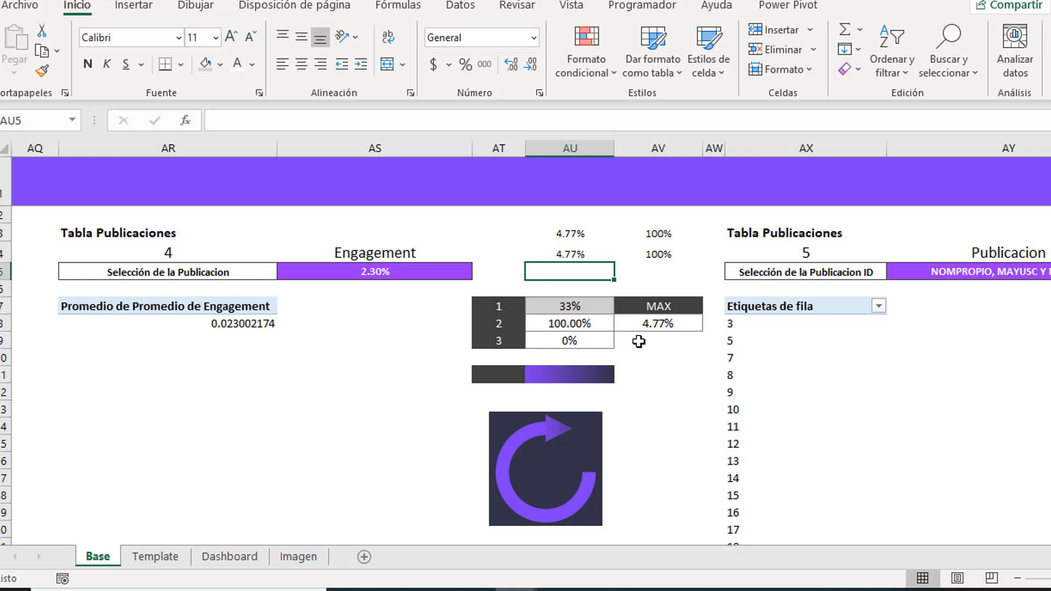
key(ctrl+z)
- Recheck the source formulas in AU4, AU8 and the MAX cell AV8 that feed the ring chart
key(Down)
key(Down)
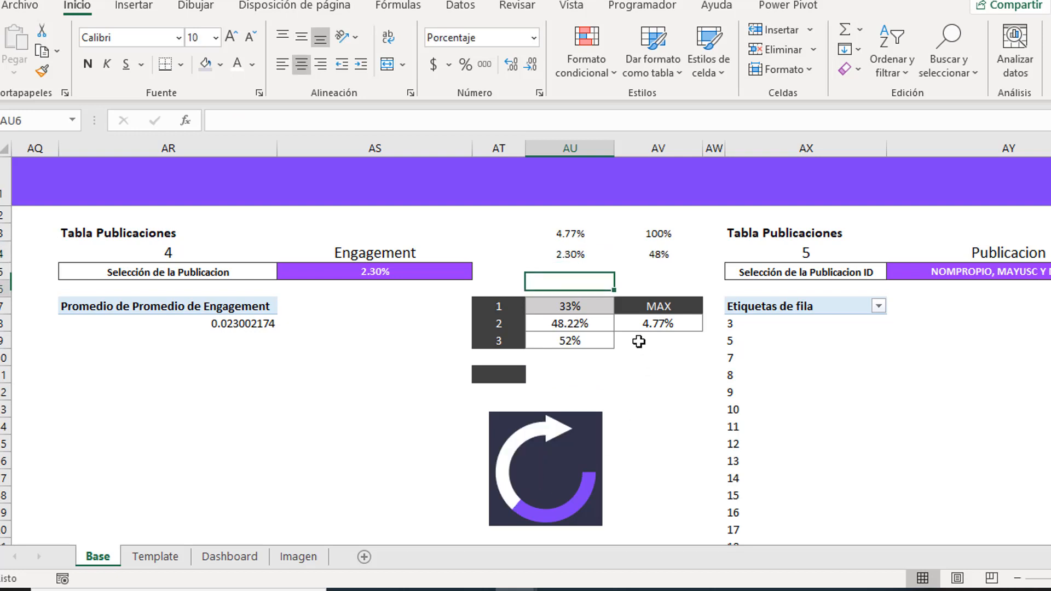
key(Up)
click(574, 245)
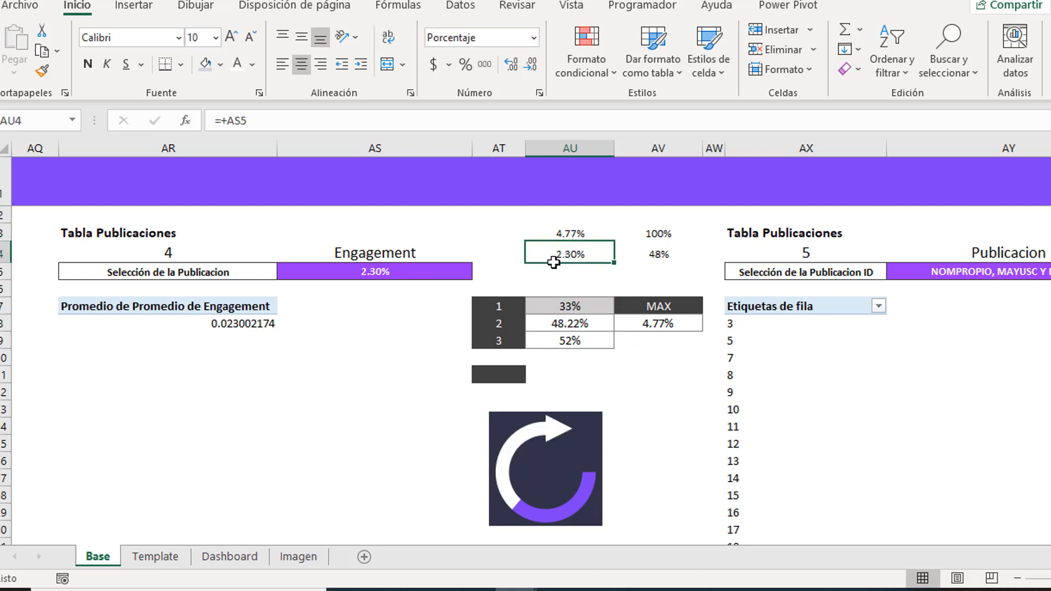
click(617, 337)
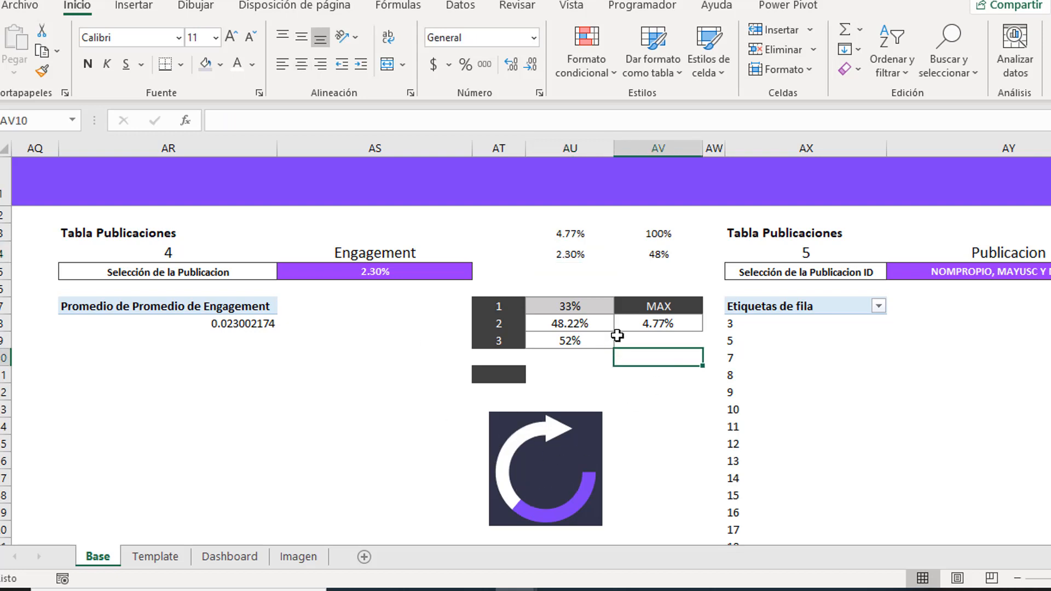
click(567, 323)
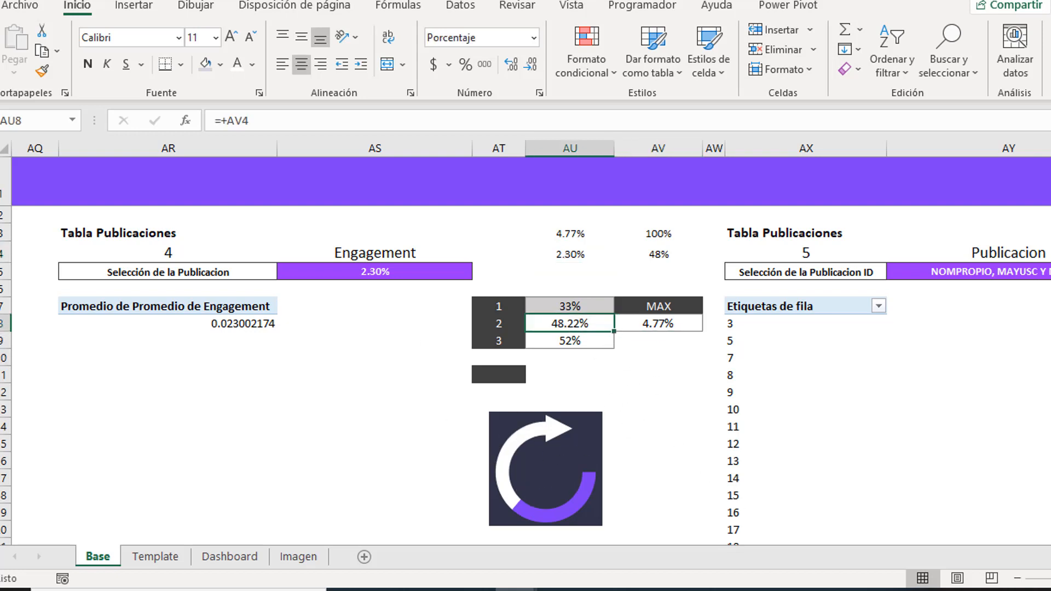
scroll(531, 342, right, 5)
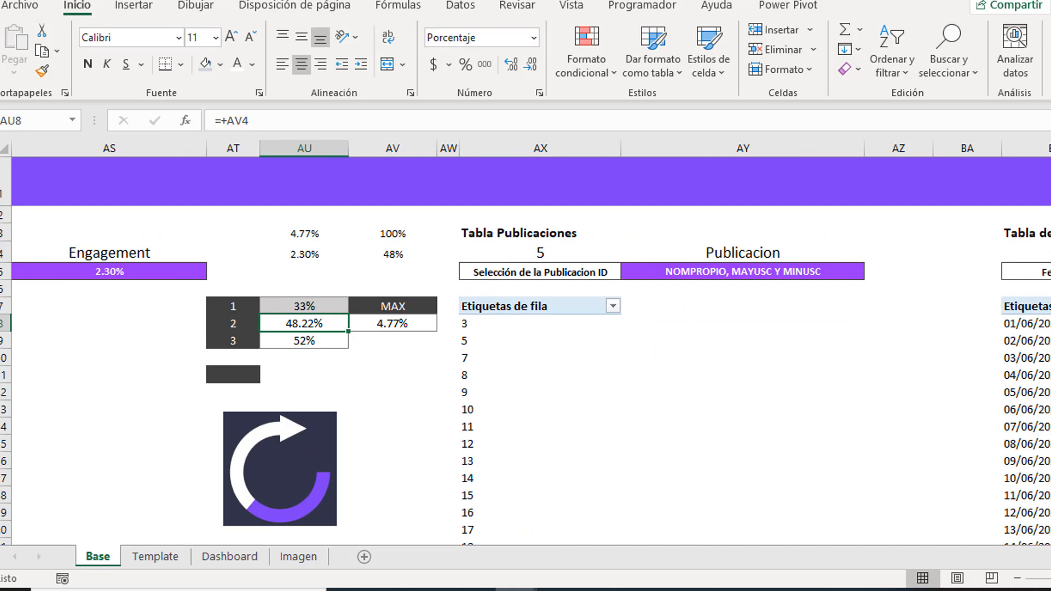
click(353, 368)
click(373, 327)
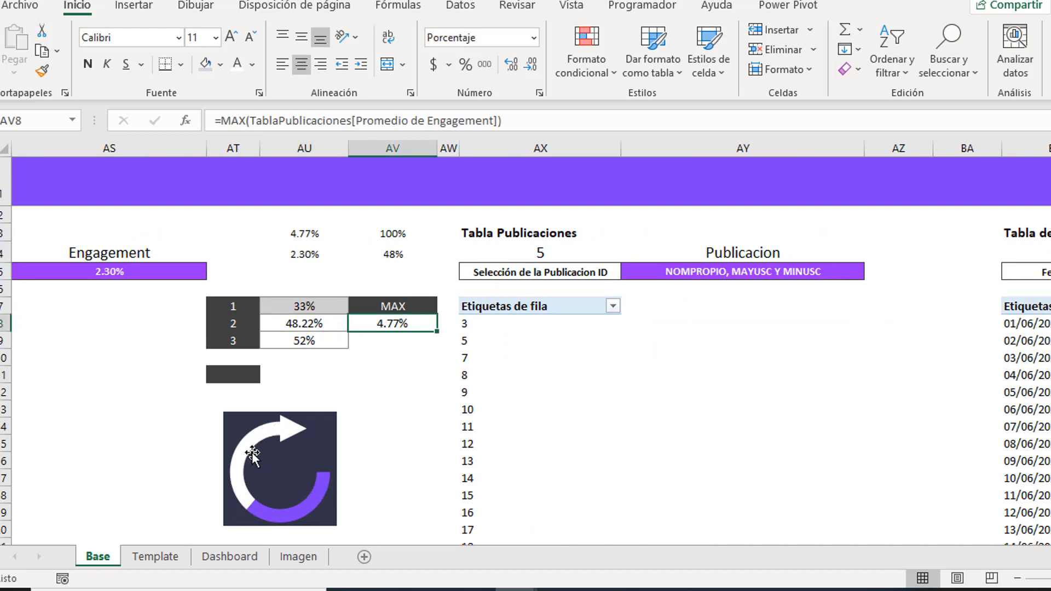
click(292, 319)
click(743, 369)
click(760, 305)
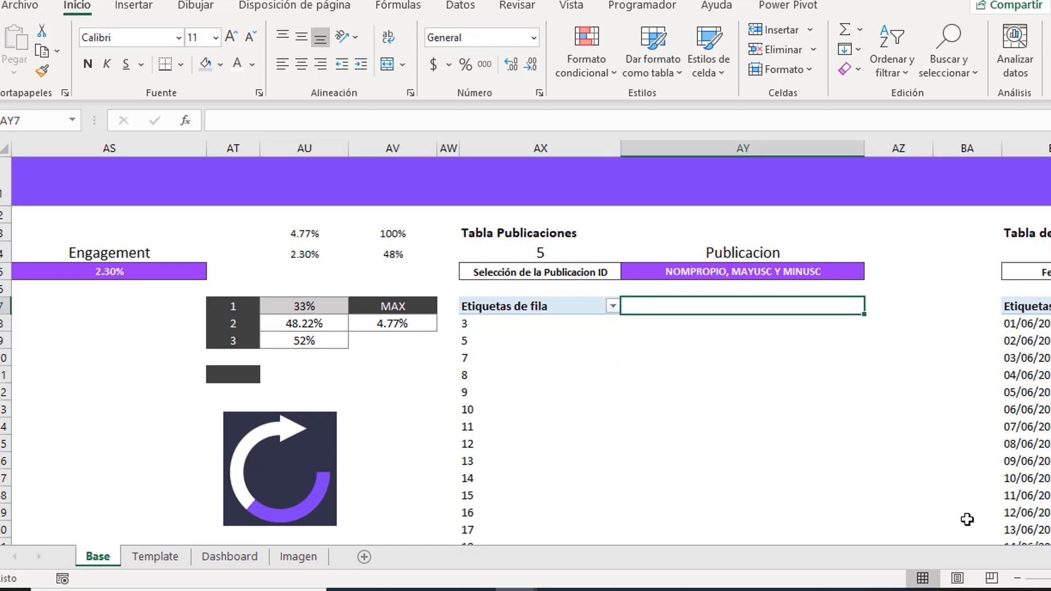
- On the Dashboard sheet, inspect the linked circle and ring group in the Engagement card, plus the Reacciones card
click(229, 557)
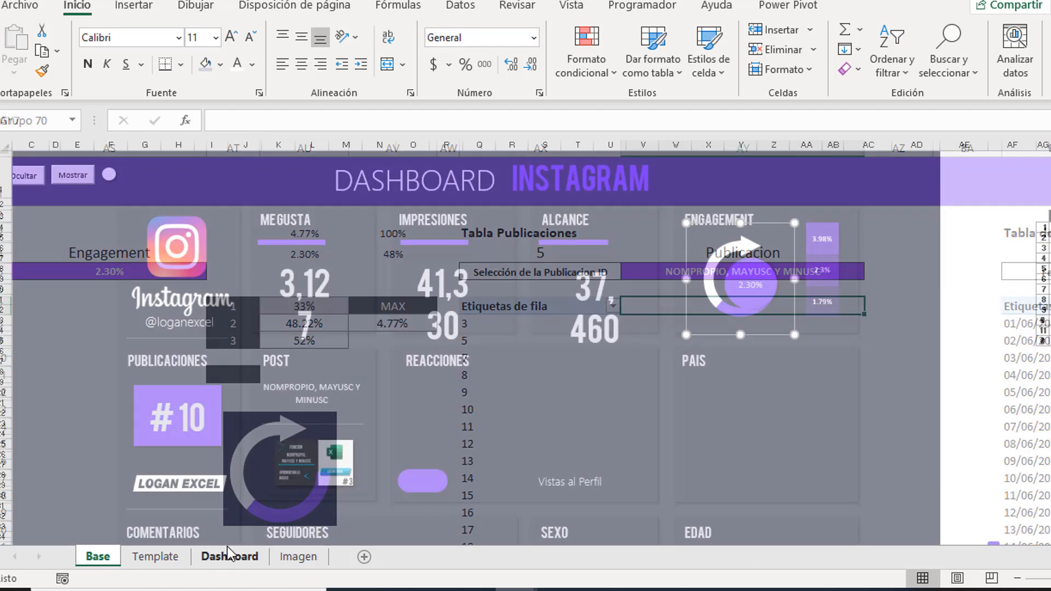
click(963, 286)
click(767, 275)
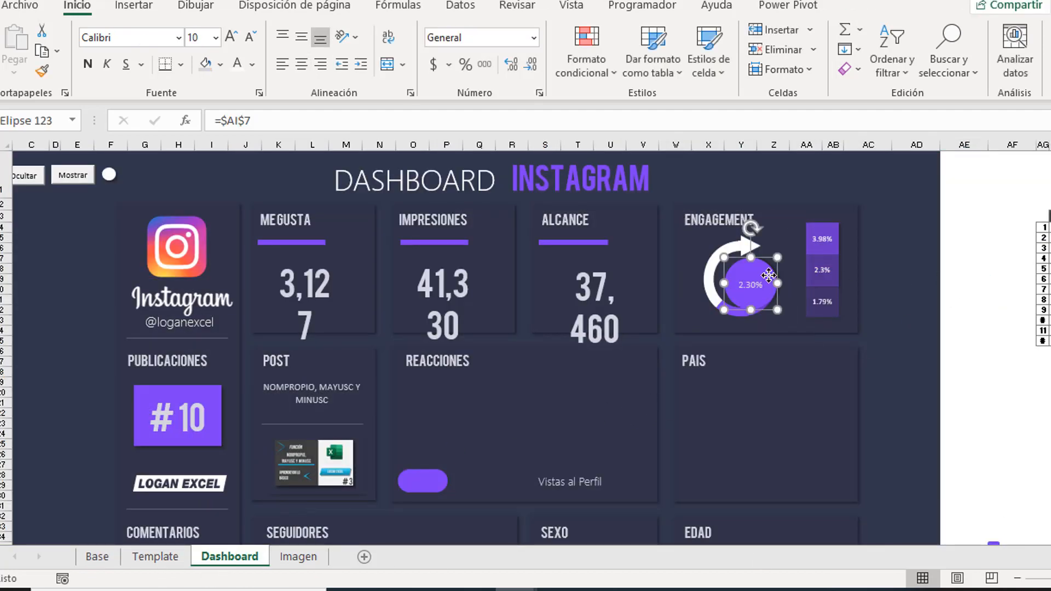
click(750, 247)
scroll(377, 455, down, 2)
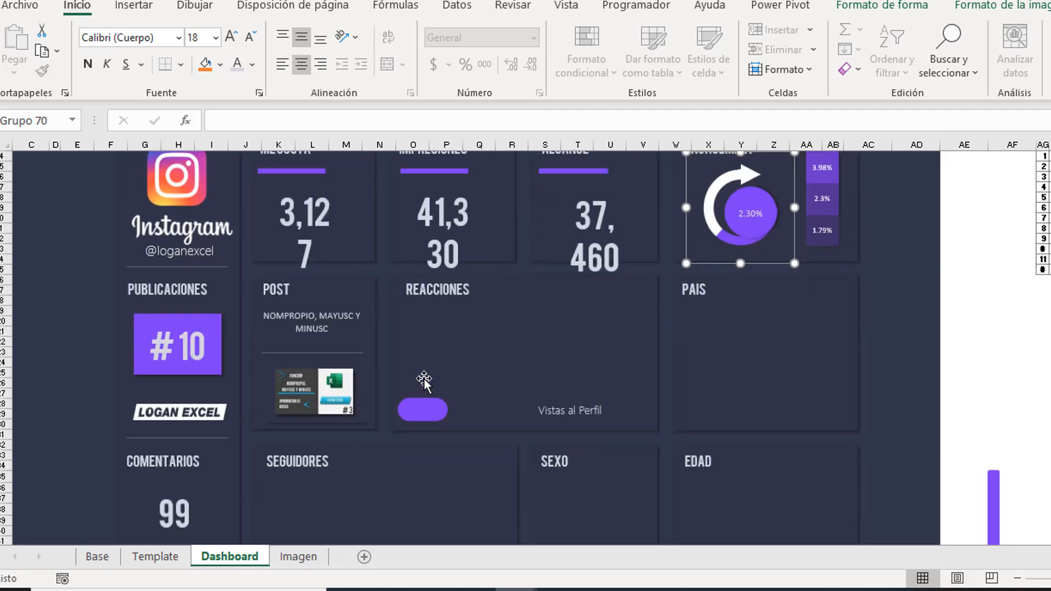
click(441, 352)
- Compare table 6, Reacciones - Vistas al Perfil, on the Base sheet with the Reacciones card on the Dashboard
click(97, 557)
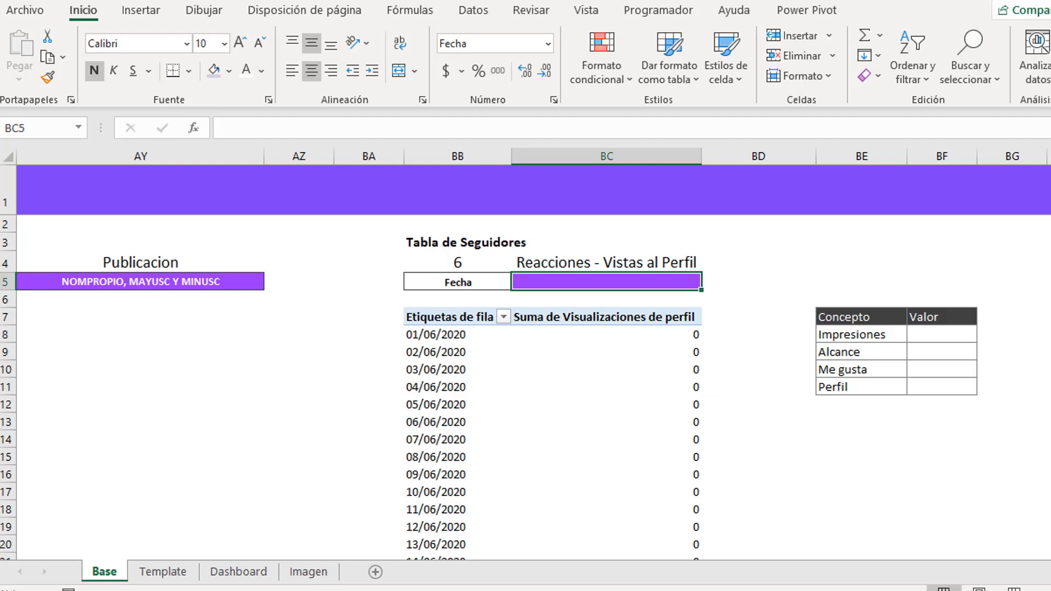
scroll(526, 356, right, 3)
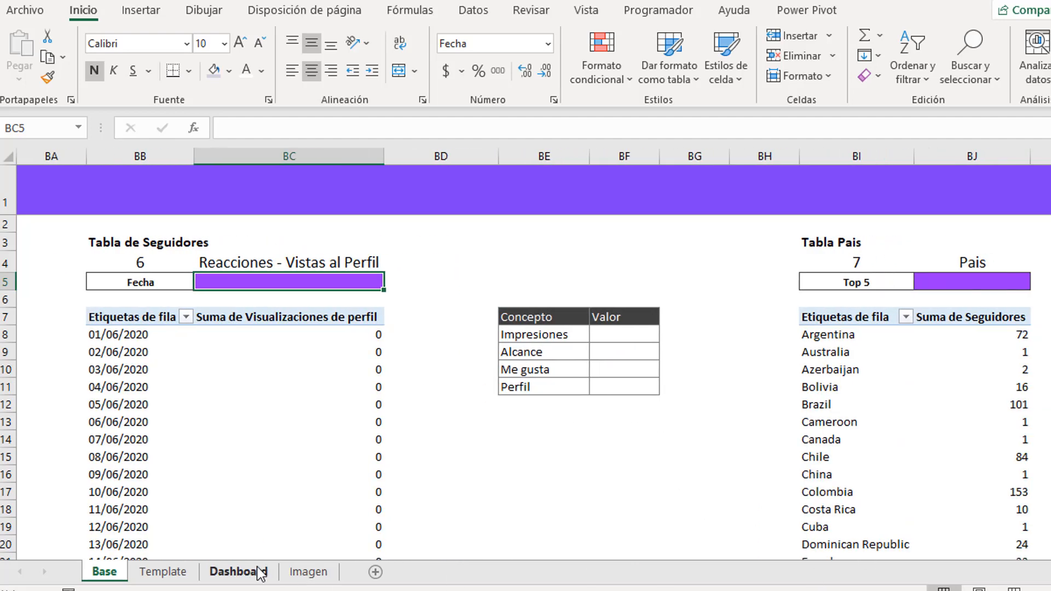
click(230, 572)
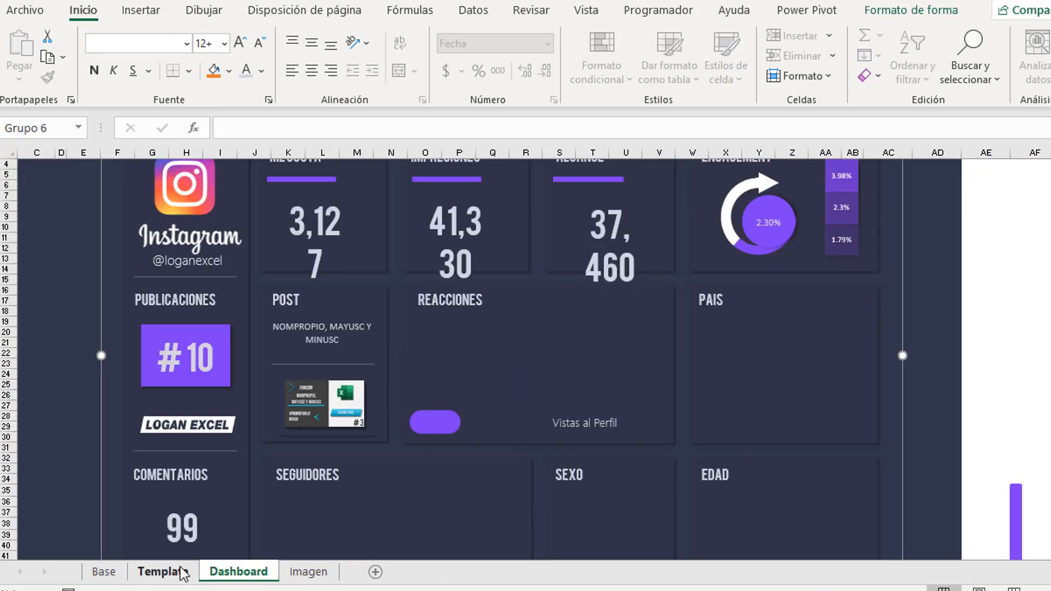
click(104, 571)
click(407, 290)
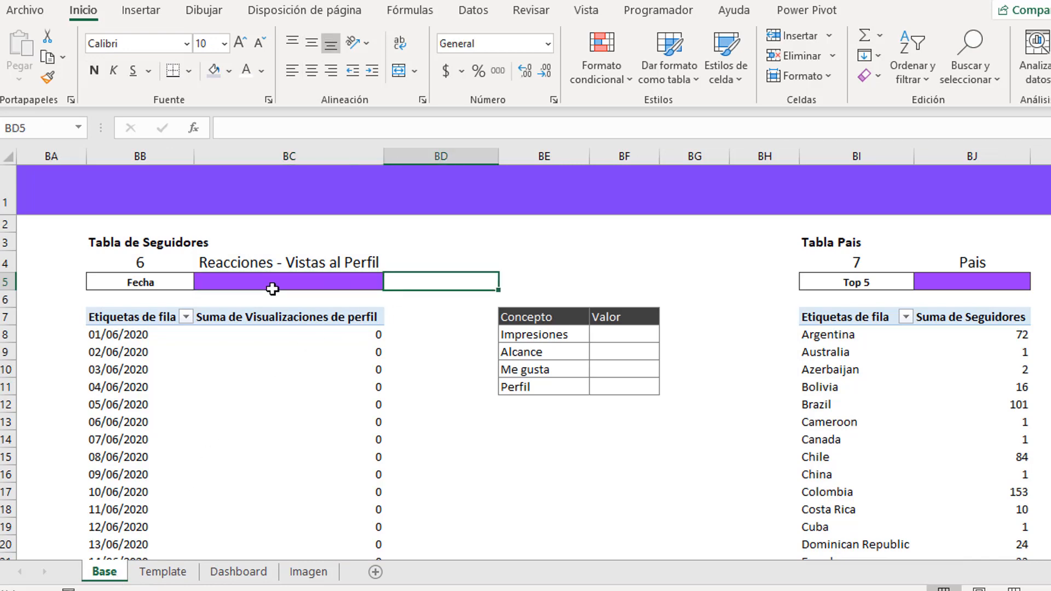
click(164, 281)
click(230, 281)
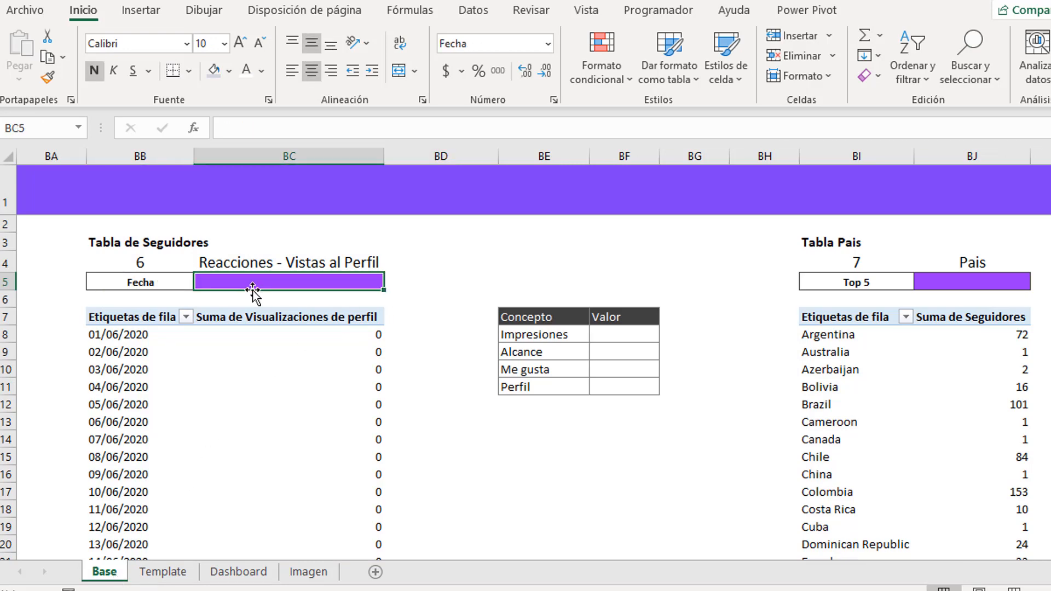
- Examine table 5 with the publication IDs and the empty Fecha result cell BC5 of table 6
key(Left)
key(Left)
key(Left)
key(Left)
key(Left)
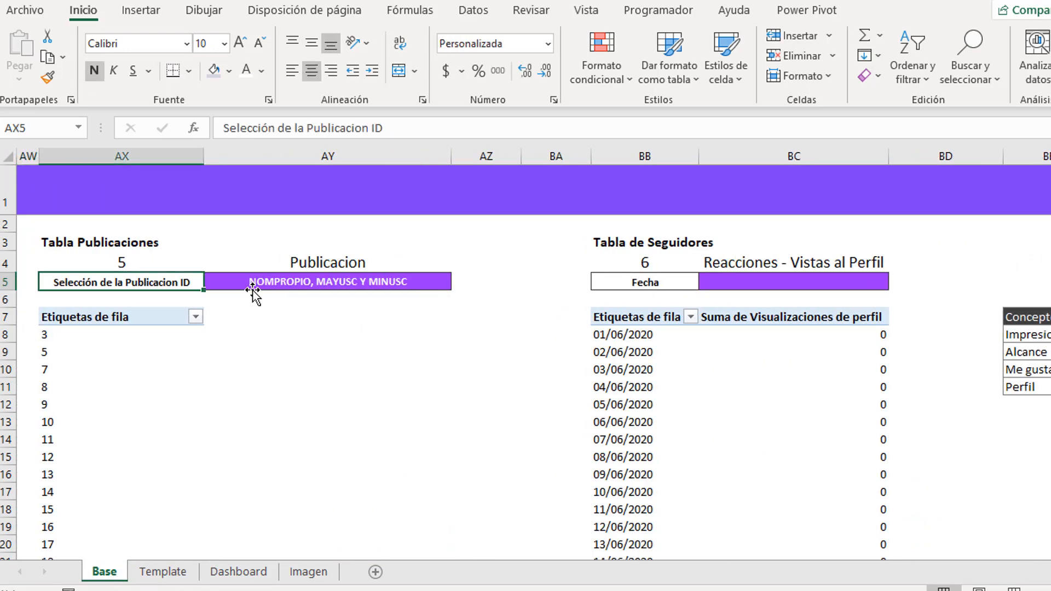
key(Down)
key(Down)
key(Up)
key(Up)
key(Right)
key(Right)
key(Right)
key(Right)
key(Right)
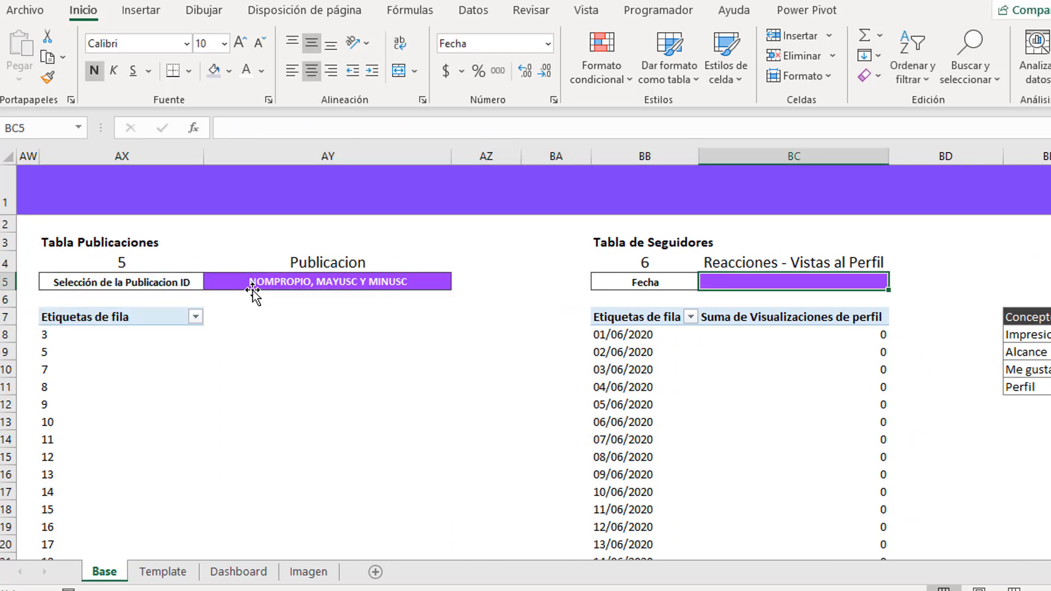
key(Left)
key(Right)
key(Left)
key(Right)
key(Right)
key(Right)
key(Right)
key(Left)
key(Left)
key(Left)
- In cell BC5, begin a COINCIDIR formula with the first listed publication ID, AX8, as the lookup value
text(=CO)
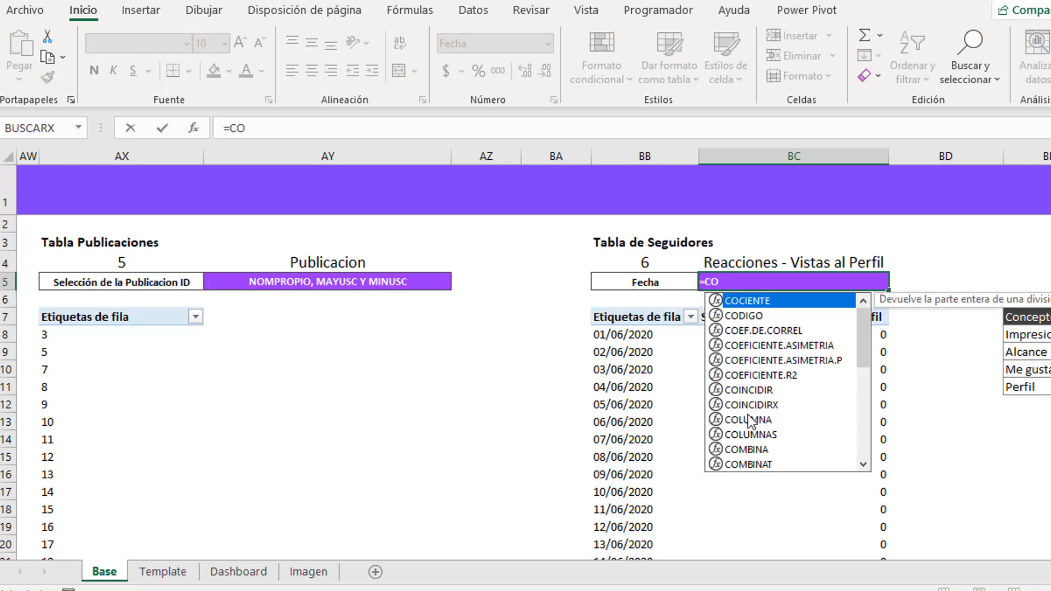
double_click(753, 391)
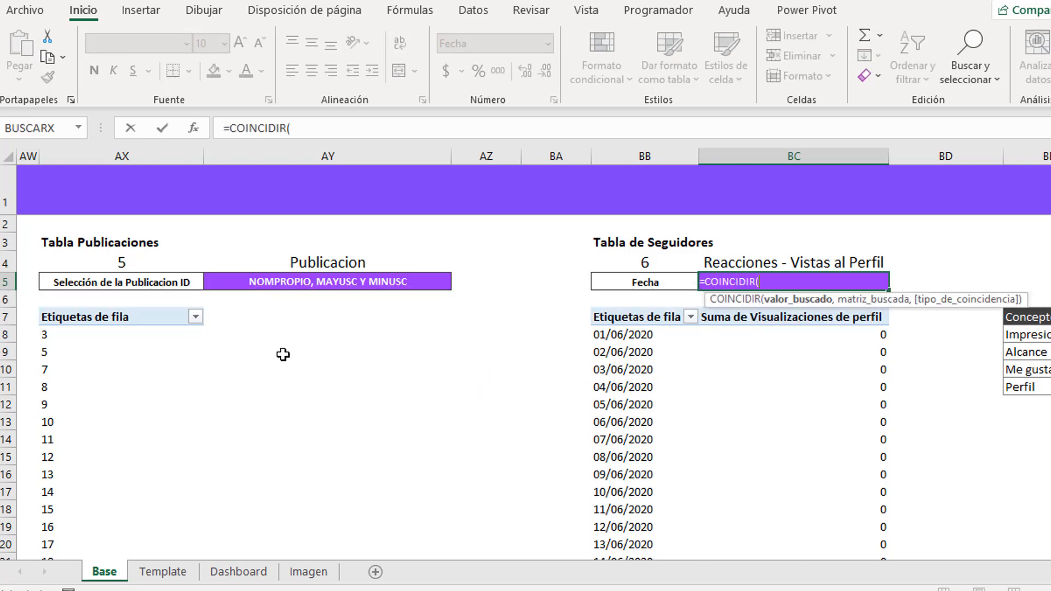
click(153, 336)
click(278, 291)
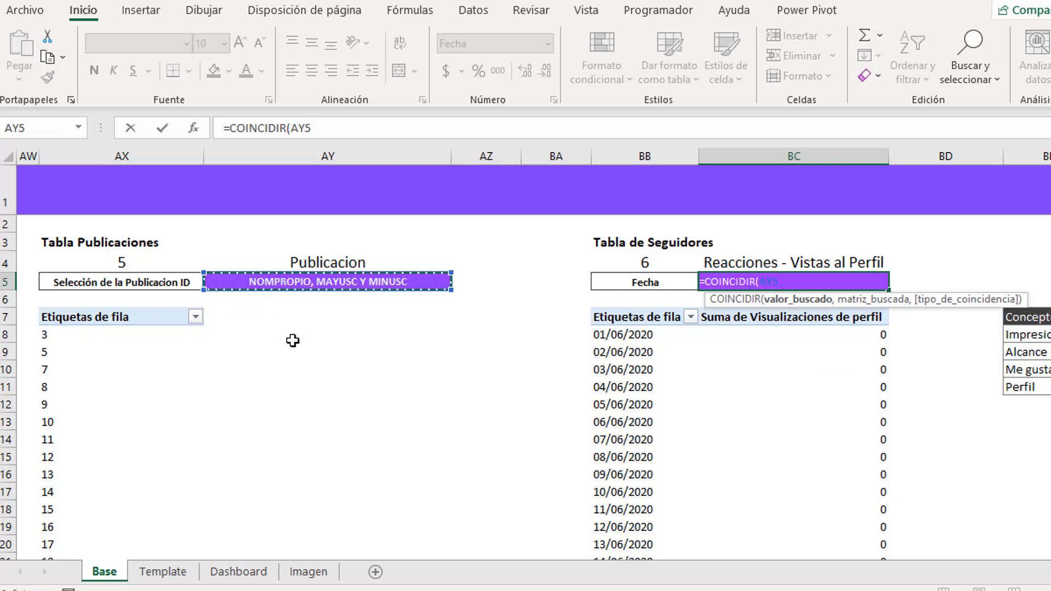
click(115, 338)
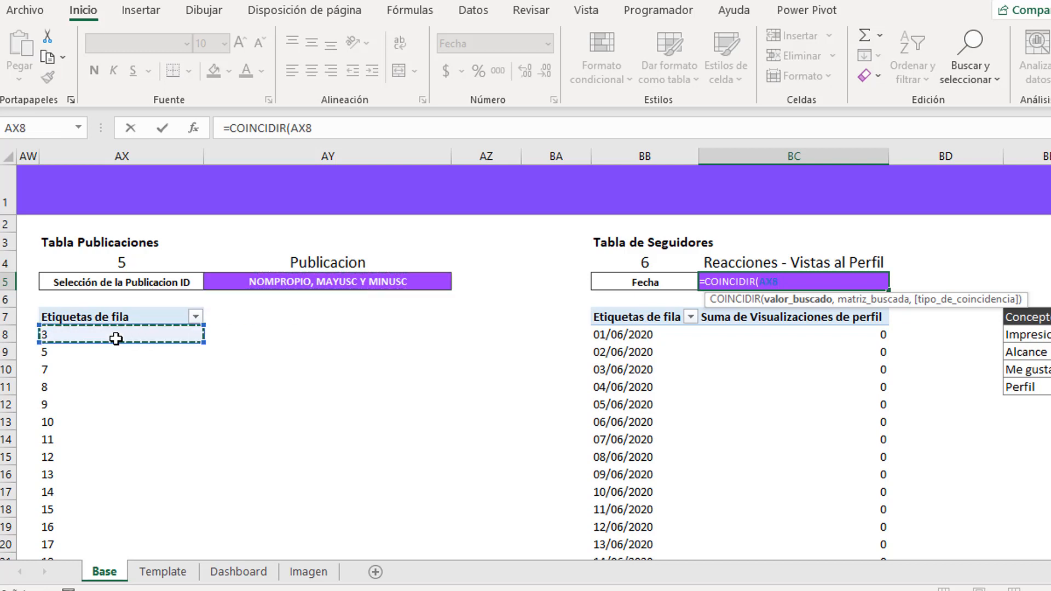
click(136, 368)
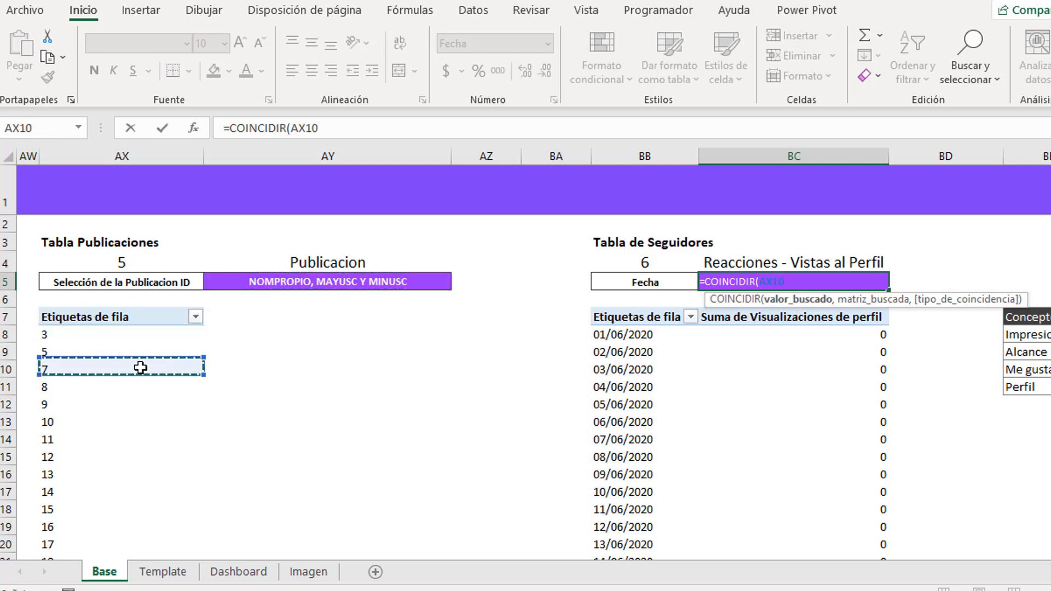
click(152, 337)
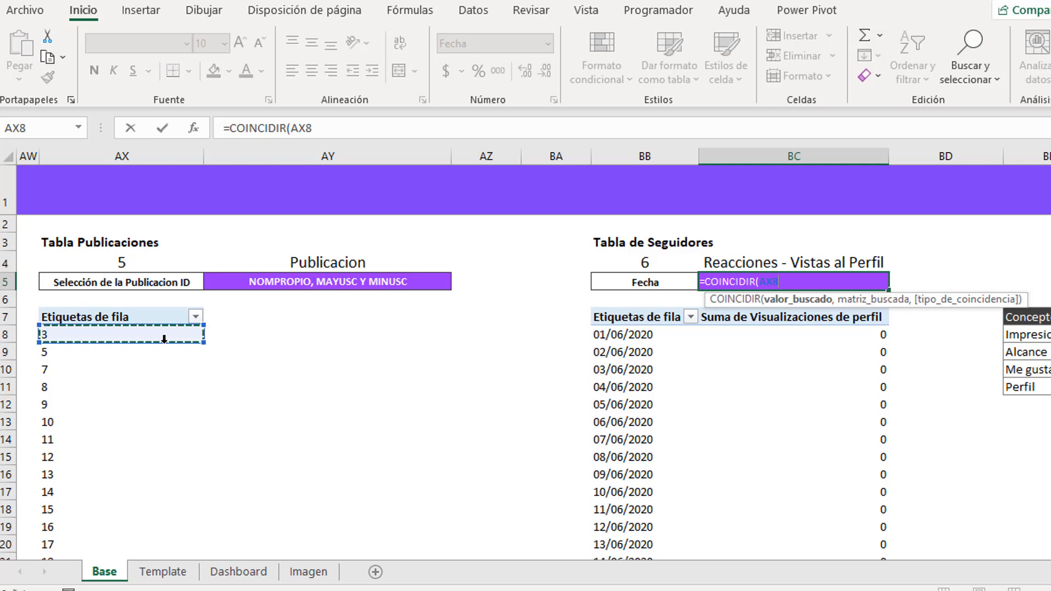
text(,)
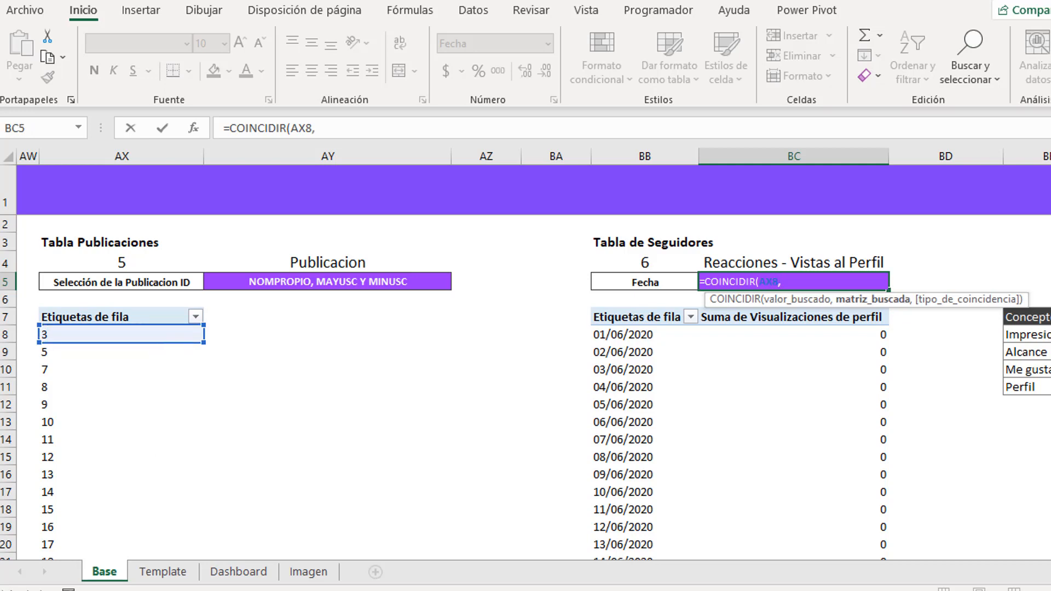
- Complete the COINCIDIR formula in BC5 with TablaPublicaciones[ID] as the lookup array and 0 for an exact match
scroll(526, 355, left, 15)
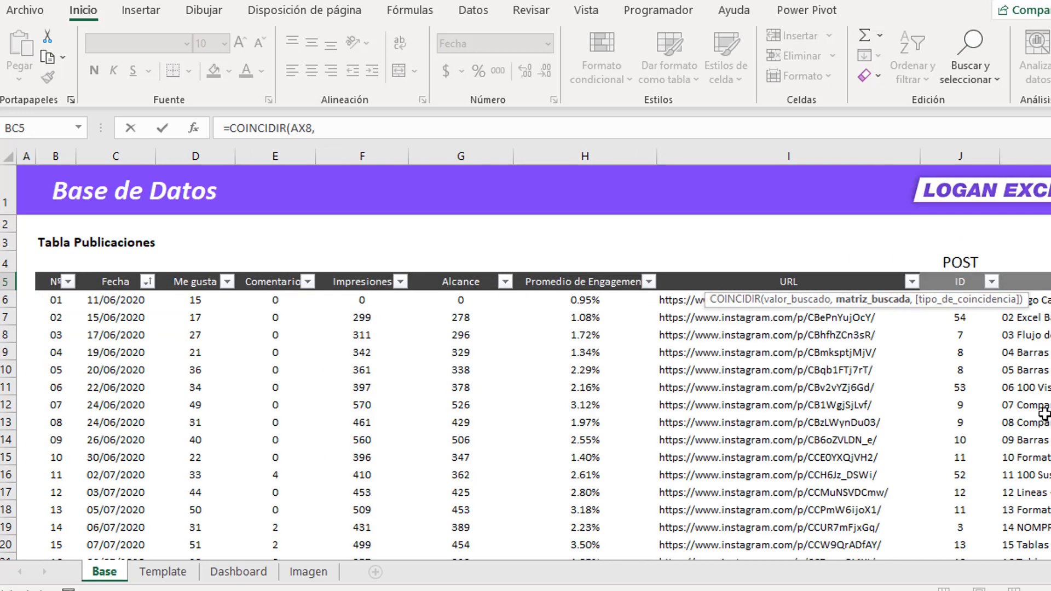
click(1044, 414)
key(Left)
key(ctrl+Up)
key(Down)
key(ctrl+shift+Down)
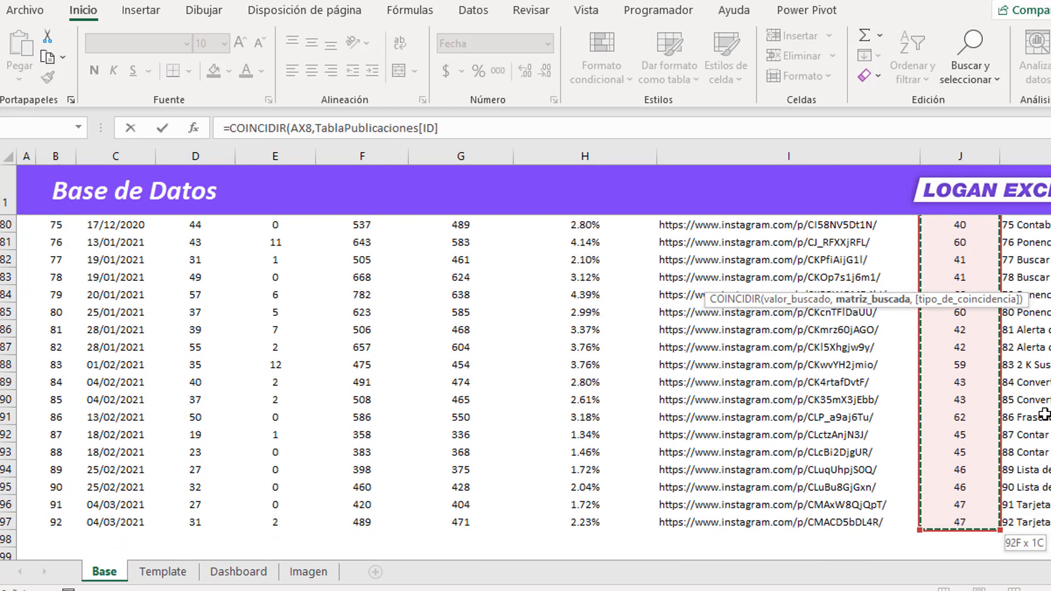
text(,0)
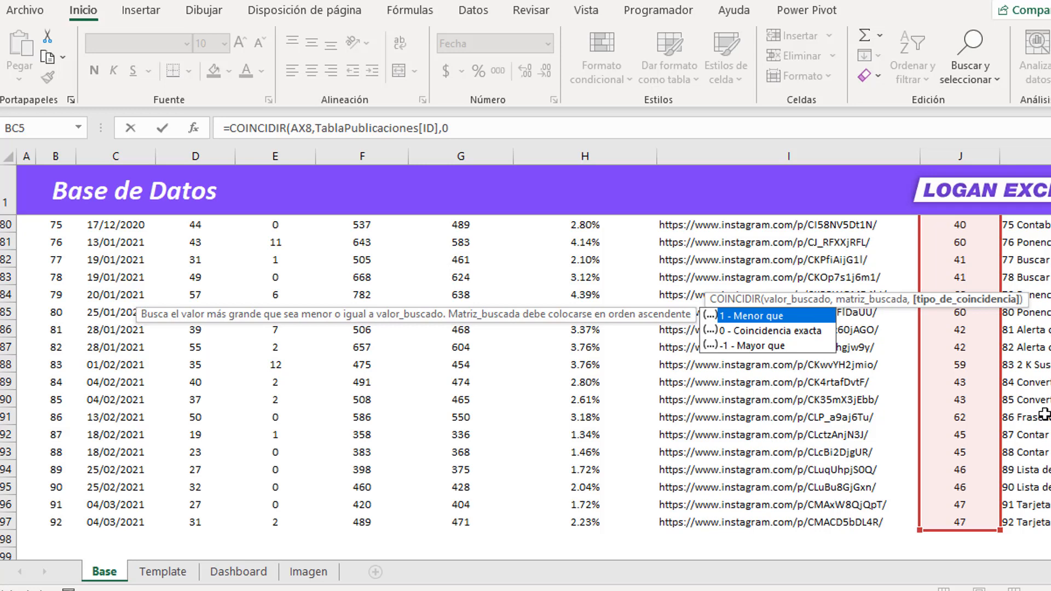
key(Return)
key(Up)
key(Up)
key(Up)
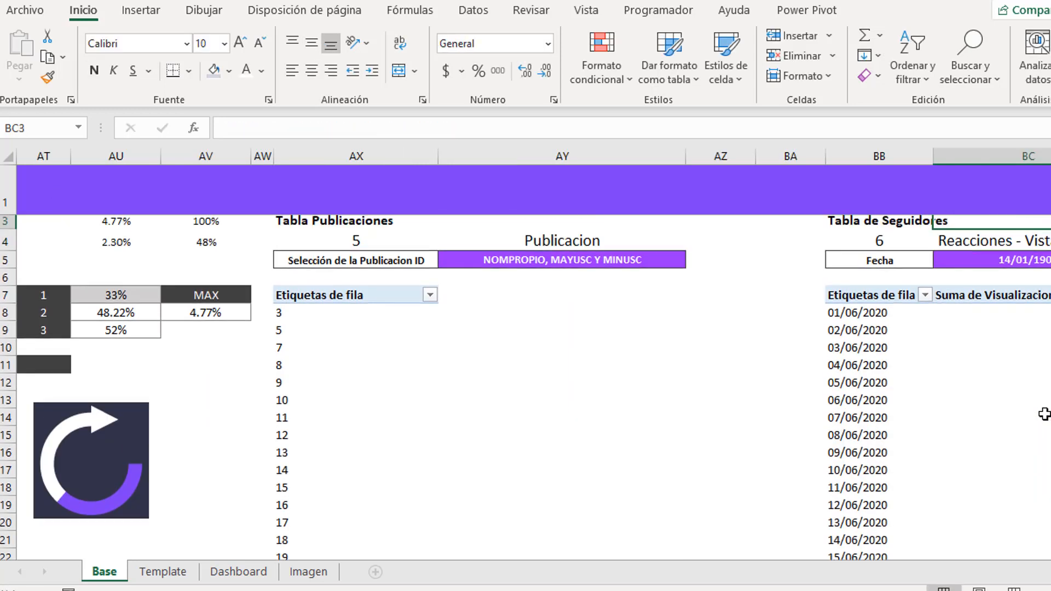
key(Down)
key(Down)
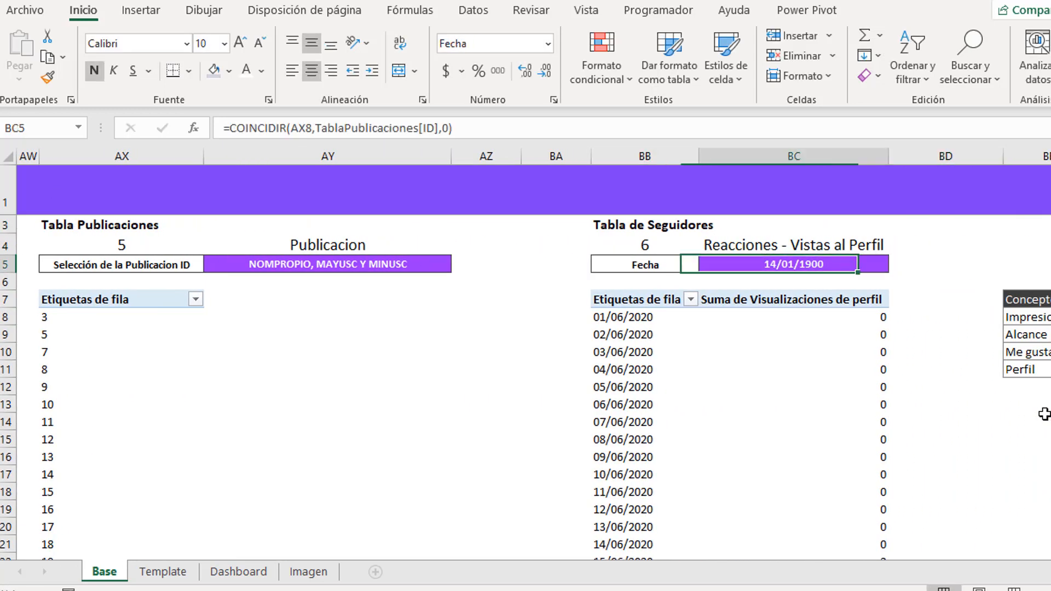
- Try the thousands-separator number format on the COINCIDIR result in BC5 and undo it
key(Left)
key(Right)
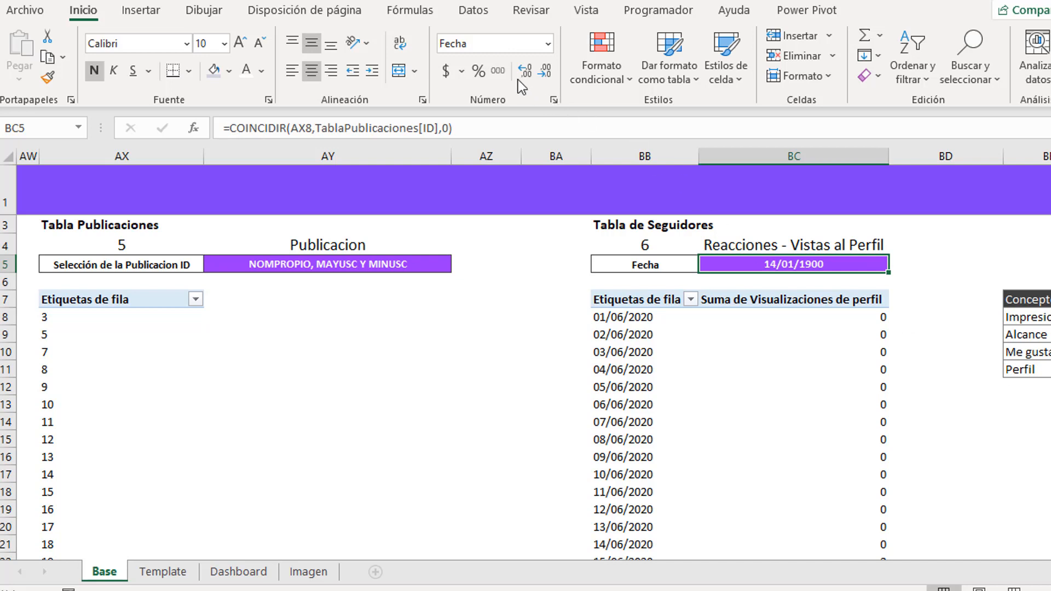
click(500, 70)
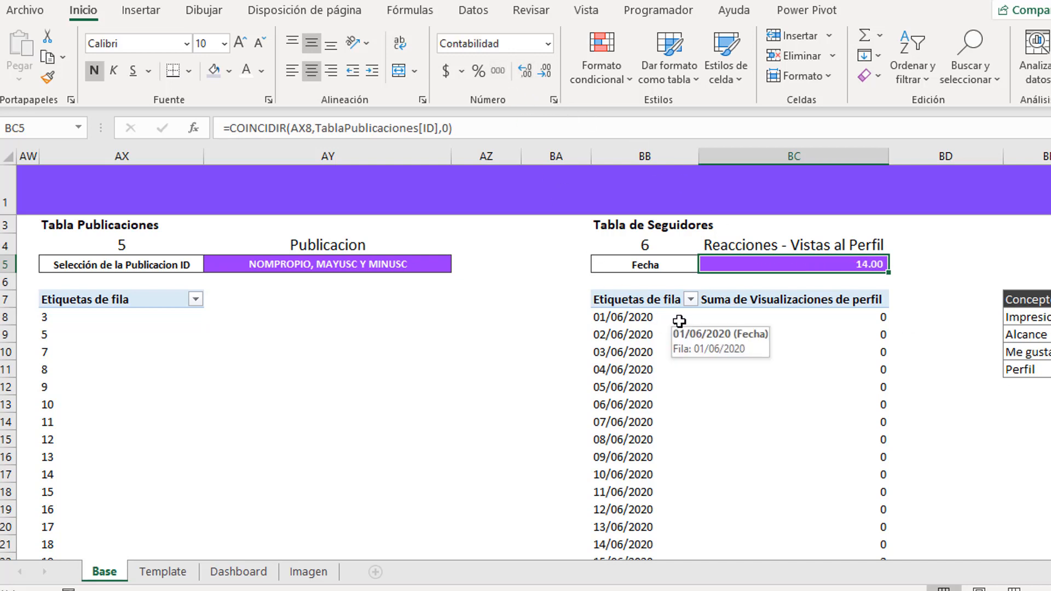
key(ctrl+z)
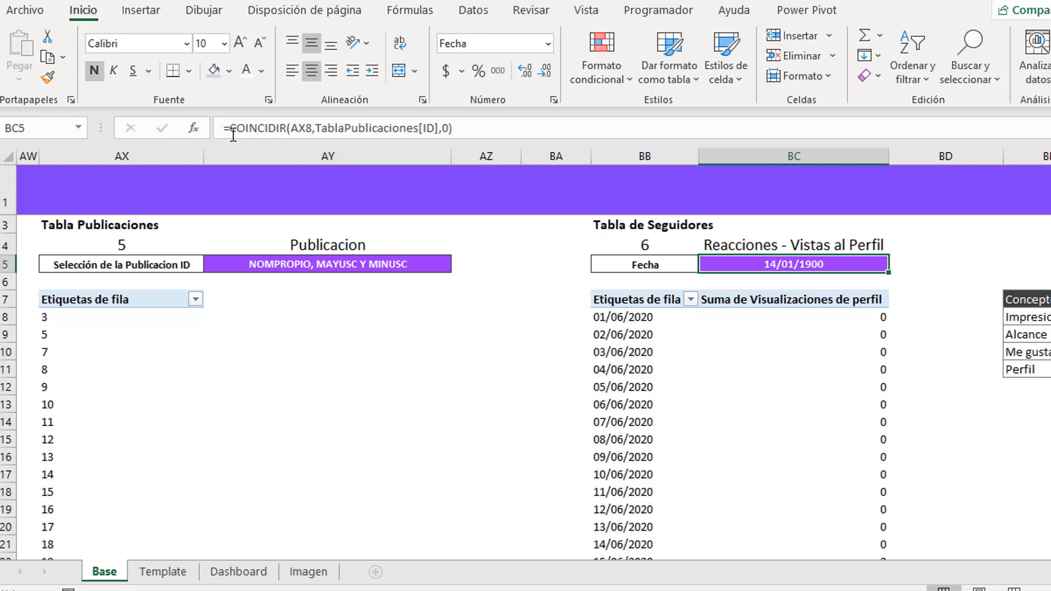
- Edit the BC5 formula to start an INDICE function in front of COINCIDIR
click(233, 129)
text(INDC)
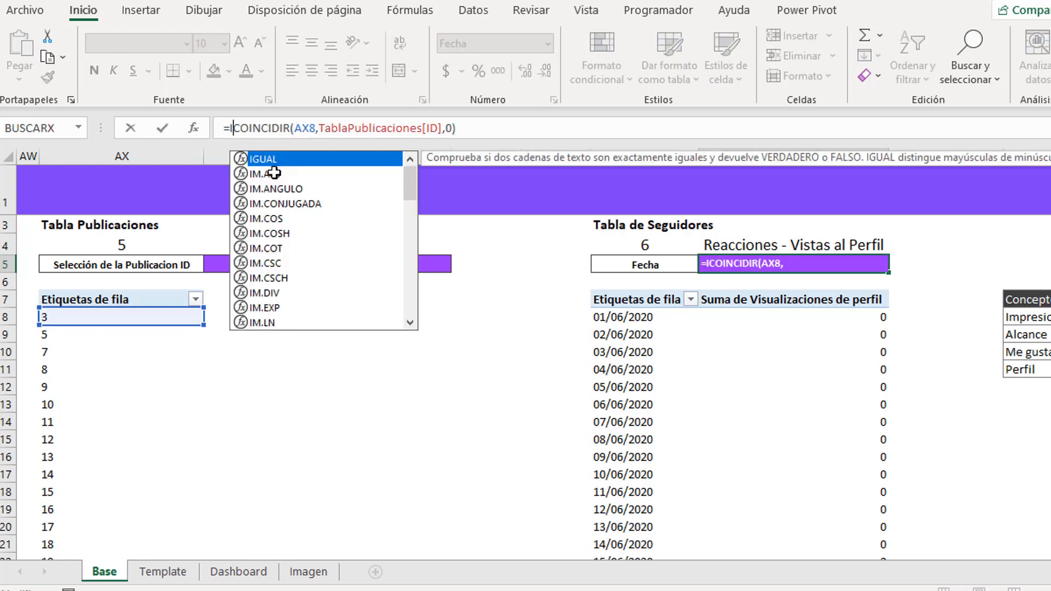
text(I)
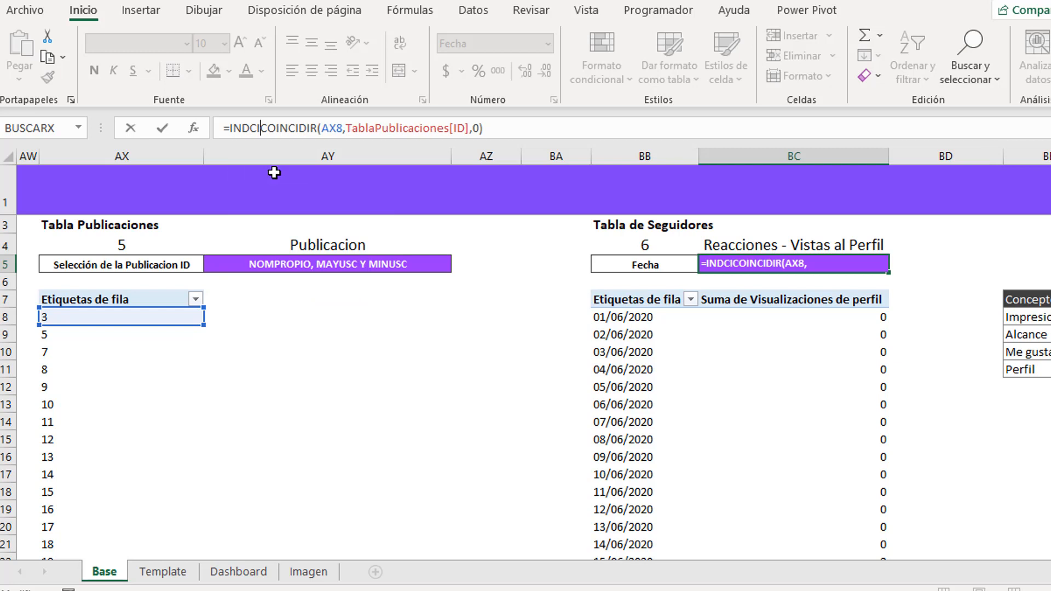
key(BackSpace)
key(BackSpace)
text(ICE)
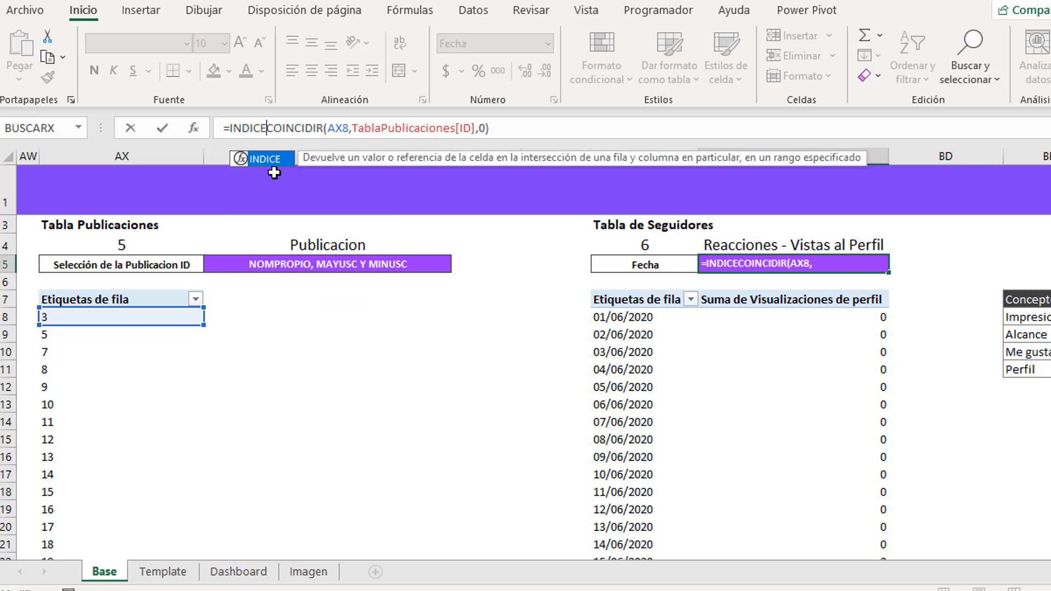
text(()
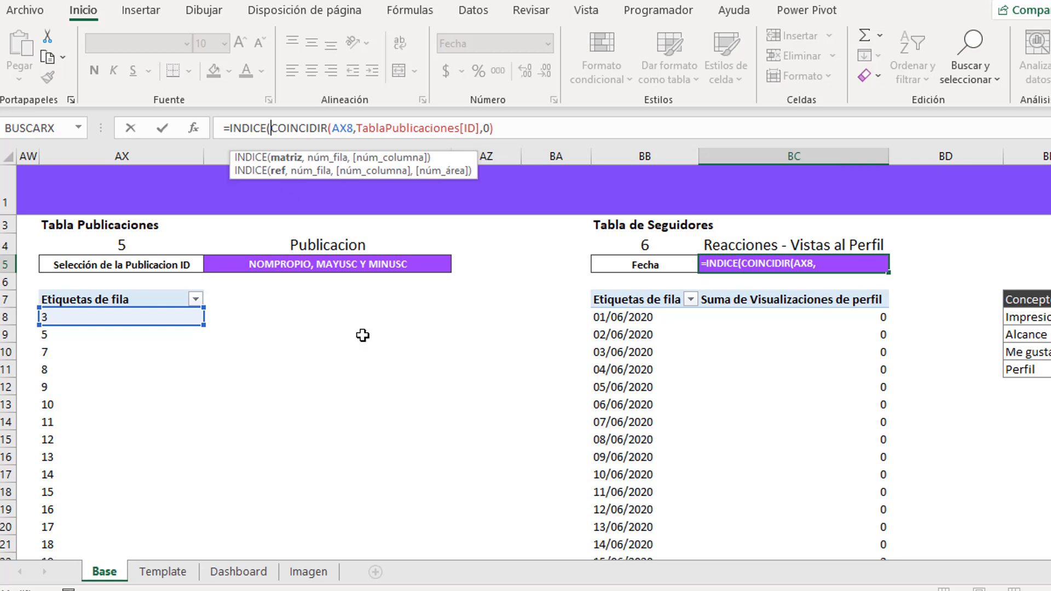
- Set TablaPublicaciones[Fecha] as the INDICE array, with COINCIDIR as its row number, and complete the BC5 formula
drag(1046, 572, 657, 567)
click(109, 377)
key(ctrl+Up)
key(Down)
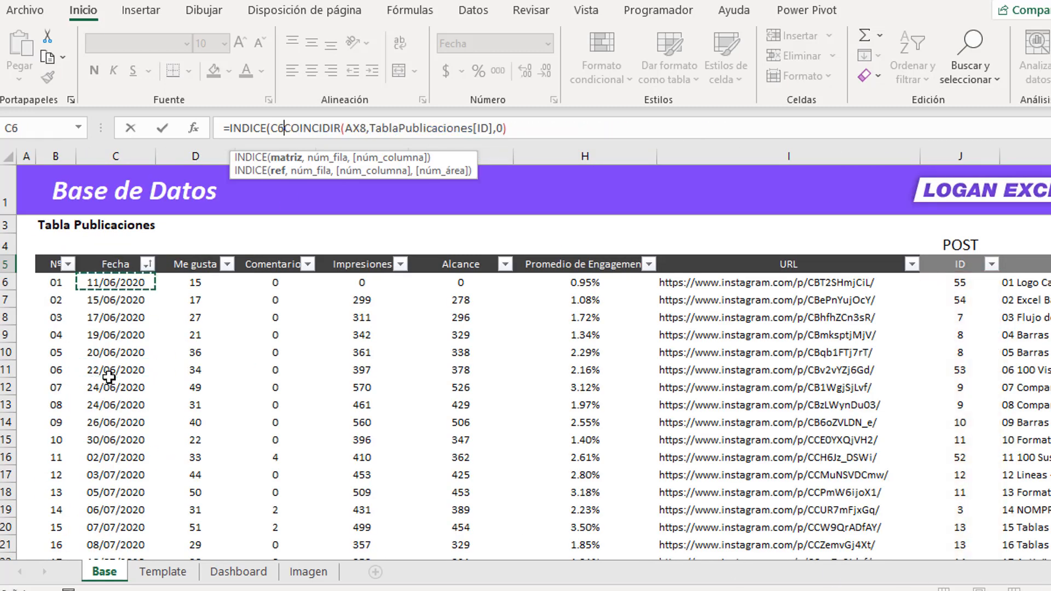
key(ctrl+shift+Down)
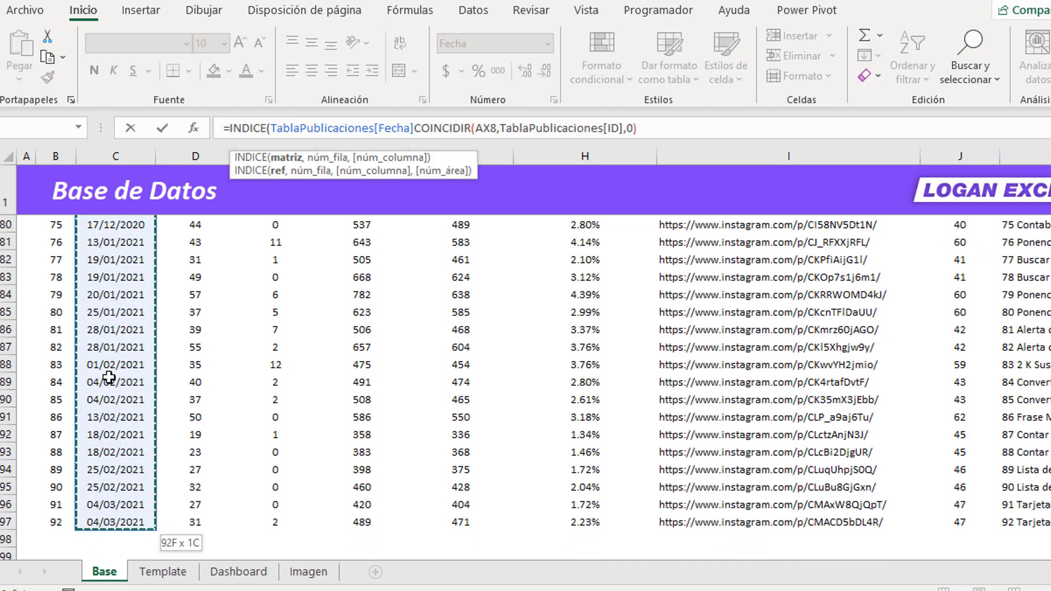
text(,)
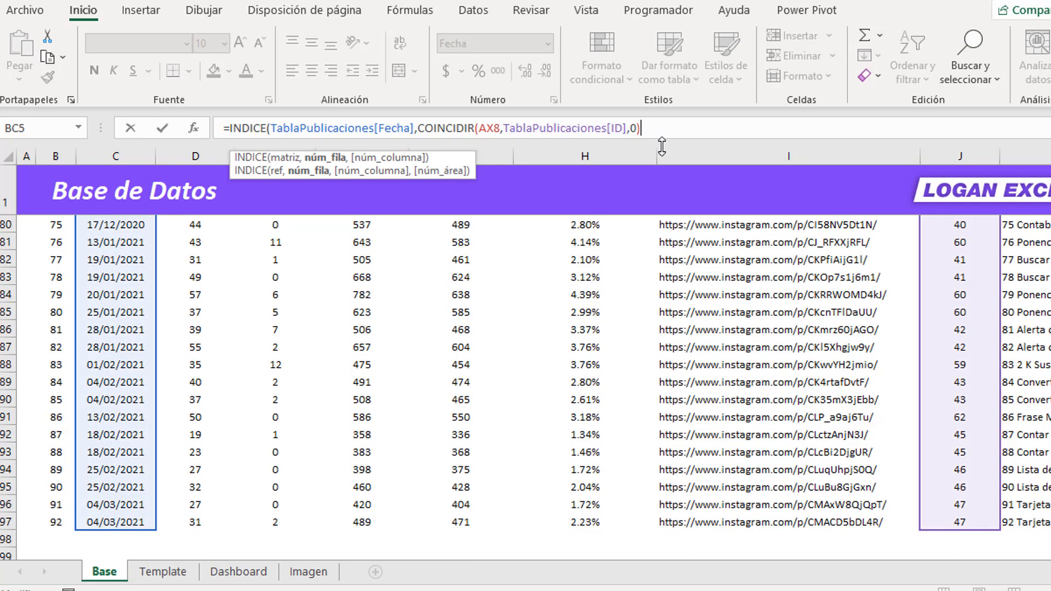
text())
key(Tab)
- Look over row 5 around table 6, from the Publicacion result to Tabla Pais
key(Right)
key(Right)
key(Right)
key(Right)
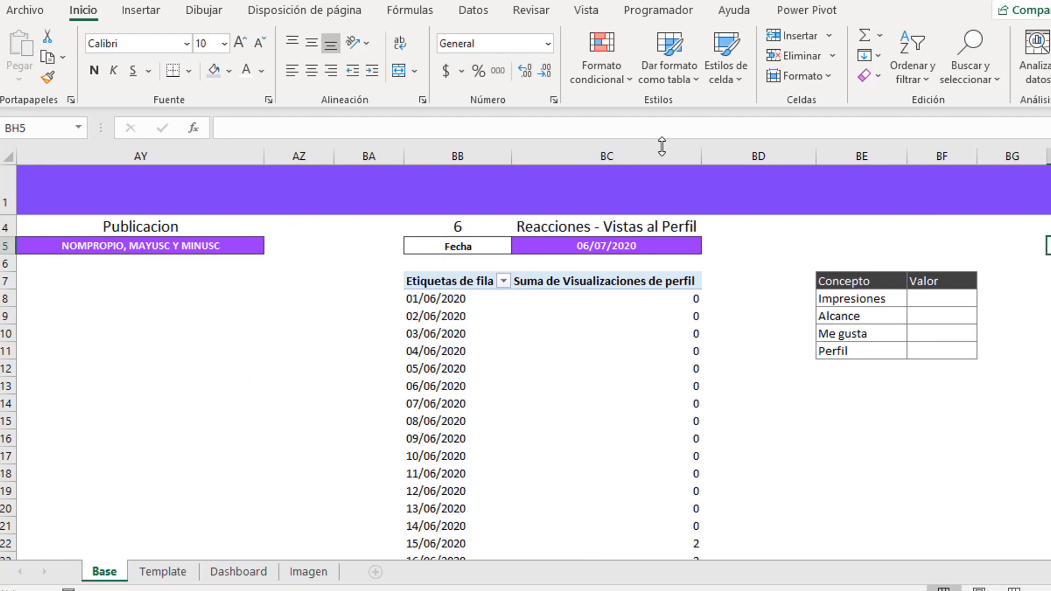
key(Left)
key(Left)
key(Left)
key(Left)
key(Left)
key(Left)
key(Left)
key(Left)
key(Left)
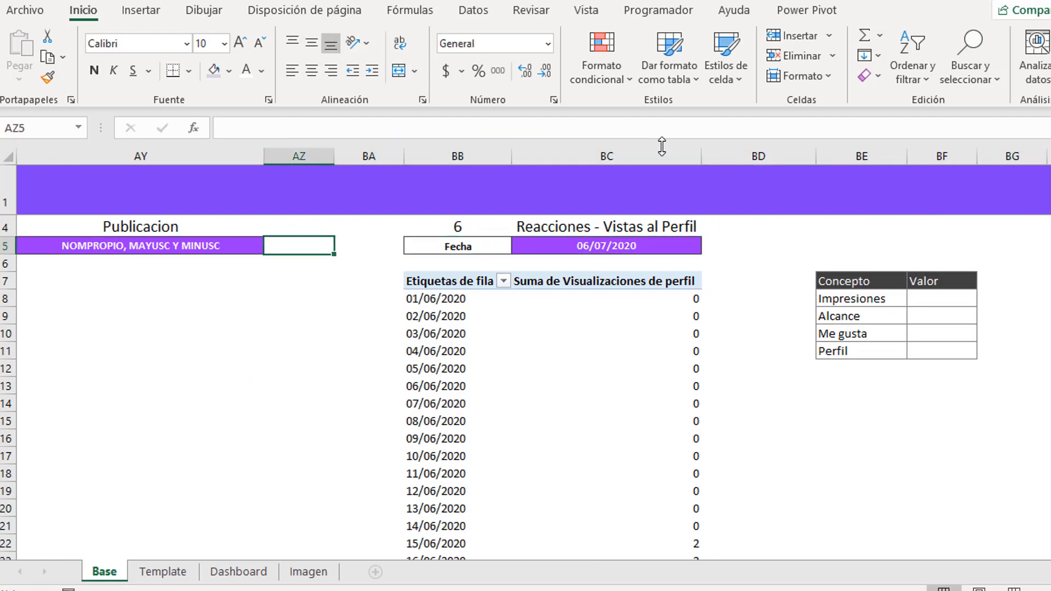
key(Right)
key(Right)
key(Right)
key(Right)
key(Right)
key(Right)
key(Right)
key(Right)
key(Right)
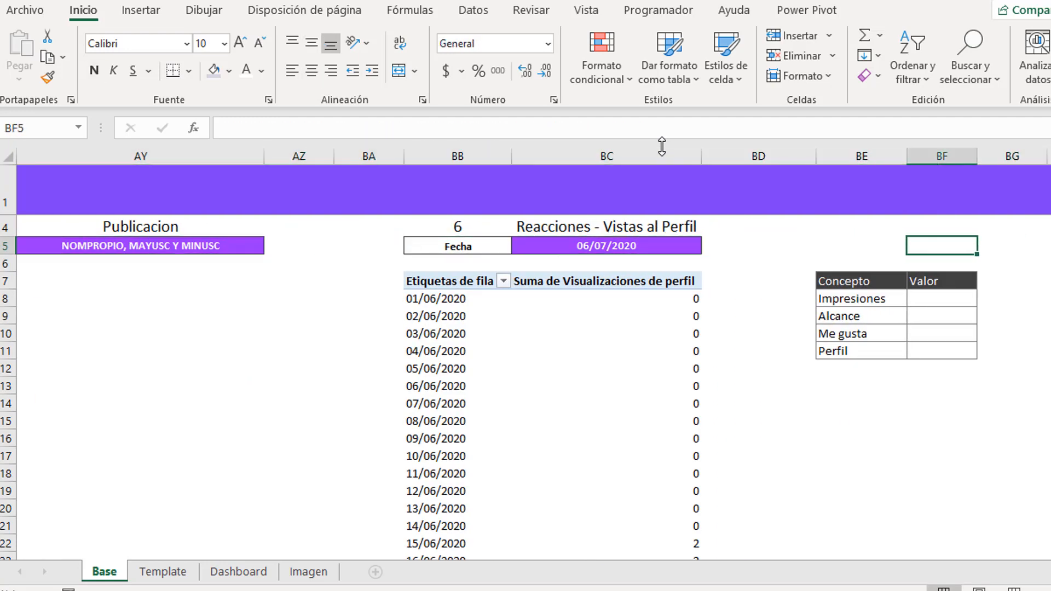
key(Right)
key(Right)
scroll(660, 302, up, 1)
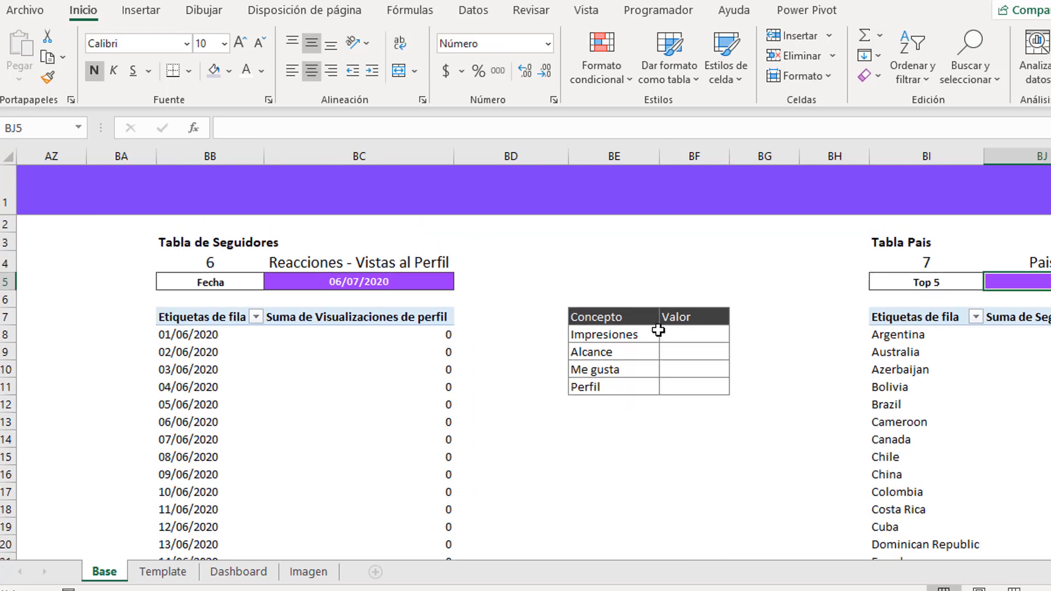
- Examine the empty Valor cells for Impresiones, Alcance, Me gusta and Perfil in the Concepto table
click(677, 353)
scroll(676, 354, down, 1)
scroll(672, 329, up, 1)
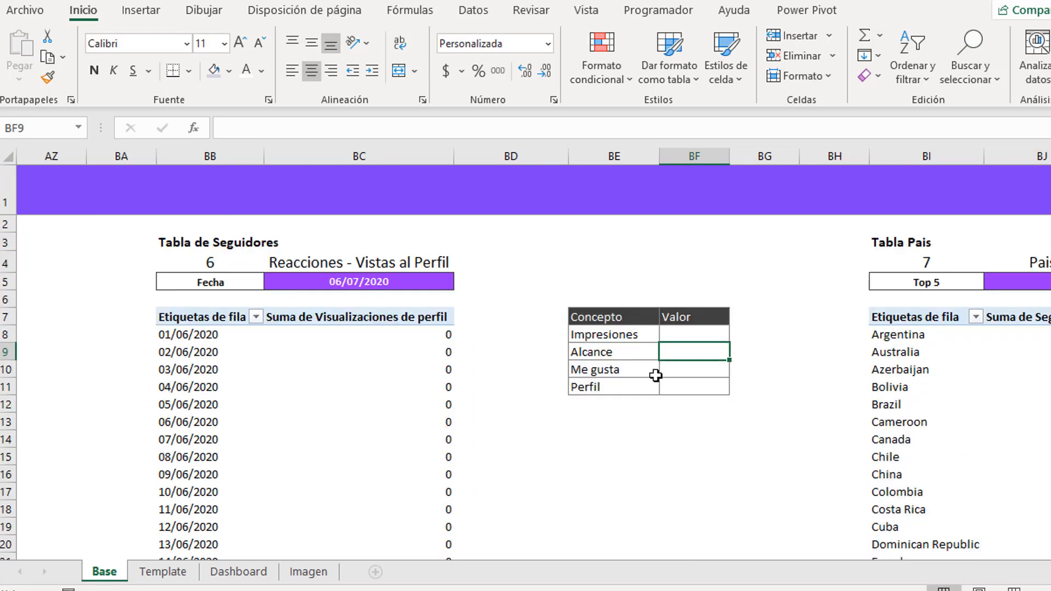
click(655, 375)
click(668, 390)
click(669, 356)
scroll(634, 399, down, 1)
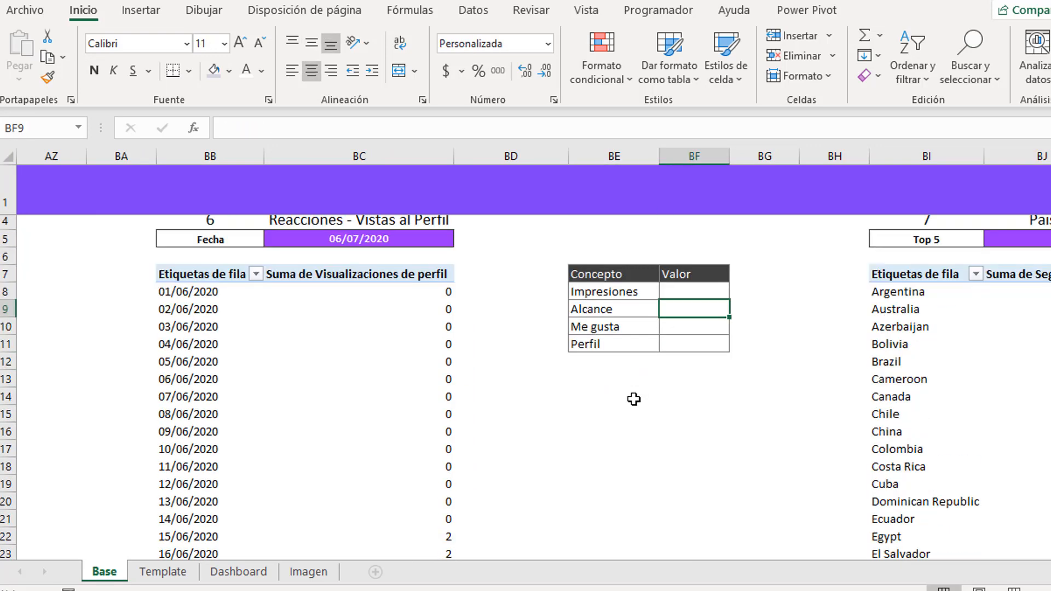
scroll(633, 399, down, 2)
- View the Reacciones card and the metric cards on the Dashboard sheet
click(163, 572)
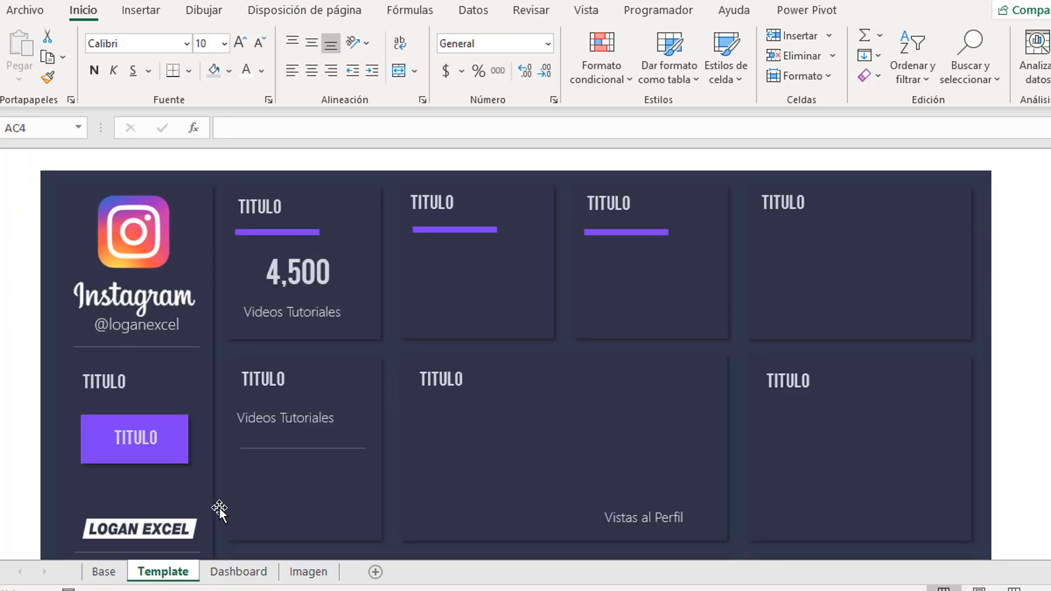
click(255, 570)
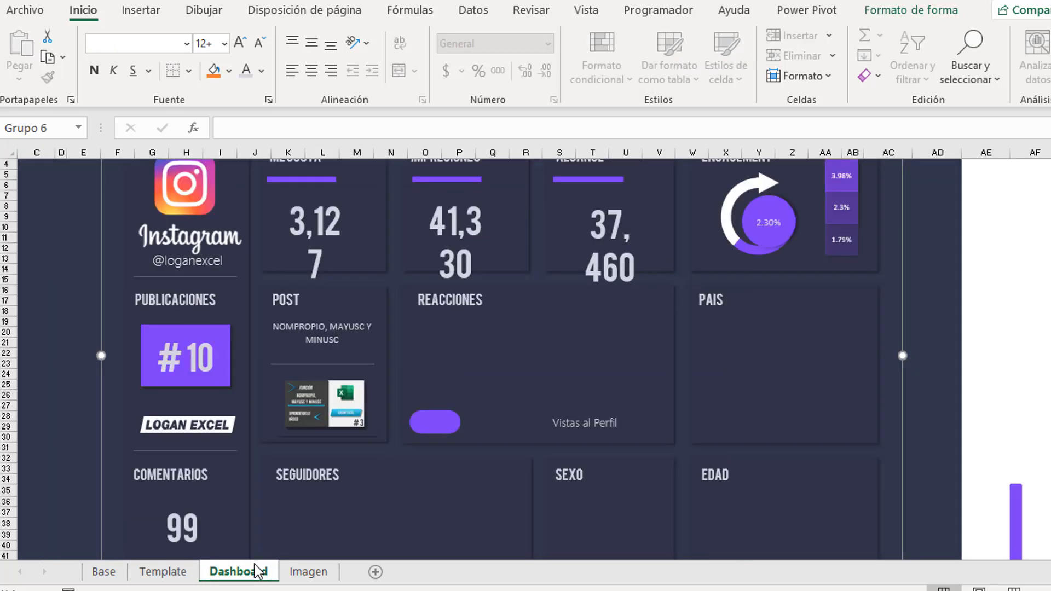
scroll(320, 316, up, 2)
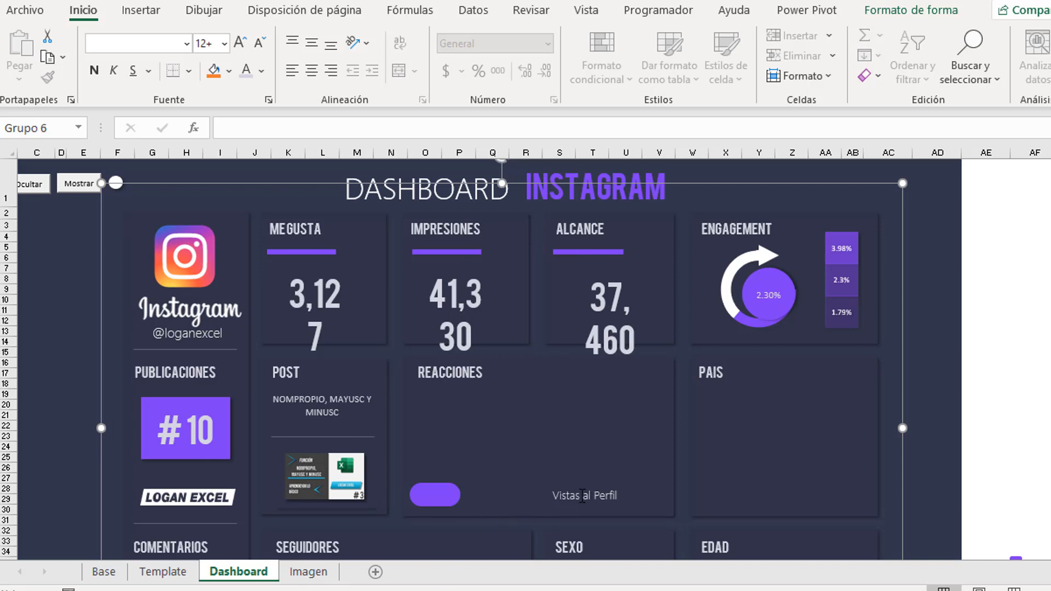
- On the Base sheet, link the Impresiones value in BF8 to the table 2 Impresiones total in AK5
click(103, 572)
click(691, 335)
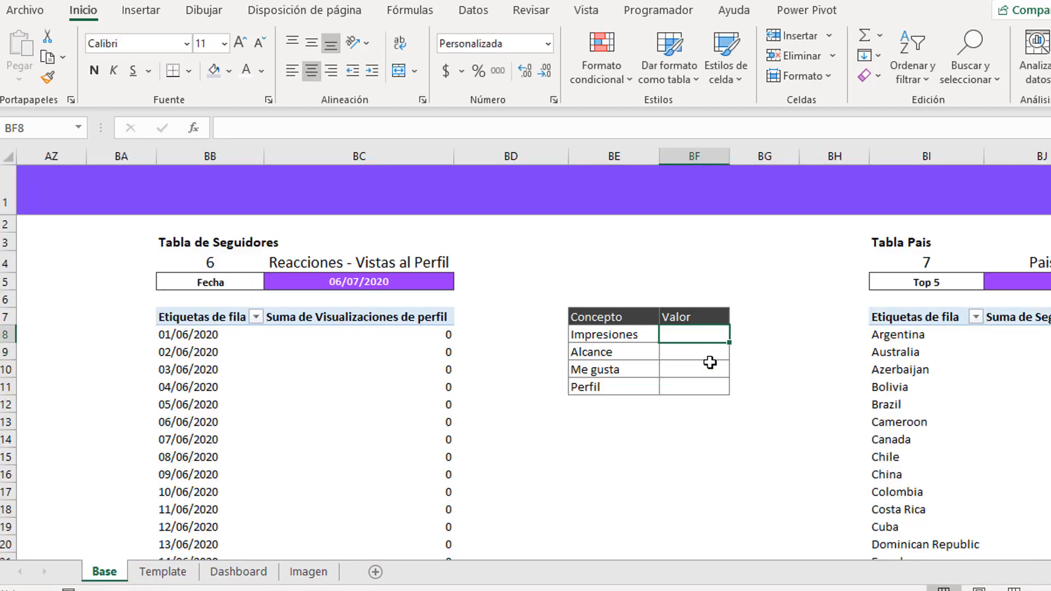
text(+)
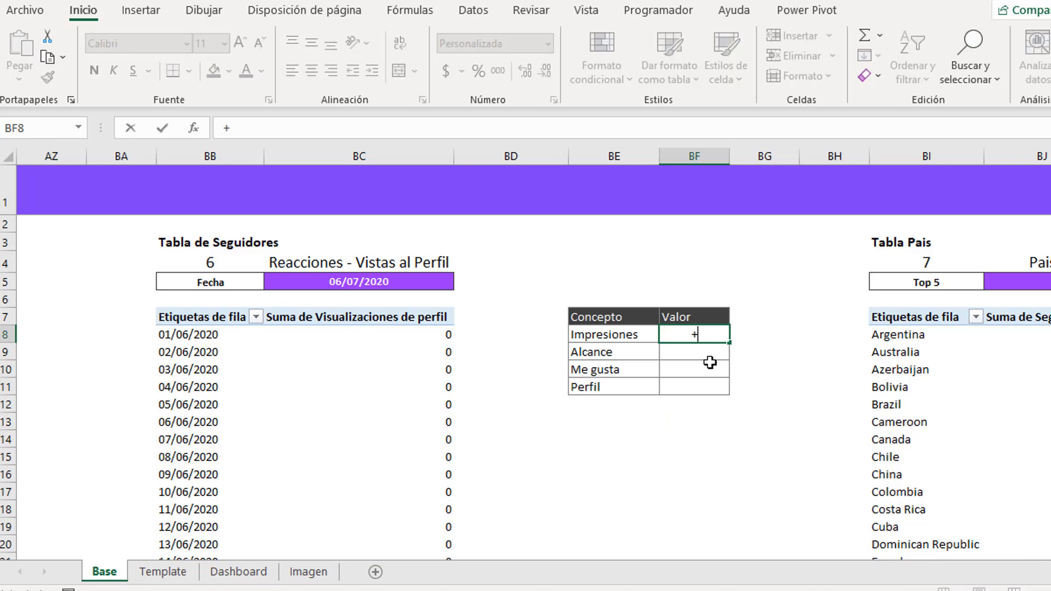
scroll(525, 356, left, 5)
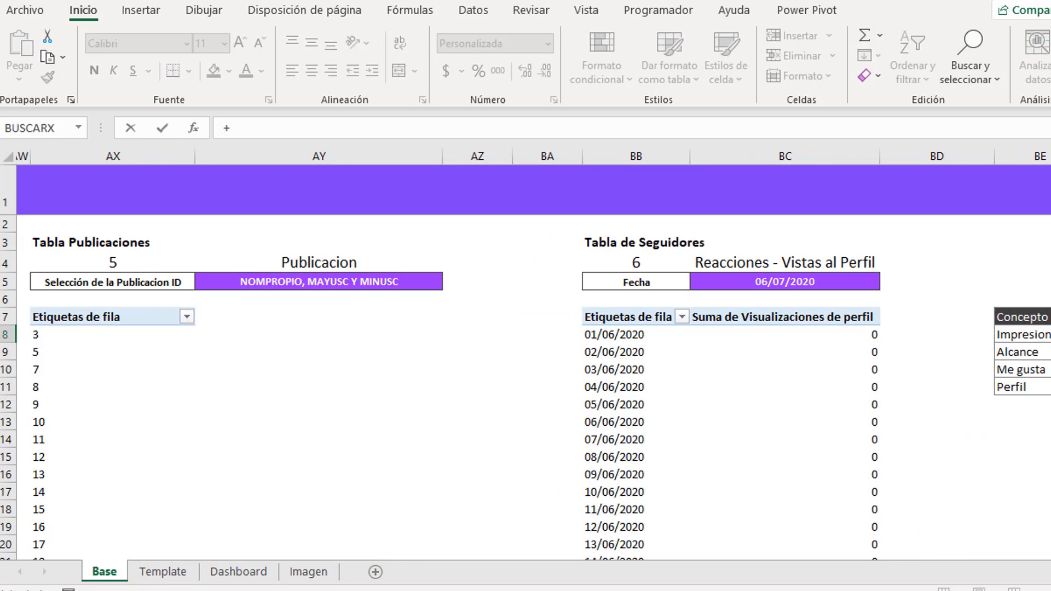
scroll(525, 356, left, 6)
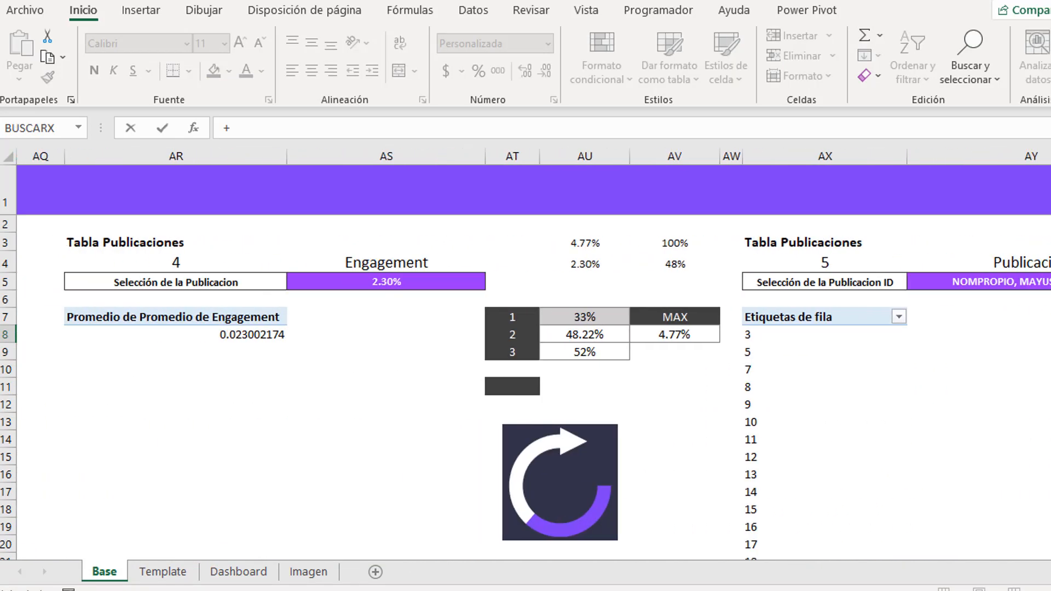
scroll(551, 371, left, 2)
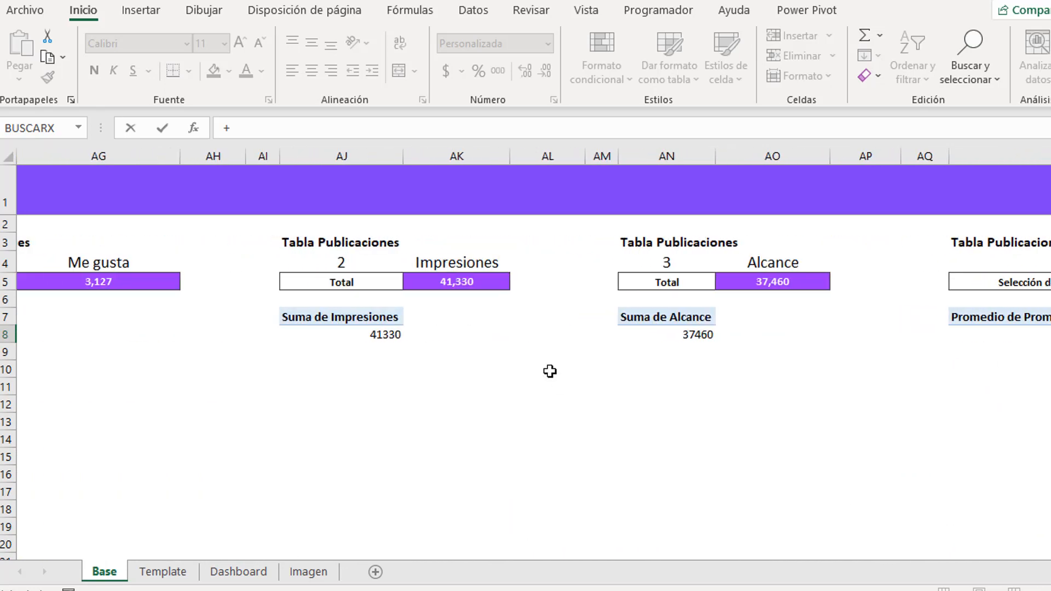
click(484, 290)
key(Return)
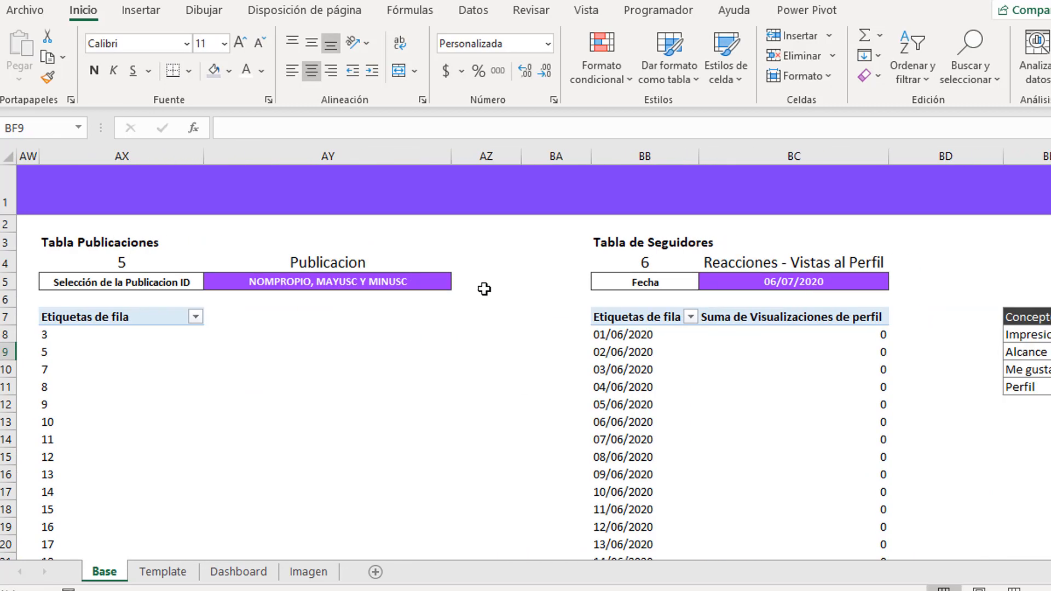
- Link the Alcance value in BF9 to the table 3 Alcance total in AO5
text(+)
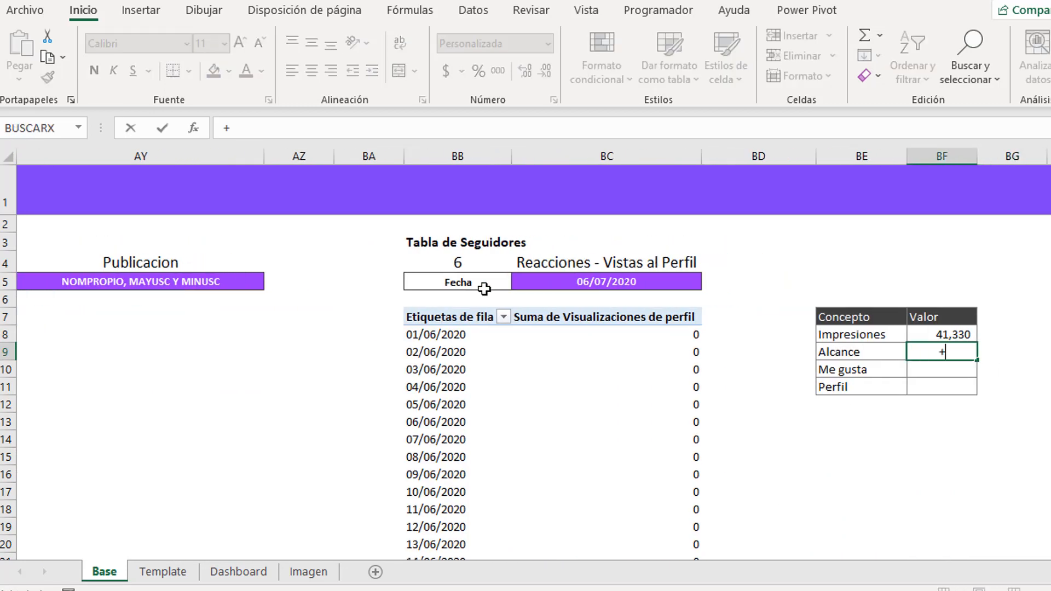
scroll(525, 356, left, 10)
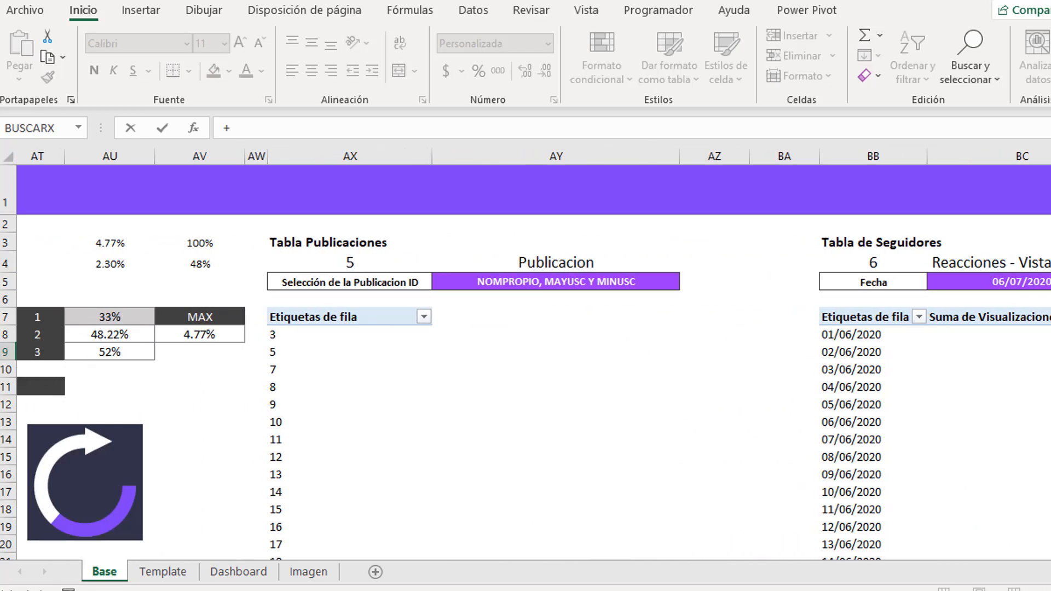
click(222, 282)
key(Return)
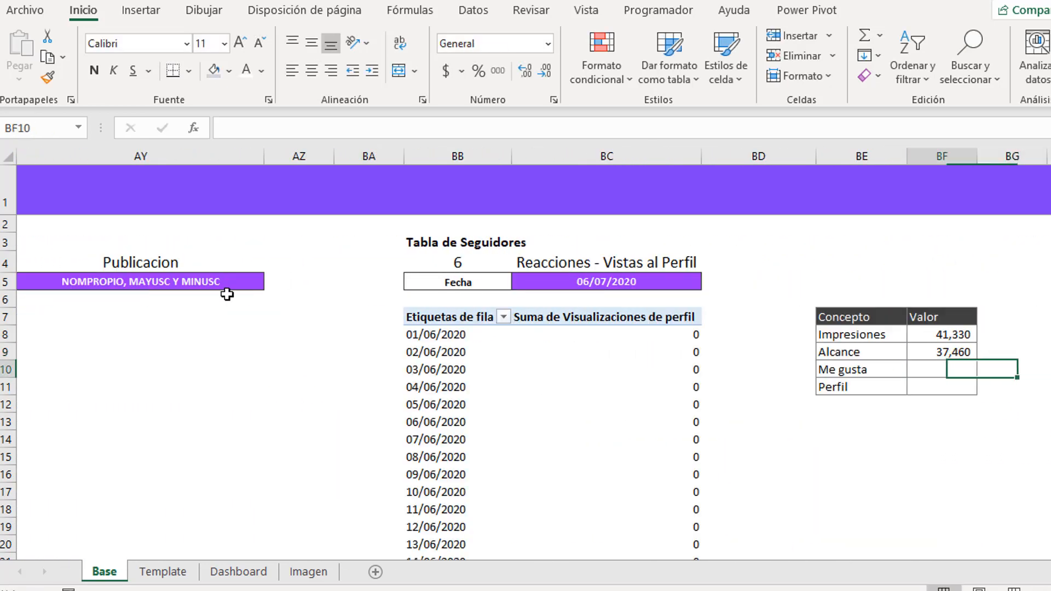
- Link the Me gusta value in BF10 to the Me gusta total in AG5
text(+)
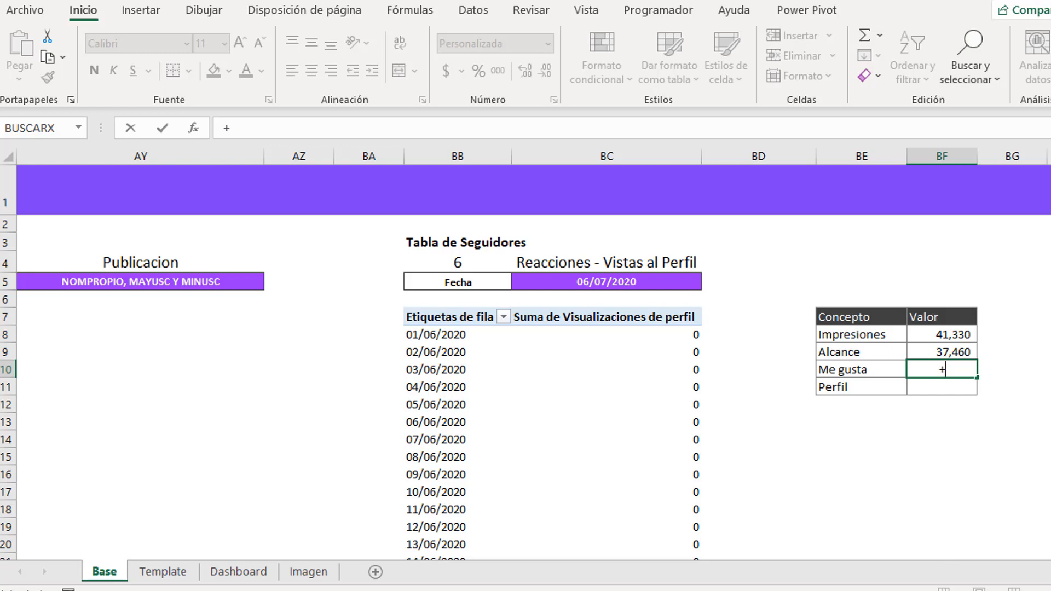
scroll(331, 280, left, 10)
click(331, 280)
key(Return)
scroll(331, 282, right, 4)
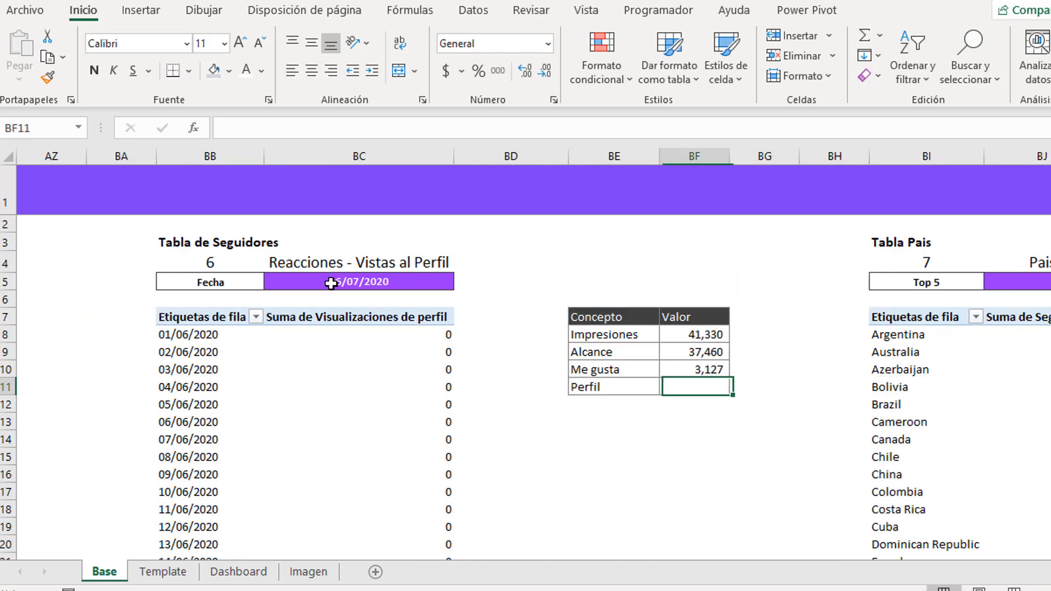
- Review the formulas behind the Impresiones, Alcance and Me gusta values in BF8:BF10
key(Up)
key(Up)
key(Up)
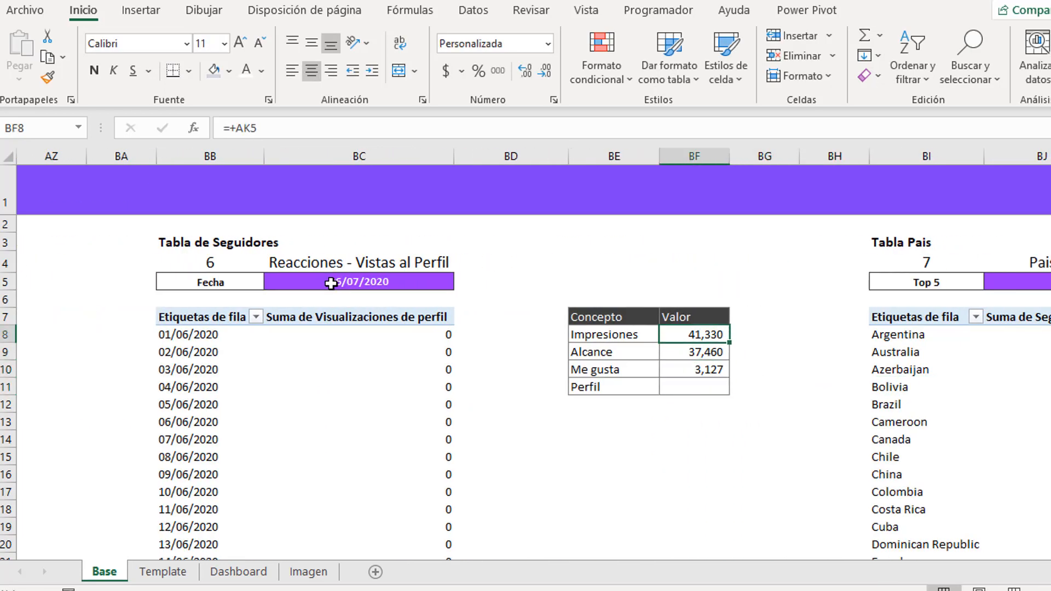
key(Down)
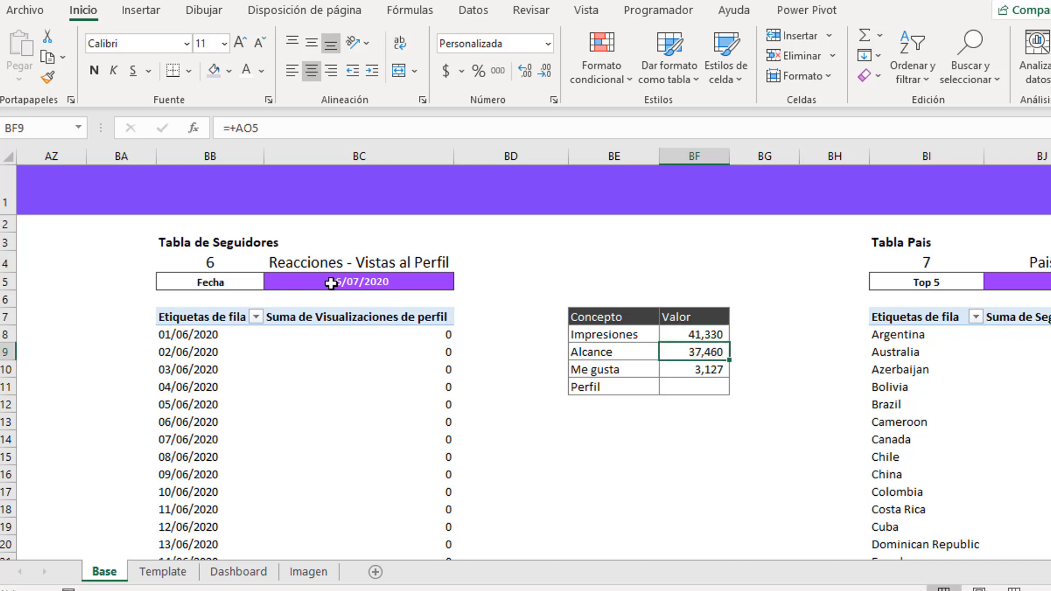
key(Down)
key(Down)
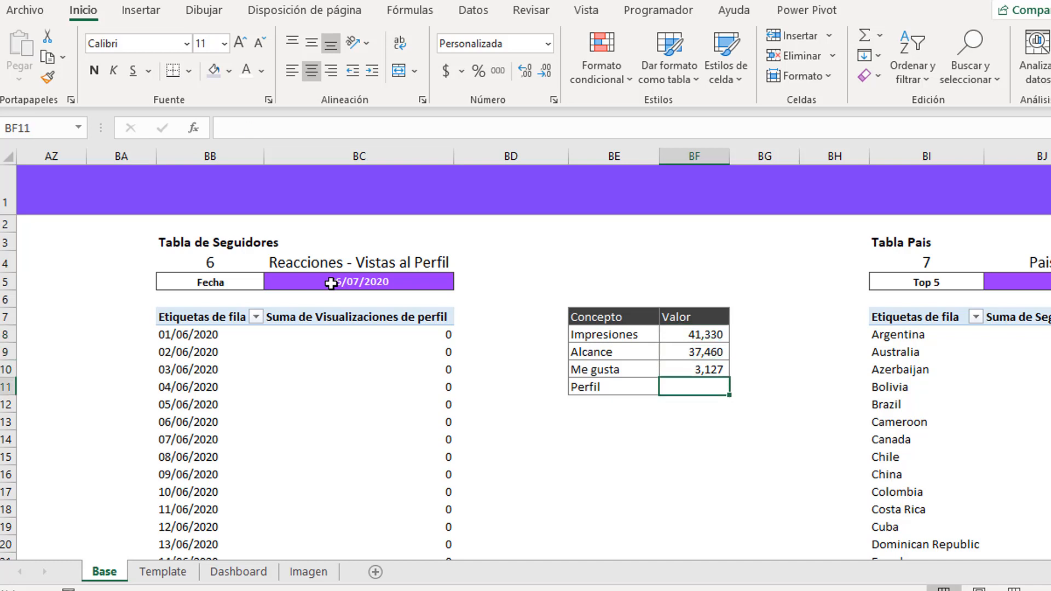
key(Left)
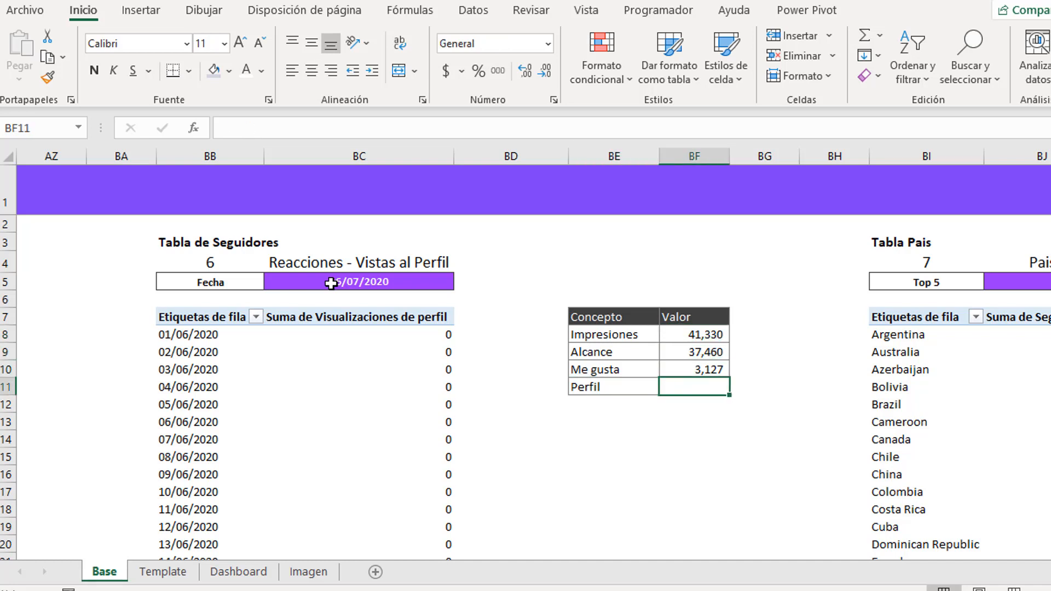
- Examine the daily Suma de Visualizaciones de perfil pivot table and the Fecha formula in BC5
key(Up)
key(Up)
key(Up)
key(Up)
key(Left)
key(Left)
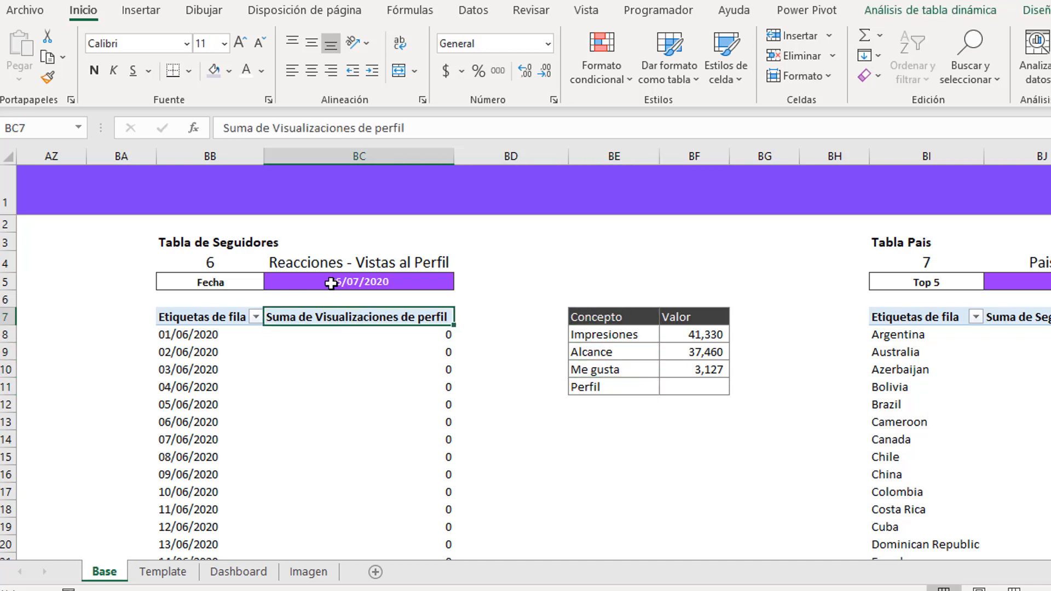
key(Up)
key(Down)
key(Down)
key(Down)
key(Down)
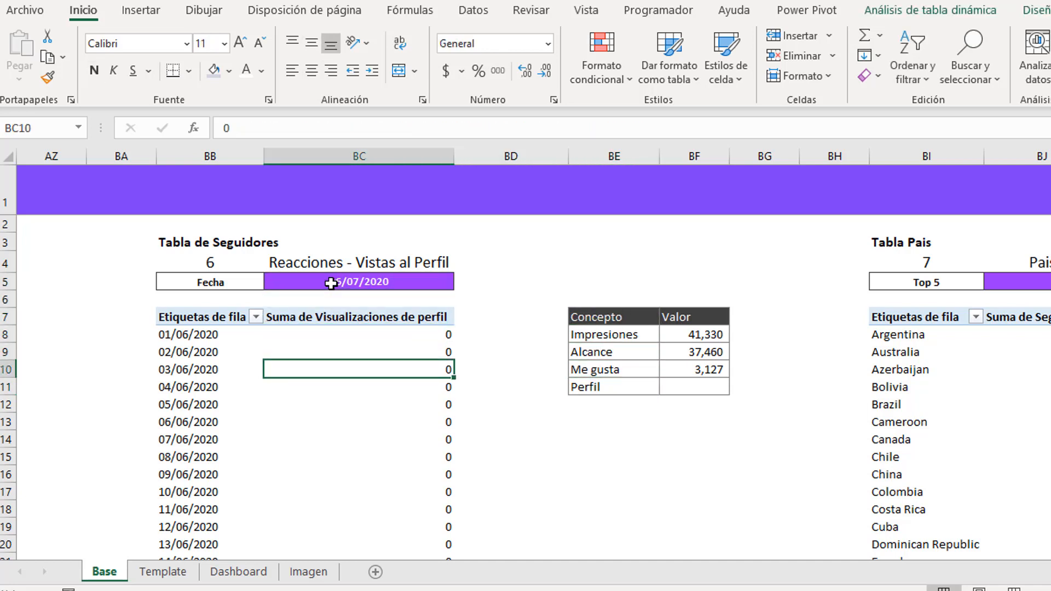
scroll(342, 410, down, 1)
scroll(383, 438, up, 1)
click(419, 449)
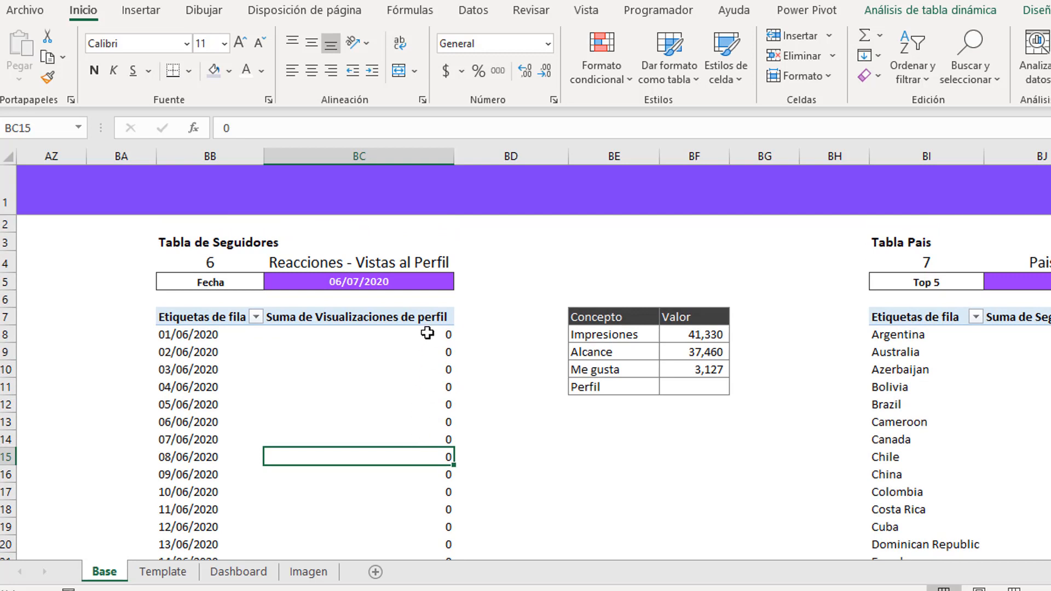
click(667, 386)
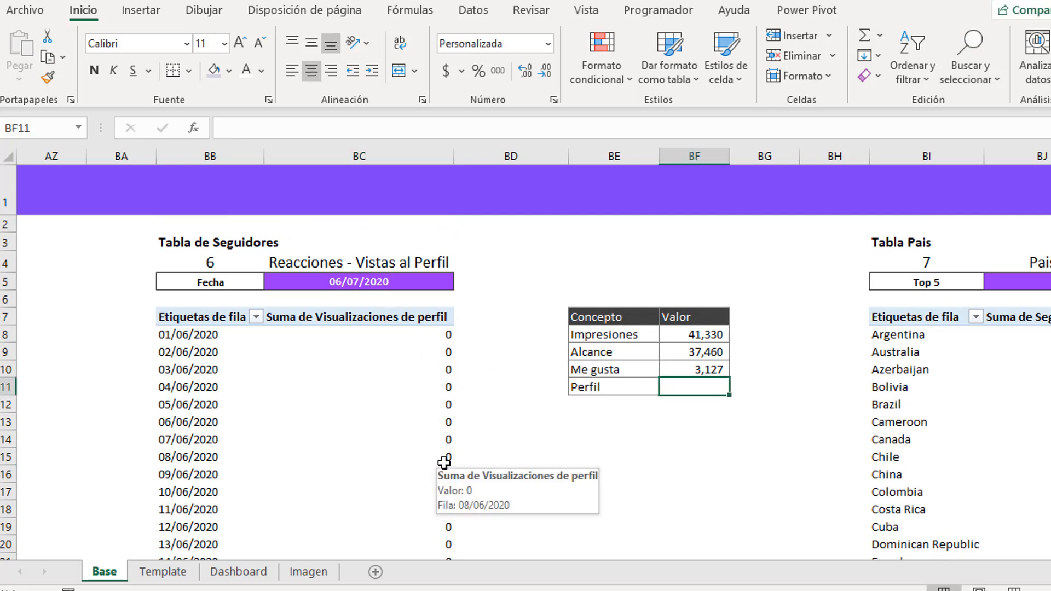
scroll(444, 463, down, 2)
scroll(441, 450, up, 2)
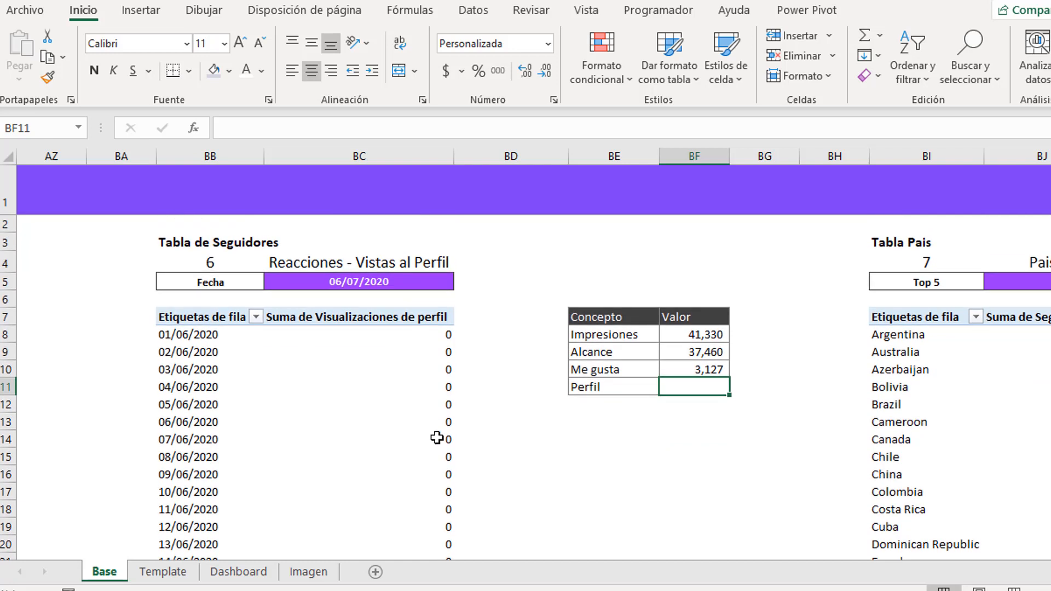
click(372, 284)
click(357, 256)
click(365, 280)
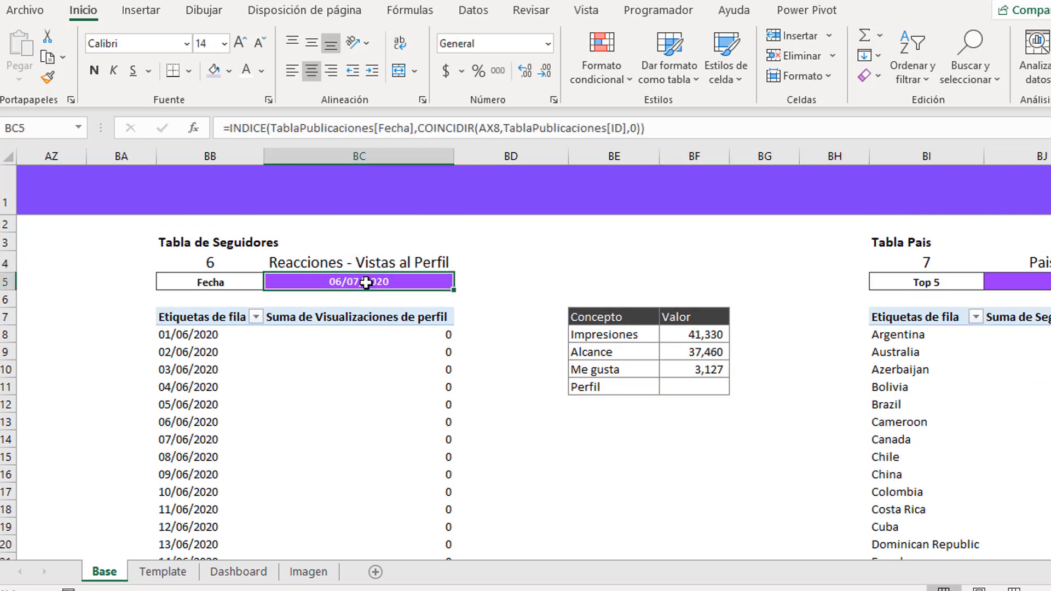
- In the Perfil value cell BF11, use BUSCARV to look up BC5 in $BB$8:$BC$288, returning column 2 with exact match FALSO
click(718, 388)
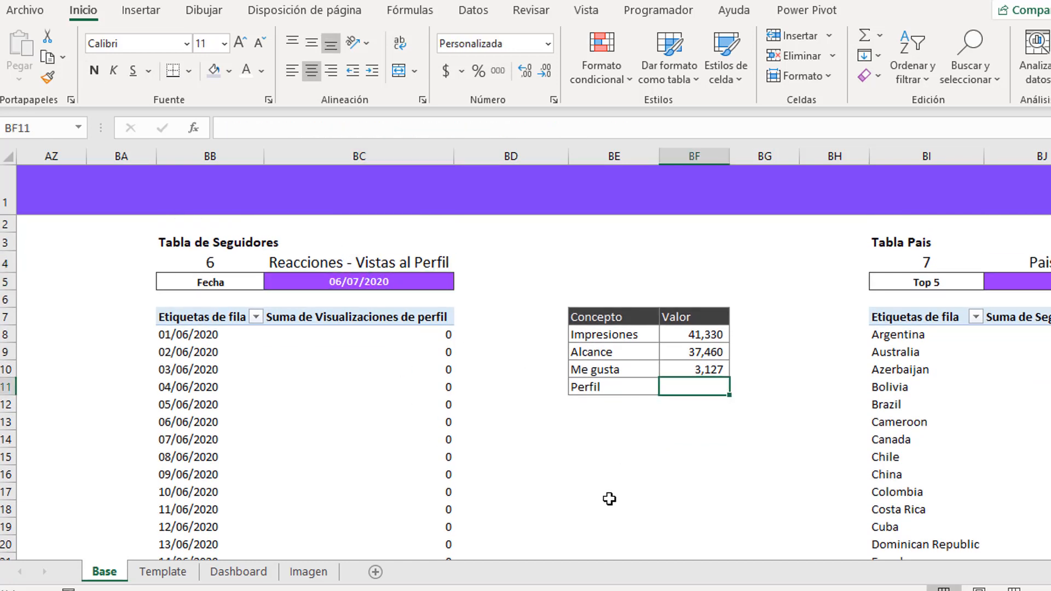
click(669, 444)
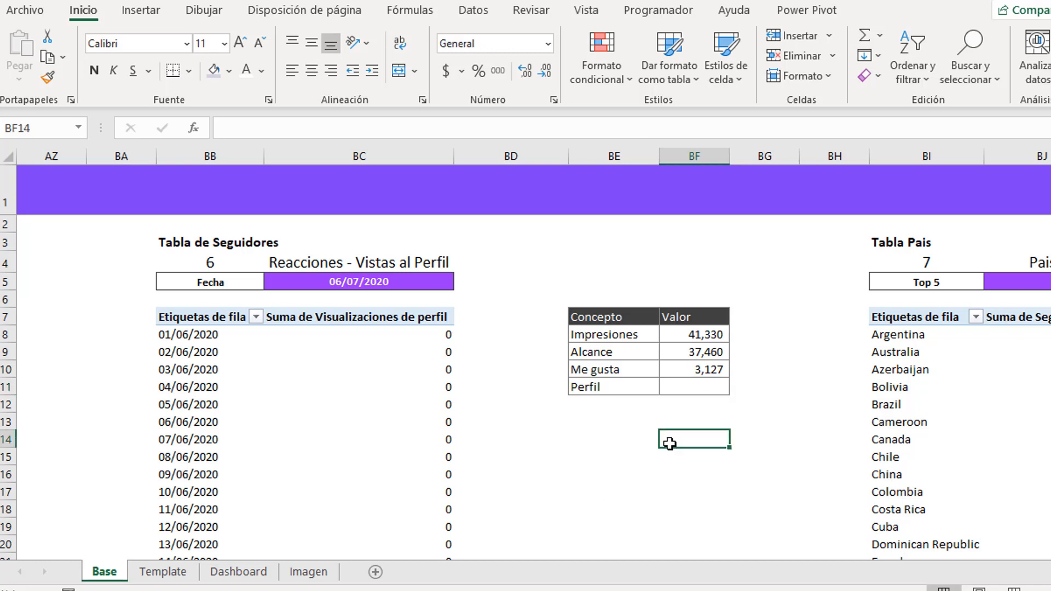
click(674, 388)
click(687, 426)
click(686, 382)
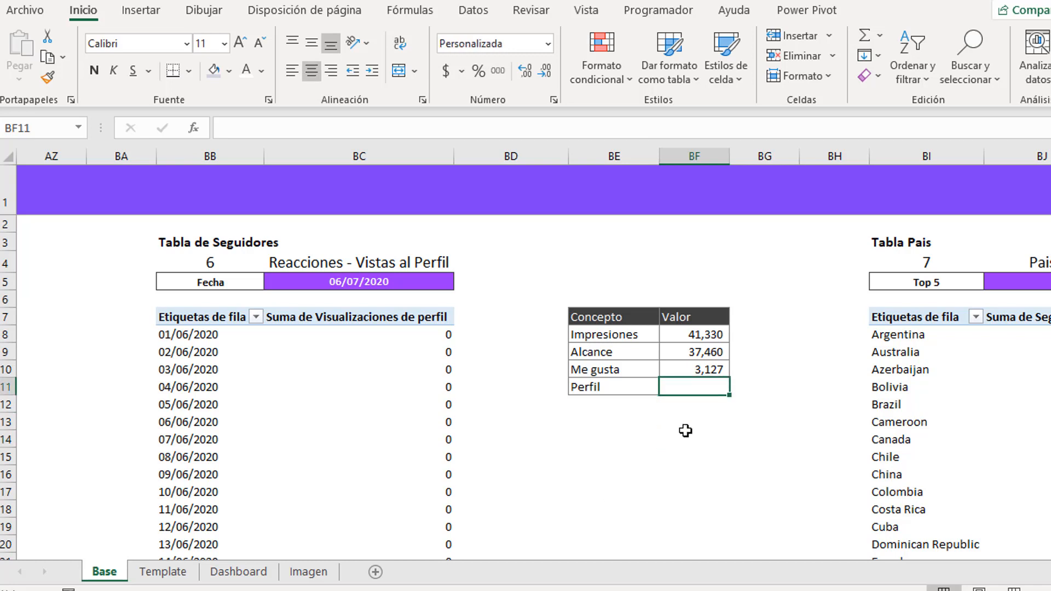
text(=BU)
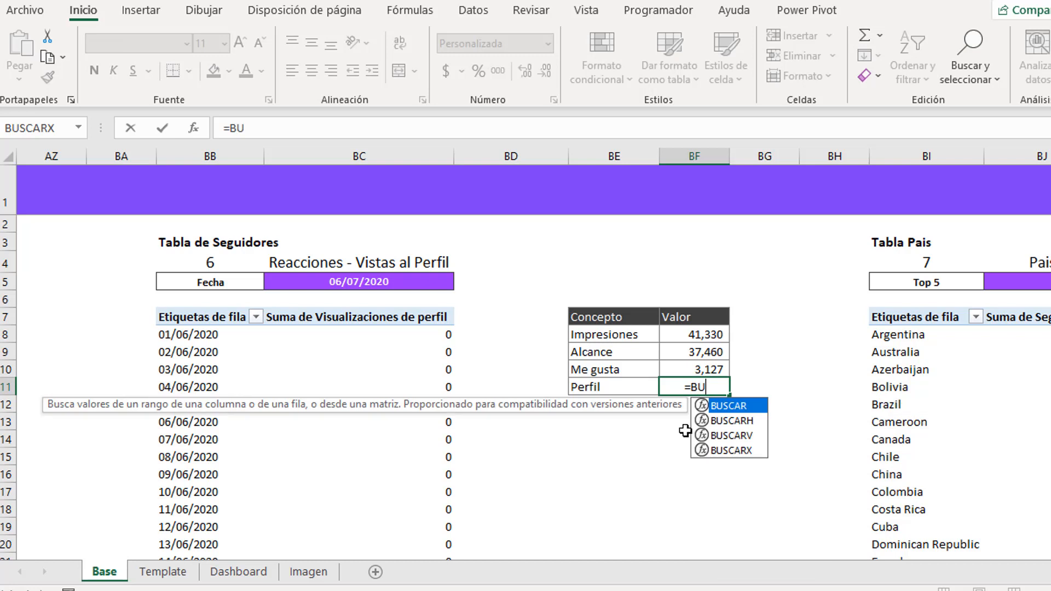
double_click(731, 435)
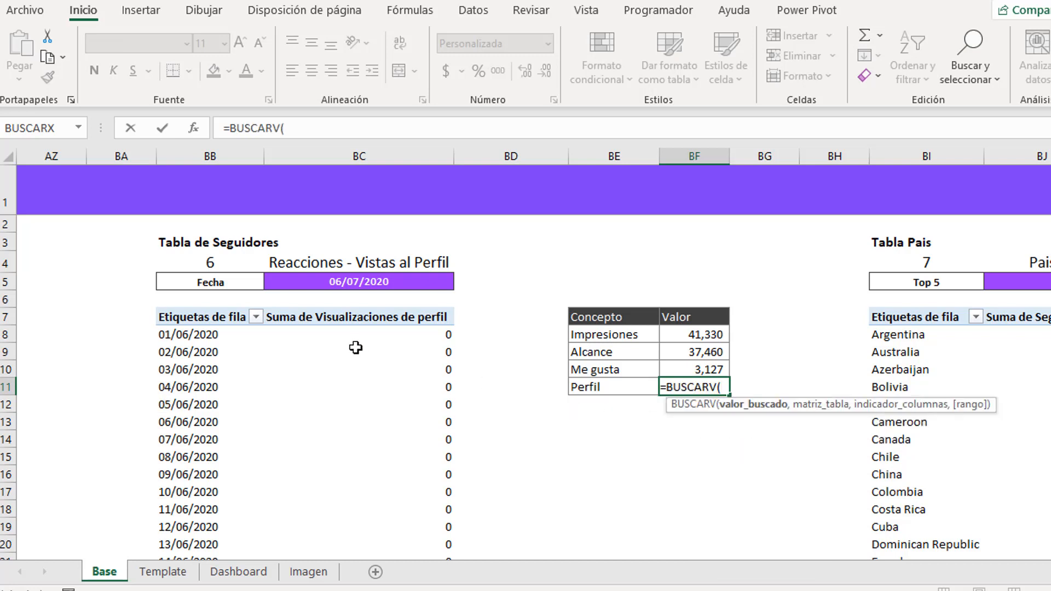
click(351, 289)
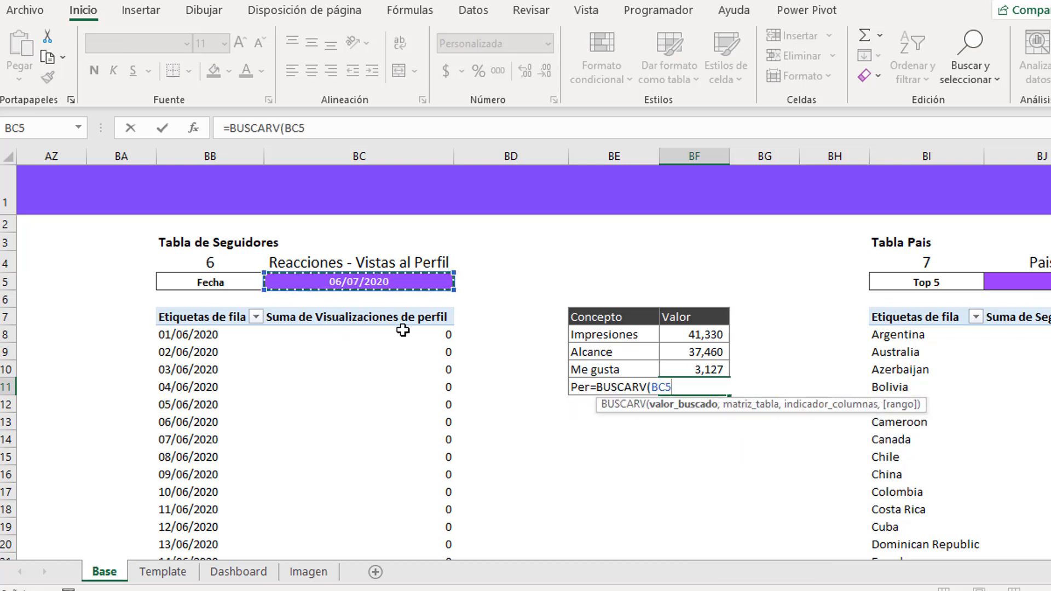
text(,)
click(229, 340)
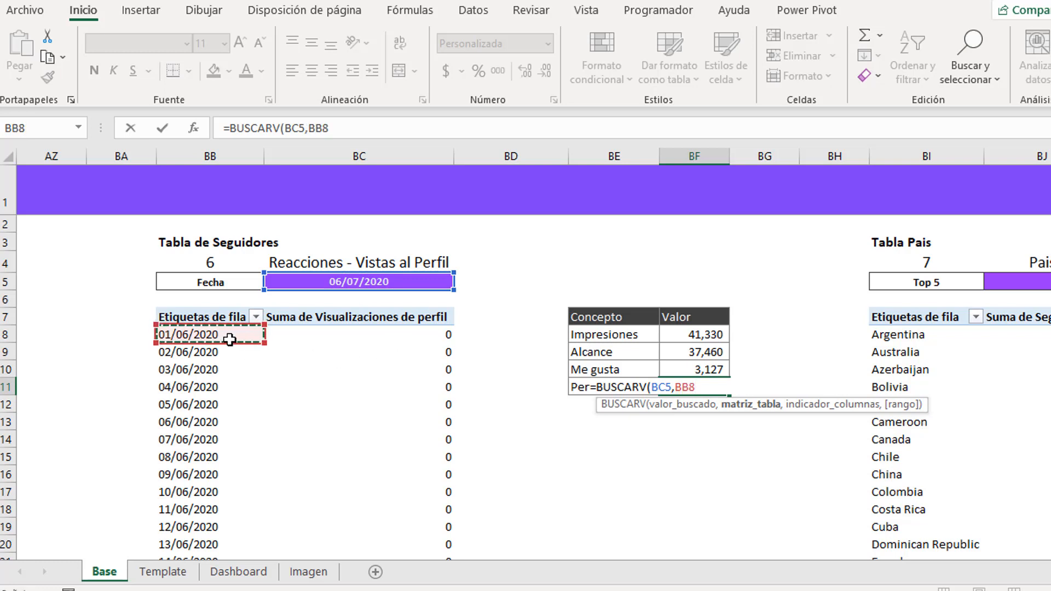
key(ctrl+shift+Down)
key(shift+Down)
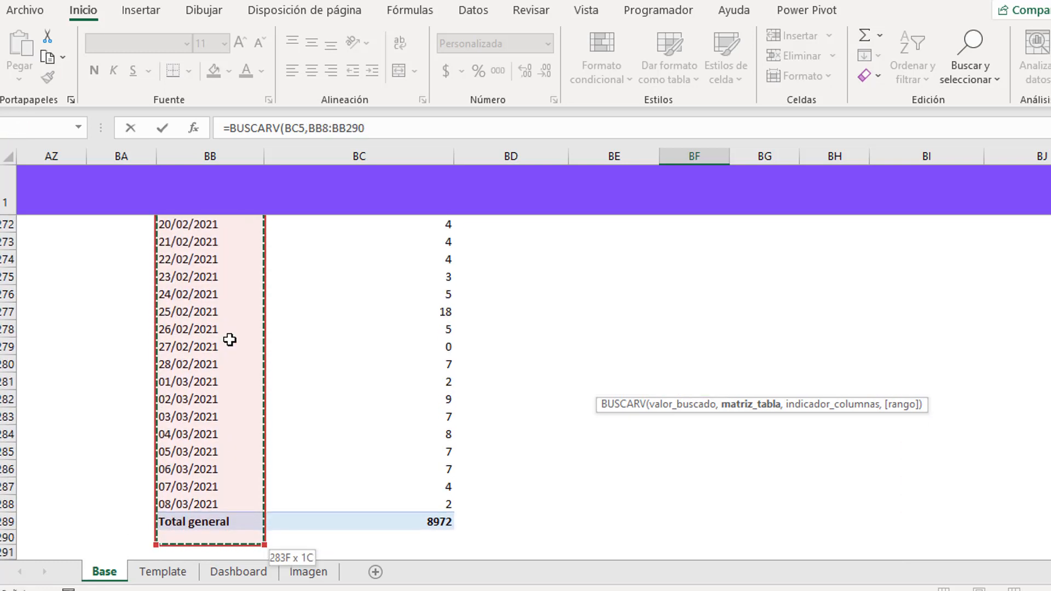
key(shift+Right)
key(shift+Up)
key(shift+Up)
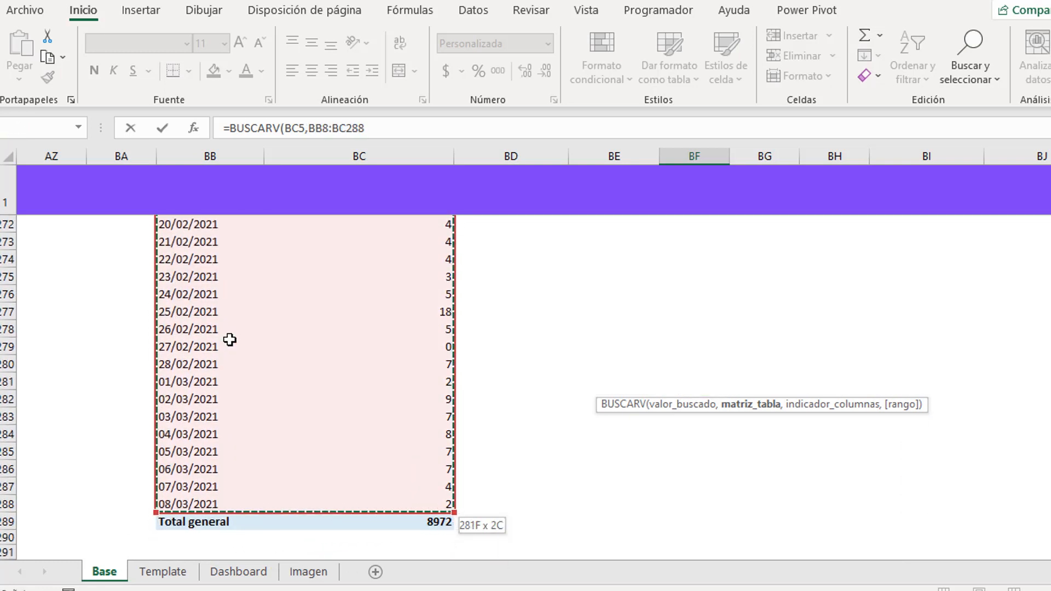
key(F4)
text(,)
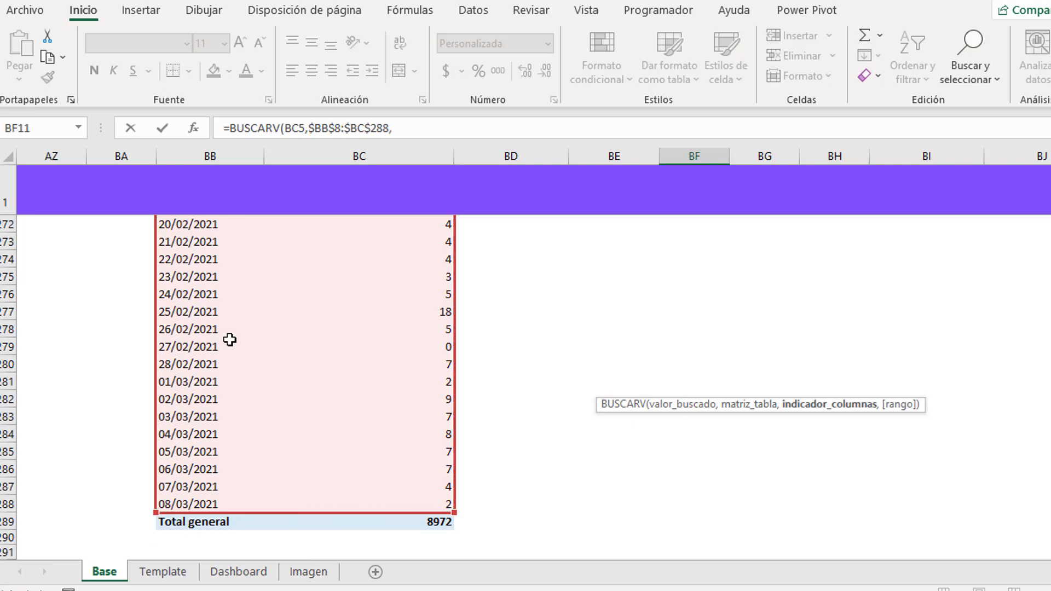
text(2,FALSO)
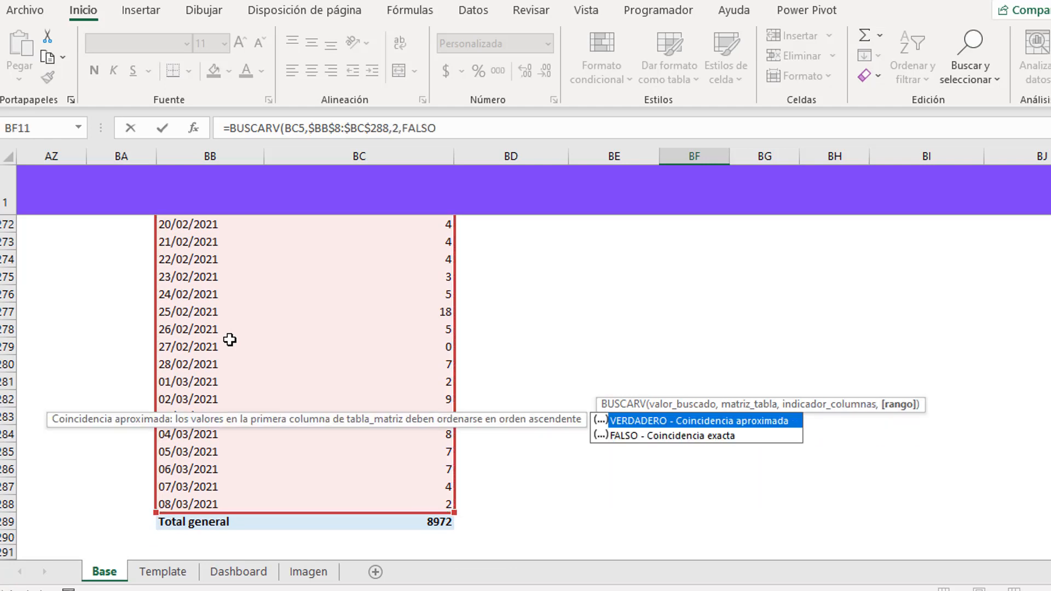
key(Return)
key(Up)
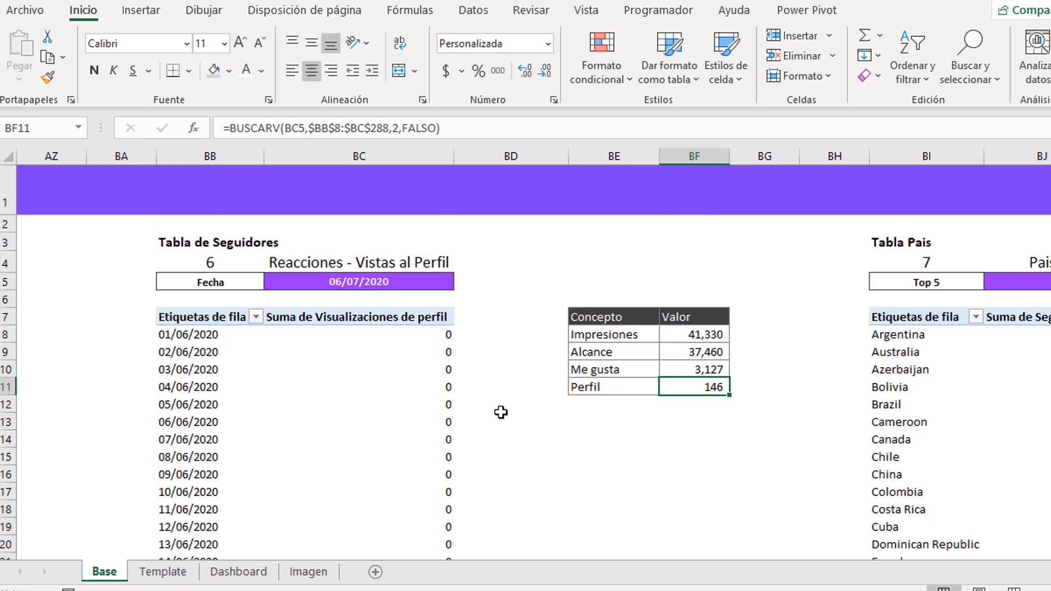
click(674, 435)
click(716, 384)
- Examine the Visualizaciones de perfil column of the source Tabla de Seguidores on the Base sheet
scroll(533, 354, left, 15)
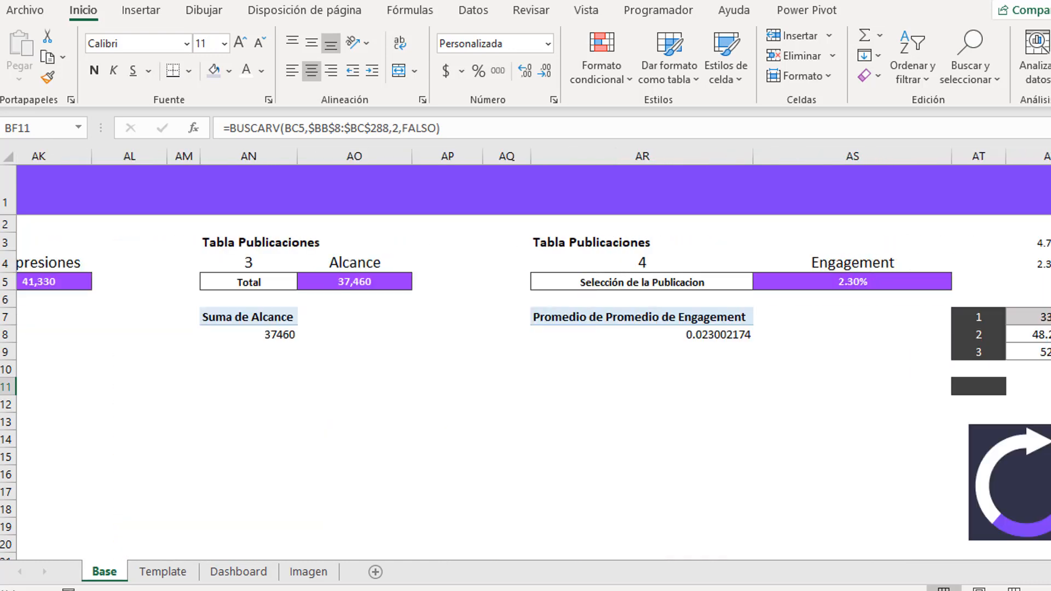
click(963, 405)
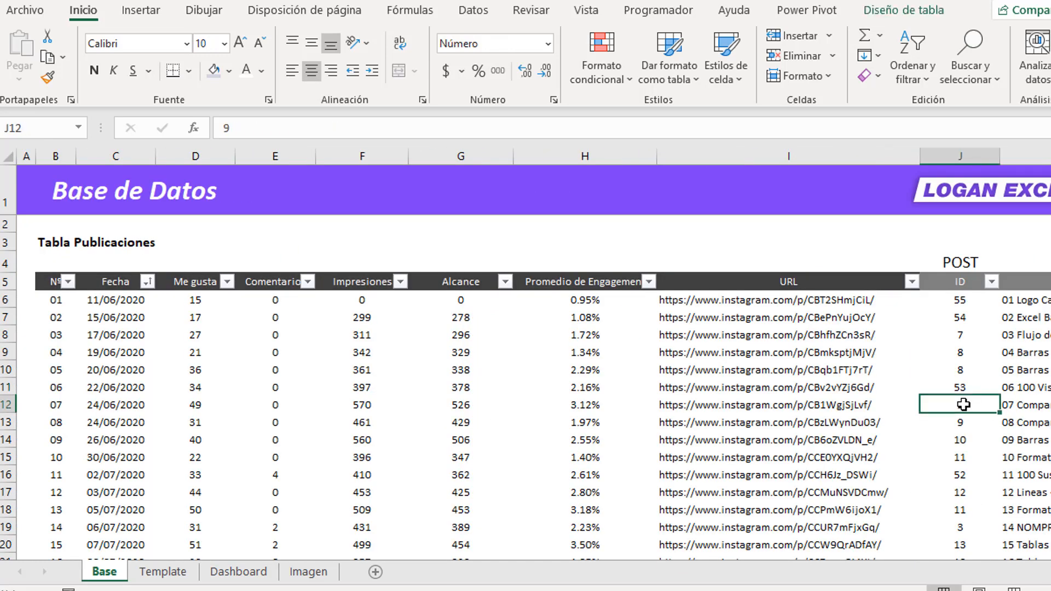
key(Right)
key(Left)
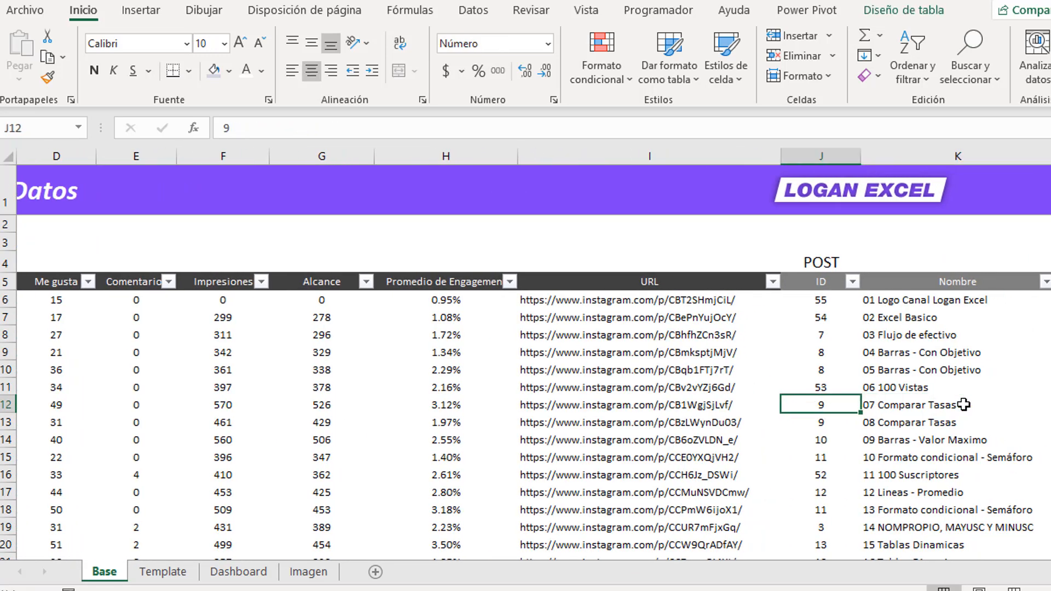
key(Right)
key(Right)
key(Right)
key(Right)
key(Right)
key(Right)
key(Right)
key(Right)
key(Left)
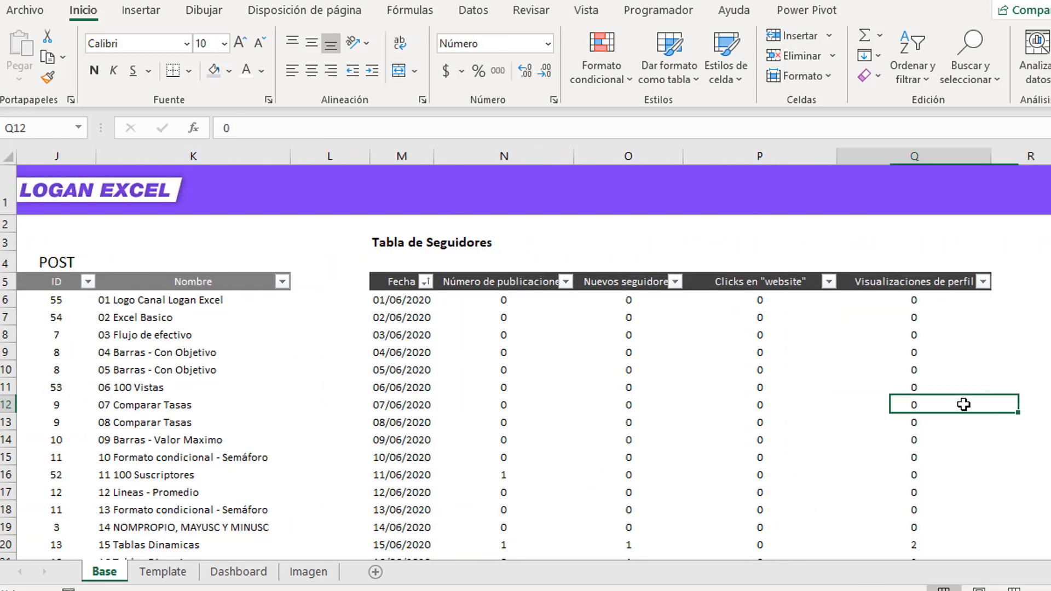
key(Left)
key(Up)
key(Right)
key(ctrl+Up)
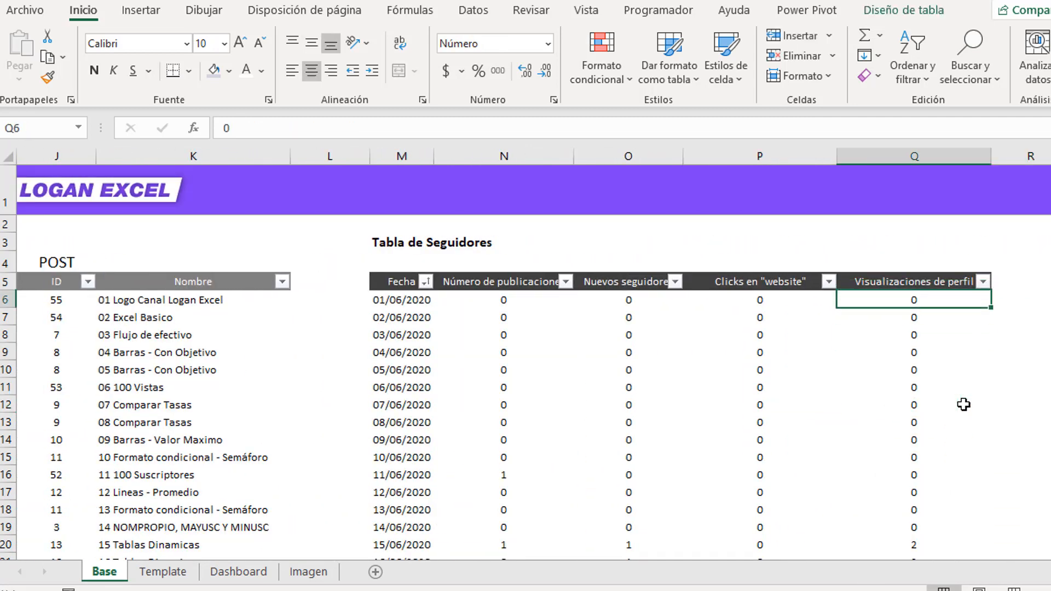
- Examine the daily dates in the Fecha column of Tabla de Seguidores
key(Left)
key(Down)
key(Left)
key(Left)
key(Left)
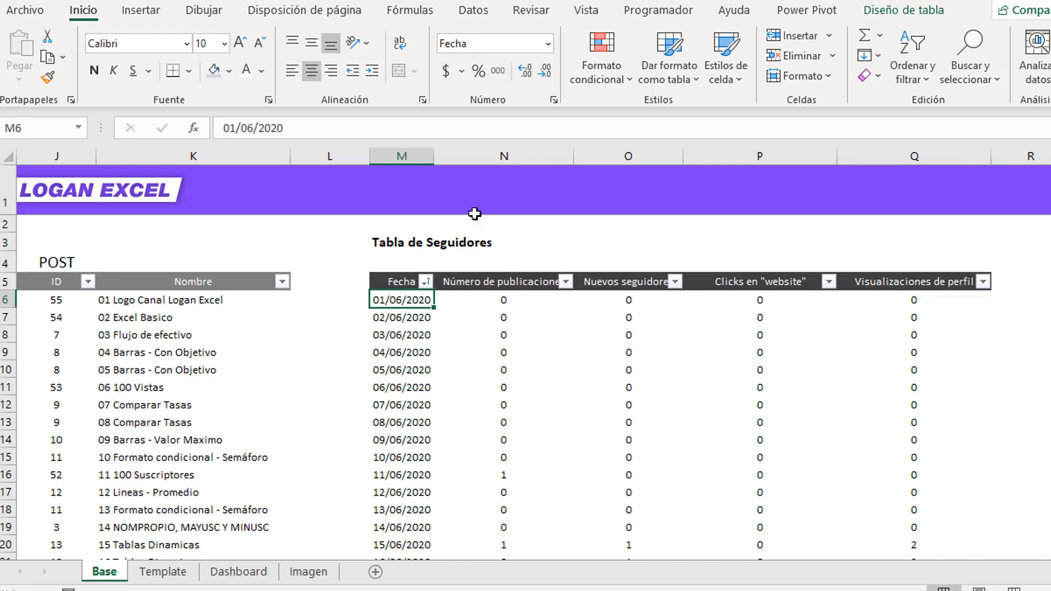
click(423, 155)
click(507, 383)
key(Up)
key(Up)
key(Up)
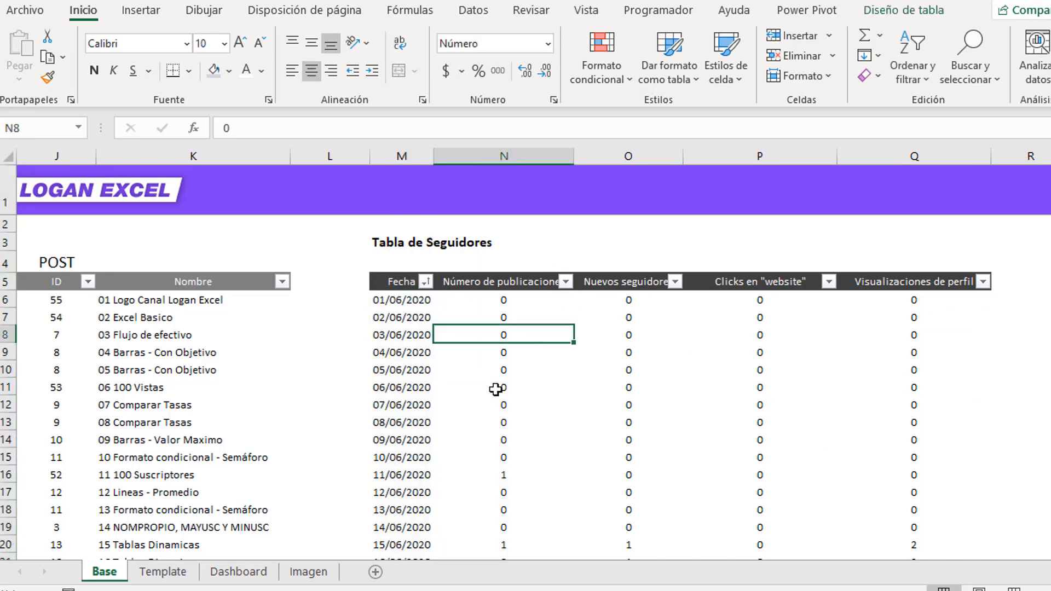
click(434, 421)
click(416, 395)
click(423, 455)
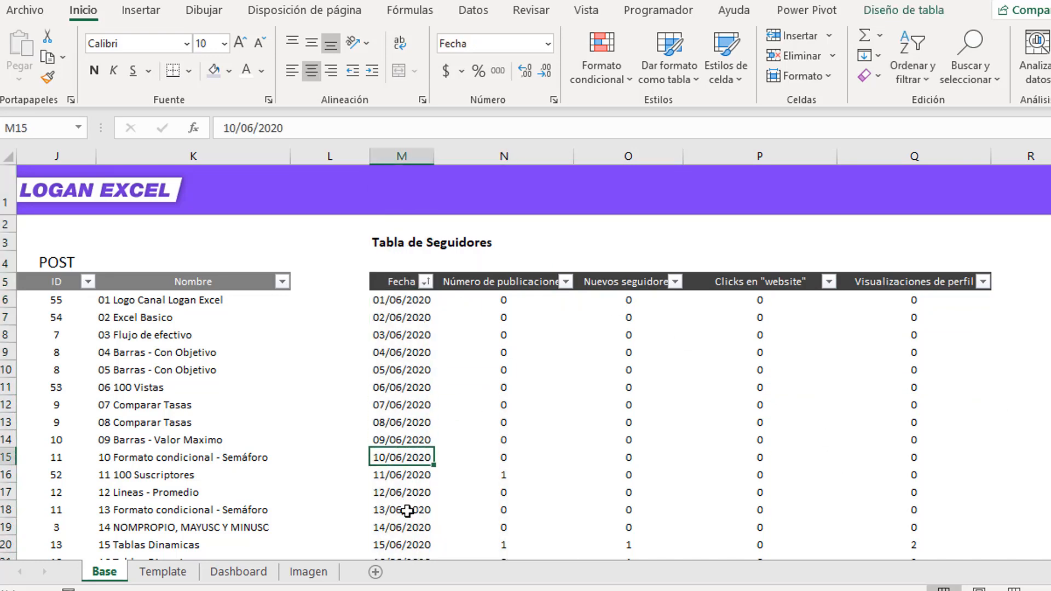
scroll(407, 511, down, 1)
click(420, 432)
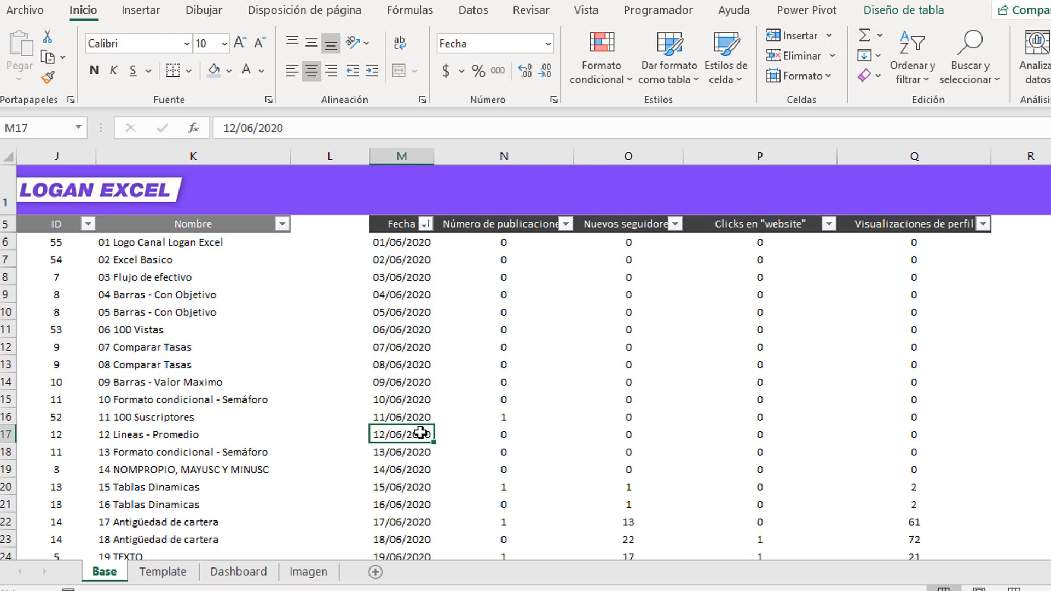
- Examine the Fecha column of Tabla Publicaciones to compare its post dates with the daily dates in Tabla de Seguidores
key(Left)
key(Left)
key(Left)
key(Right)
key(Right)
key(Right)
key(Right)
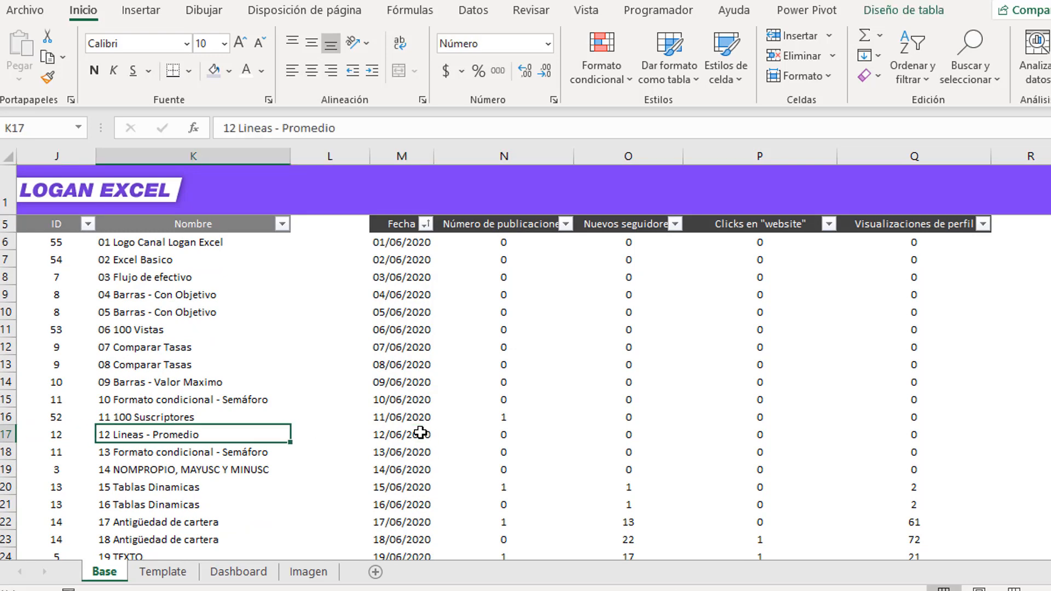
key(Left)
key(Left)
key(Left)
key(ctrl+Left)
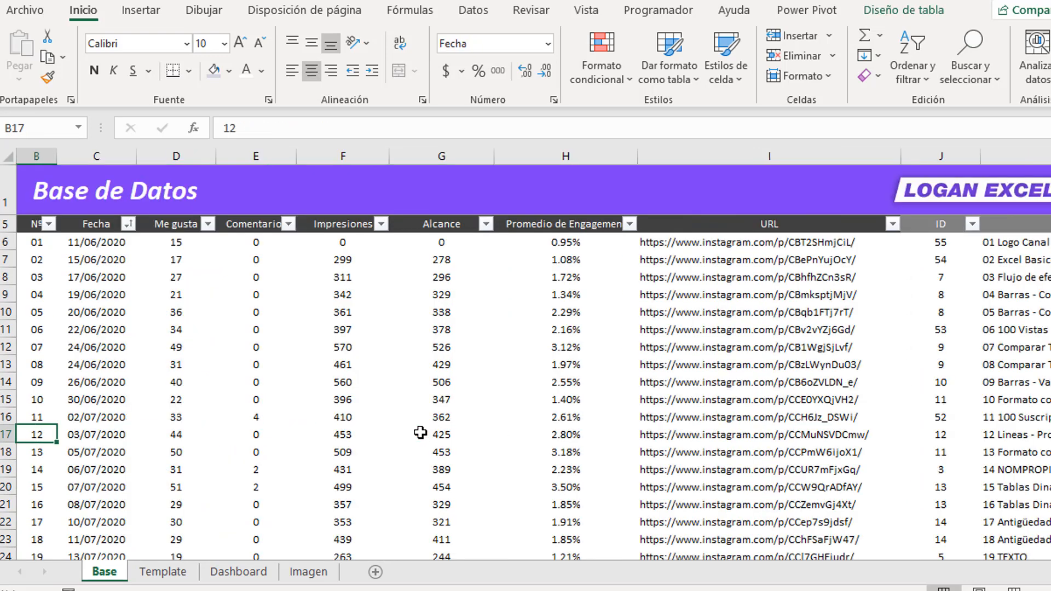
key(Left)
key(Right)
key(Right)
key(ctrl+Up)
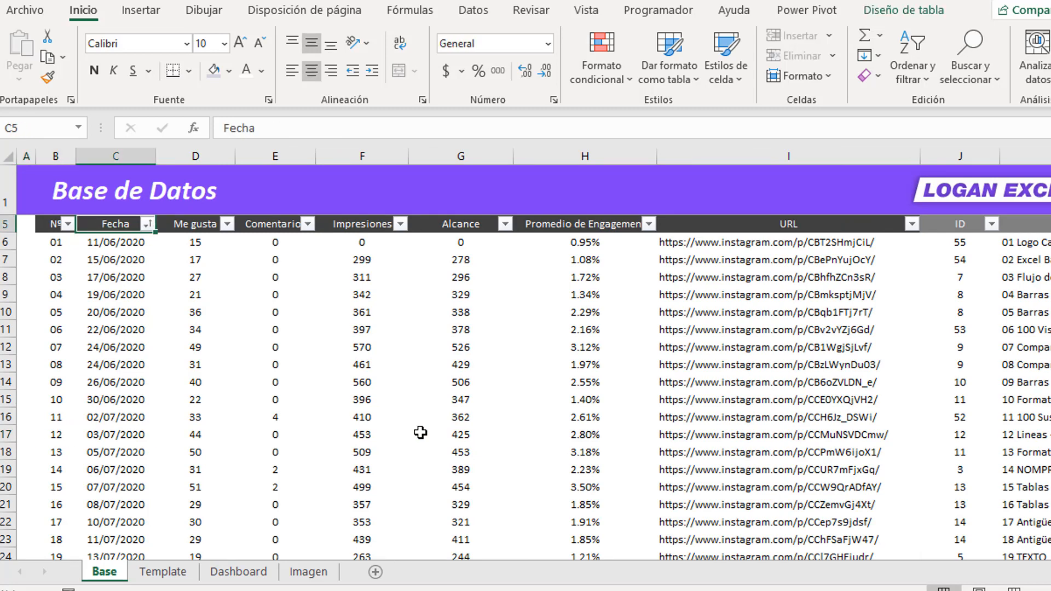
key(Up)
key(Up)
scroll(420, 432, up, 1)
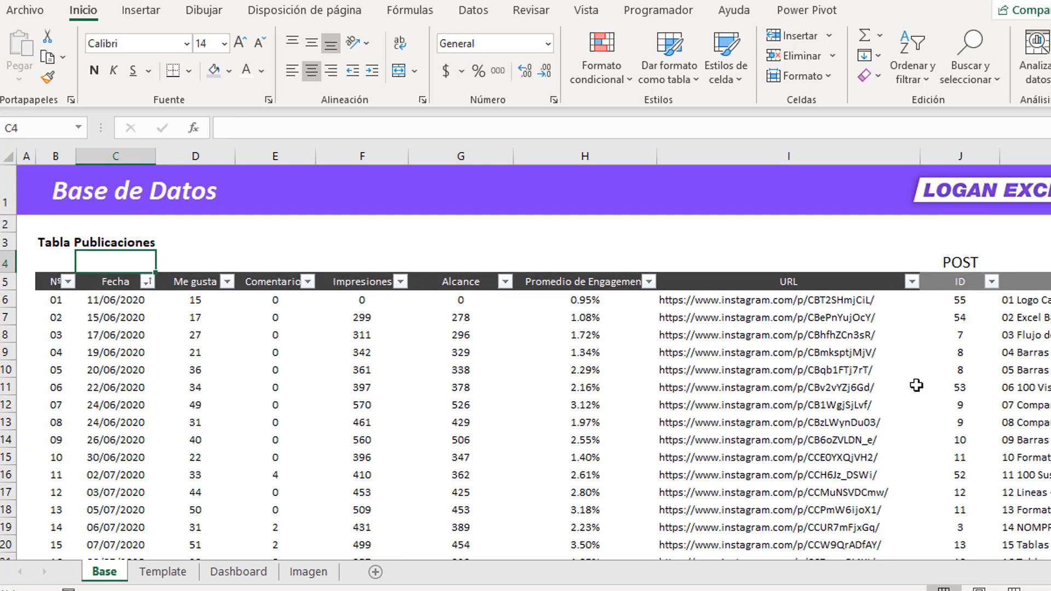
- Go back across the Base sheet to the Reacciones - Vistas al Perfil block and inspect the Fecha formula in BC5
click(916, 385)
click(1023, 336)
key(Right)
key(Right)
key(Right)
key(Right)
key(Right)
key(Right)
key(Right)
key(Right)
key(Right)
key(Right)
key(Right)
key(Right)
key(Right)
key(Right)
key(Right)
key(Right)
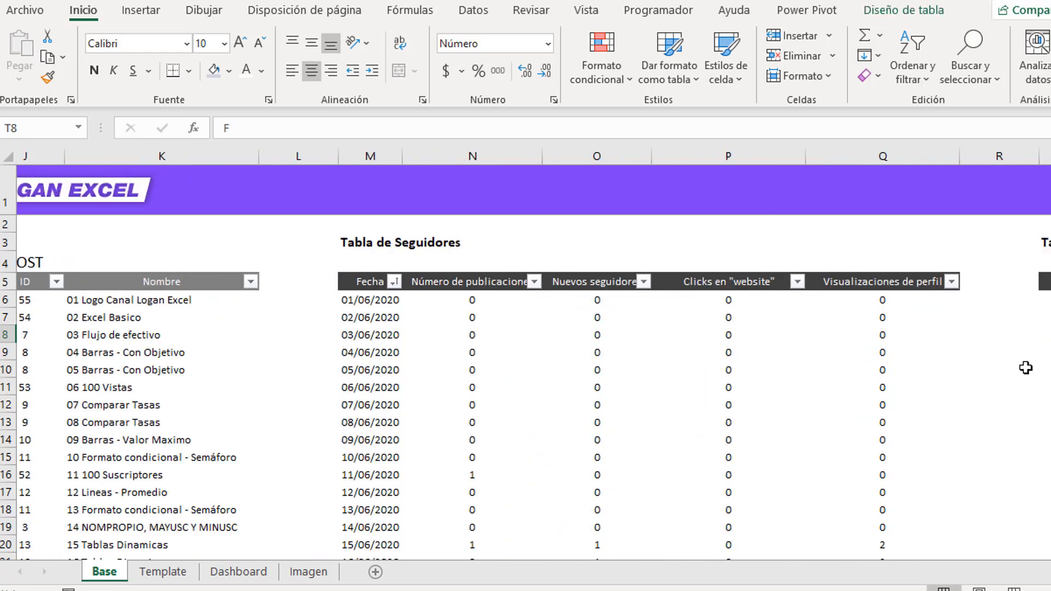
key(Right)
key(Right)
key(Right)
key(Right)
key(Right)
key(Right)
key(Right)
key(Right)
key(Right)
key(Right)
key(Right)
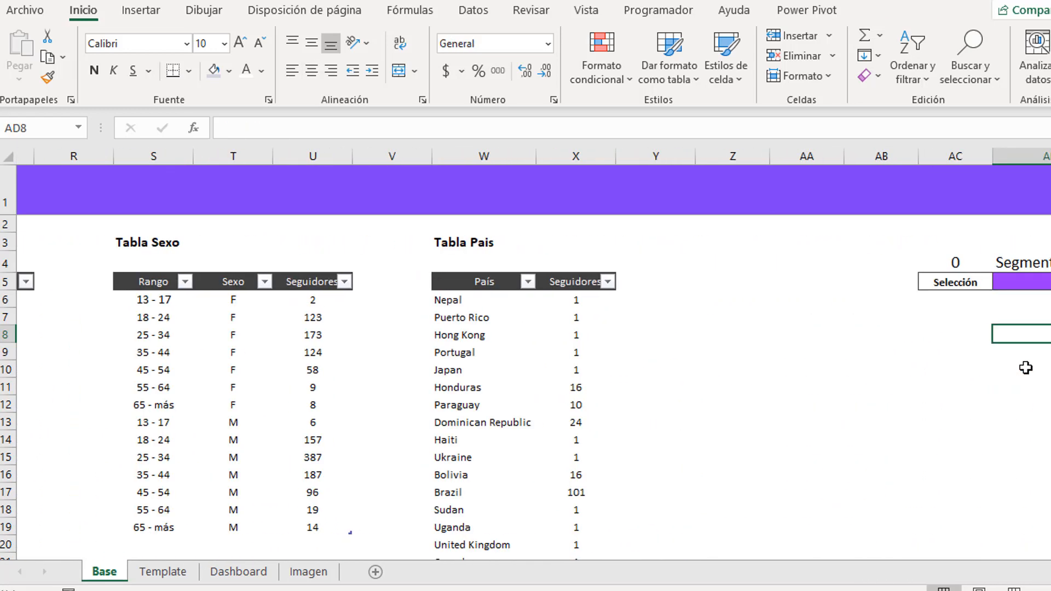
key(Right)
key(Right)
key(Right)
key(Right)
key(Right)
key(Right)
key(Right)
key(Right)
key(Right)
key(Right)
key(Right)
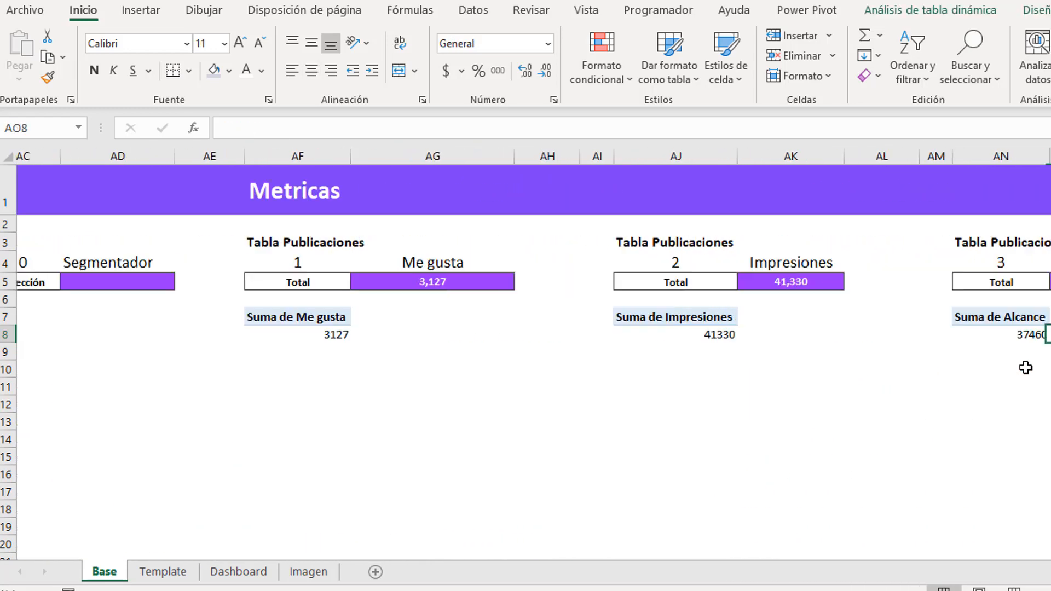
key(Right)
key(Right)
key(Right)
key(Right)
key(Right)
key(Right)
key(Right)
key(Right)
key(Right)
key(Right)
key(Right)
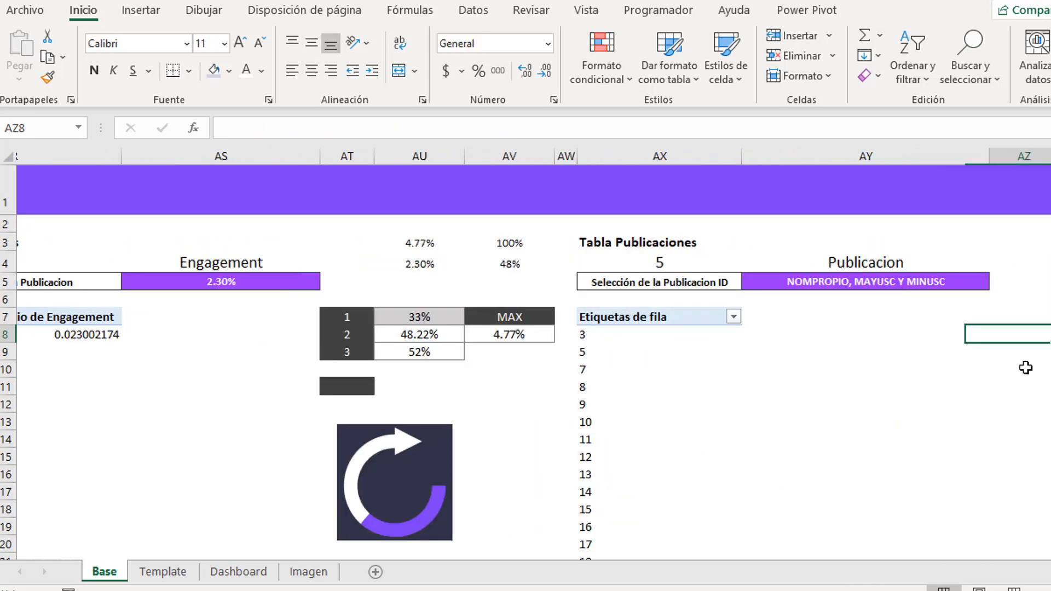
key(Left)
key(Left)
key(Left)
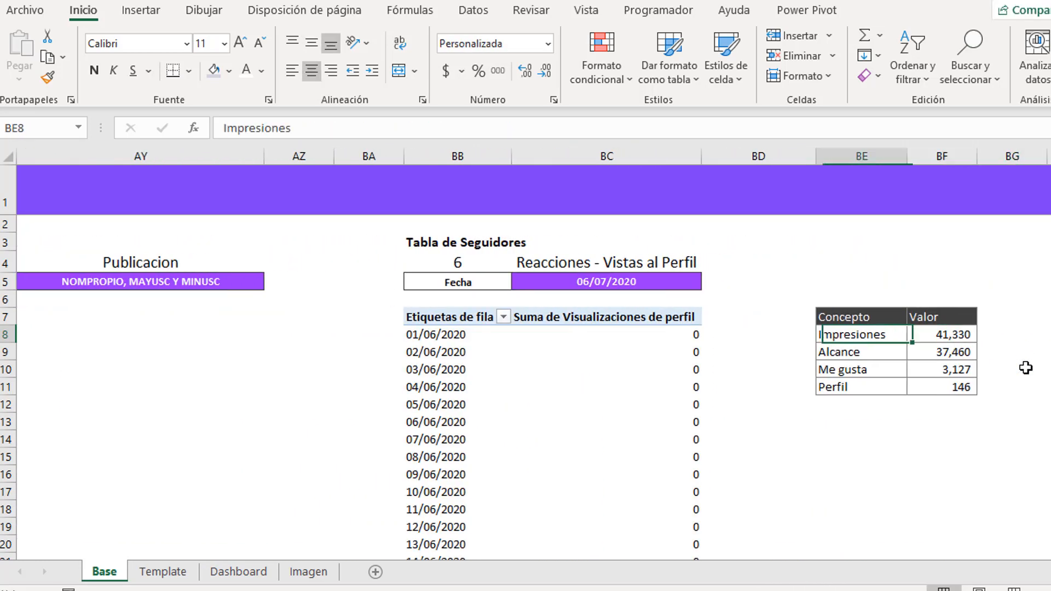
key(Left)
key(Up)
key(Up)
key(Up)
key(Left)
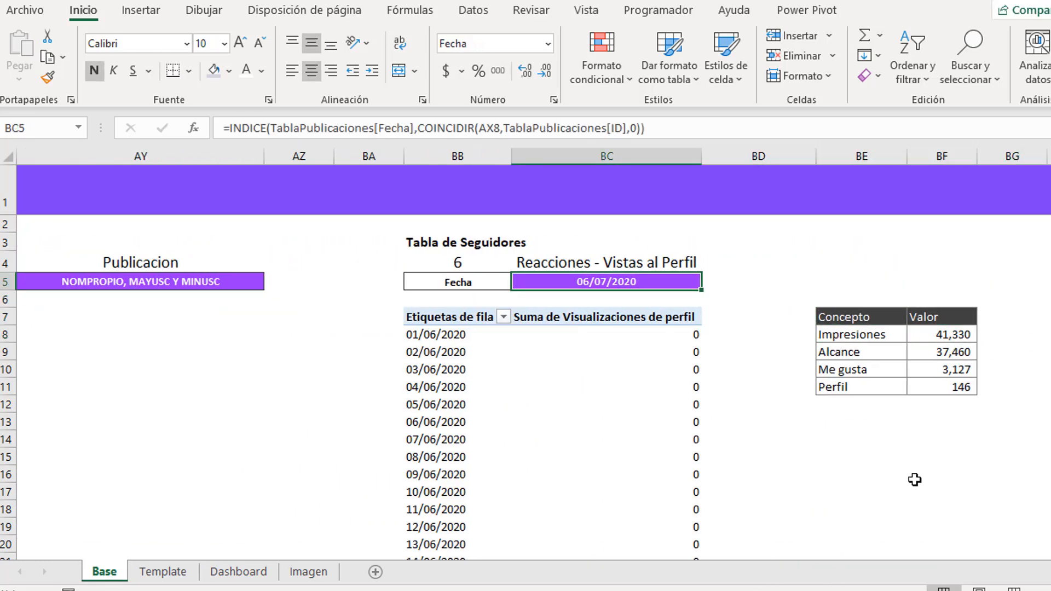
- Examine the daily Suma de Visualizaciones de perfil values in the pivot table and the Me gusta formula in the Concepto/Valor table
scroll(854, 493, down, 2)
click(657, 457)
scroll(654, 484, down, 2)
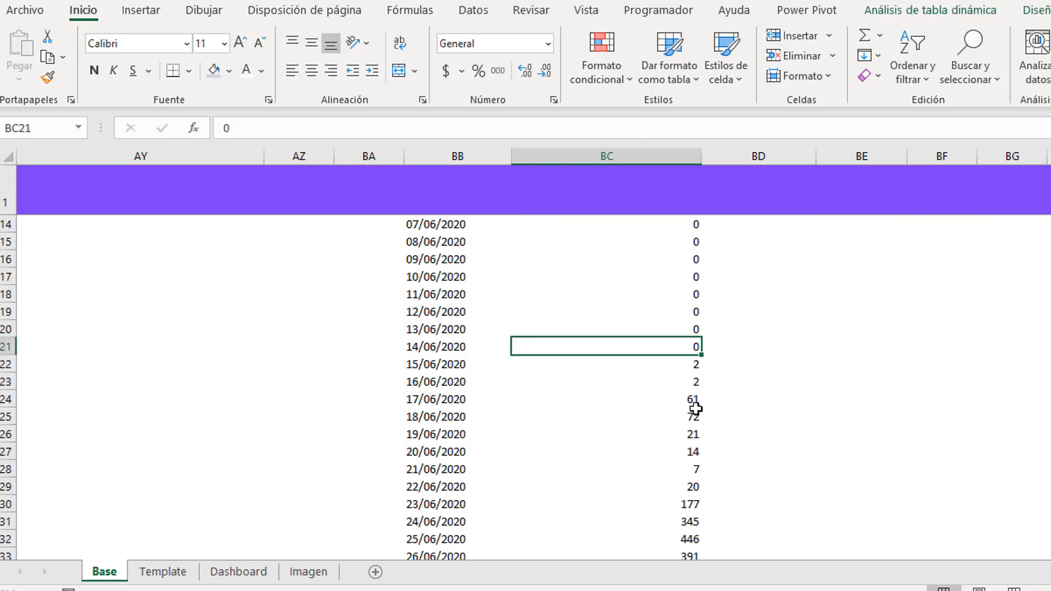
click(693, 408)
click(681, 348)
scroll(687, 446, up, 1)
scroll(686, 446, up, 3)
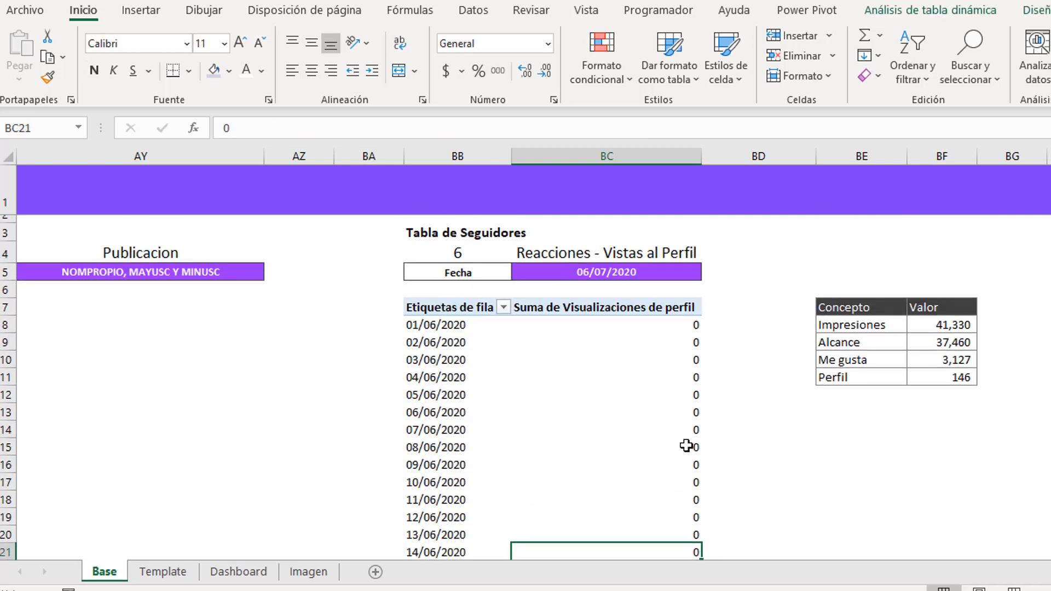
click(758, 404)
click(887, 364)
key(Right)
key(Right)
key(Right)
key(Right)
key(Right)
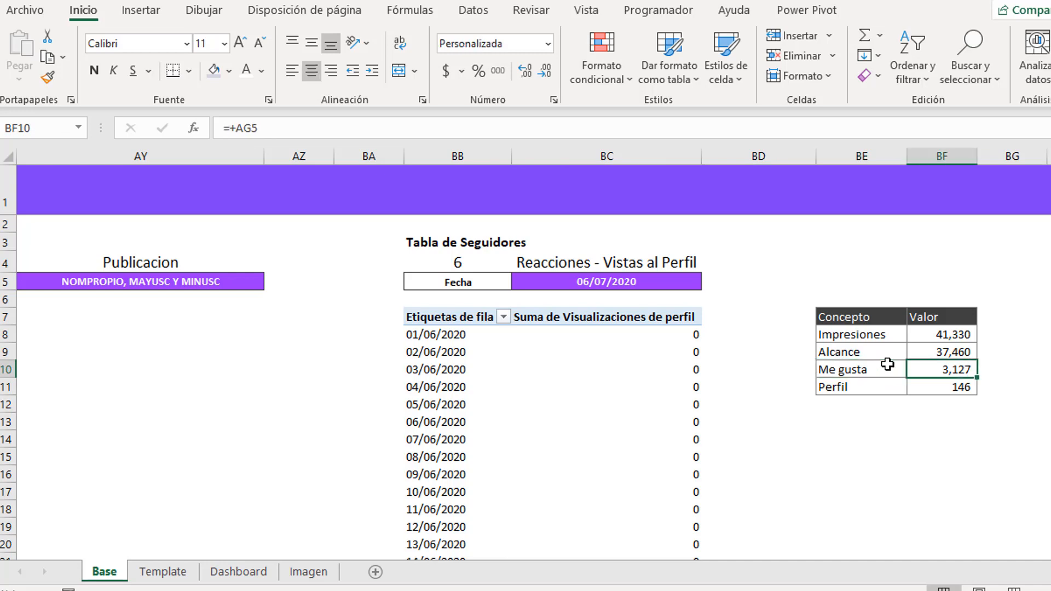
key(Left)
key(Left)
key(Left)
key(Left)
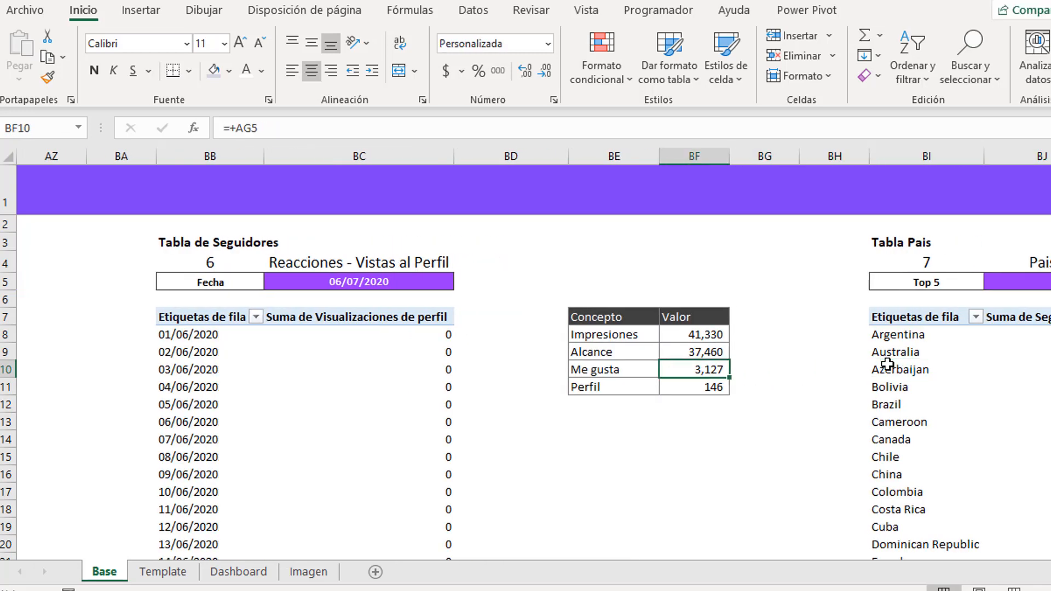
- Insert the recommended Embudo chart from the Concepto/Valor data in BE8:BF11
scroll(735, 433, down, 1)
click(648, 384)
click(641, 321)
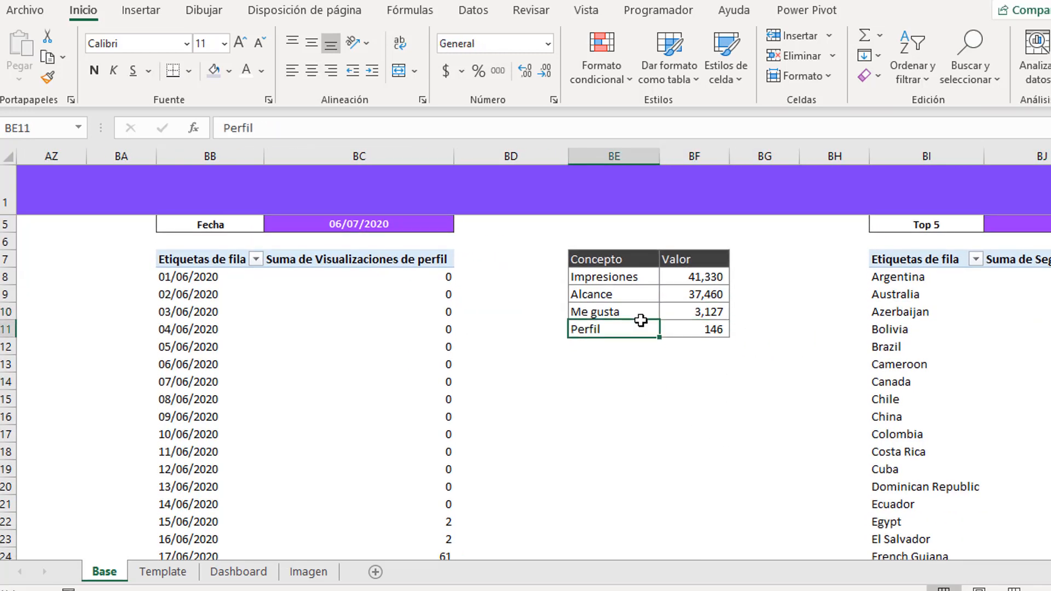
drag(673, 270, 681, 311)
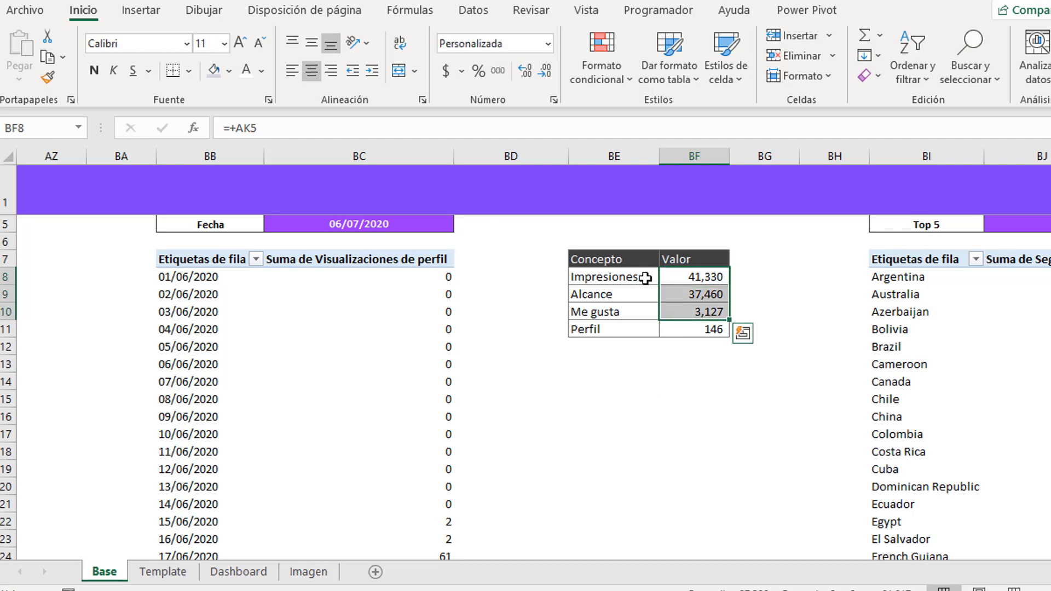
click(645, 278)
drag(688, 272, 643, 329)
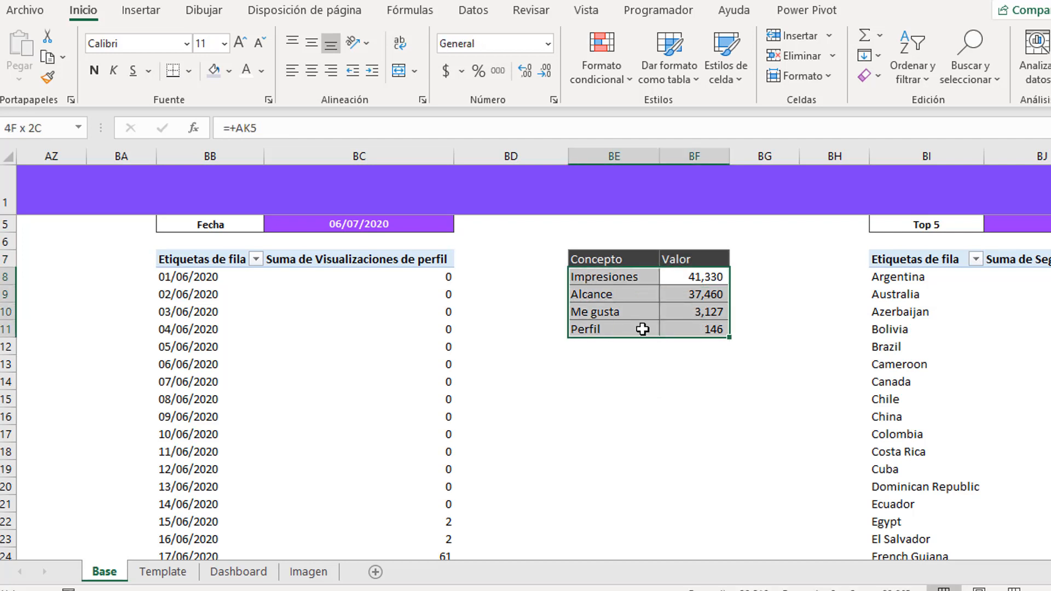
click(146, 16)
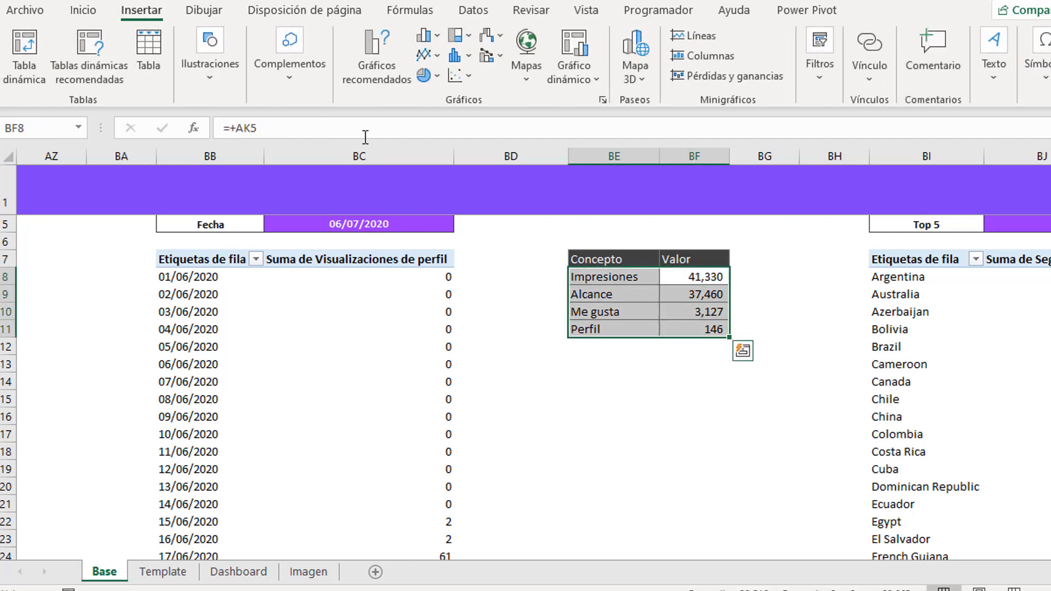
click(439, 34)
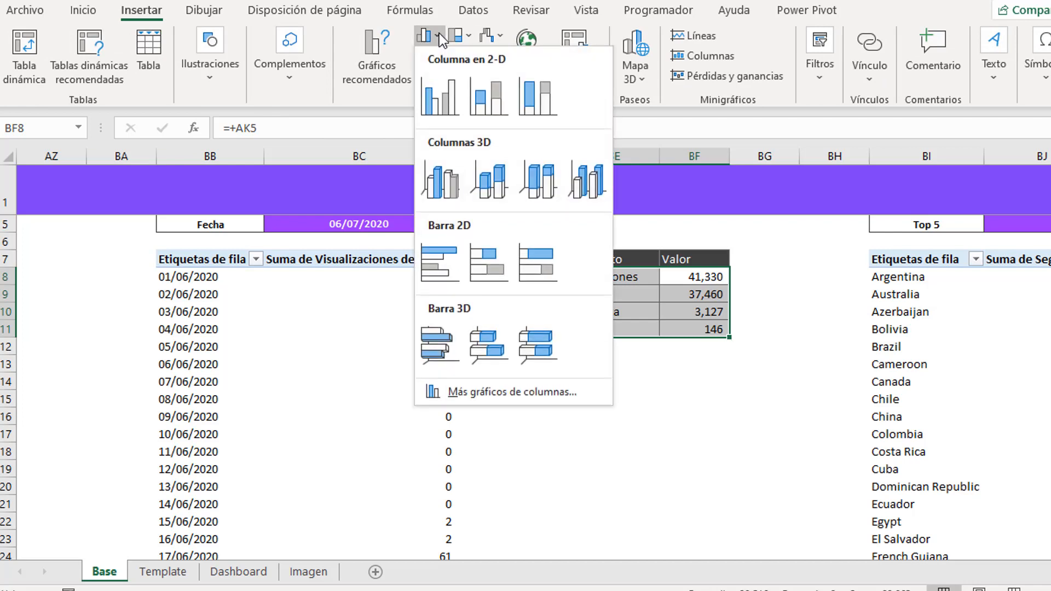
click(406, 69)
click(378, 71)
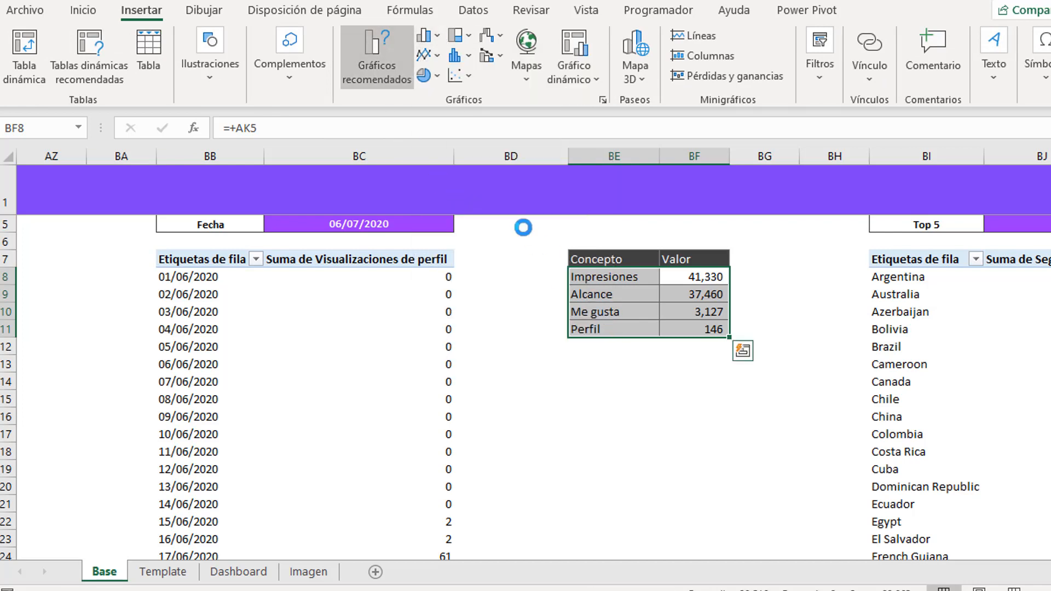
click(431, 382)
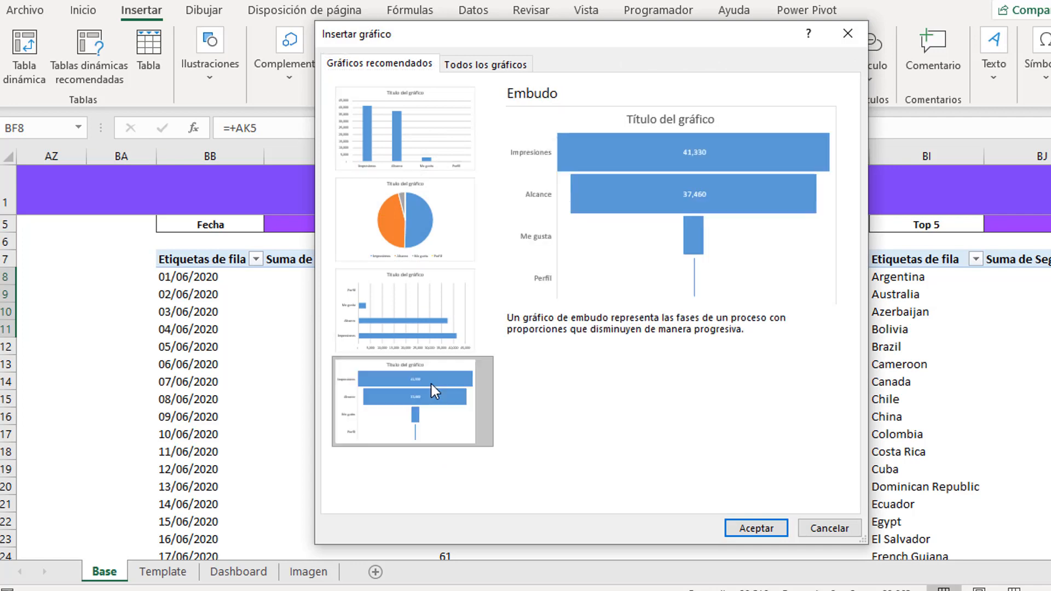
click(767, 524)
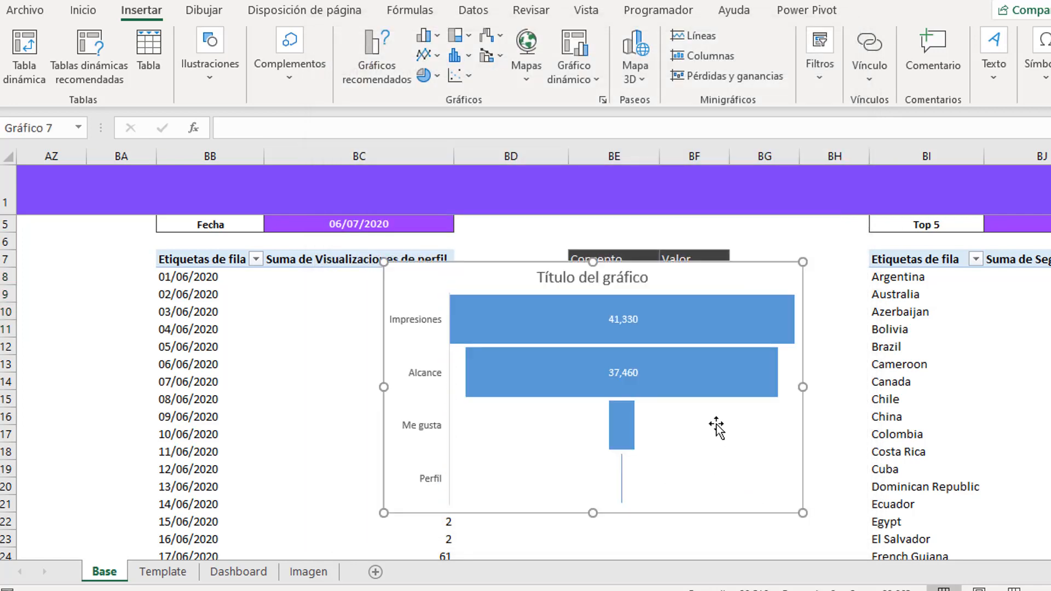
- Move the funnel chart into the empty area below the Concepto/Valor table and make it narrower
click(871, 375)
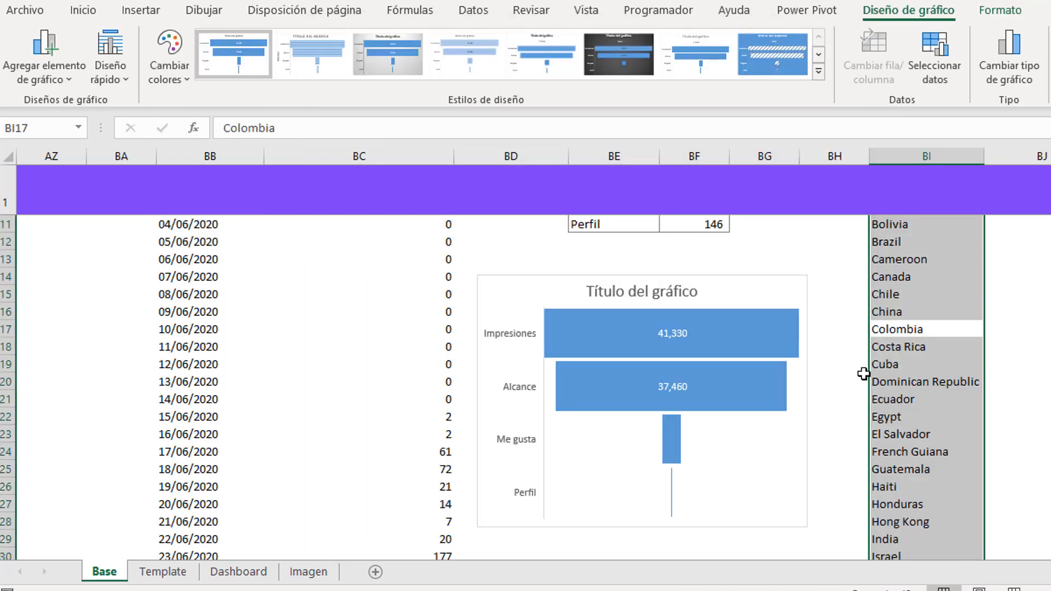
scroll(855, 340, up, 1)
click(835, 276)
scroll(800, 358, up, 2)
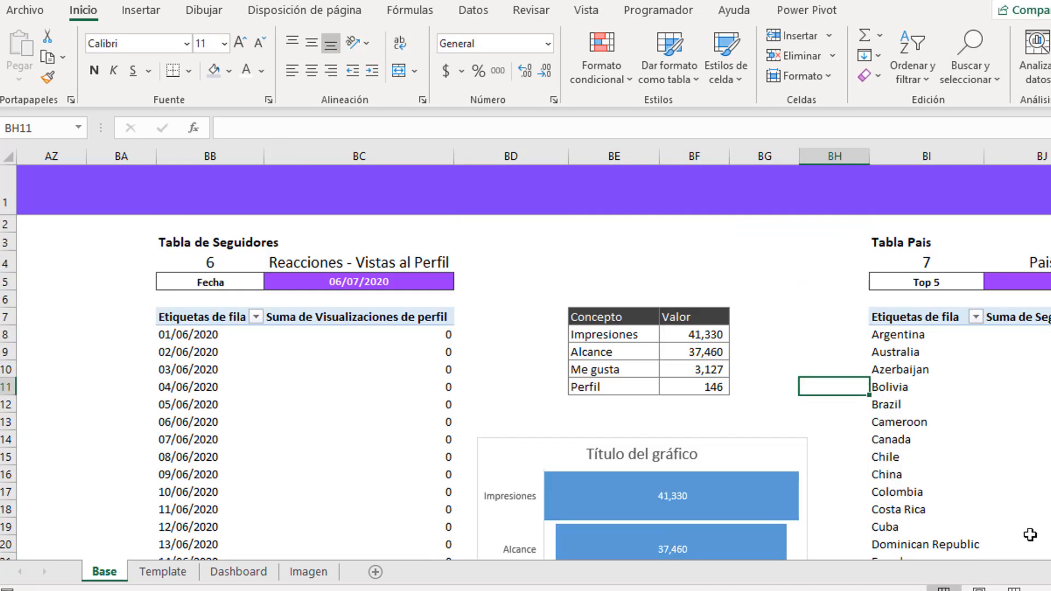
- Examine the Tabla Pais pivot's full country list on the Base sheet and the Pais card on the Dashboard sheet
scroll(514, 393, right, 6)
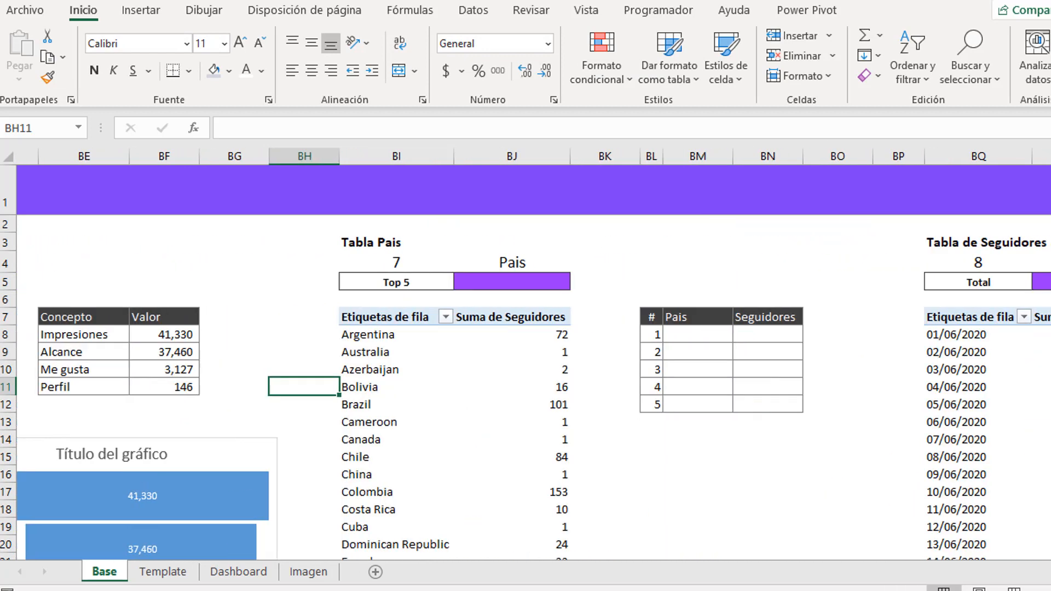
scroll(514, 393, down, 2)
click(441, 340)
scroll(438, 342, up, 2)
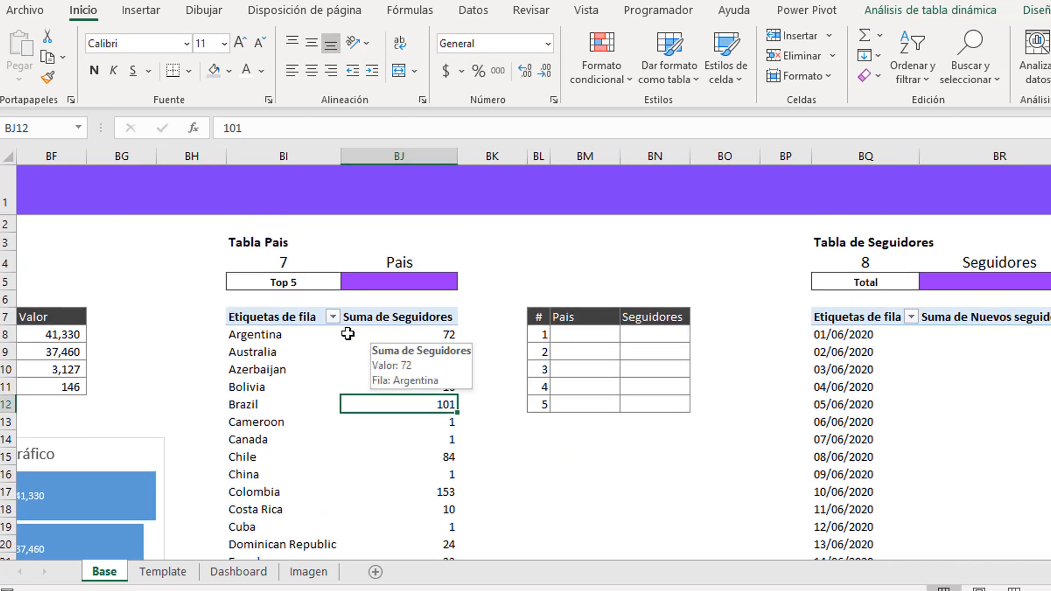
click(226, 573)
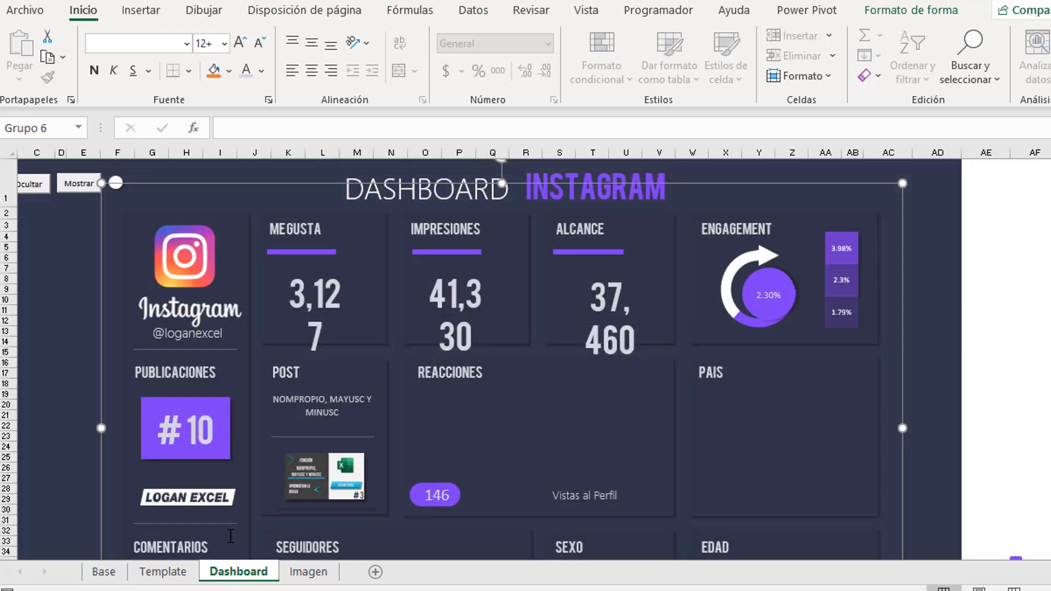
scroll(723, 376, down, 1)
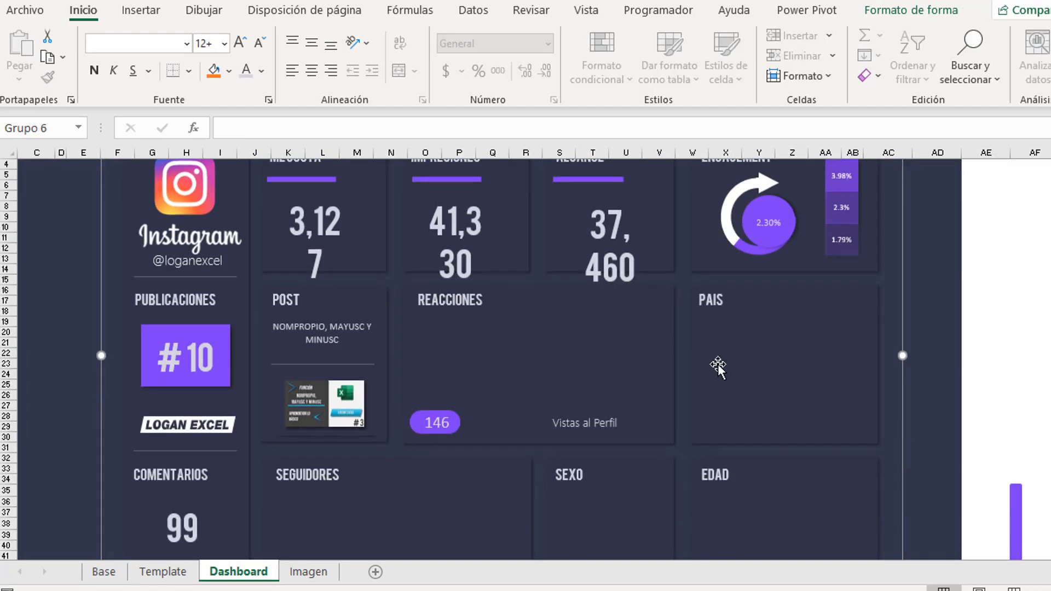
click(176, 572)
click(103, 571)
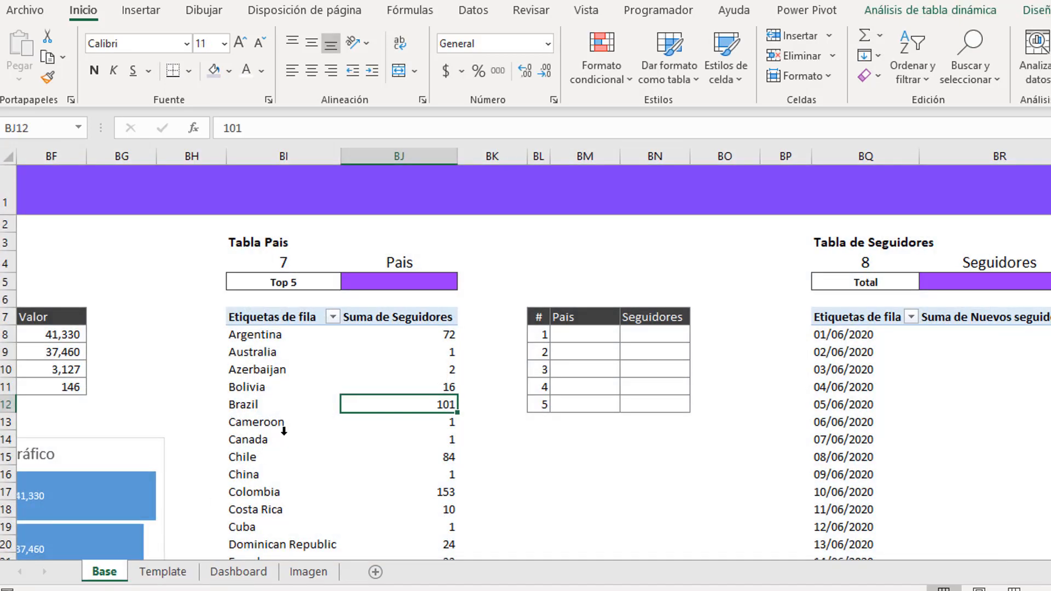
scroll(335, 424, down, 6)
scroll(335, 422, down, 3)
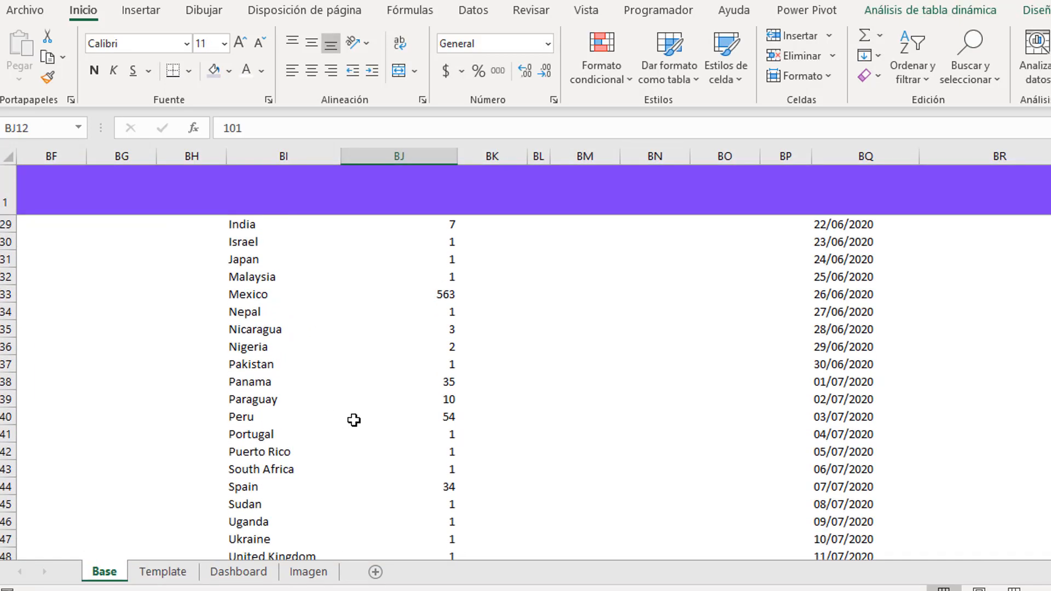
scroll(352, 419, up, 7)
scroll(353, 420, up, 2)
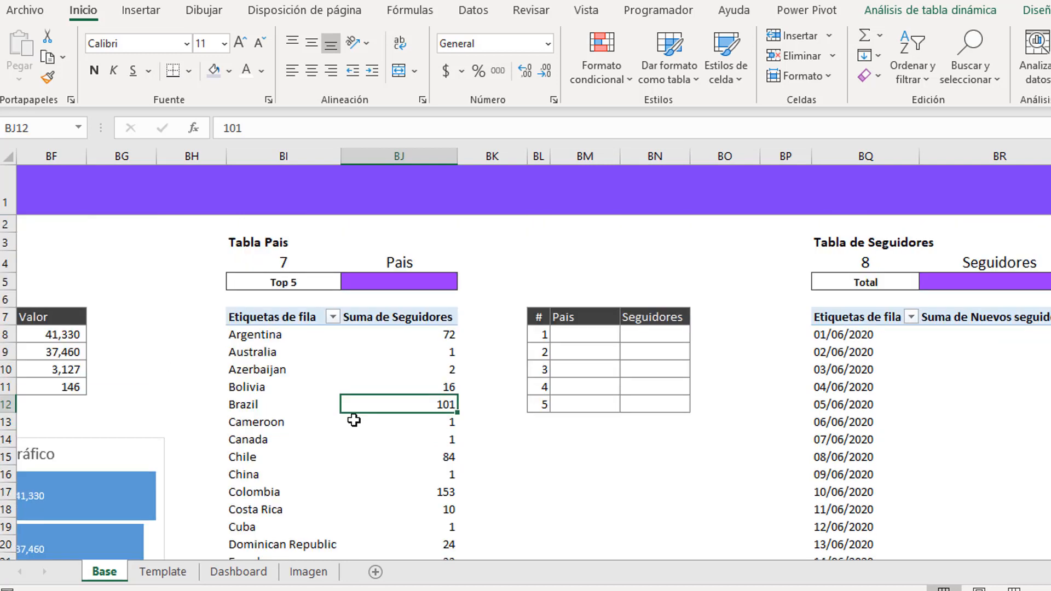
- Filter the Tabla Pais pivot table to the top 5 (superiores) elements by Suma de Seguidores
click(412, 385)
click(332, 351)
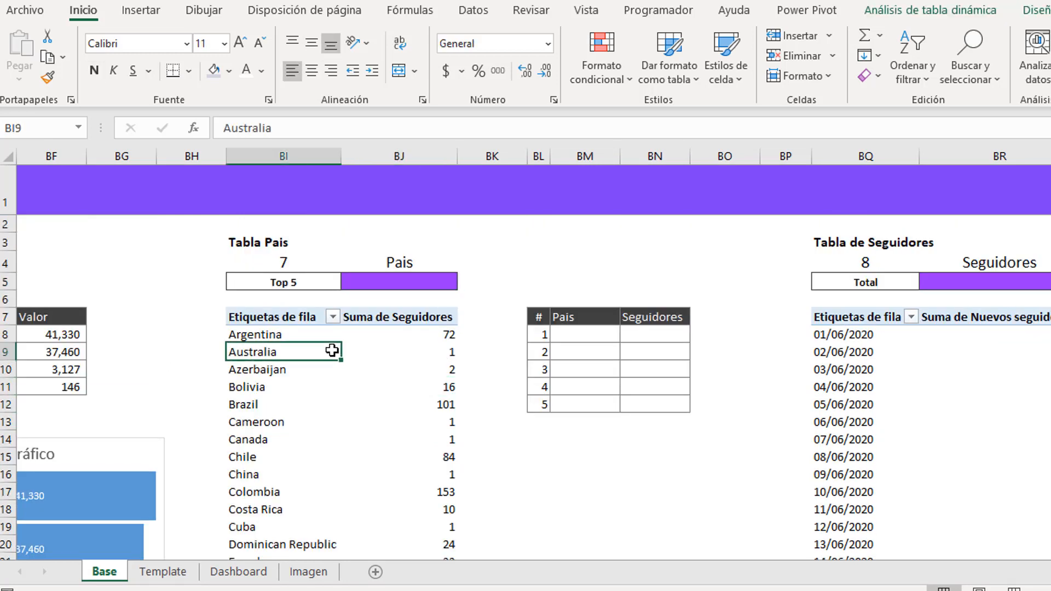
click(317, 331)
click(304, 319)
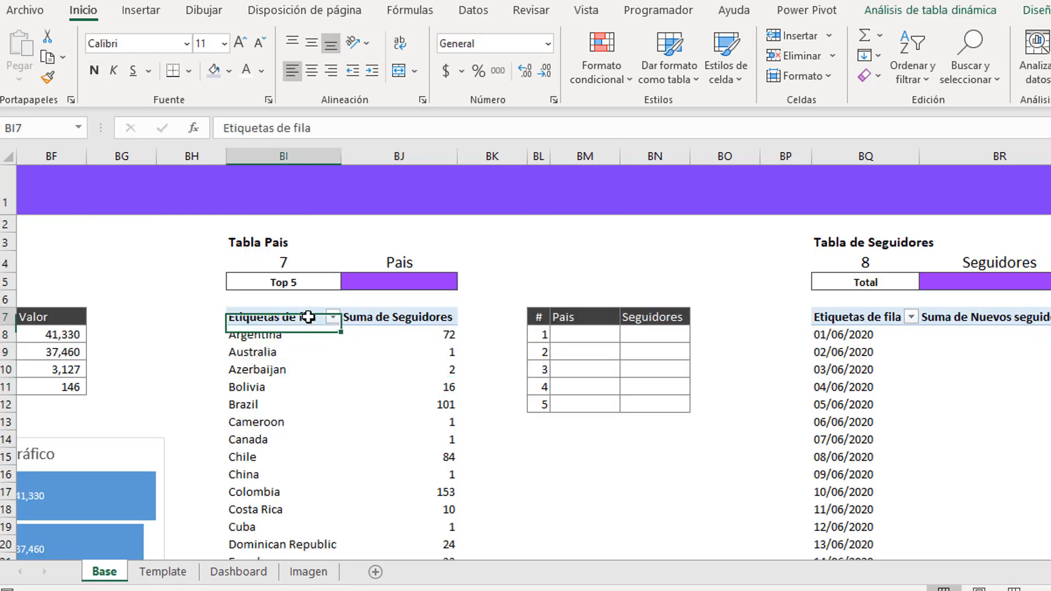
click(296, 338)
right_click(300, 320)
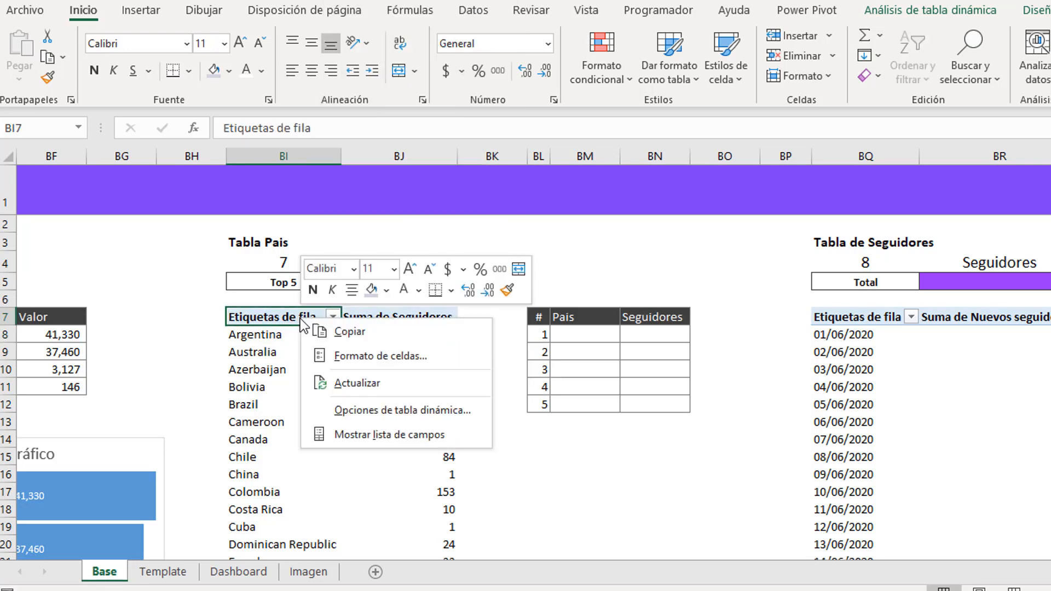
right_click(228, 340)
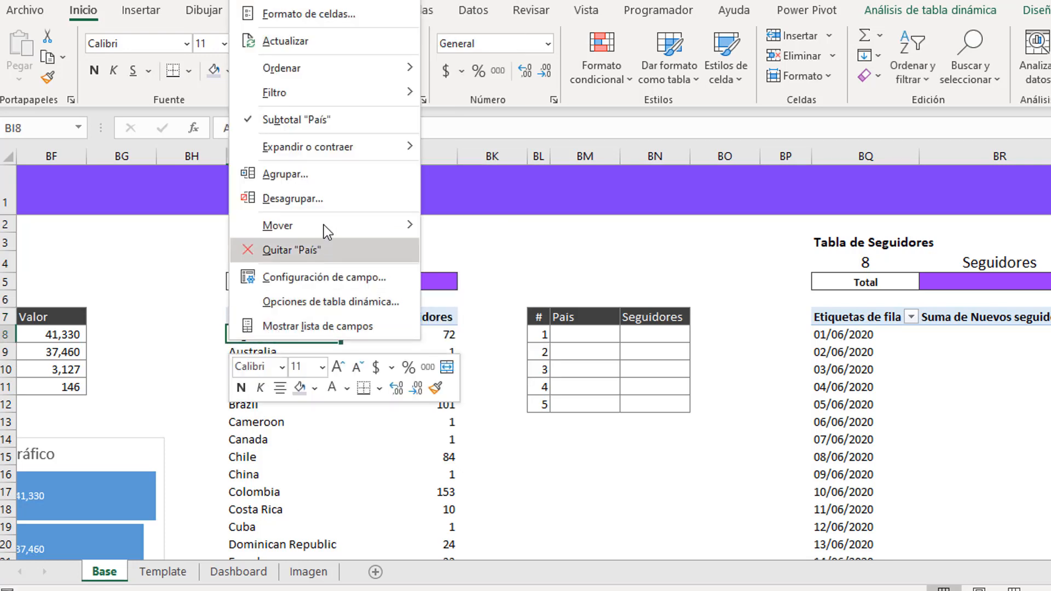
mouse_move(329, 234)
mouse_move(363, 94)
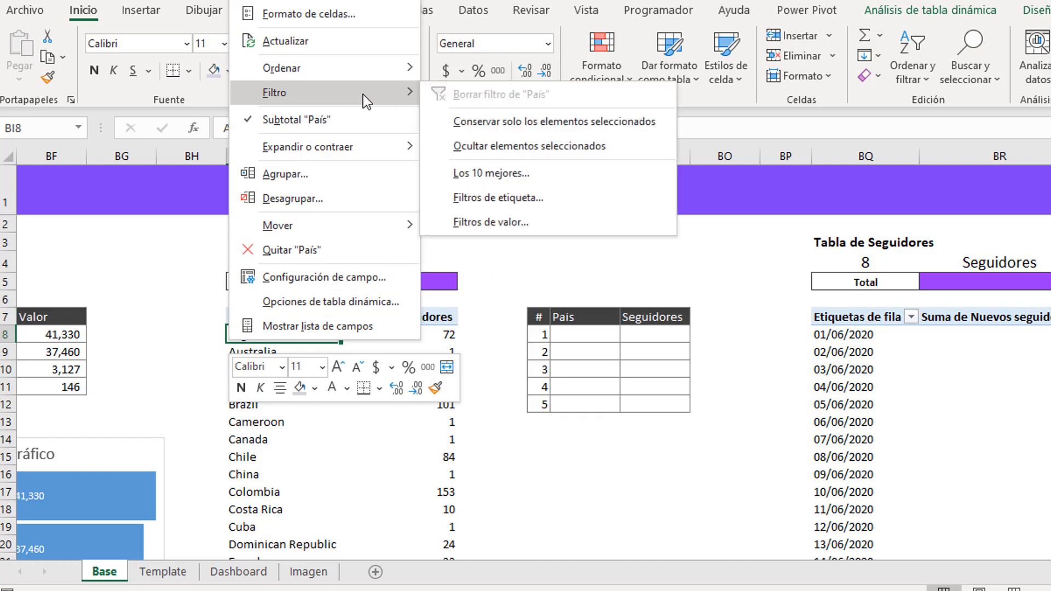
click(508, 178)
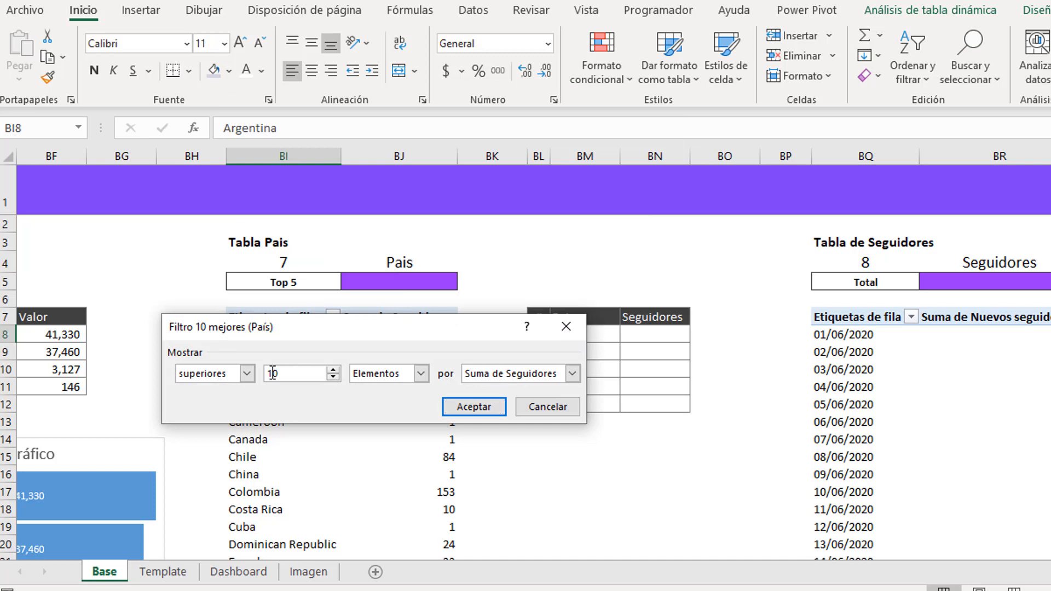
text(5)
key(Tab)
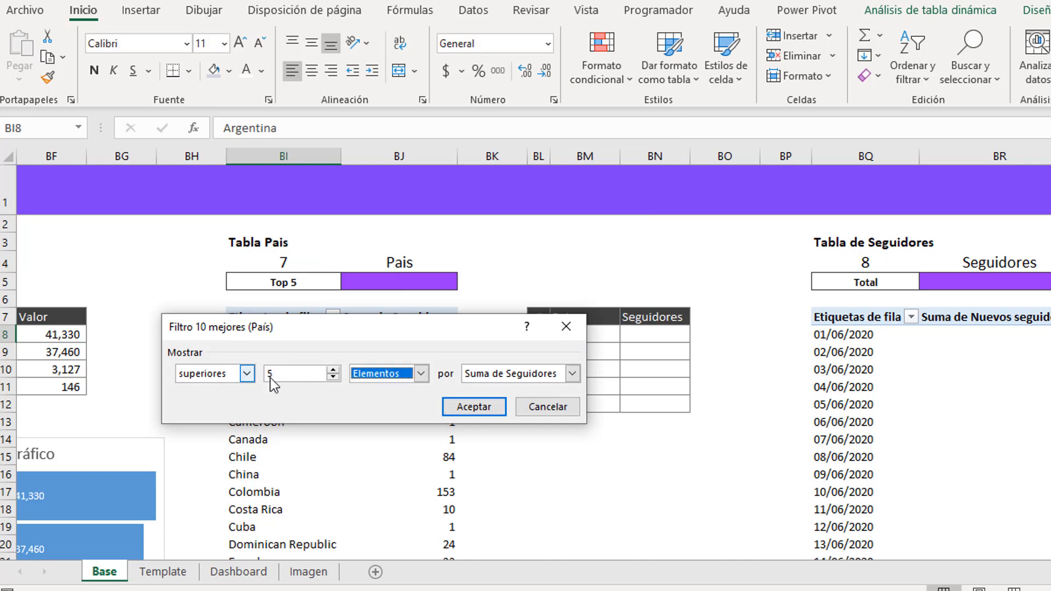
click(470, 412)
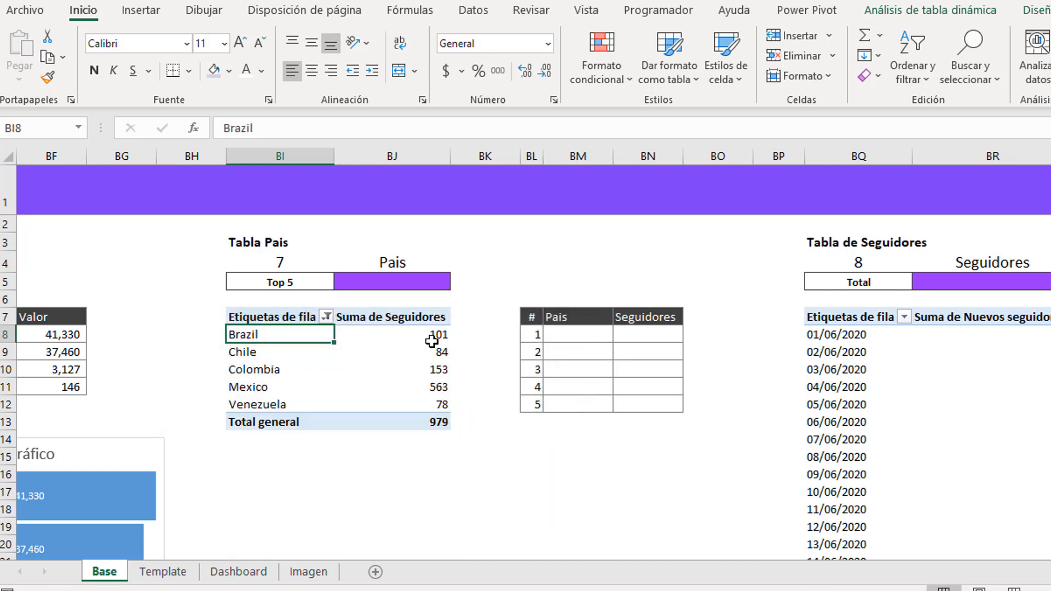
- Start a formula in BM8, the first Pais cell of the ranking table
click(582, 335)
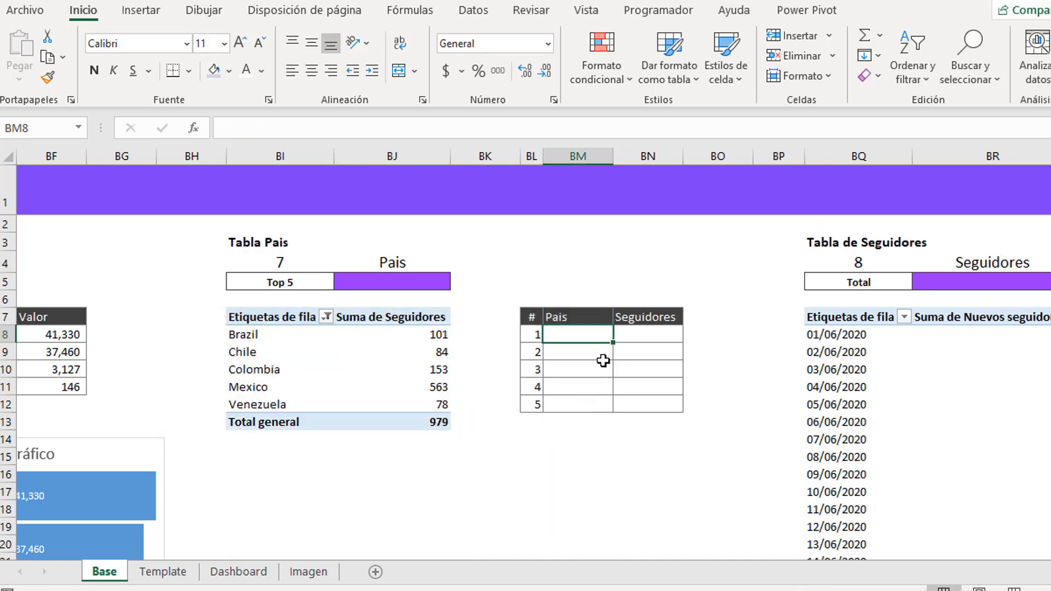
text(+)
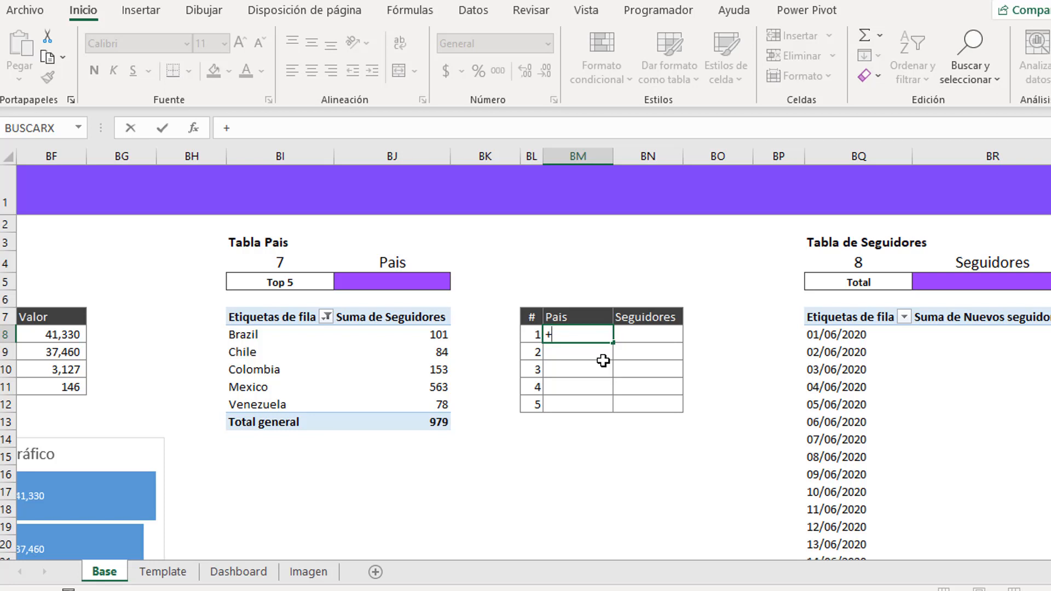
- Enter =+BI8 in BM8 and copy it down to BM12 to link the Pais column to the country pivot table
text(B)
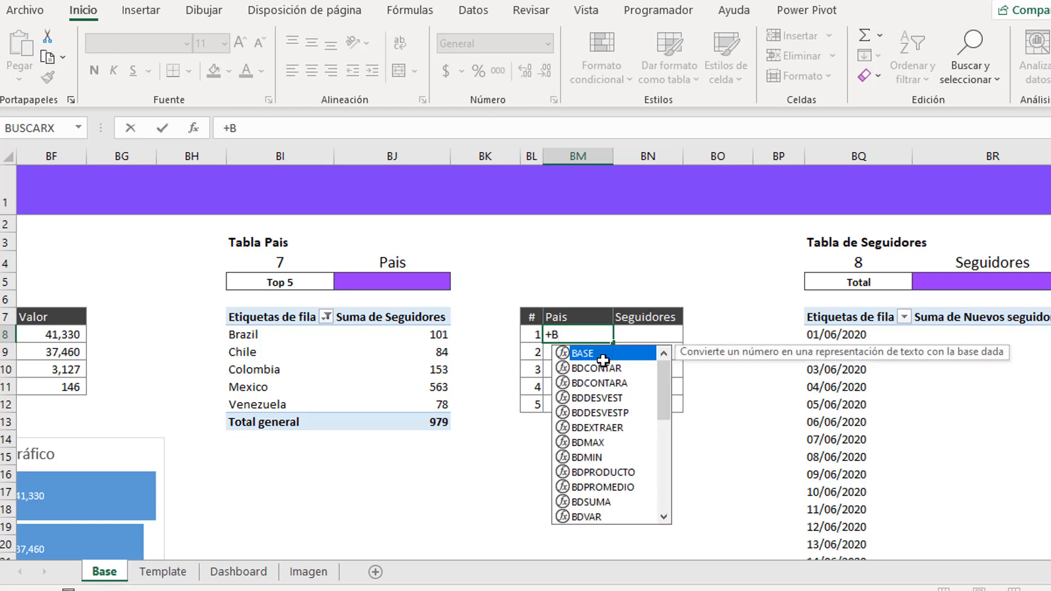
text(J)
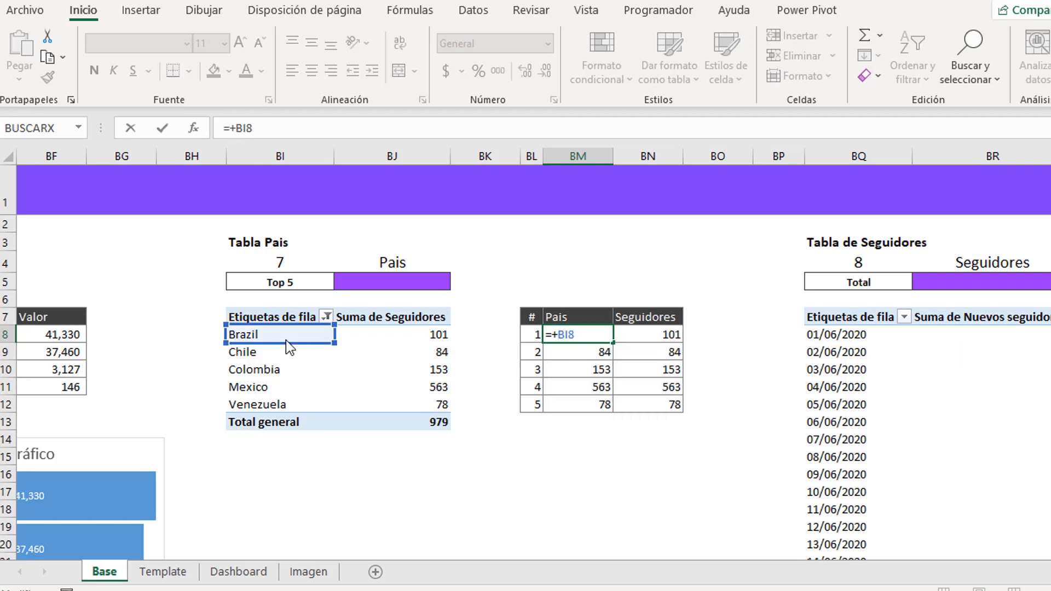
key(Return)
key(Up)
key(ctrl+c)
key(ctrl+shift+Down)
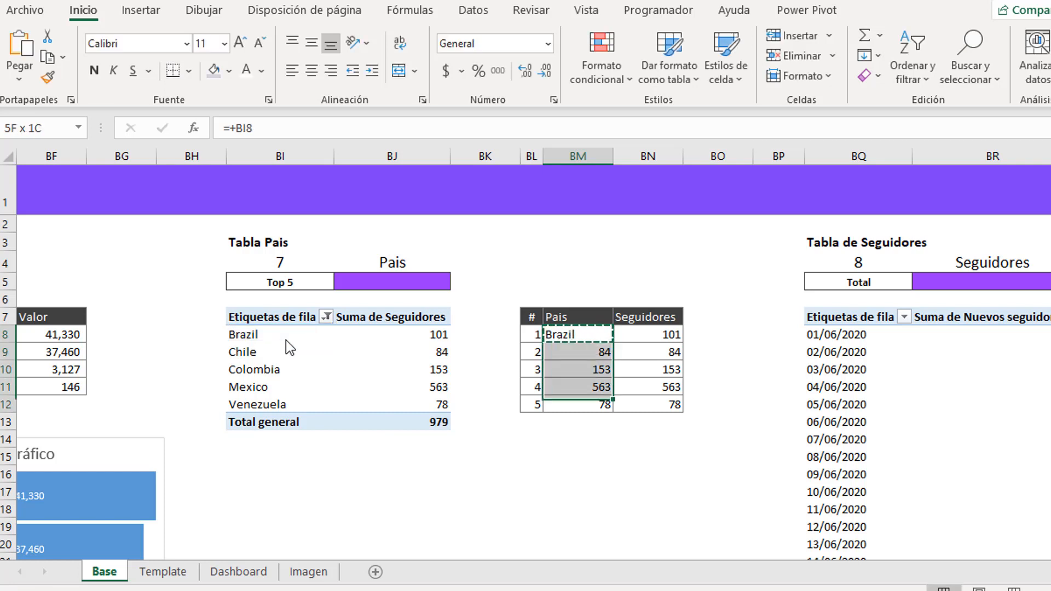
key(ctrl+v)
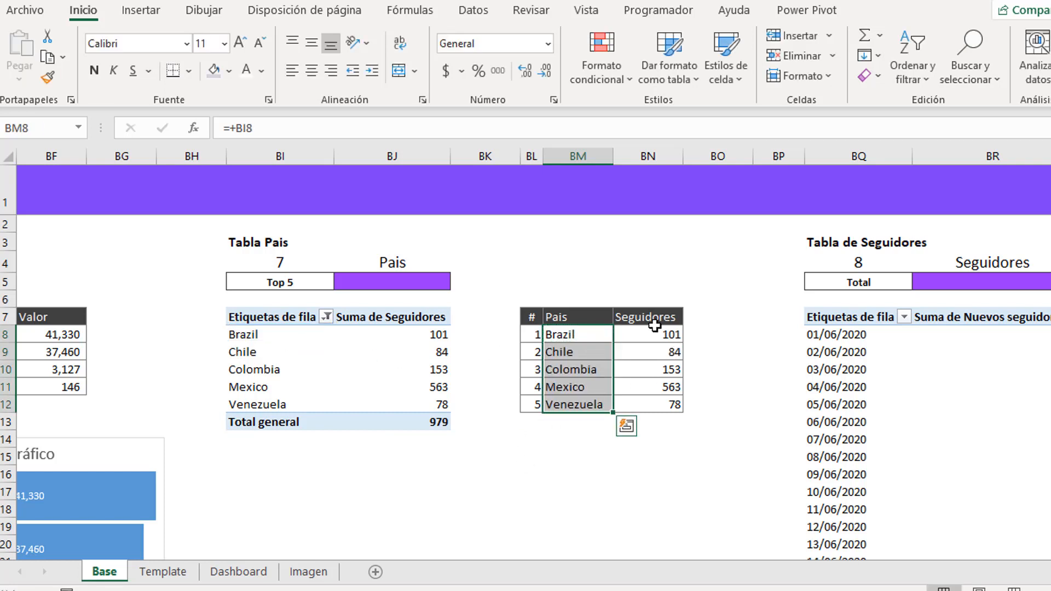
drag(652, 335, 654, 403)
click(603, 403)
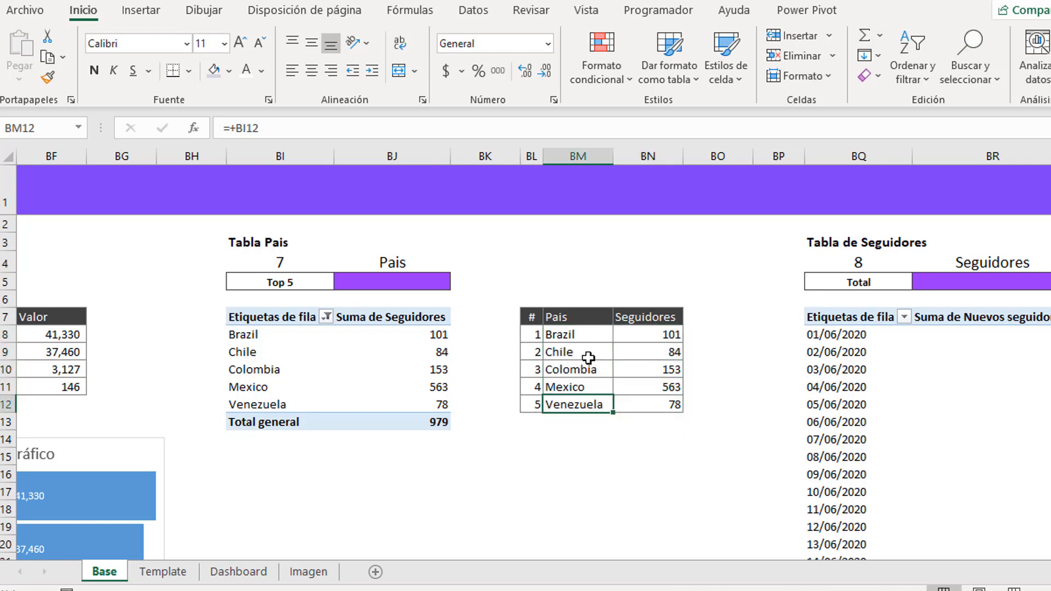
- Insert a 2-D clustered column chart from the country names and followers in BM8:BN12
drag(596, 333, 654, 403)
scroll(438, 314, down, 2)
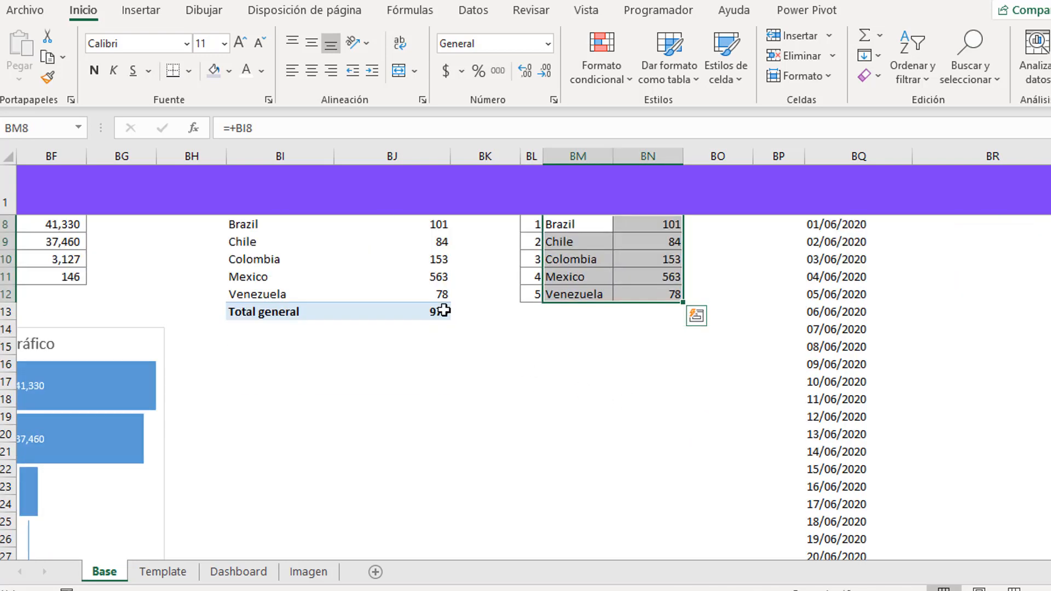
click(143, 12)
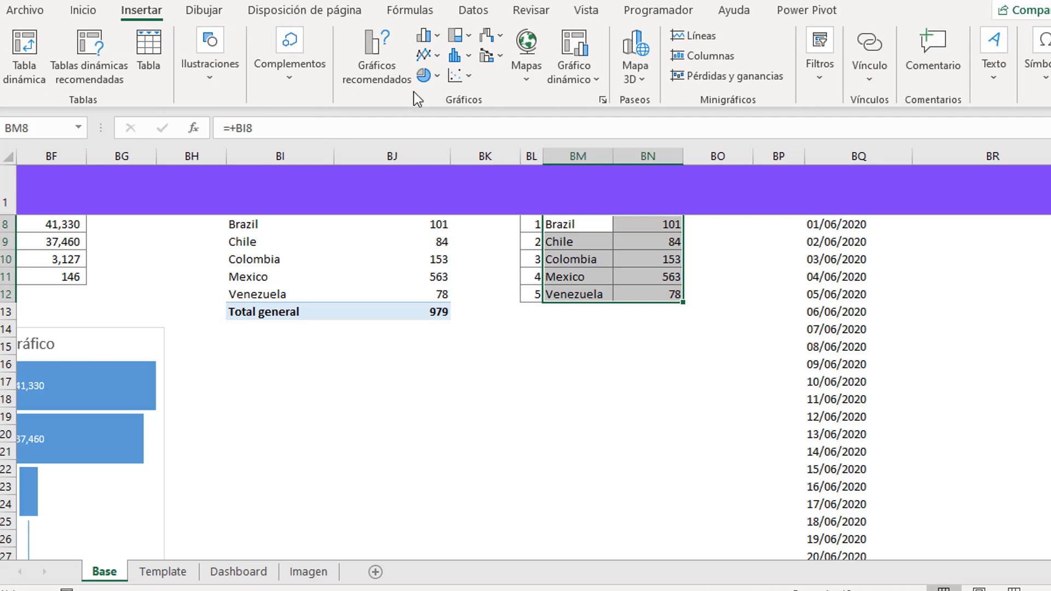
click(439, 38)
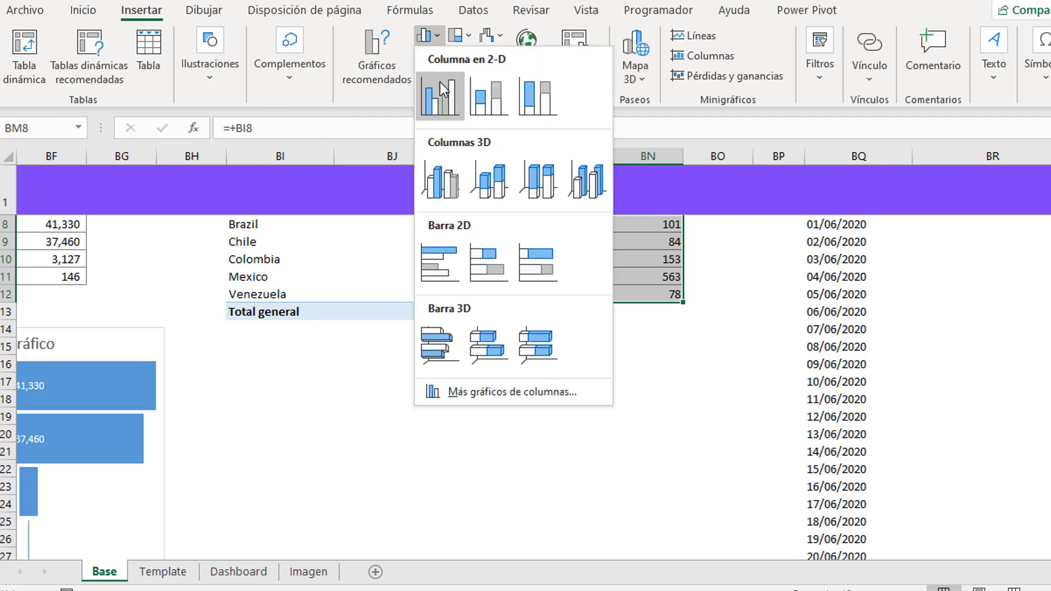
click(442, 113)
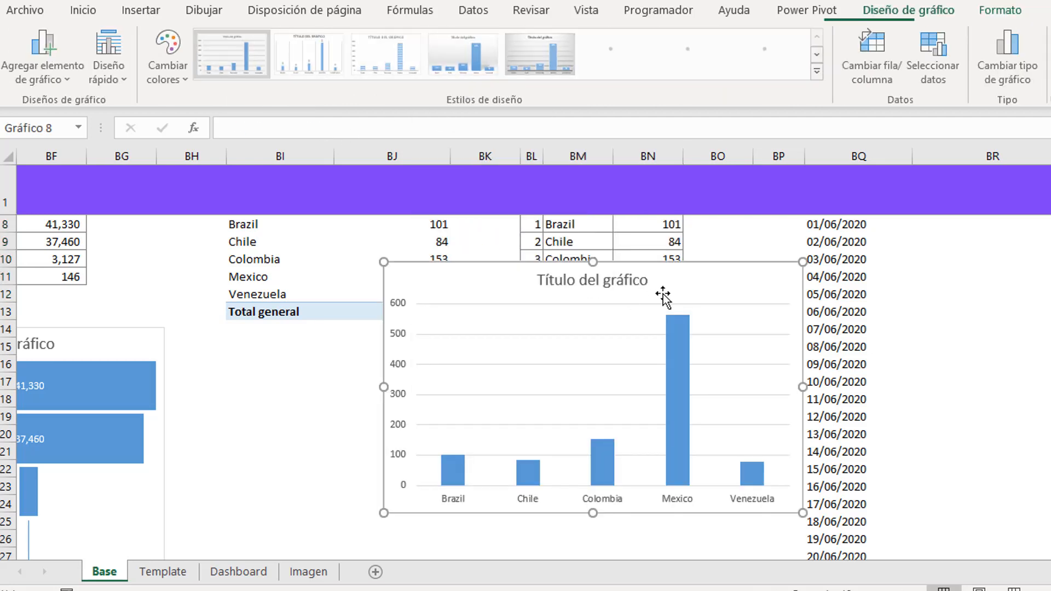
- Delete the country chart's title, narrow the chart and place it below the Pais and Seguidores table
click(648, 283)
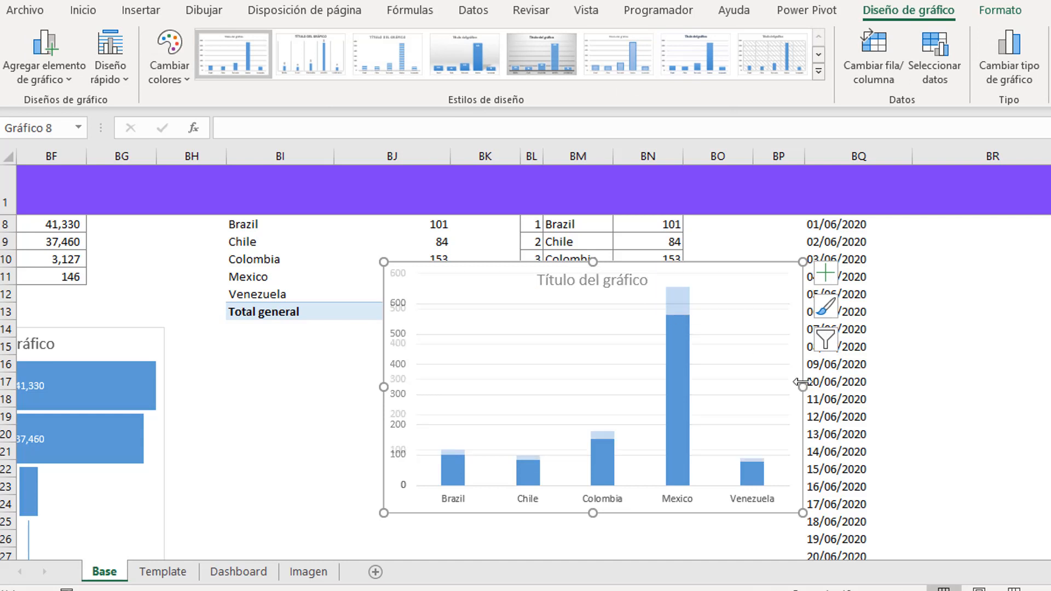
key(Delete)
drag(803, 387, 663, 387)
drag(487, 266, 495, 350)
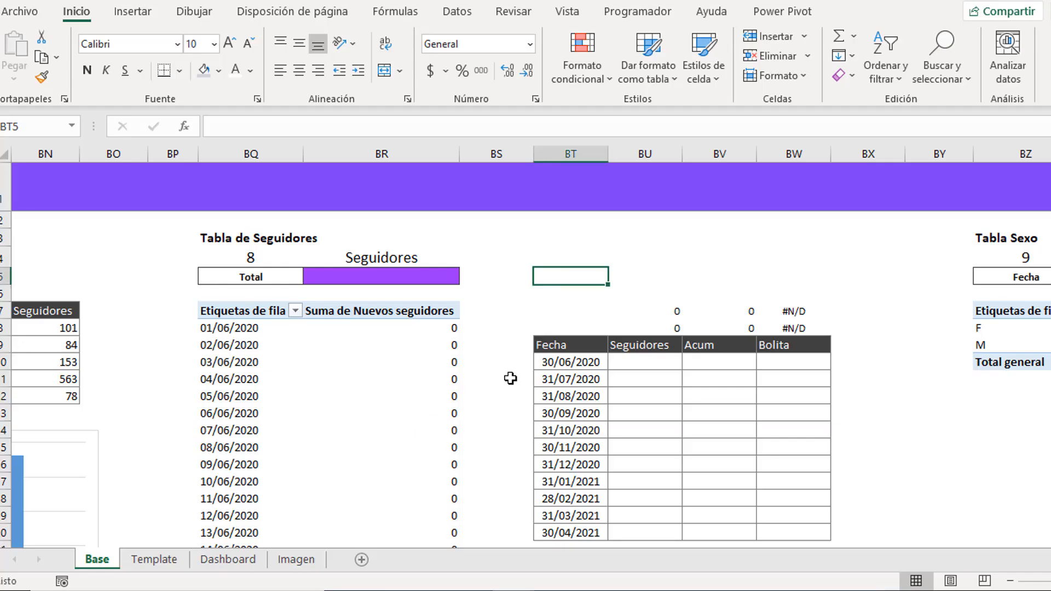
- Check the SEGUIDORES section on the Dashboard sheet, then return to the follower pivot table on the Base sheet
scroll(511, 377, down, 1)
scroll(504, 383, up, 1)
click(432, 344)
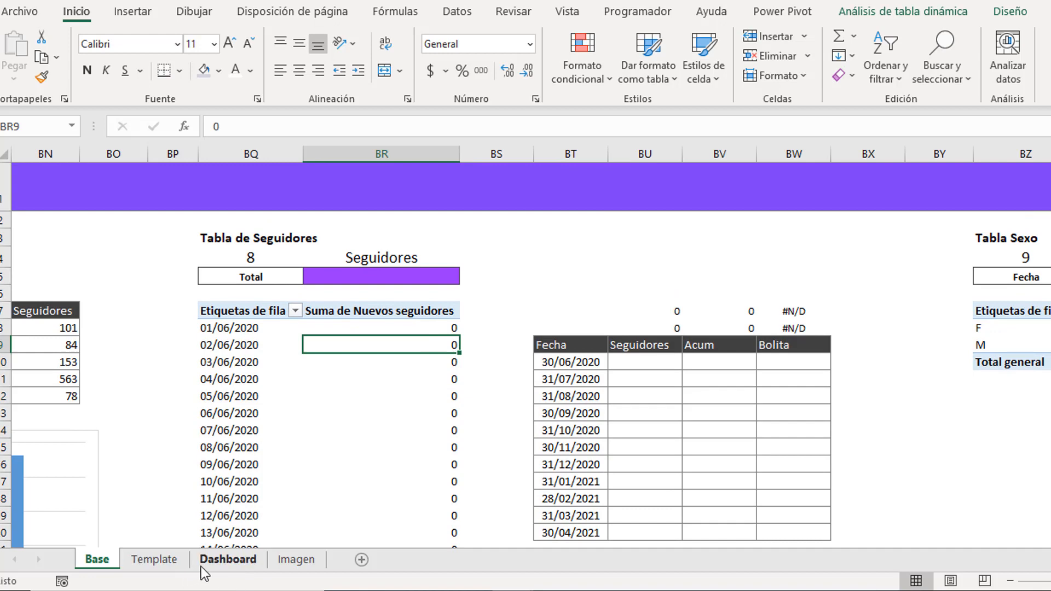
click(209, 565)
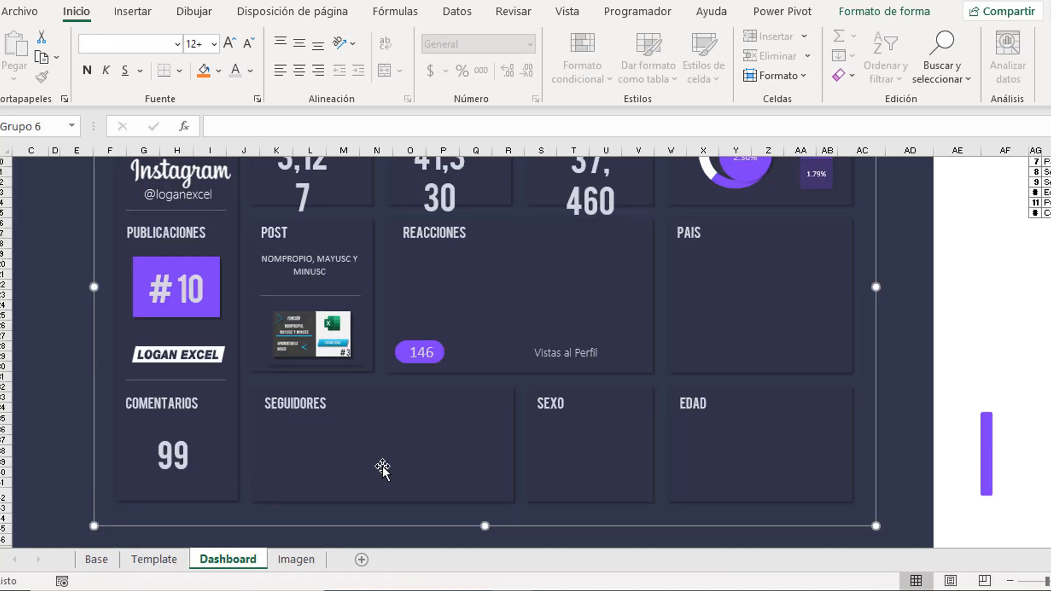
click(140, 561)
click(106, 564)
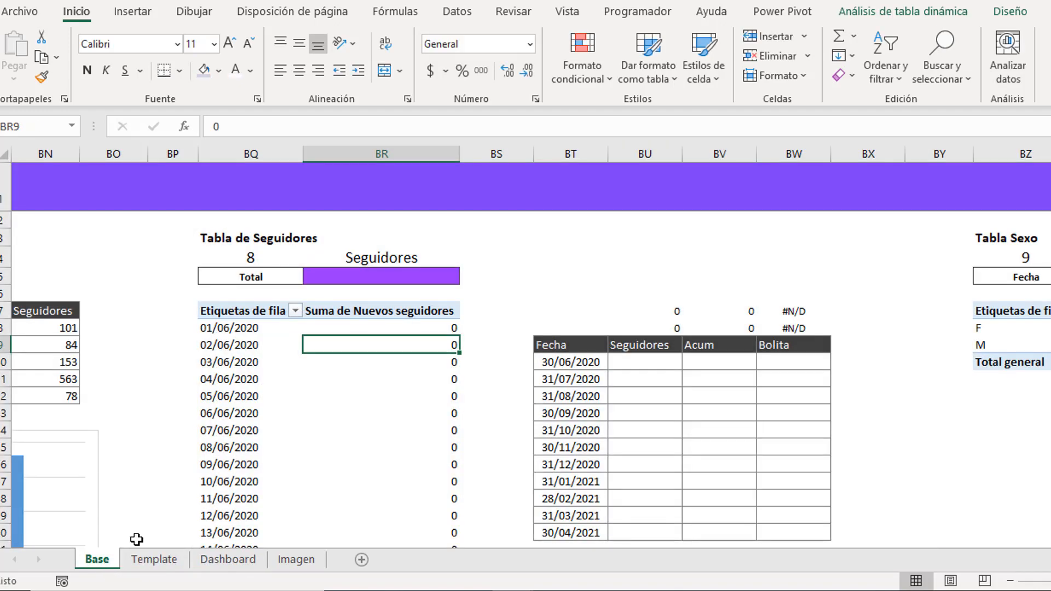
- Examine the daily dates and new-follower sums in the Tabla de Seguidores pivot table
click(550, 431)
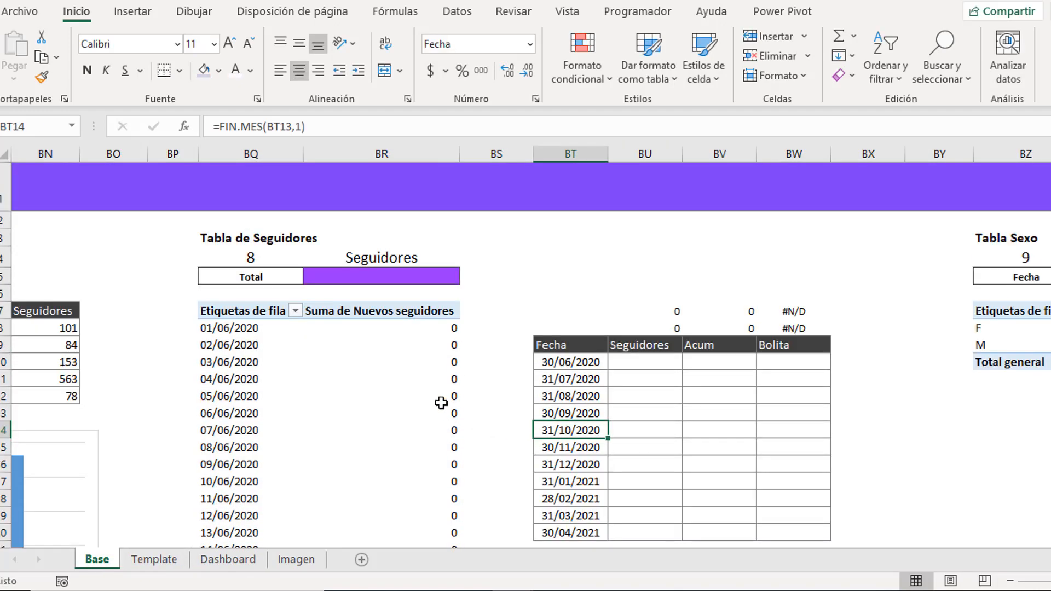
drag(405, 331, 410, 360)
click(277, 422)
key(ctrl+space)
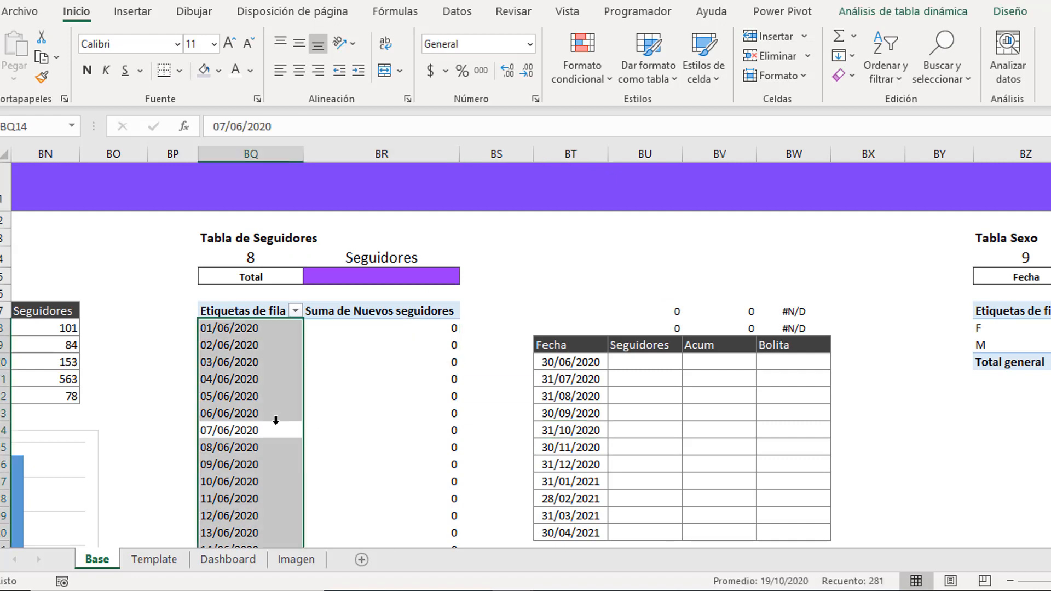
scroll(289, 454, down, 1)
drag(424, 454, 422, 413)
click(422, 413)
scroll(423, 419, down, 2)
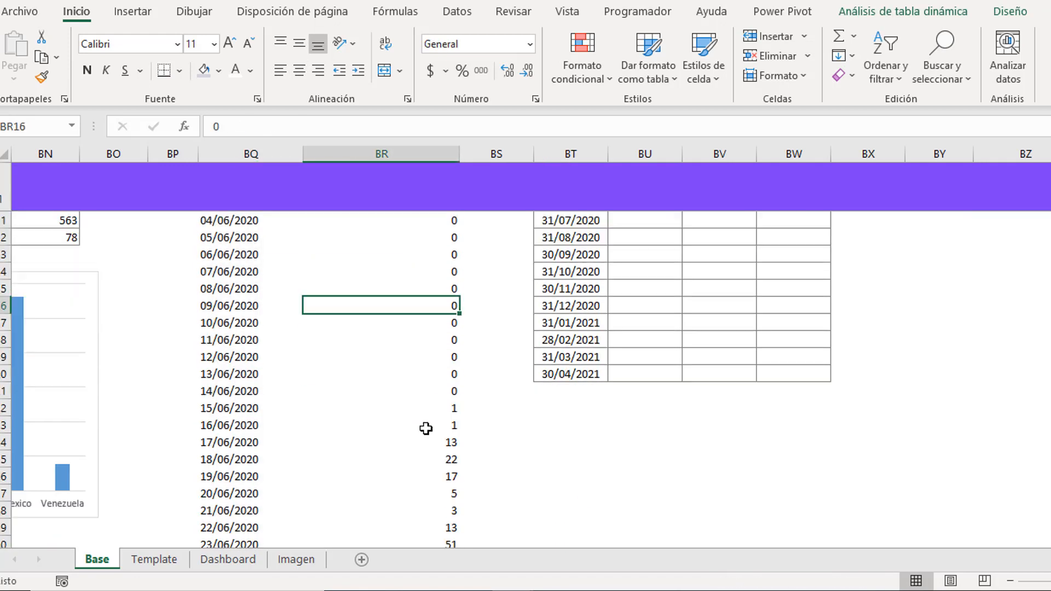
click(425, 425)
scroll(426, 427, down, 2)
scroll(427, 430, up, 5)
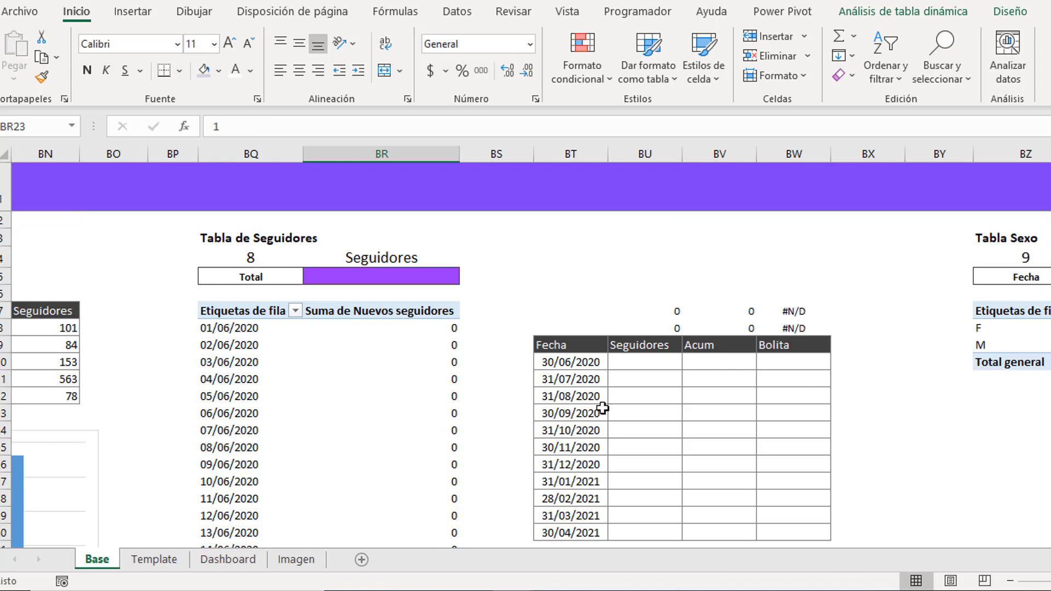
- Review the month-end dates in the Fecha column of the monthly followers table
click(645, 363)
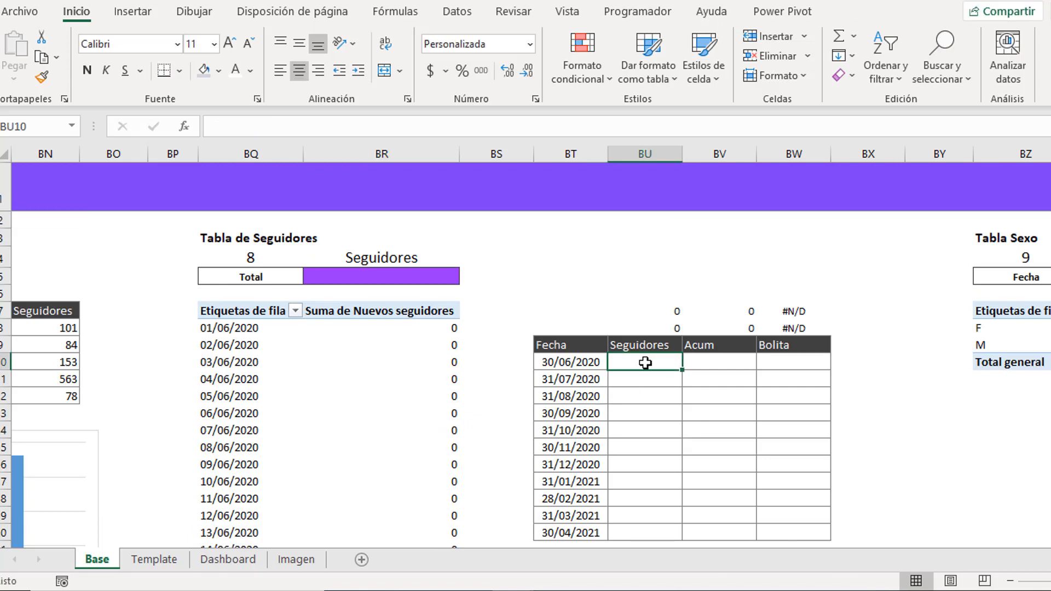
key(Left)
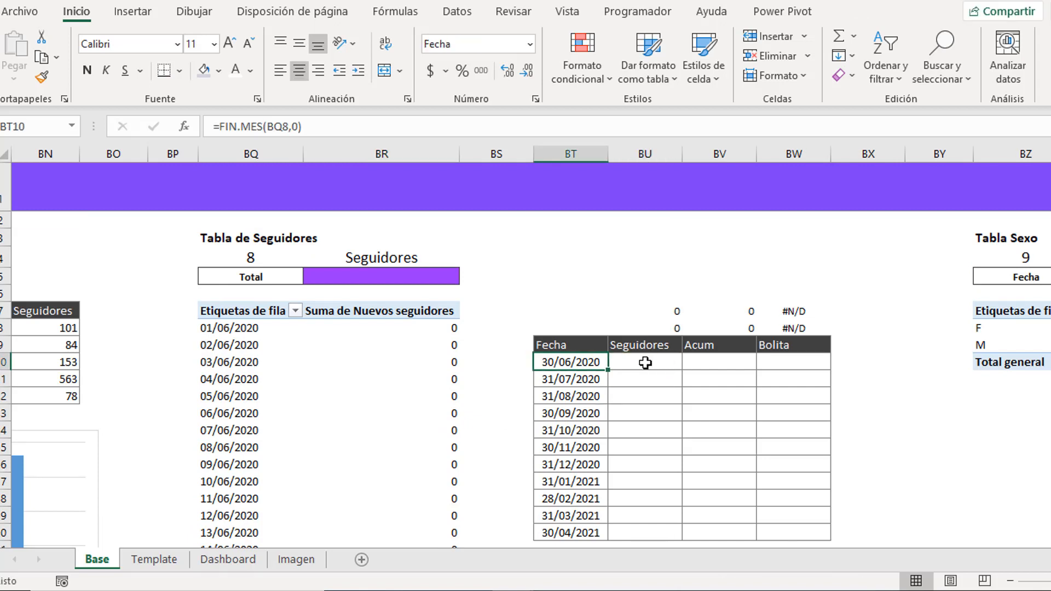
key(Down)
key(Down)
key(Down)
key(Down)
key(Down)
key(Down)
key(Down)
key(Down)
key(Down)
key(Down)
key(Down)
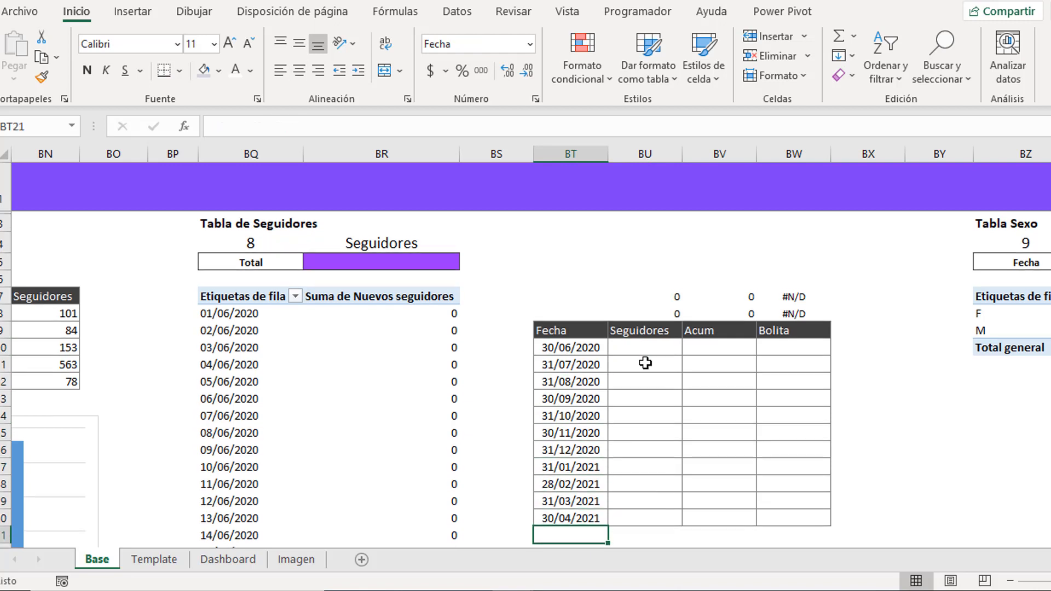
key(Up)
key(Up)
key(Up)
key(Up)
key(Up)
key(Up)
key(Up)
key(Up)
key(Up)
key(Up)
key(Up)
key(Up)
key(Up)
key(Up)
key(Up)
key(Up)
key(Up)
key(Up)
key(Up)
- Copy the two SUMAR.SI.CONJUNTO formulas from BU7:BU8 into the first two Seguidores rows, BU10:BU11
click(674, 311)
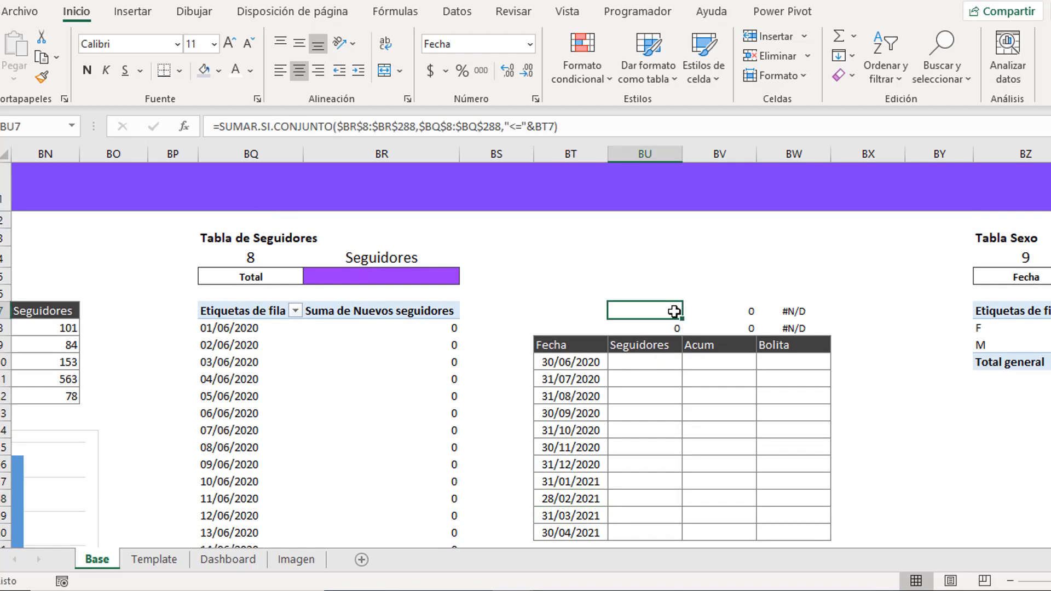
mouse_move(674, 311)
mouse_down()
mouse_move(711, 326)
mouse_move(774, 326)
mouse_move(674, 324)
mouse_up()
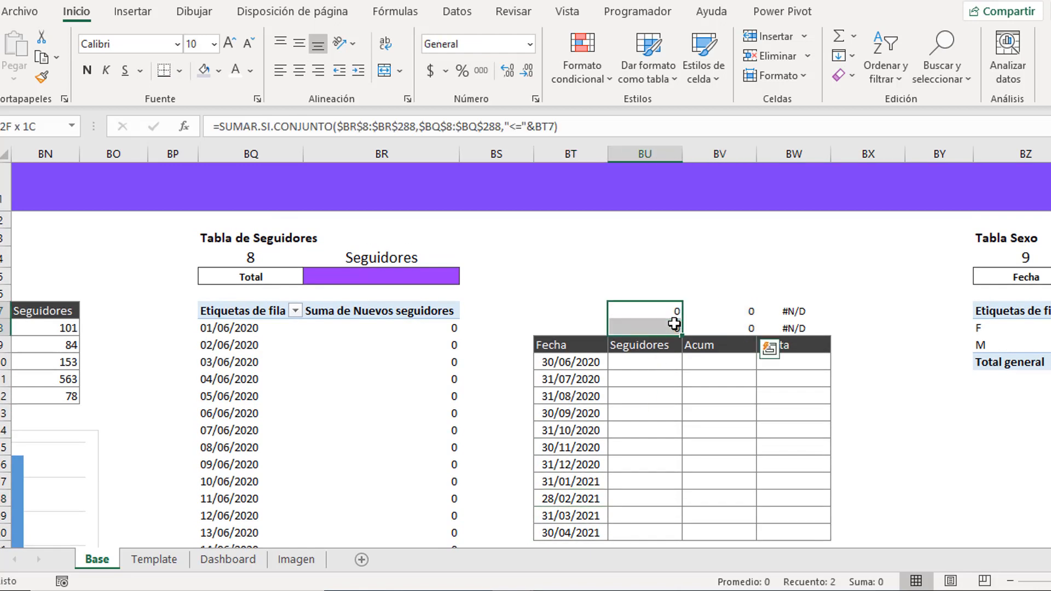
key(ctrl+c)
click(675, 362)
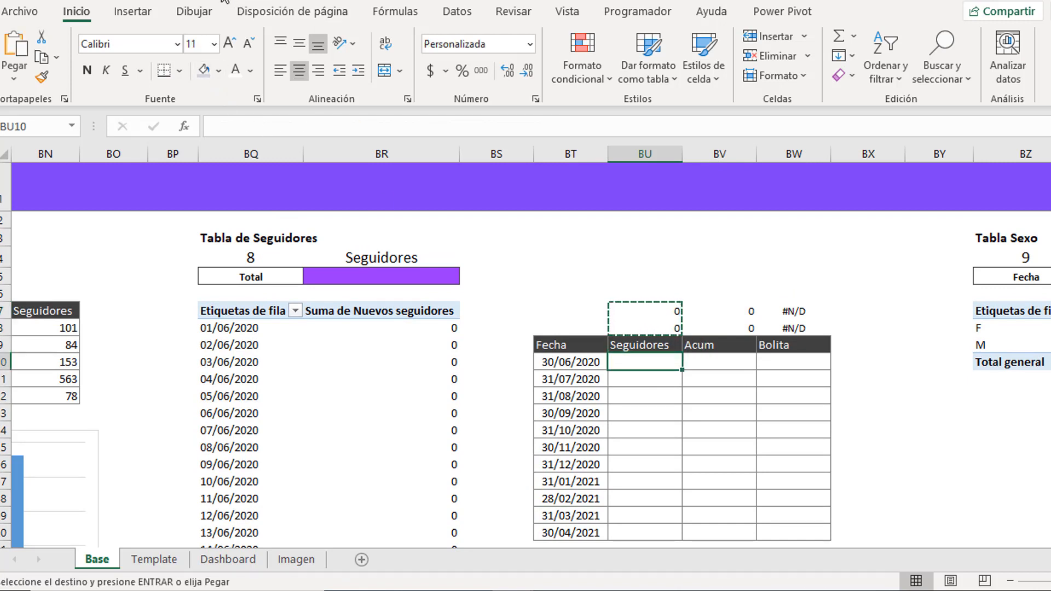
key(ctrl+v)
key(Down)
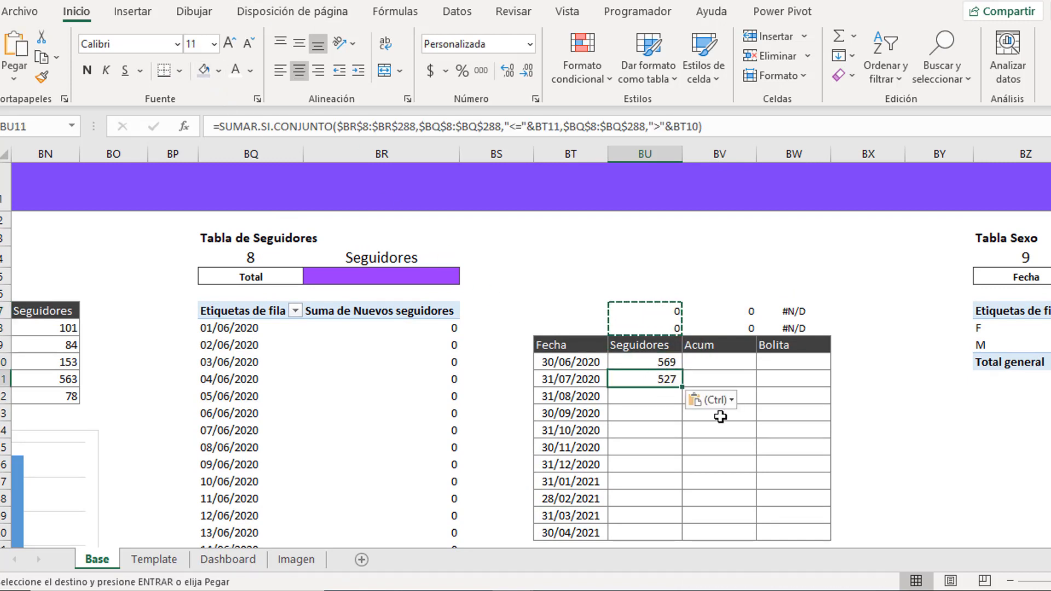
- Copy the date-range sum formula from BU11 down the Seguidores column to BU20
key(Escape)
key(ctrl+c)
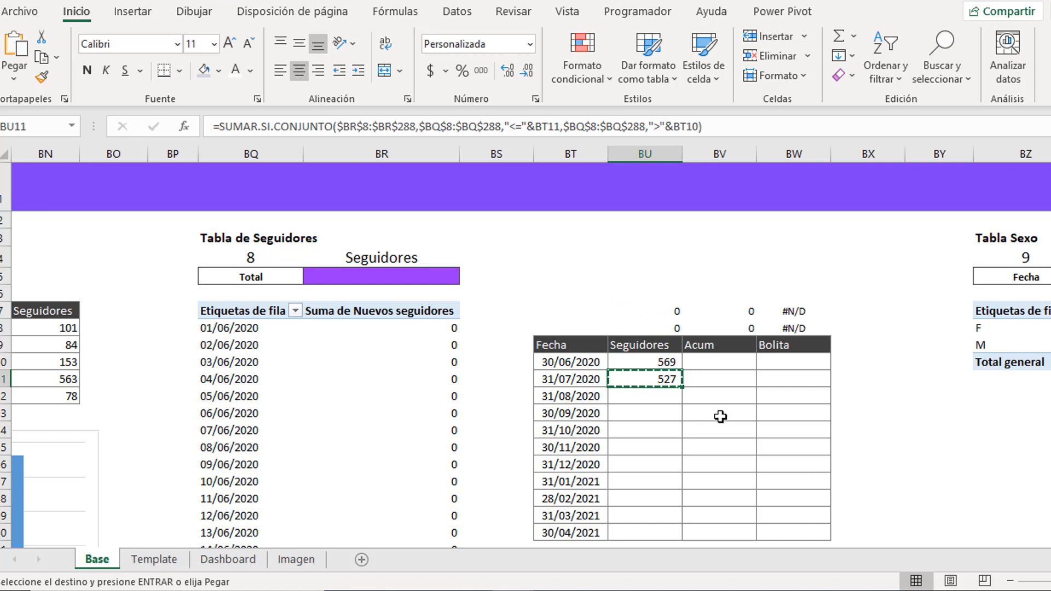
key(shift+Down)
key(shift+Down)
key(shift+Down)
key(shift+Down)
key(shift+Down)
key(shift+Down)
key(shift+Down)
key(shift+Down)
key(shift+Down)
key(shift+Down)
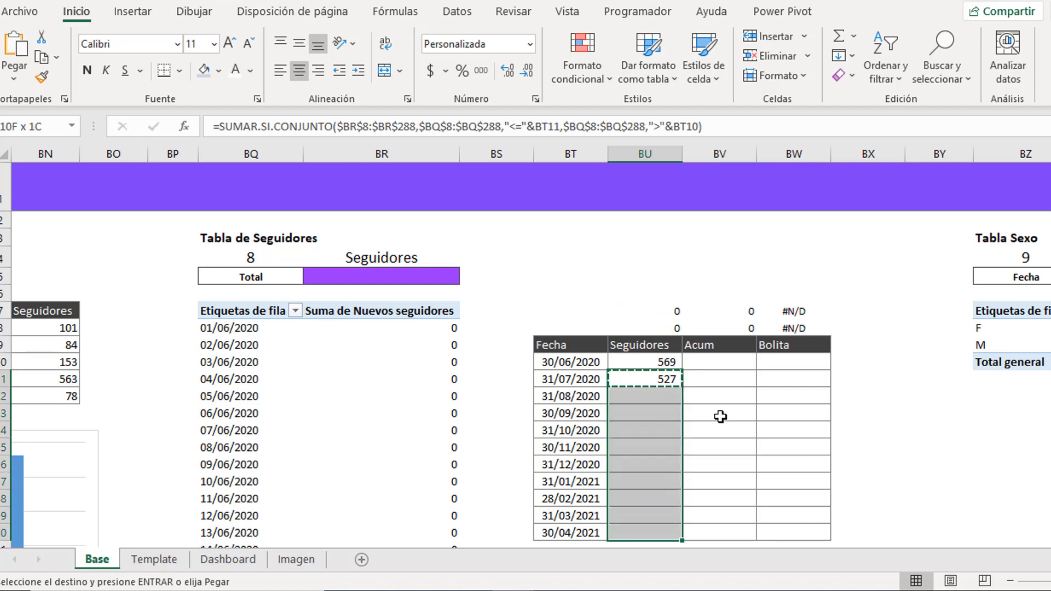
key(shift+Up)
key(Return)
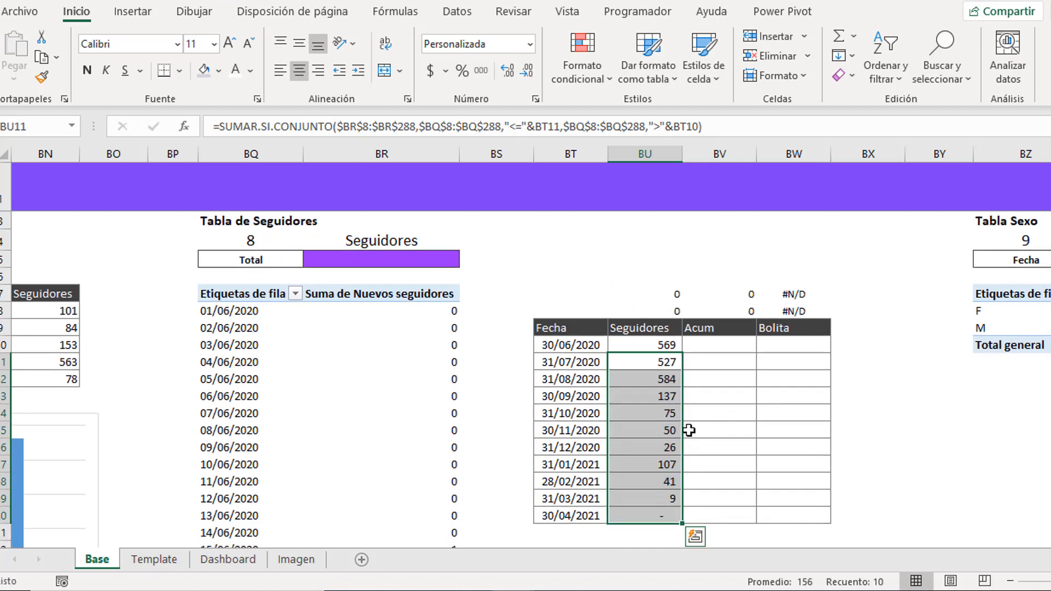
- Inspect the SUMAR.SI.CONJUNTO formulas in several rows of the Seguidores column without changing them
click(662, 426)
double_click(662, 425)
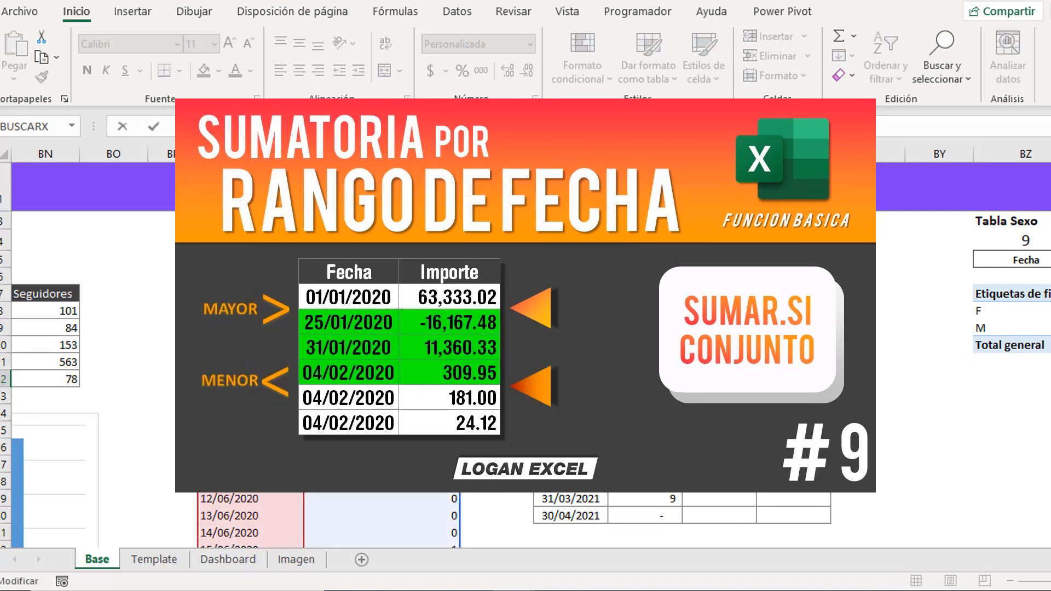
key(Escape)
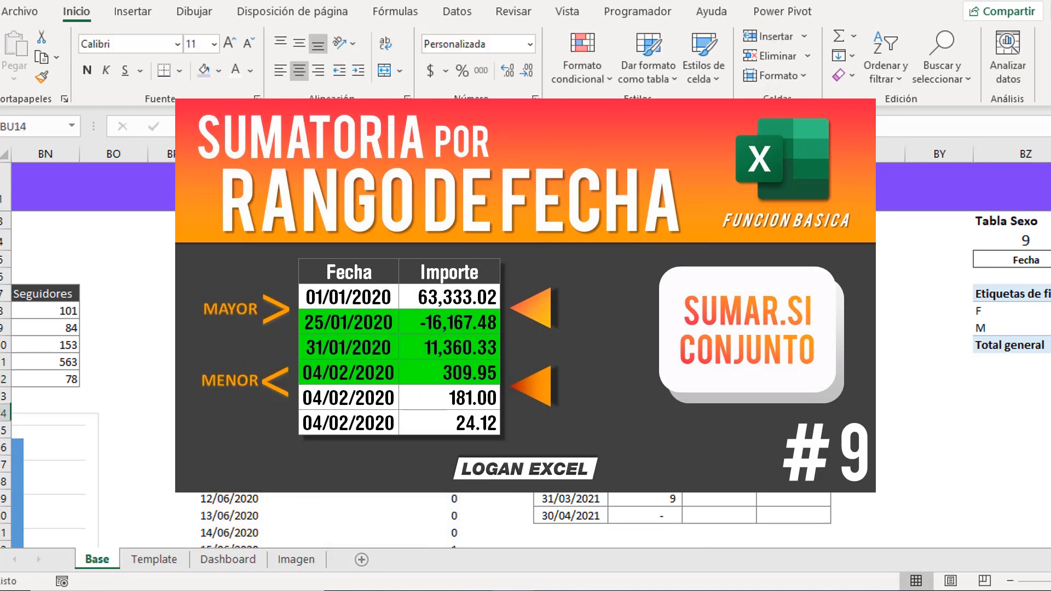
double_click(662, 447)
double_click(674, 504)
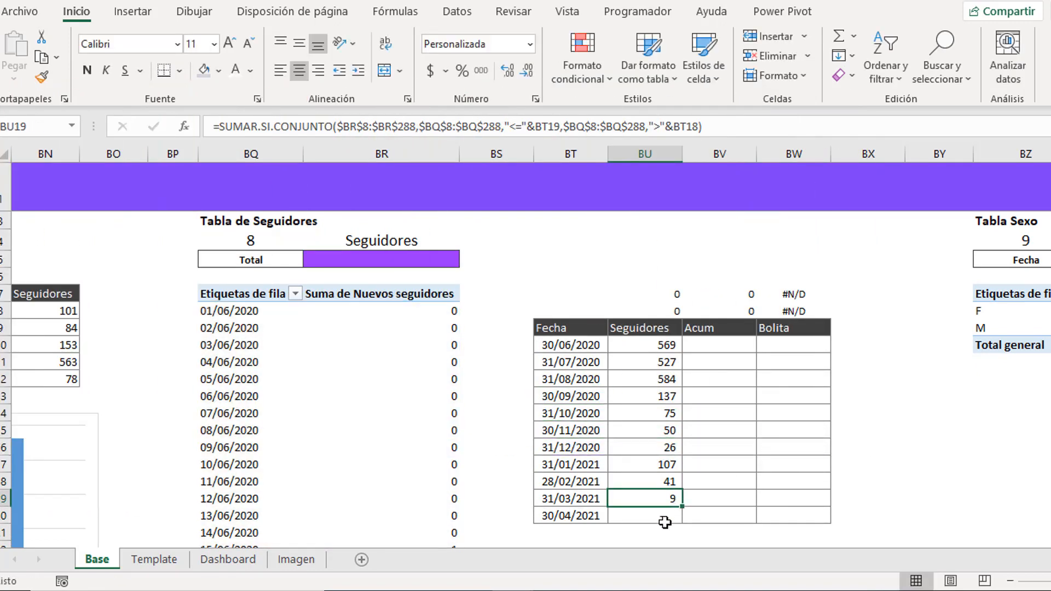
click(664, 531)
- Copy the two accumulation formulas from BV7:BV8 into BV10:BV11 of the Acum column and check the second one
drag(740, 294, 744, 309)
key(ctrl+c)
click(735, 349)
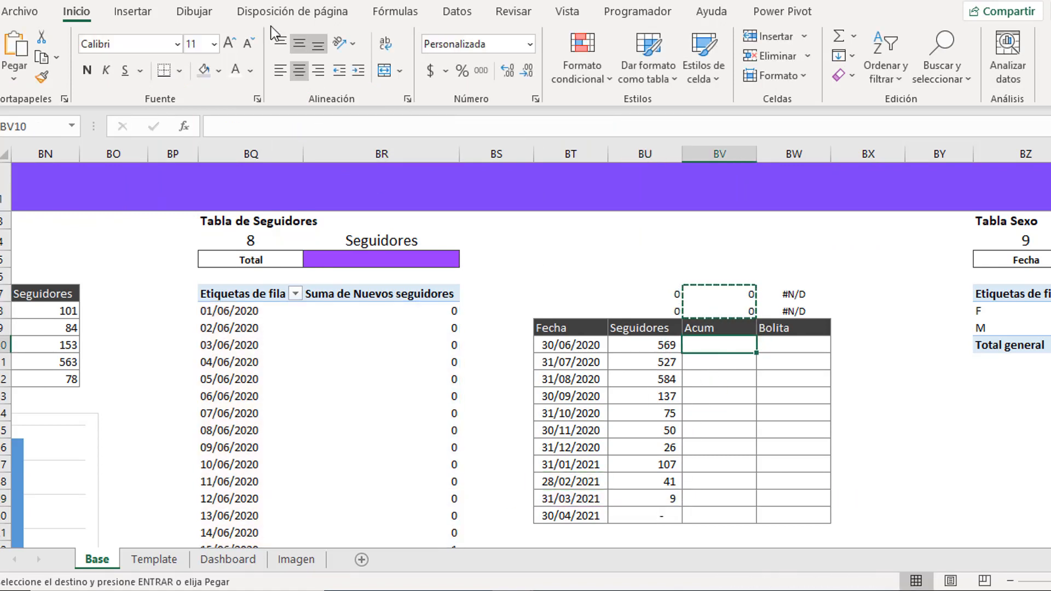
key(ctrl+v)
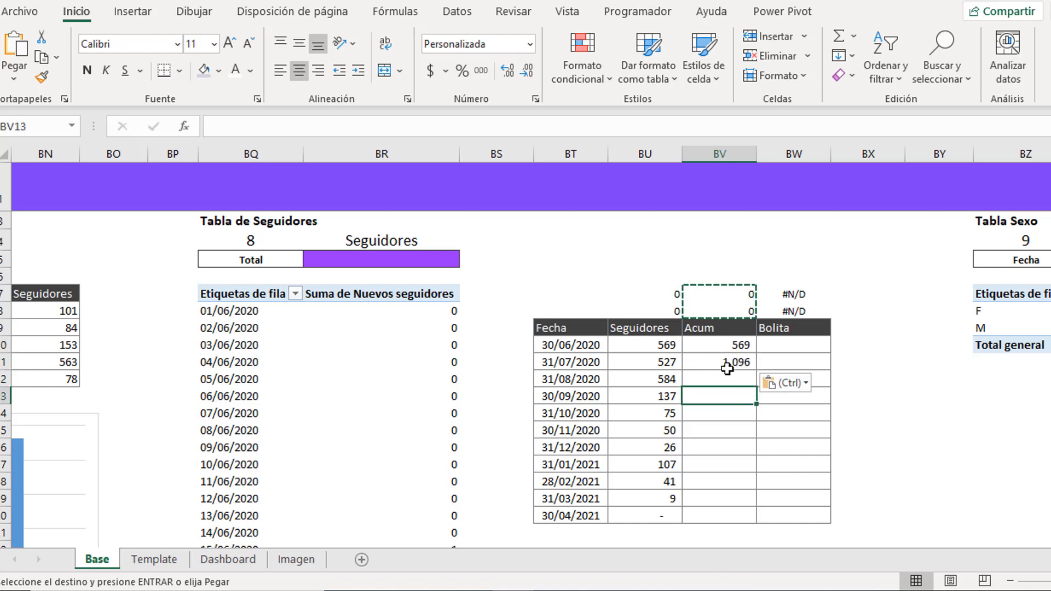
double_click(734, 361)
key(Escape)
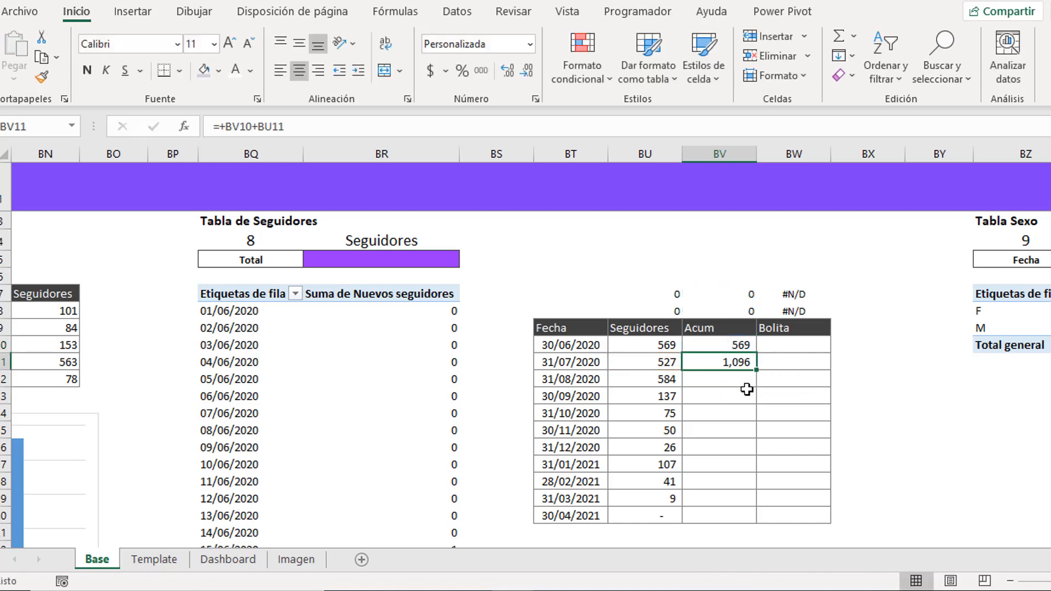
- Copy the accumulation formula from BV11 down the Acum column to BV20 and check the copied cells
key(ctrl+c)
key(shift+Down)
key(shift+Down)
key(shift+Down)
key(shift+Down)
key(shift+Down)
key(shift+Down)
key(shift+Down)
key(shift+Down)
key(shift+Down)
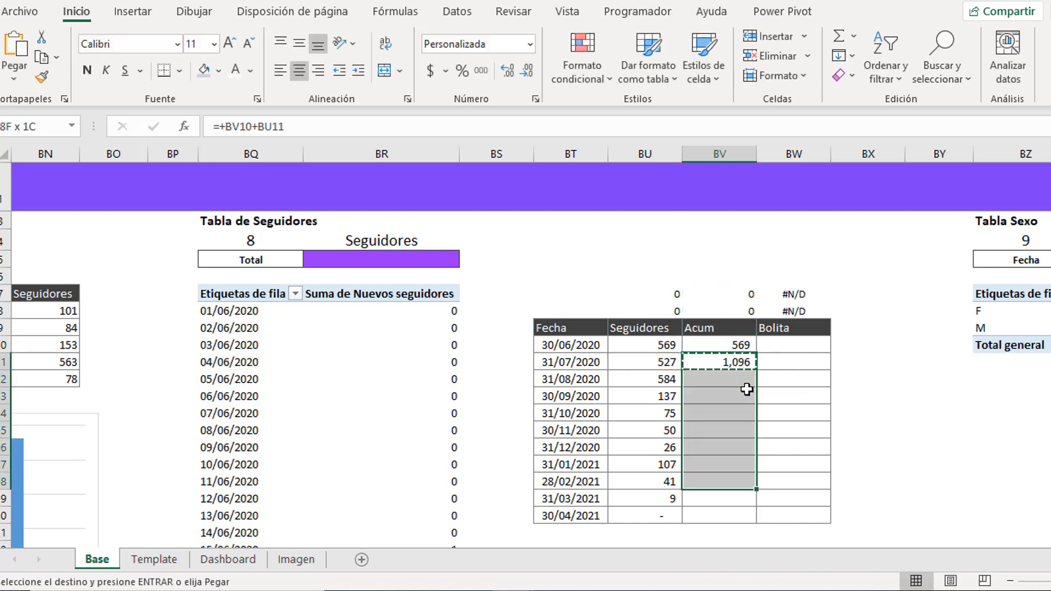
key(Return)
click(734, 362)
scroll(718, 380, down, 2)
scroll(716, 380, up, 1)
click(703, 371)
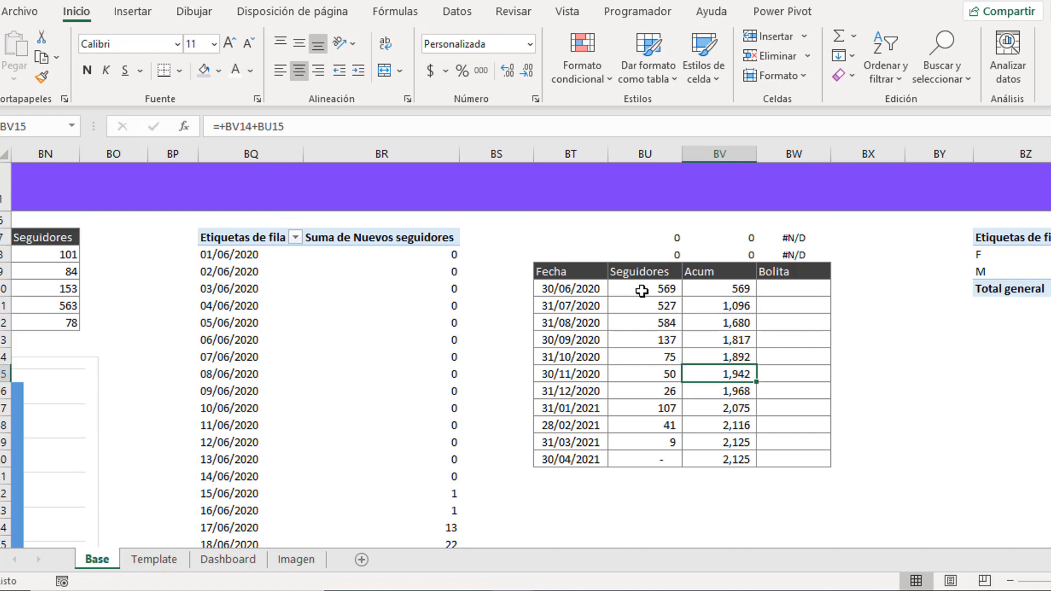
- Review the Seguidores and Acum formulas and the empty Bolita column of the monthly followers table
drag(642, 291, 699, 519)
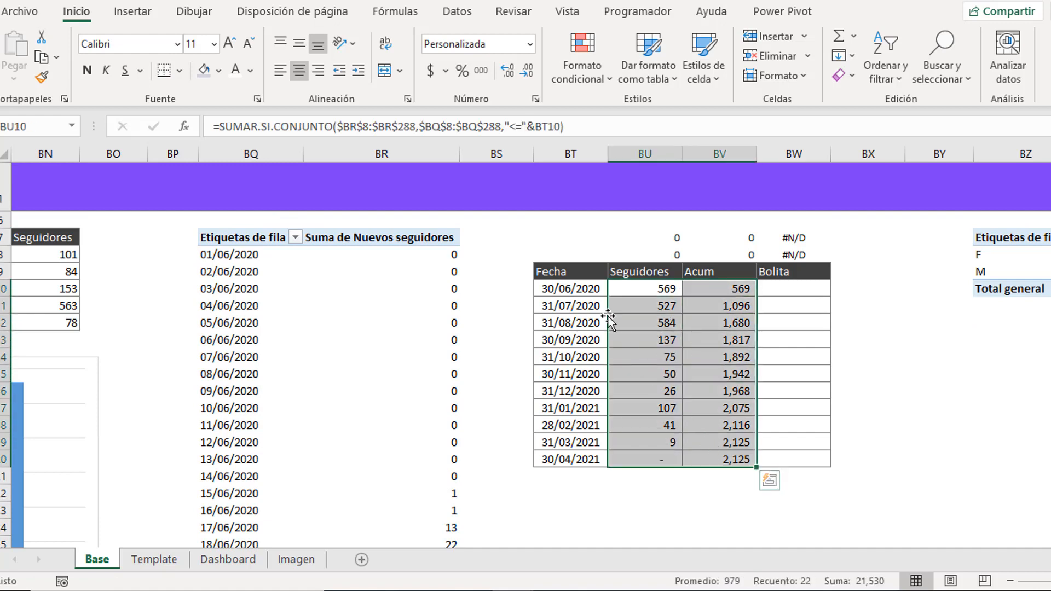
click(591, 289)
click(646, 305)
scroll(668, 361, up, 1)
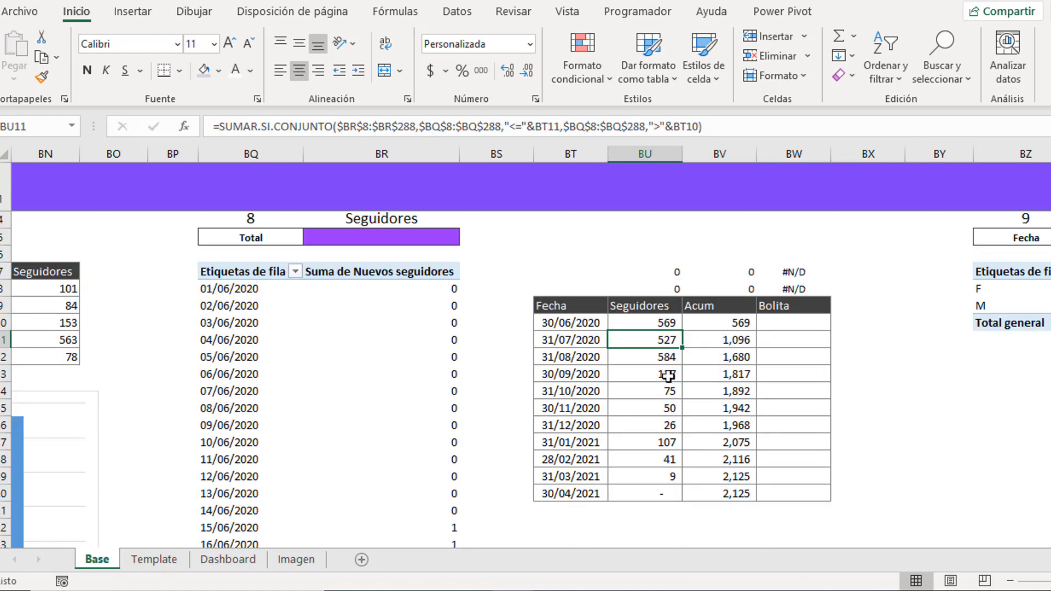
scroll(668, 375, down, 2)
click(702, 336)
click(808, 253)
scroll(739, 317, up, 3)
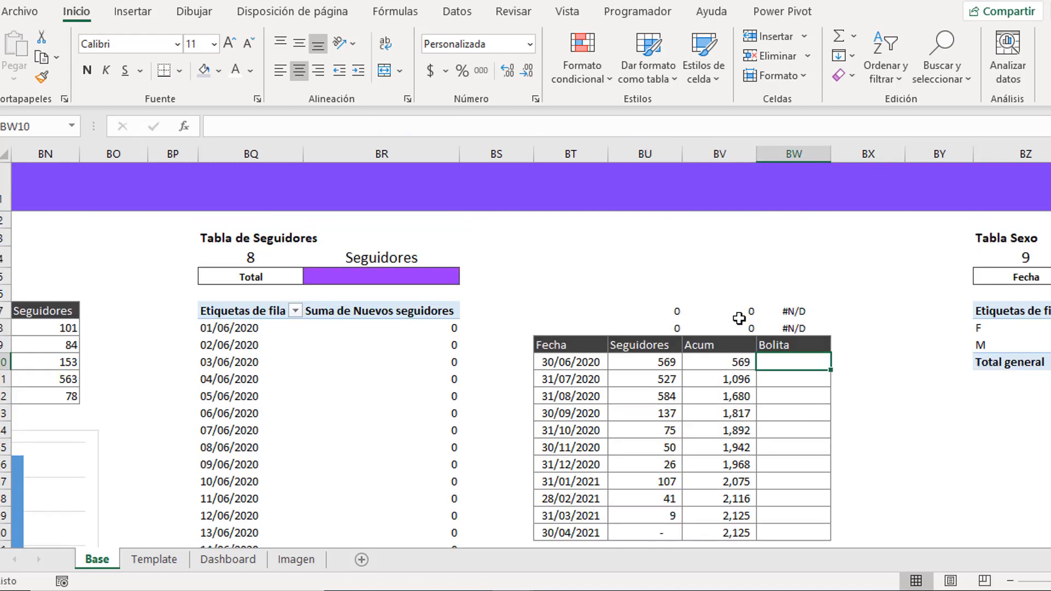
scroll(736, 371, down, 1)
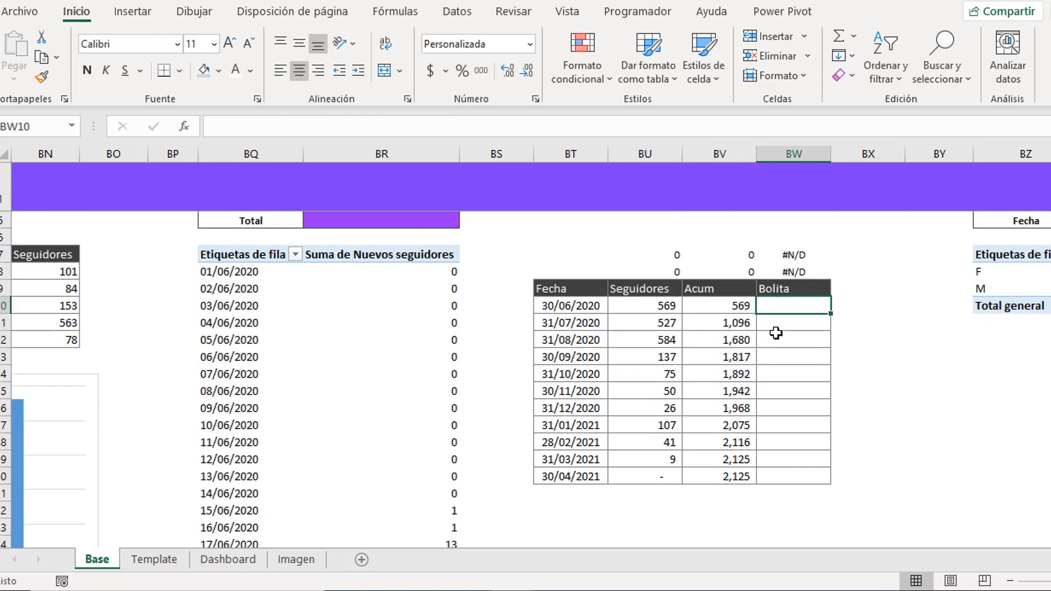
drag(776, 333, 792, 458)
click(791, 347)
click(688, 341)
click(657, 309)
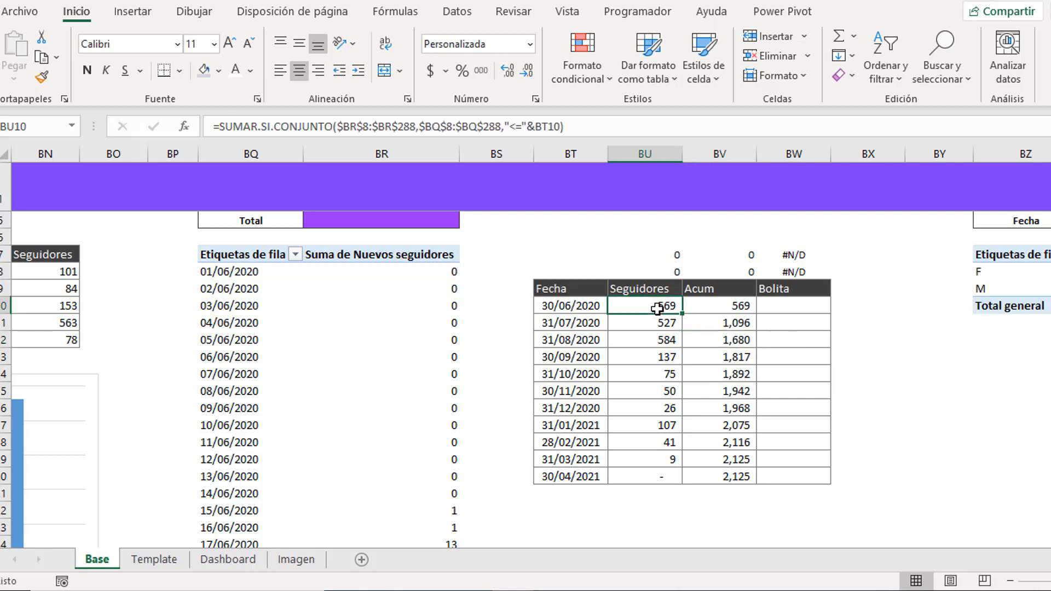
- Insert a line chart from the Fecha, Seguidores and Acum columns, BT9:BV20
drag(603, 285, 701, 470)
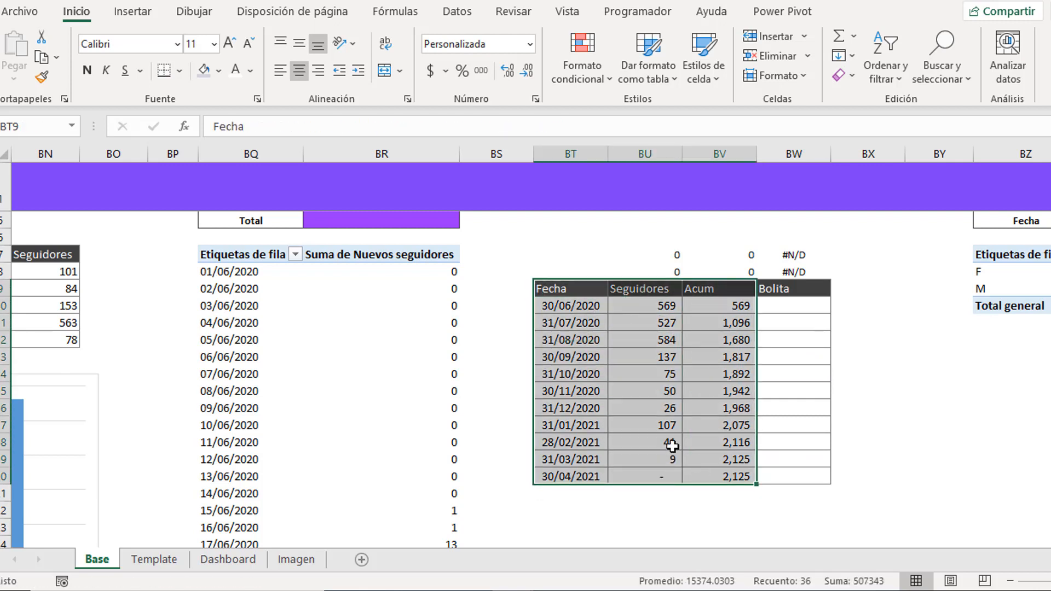
click(137, 11)
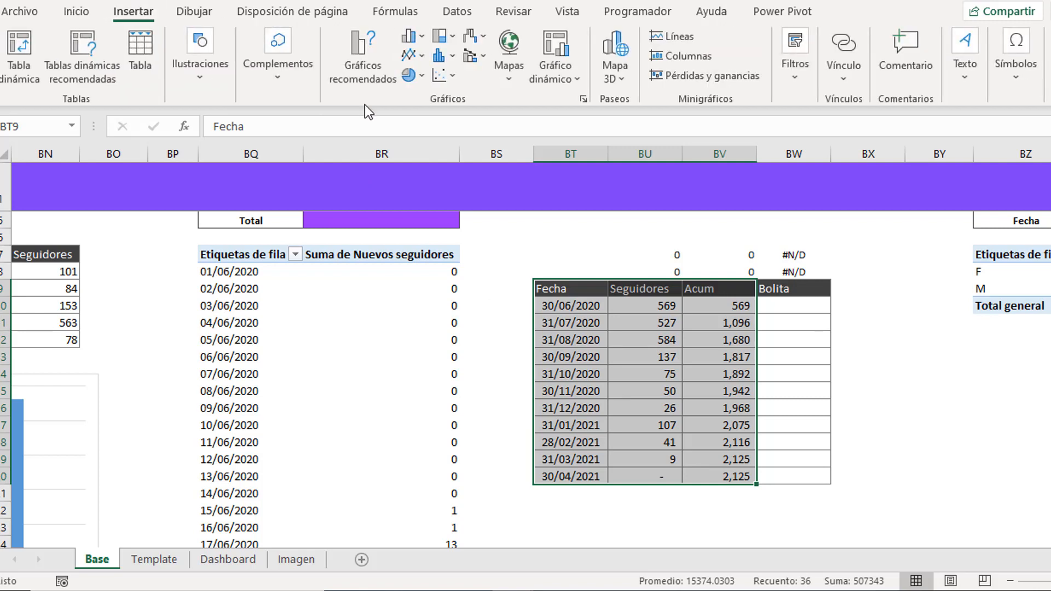
click(391, 76)
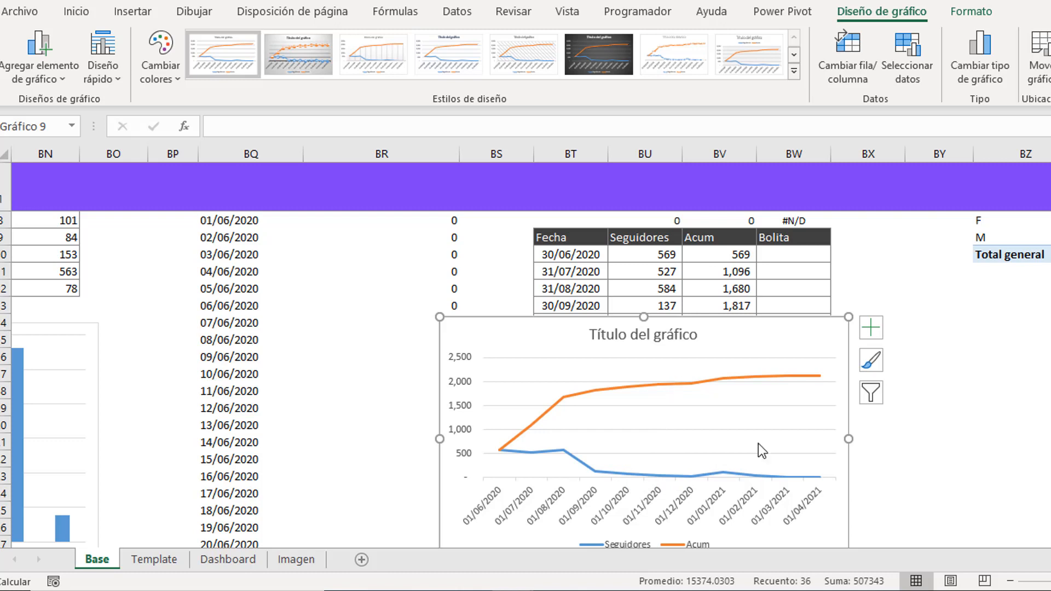
- Filter the Seguidores series out of the new line chart, leaving only the Acum series plotted
click(744, 378)
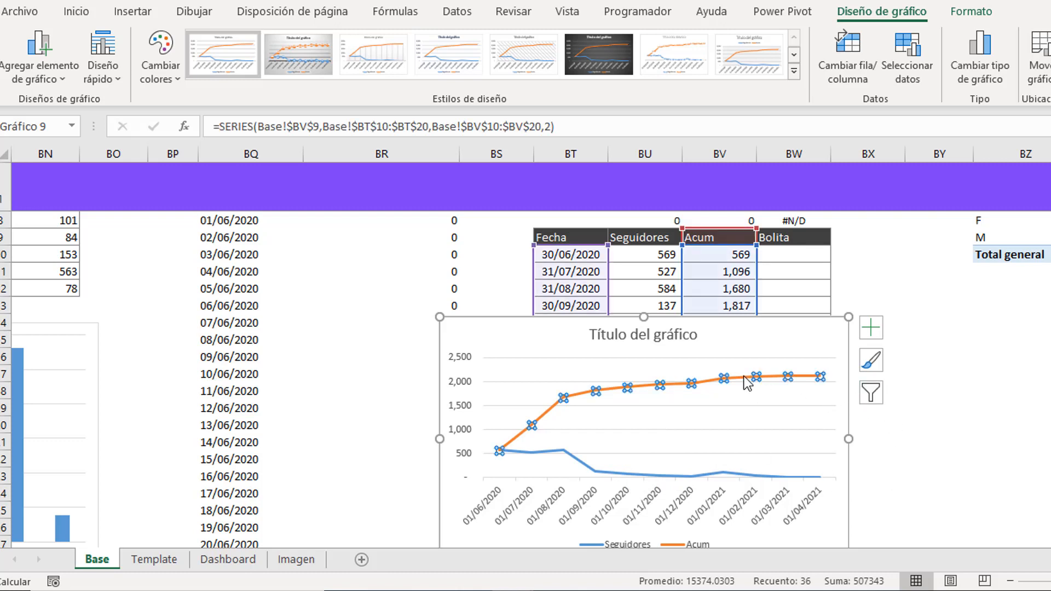
click(872, 394)
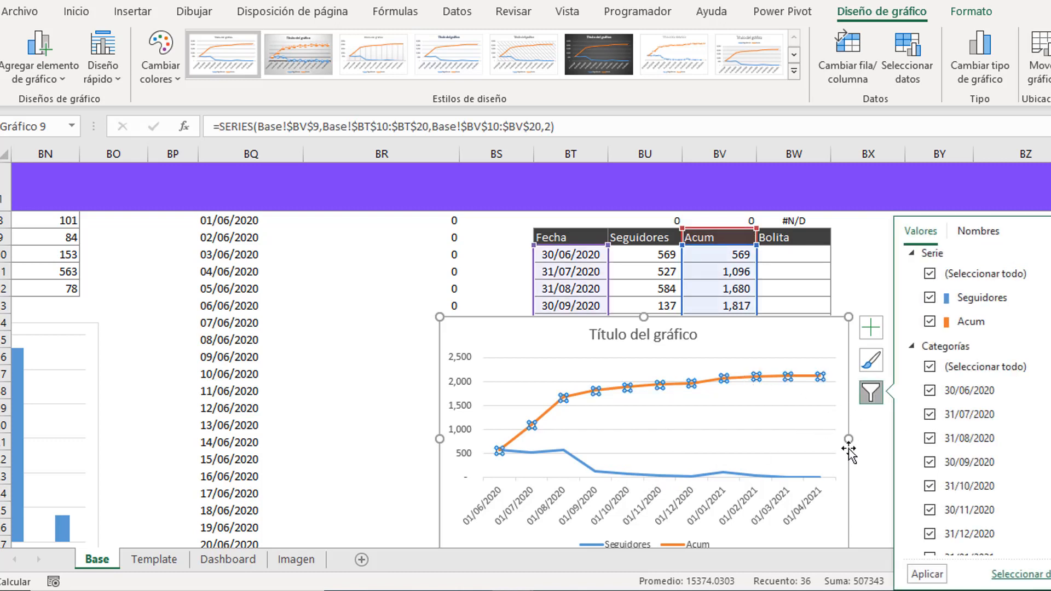
click(930, 299)
click(918, 579)
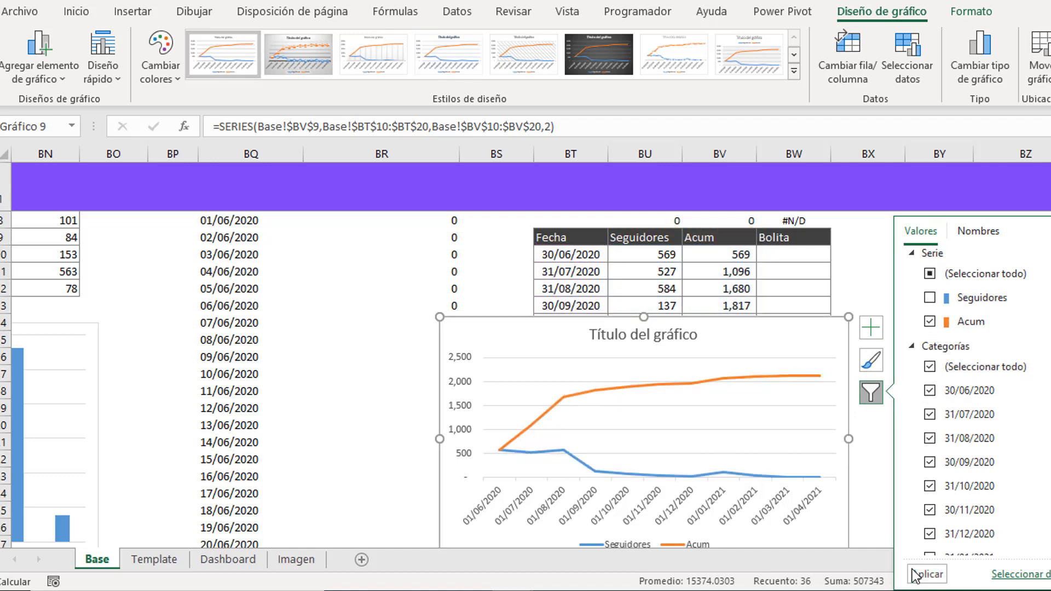
click(879, 236)
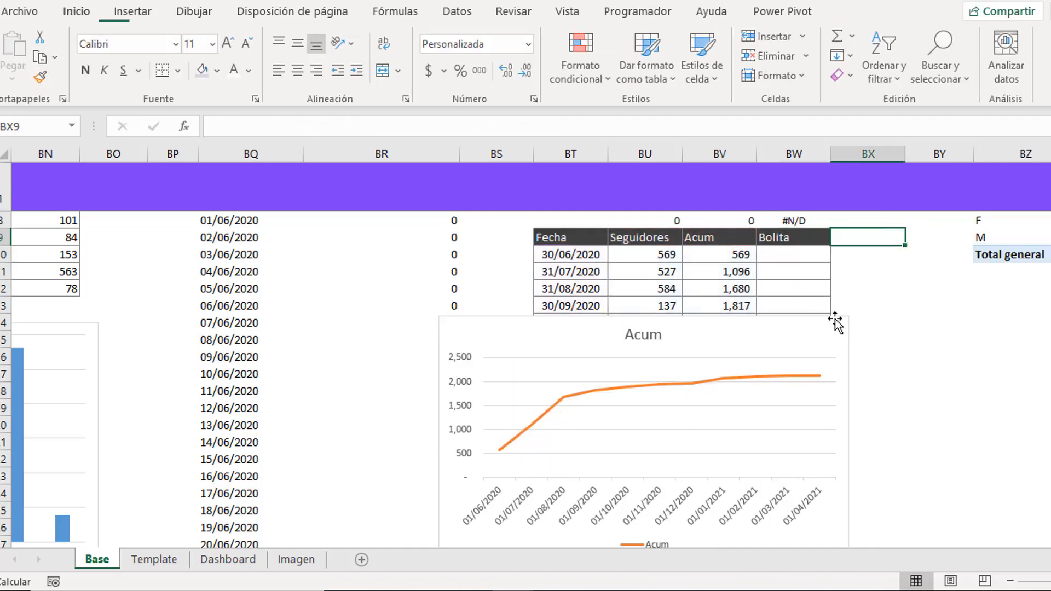
- Move the Acum line chart below the monthly followers table and make it smaller
drag(772, 332, 819, 390)
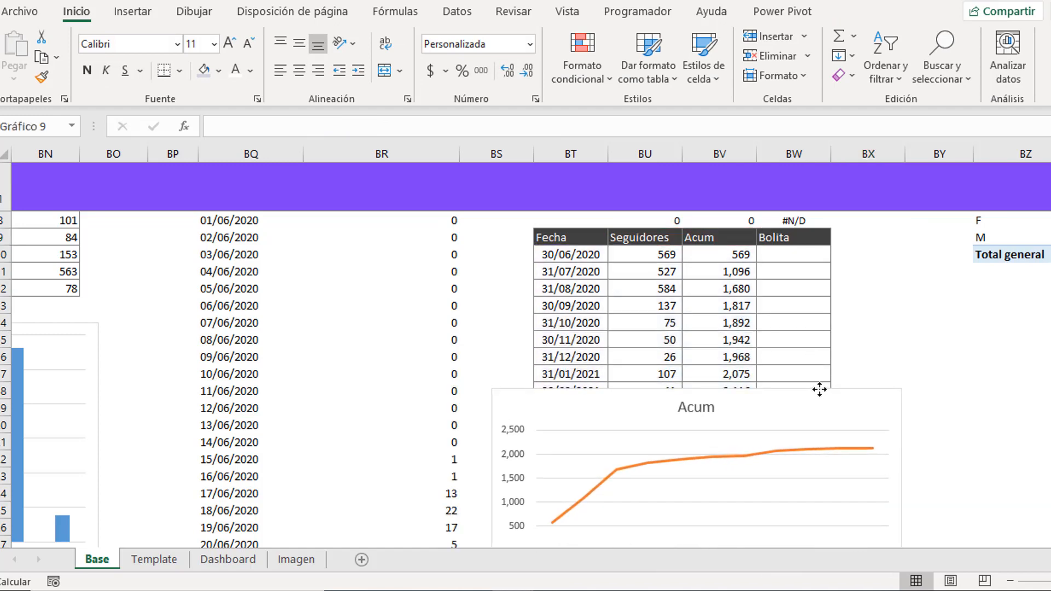
scroll(819, 394, down, 3)
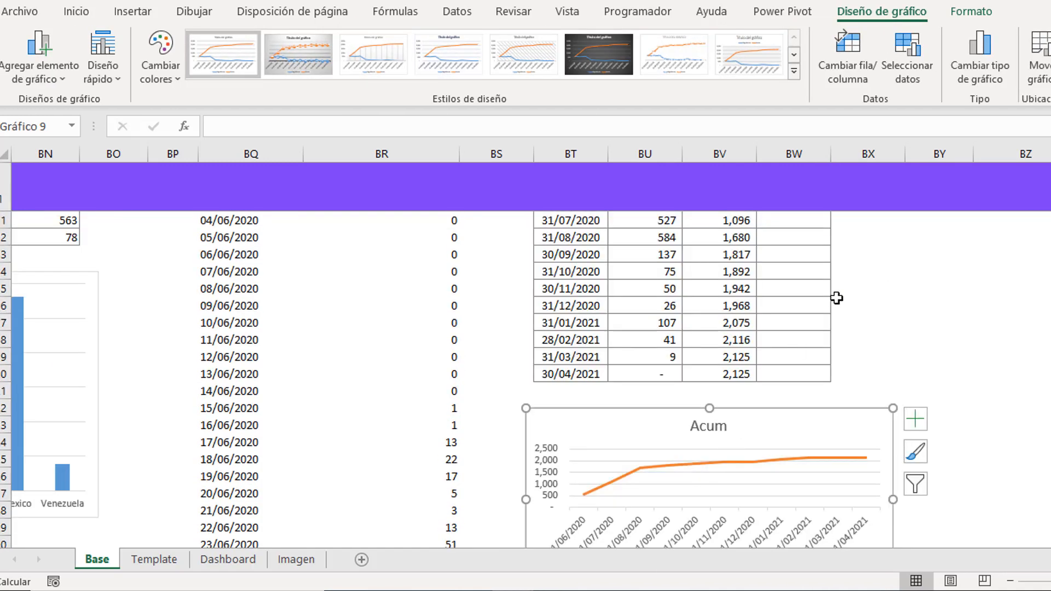
click(837, 298)
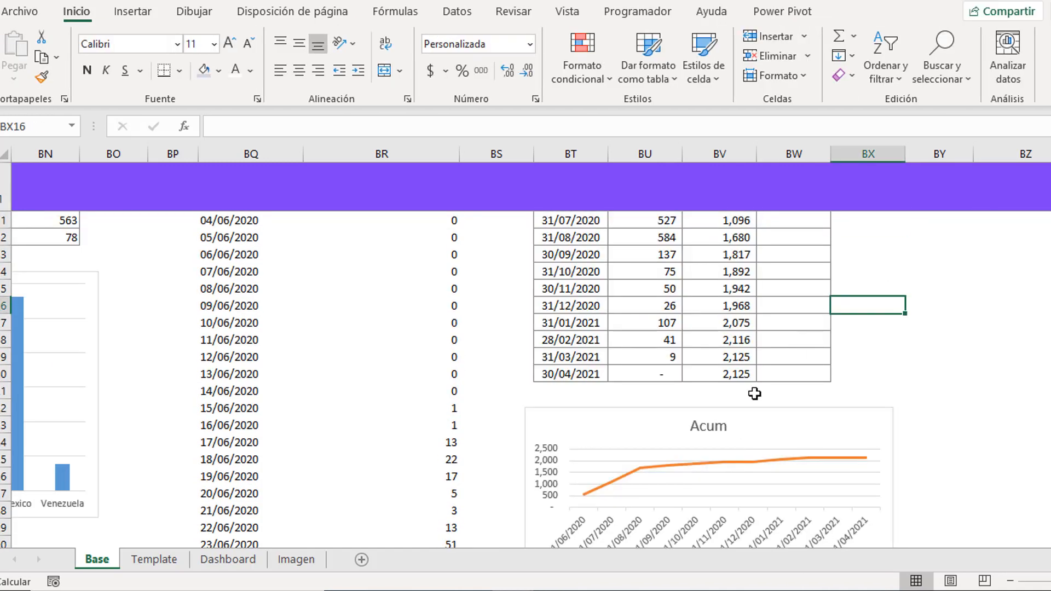
- Examine the Bolita column alongside the monthly followers table and the Acum line chart
scroll(755, 394, up, 2)
click(783, 359)
click(784, 304)
click(771, 394)
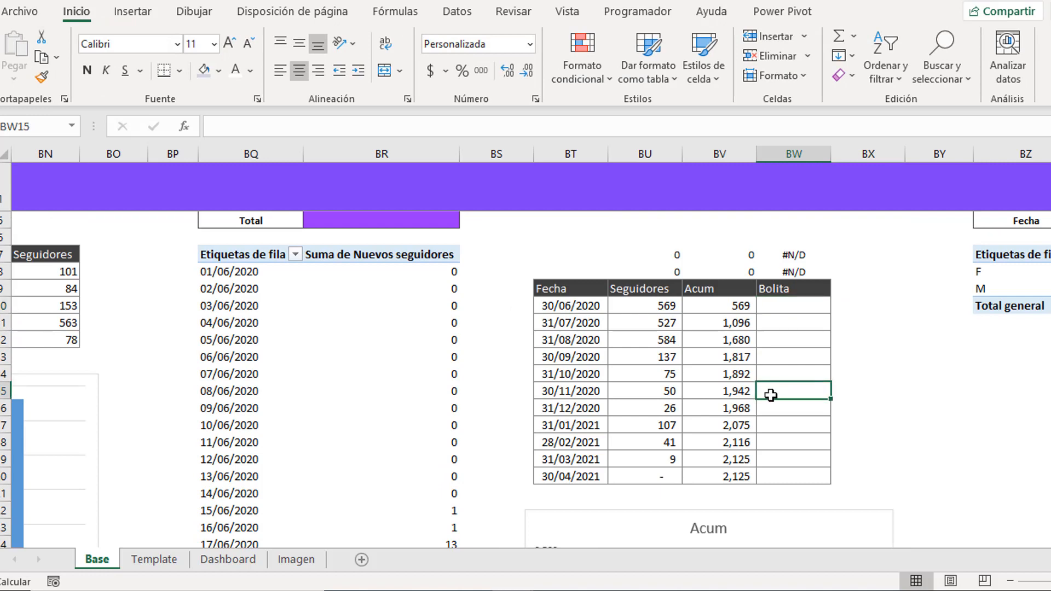
scroll(771, 358, down, 1)
click(778, 289)
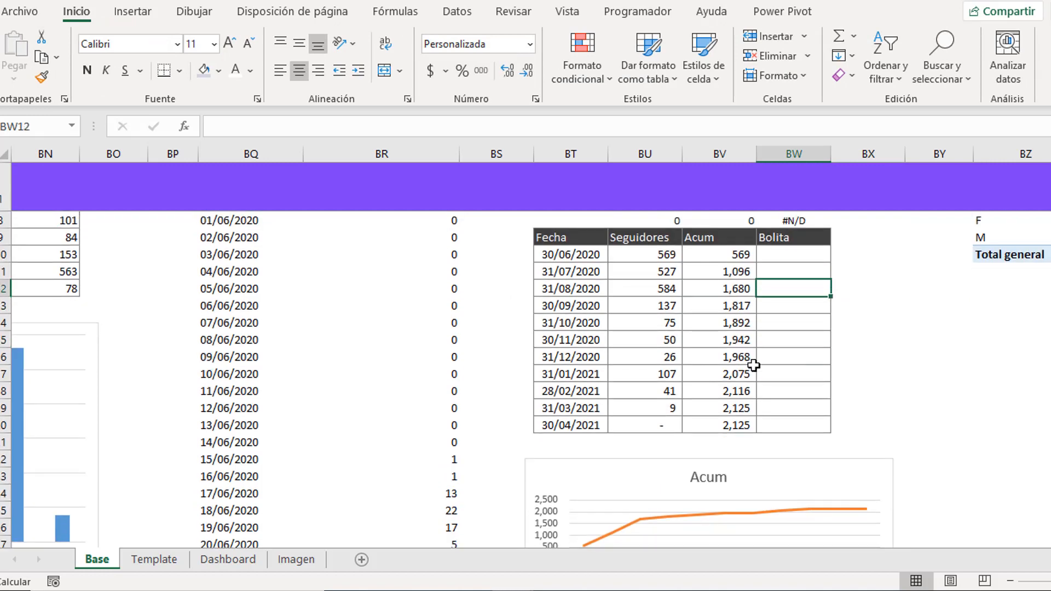
scroll(755, 373, down, 2)
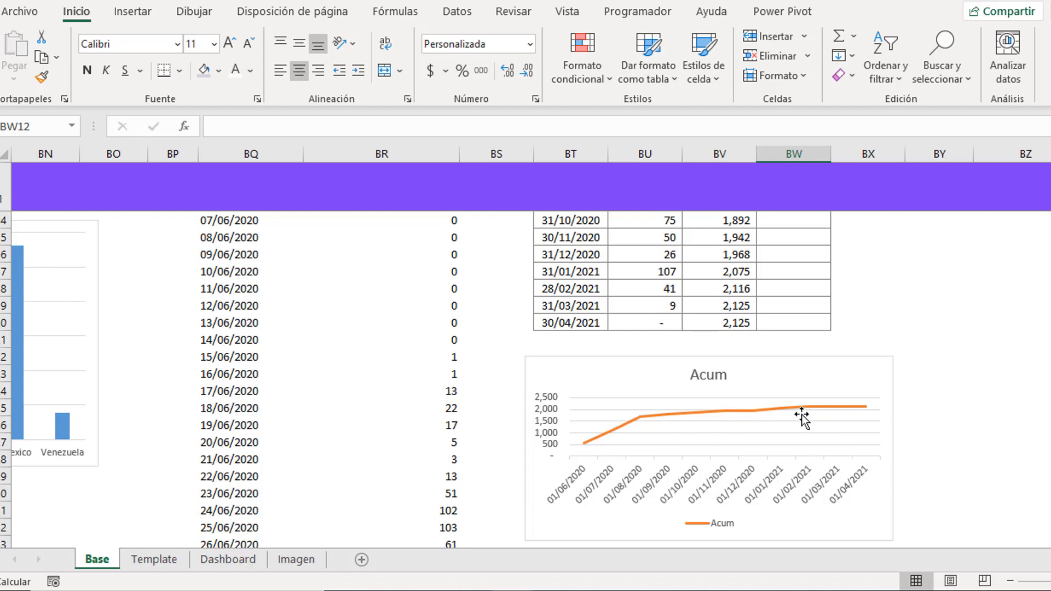
scroll(575, 352, up, 4)
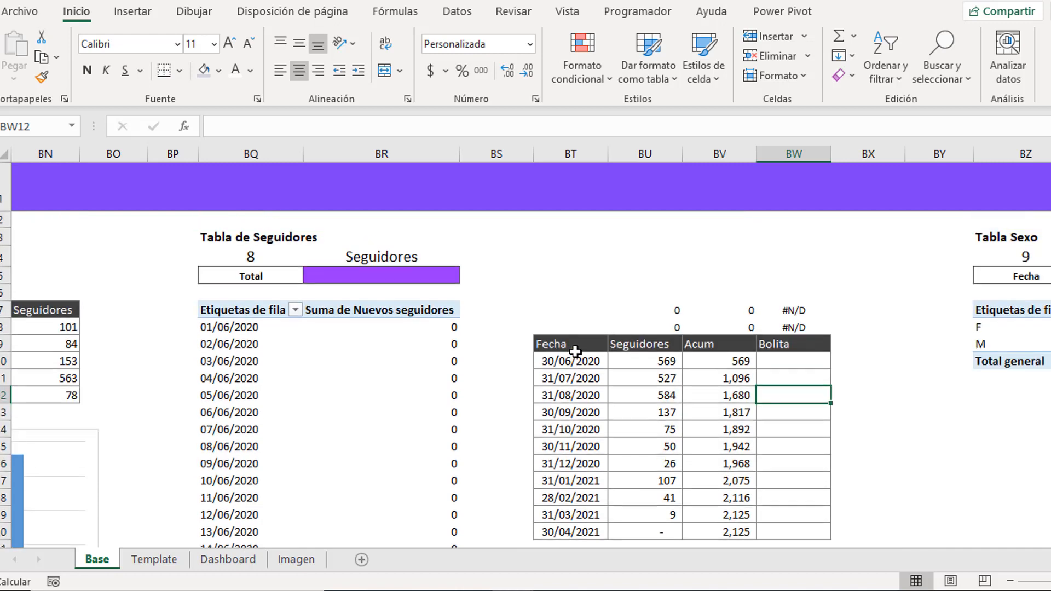
scroll(583, 364, down, 3)
key(Up)
key(Up)
key(Up)
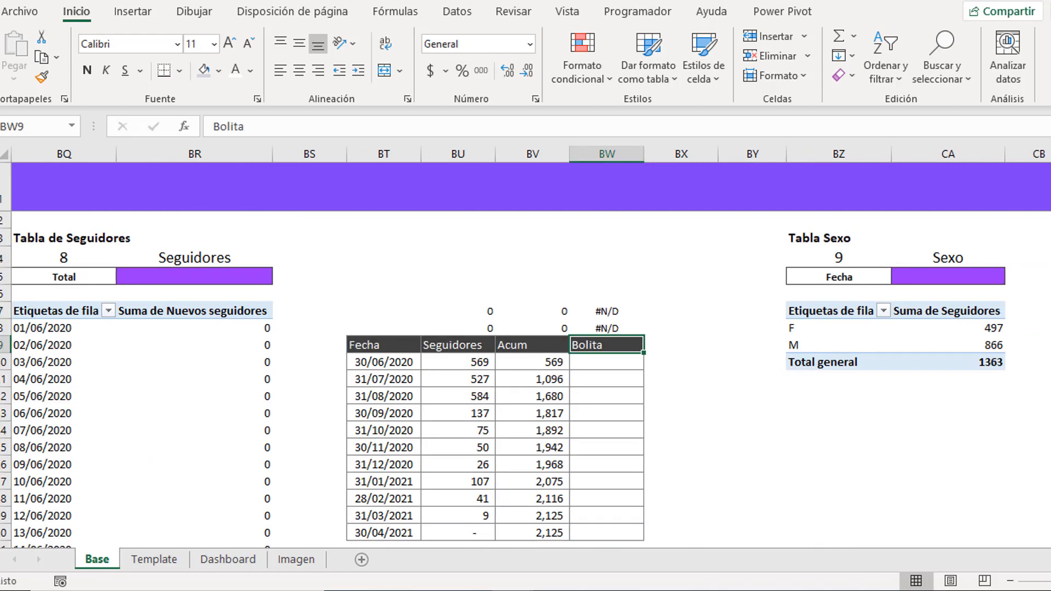
- Link the F row's Seguidores cell CD8 to the F value of the Tabla Sexo pivot table in CA8
scroll(591, 378, right, 6)
scroll(599, 384, right, 4)
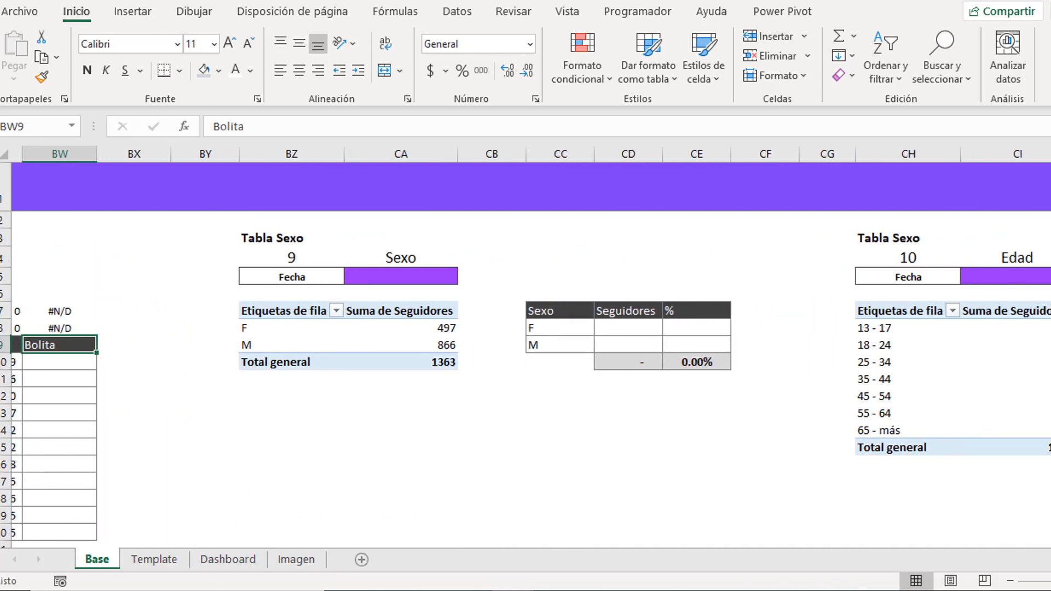
click(493, 401)
click(417, 357)
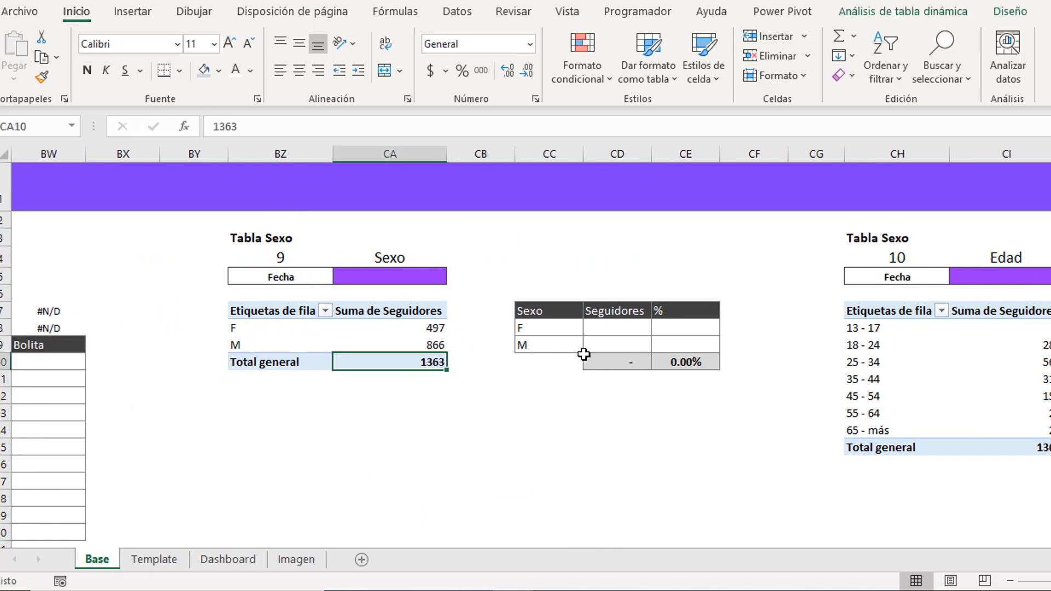
click(630, 328)
click(609, 379)
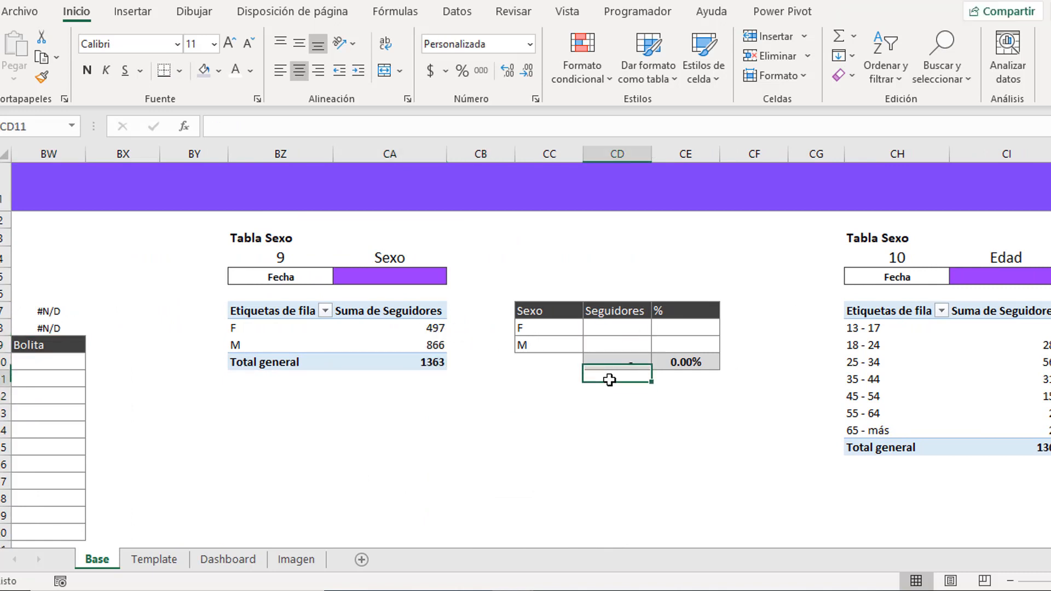
click(616, 326)
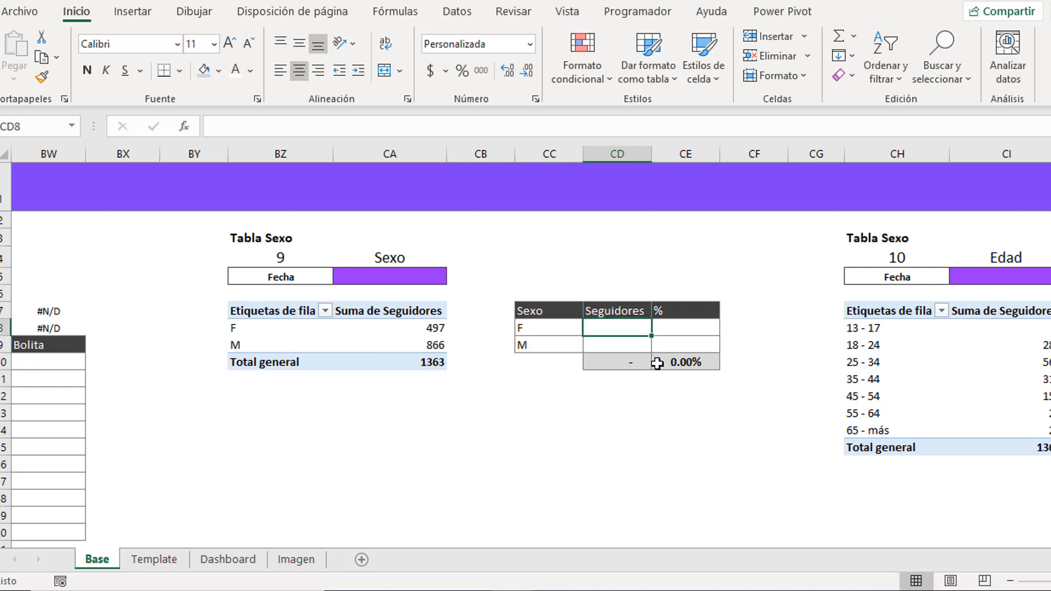
text(+)
key(Left)
key(Left)
key(Left)
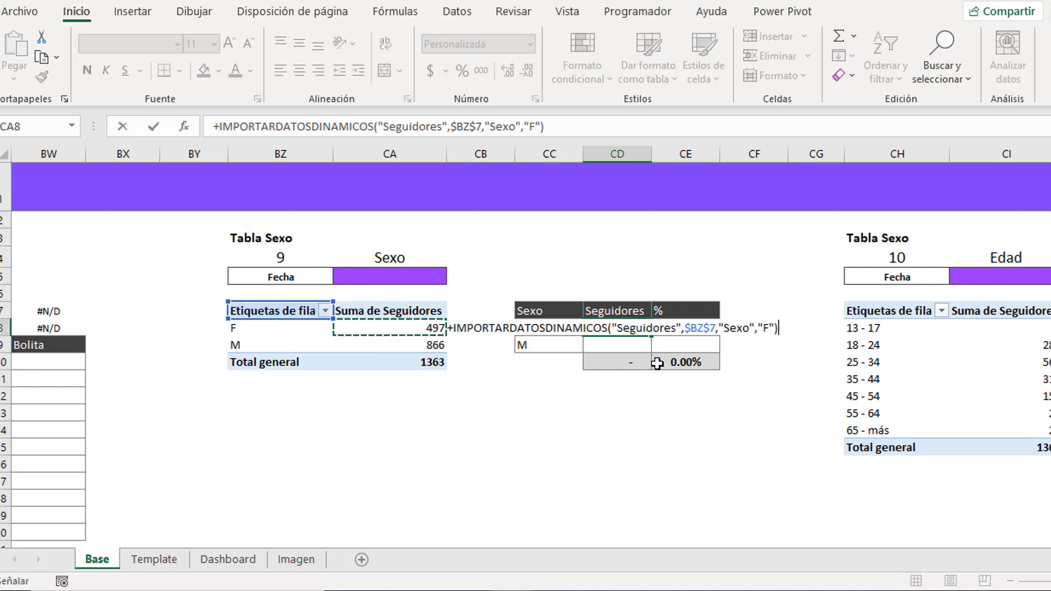
key(Return)
- Link the M row's Seguidores cell CD9 to the M value of the Tabla Sexo pivot table
text(+)
key(Left)
key(Left)
key(Left)
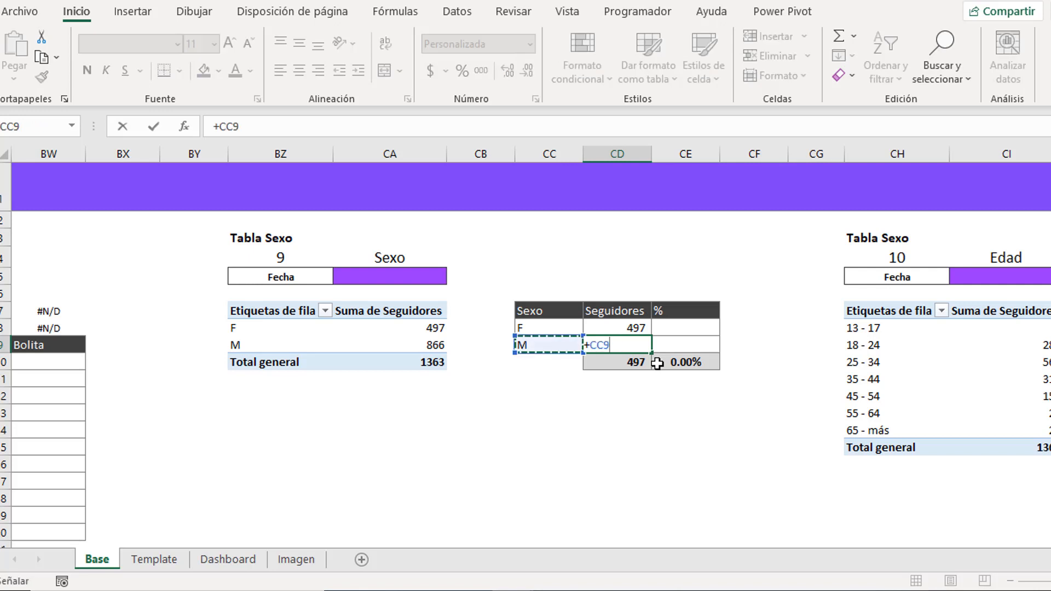
key(Return)
key(Up)
key(Up)
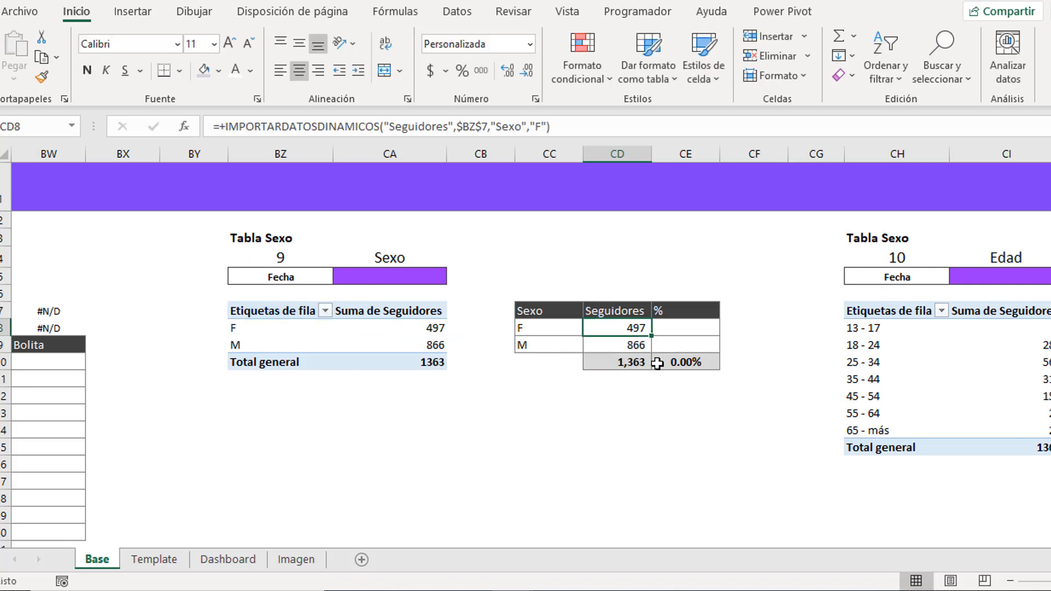
- Calculate the F percentage in CE8 as CD8/CD10 with the total fixed, and copy the formula to the M row
key(Right)
text(+)
key(Left)
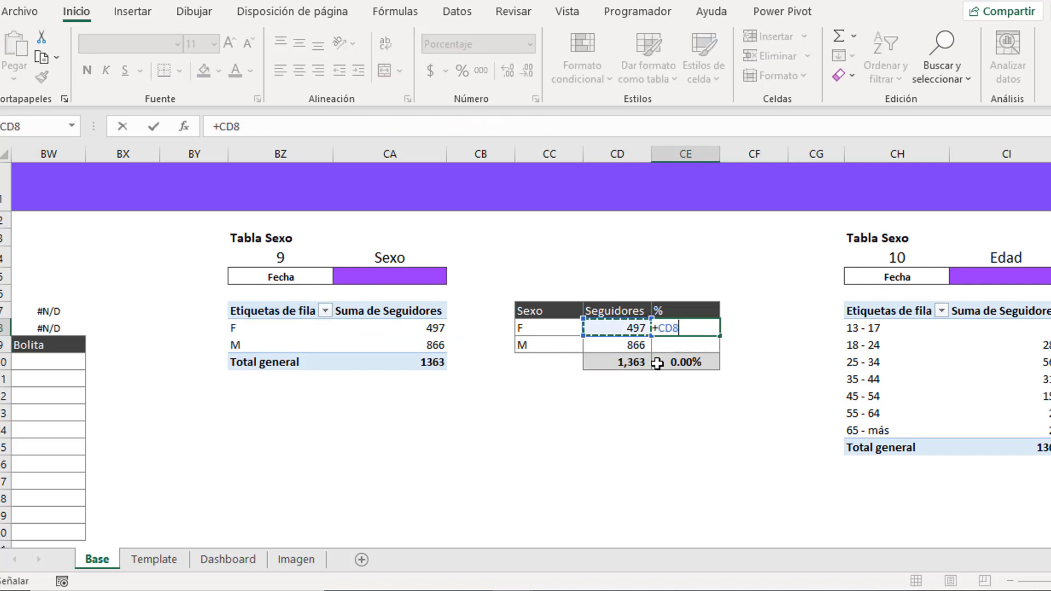
text(/)
click(635, 365)
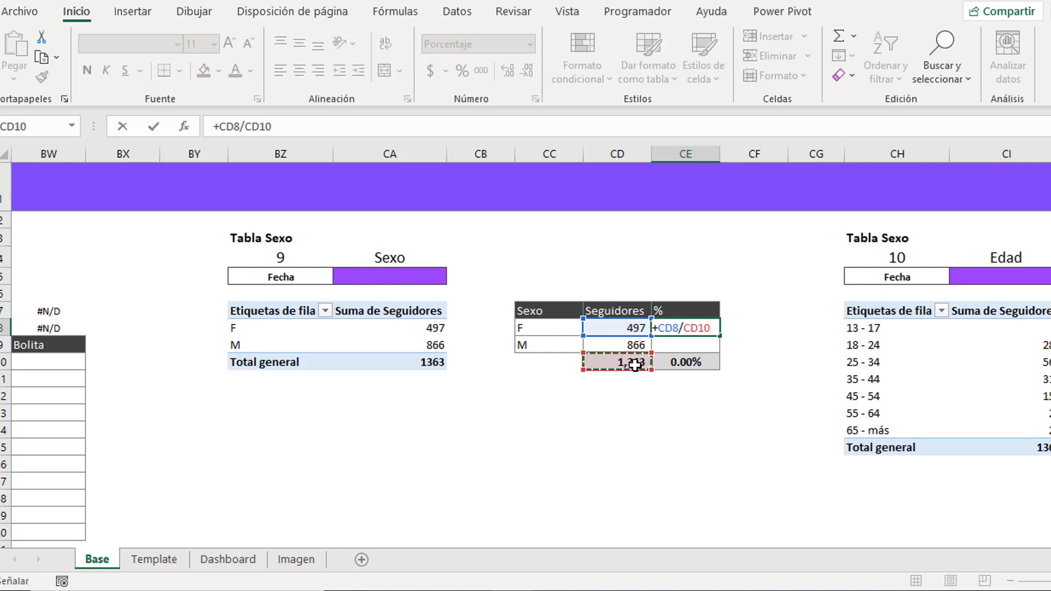
key(Return)
key(Up)
key(ctrl+c)
key(Down)
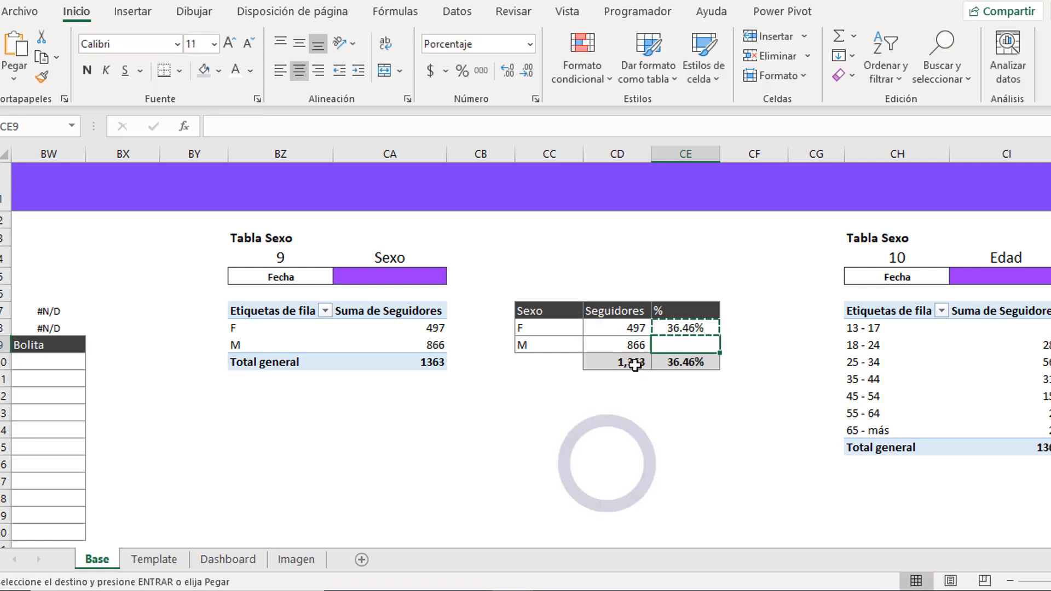
key(ctrl+v)
- Inspect the doughnut chart below the Sexo table and the source range of its series
click(635, 424)
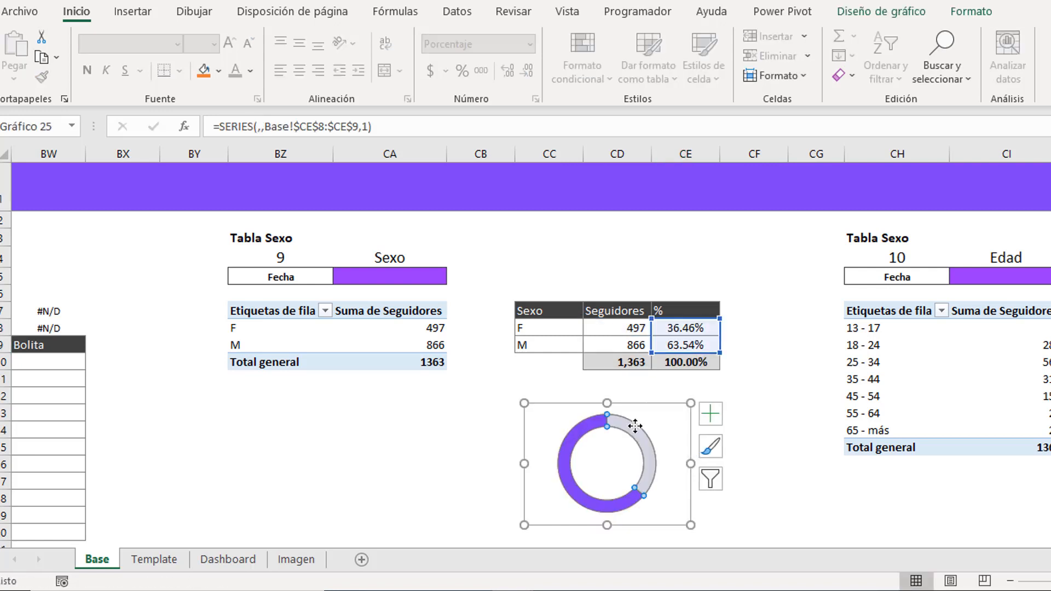
click(658, 402)
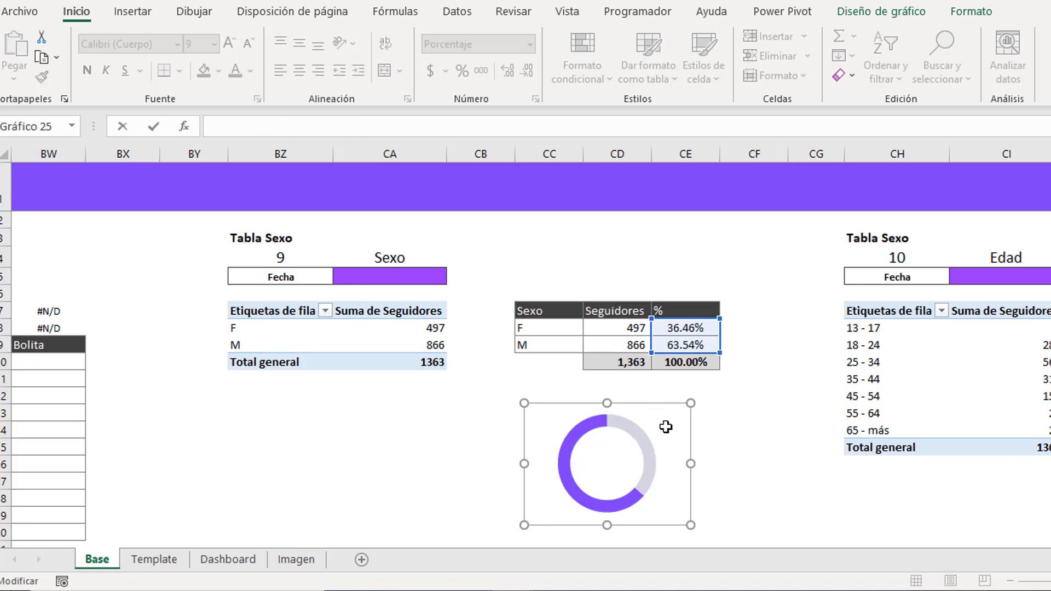
click(753, 414)
click(650, 418)
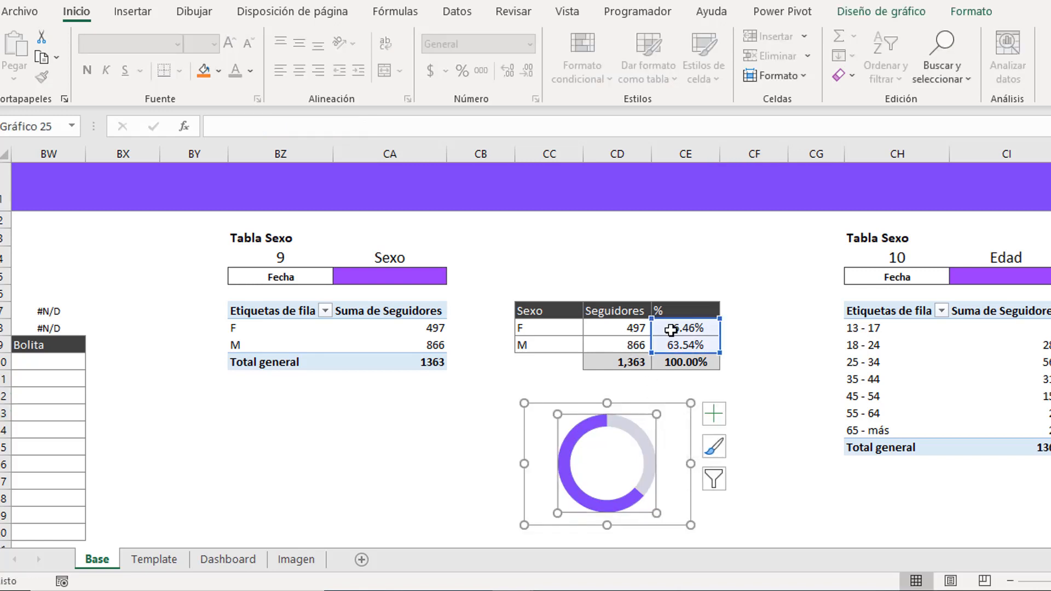
- Insert a trial doughnut chart from the percentages in CE8:CE9 and delete it
drag(671, 331, 678, 344)
click(134, 12)
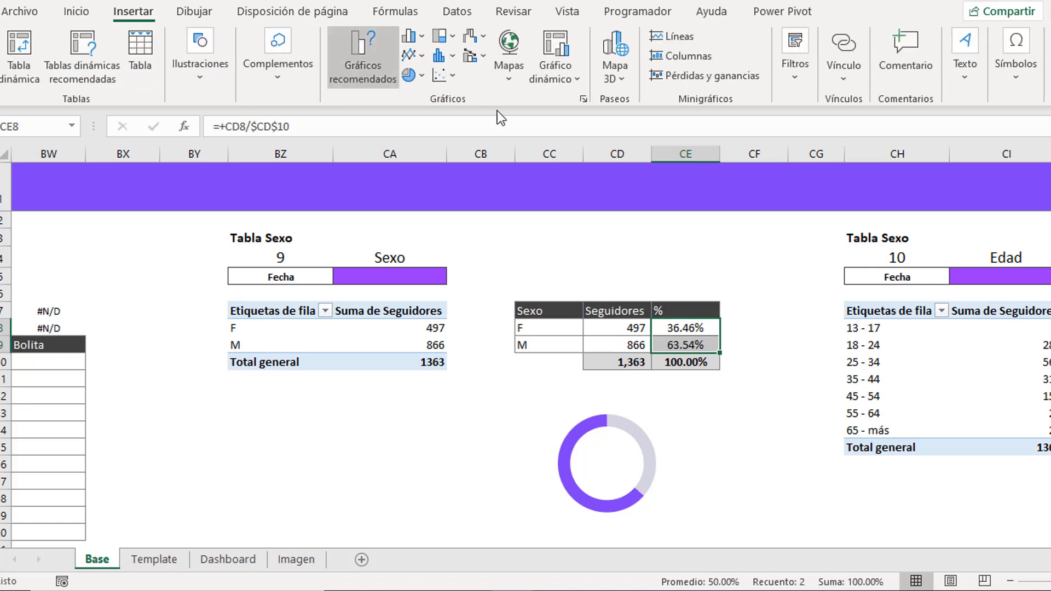
click(420, 76)
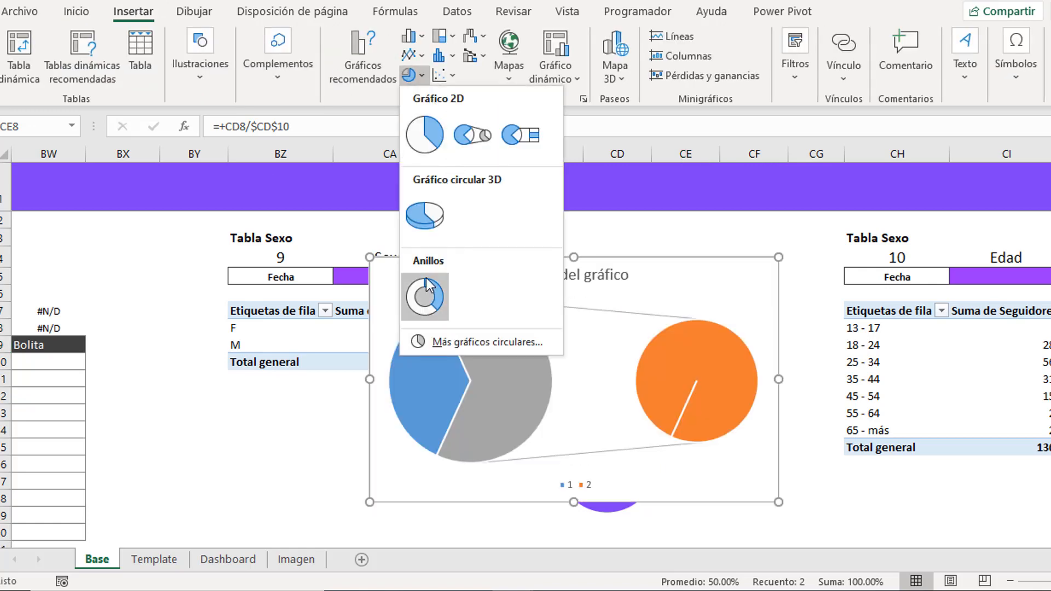
click(425, 296)
drag(692, 264, 412, 288)
key(Delete)
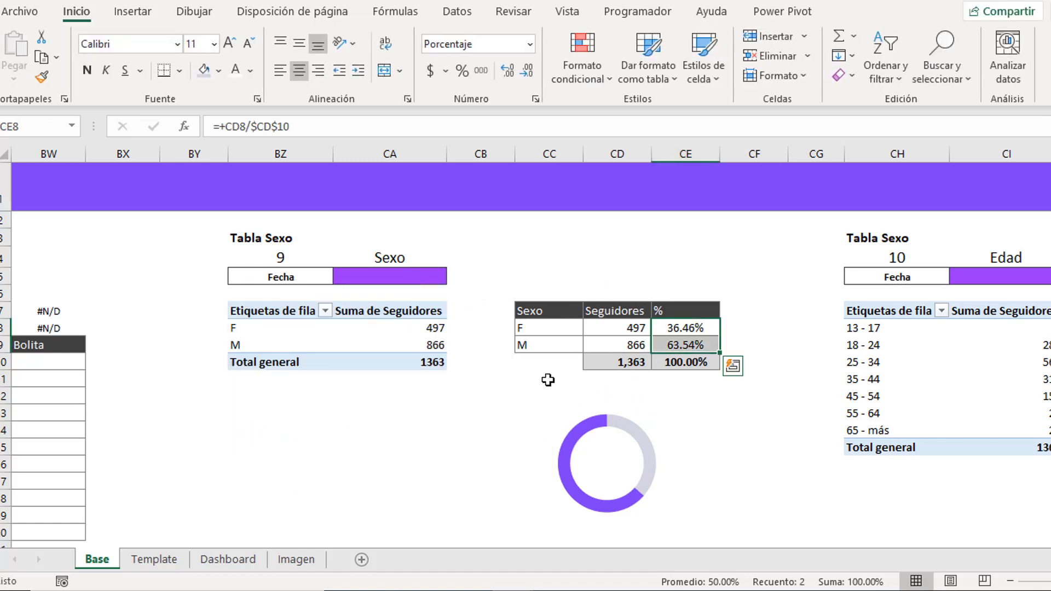
- Examine the Sexo doughnut's source range, the Dashboard sheet's Edad panel, and the age pivot table beside its empty summary table
click(648, 449)
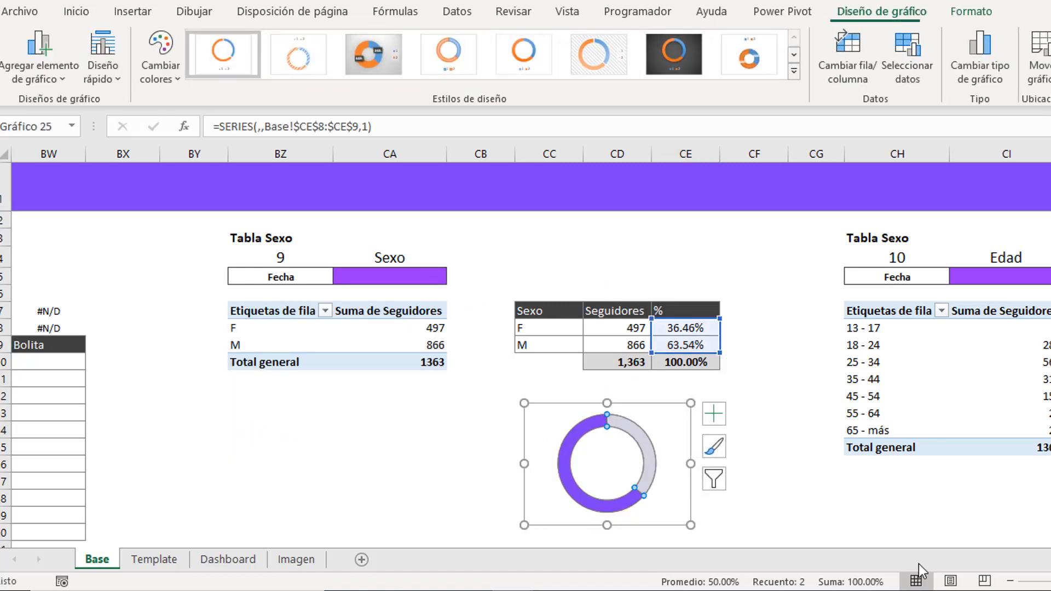
click(913, 492)
scroll(526, 344, right, 6)
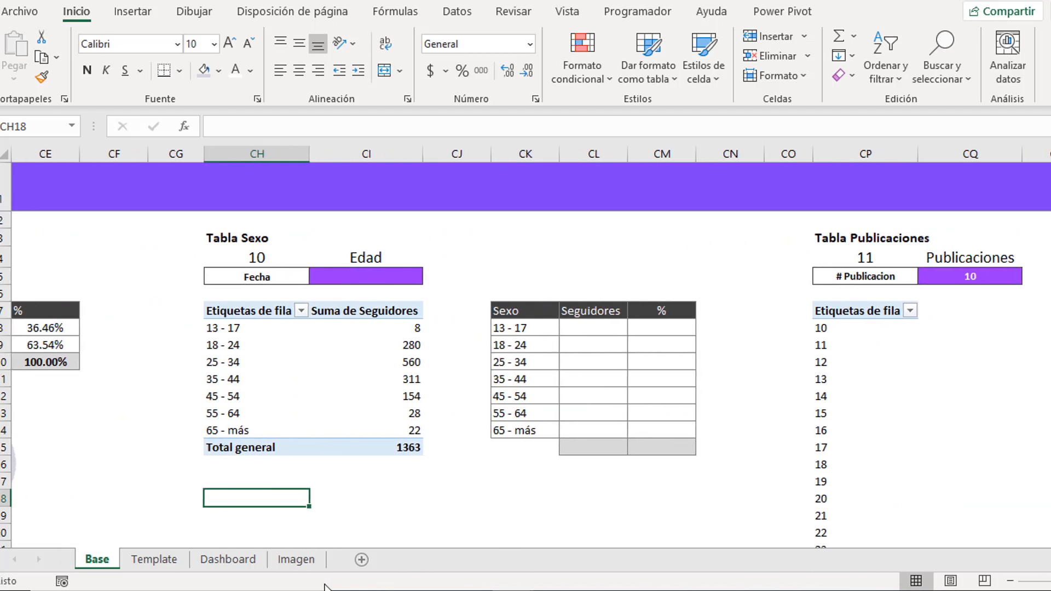
click(220, 559)
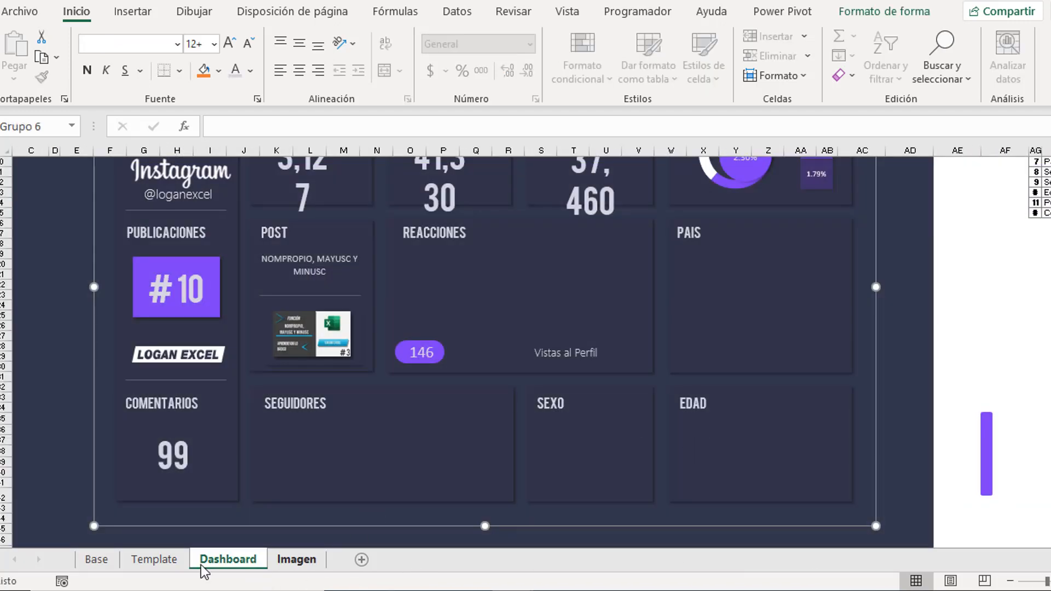
click(97, 560)
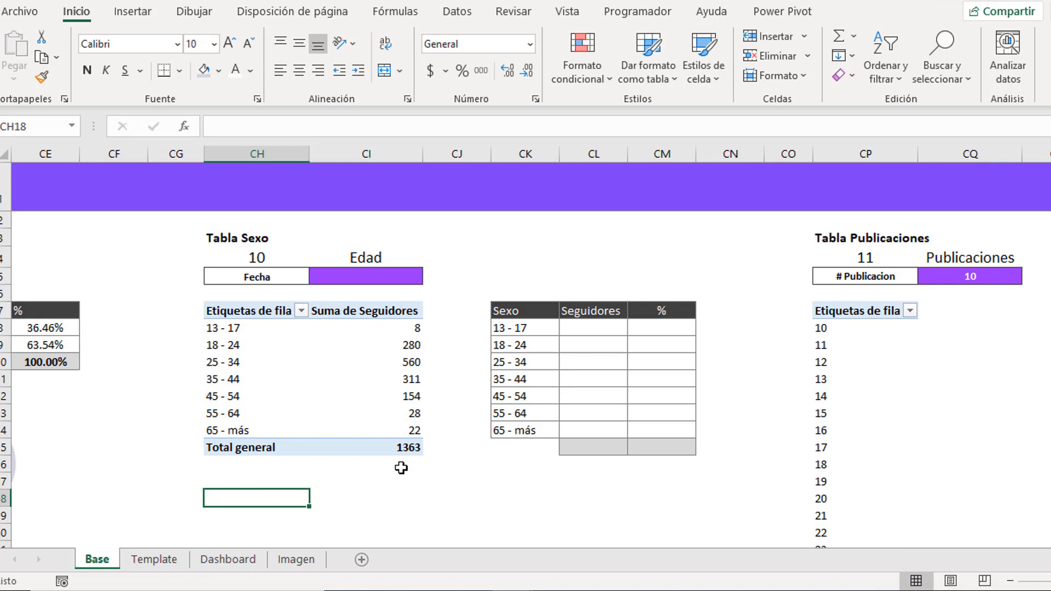
scroll(427, 462, down, 1)
scroll(446, 458, up, 1)
click(521, 378)
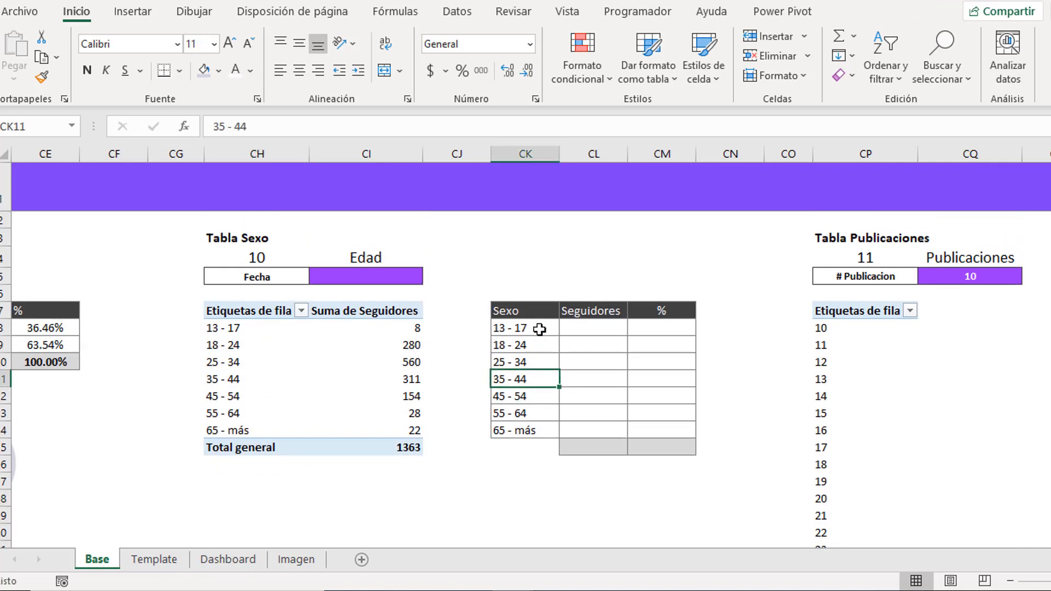
drag(540, 329, 541, 396)
click(385, 343)
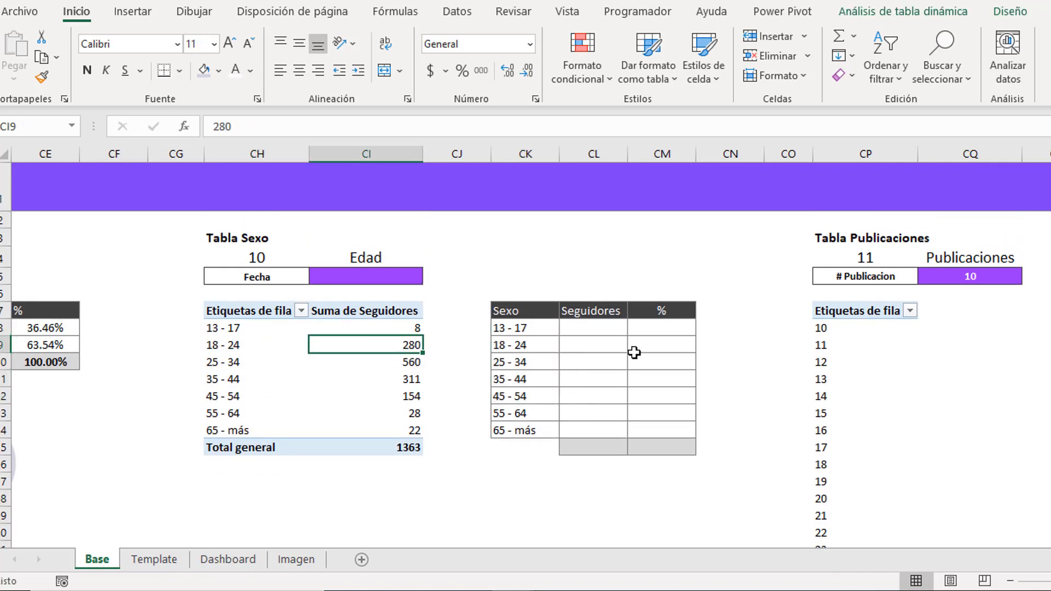
- Link the Seguidores cells CL8:CL14 to the age pivot table's values, starting with CI8, and total them in CL15
click(614, 329)
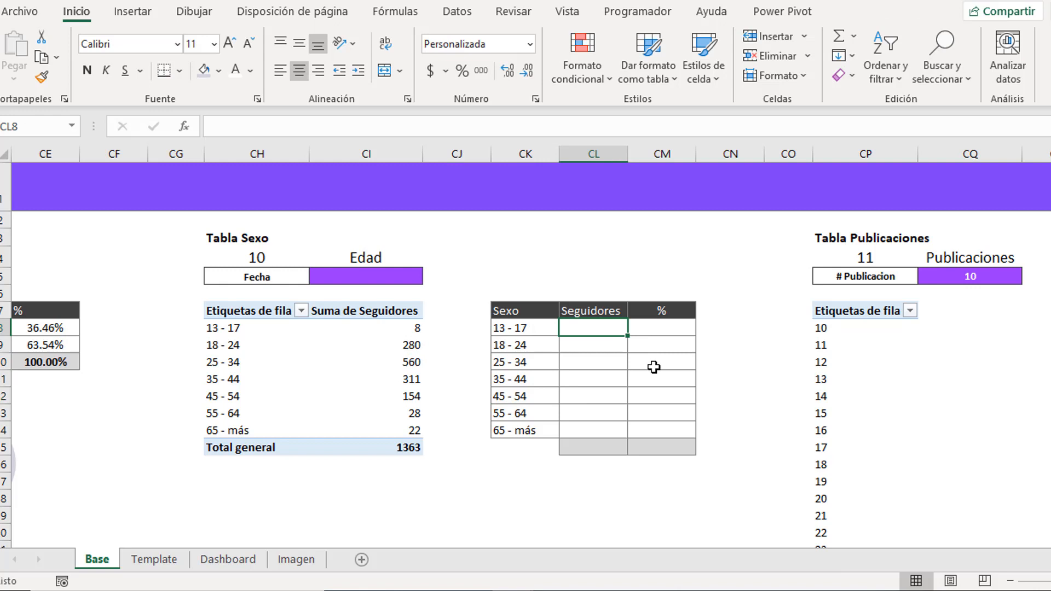
text(+CI)
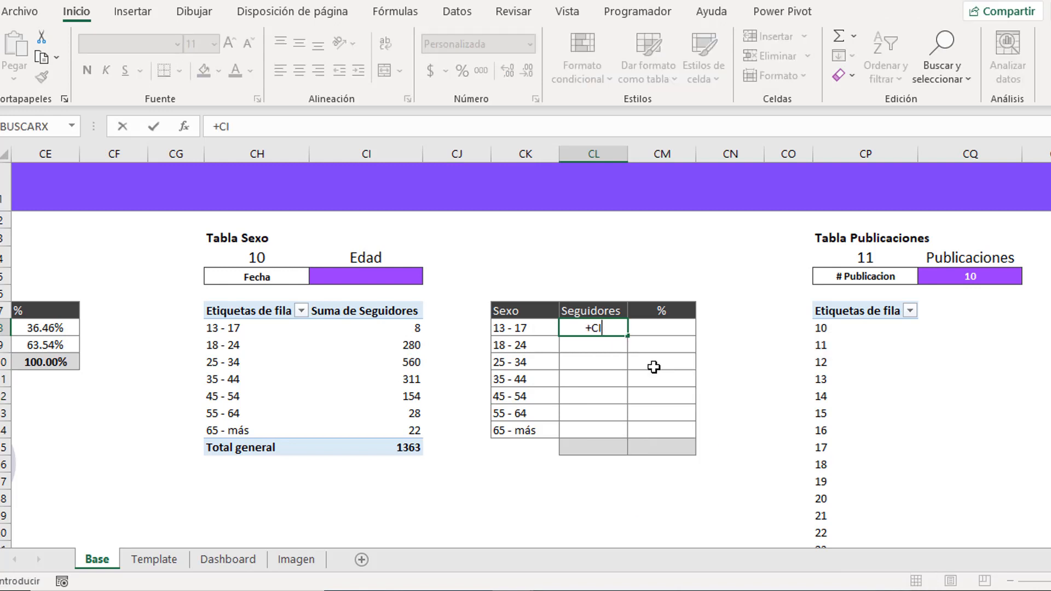
text(8)
- Calculate the 13 - 17 percentage in CM8 as CL8/$CL$15, keeping the total reference fixed
click(680, 328)
text(+)
key(Left)
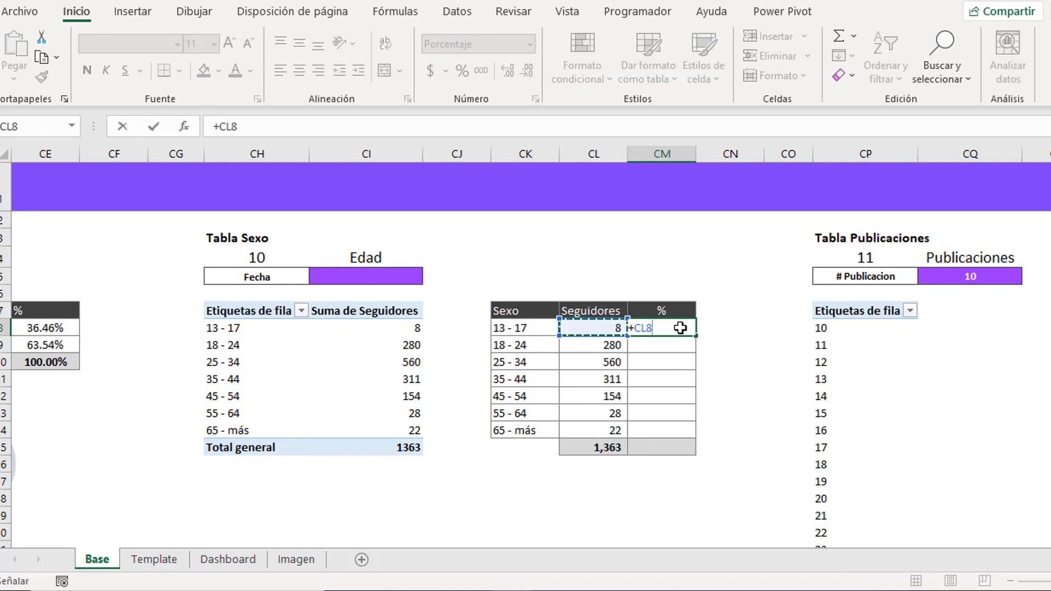
text(/)
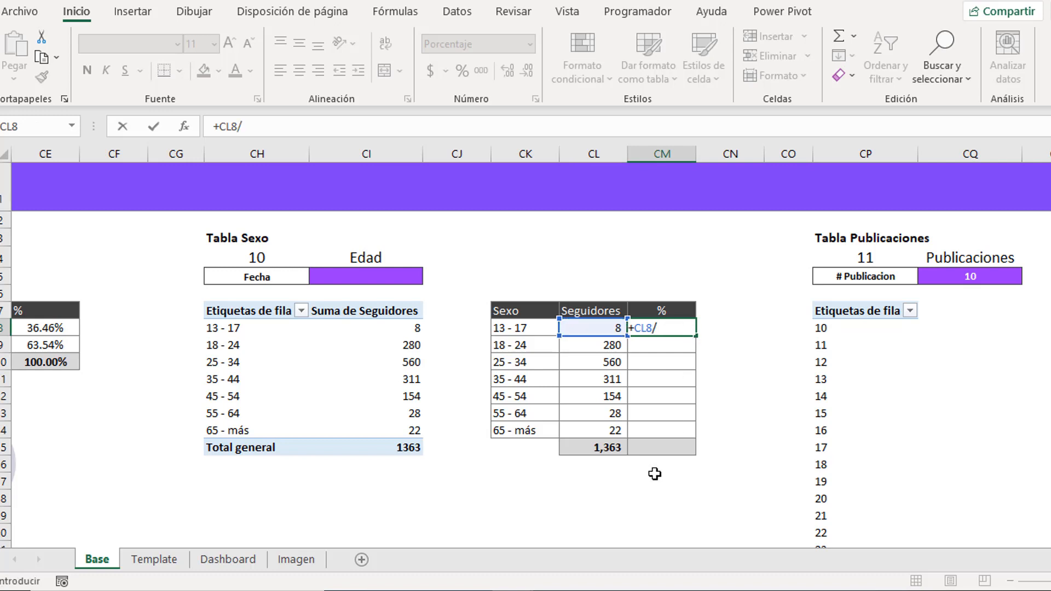
click(611, 454)
key(F4)
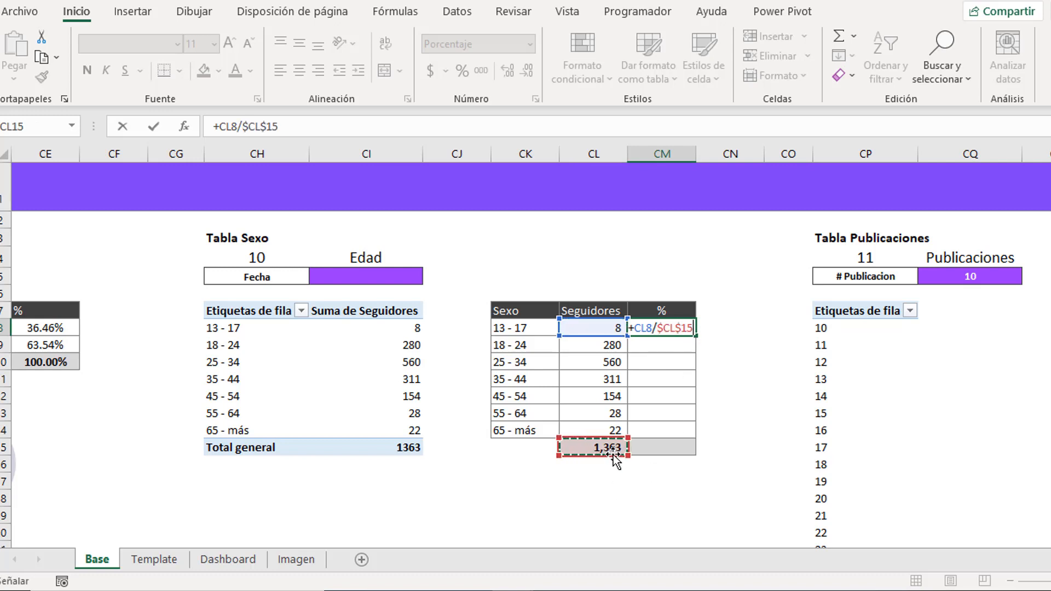
key(Return)
- Copy the percentage formula from CM8 to the remaining age rows down to CM14
key(Up)
key(ctrl+c)
key(shift+Down)
key(shift+Down)
key(shift+Down)
key(shift+Down)
key(shift+Down)
key(shift+Down)
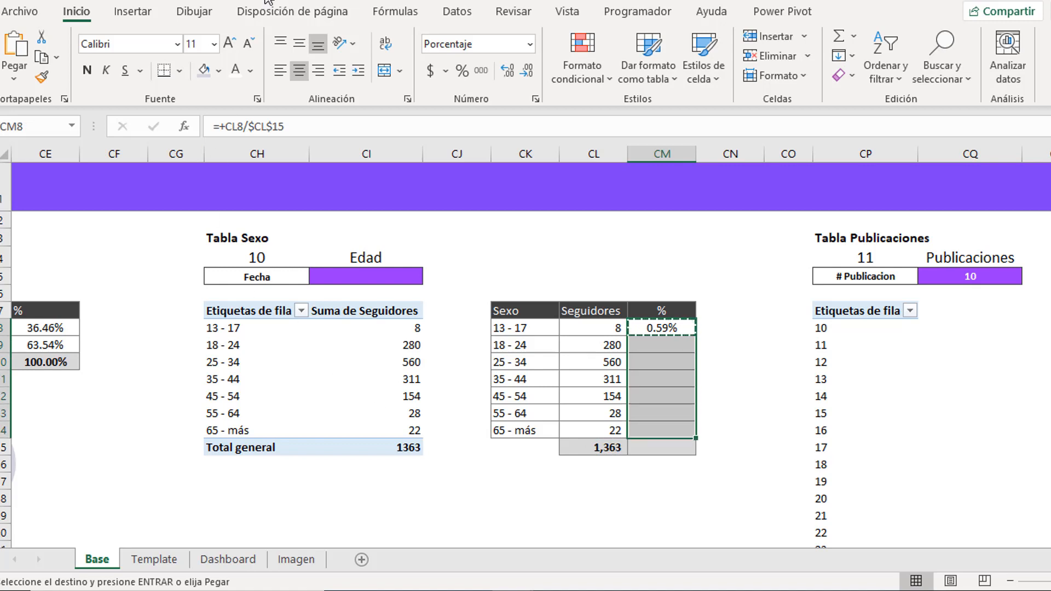
key(ctrl+v)
- Total the age percentages in CM15 with SUMA(CM8:CM14) and check the formulas in the Seguidores and % columns
click(662, 446)
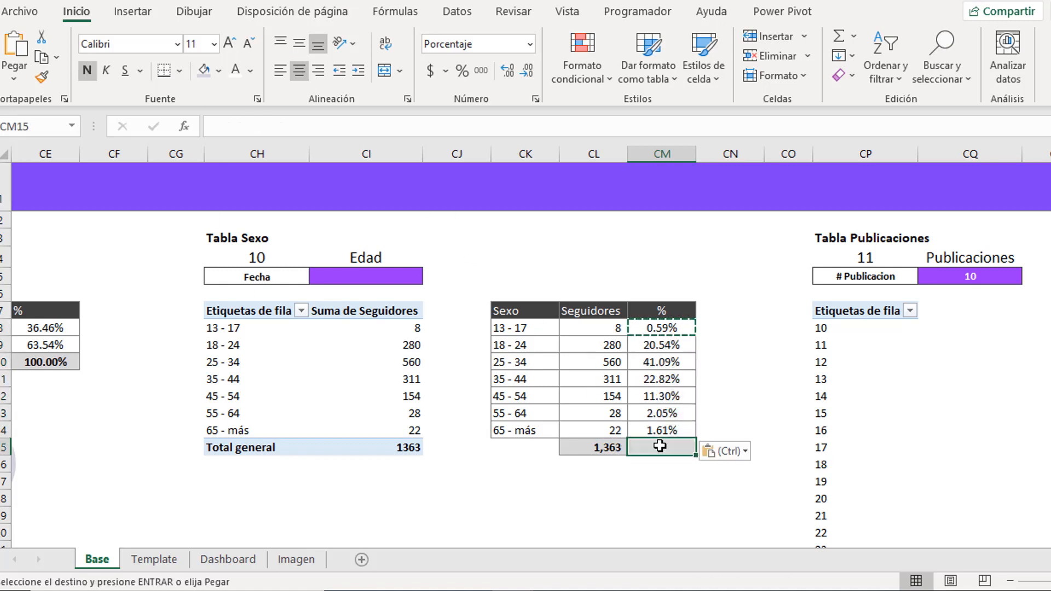
click(839, 36)
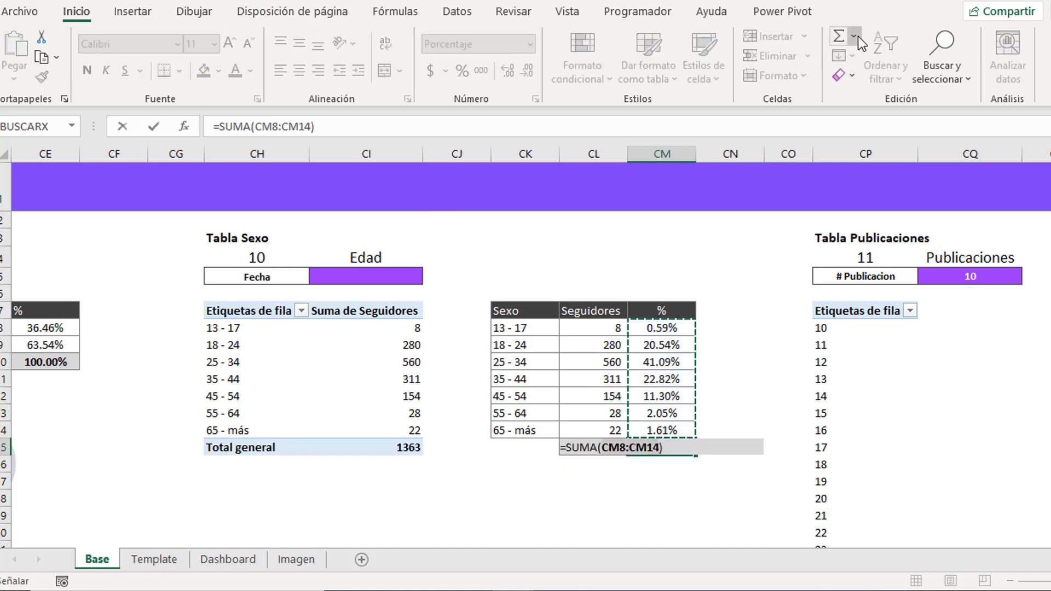
key(Return)
key(Up)
scroll(900, 233, down, 1)
click(596, 323)
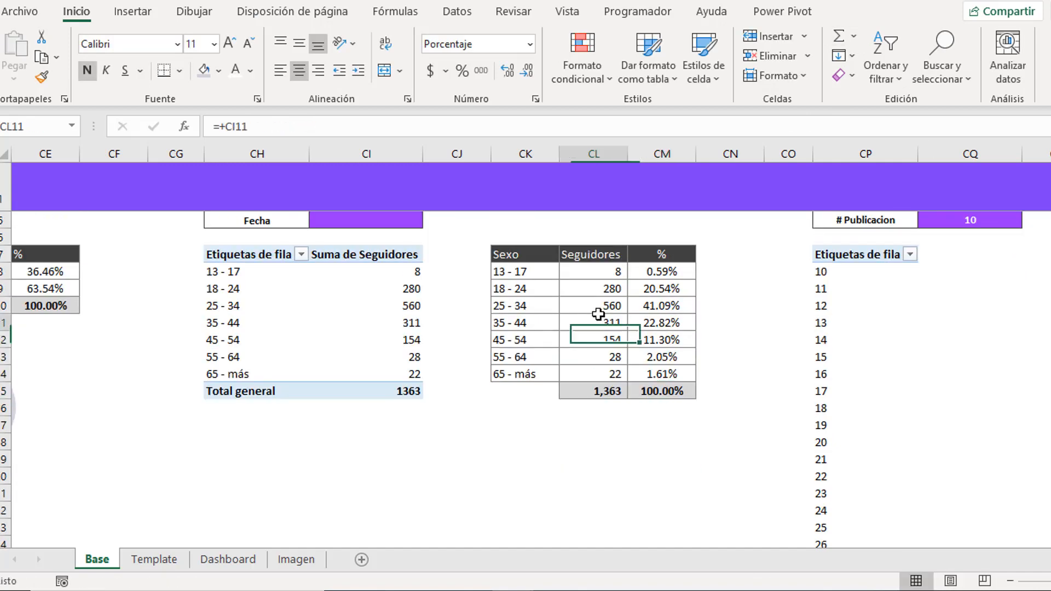
click(593, 274)
click(609, 324)
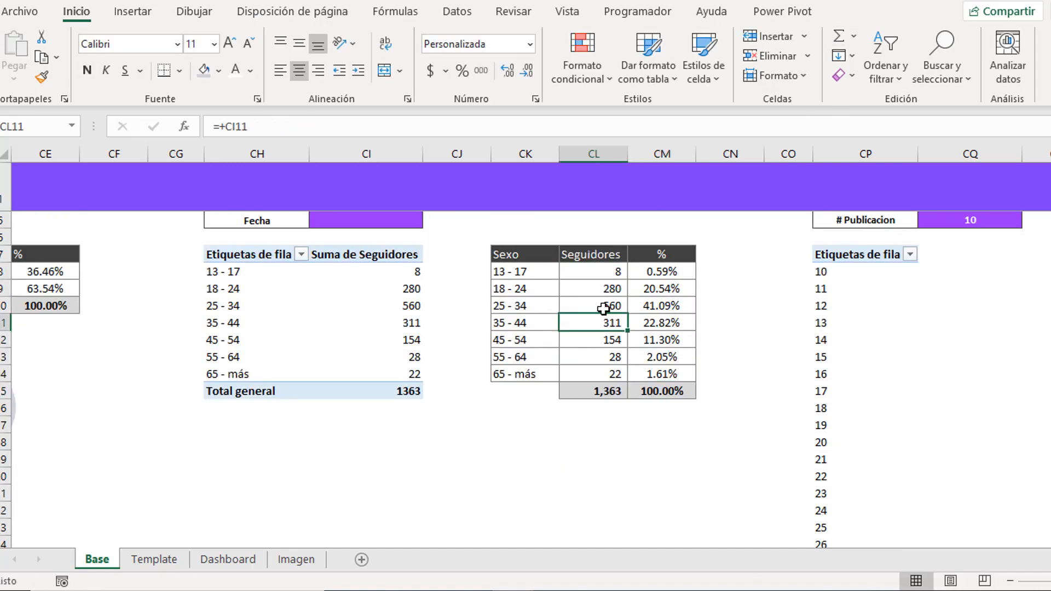
click(659, 277)
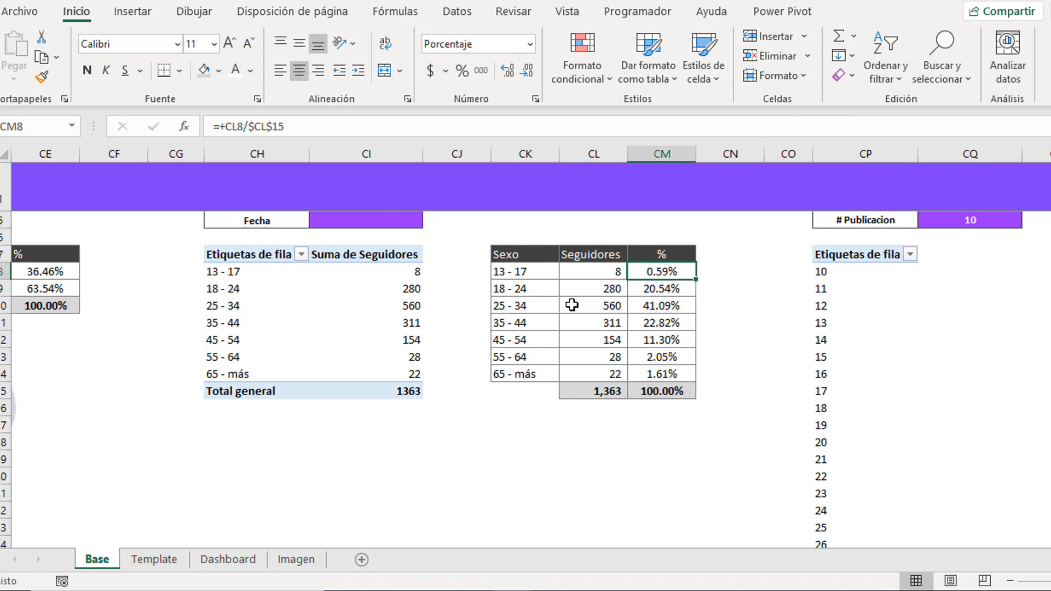
- Insert a 2D clustered bar chart from the age ranges and follower values in CK8:CL14
drag(537, 266, 596, 374)
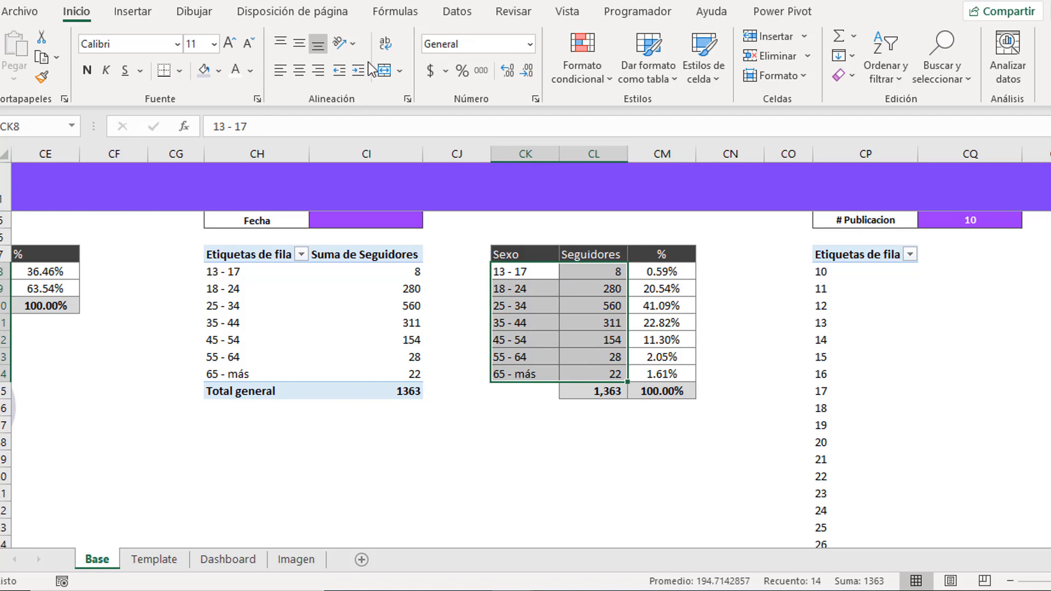
click(147, 16)
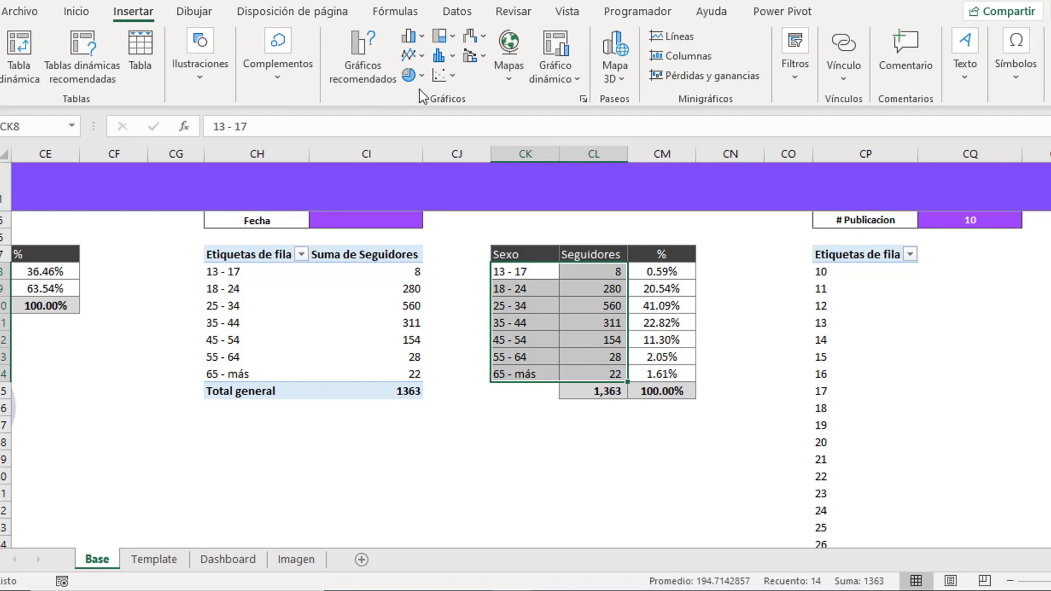
click(427, 35)
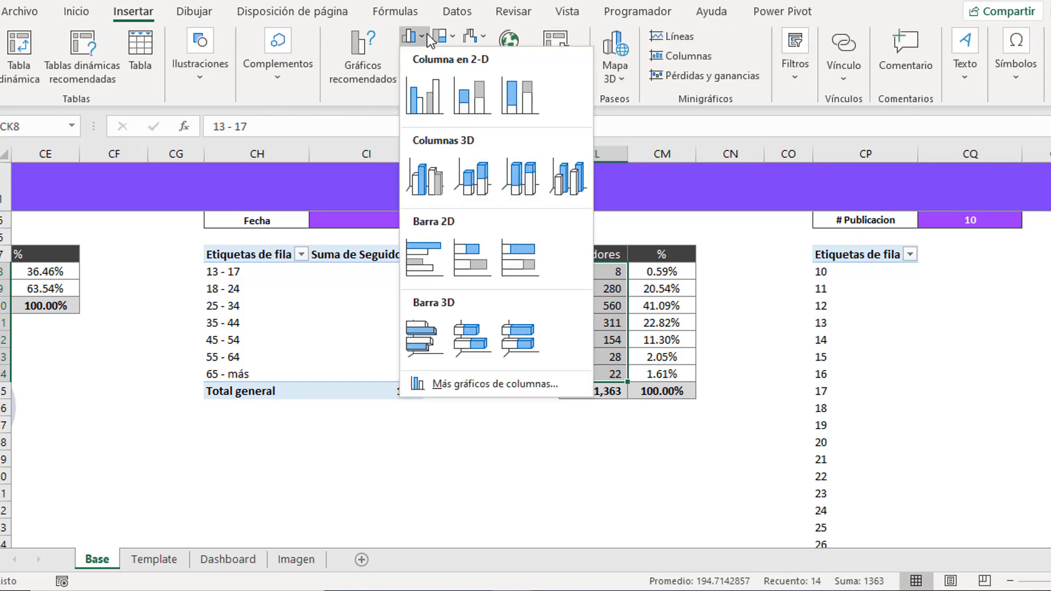
click(430, 264)
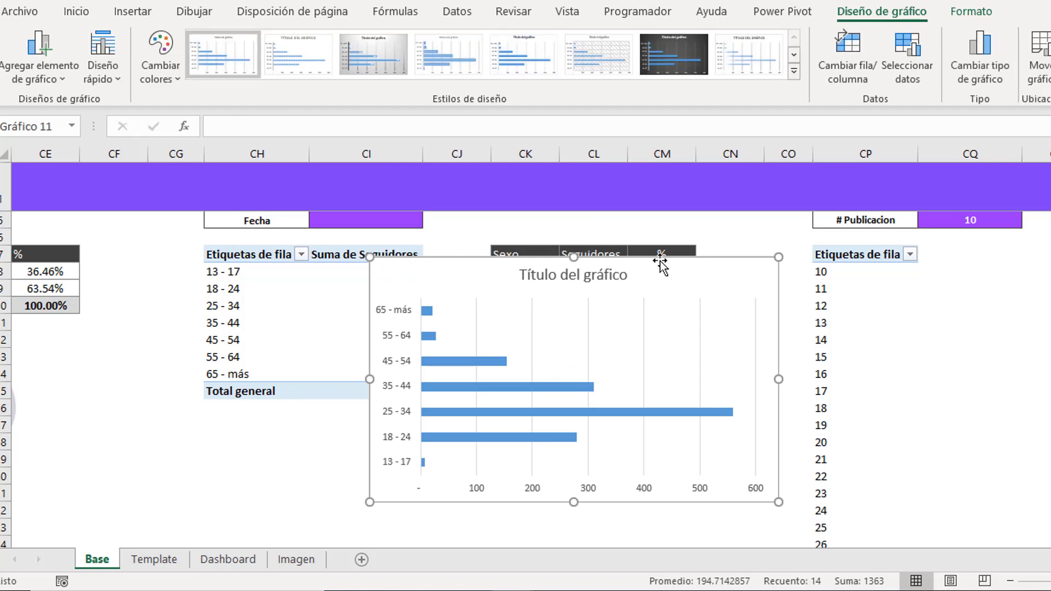
- Remove the age bar chart's title, make the chart narrower and place it just below the age summary table
drag(661, 266, 646, 369)
drag(764, 482, 653, 482)
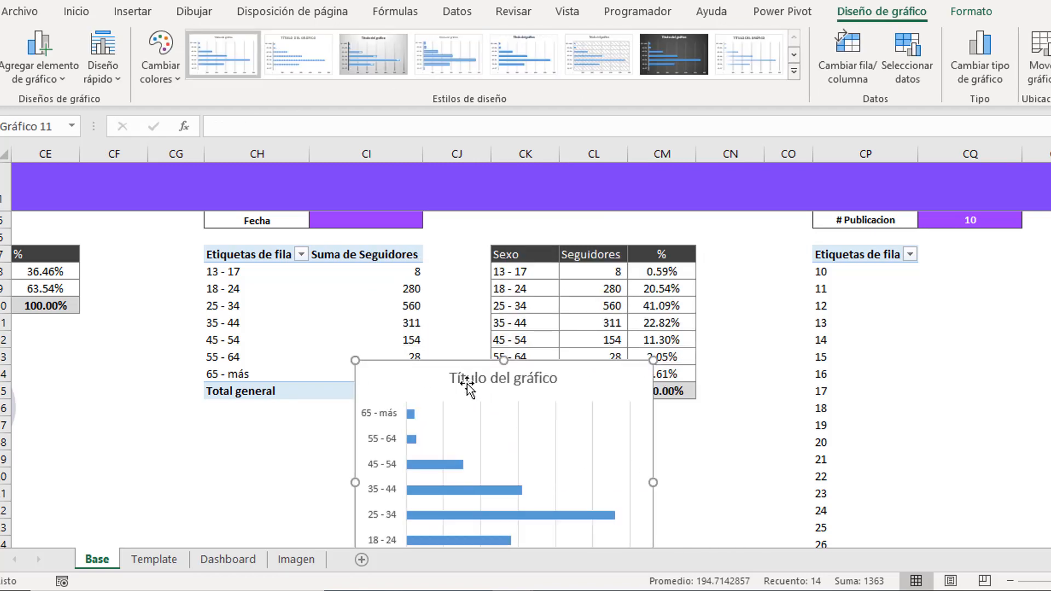
click(486, 387)
key(Delete)
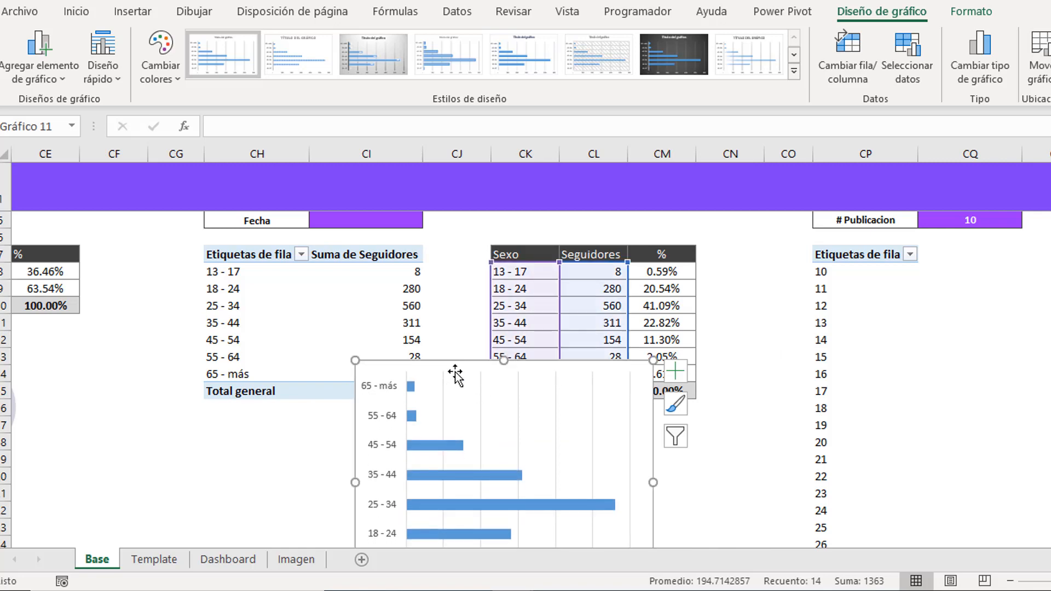
drag(455, 368, 509, 434)
click(822, 375)
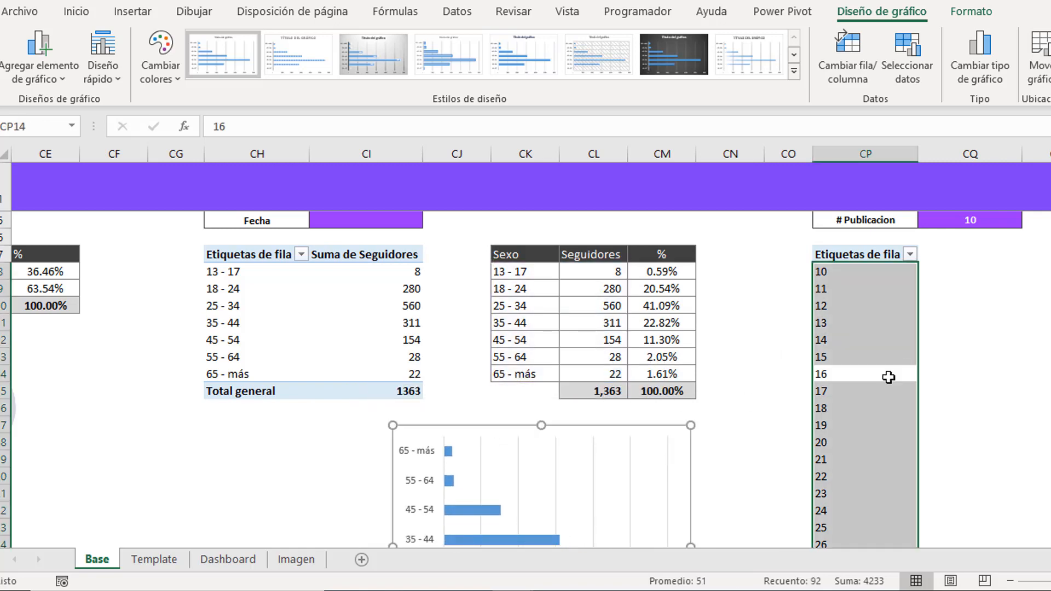
- Review the Dashboard sheet's panels and compare them with the Template sheet's layout
click(228, 559)
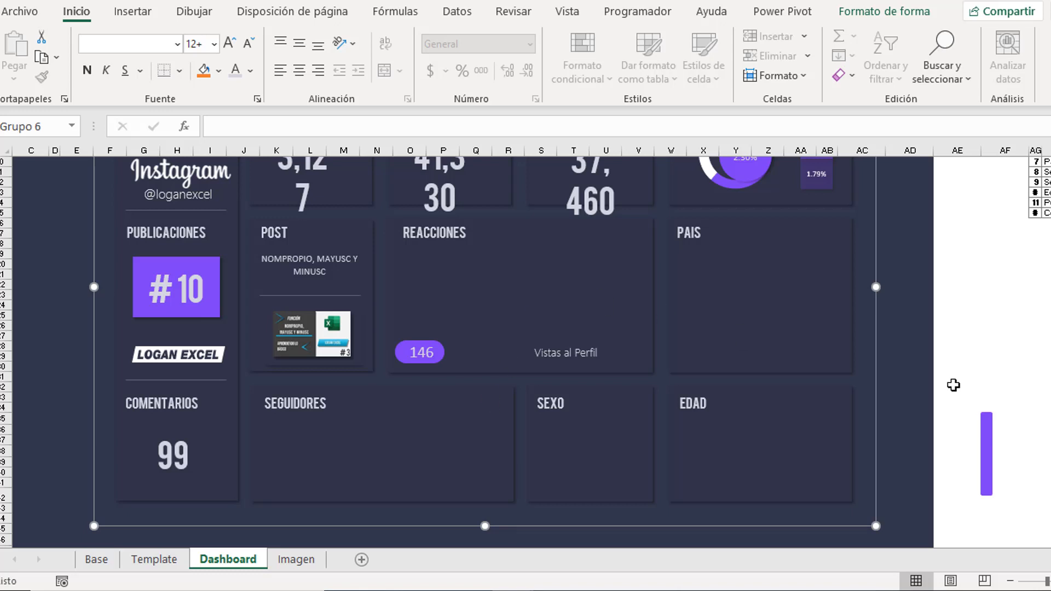
click(1004, 335)
scroll(755, 400, up, 4)
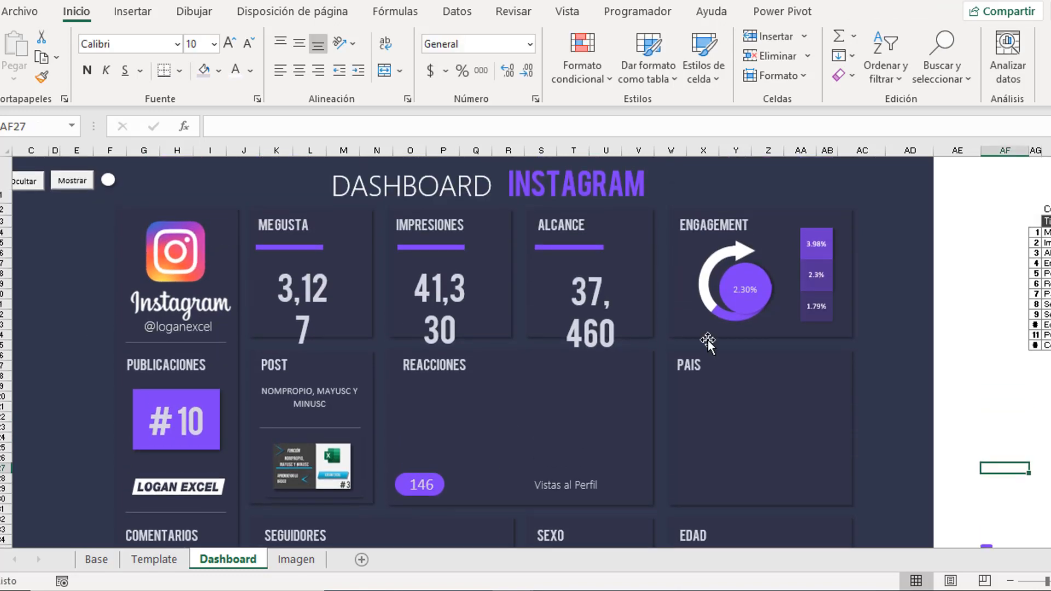
click(149, 561)
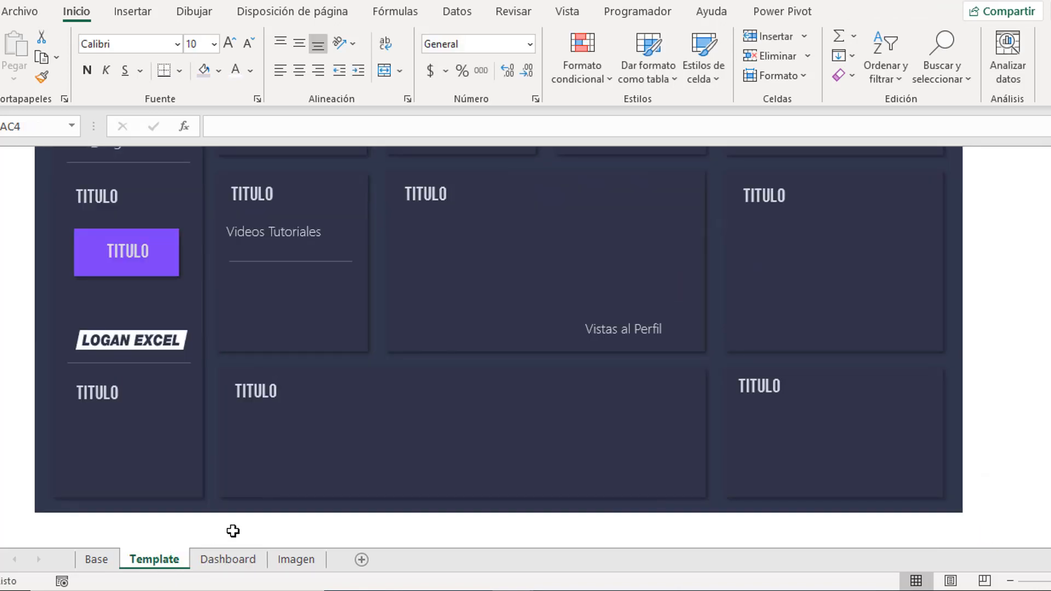
scroll(234, 530, up, 3)
click(227, 559)
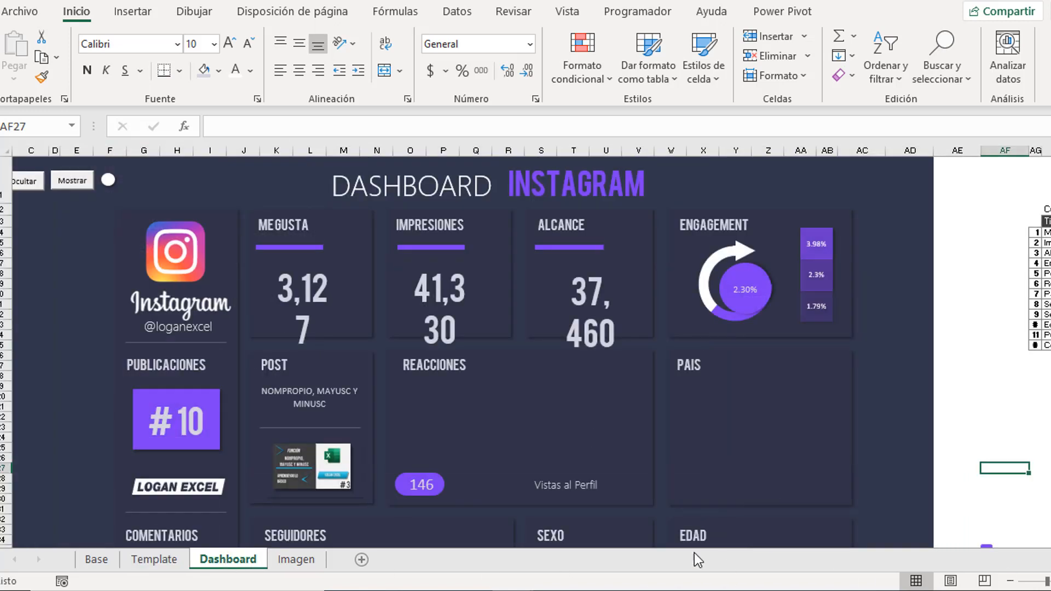
scroll(586, 501, down, 2)
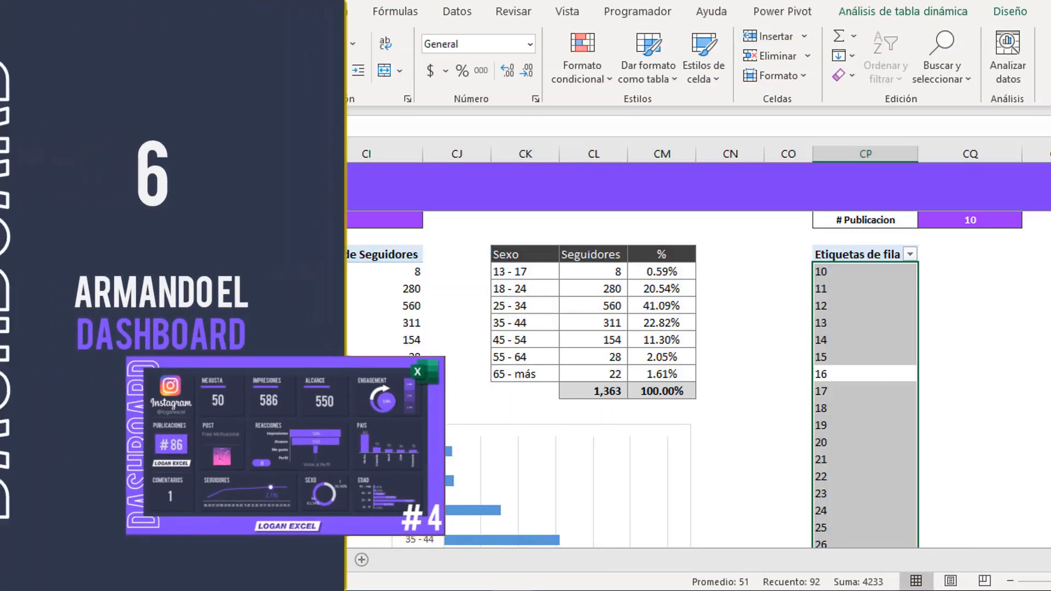
- Delete the title of the funnel chart for impressions, reach, likes and profile views on the Base sheet
scroll(720, 356, left, 16)
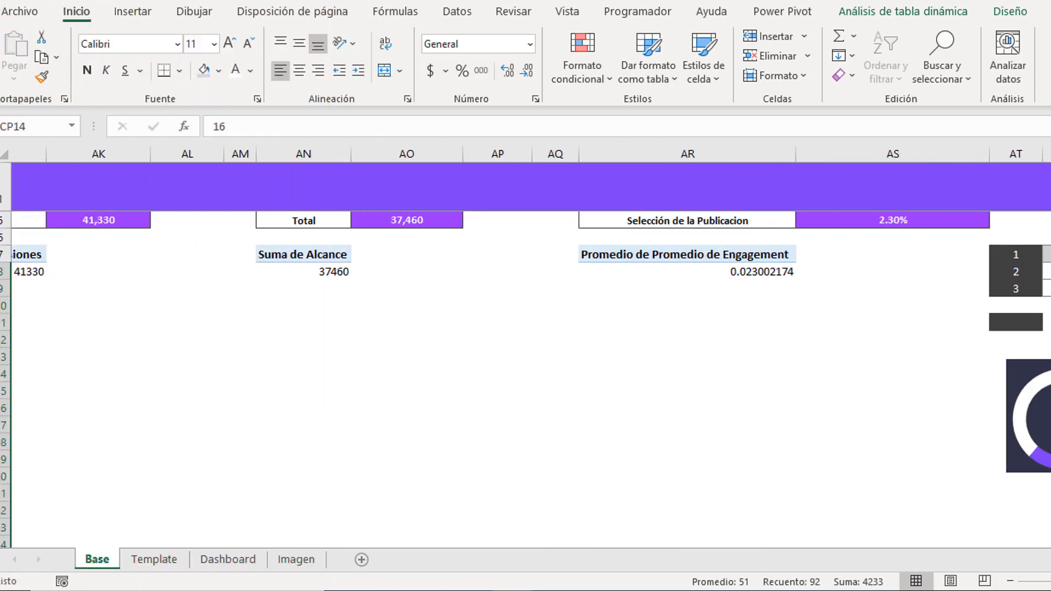
scroll(660, 389, right, 10)
click(658, 381)
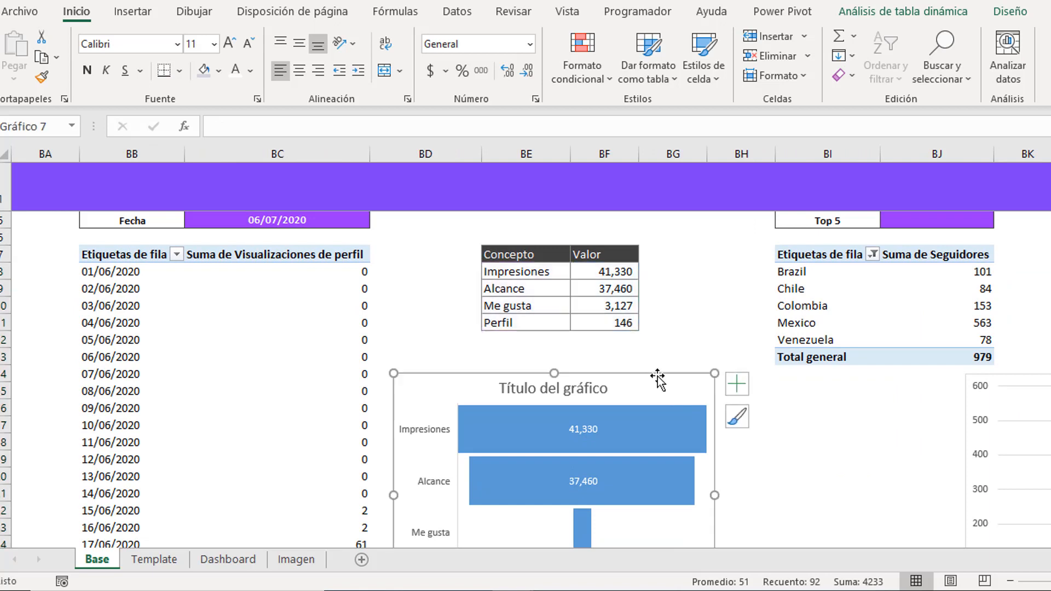
click(599, 392)
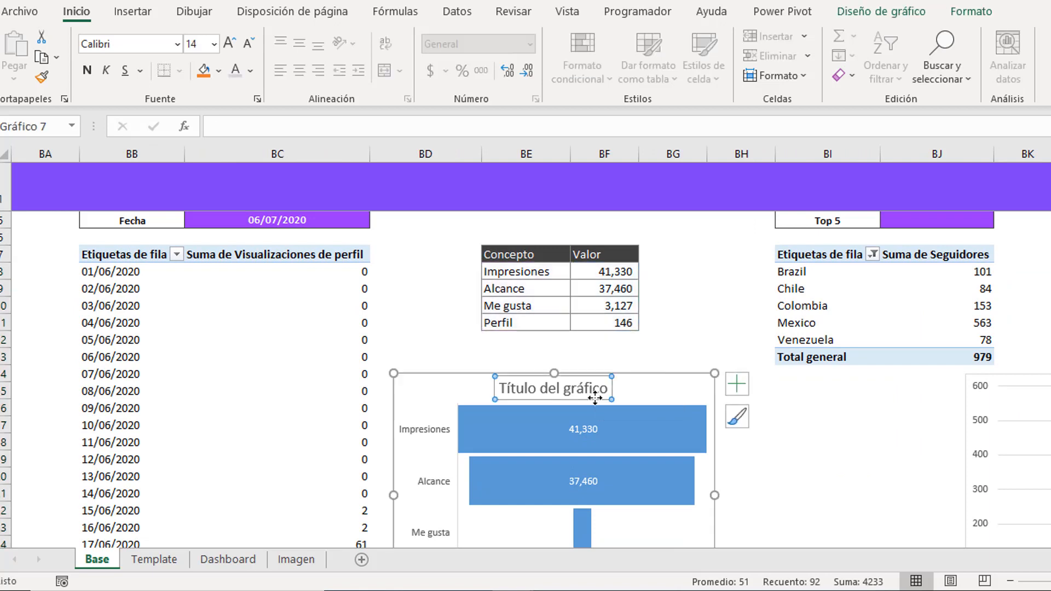
key(Delete)
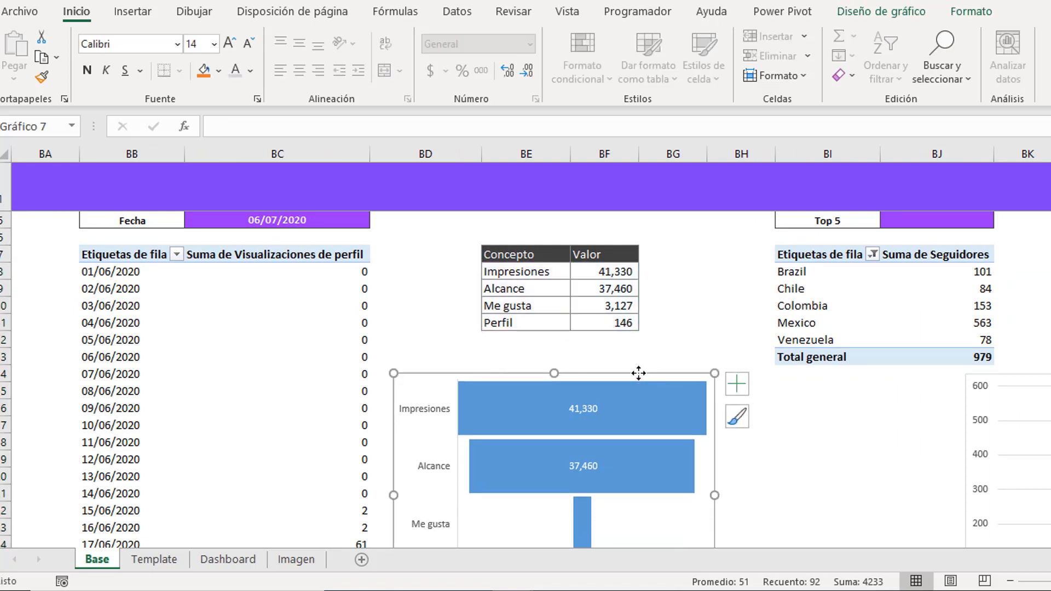
- Paste the funnel chart into the Dashboard sheet and shrink it to about 5.63 × 9.41 cm in the REACCIONES panel
click(228, 559)
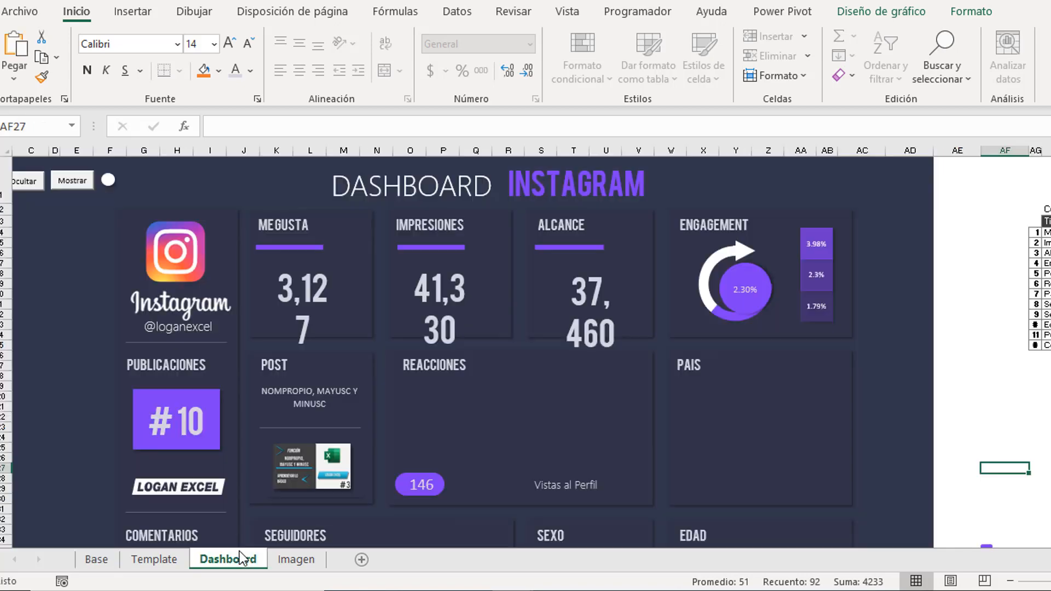
scroll(544, 490, down, 2)
click(1019, 331)
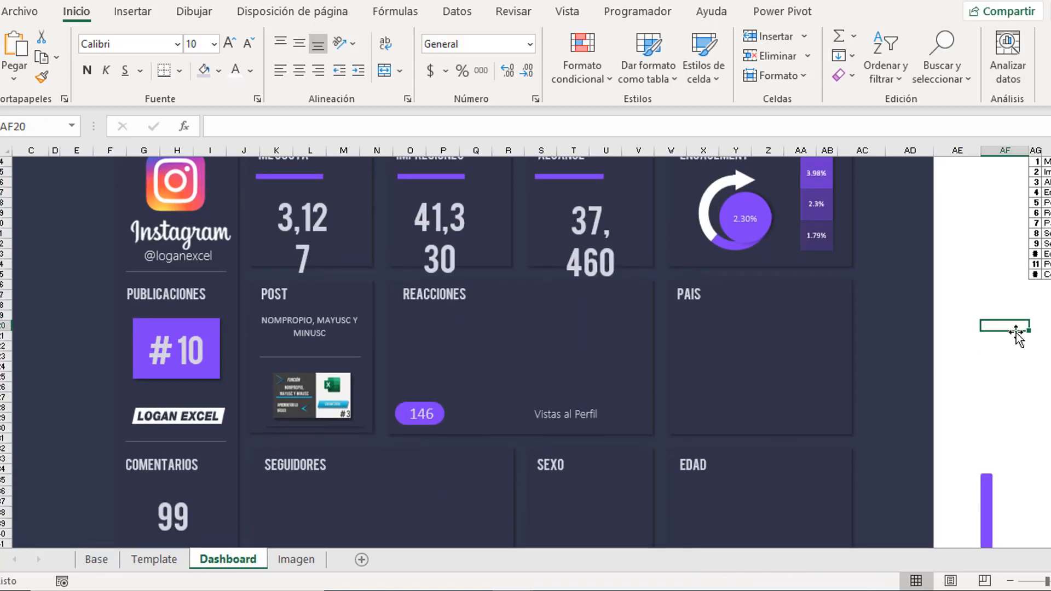
key(ctrl+v)
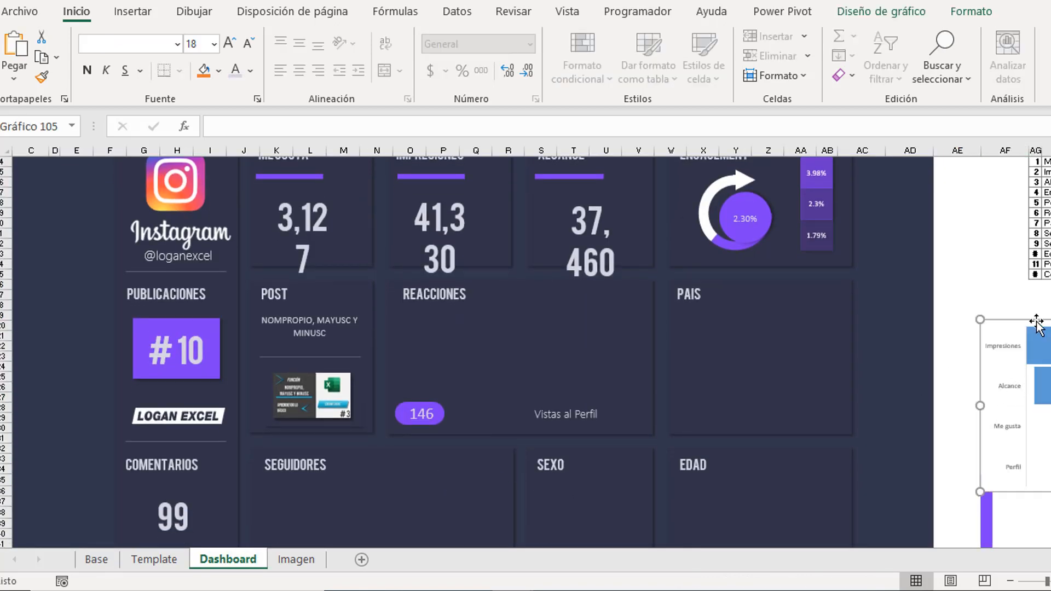
drag(1036, 322, 474, 288)
drag(531, 459, 561, 418)
mouse_move(645, 355)
mouse_down()
mouse_move(615, 359)
mouse_move(633, 355)
mouse_up()
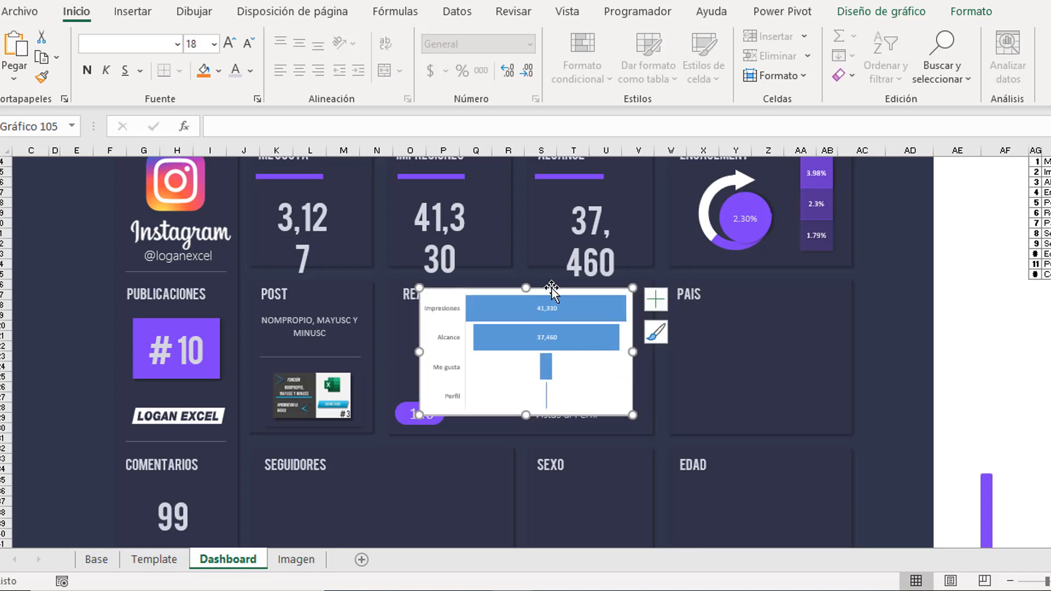
drag(552, 288, 558, 287)
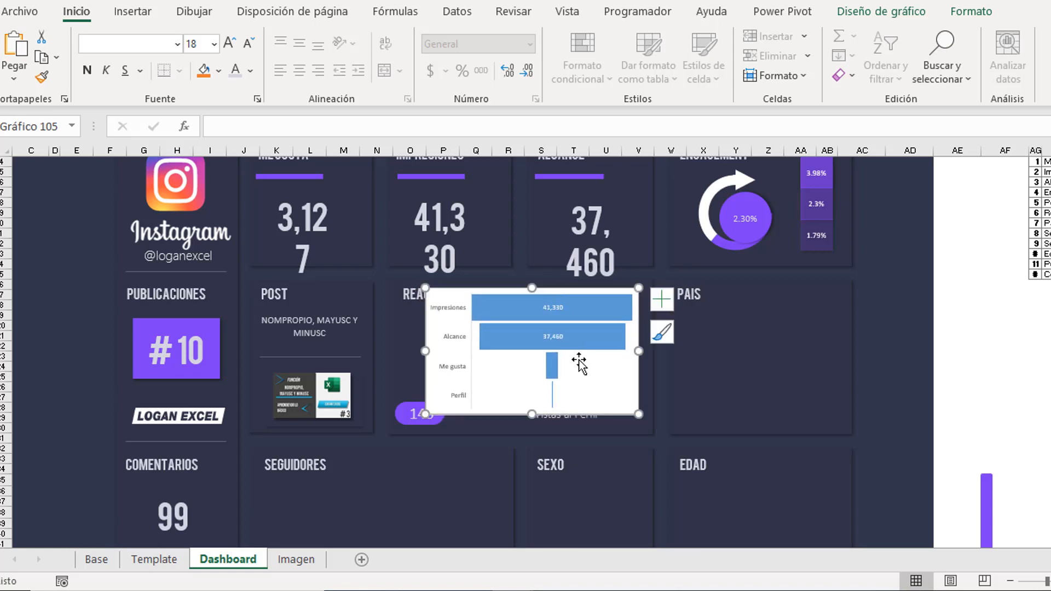
- Remove the funnel chart's fill and outline, and fit it below the REACCIONES heading at about 4.8 cm high
click(959, 15)
click(574, 37)
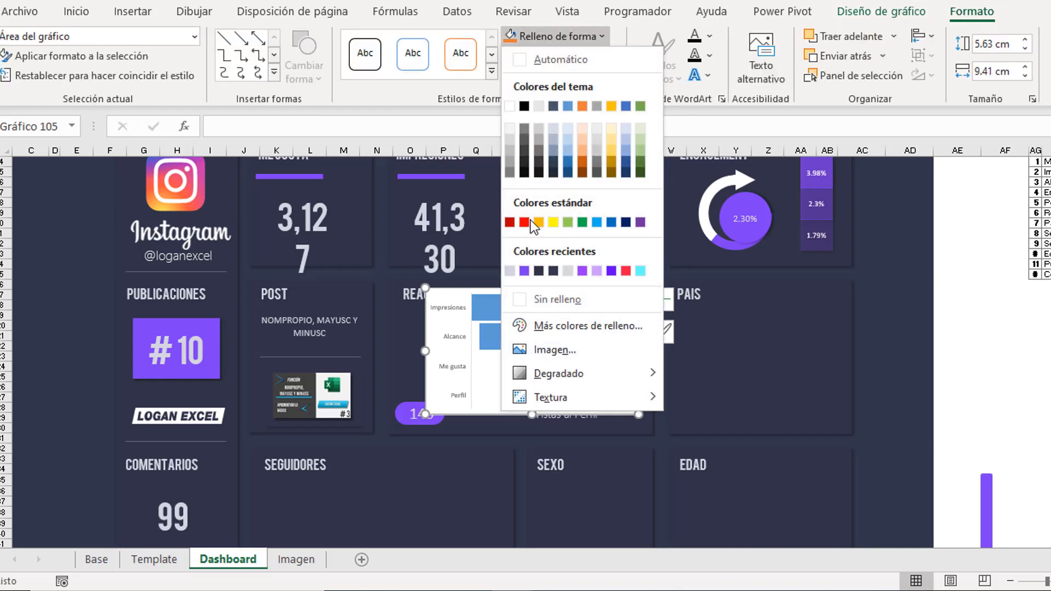
click(548, 296)
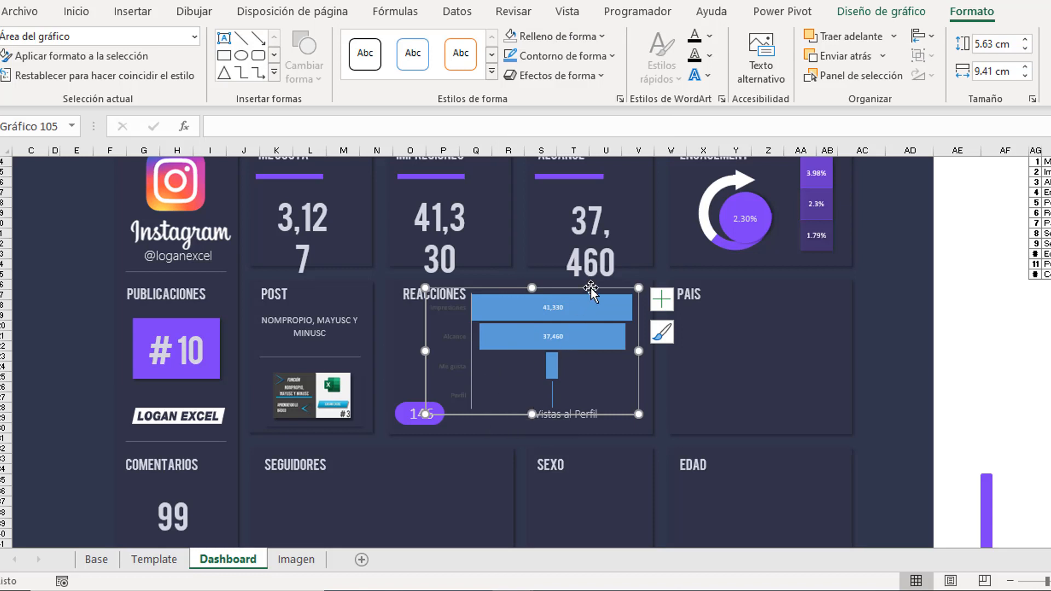
drag(591, 290, 592, 306)
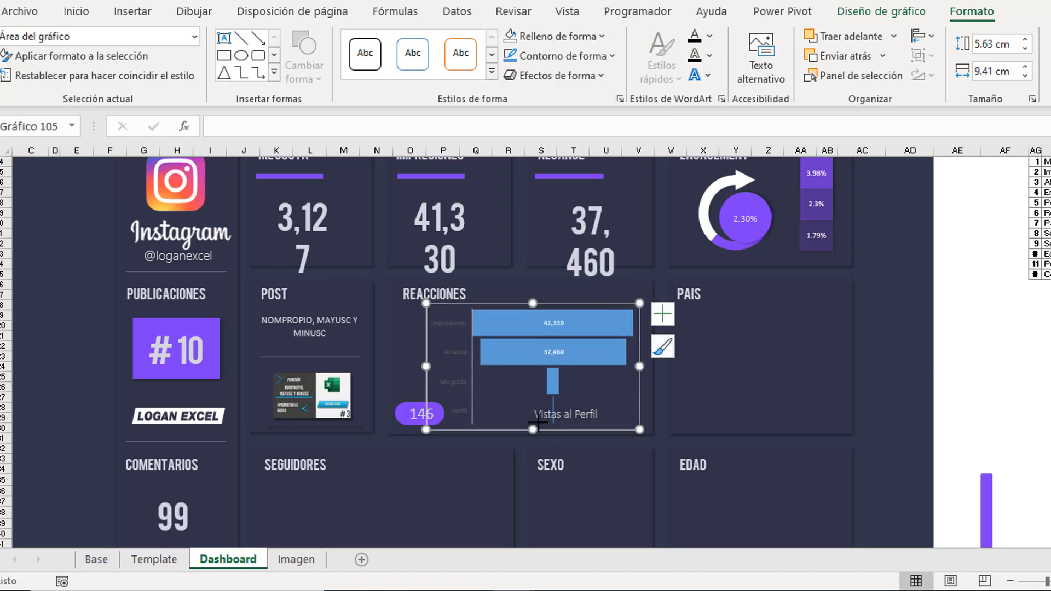
drag(539, 424, 538, 410)
click(562, 55)
- Fill the funnel chart's bars with the dashboard's purple
click(523, 358)
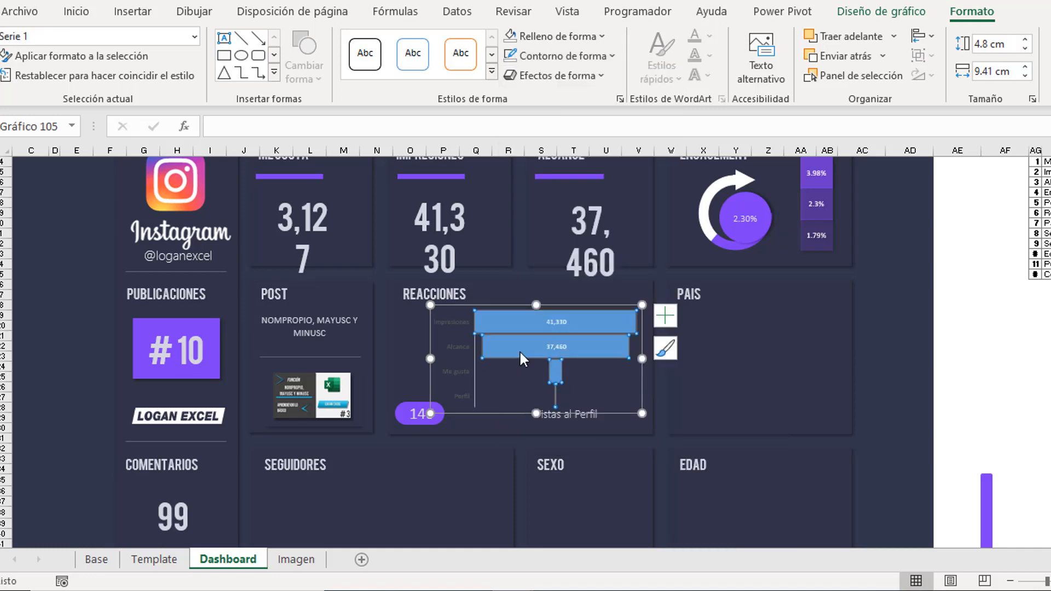
click(76, 12)
click(218, 70)
click(220, 306)
click(1004, 356)
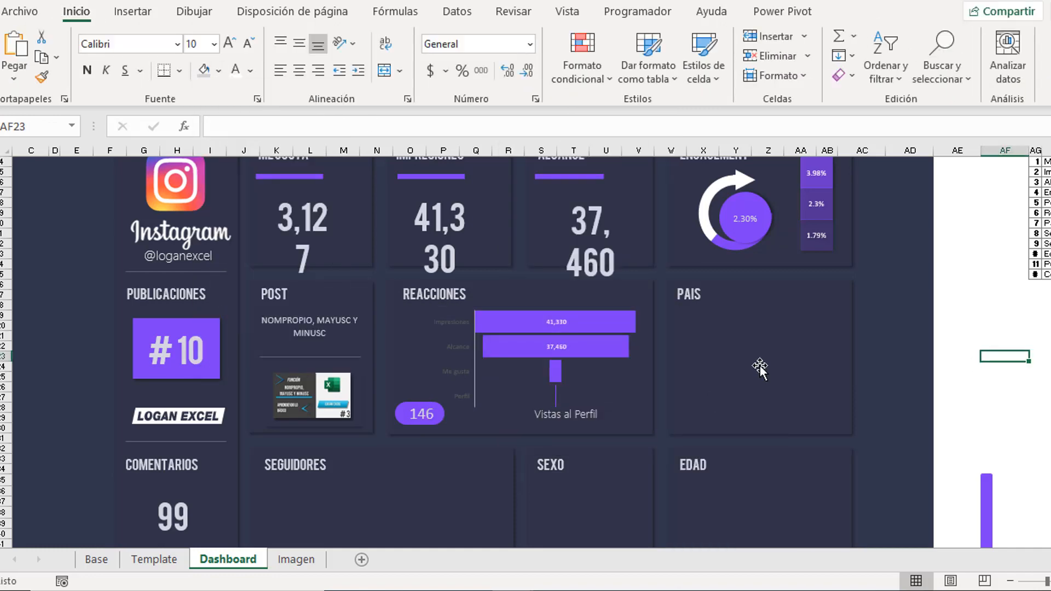
- Copy the country column chart from Base into the Dashboard's PAIS panel, sized about 5.33 × 5.97 cm
click(96, 559)
scroll(525, 350, right, 3)
click(763, 383)
click(947, 333)
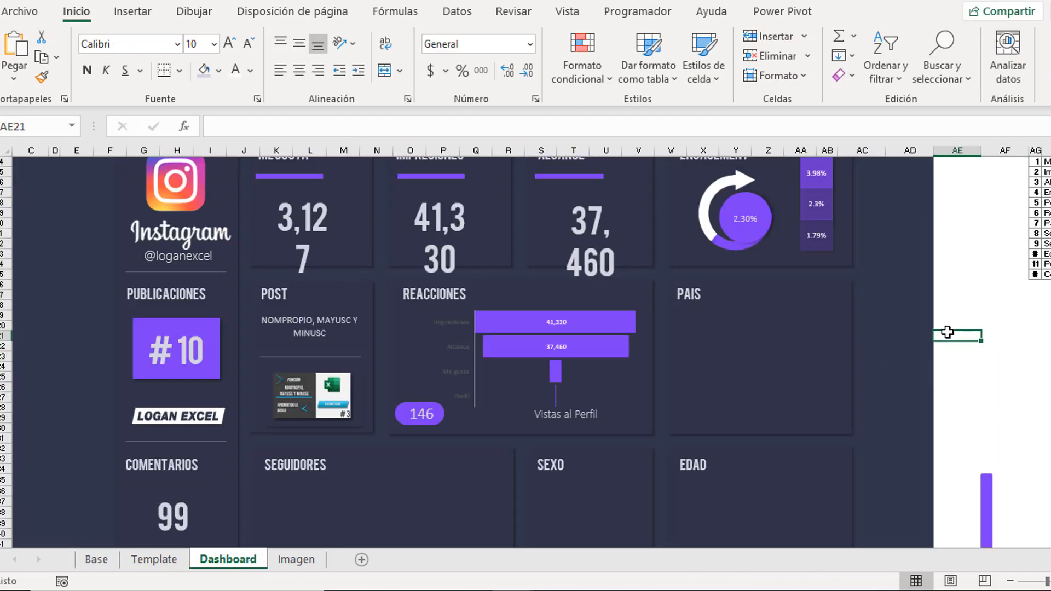
key(ctrl+v)
drag(1043, 332, 788, 290)
drag(869, 463, 812, 410)
drag(787, 296, 806, 306)
- Set the country column chart to no fill and delete its gridlines
click(972, 12)
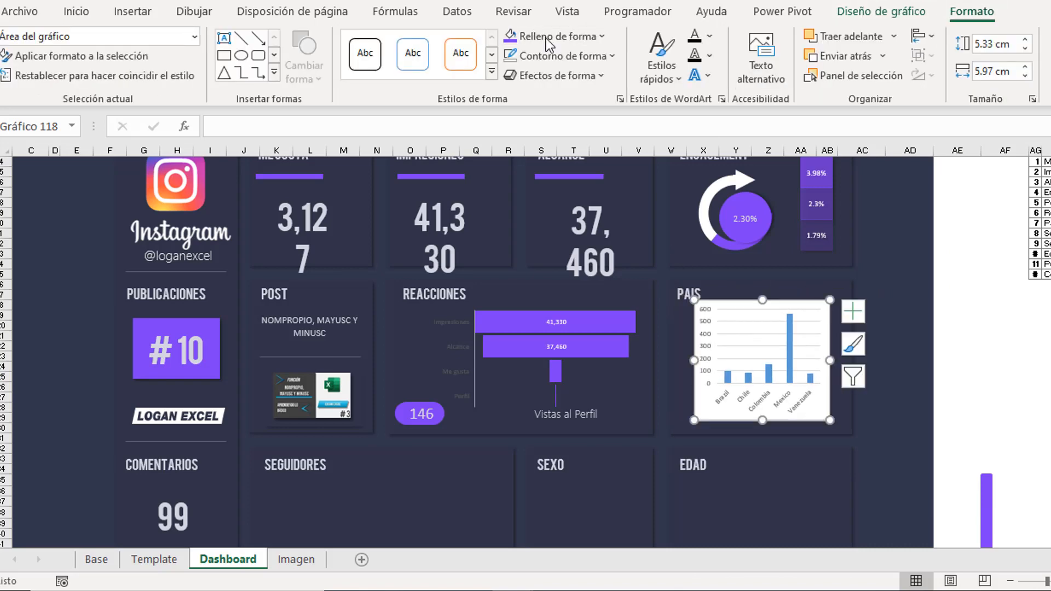
click(546, 38)
click(556, 298)
click(721, 346)
key(Delete)
- Fill the country chart's columns with the dashboard's purple
click(789, 349)
click(558, 37)
click(510, 271)
click(958, 316)
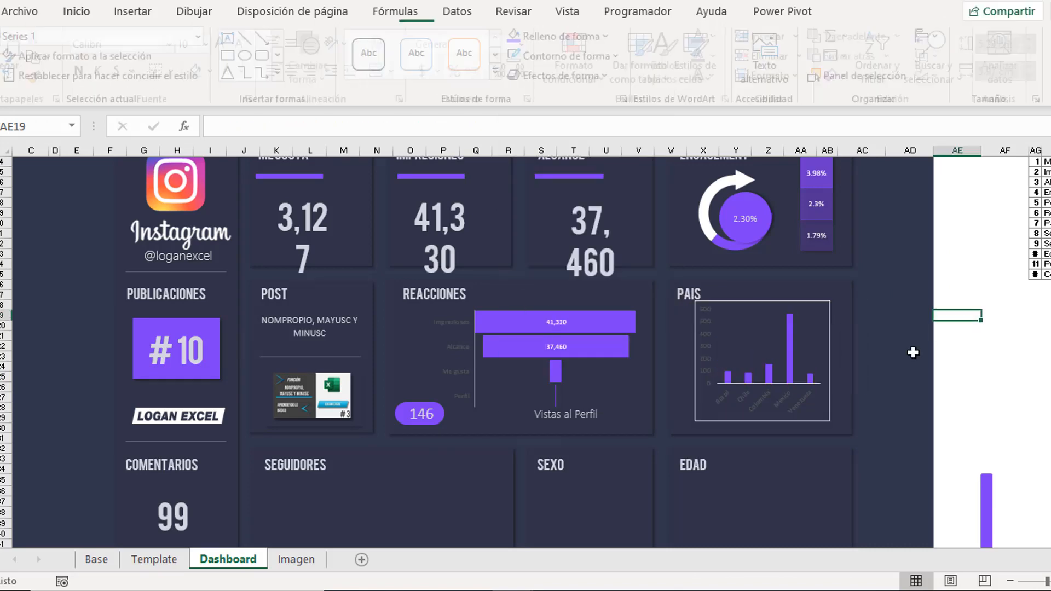
- Remove the country chart's outline and adjust the chart to fill the PAIS panel
click(778, 305)
click(558, 57)
click(556, 319)
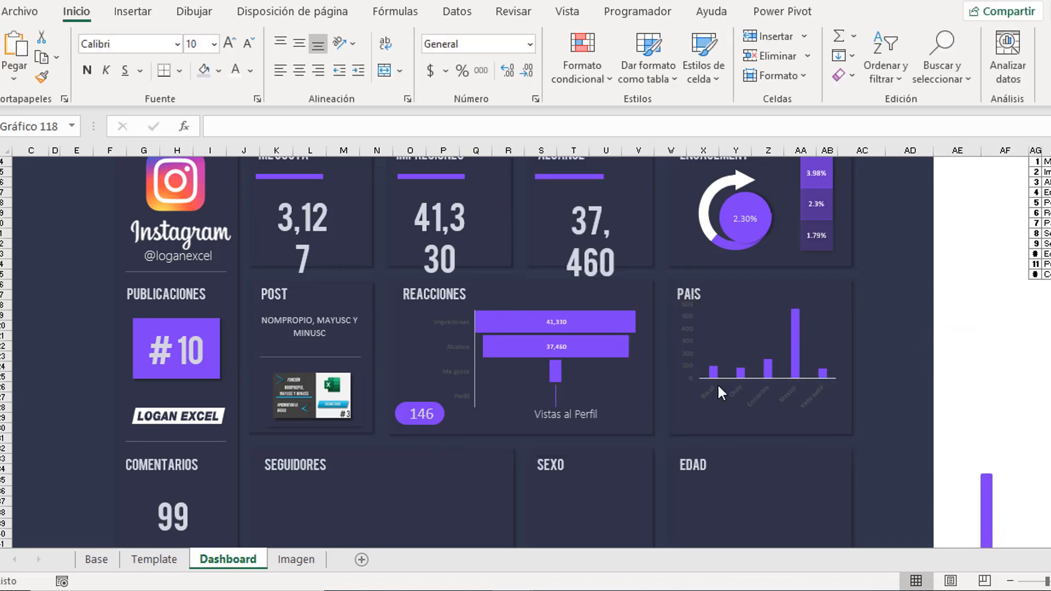
drag(728, 413, 732, 425)
click(383, 478)
- Copy the accumulated followers line chart from Base into the Dashboard and fit it to the SEGUIDORES panel
scroll(376, 477, down, 1)
click(96, 560)
scroll(608, 496, right, 3)
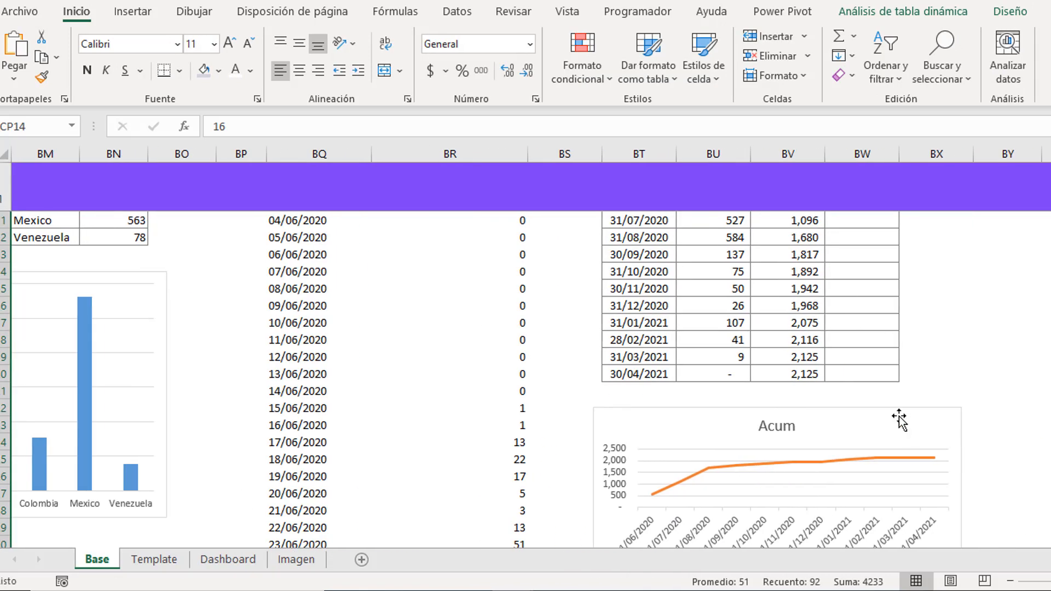
click(899, 419)
key(ctrl+c)
click(228, 559)
click(1036, 366)
key(ctrl+v)
drag(1043, 373, 262, 415)
drag(473, 534, 506, 533)
drag(377, 404, 392, 453)
- Remove the followers line chart's title, fill and outline
click(972, 11)
click(547, 37)
click(552, 300)
click(570, 56)
click(556, 319)
- Delete the followers line chart's vertical axis and gridlines, and stretch the chart to about 4.17 cm high
click(442, 475)
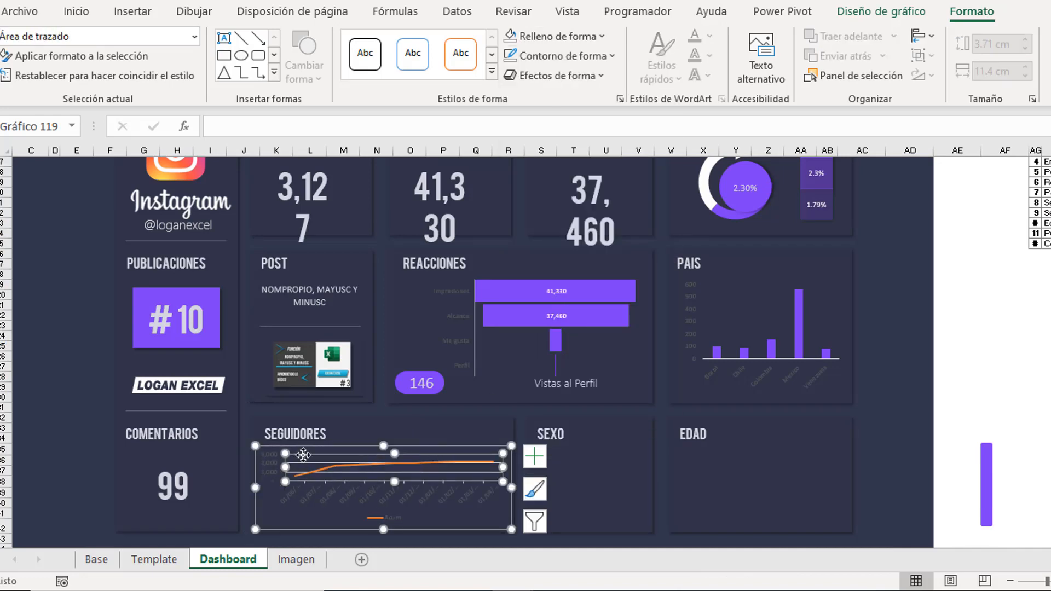
click(267, 471)
key(Delete)
click(290, 462)
key(Delete)
click(350, 486)
drag(384, 445, 383, 437)
- Open the formatting options for the Acum series and delete the followers chart's legend
click(387, 456)
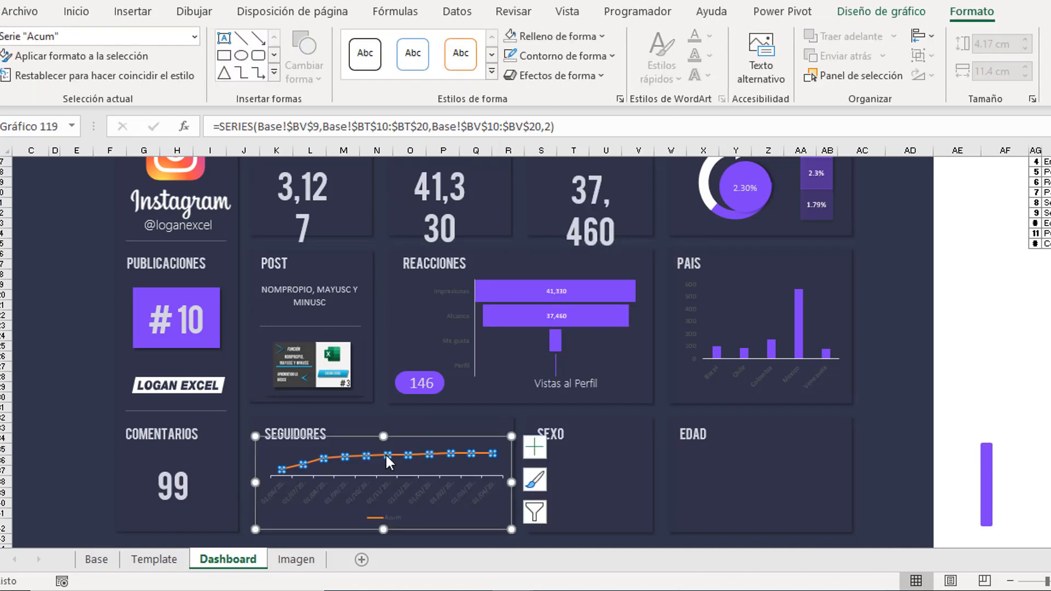
double_click(399, 455)
click(382, 518)
key(Delete)
- Recolour the followers chart's Acum line with the dashboard's purple
click(390, 455)
click(939, 225)
click(1049, 399)
click(1014, 354)
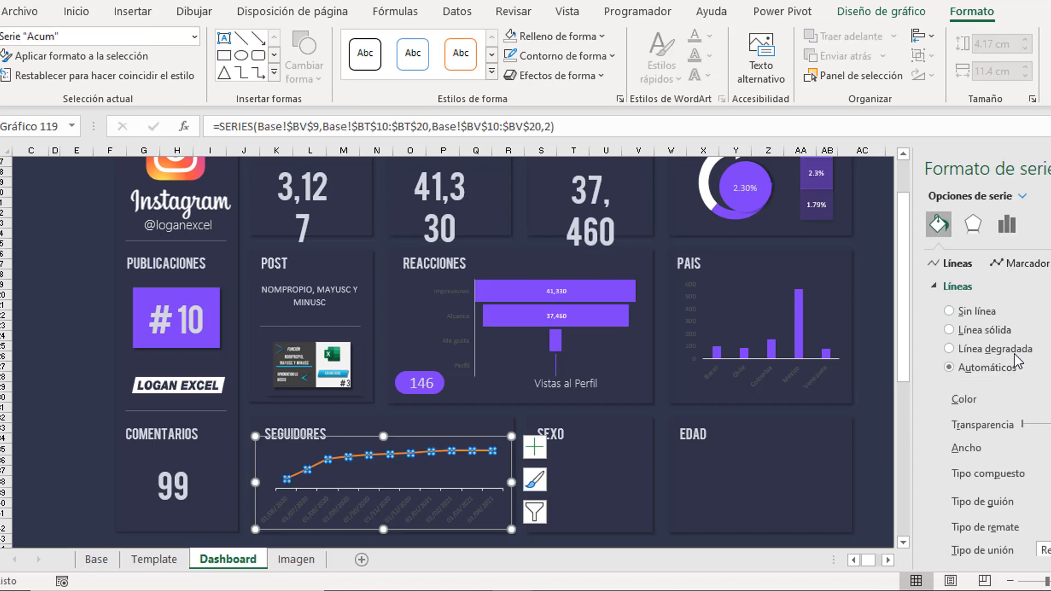
click(880, 449)
click(637, 491)
click(892, 405)
- Copy the sex doughnut chart from Base and place it in the Dashboard's SEXO panel
key(ctrl+Page_Up)
key(ctrl+Page_Up)
click(886, 562)
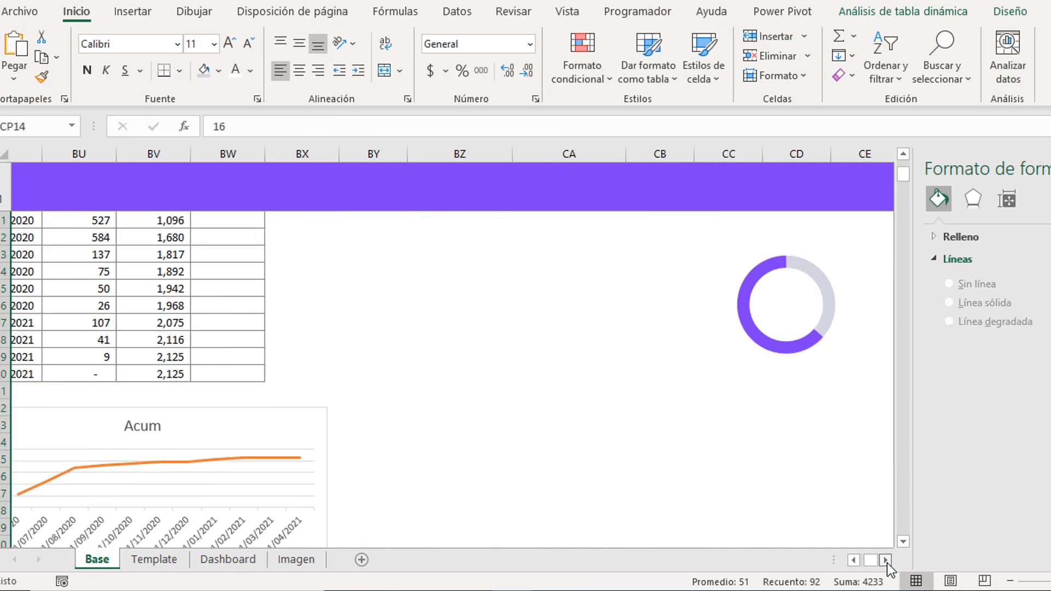
click(704, 347)
key(ctrl+c)
key(ctrl+Page_Down)
key(ctrl+Page_Down)
key(ctrl+v)
drag(587, 504, 618, 376)
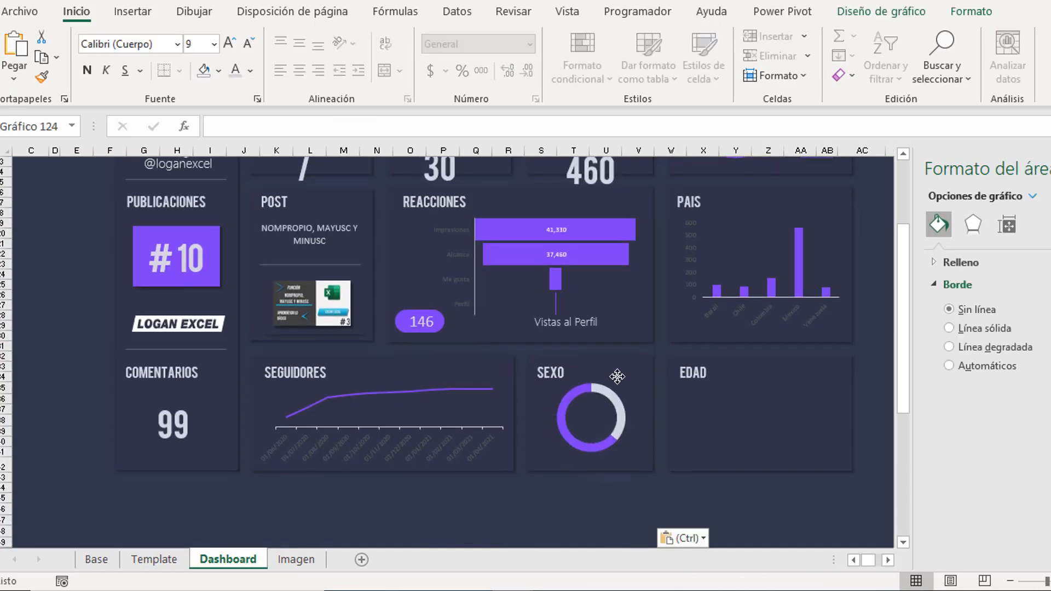
click(638, 509)
- Copy the age bar chart from Base and place it without a fill over the Dashboard's EDAD panel
click(96, 559)
click(888, 562)
click(617, 431)
scroll(617, 423, up, 1)
key(ctrl+c)
click(153, 560)
click(221, 562)
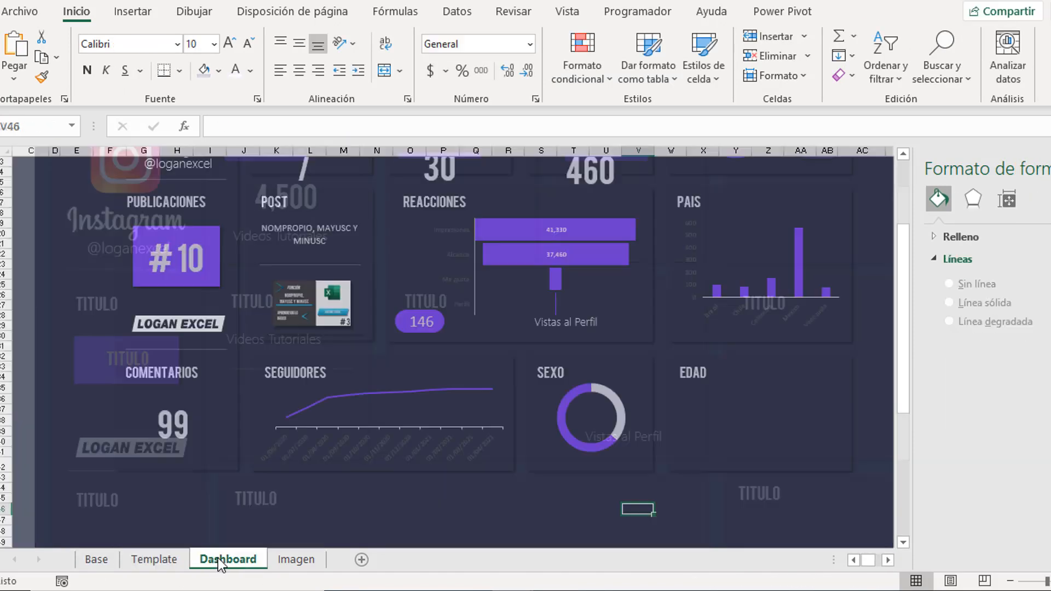
key(ctrl+v)
drag(619, 509, 779, 368)
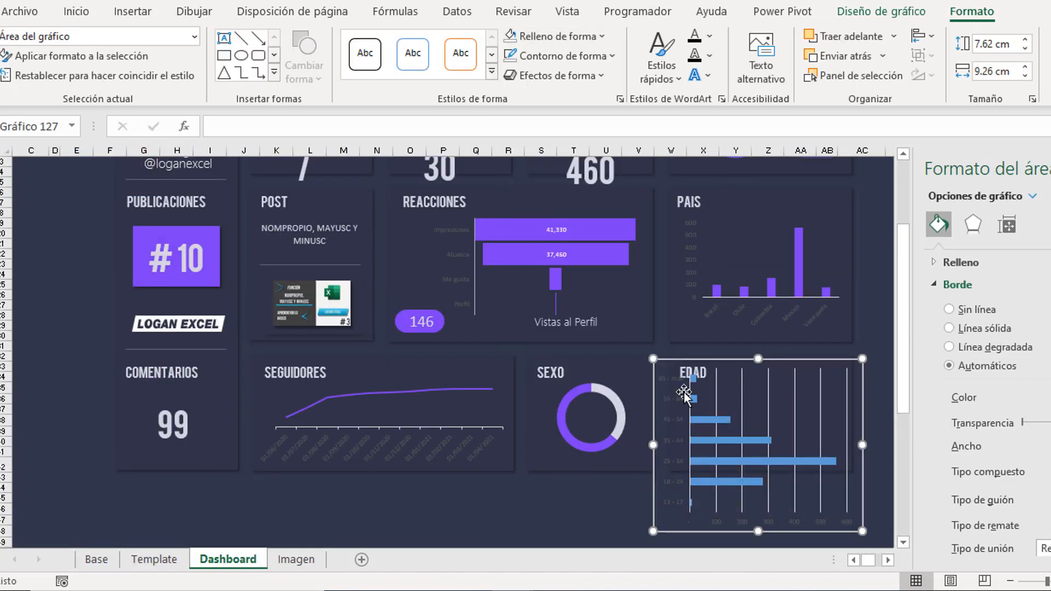
- Delete the age bar chart's gridlines and horizontal value axis
click(768, 405)
key(Delete)
click(743, 521)
key(Delete)
- Resize the age bar chart to about 4.73 × 7.64 cm inside the EDAD panel and remove its outline
drag(758, 532, 759, 480)
mouse_move(742, 359)
mouse_down()
mouse_move(770, 363)
mouse_move(759, 350)
mouse_up()
drag(880, 355, 843, 370)
click(568, 55)
click(548, 328)
- Fill the age chart's bars with the dashboard's purple
click(746, 422)
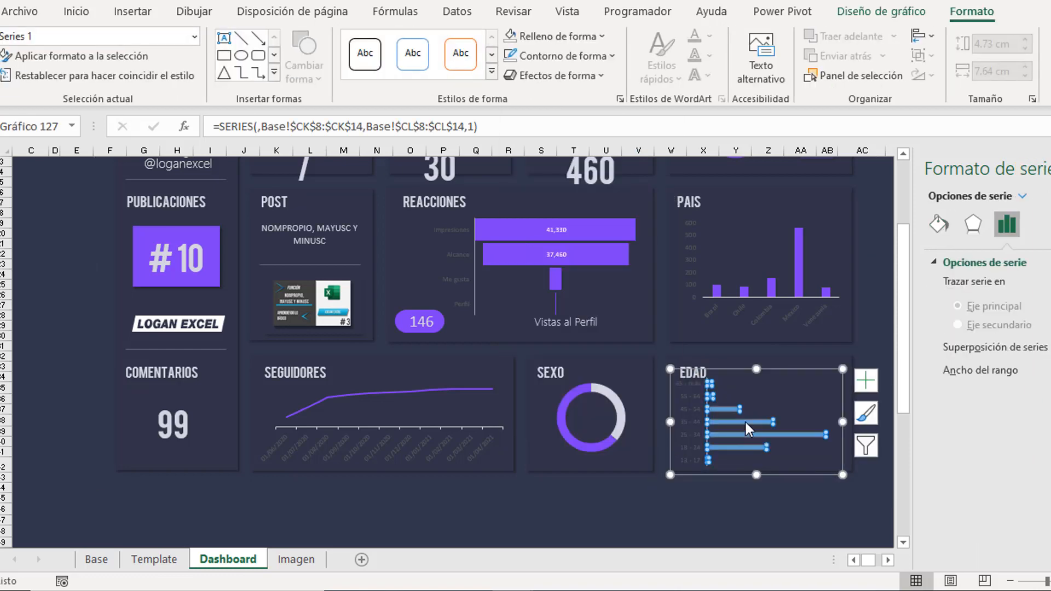
click(939, 224)
click(962, 262)
click(1050, 456)
click(1014, 411)
click(767, 504)
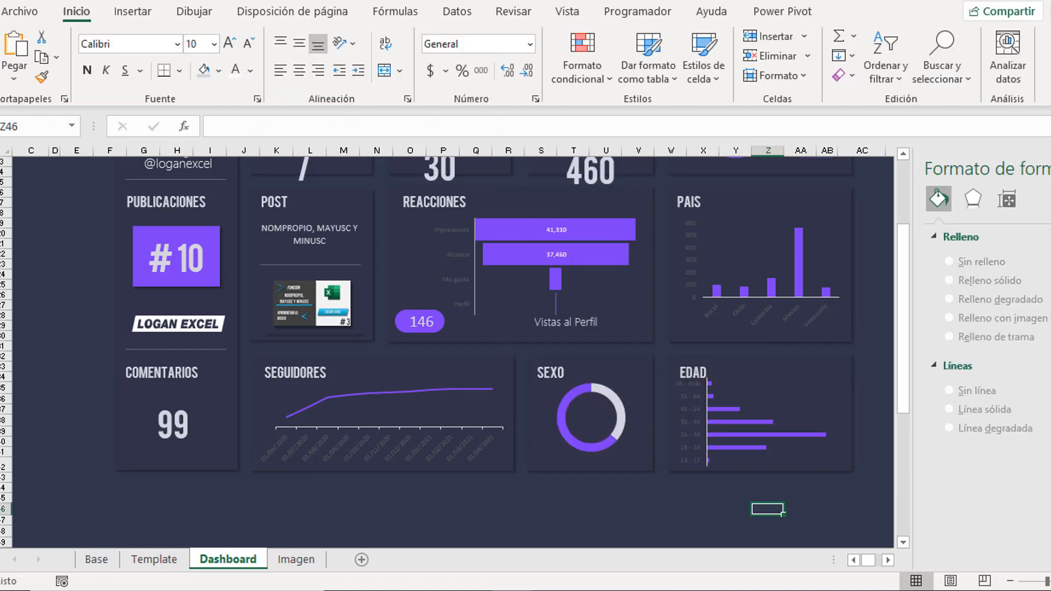
- Examine the assembled dashboard, checking the metric cards and the charts in every panel
scroll(301, 498, up, 6)
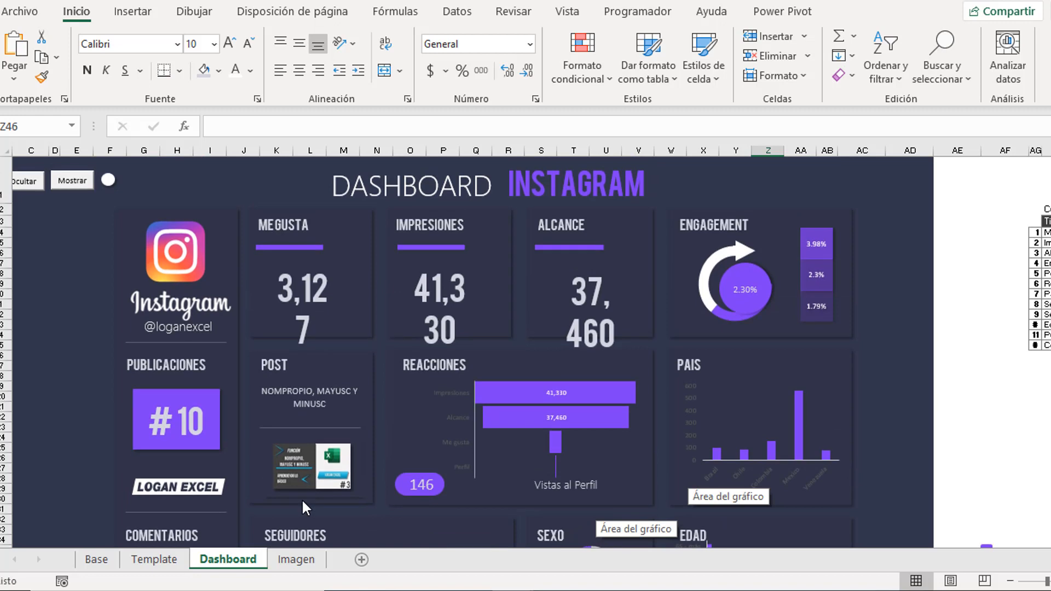
scroll(184, 417, down, 3)
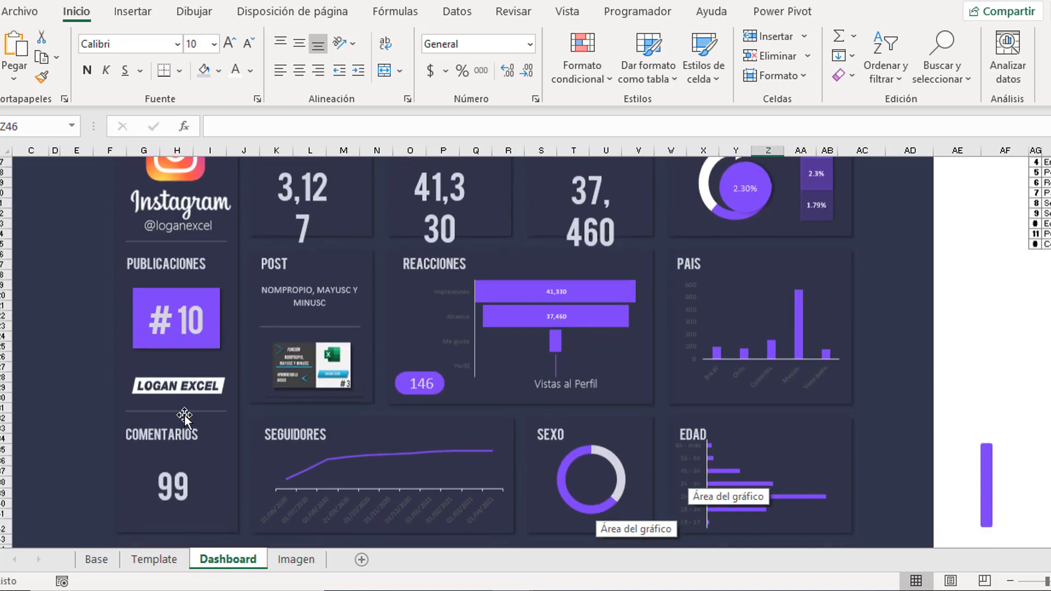
scroll(184, 418, down, 2)
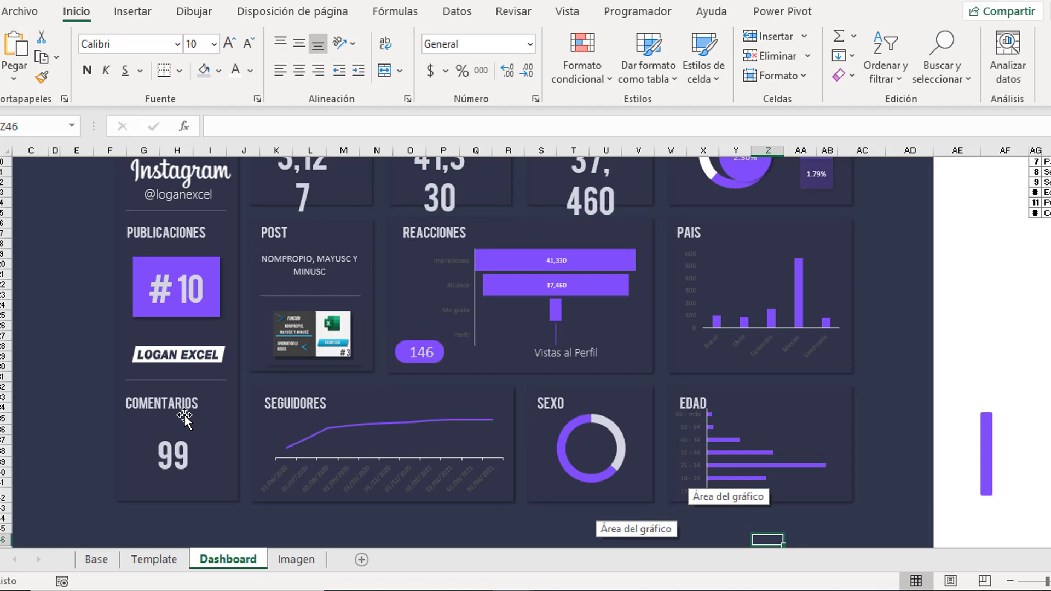
scroll(185, 417, up, 5)
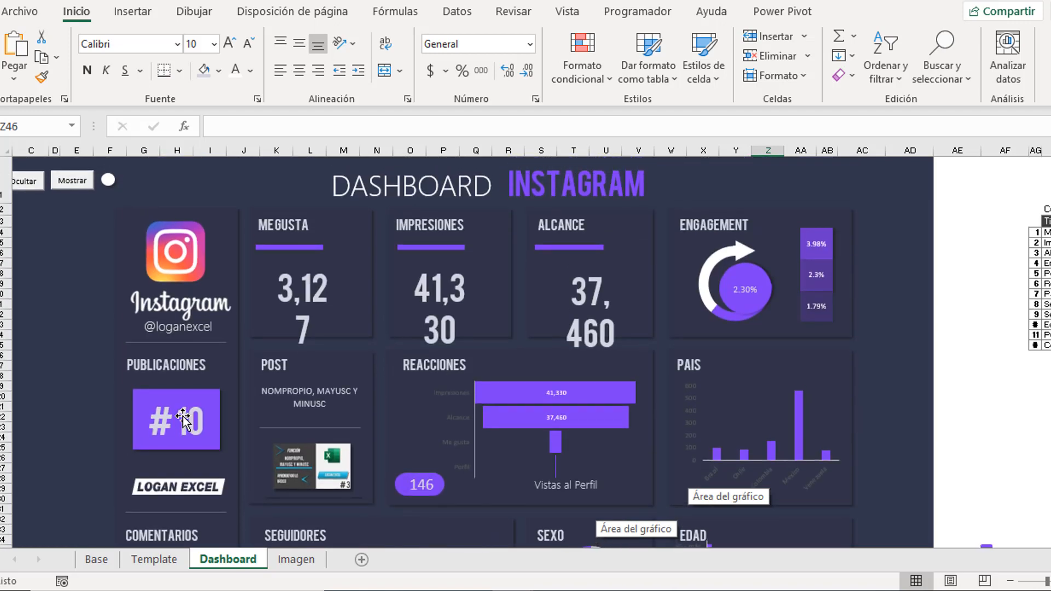
scroll(84, 433, down, 4)
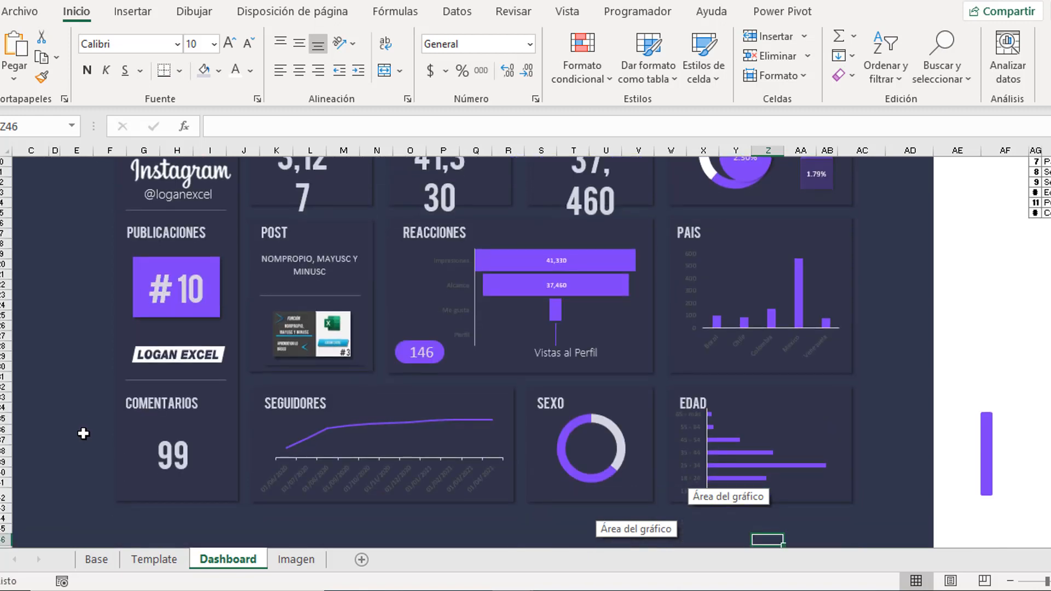
scroll(84, 433, up, 4)
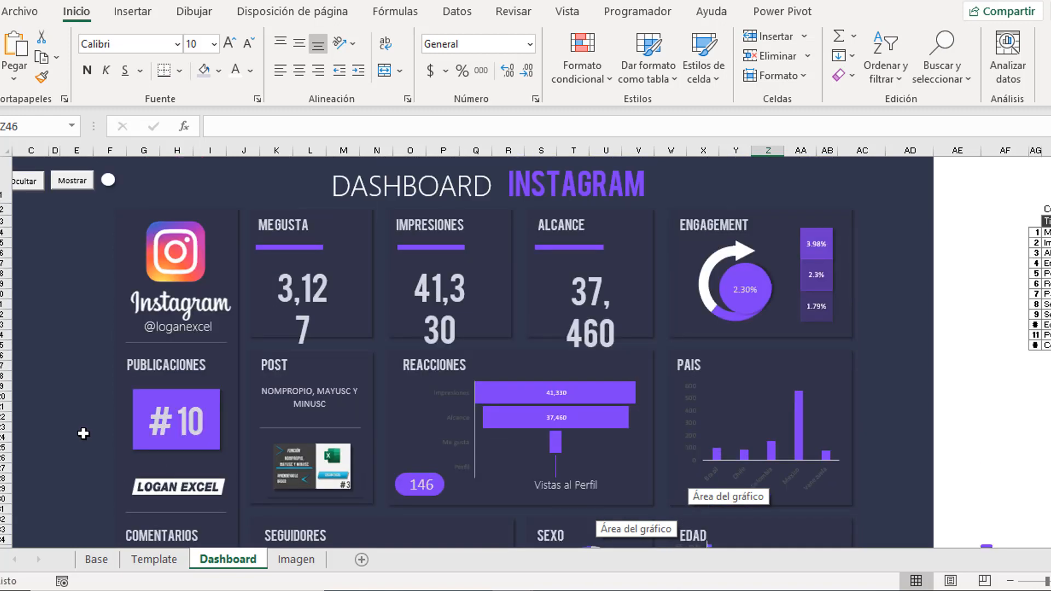
scroll(83, 433, down, 3)
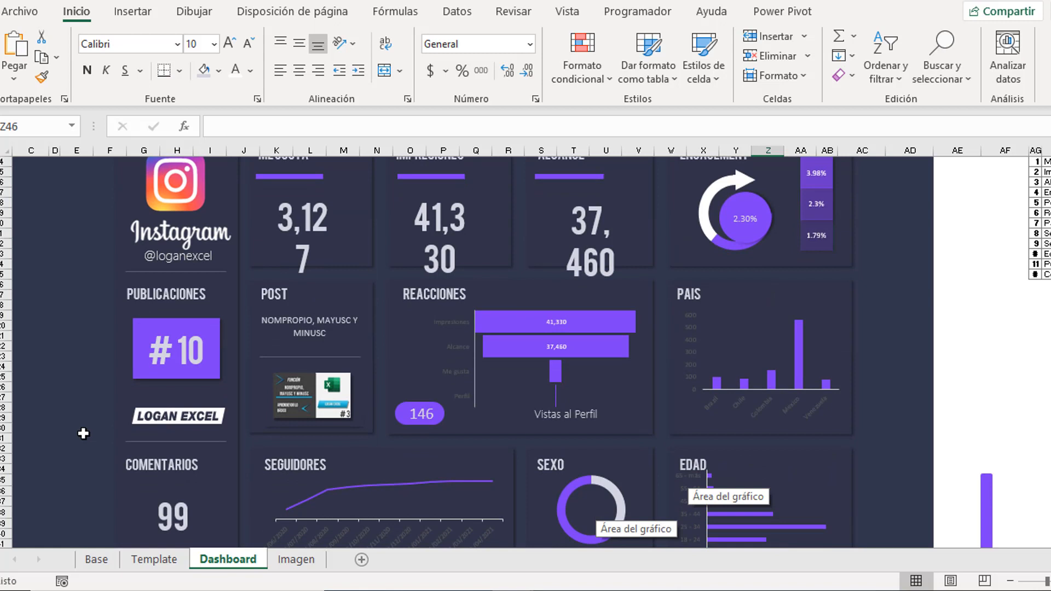
- Review the dashboard layout from the title and metric cards down to the SEGUIDORES, SEXO and EDAD charts
scroll(27, 315, up, 3)
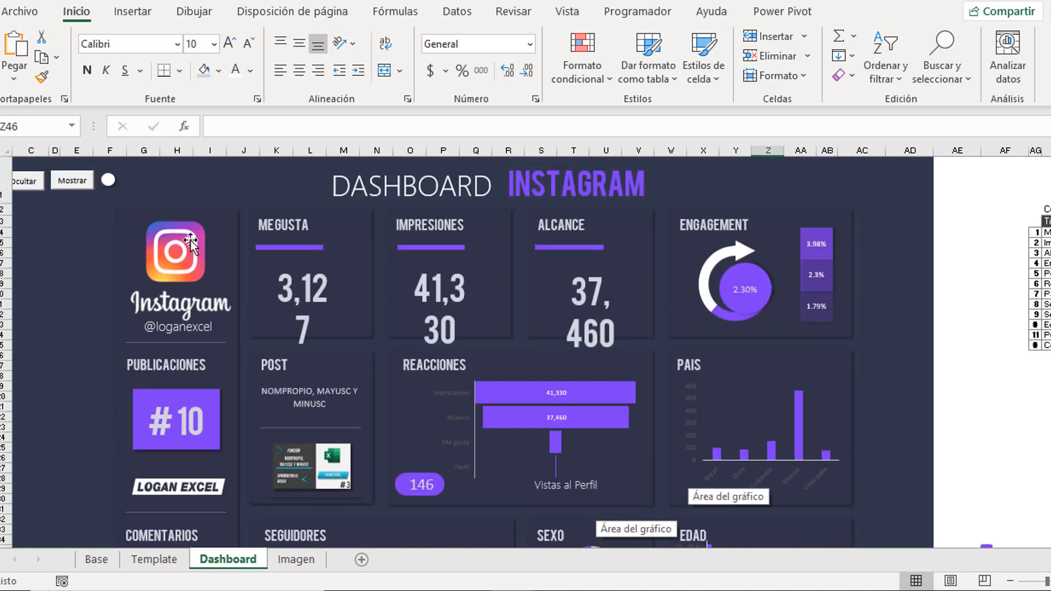
scroll(101, 403, down, 3)
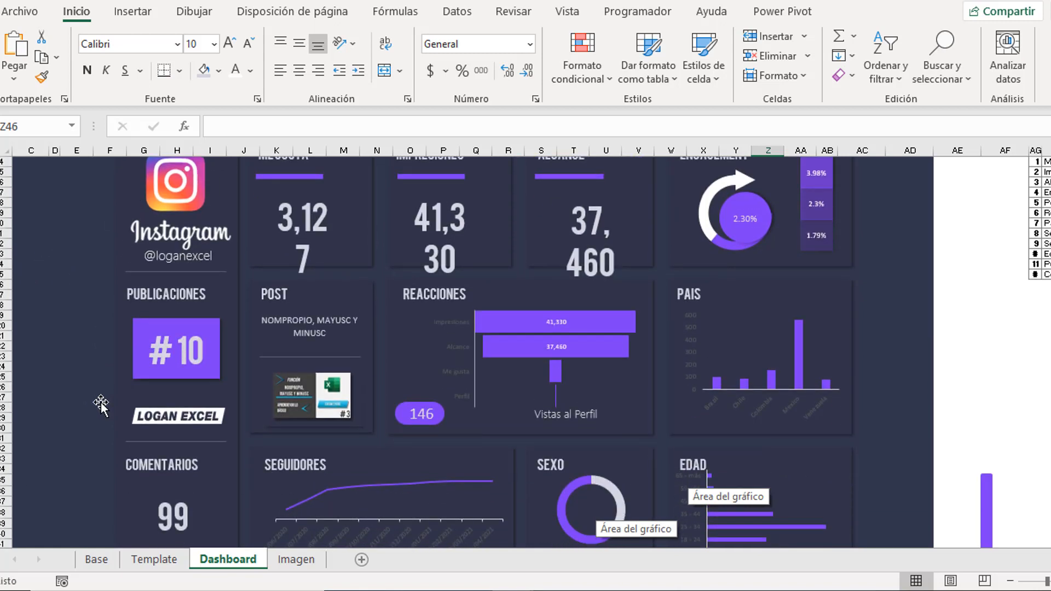
scroll(247, 373, up, 3)
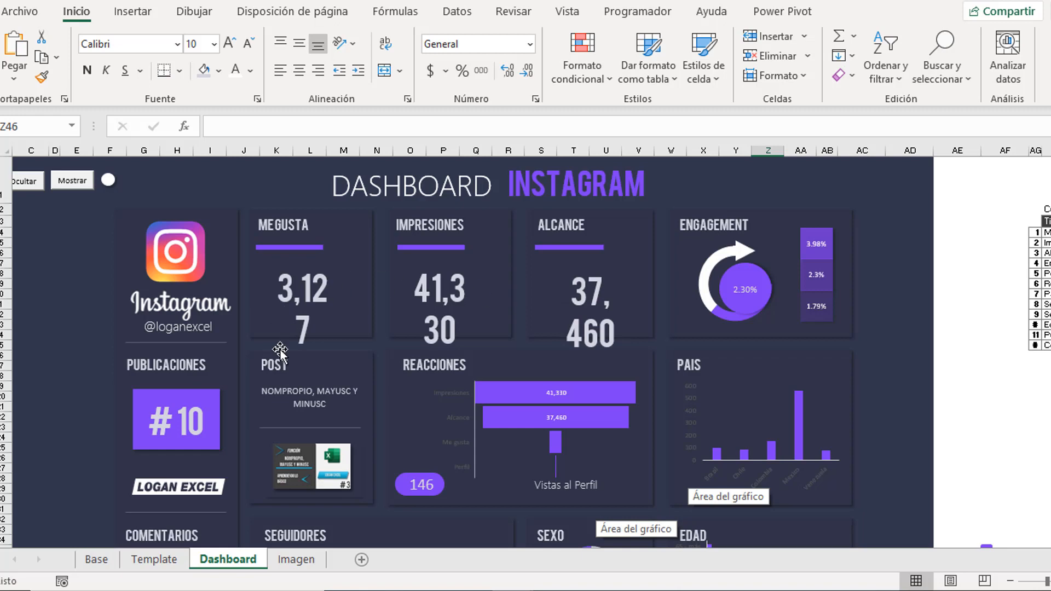
scroll(236, 416, down, 3)
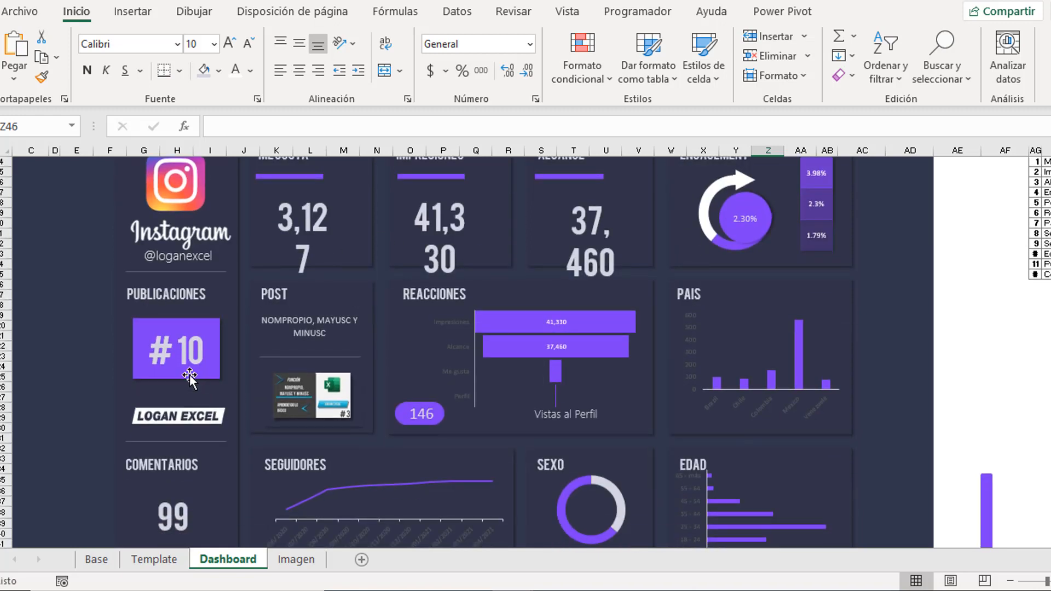
scroll(189, 374, up, 3)
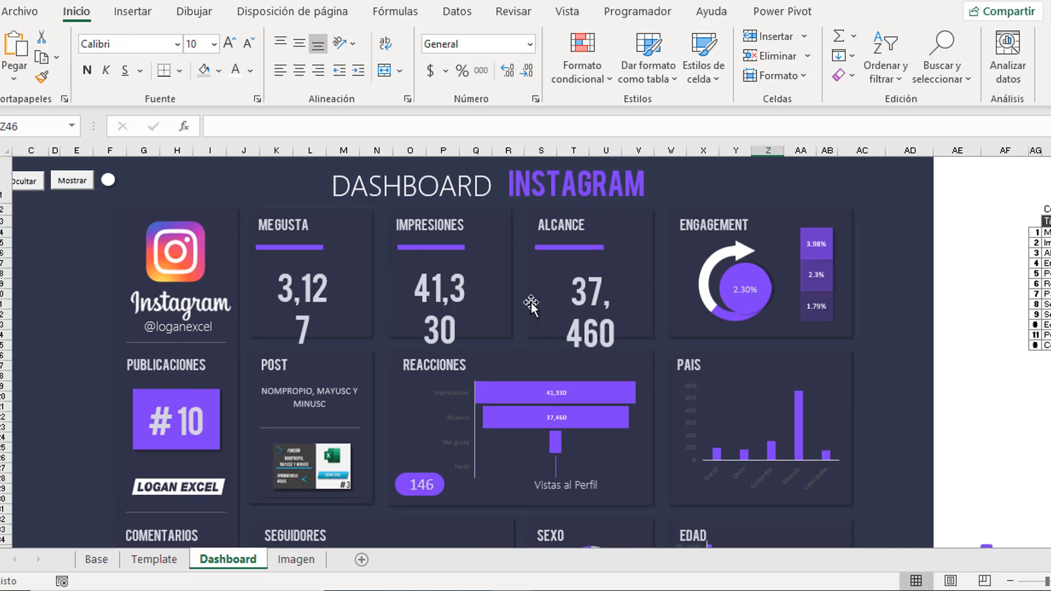
scroll(577, 303, down, 3)
scroll(670, 255, up, 3)
scroll(697, 324, down, 3)
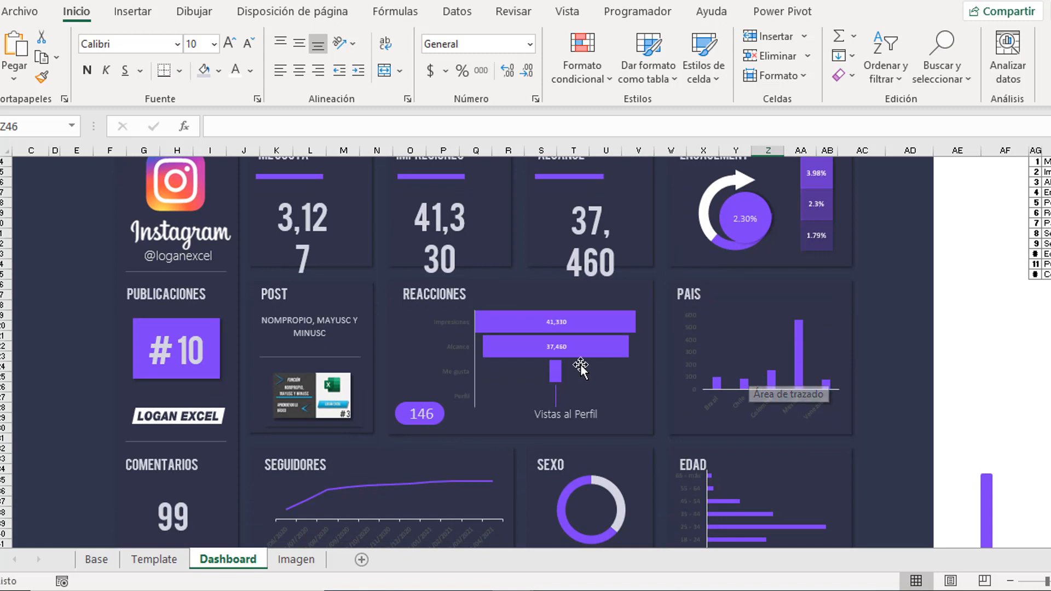
scroll(507, 370, down, 1)
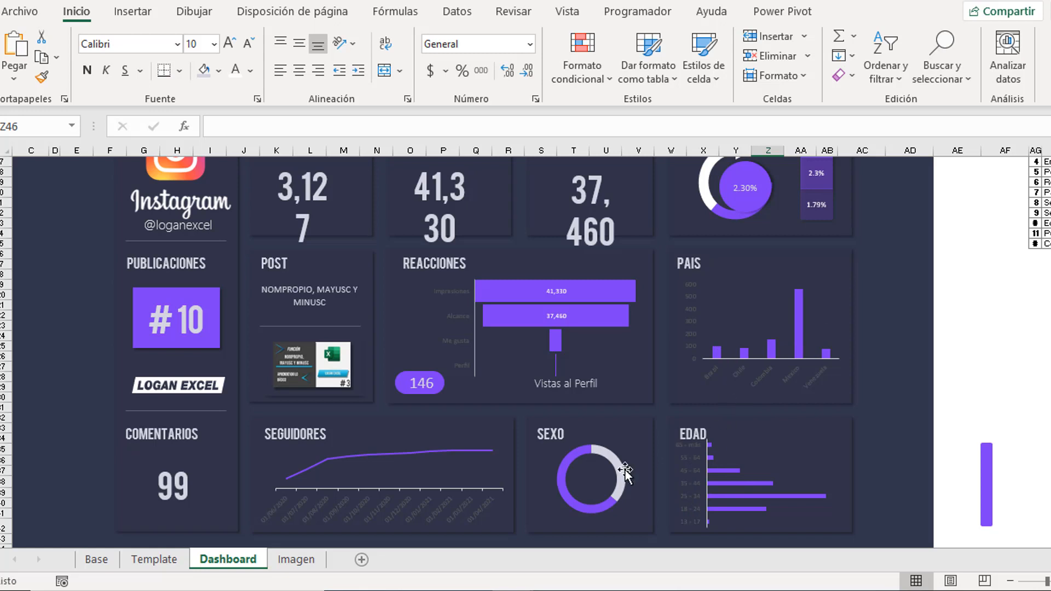
scroll(636, 409, up, 1)
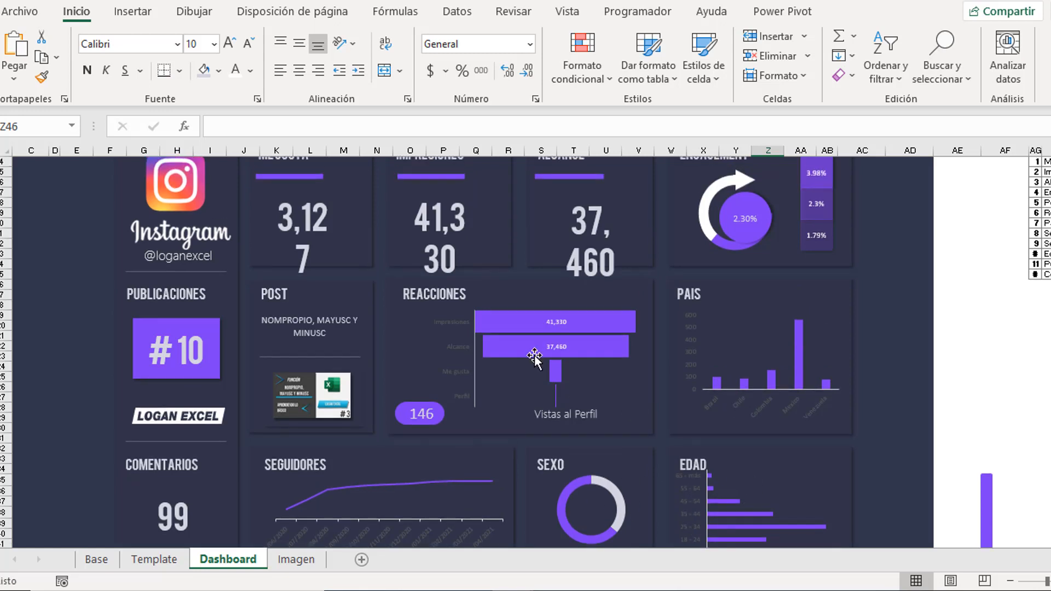
scroll(383, 275, up, 2)
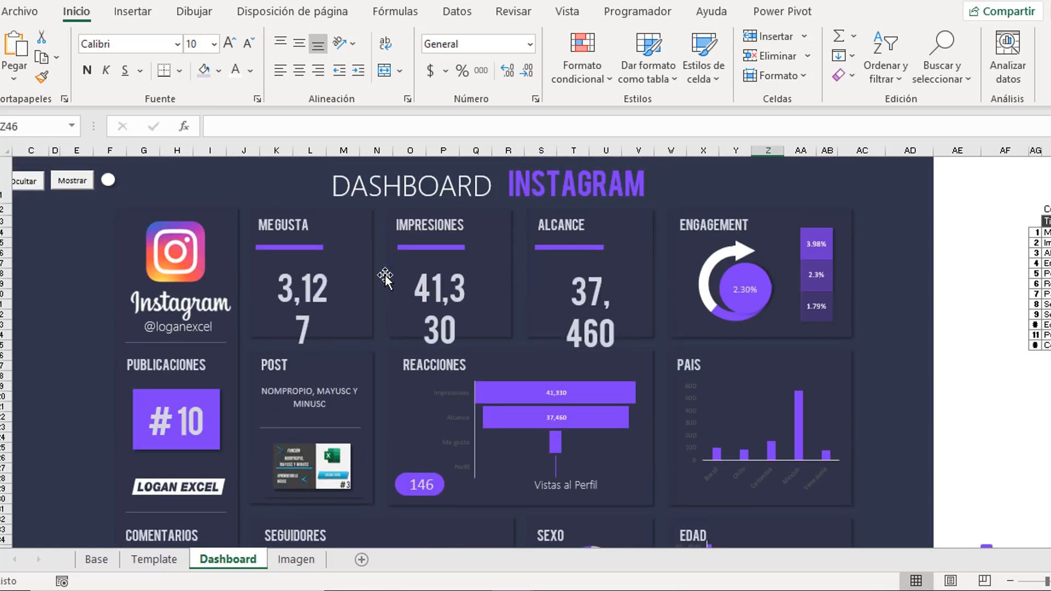
scroll(288, 346, down, 2)
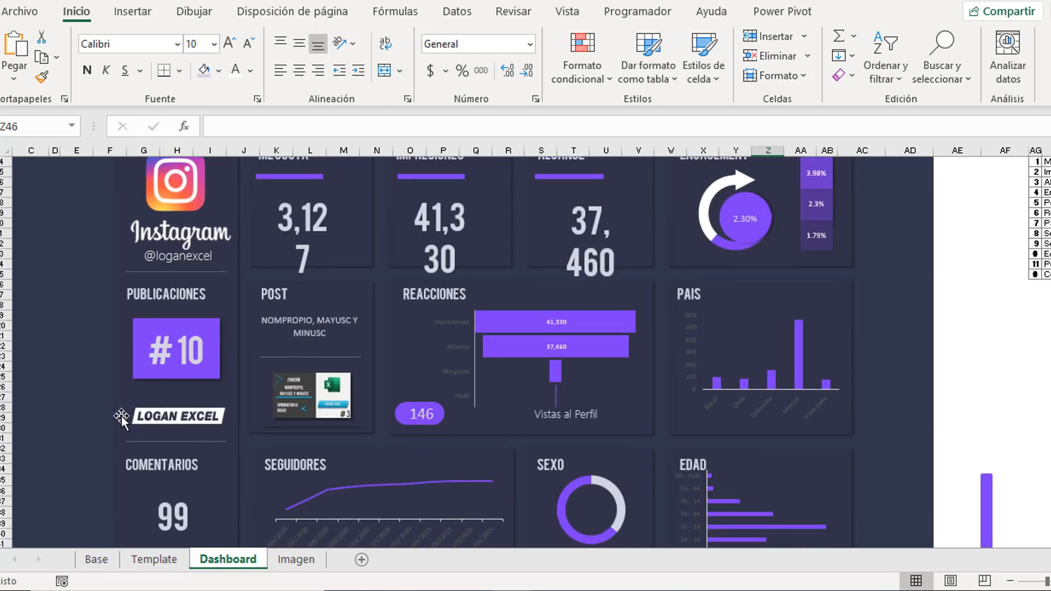
- Insert a slicer on the Nombre field from the Me gusta pivot table and place it beneath the Segmentador's Selección cells
click(77, 313)
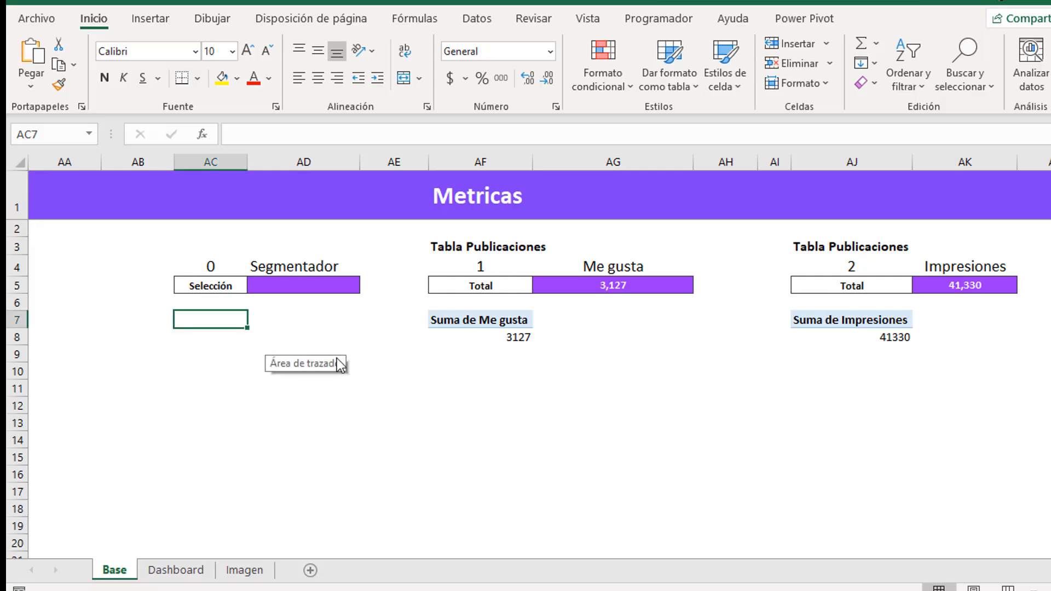
click(457, 341)
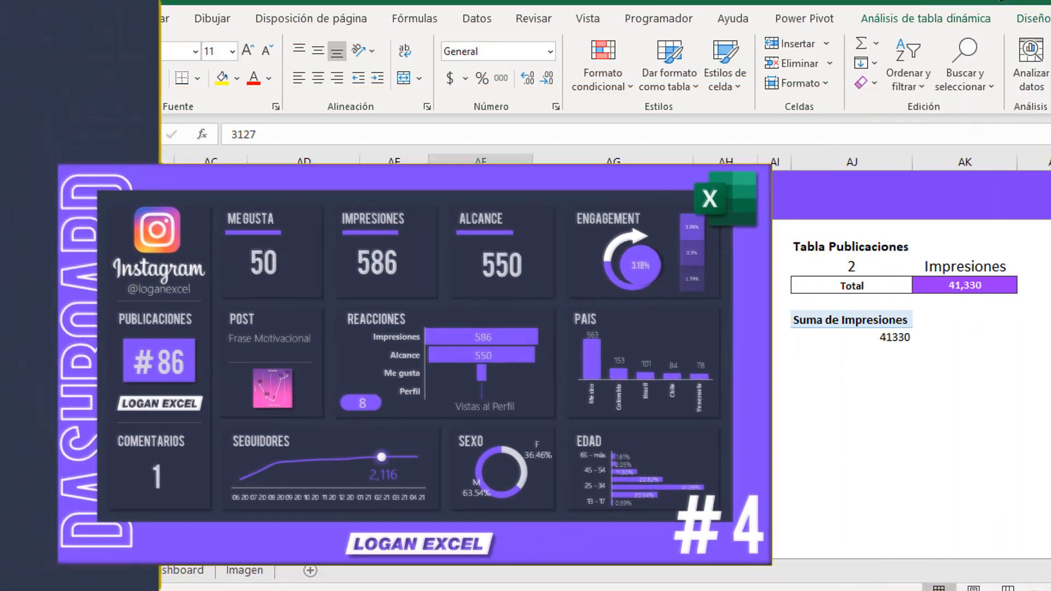
click(912, 22)
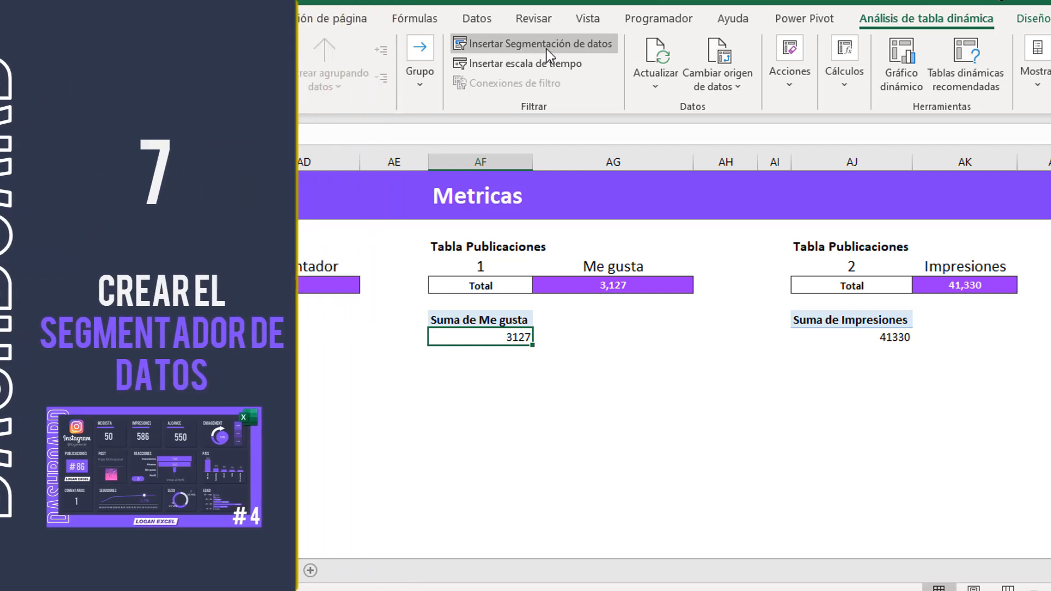
click(546, 44)
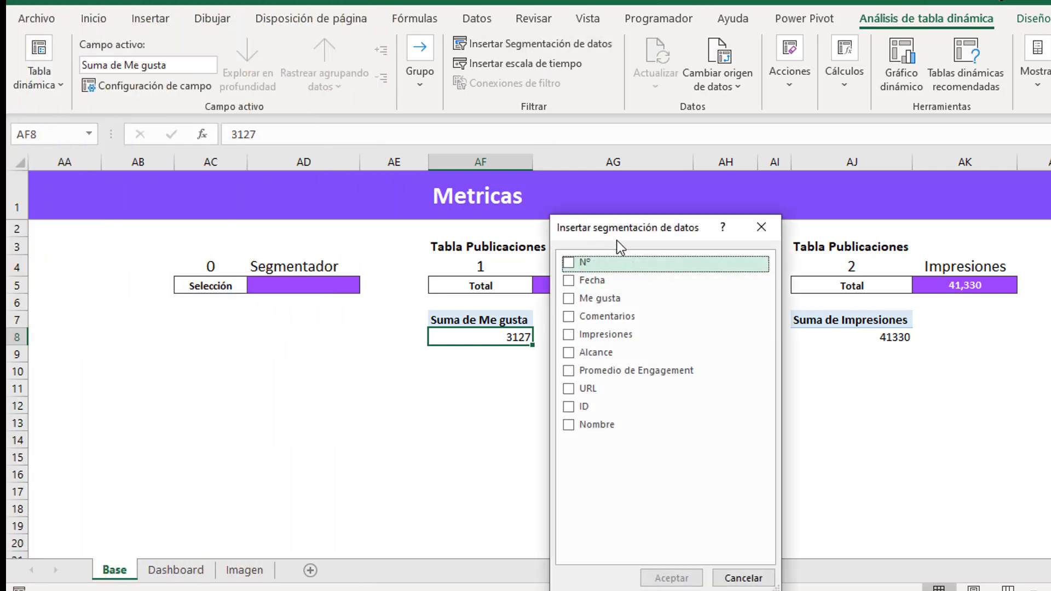
drag(616, 241, 258, 326)
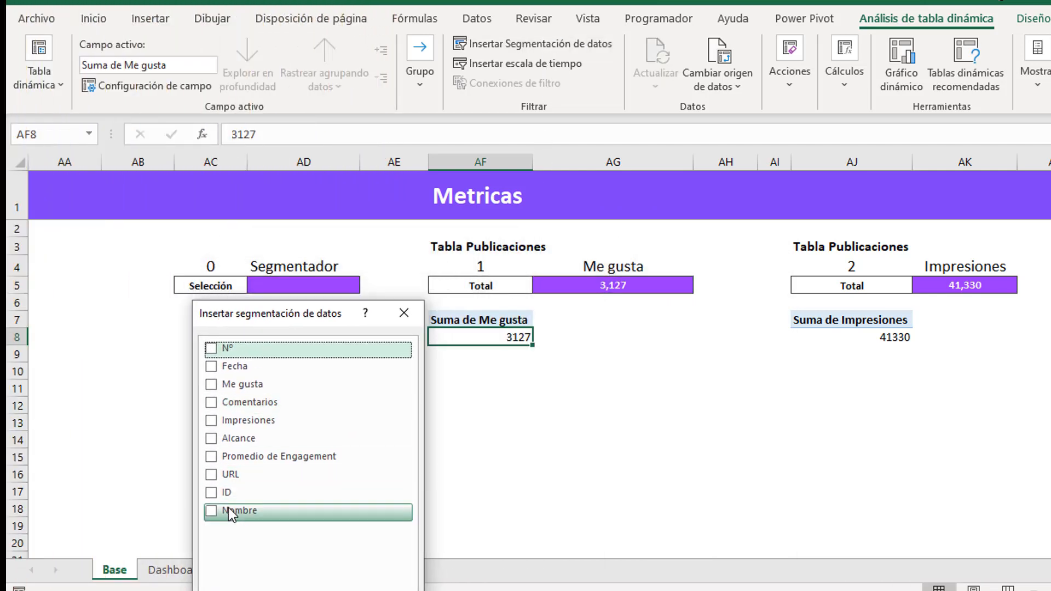
click(212, 513)
drag(321, 324, 347, 179)
click(345, 521)
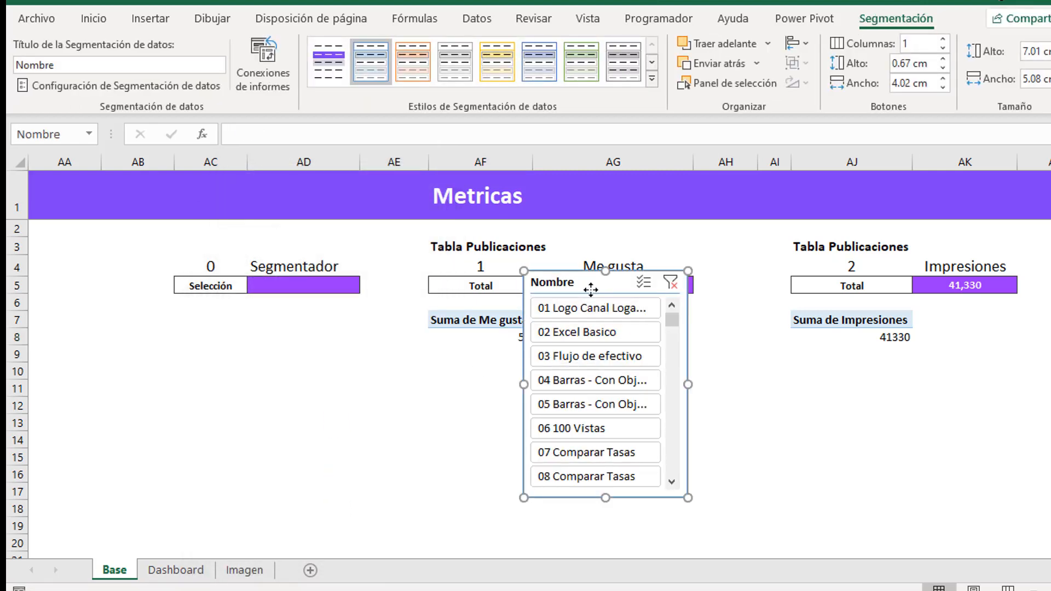
drag(601, 290, 254, 333)
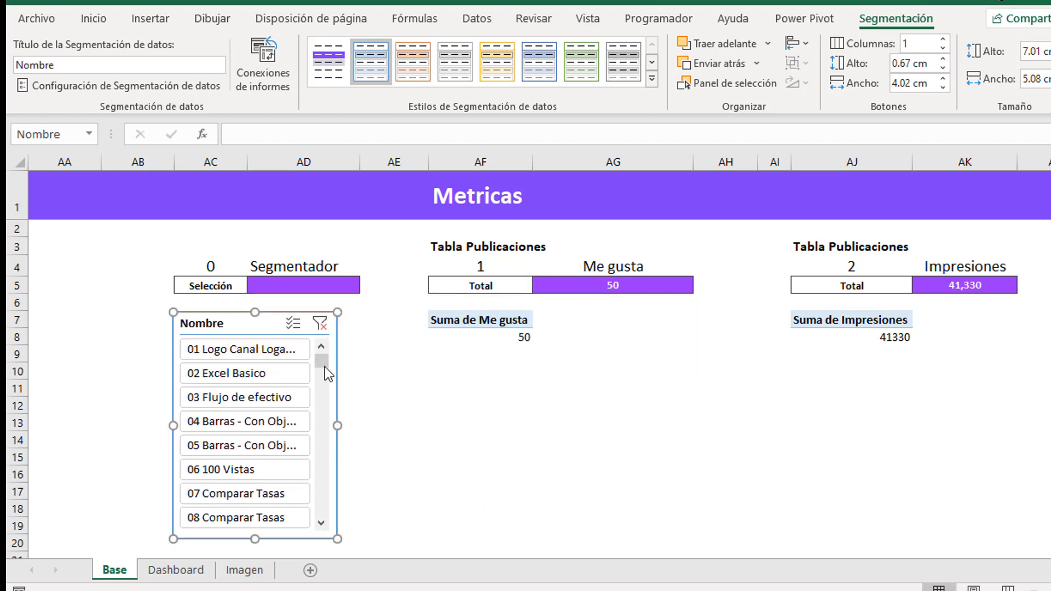
drag(322, 361, 341, 326)
- Connect the Nombre slicer to pivot tables TD02, TD03, TD04, TD05, TD11, TD12 and TD13 as well as TD01
click(263, 77)
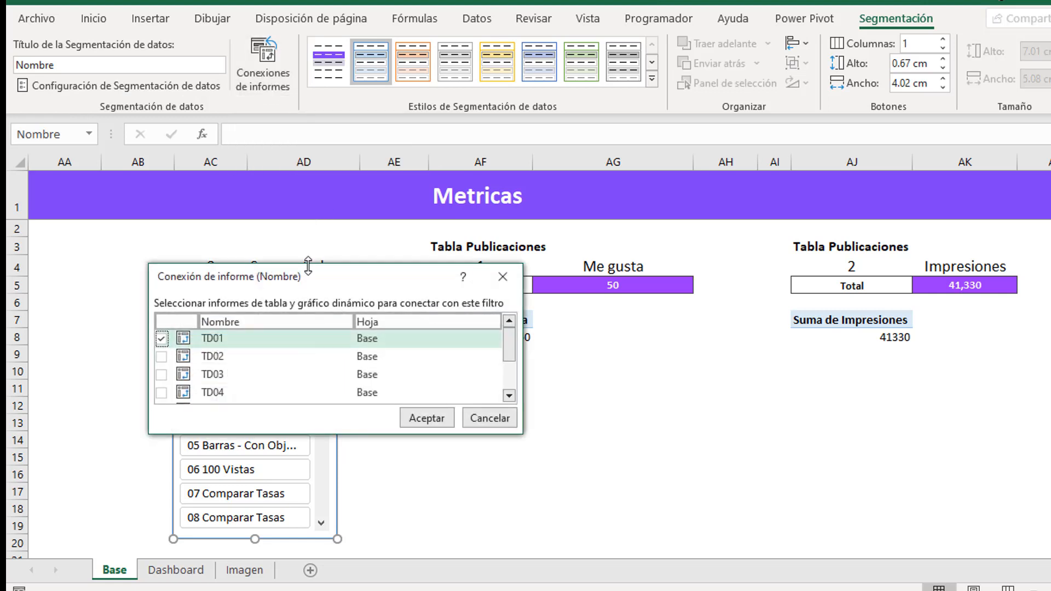
drag(518, 430, 547, 548)
drag(343, 283, 569, 259)
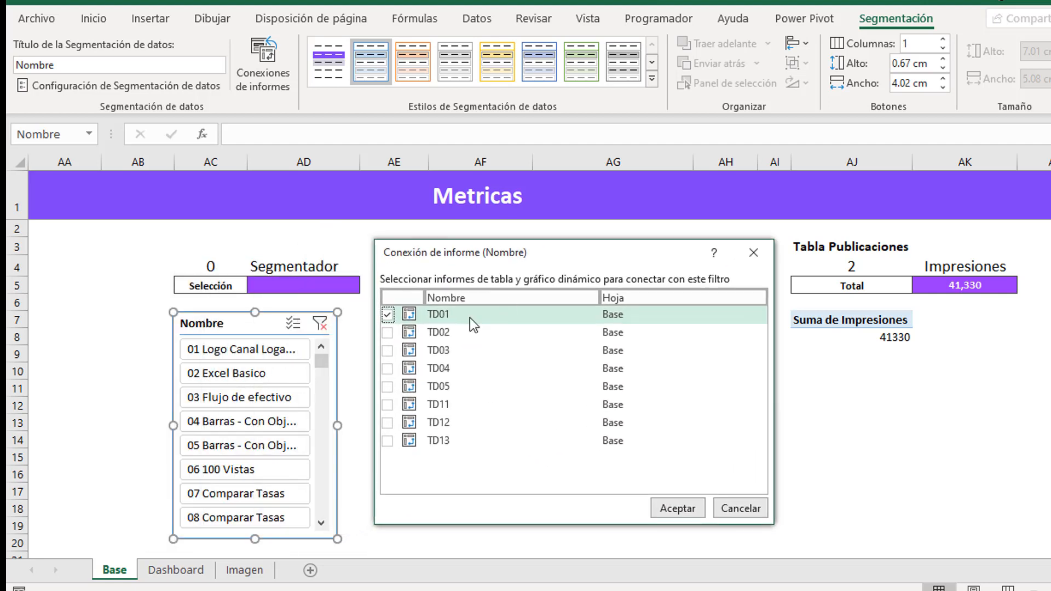
click(388, 333)
click(388, 351)
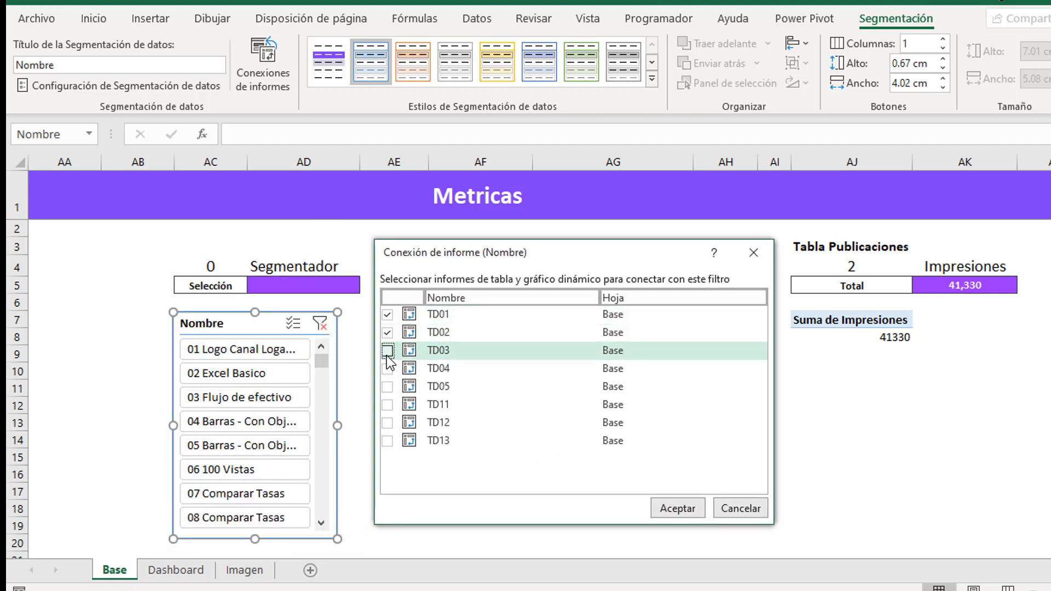
click(388, 370)
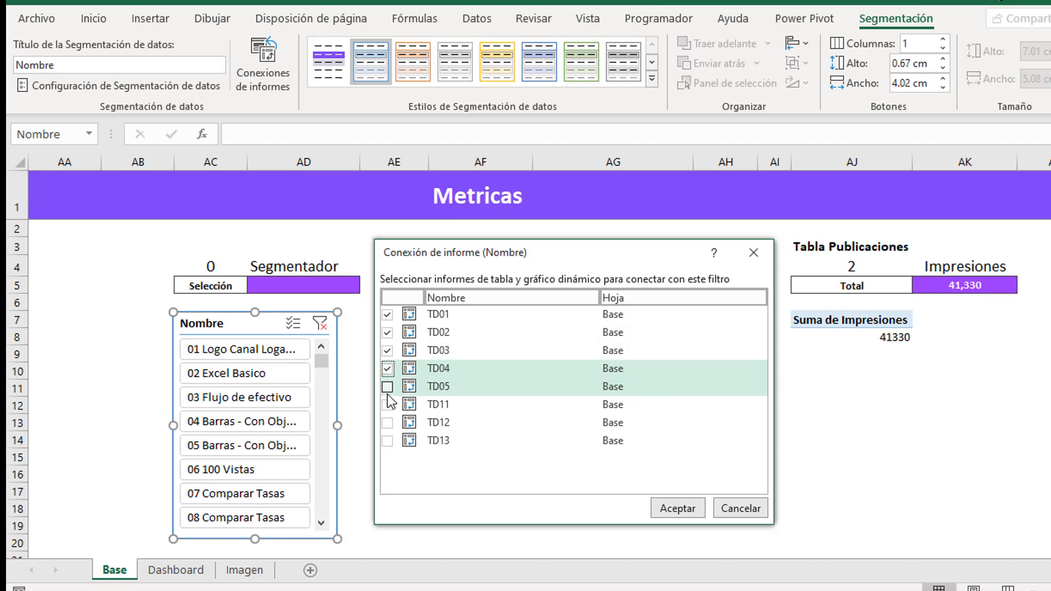
click(388, 387)
click(388, 406)
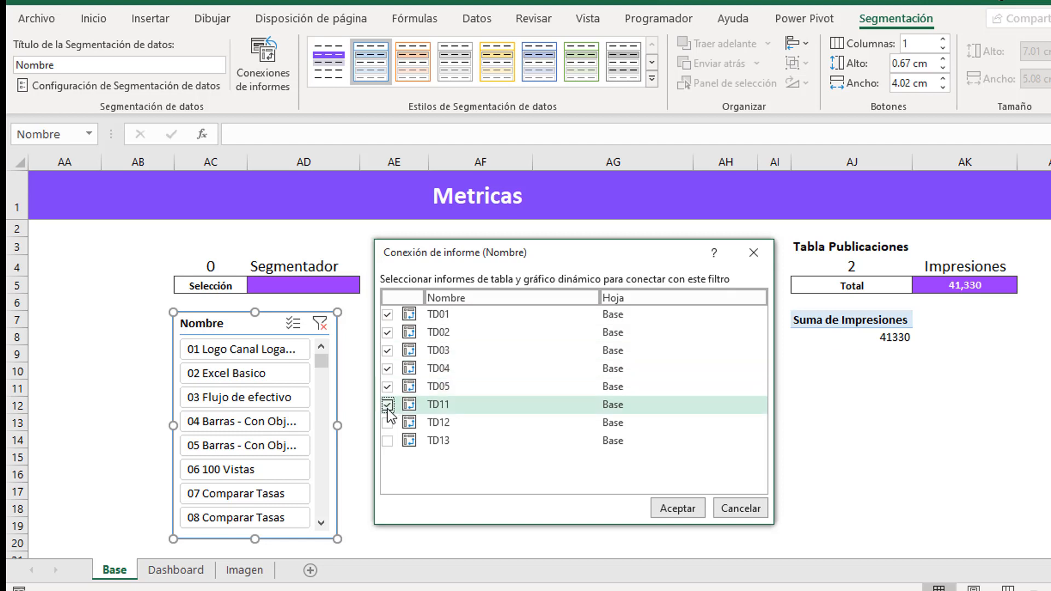
click(387, 423)
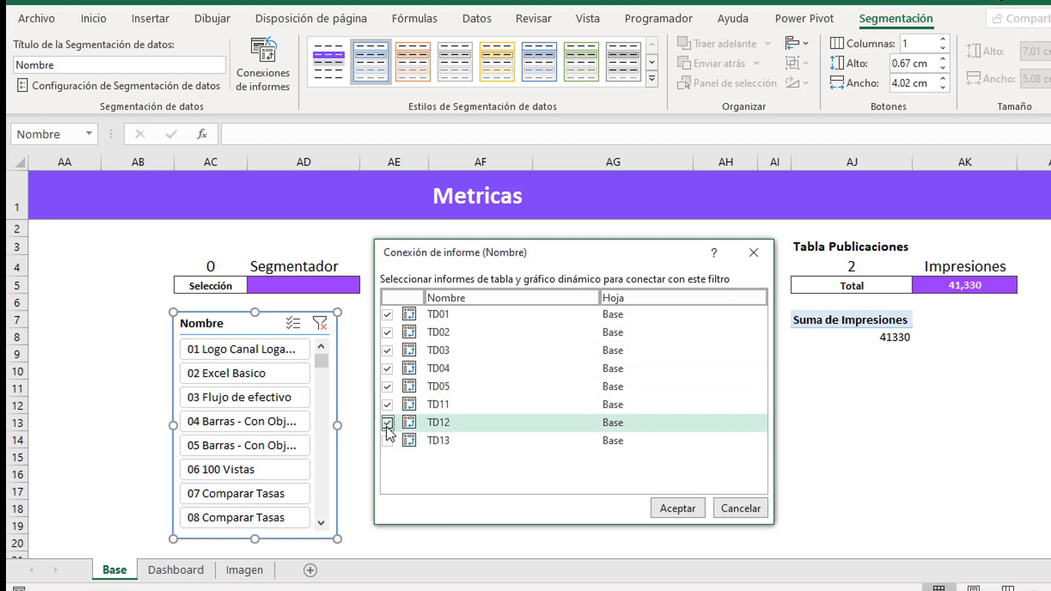
click(388, 441)
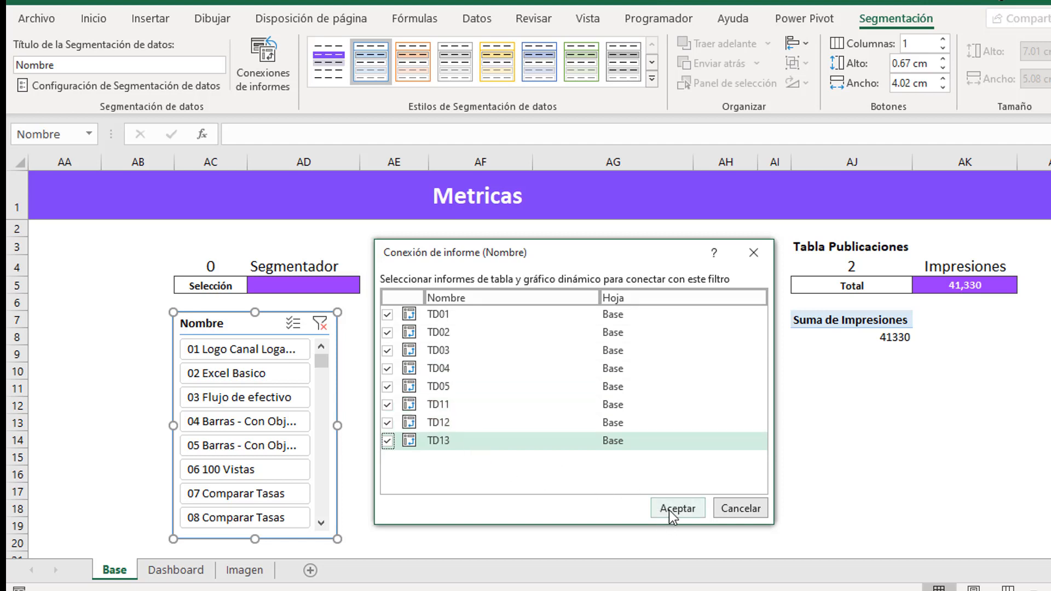
drag(617, 264, 609, 290)
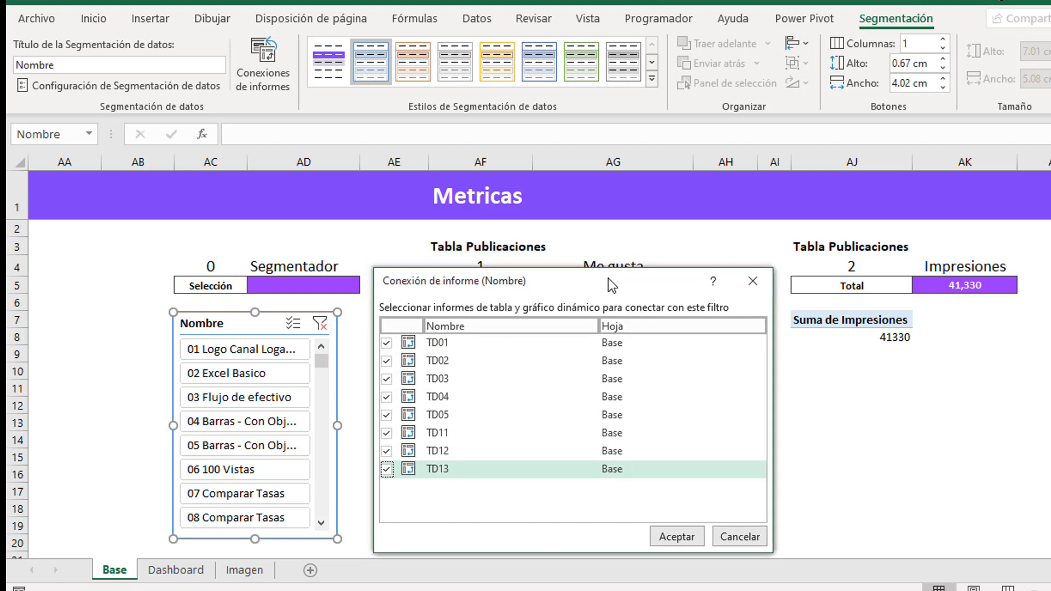
click(678, 534)
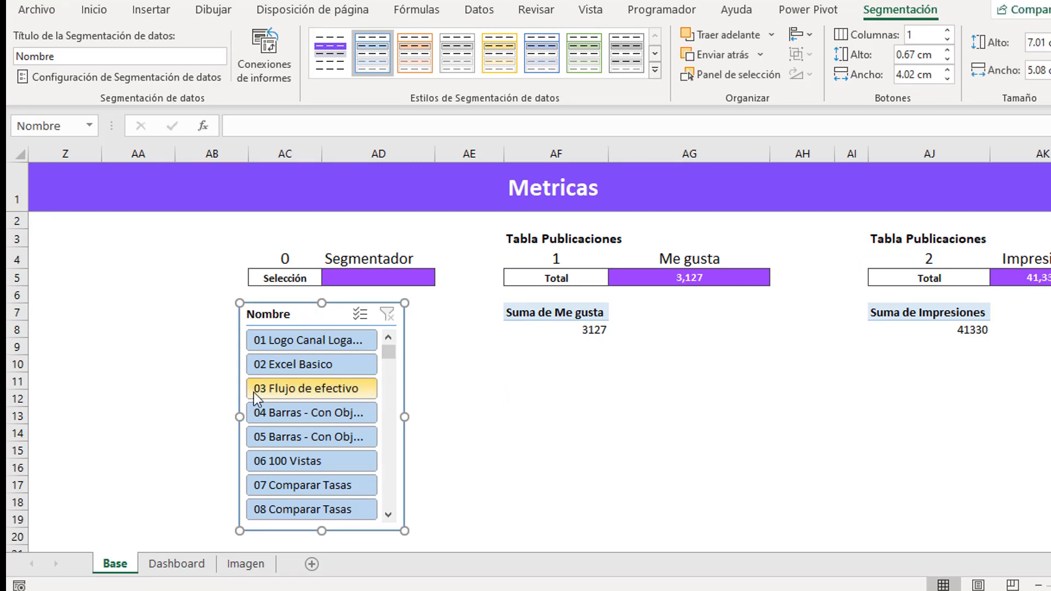
- Paste a copy of the Nombre slicer onto the Dashboard sheet and position it beneath the Ocultar and Mostrar buttons, beside the logo panel
click(178, 565)
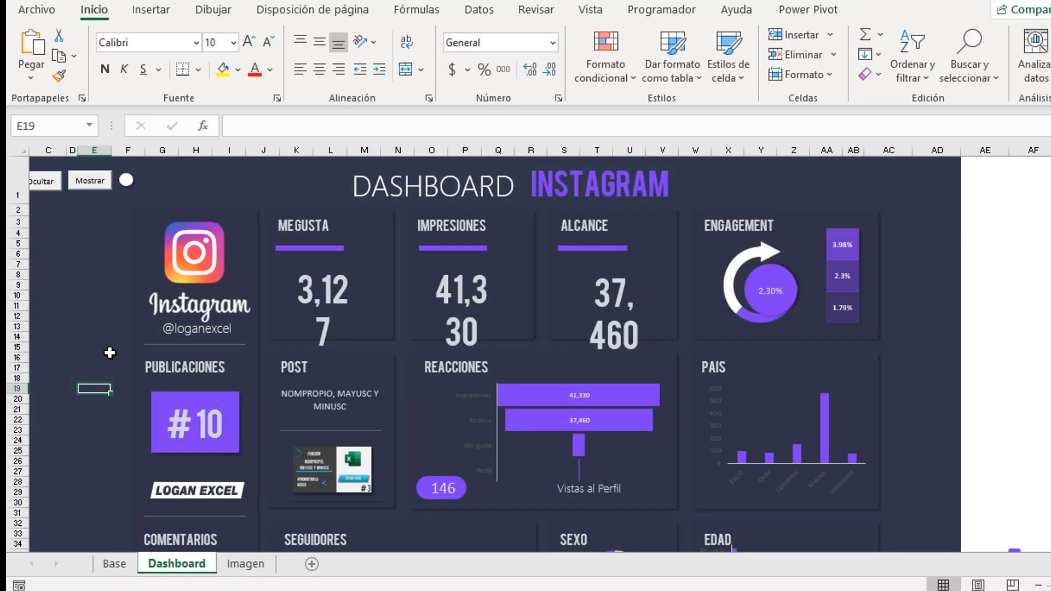
click(98, 254)
click(102, 244)
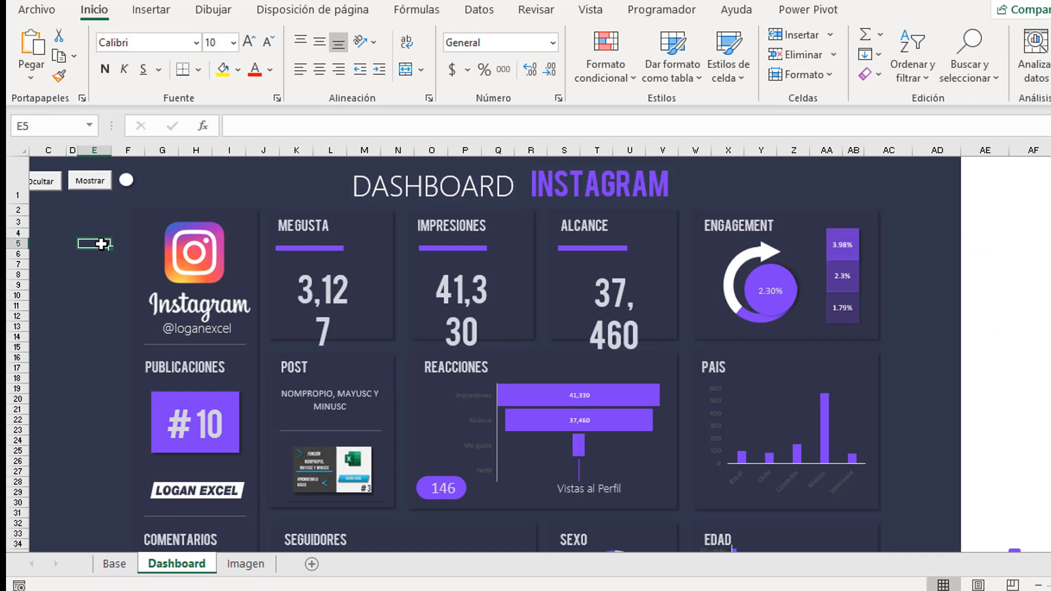
key(ctrl+v)
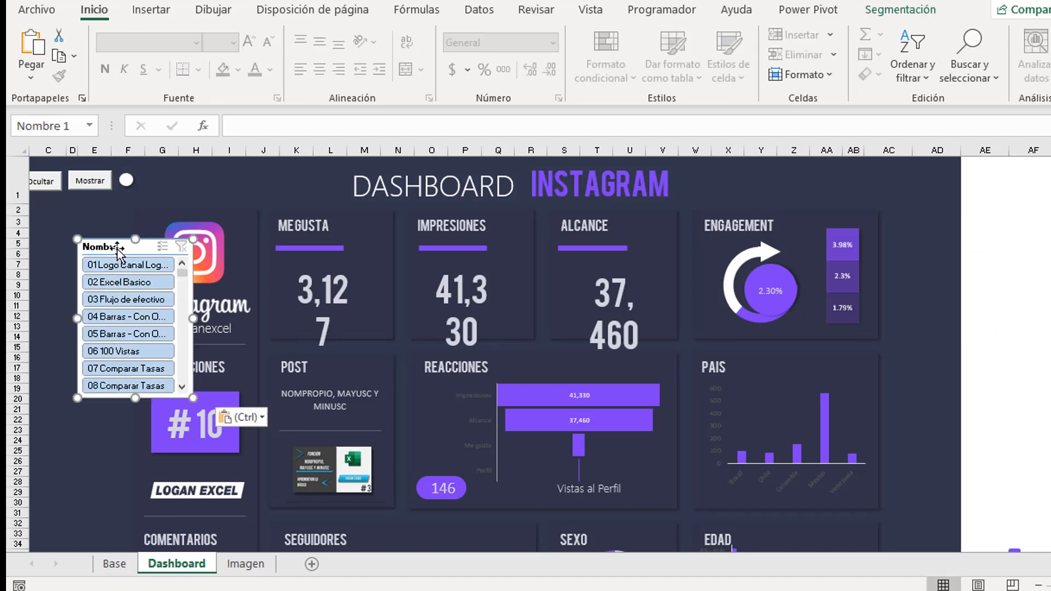
drag(111, 241, 39, 211)
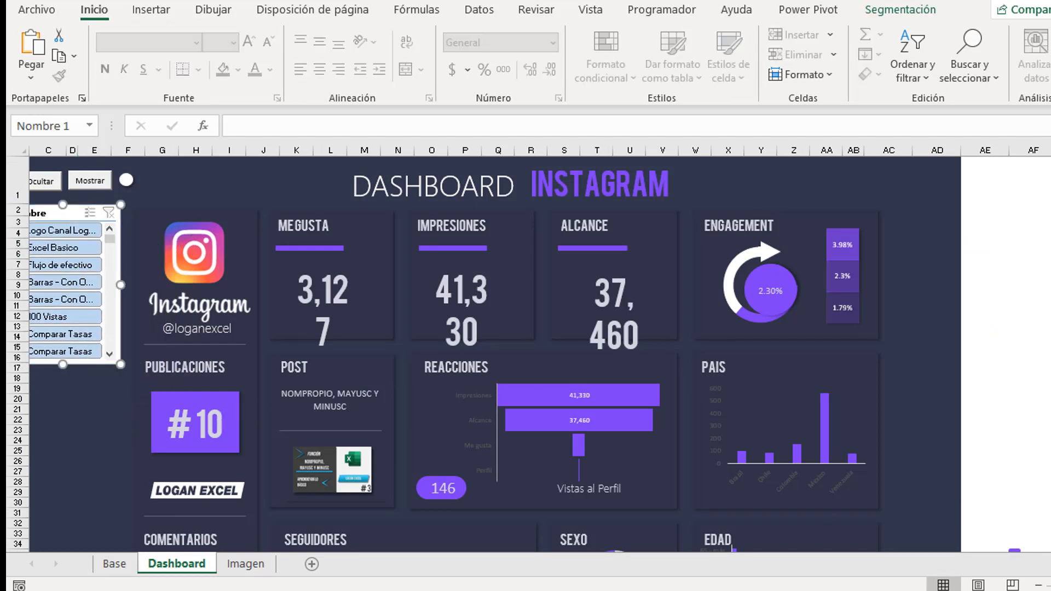
scroll(535, 350, left, 1)
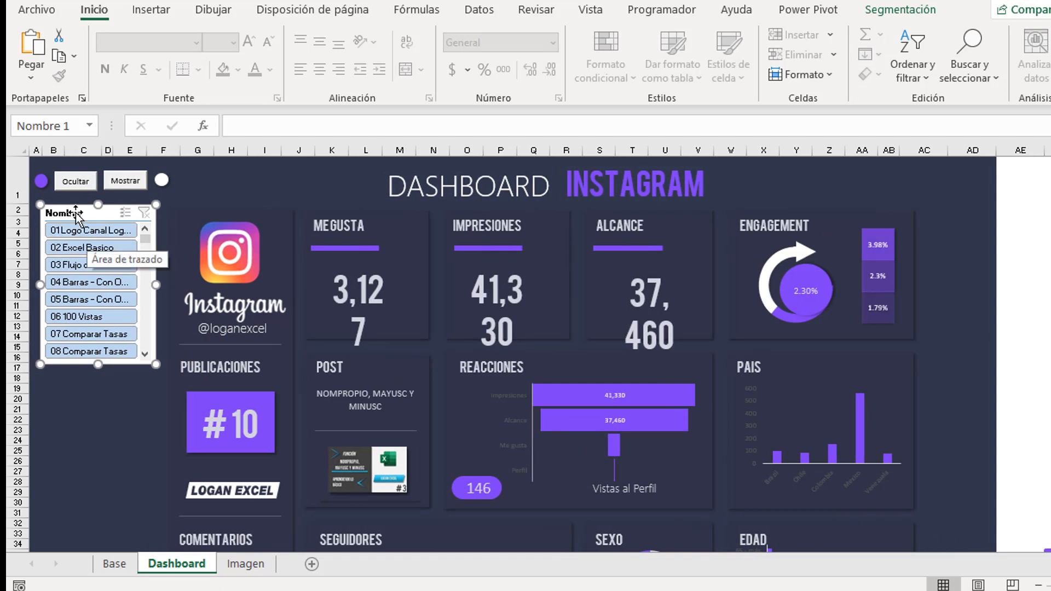
drag(68, 211, 56, 214)
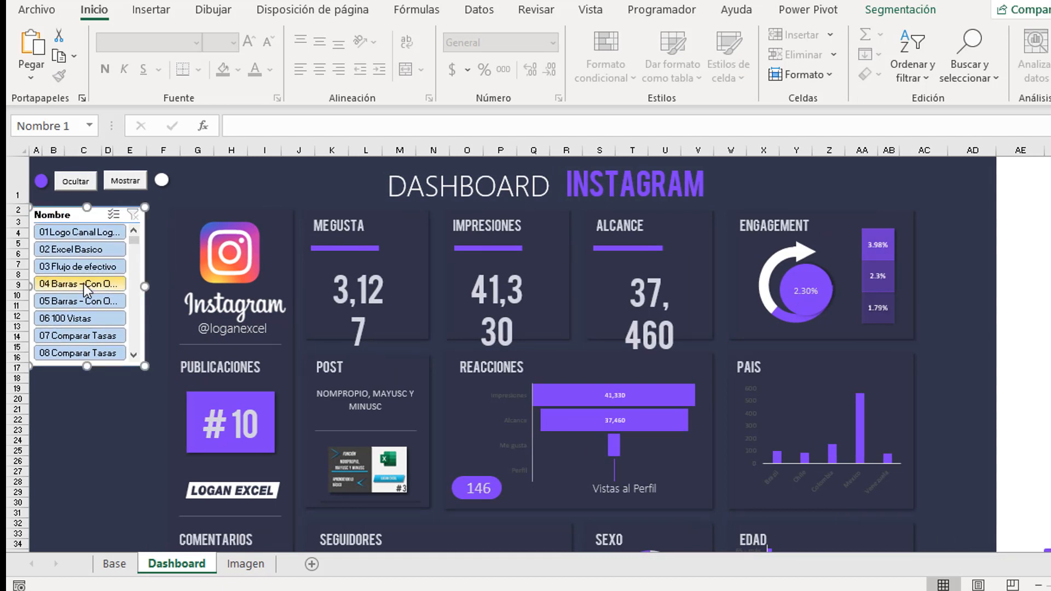
- Stretch the Nombre slicer downward so it ends level with the bottom of the COMENTARIOS panel at row 42
drag(87, 367, 87, 492)
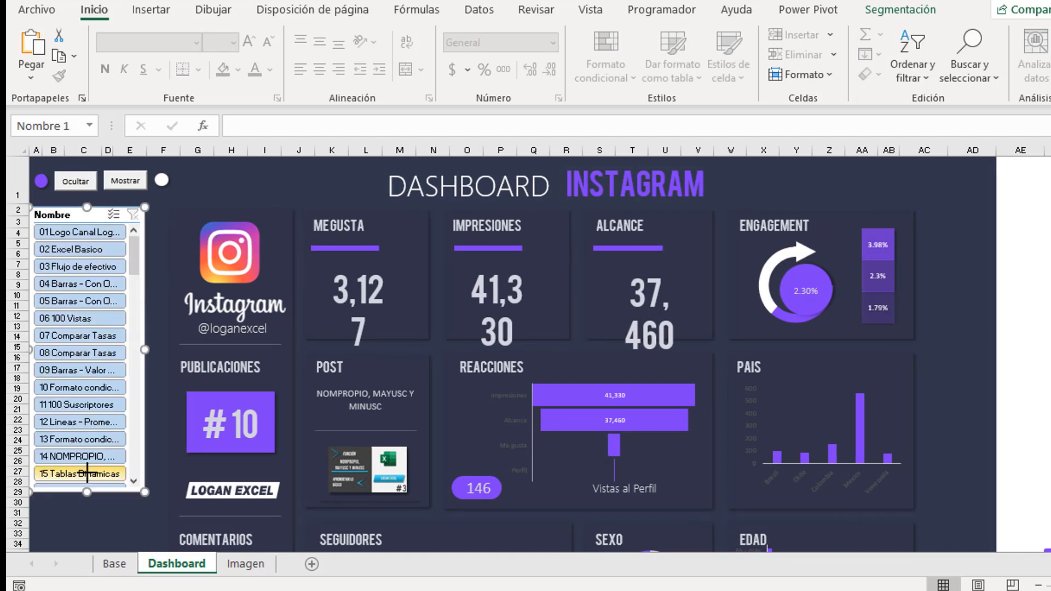
scroll(87, 473, down, 5)
scroll(90, 473, down, 2)
click(91, 501)
scroll(111, 452, down, 3)
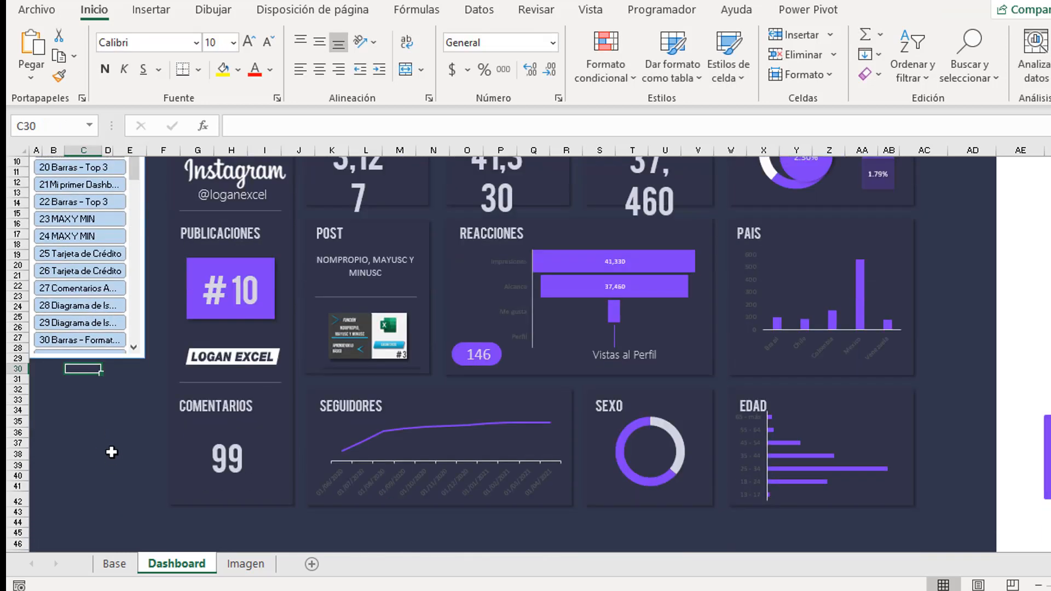
click(128, 351)
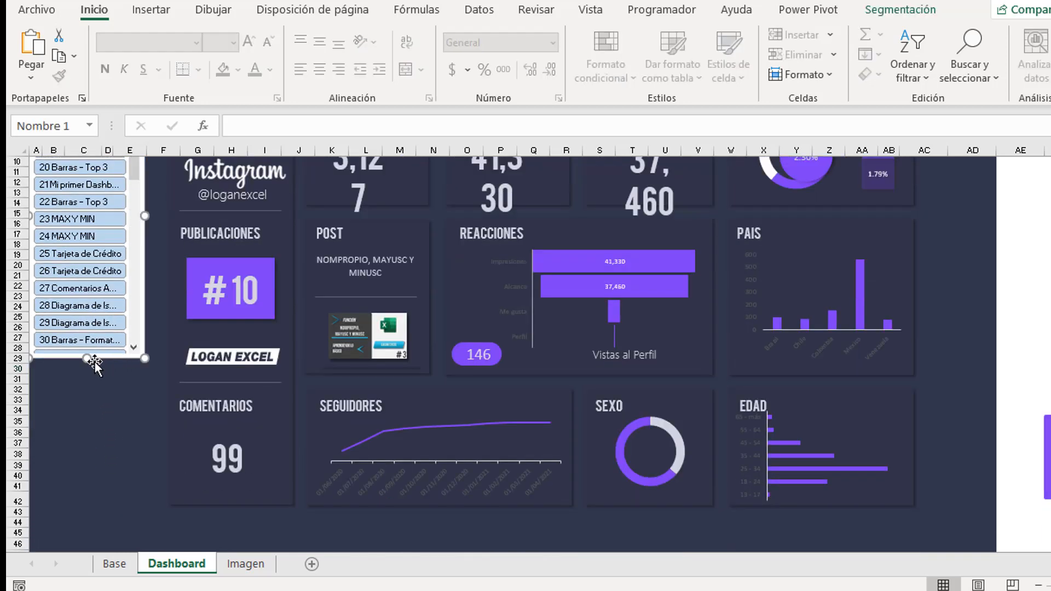
drag(88, 359, 89, 503)
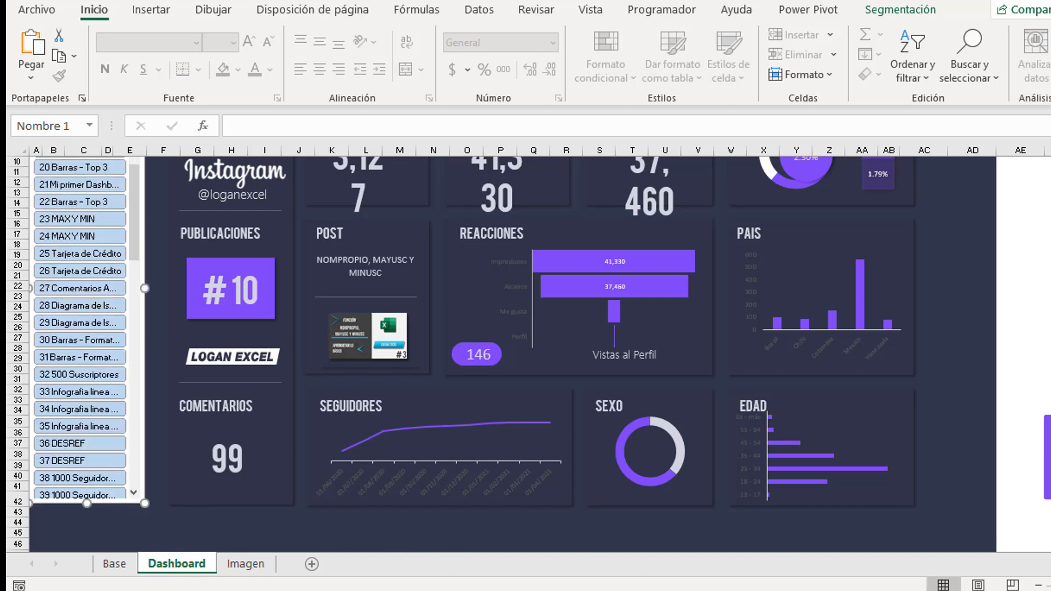
scroll(132, 307, up, 5)
click(1021, 245)
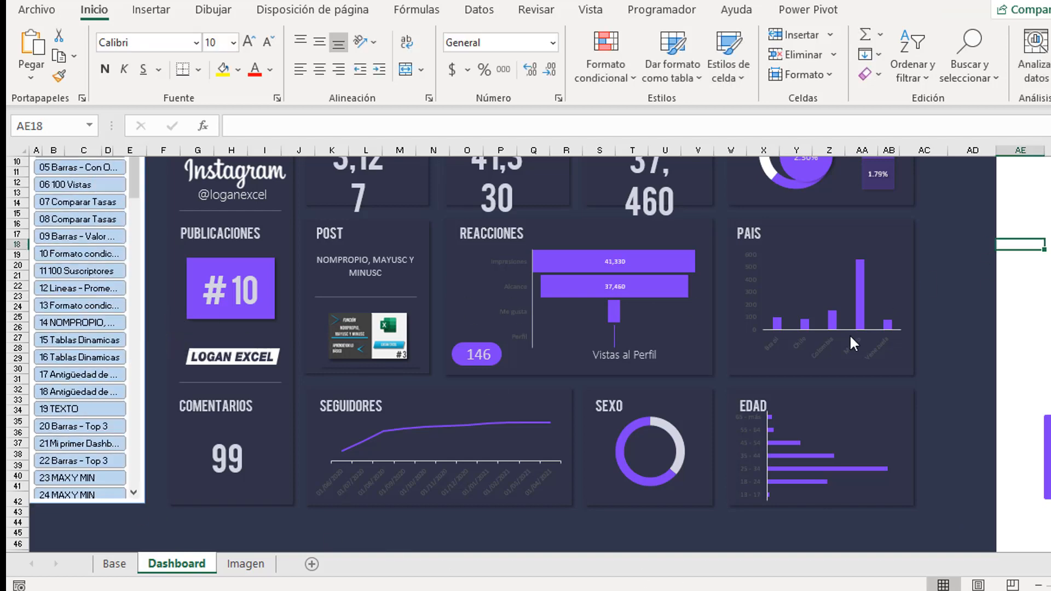
- Filter the dashboard to the 01 Logo Canal Logan Excel publication in the Nombre slicer and check the panels
scroll(853, 343, up, 3)
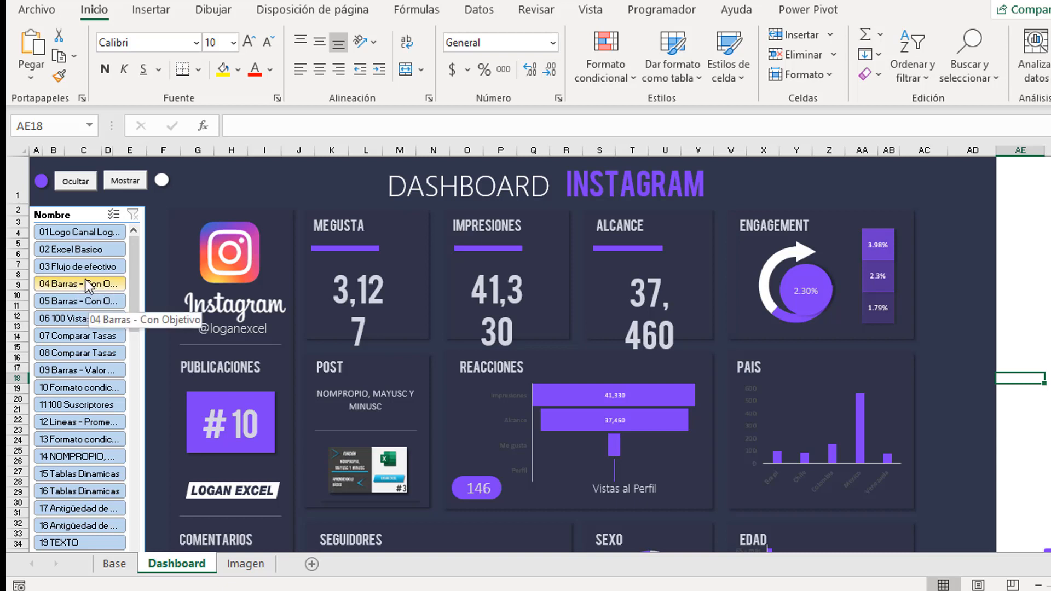
click(81, 232)
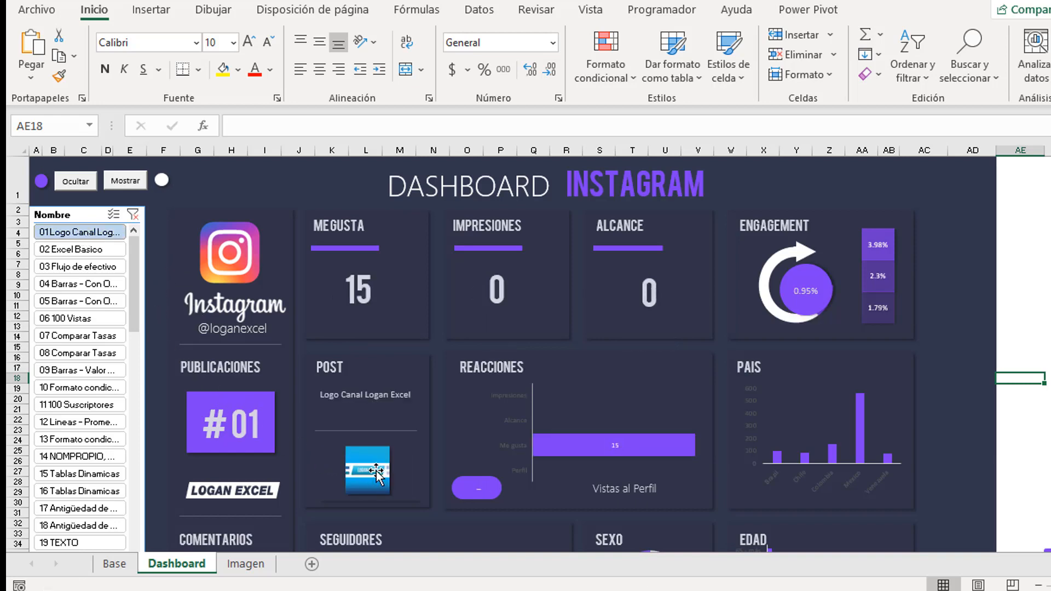
scroll(369, 465, down, 1)
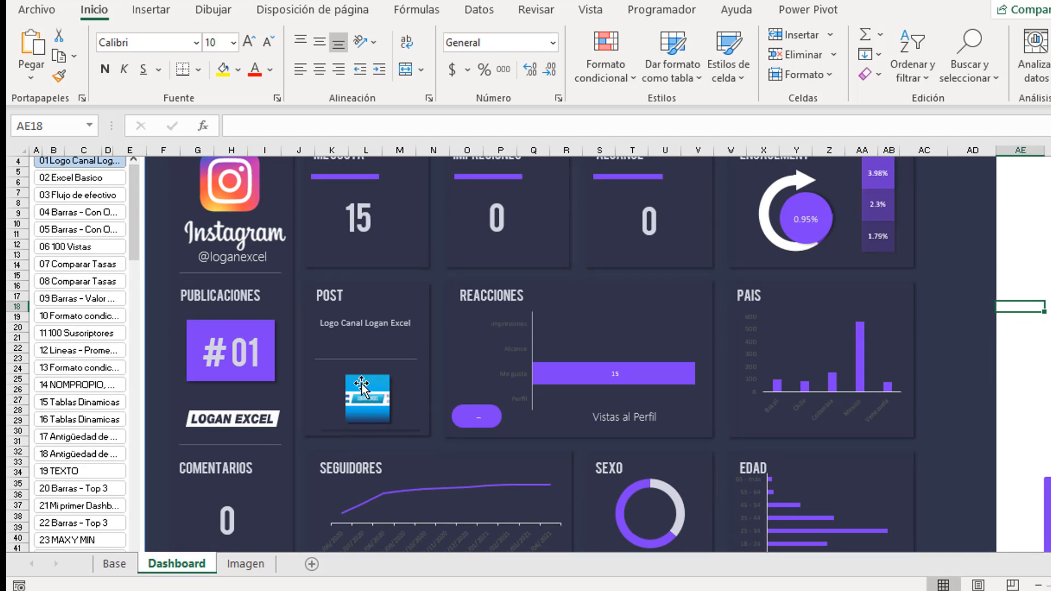
scroll(361, 384, up, 1)
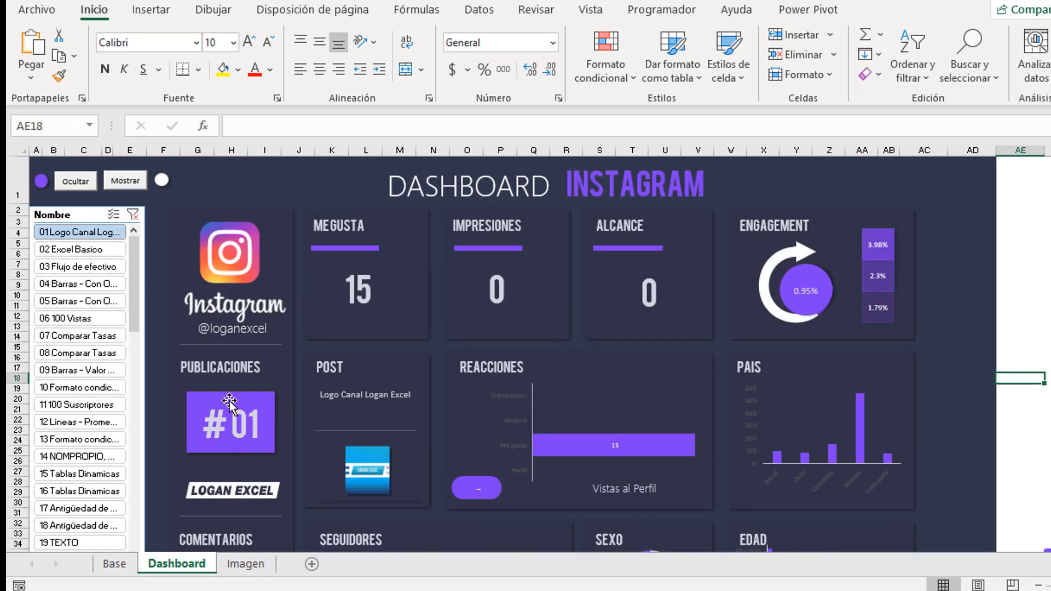
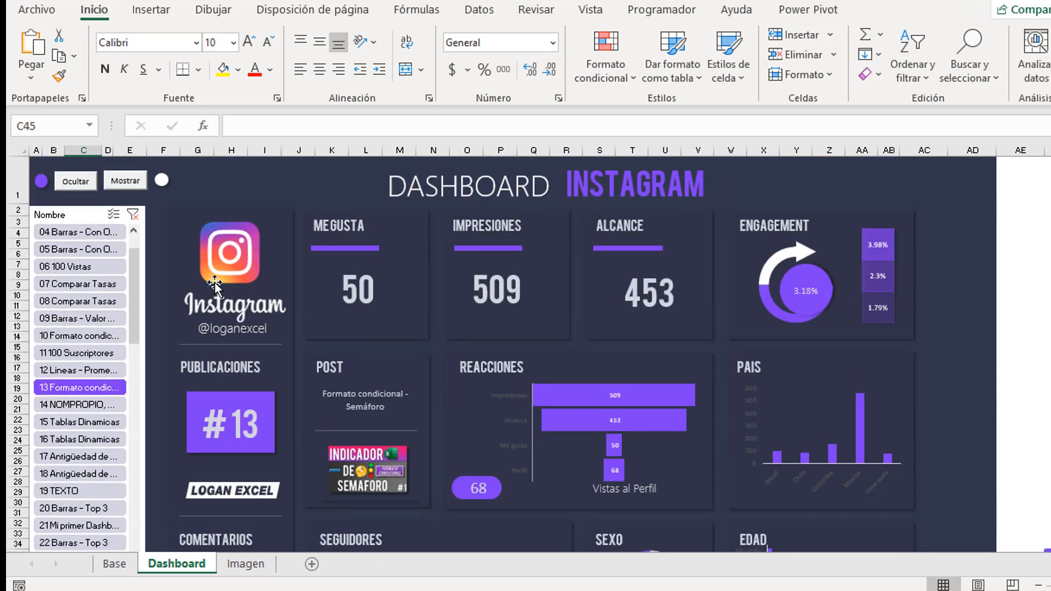
- Review the dashboard panels filtered to publication 13, from the metric cards down to COMENTARIOS and SEGUIDORES
scroll(305, 426, down, 1)
scroll(305, 426, down, 1)
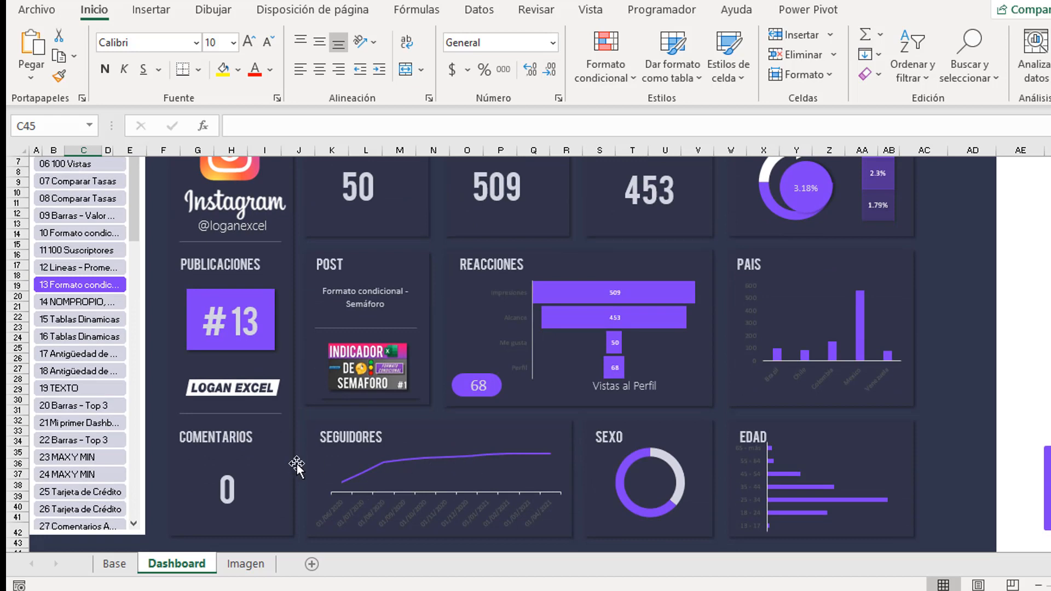
scroll(452, 410, up, 2)
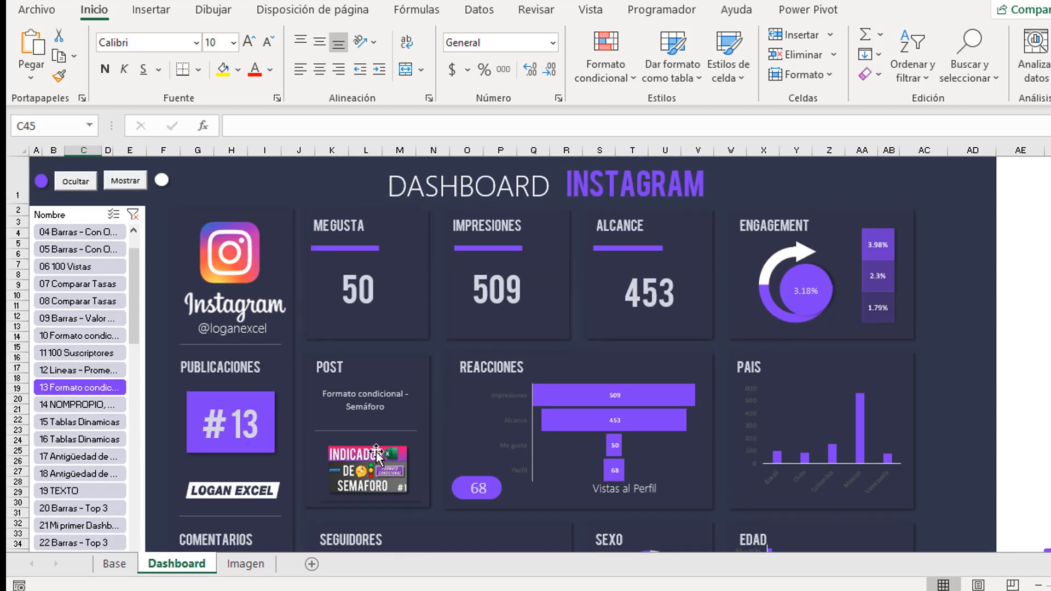
- On the Base sheet, copy the Bolita formula from BW8 and paste only the formula into BW10:BW20 of the followers table
click(115, 564)
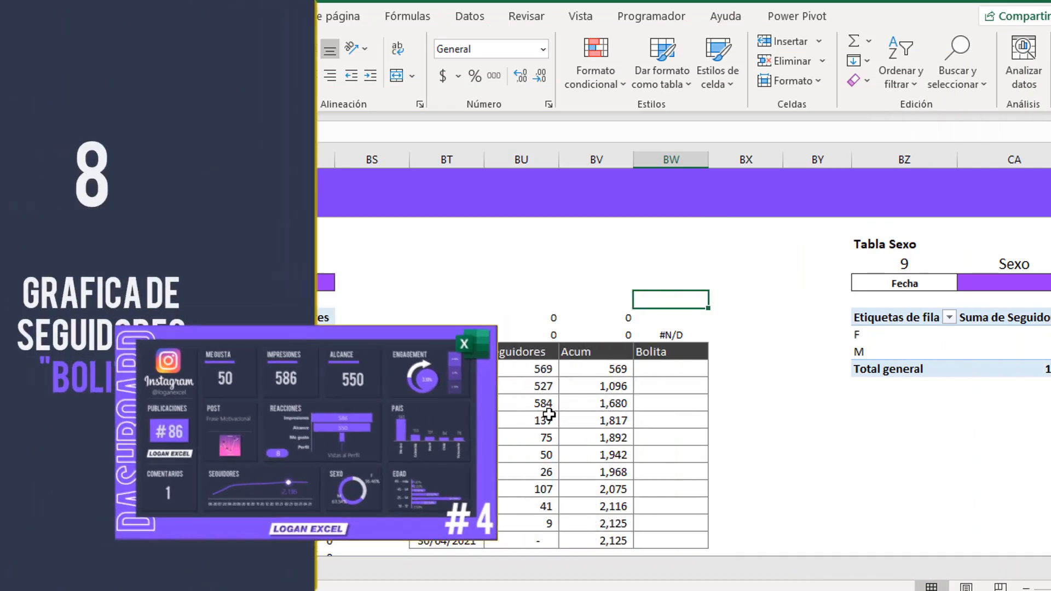
scroll(671, 406, down, 3)
scroll(661, 424, down, 2)
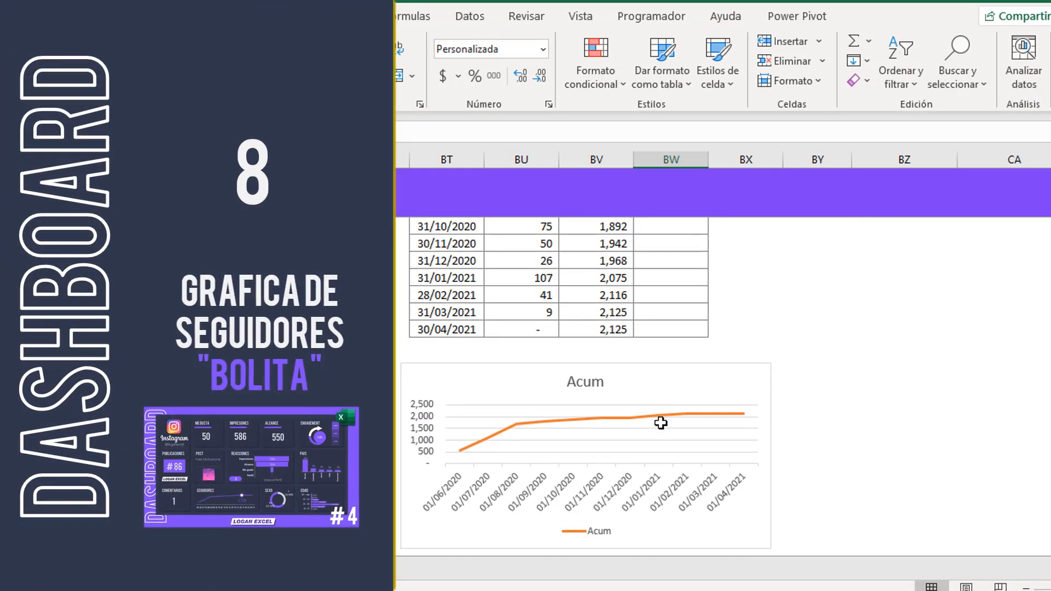
scroll(661, 425, up, 5)
click(676, 339)
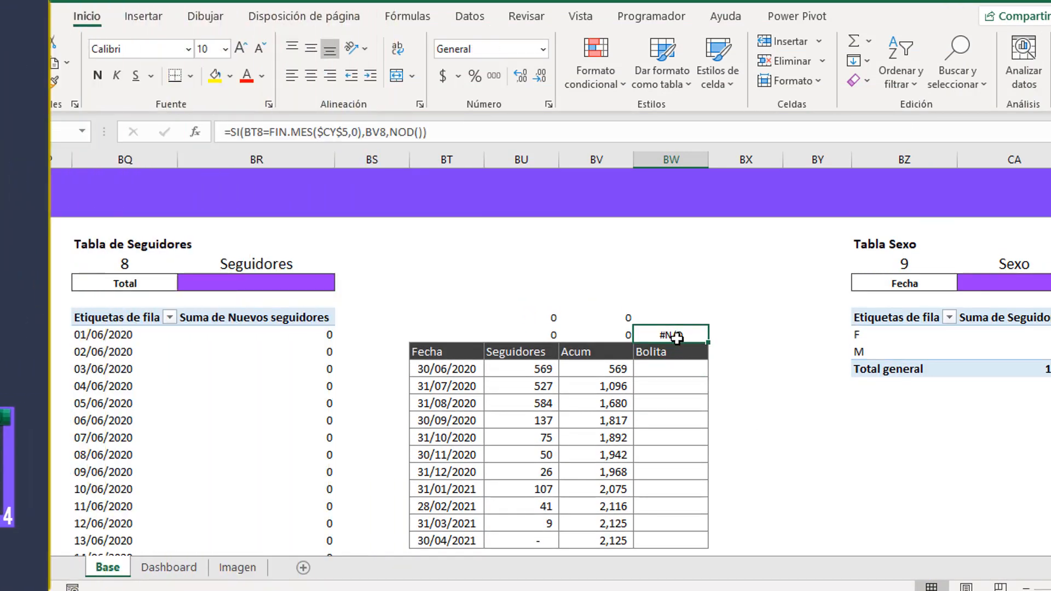
key(ctrl+c)
drag(676, 367, 671, 540)
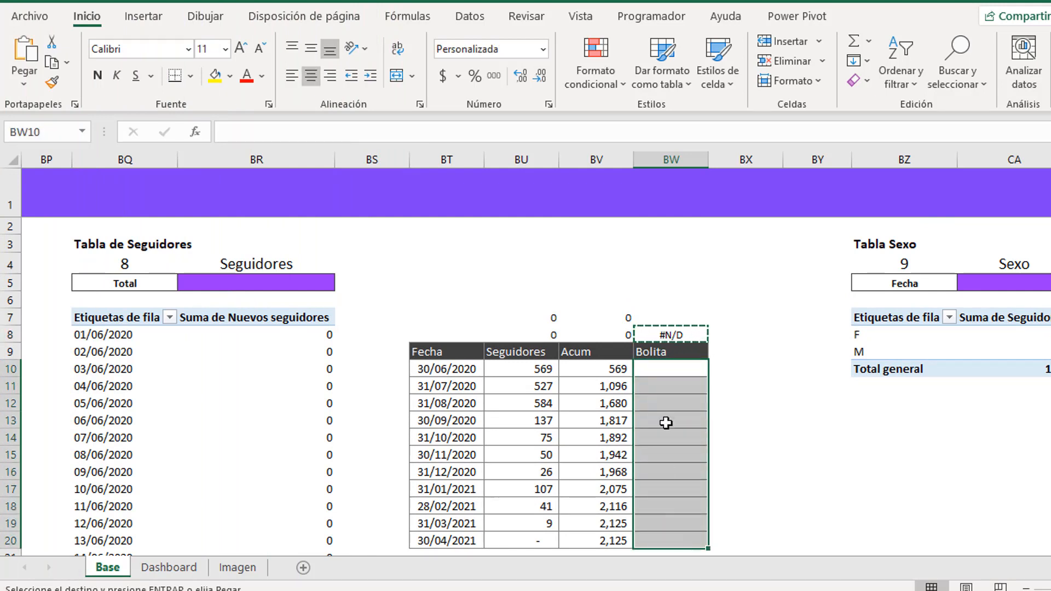
right_click(666, 423)
click(774, 202)
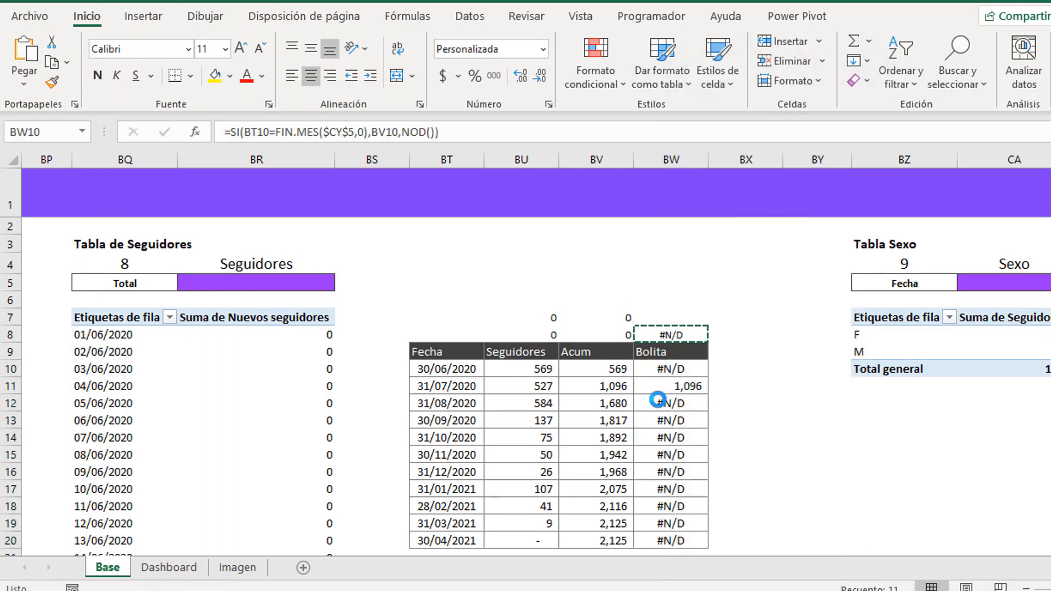
- Examine the Bolita formula in BW10 and the Fecha selection cell CY5 of table 13 that it references
click(671, 368)
click(453, 132)
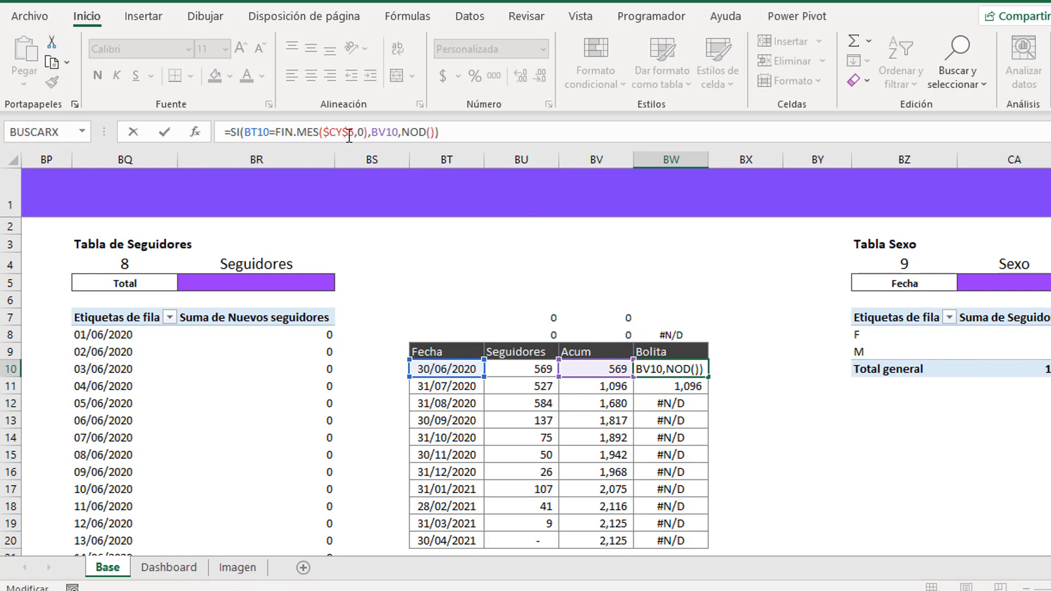
key(ctrl+Return)
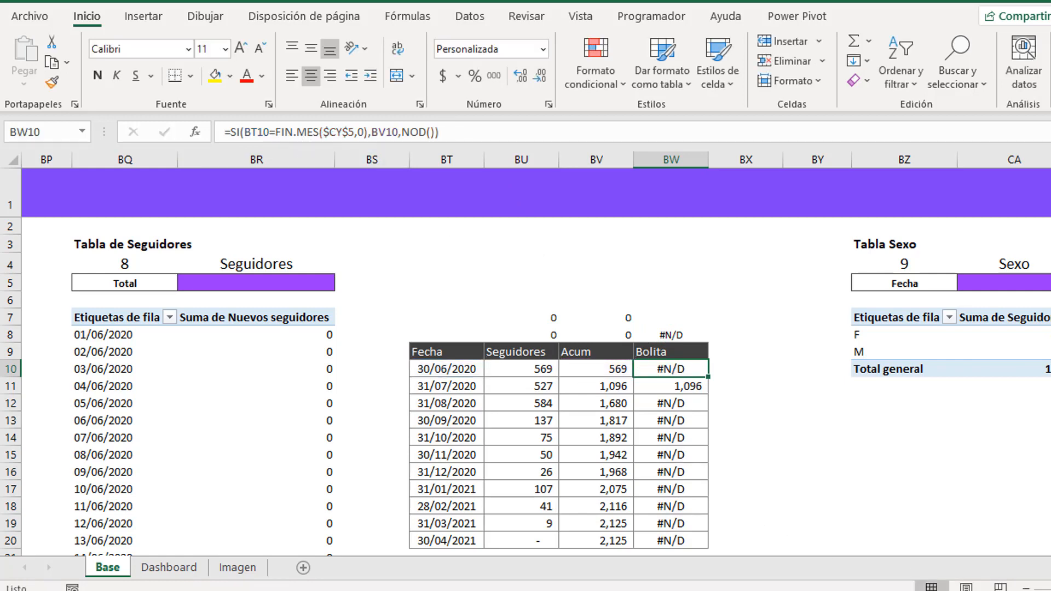
scroll(535, 354, right, 10)
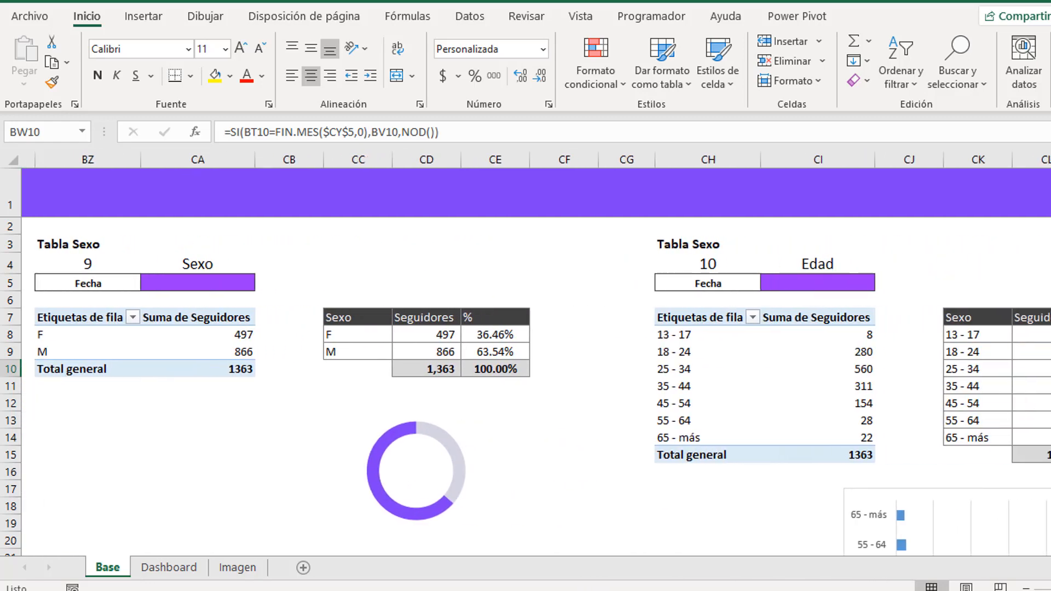
scroll(535, 353, right, 10)
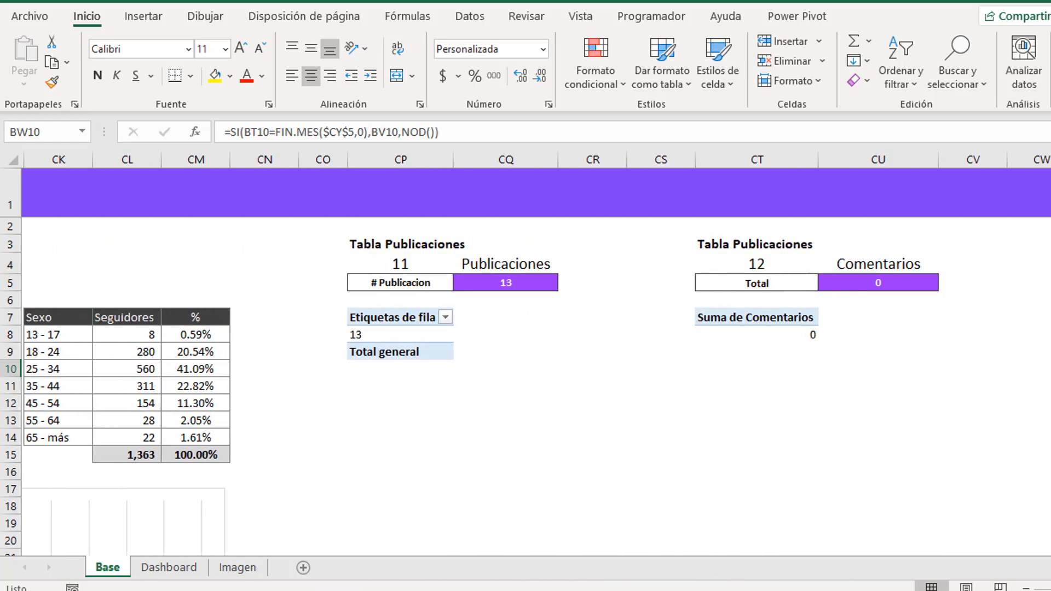
scroll(967, 416, right, 5)
click(825, 282)
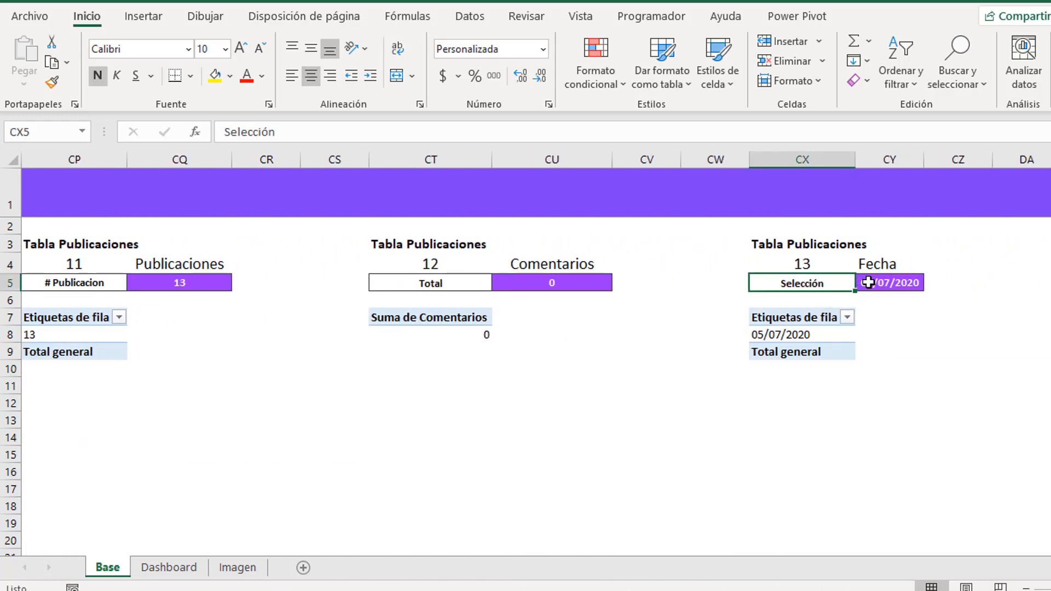
click(876, 283)
click(830, 335)
click(898, 283)
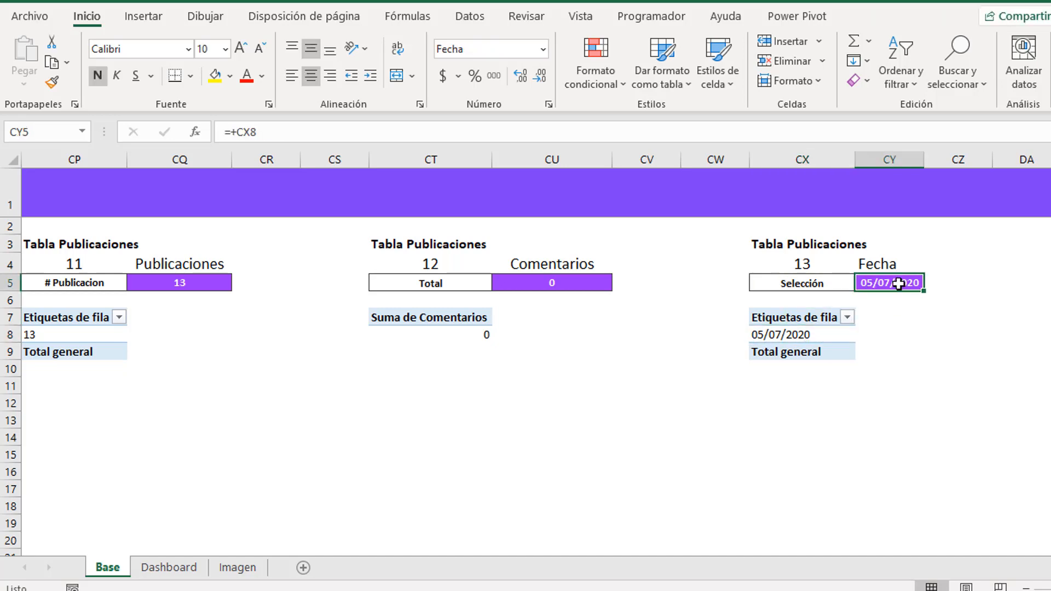
scroll(526, 361, left, 15)
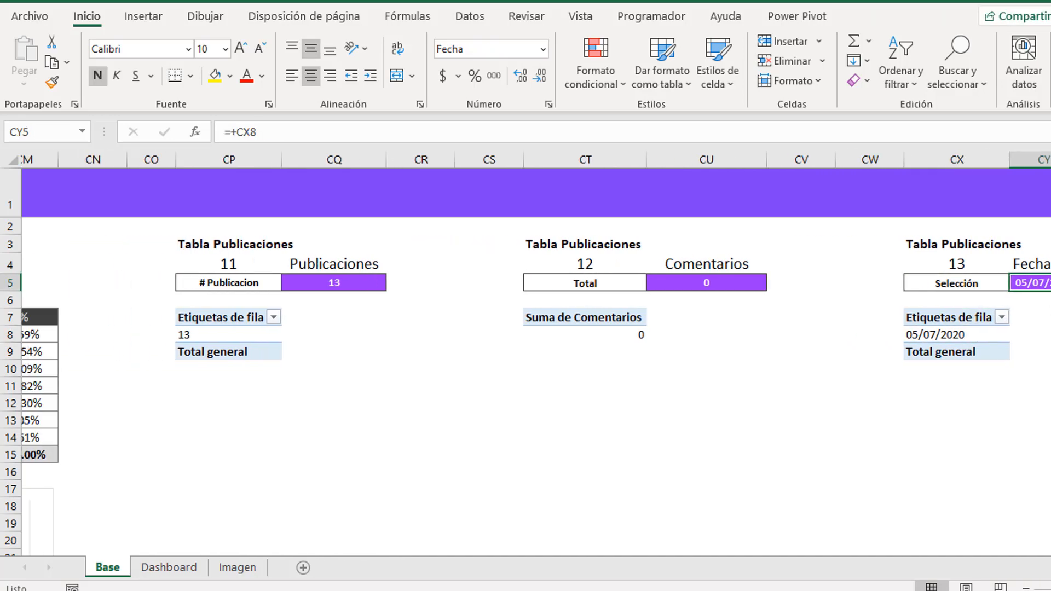
scroll(526, 361, left, 12)
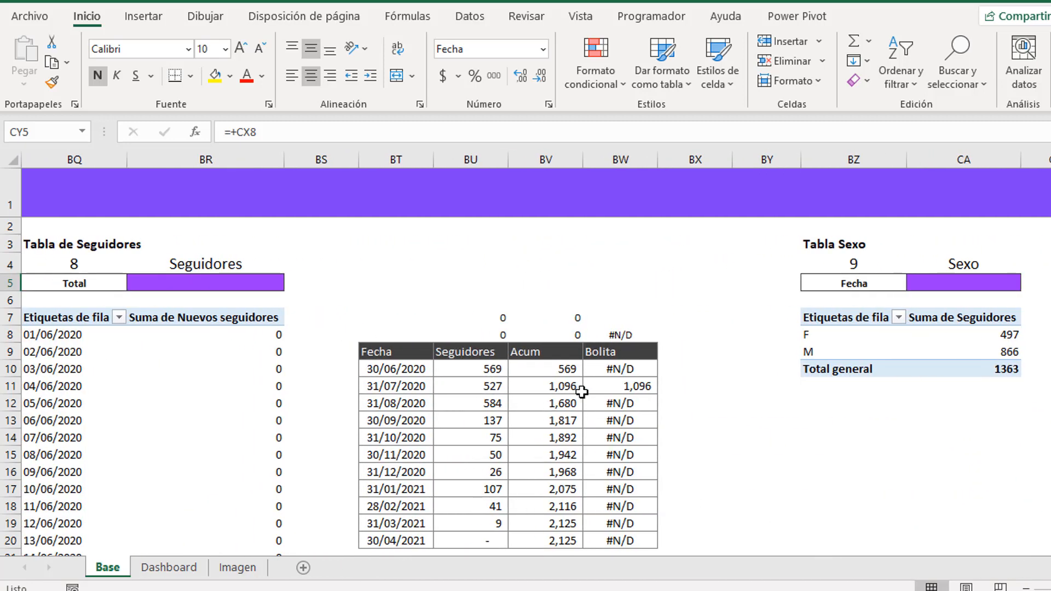
- Compare the Bolita and Acum cells for 31/07/2020 with the Bolita cells of the following months
click(630, 386)
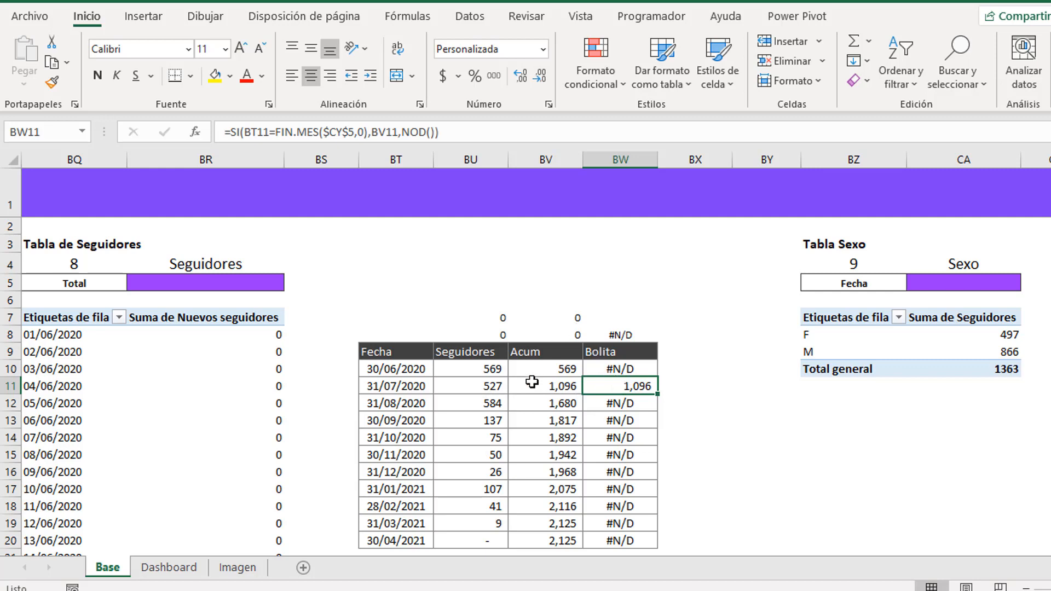
click(551, 390)
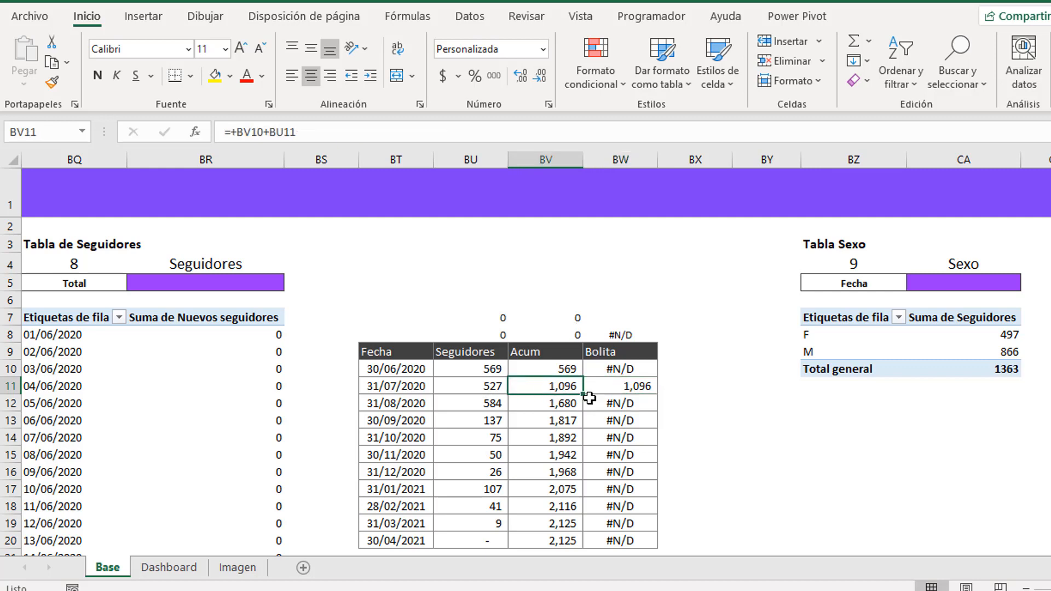
click(628, 405)
click(628, 387)
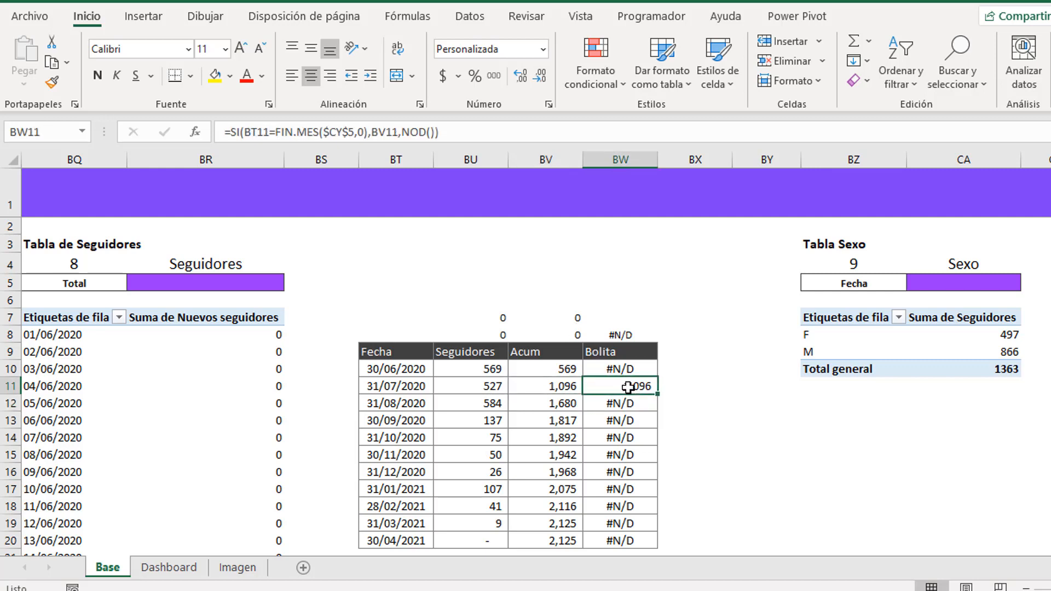
drag(630, 406, 631, 436)
click(627, 385)
scroll(564, 440, down, 2)
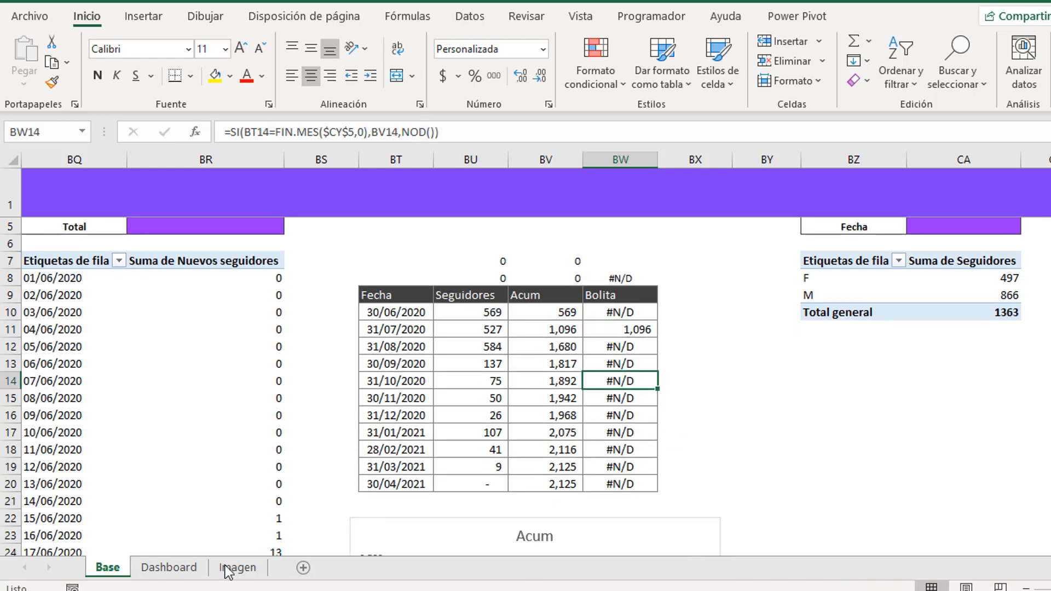
- On the Dashboard sheet, add a new data series to the SEGUIDORES chart, named from the Bolita header in Base!BW9
click(168, 567)
click(1005, 404)
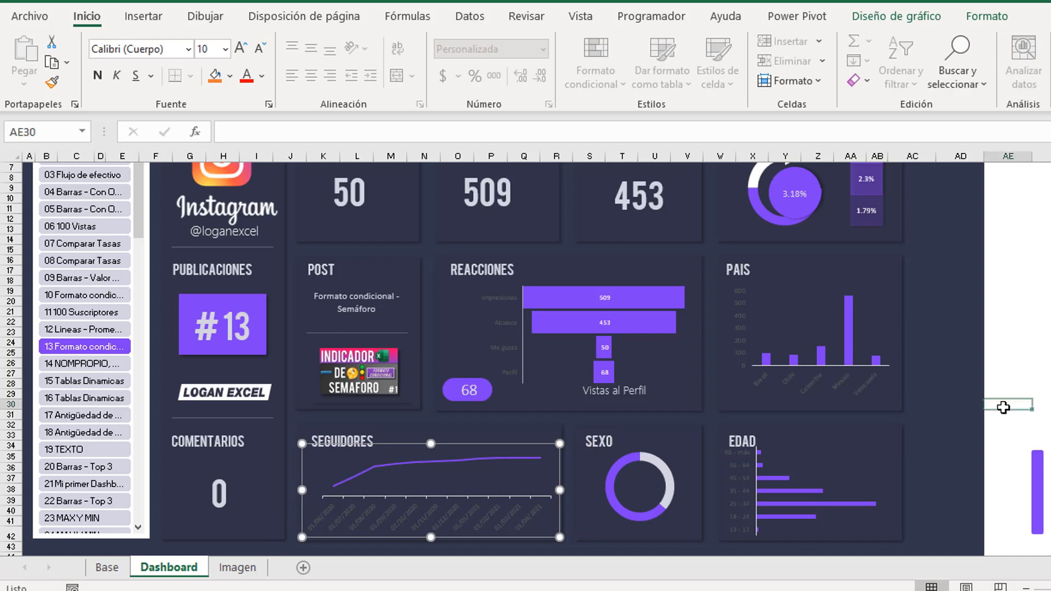
click(463, 450)
click(462, 444)
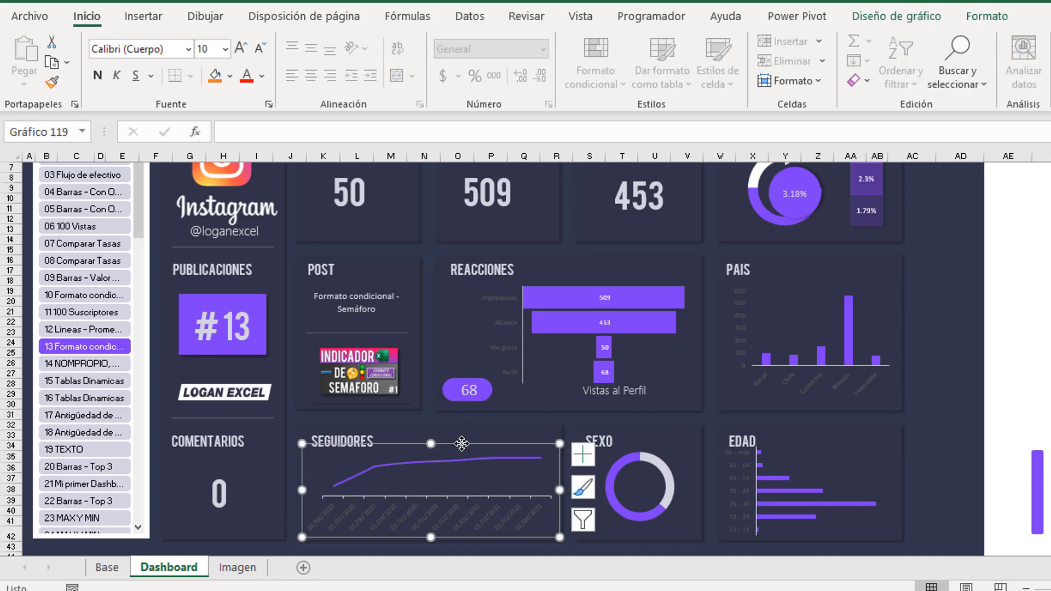
right_click(462, 444)
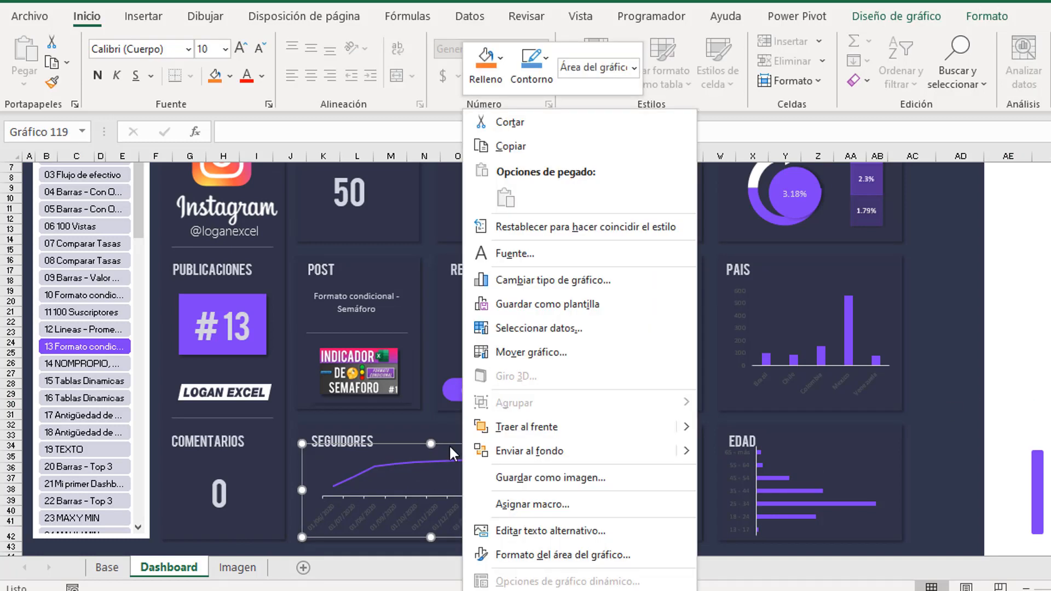
click(539, 331)
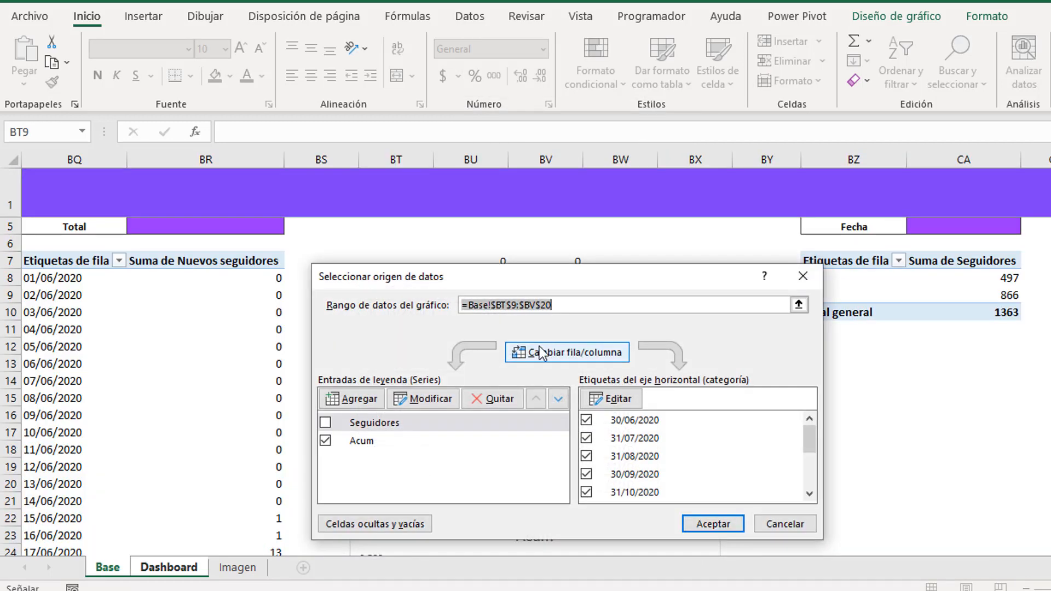
click(361, 400)
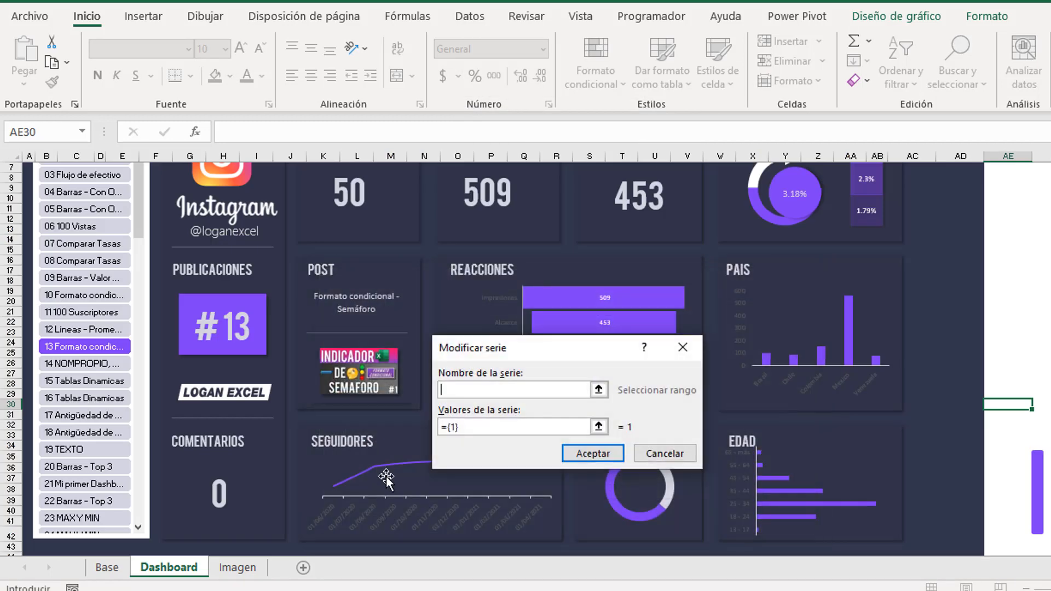
click(118, 569)
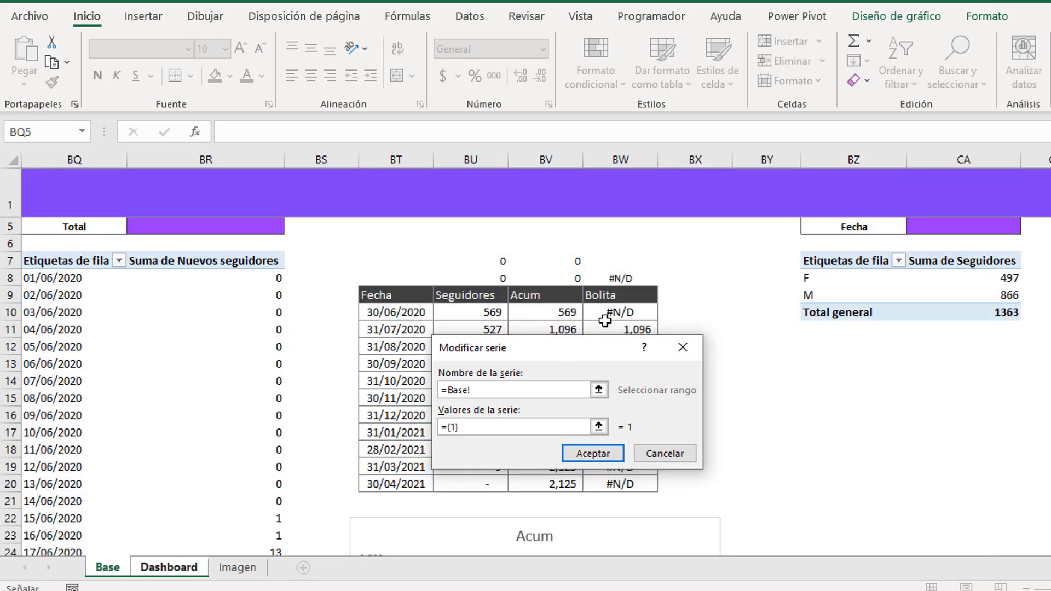
click(620, 295)
key(Tab)
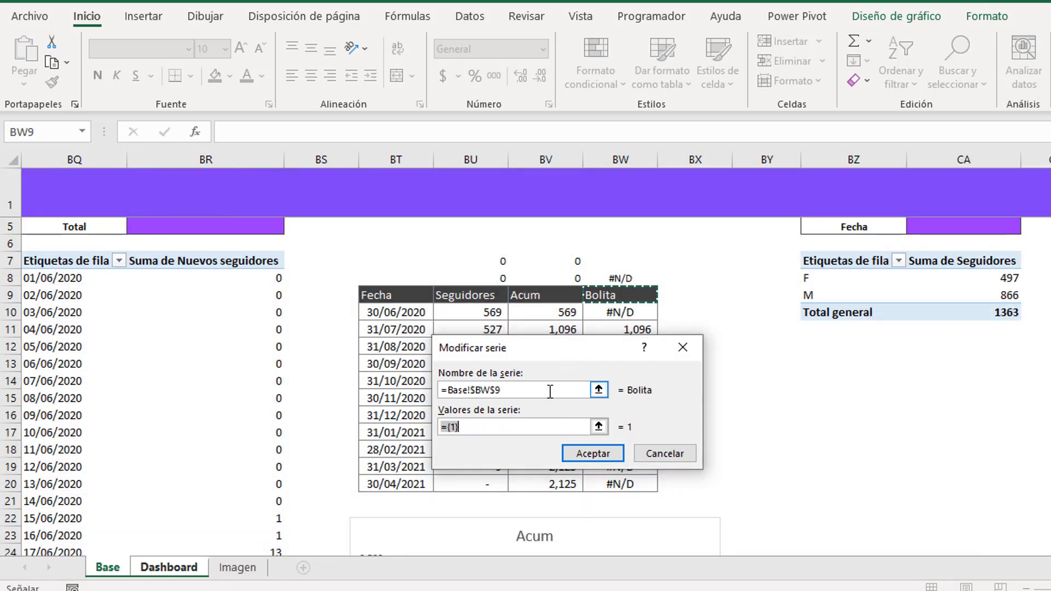
- Set the Bolita series values to Base!BW10:BW20 and apply the new data source to the chart
key(BackSpace)
drag(573, 359, 803, 357)
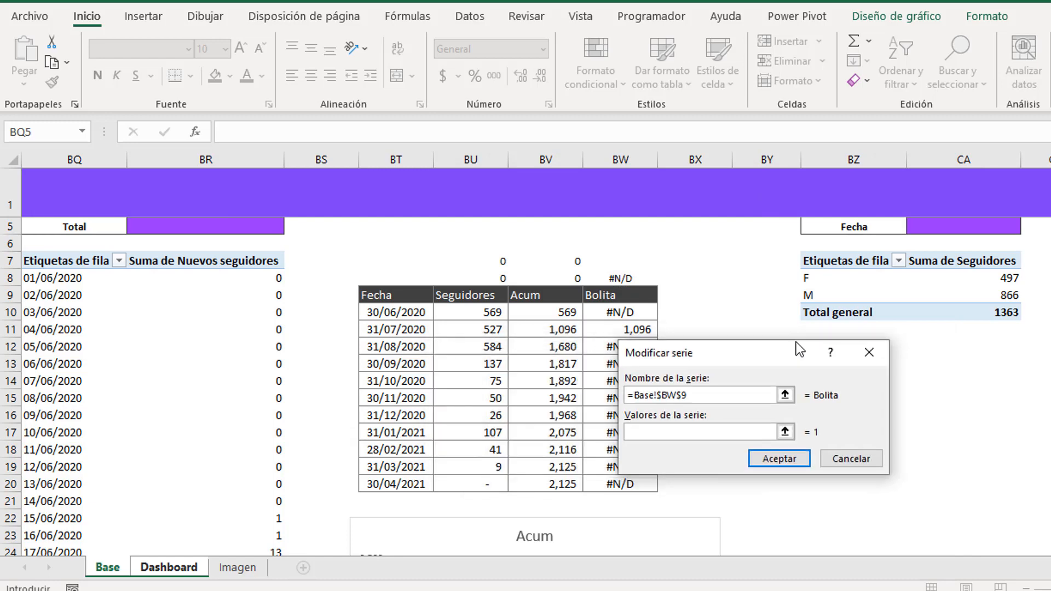
click(626, 311)
drag(626, 310, 638, 484)
click(823, 451)
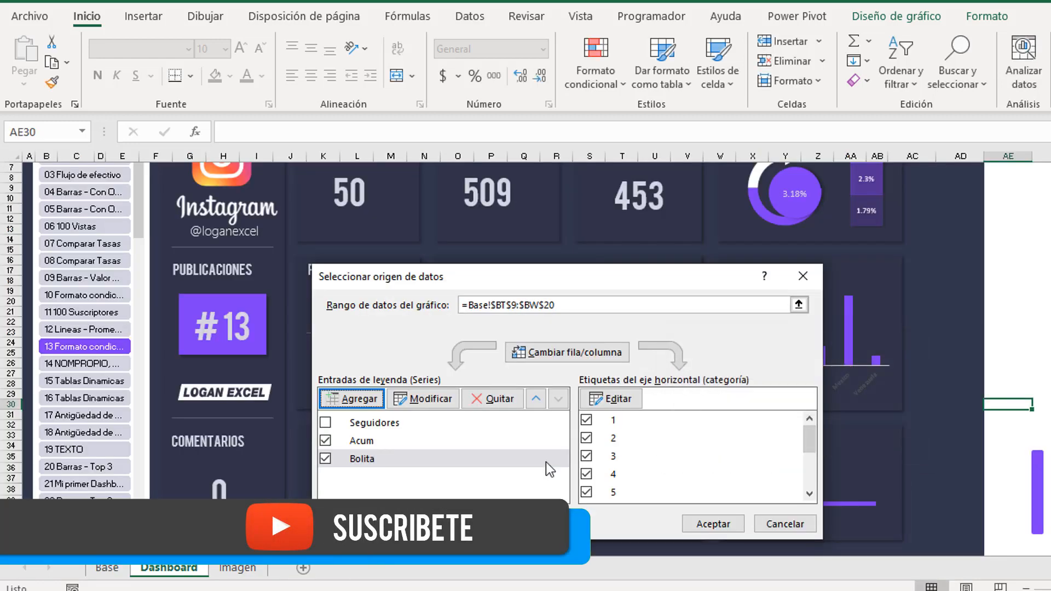
click(712, 524)
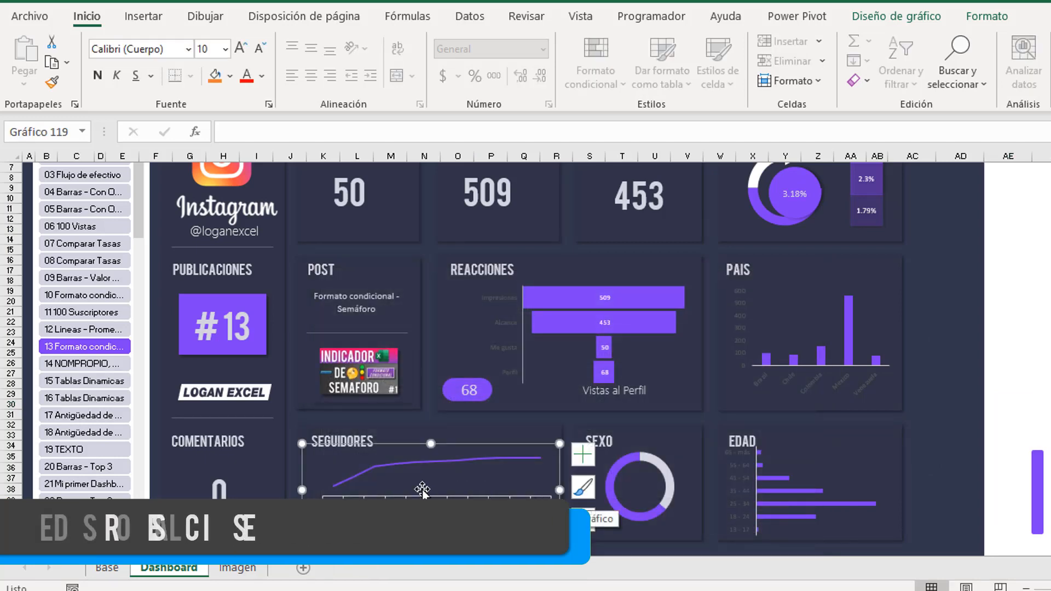
- Select the Bolita series in the SEGUIDORES chart and bring up its series formatting options
click(415, 466)
click(411, 441)
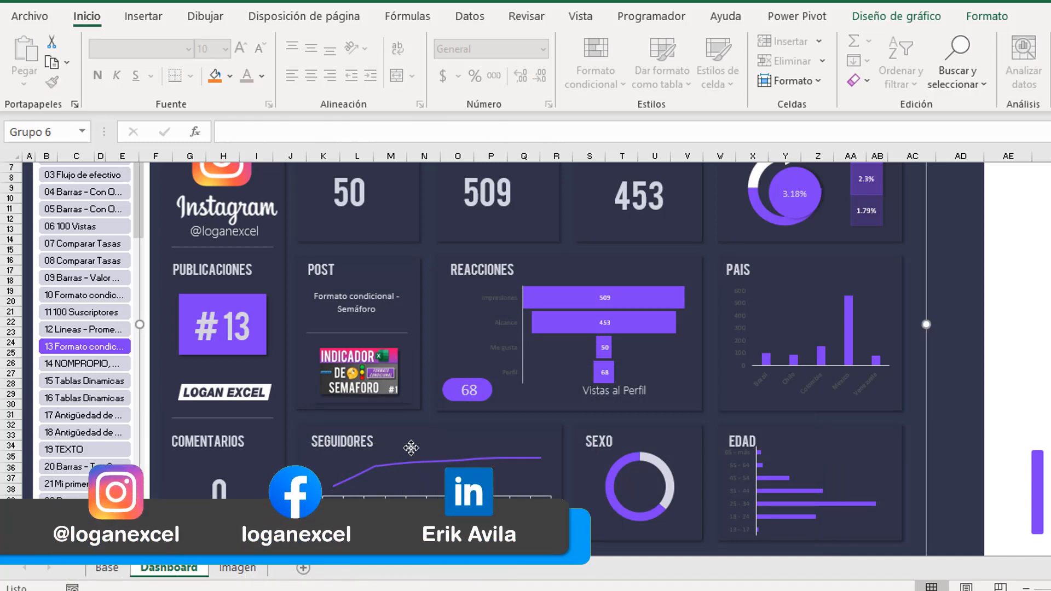
double_click(414, 458)
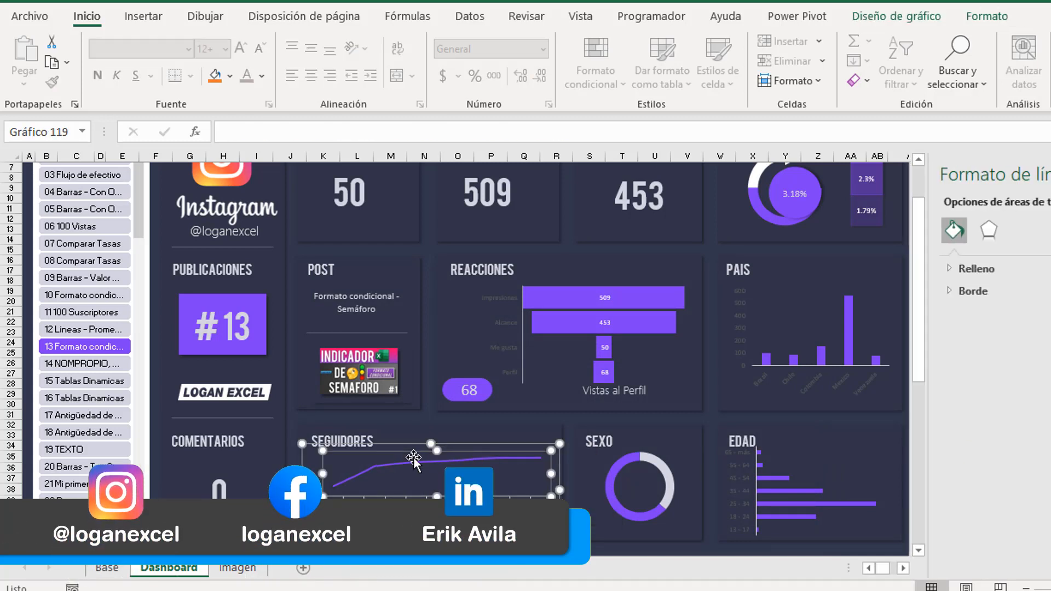
click(418, 446)
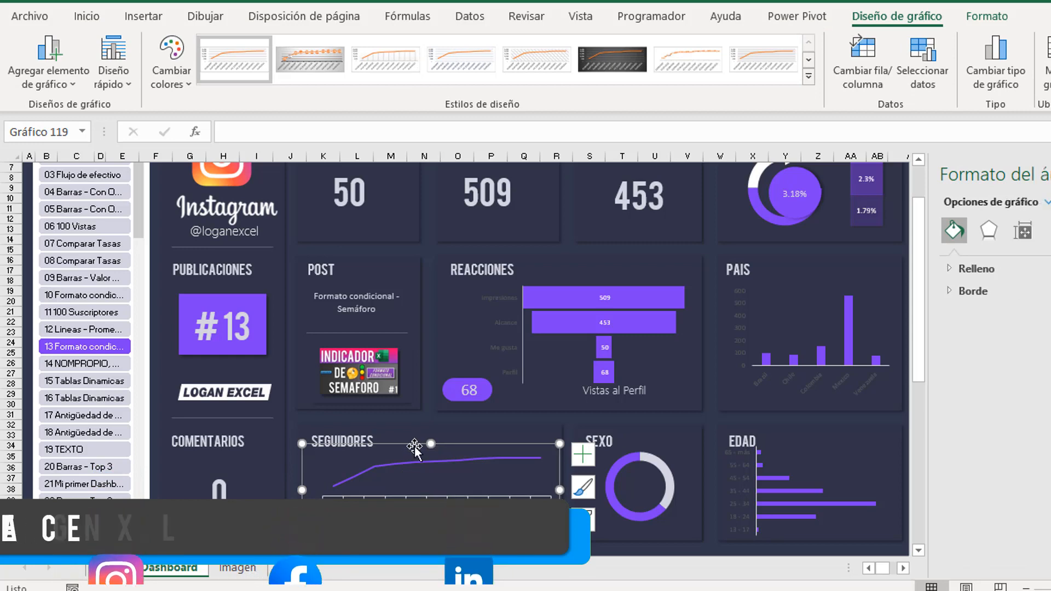
click(1046, 202)
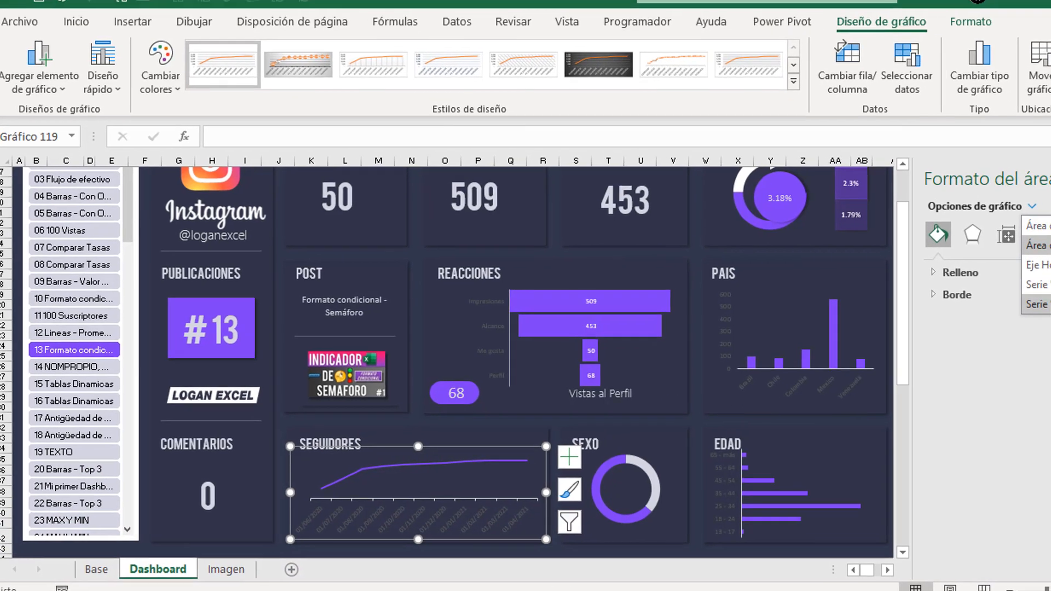
click(1048, 300)
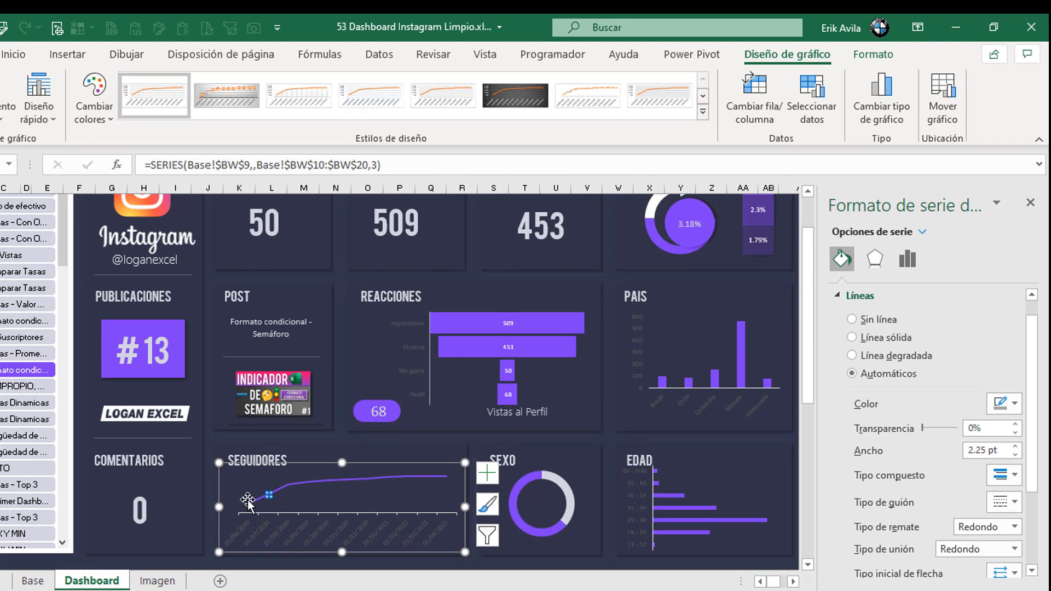
click(268, 496)
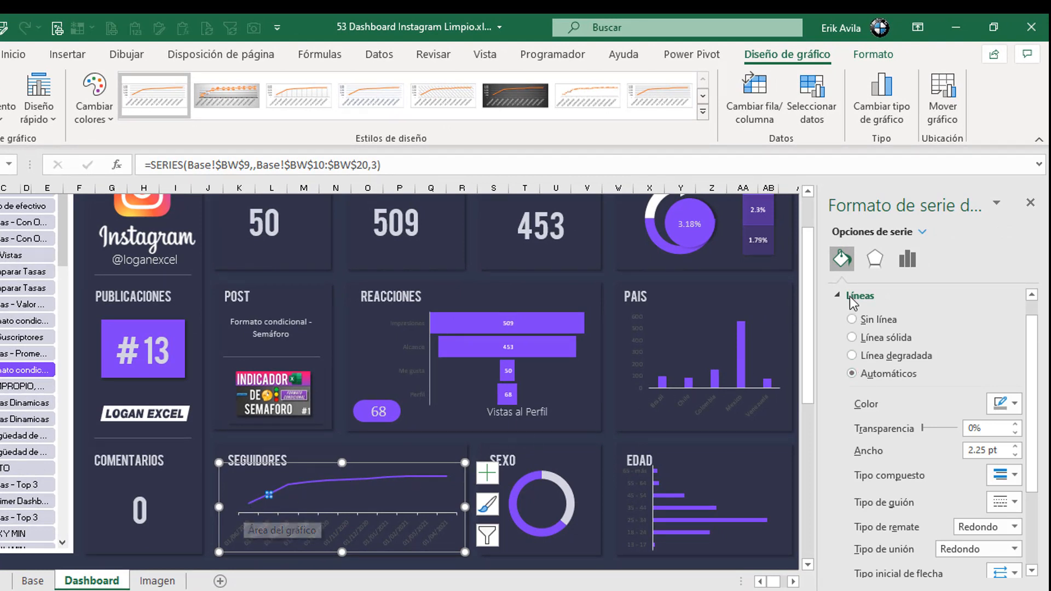
- Give the Bolita series a built-in (Integrado) circle marker with size 12
drag(1033, 347, 1040, 302)
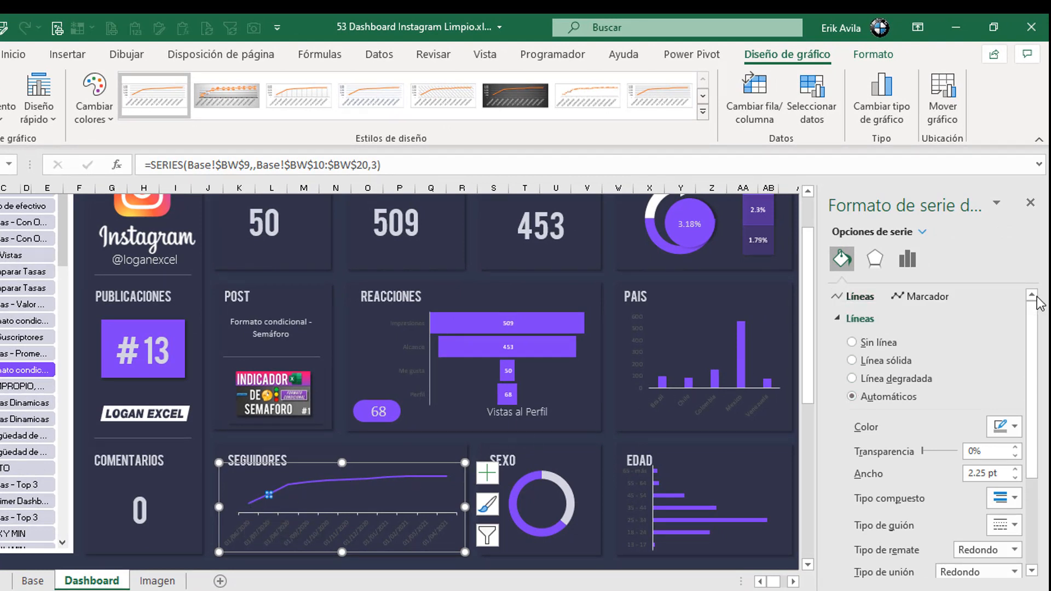
click(902, 298)
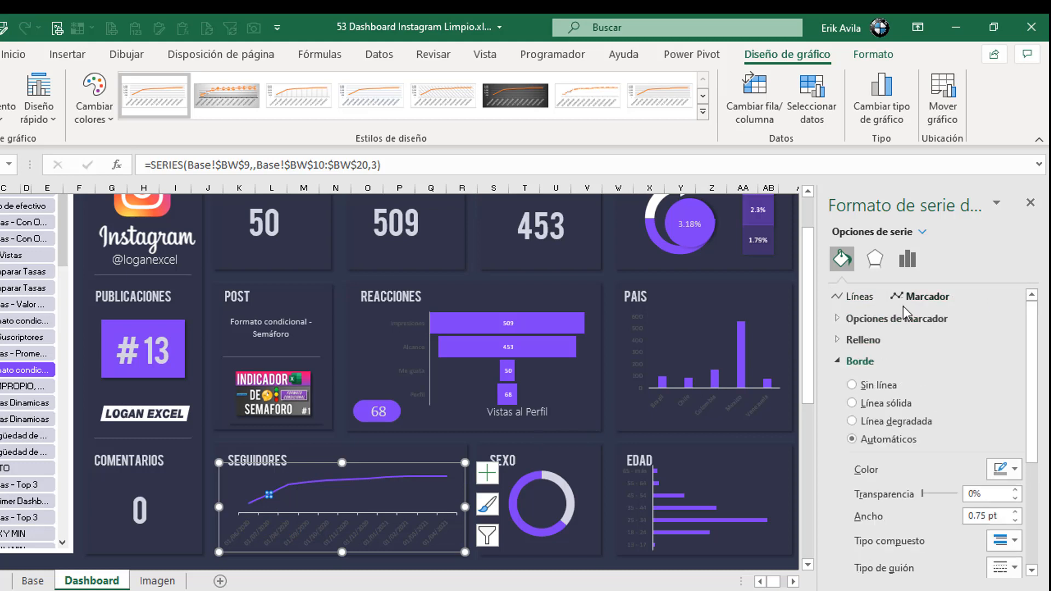
click(839, 318)
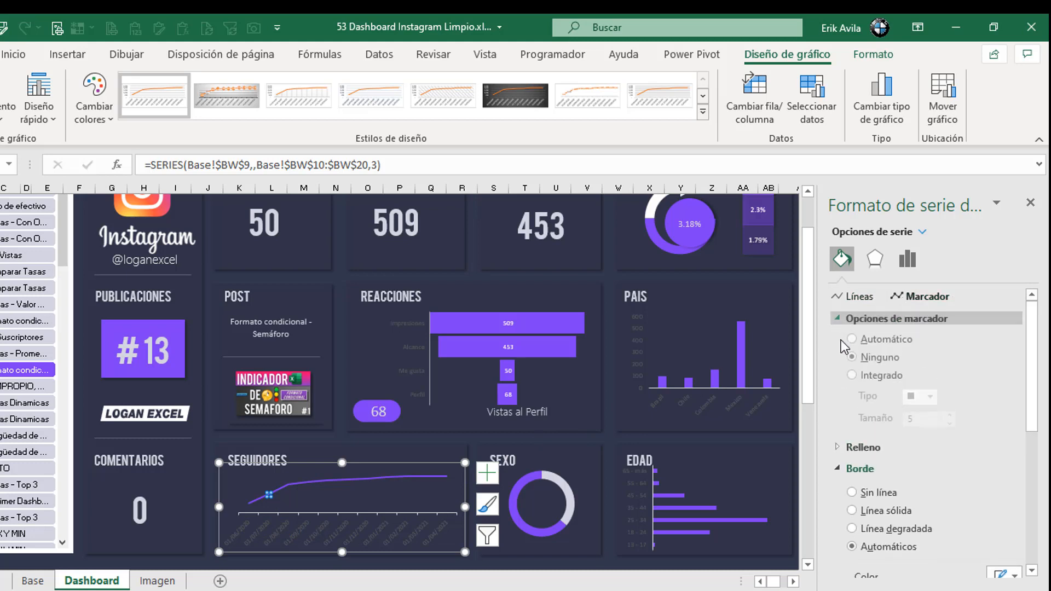
click(853, 378)
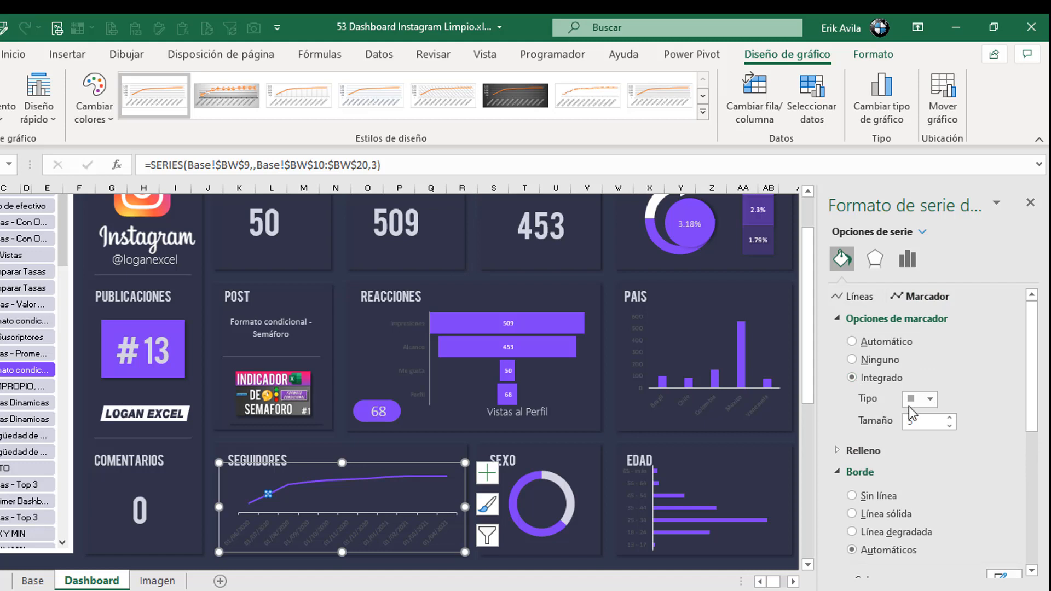
click(931, 398)
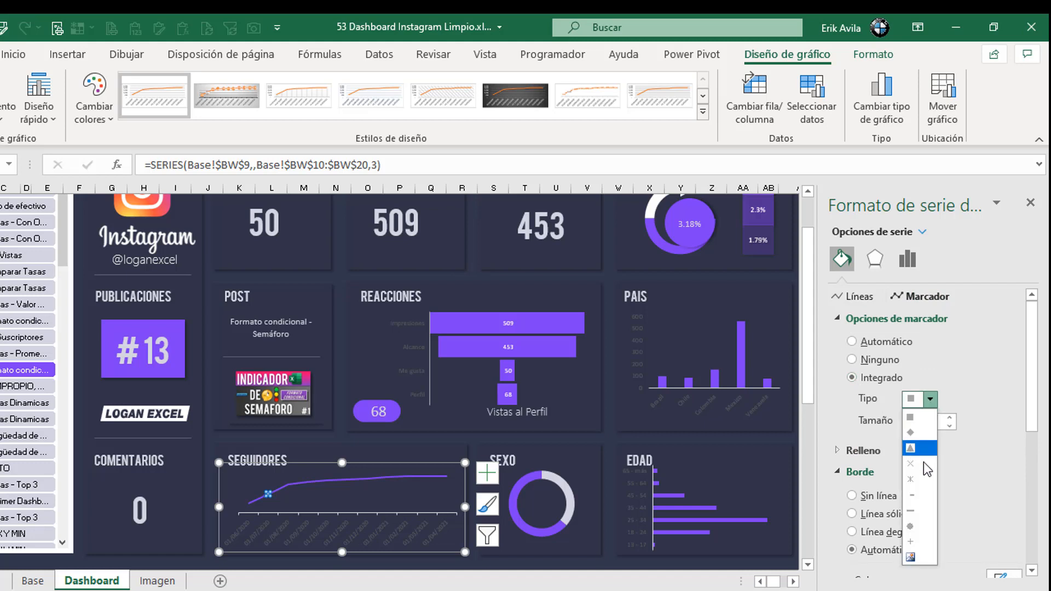
click(922, 521)
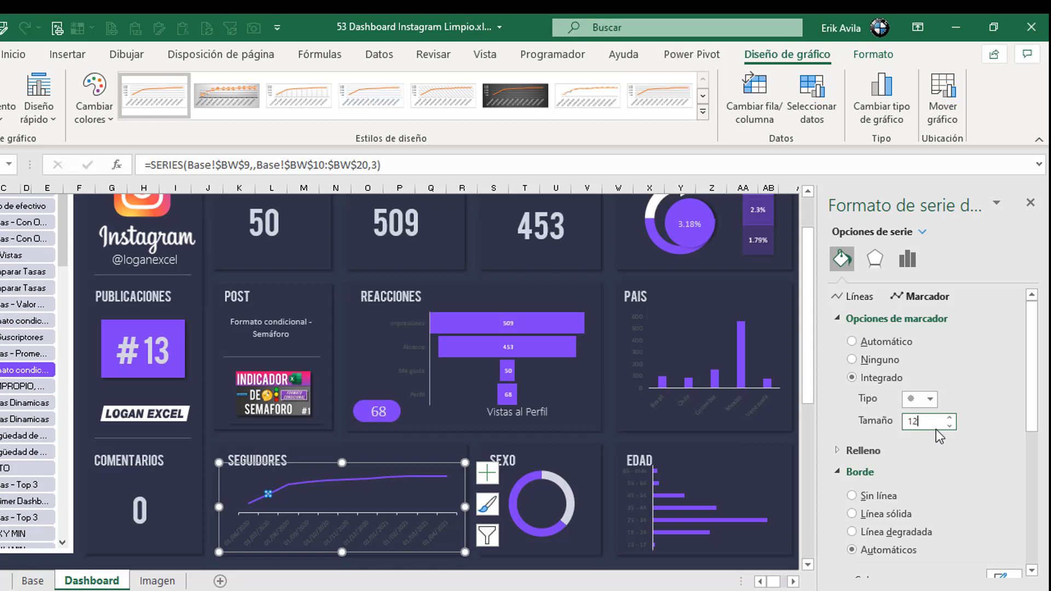
key(Tab)
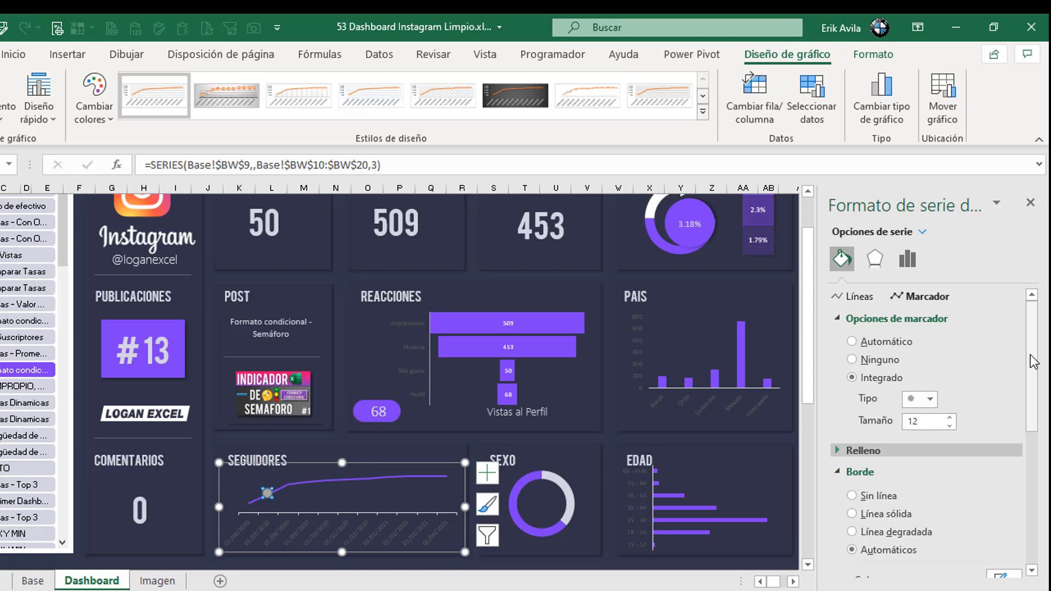
- Fill the Bolita marker with a solid off-white, Blanco, Fondo 1, Oscuro 5%
scroll(1034, 361, down, 3)
click(832, 308)
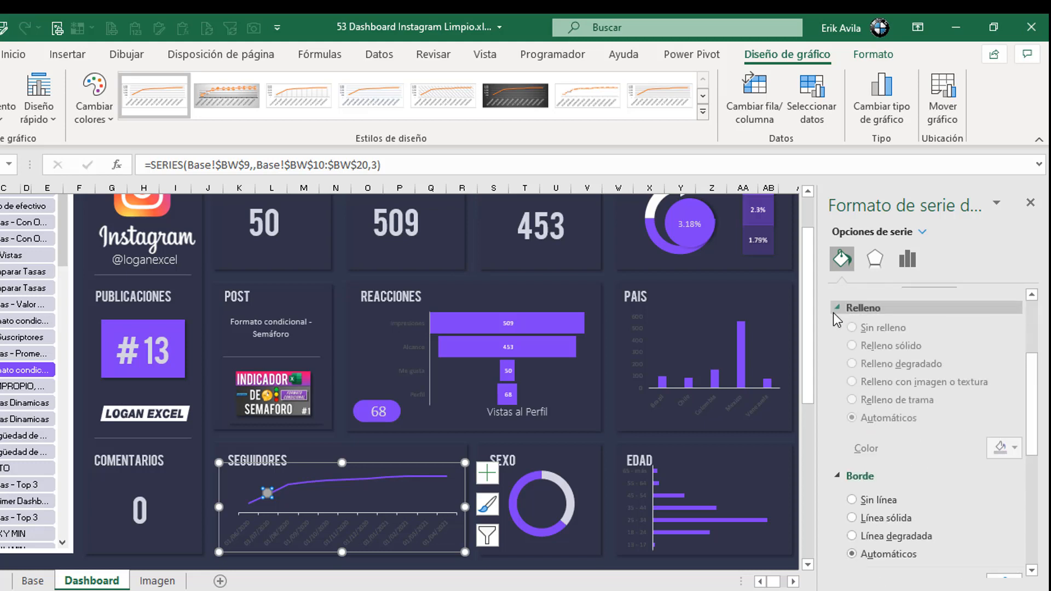
click(886, 349)
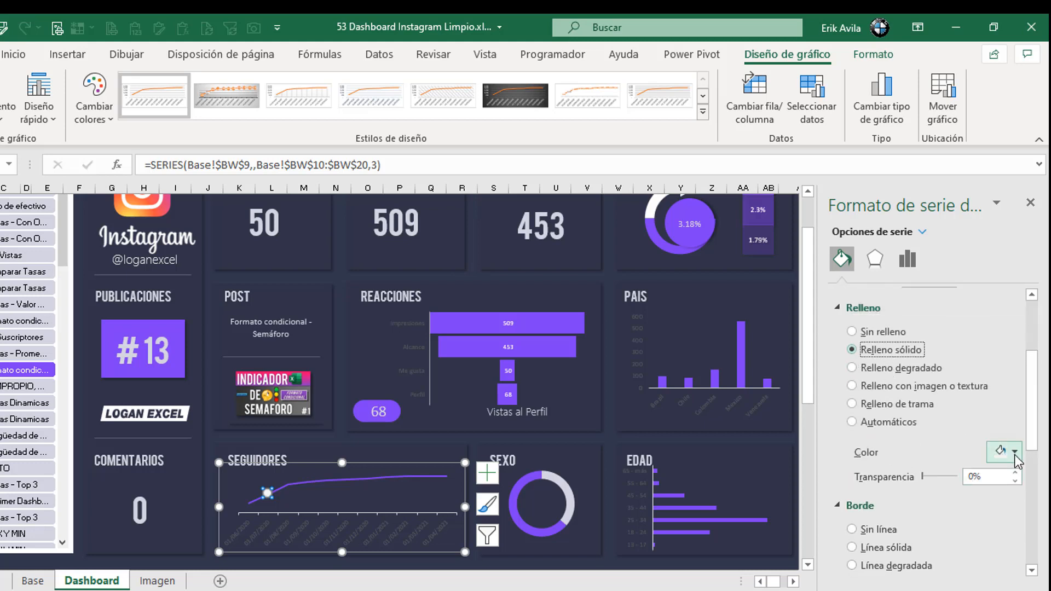
click(1014, 453)
click(912, 271)
click(1021, 458)
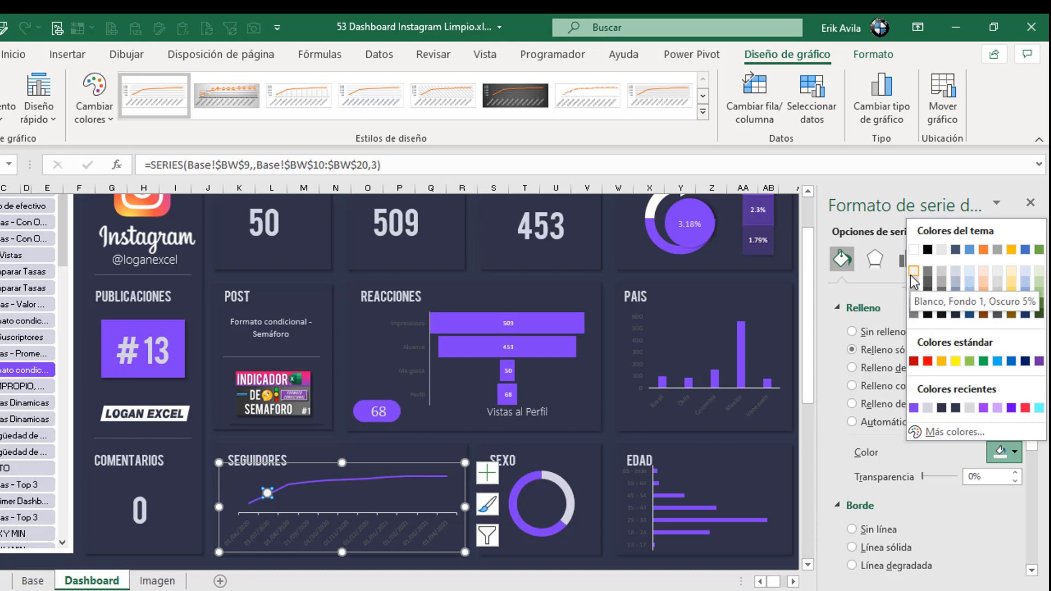
click(833, 407)
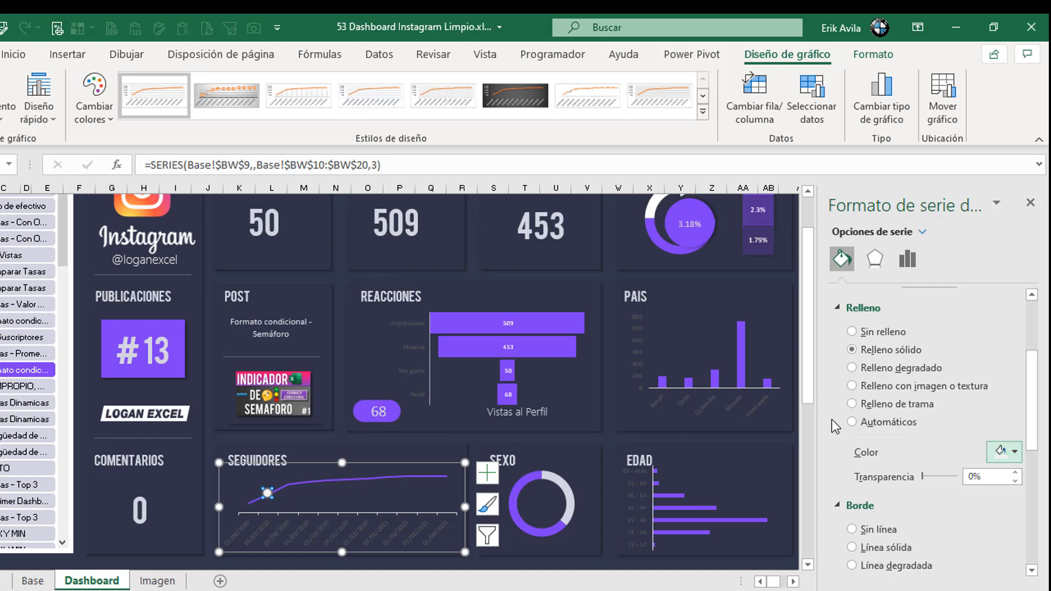
- Add a glow to the Bolita series in the recent purple, with size 11 pt and 60% transparency
click(875, 259)
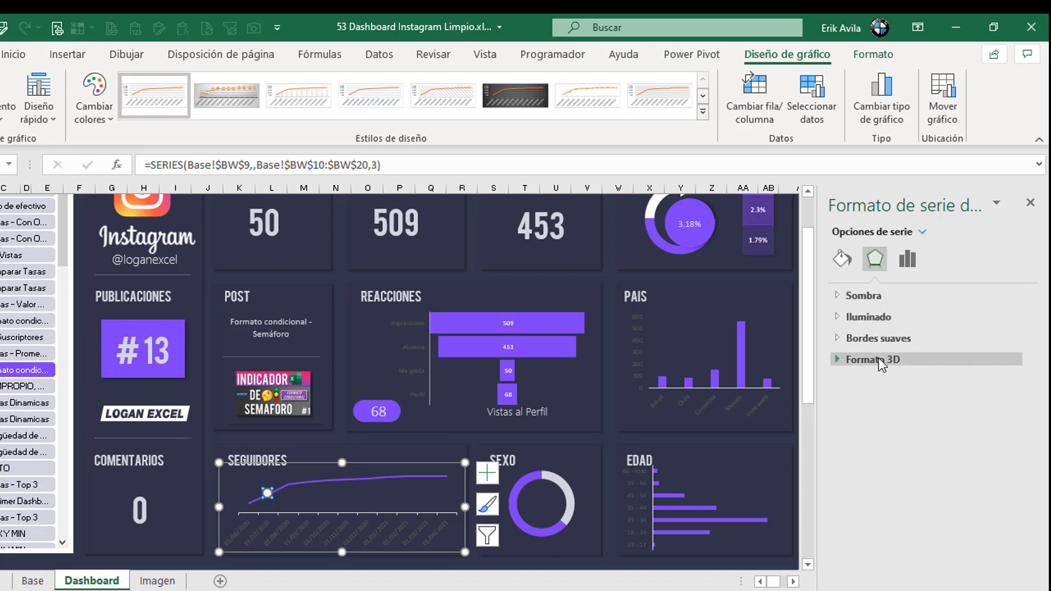
click(836, 300)
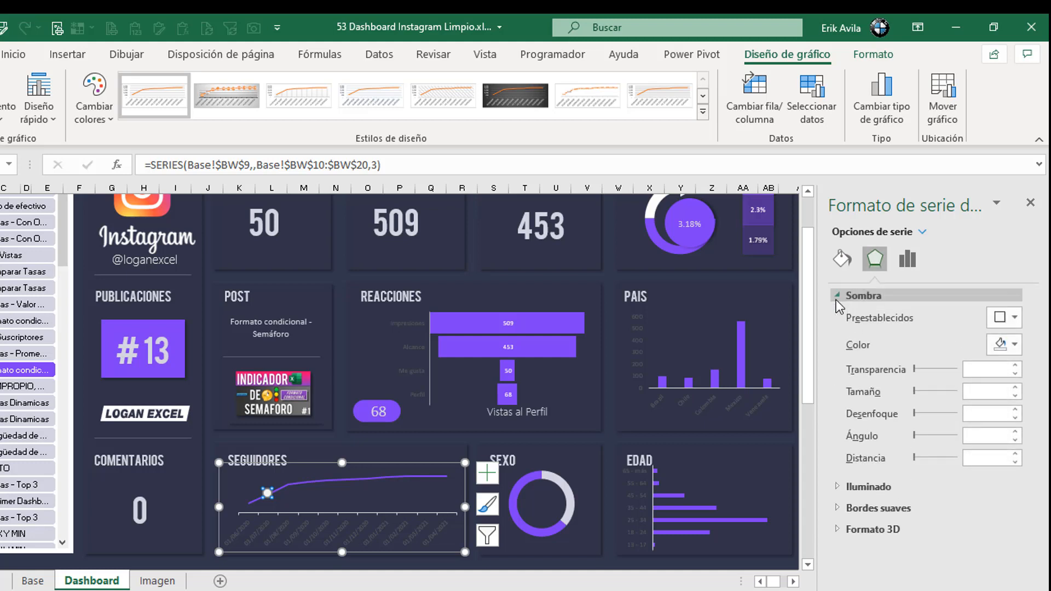
click(837, 487)
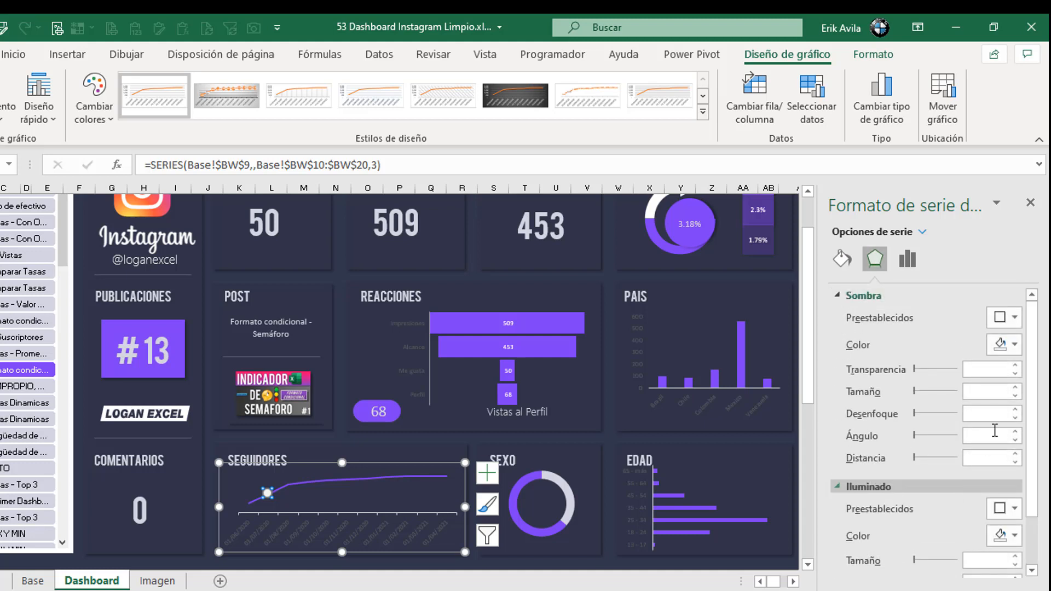
scroll(1030, 383, down, 2)
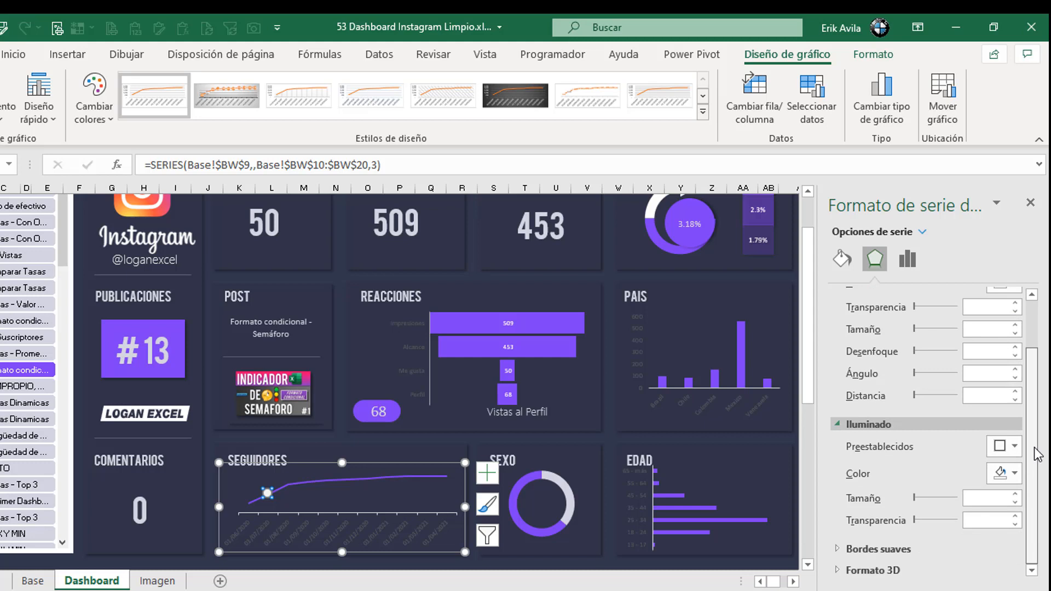
click(1018, 473)
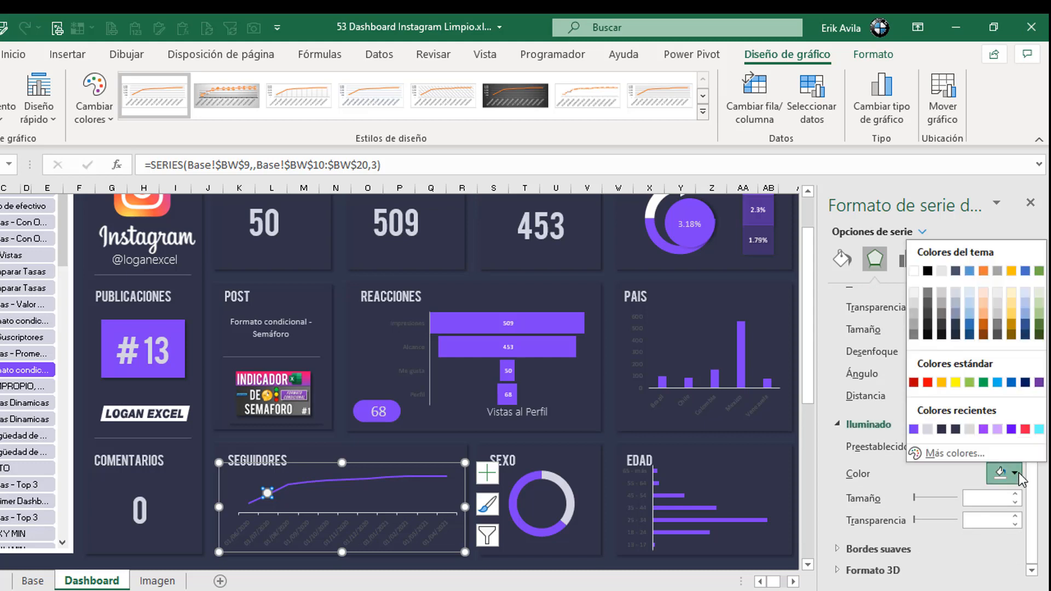
click(913, 429)
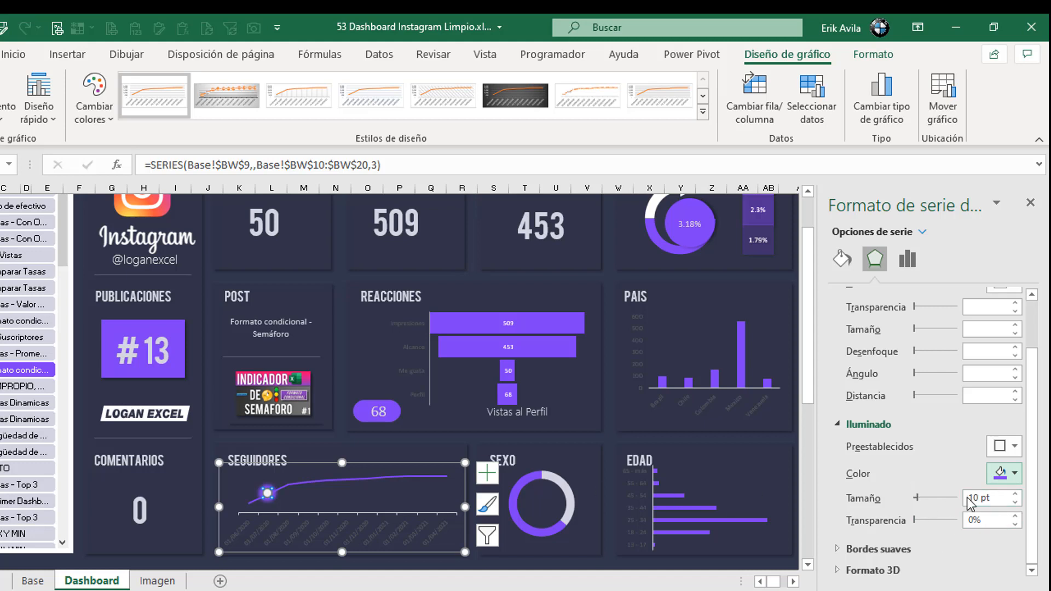
click(1015, 494)
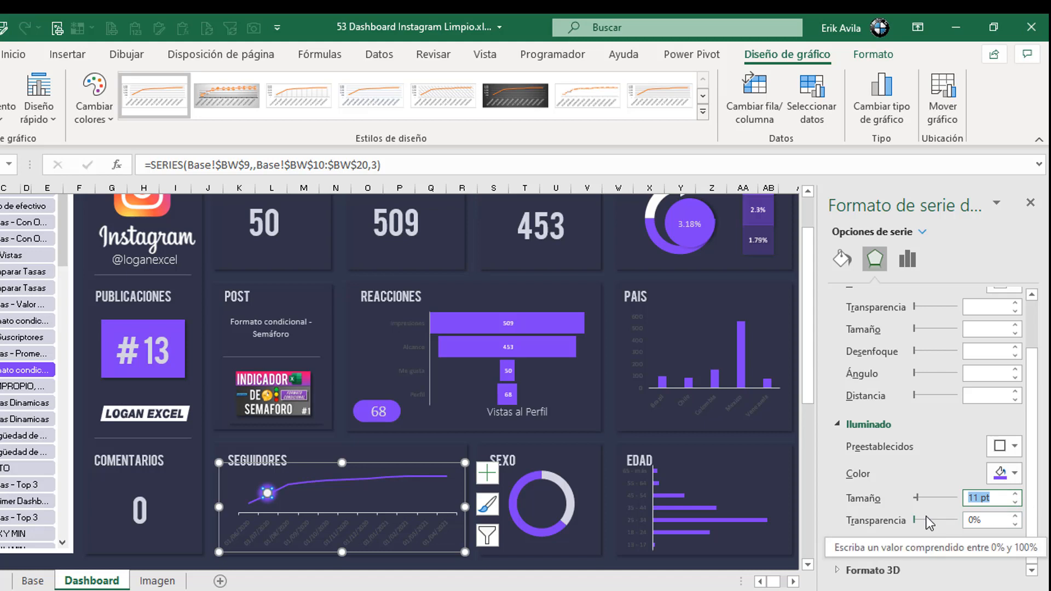
click(976, 519)
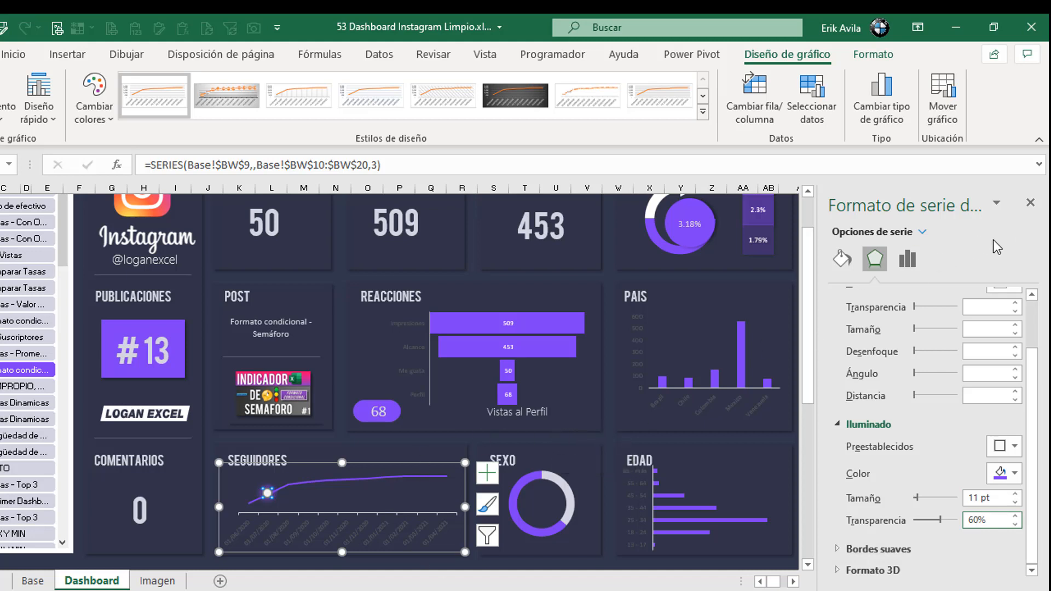
- Deselect the chart, close the formatting pane and hide the Excel interface for a full view of the dashboard
scroll(88, 550, down, 1)
click(63, 549)
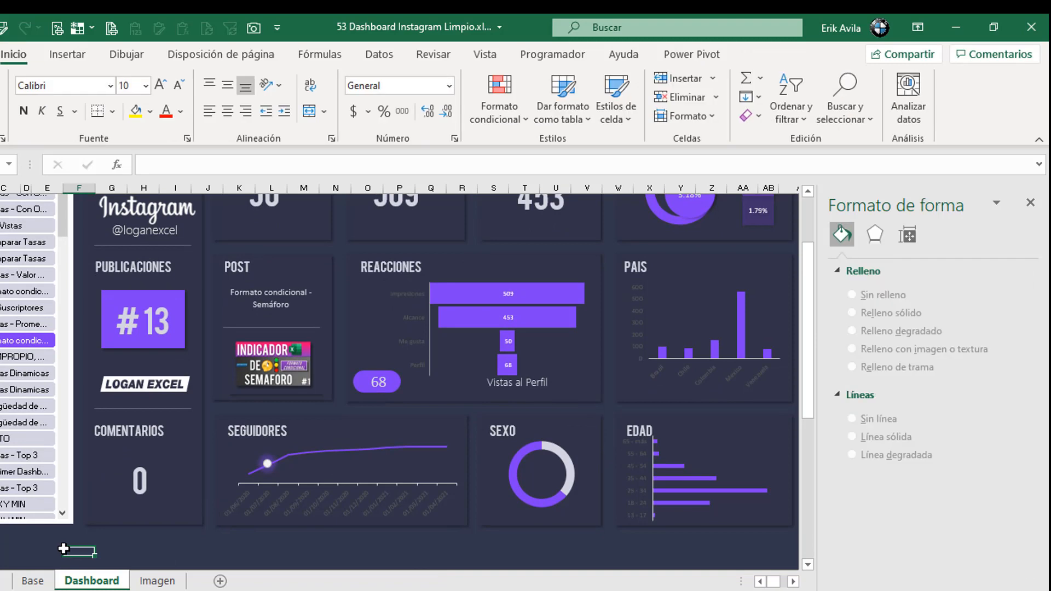
click(1031, 203)
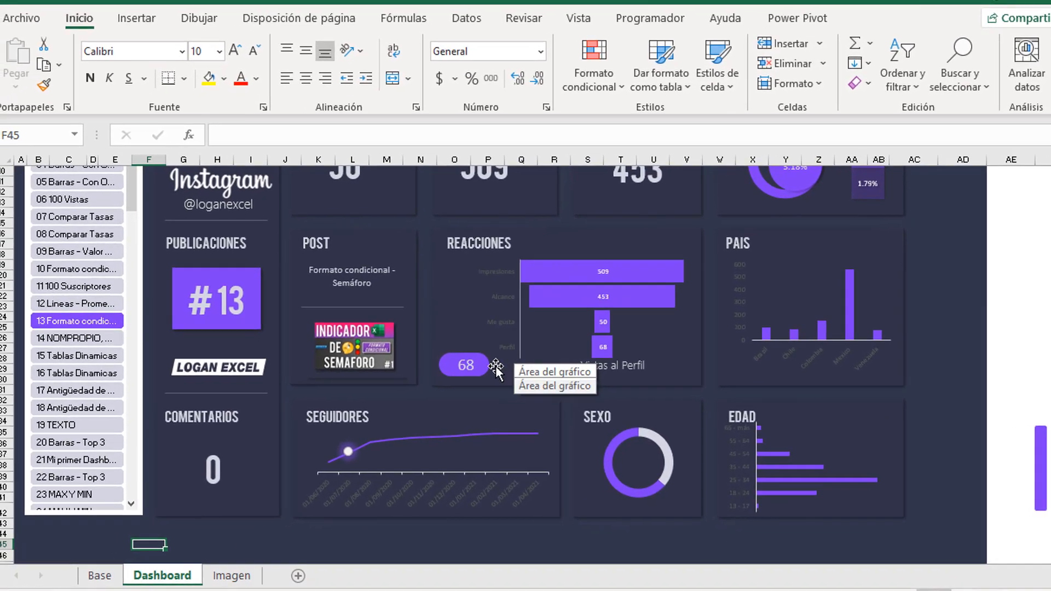
scroll(410, 383, up, 3)
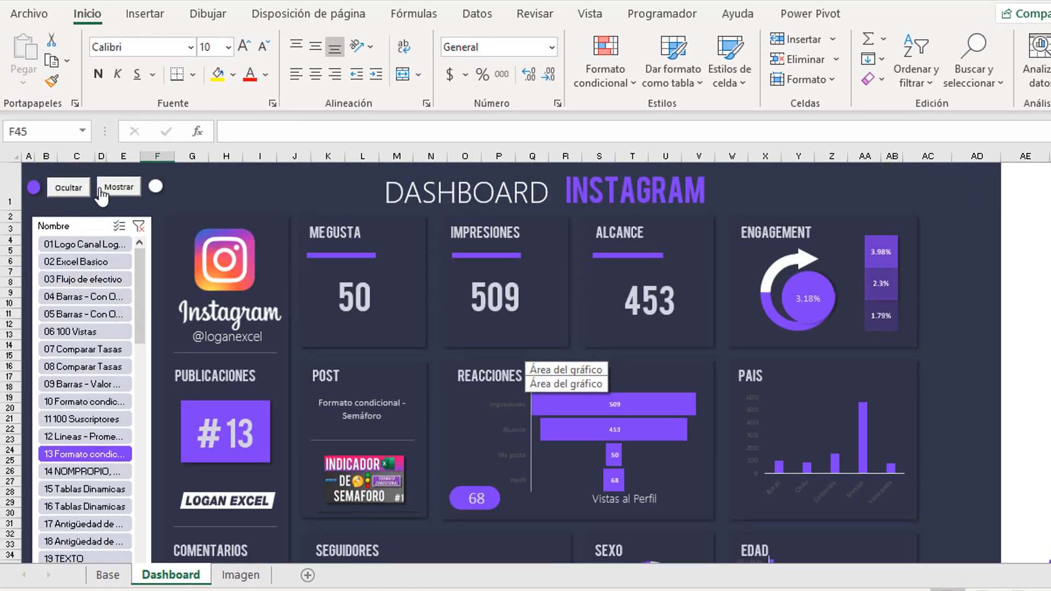
click(80, 189)
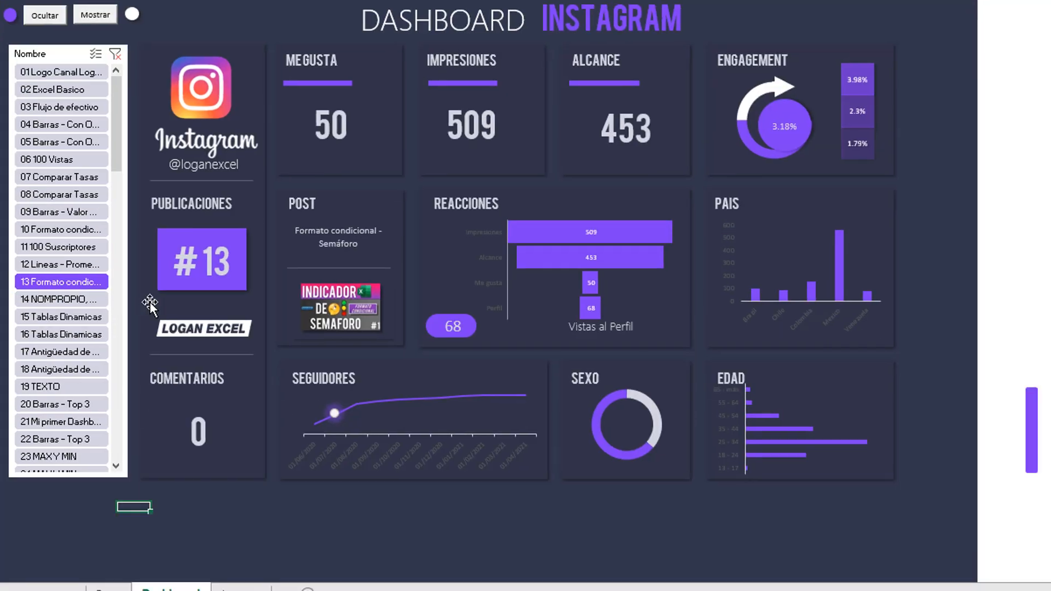
scroll(596, 445, up, 1)
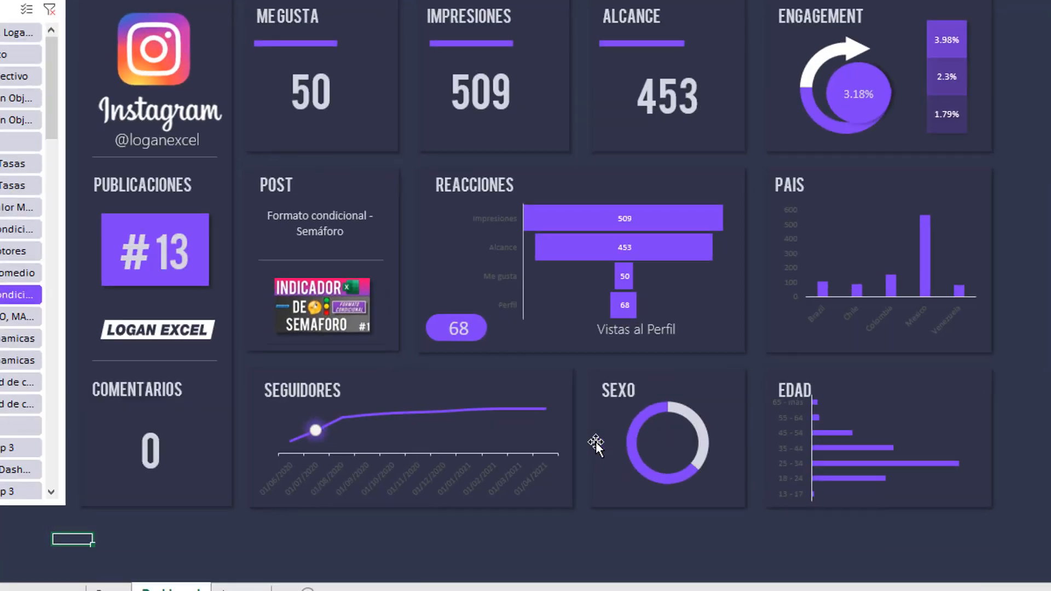
scroll(389, 451, left, 2)
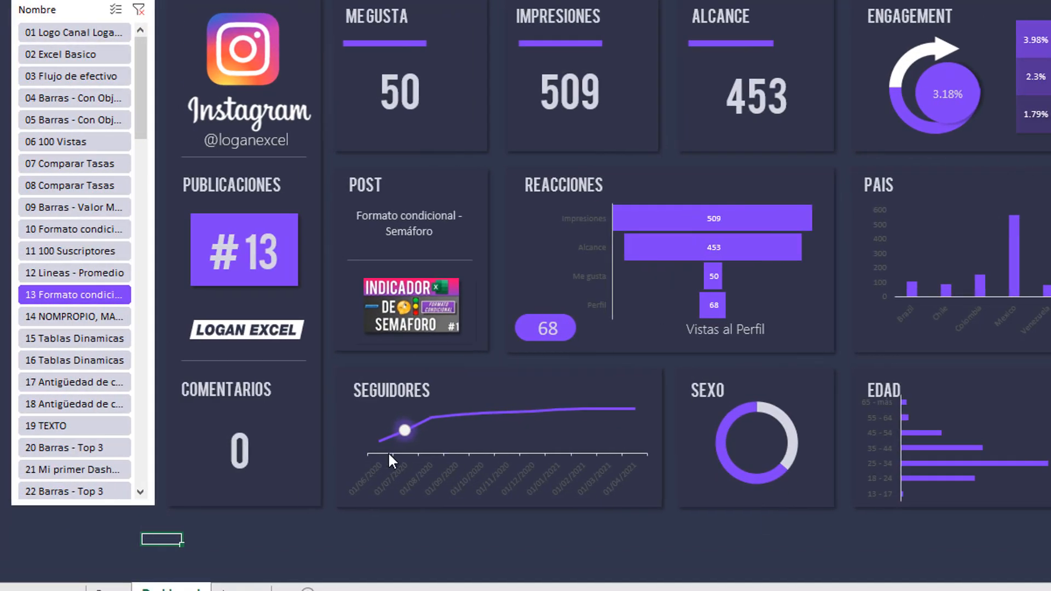
scroll(387, 452, up, 2)
scroll(410, 466, down, 1)
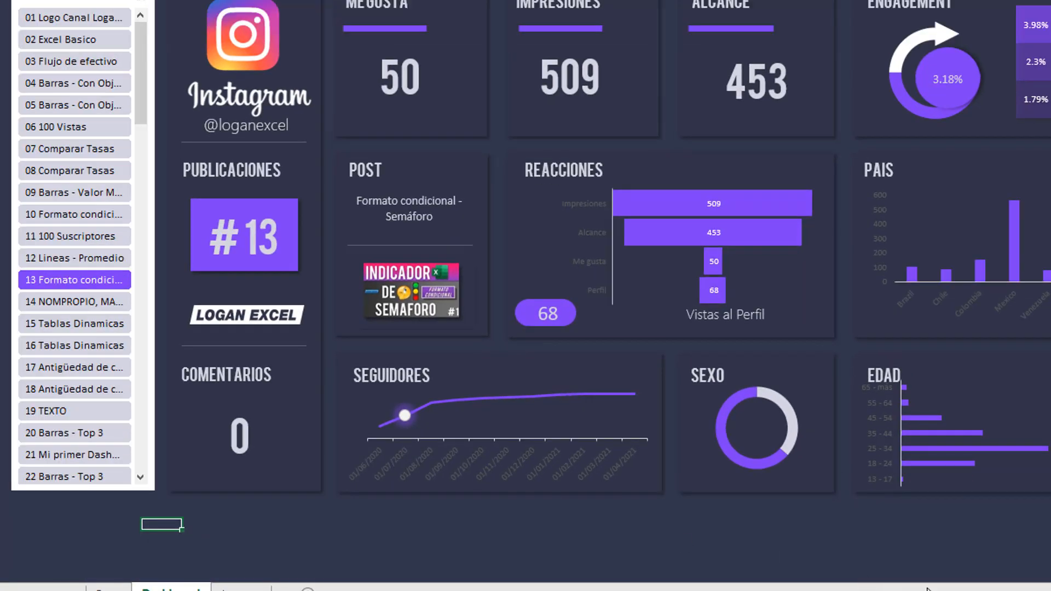
scroll(413, 469, up, 2)
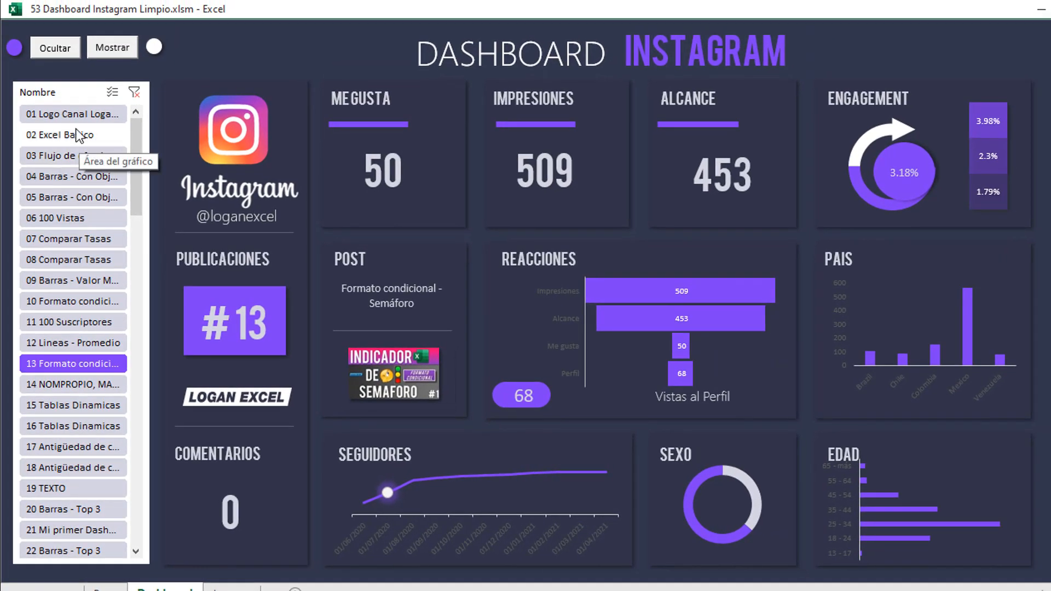
- Filter the dashboard by 03 Flujo de efectivo, 87 Contar palabras and 20 Barras - Top 3 in turn to check the SEGUIDORES marker
click(65, 156)
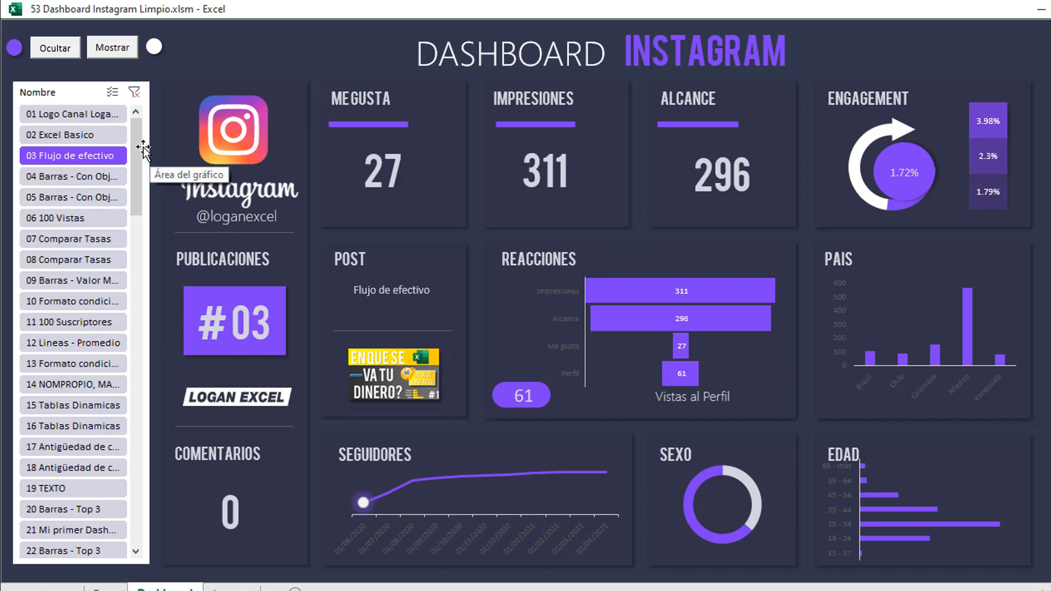
drag(134, 178, 137, 312)
drag(133, 412, 127, 509)
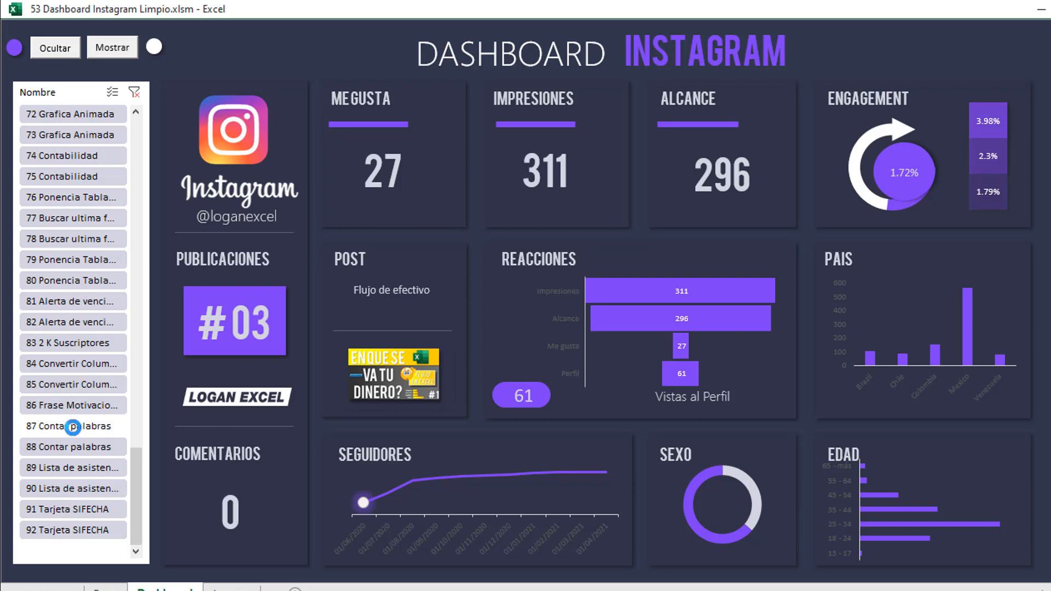
click(72, 427)
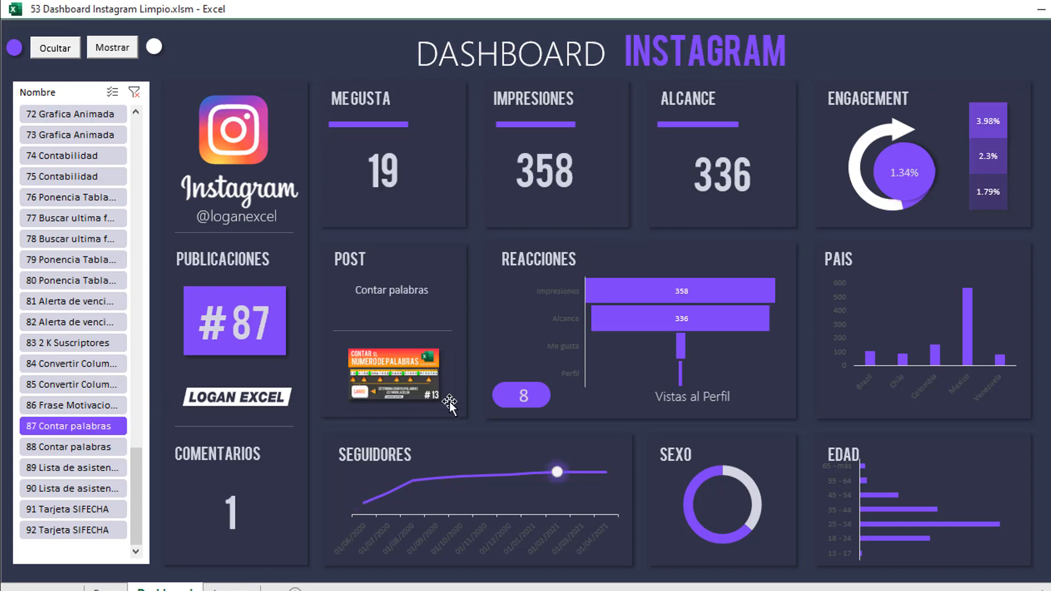
mouse_move(560, 480)
scroll(136, 390, up, 3)
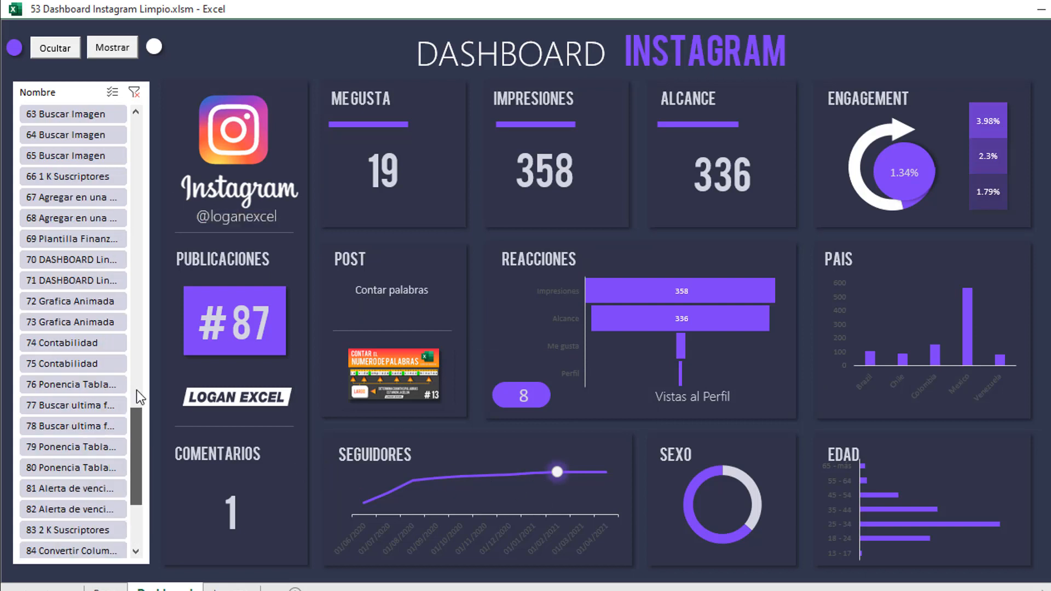
scroll(136, 390, up, 15)
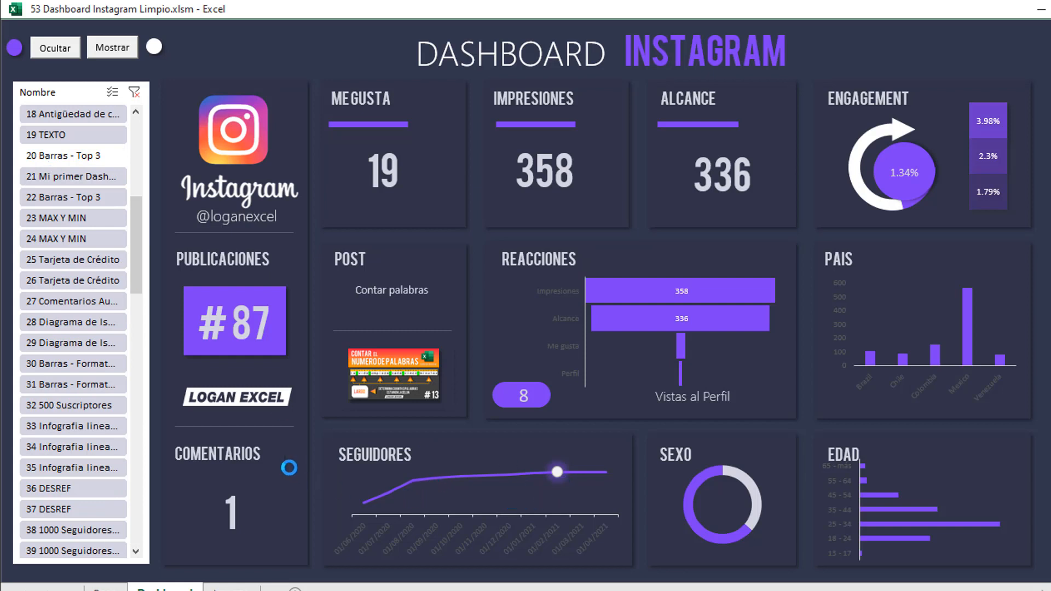
click(104, 156)
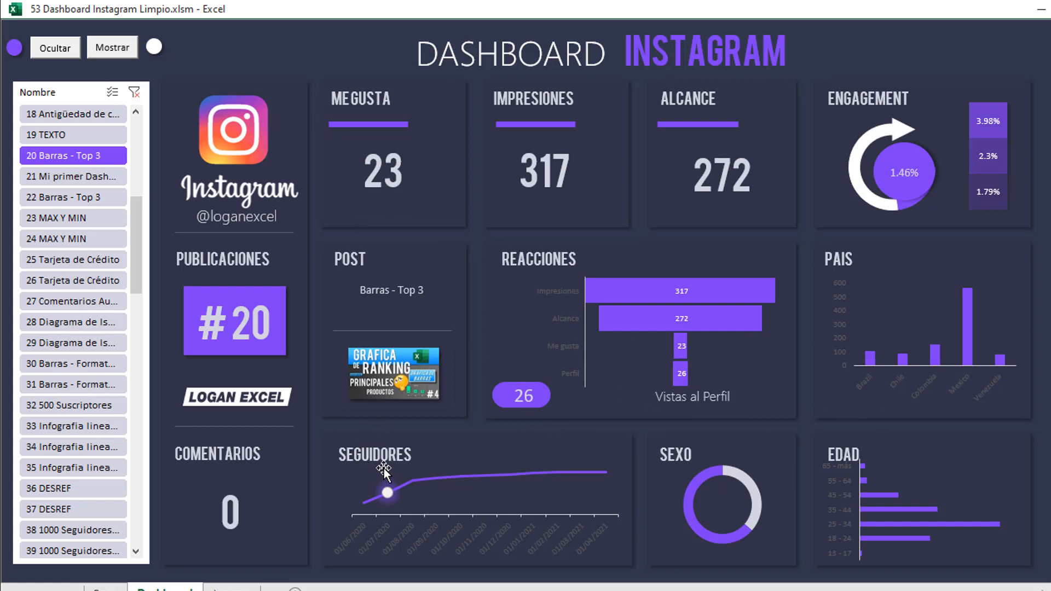
scroll(96, 245, up, 5)
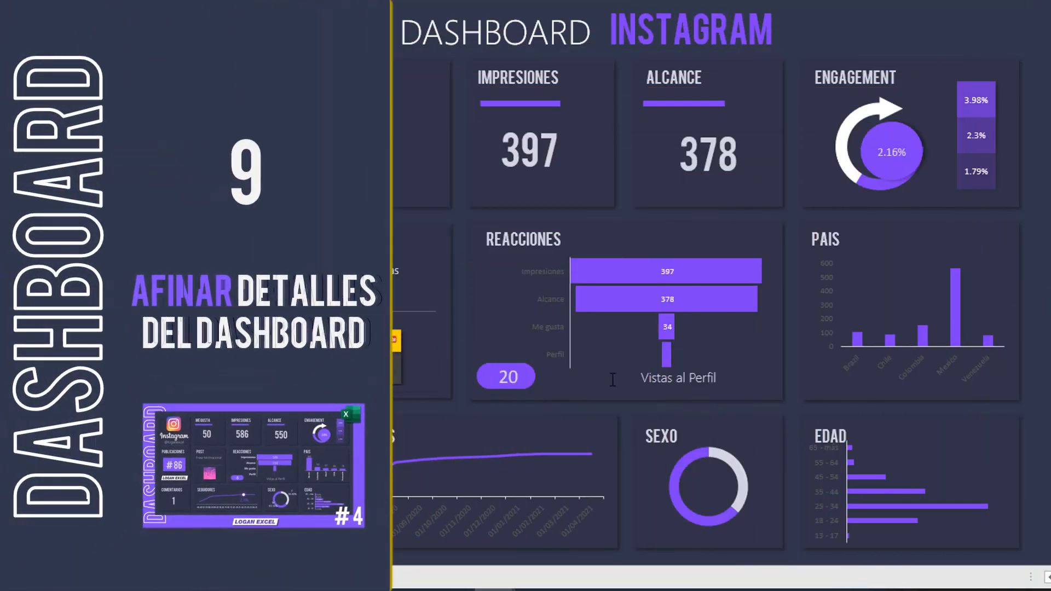
- Show the hidden Excel interface again for editing the dashboard
click(556, 291)
click(746, 448)
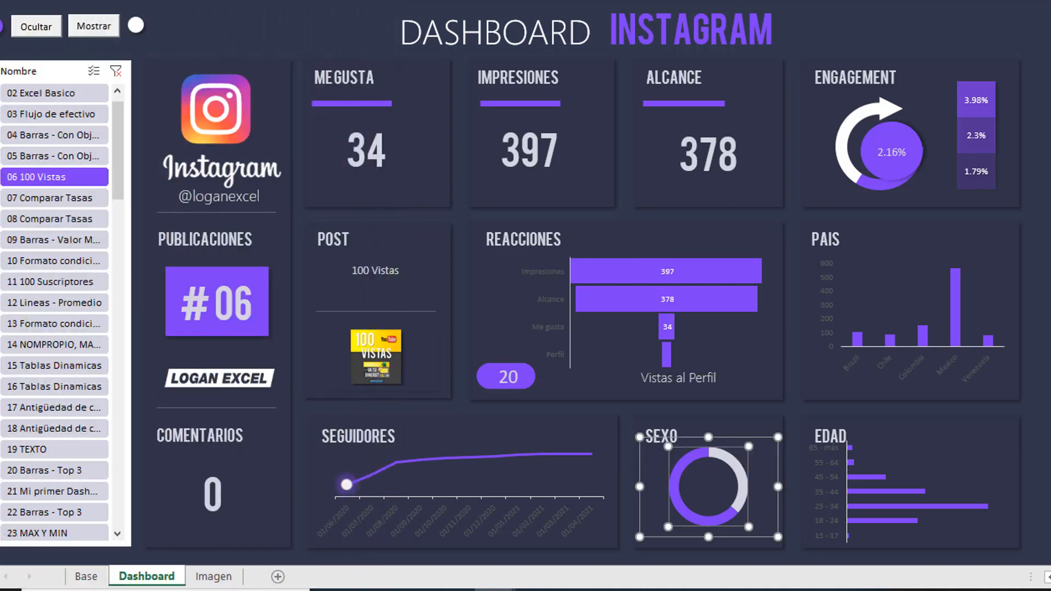
click(491, 527)
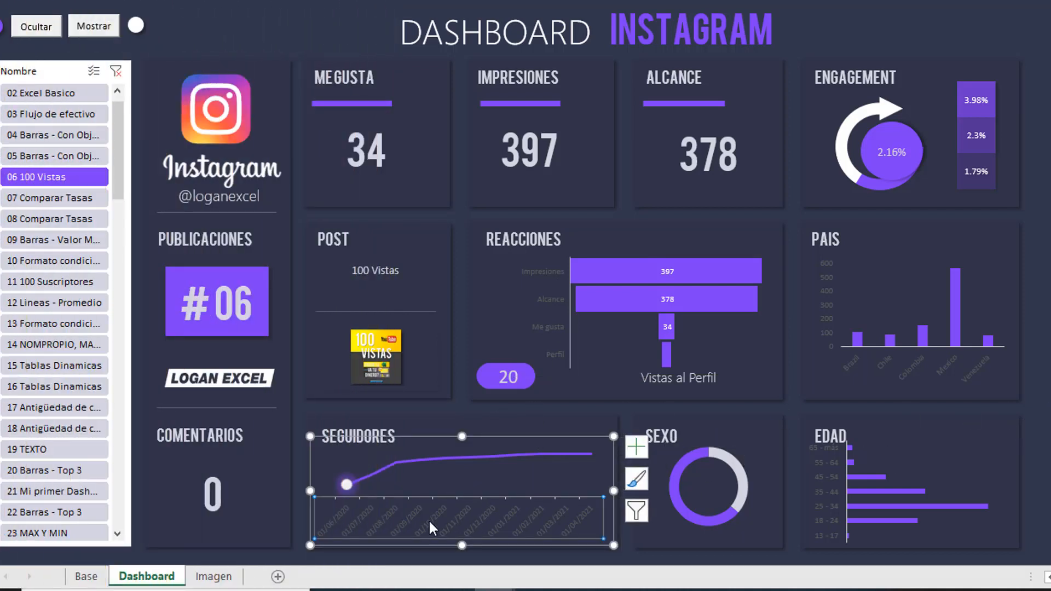
click(51, 31)
click(97, 26)
scroll(398, 356, down, 6)
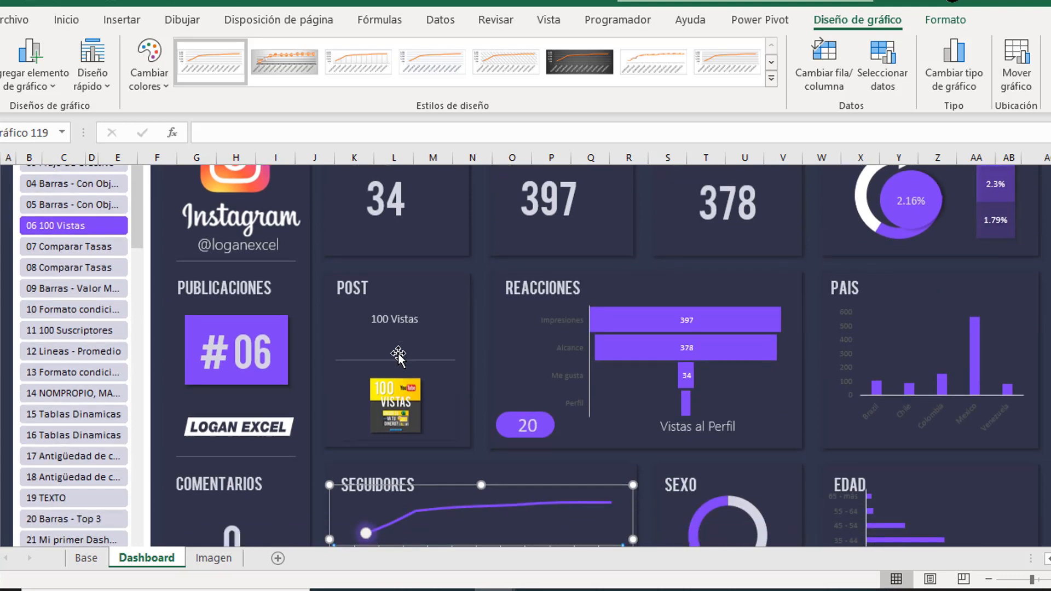
- Apply the custom number format code mm aa to the date axis of the SEGUIDORES chart
click(459, 523)
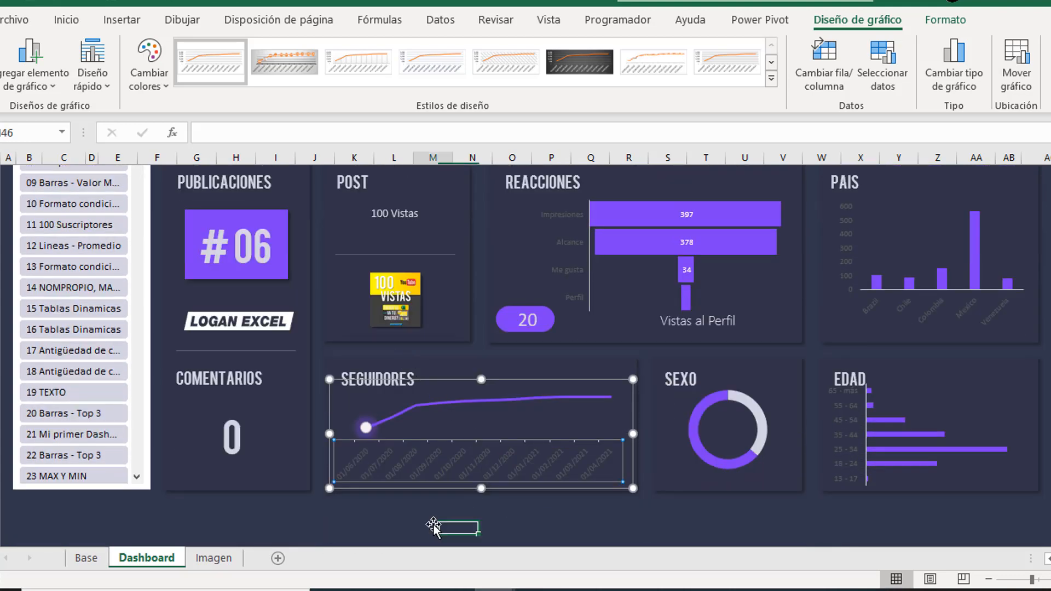
double_click(441, 457)
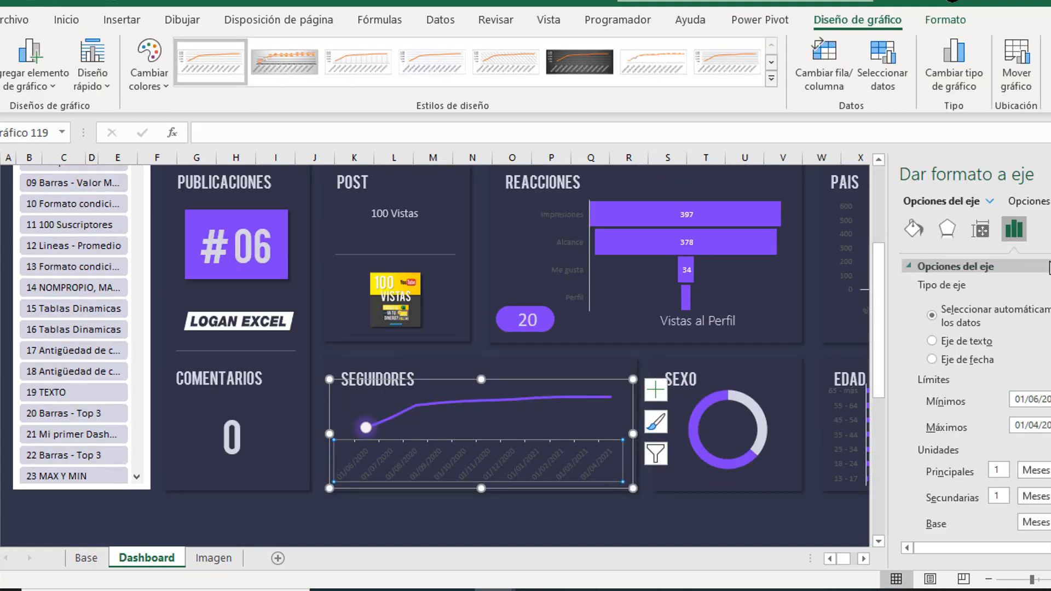
scroll(984, 399, down, 5)
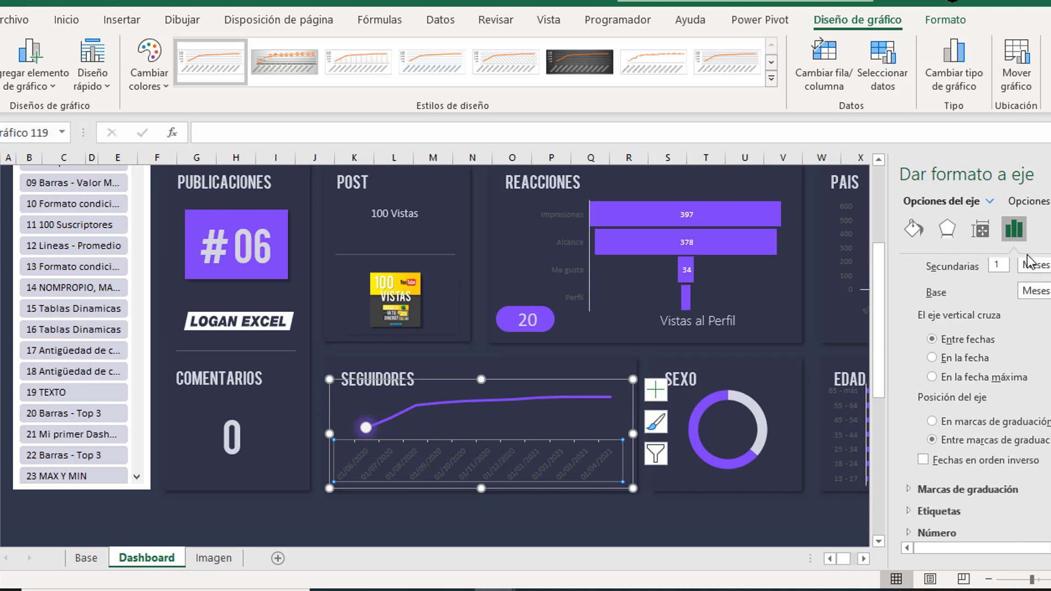
click(980, 230)
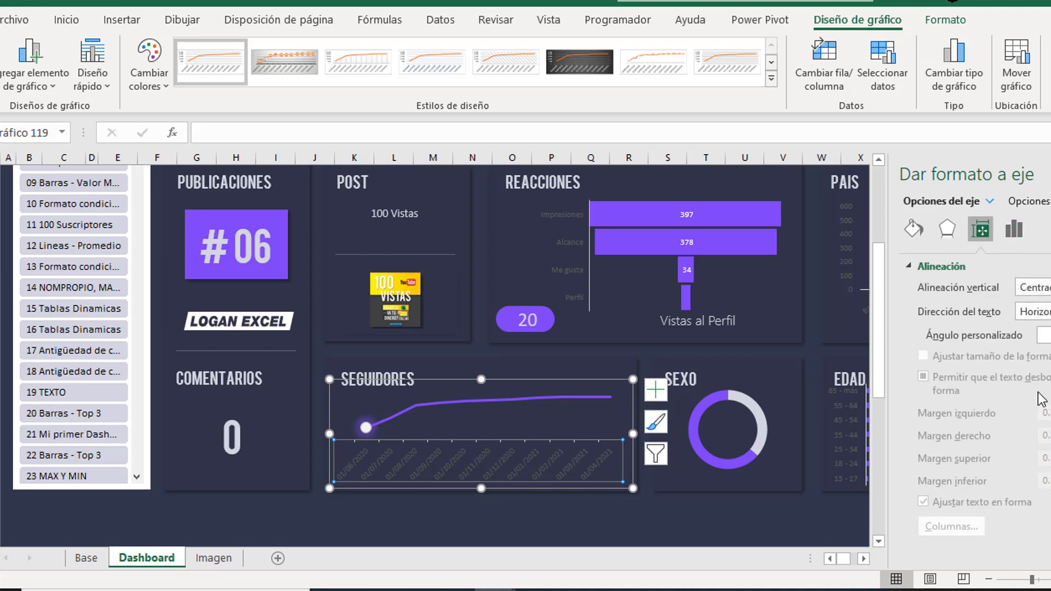
click(1014, 228)
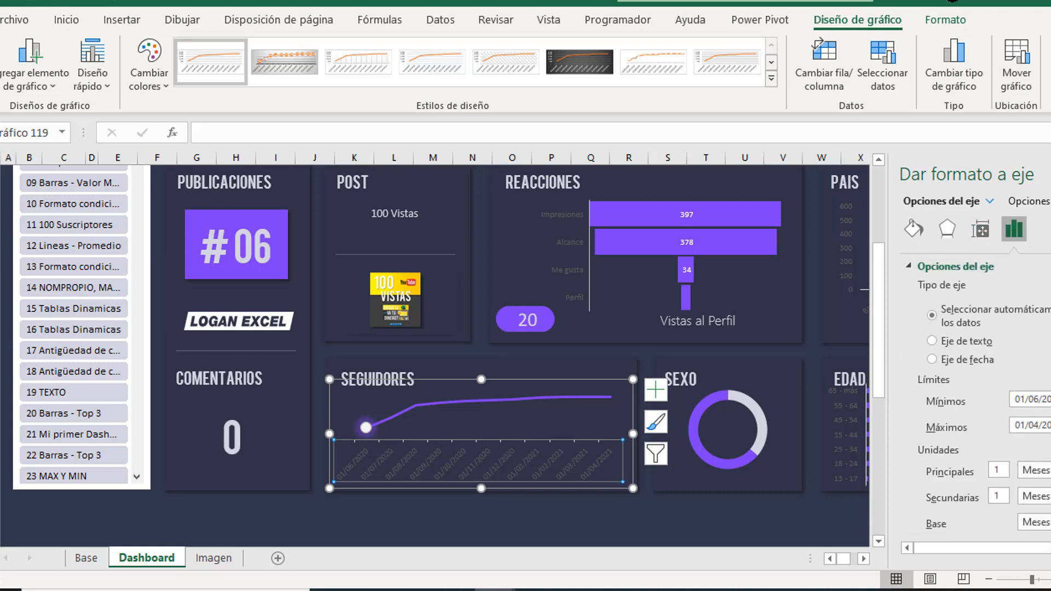
scroll(1024, 271, down, 4)
scroll(984, 394, down, 1)
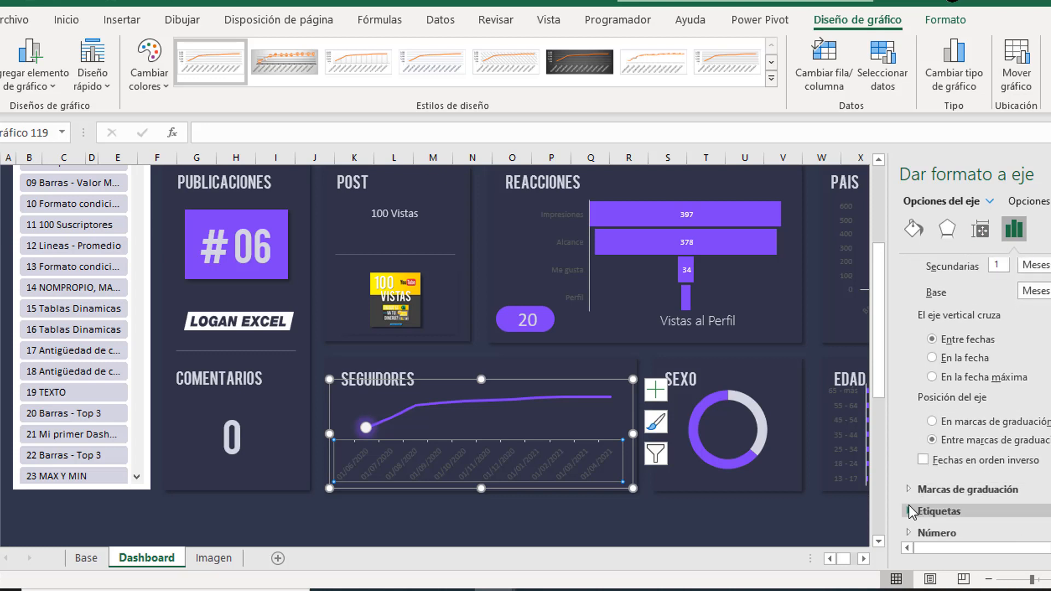
click(907, 531)
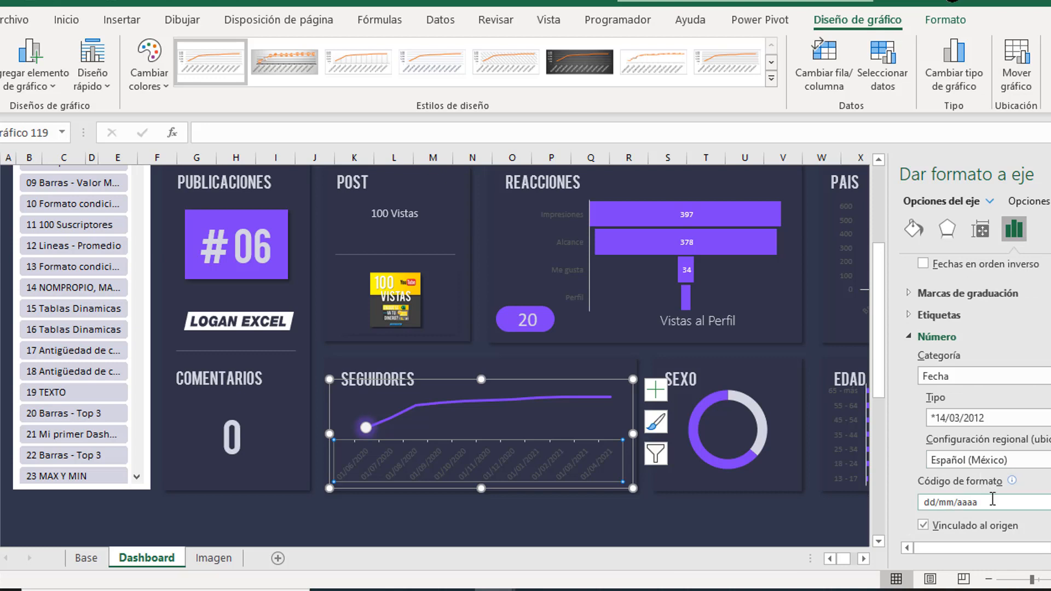
drag(992, 499, 889, 501)
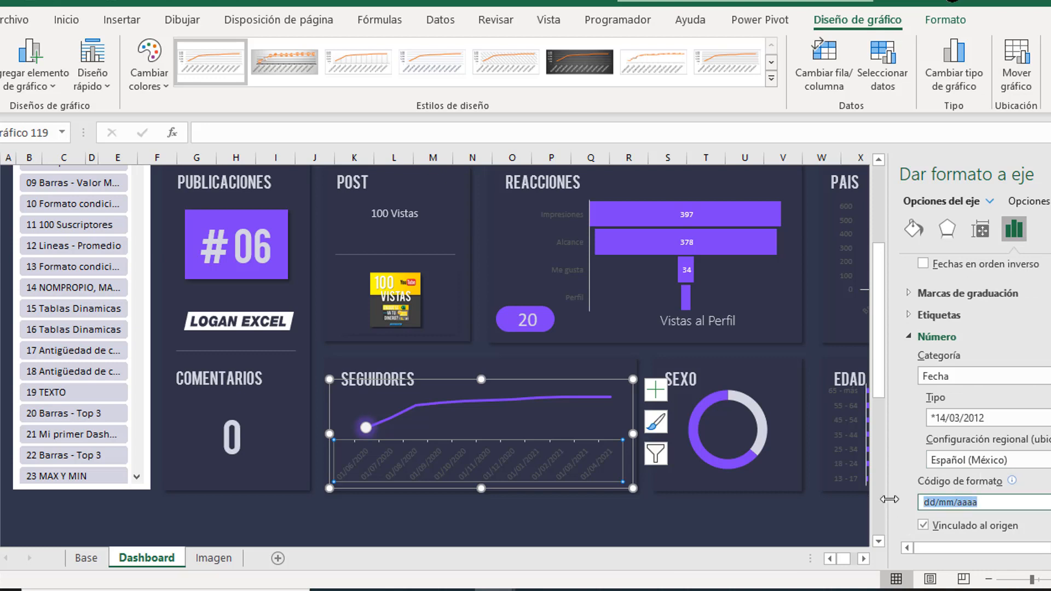
text(mm)
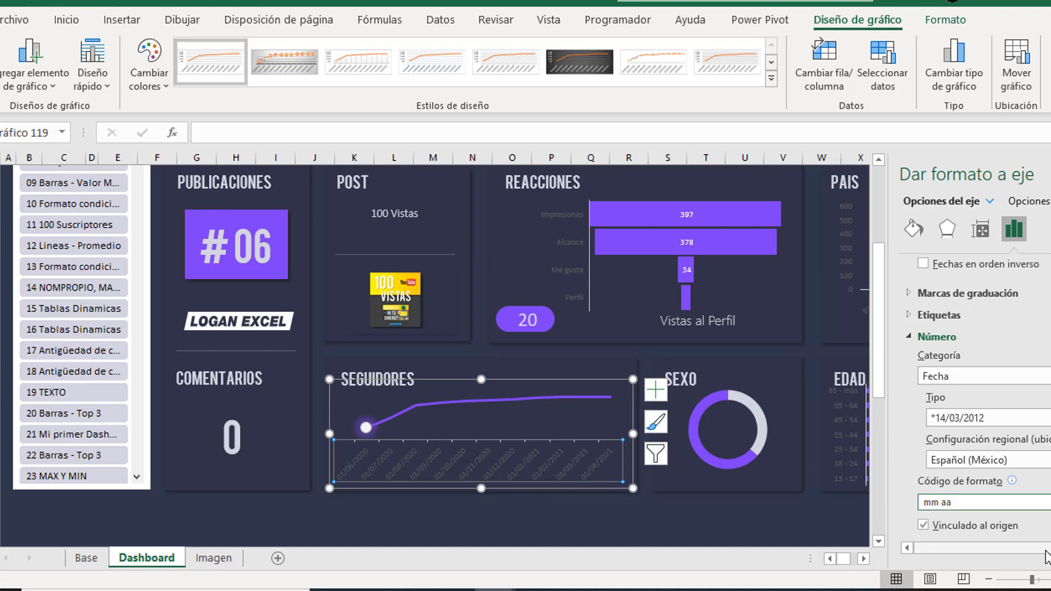
drag(1042, 550, 1050, 549)
click(1050, 503)
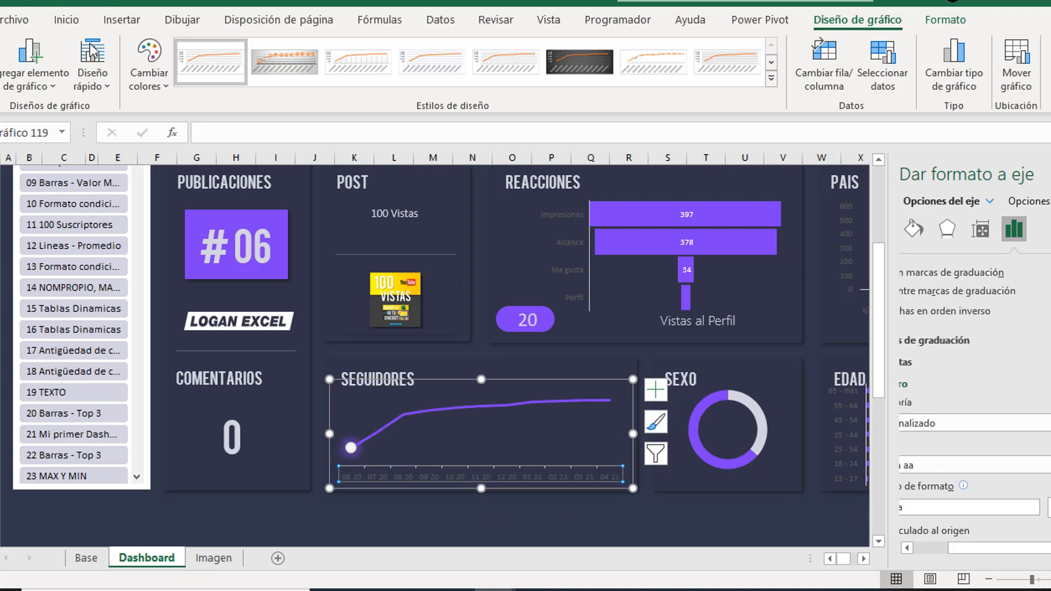
- Color the SEGUIDORES date axis labels in the recent light grey and set their font size to 11
click(67, 20)
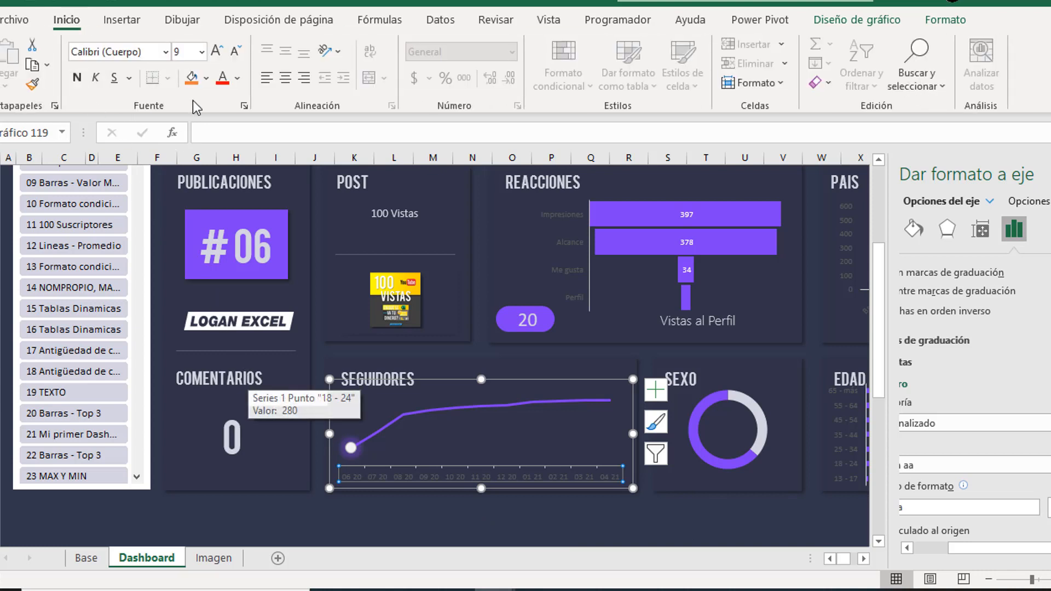
click(238, 78)
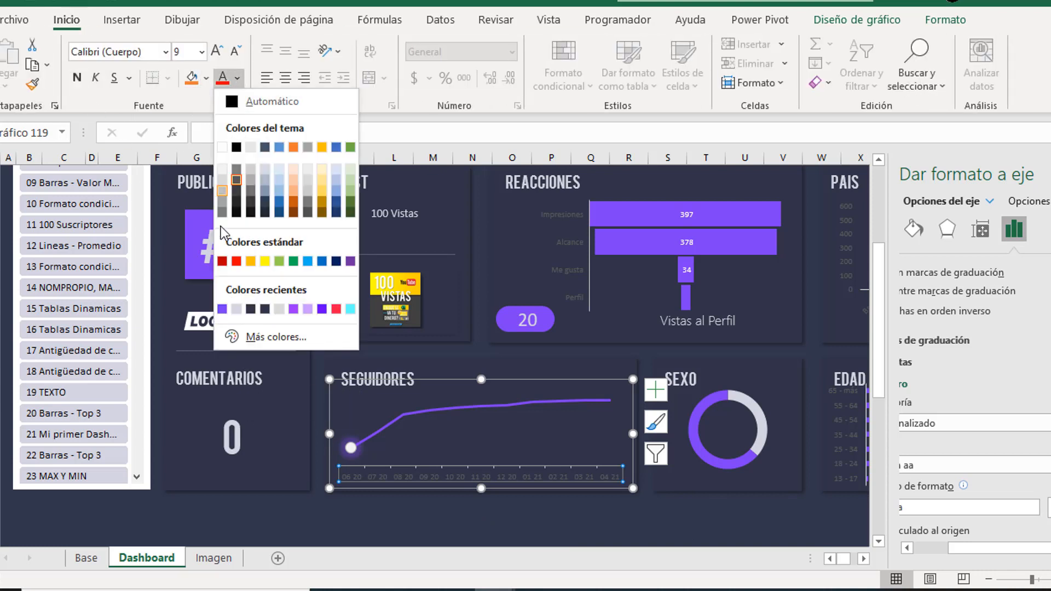
click(240, 310)
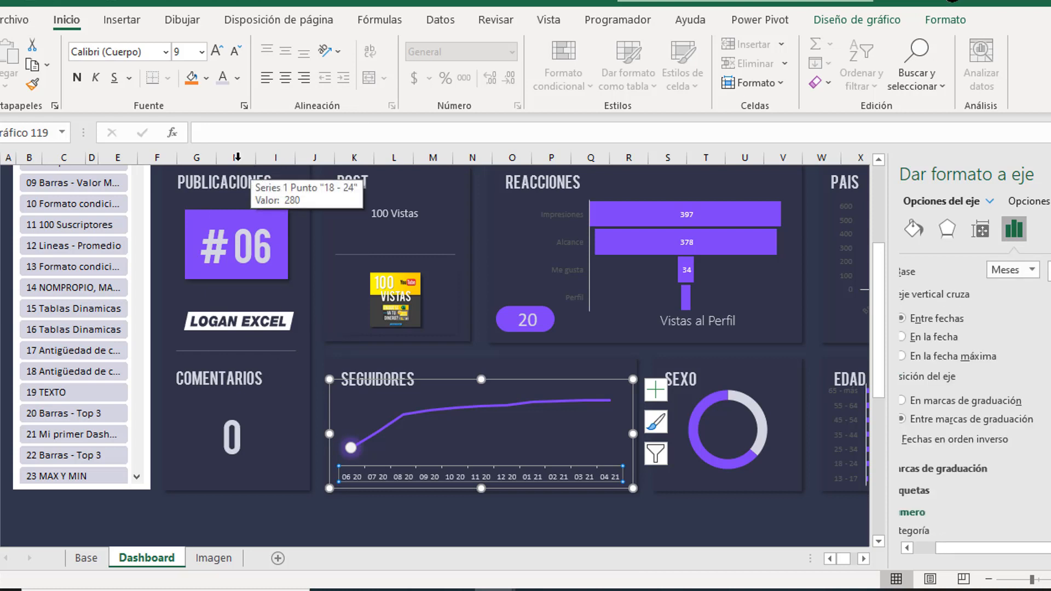
click(218, 51)
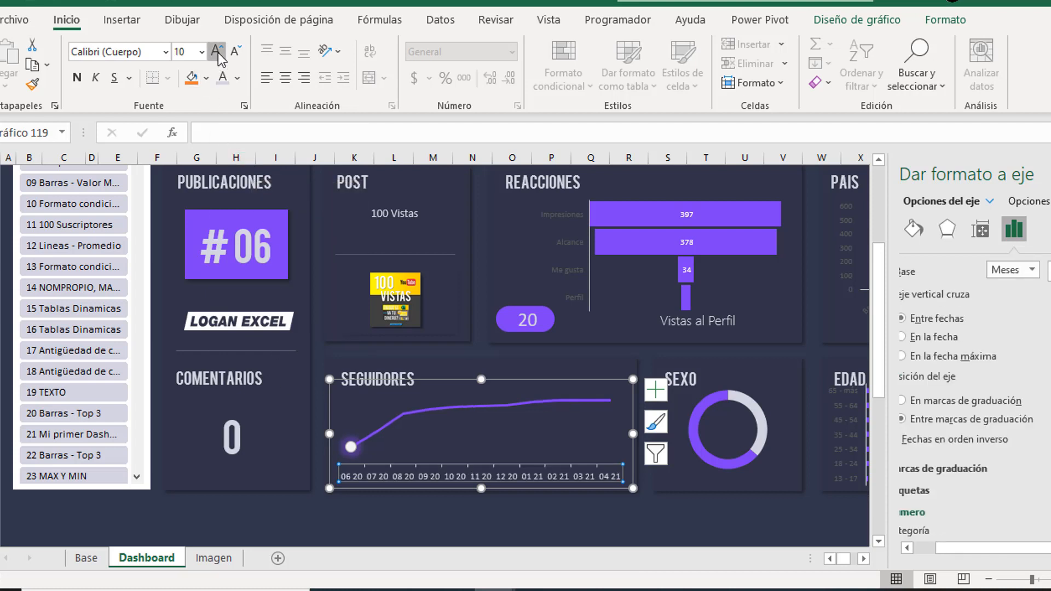
click(217, 51)
click(217, 51)
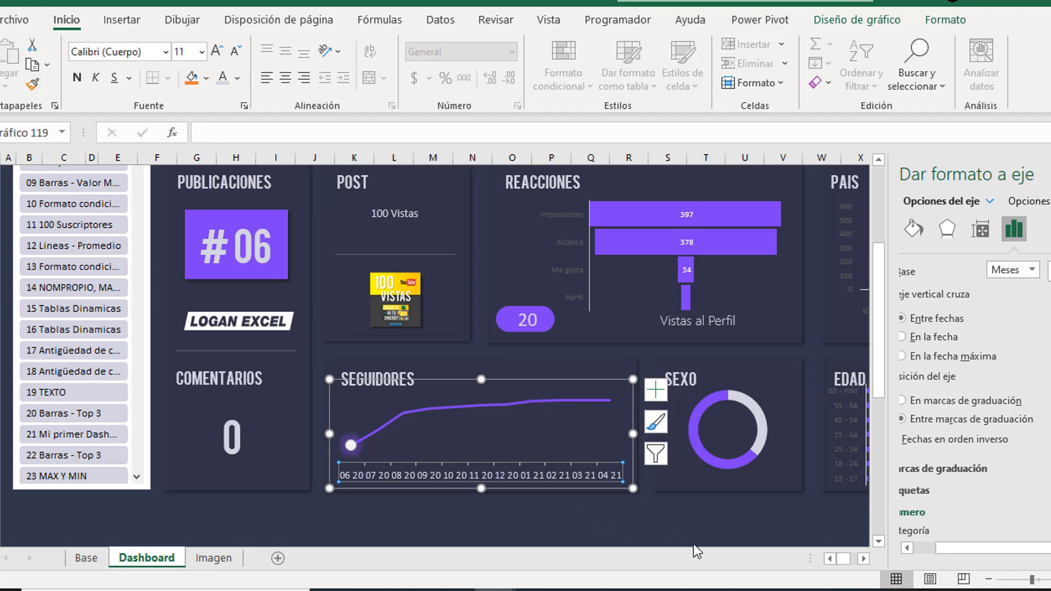
click(635, 518)
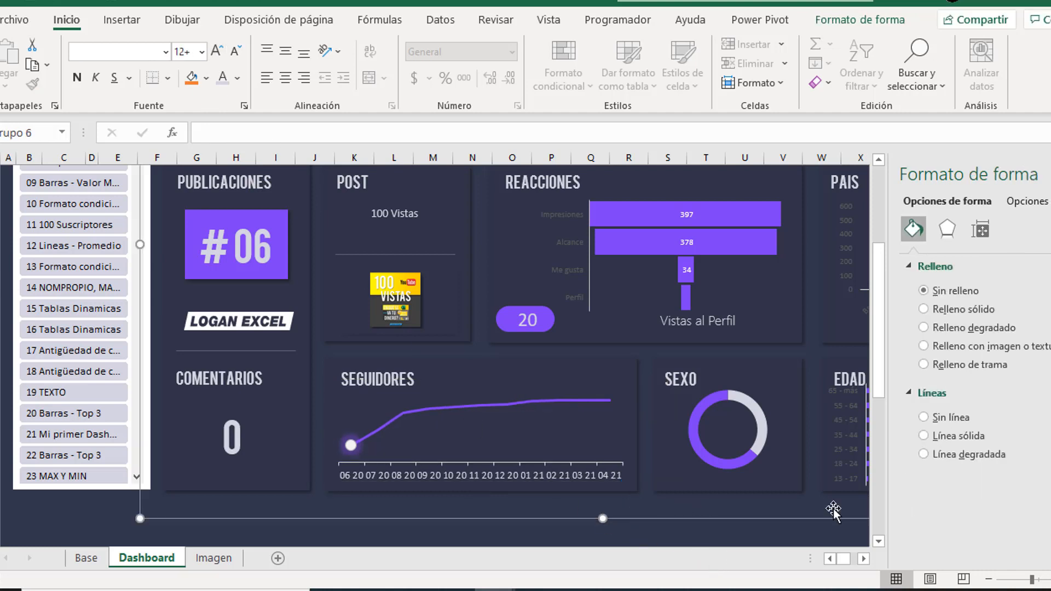
- Color the age labels on the EDAD chart's vertical axis in the recent light grey
click(850, 444)
click(864, 558)
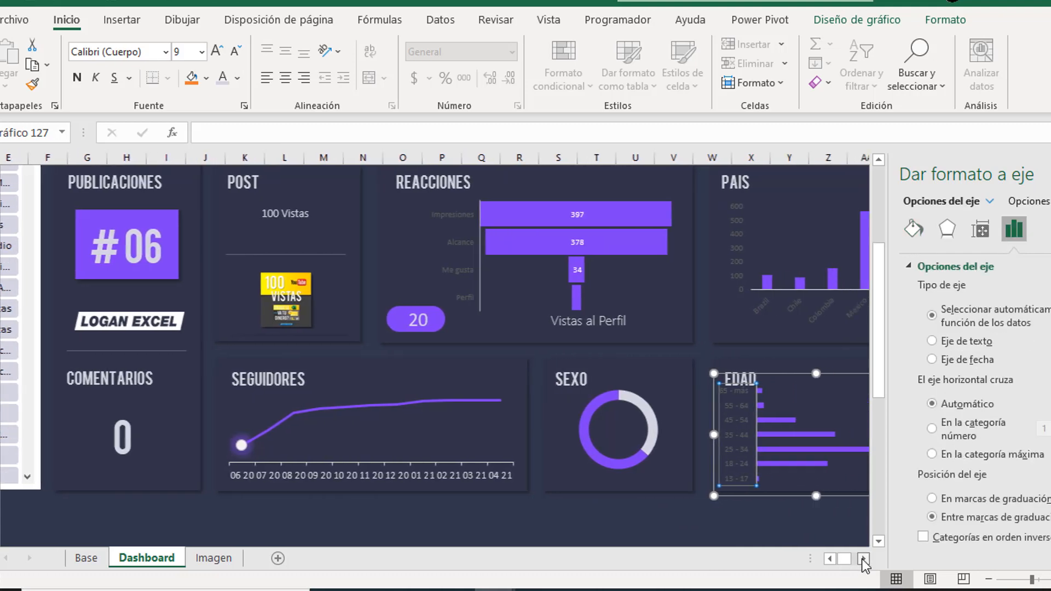
click(680, 521)
click(630, 422)
click(630, 422)
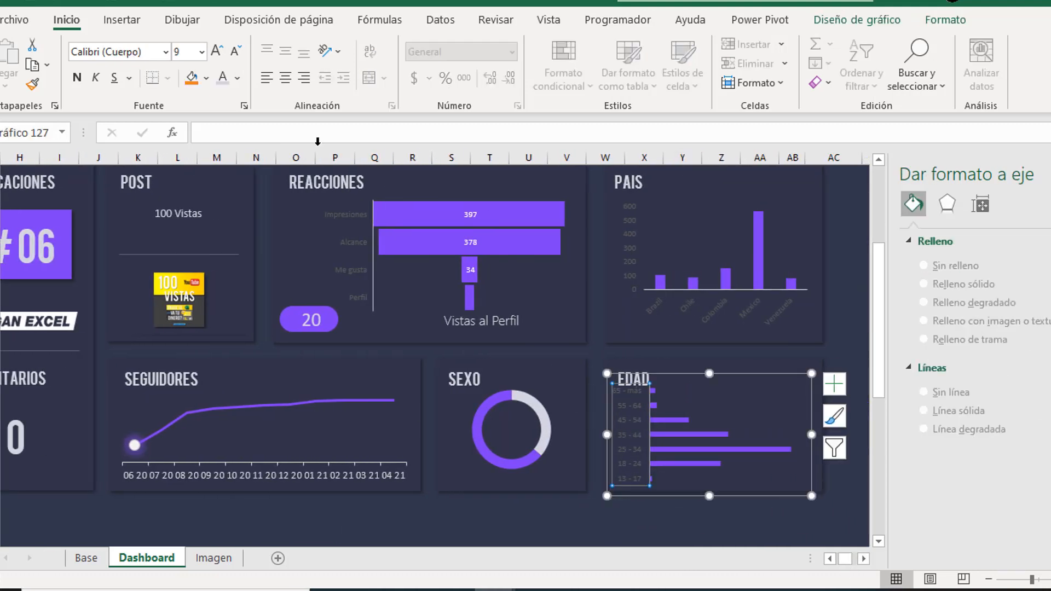
click(221, 78)
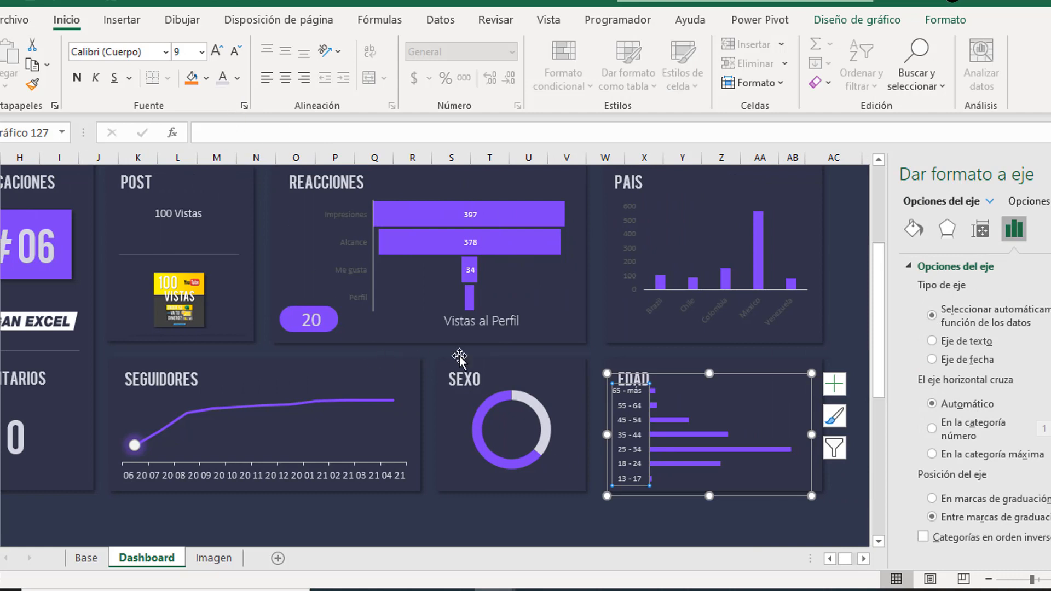
- Color the country labels of the PAIS chart in the same light grey and delete its vertical value axis
click(677, 300)
click(662, 304)
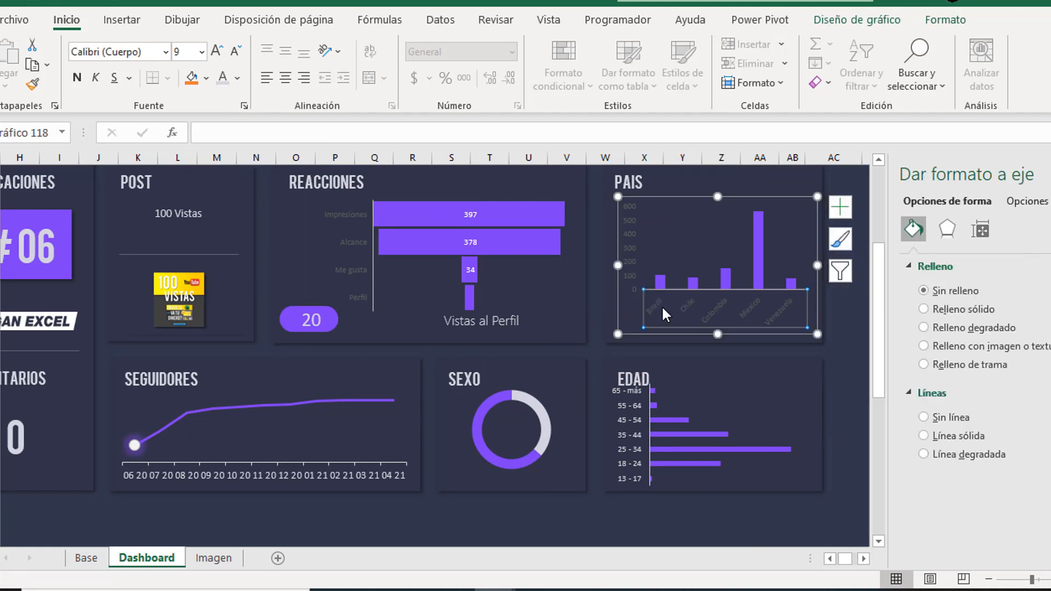
click(219, 78)
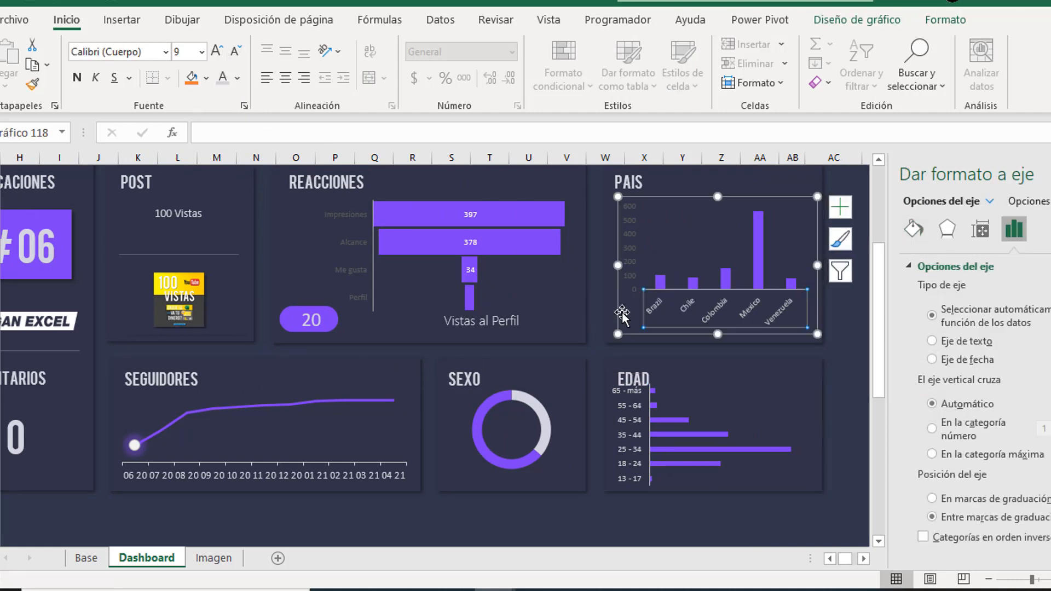
click(630, 252)
key(Delete)
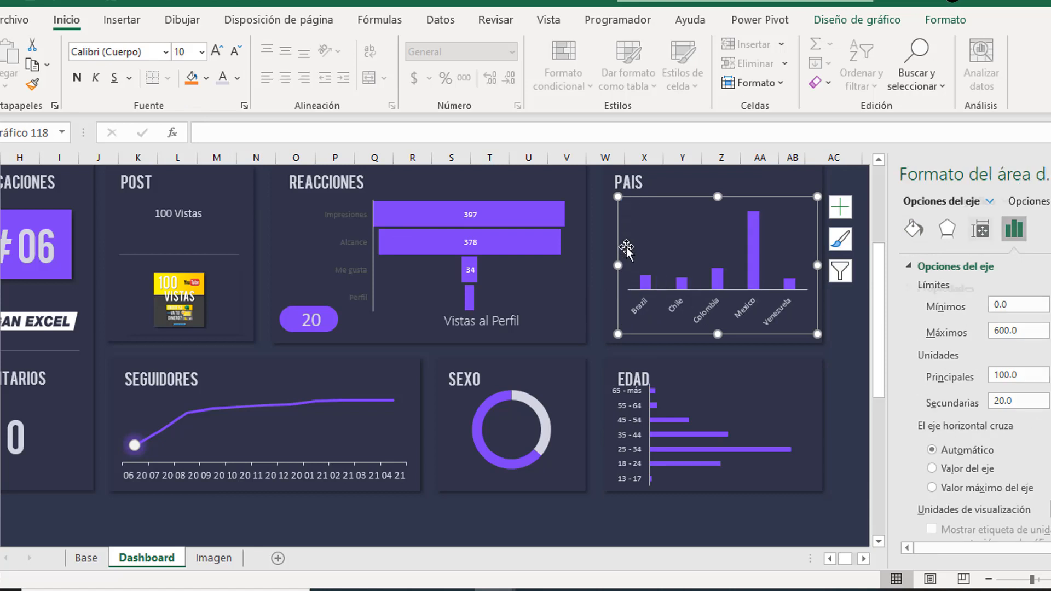
- Color the REACCIONES category labels light grey at font size 12 and widen the chart toward the left edge of its card
click(351, 253)
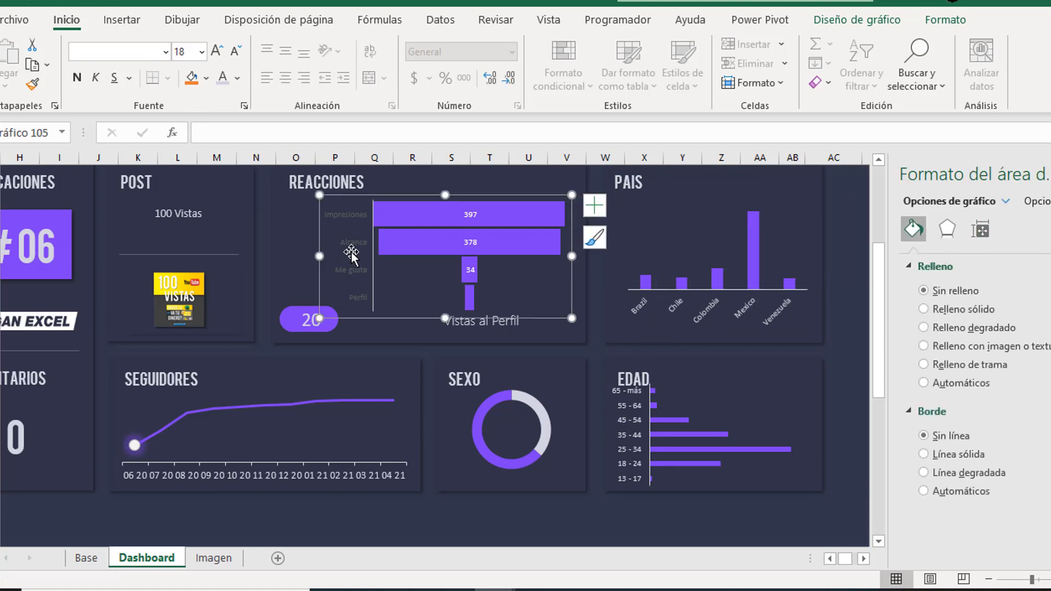
click(353, 242)
click(223, 79)
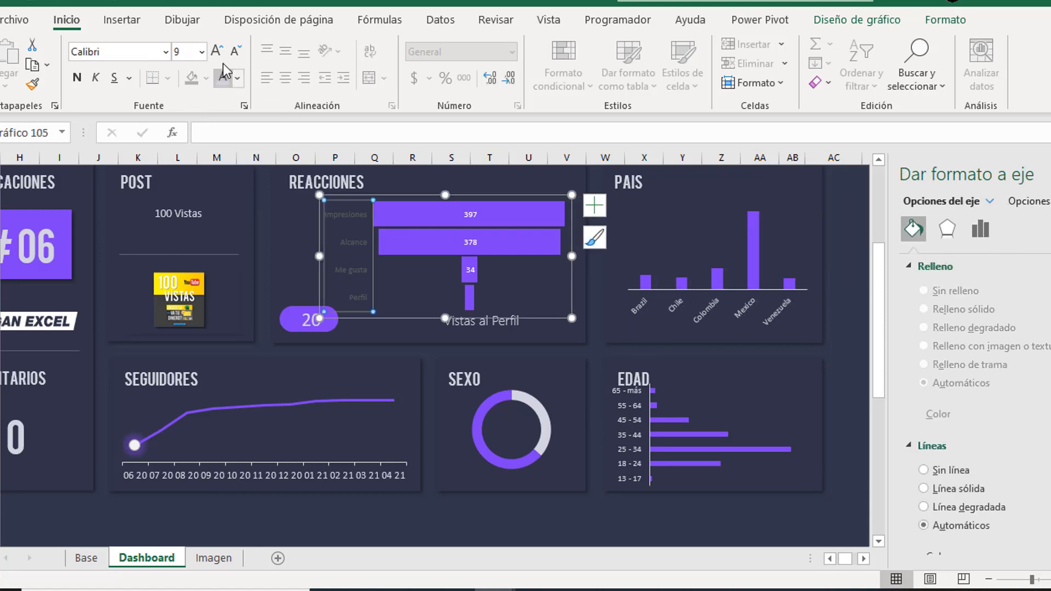
click(218, 51)
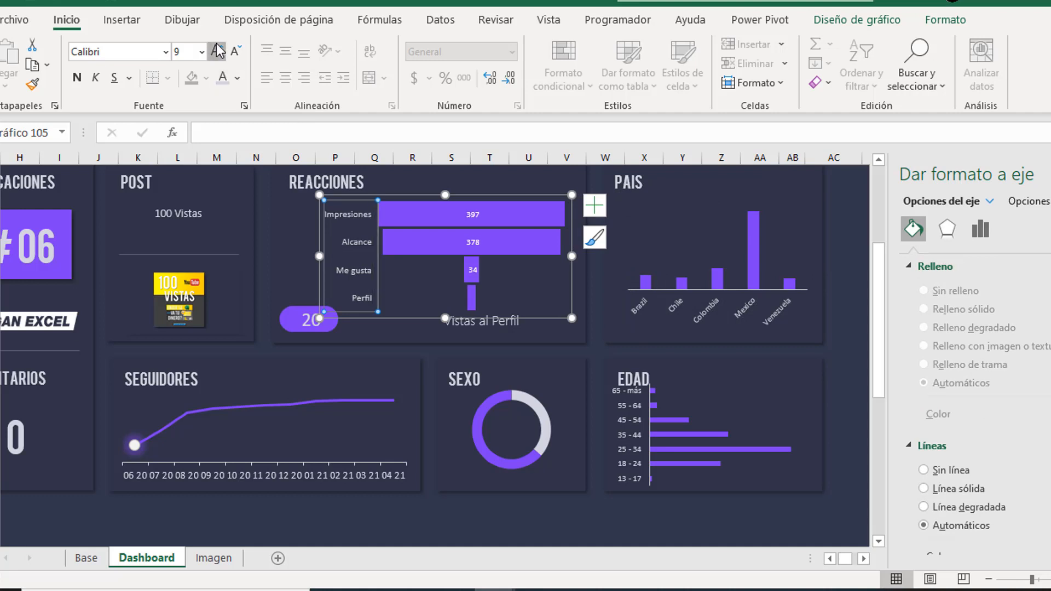
click(218, 51)
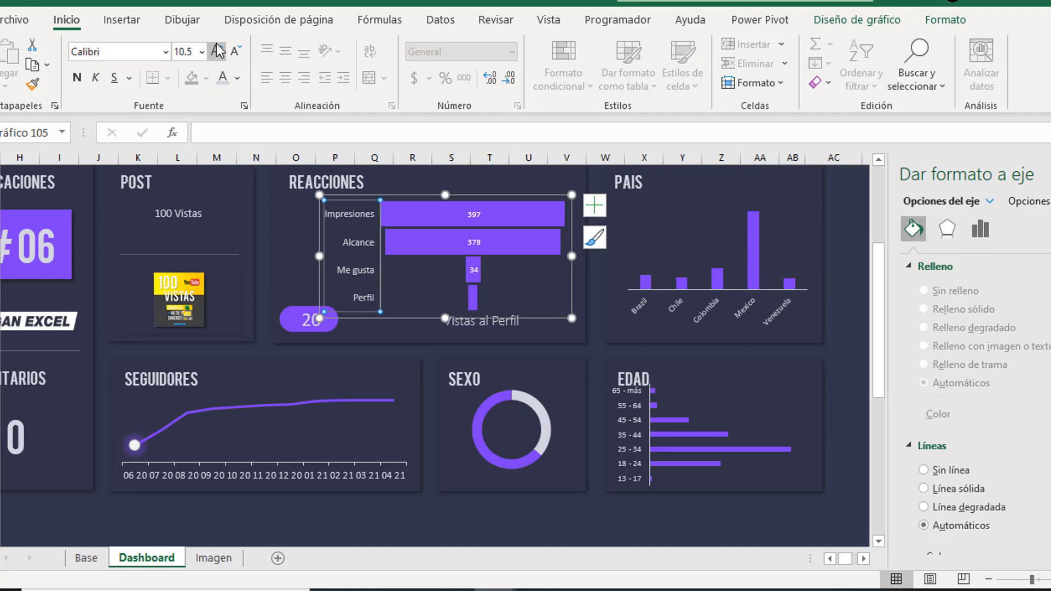
click(218, 51)
click(218, 51)
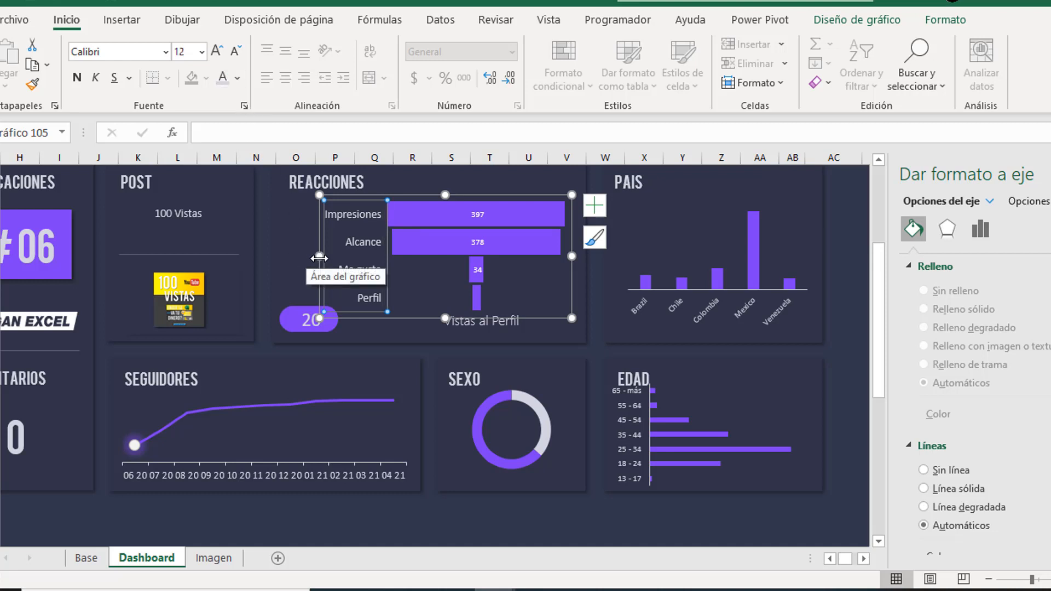
drag(320, 256, 295, 253)
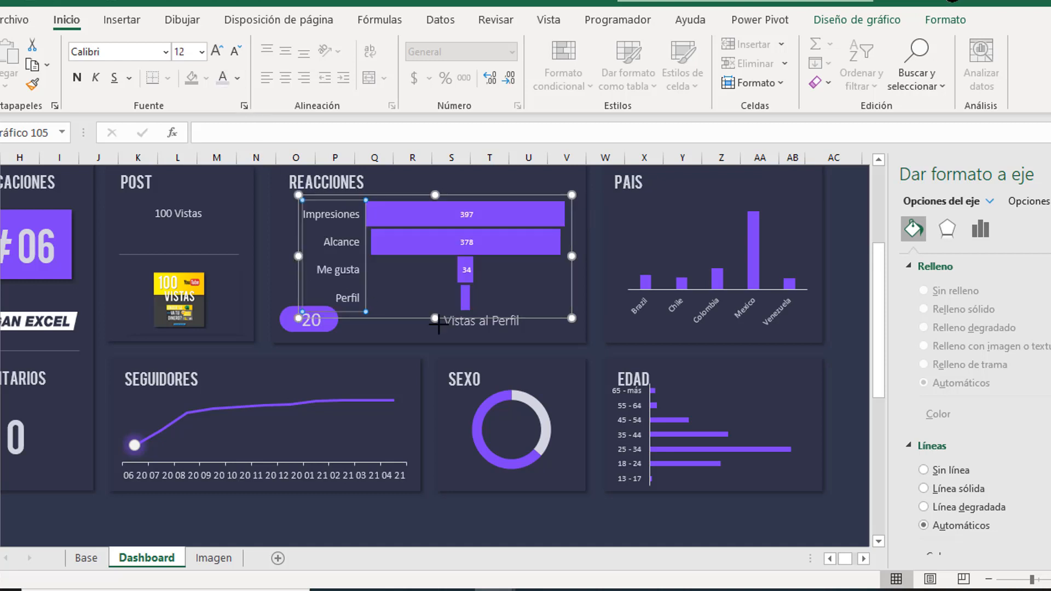
- Move the EDAD chart slightly down and to the right so its labels clear the title
click(851, 324)
click(722, 421)
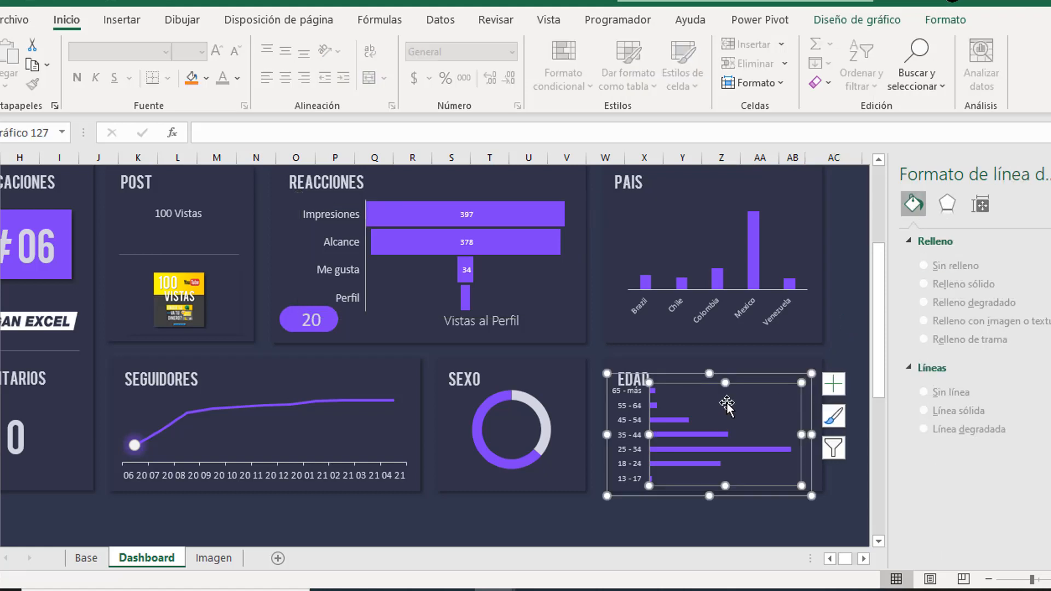
drag(750, 378, 754, 381)
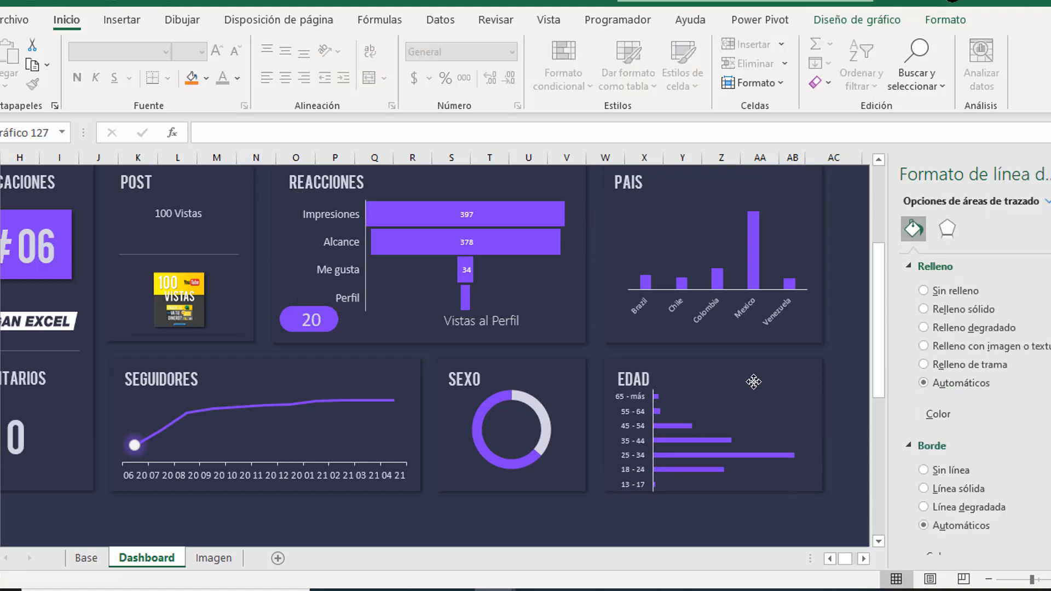
- Add data labels to the SEXO doughnut chart
click(530, 493)
click(457, 422)
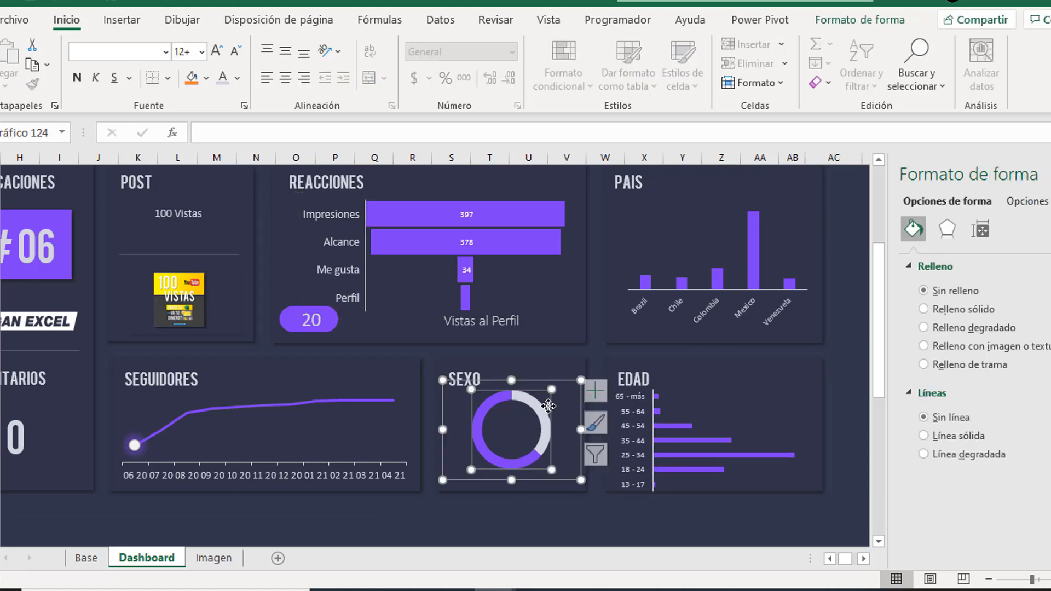
click(857, 20)
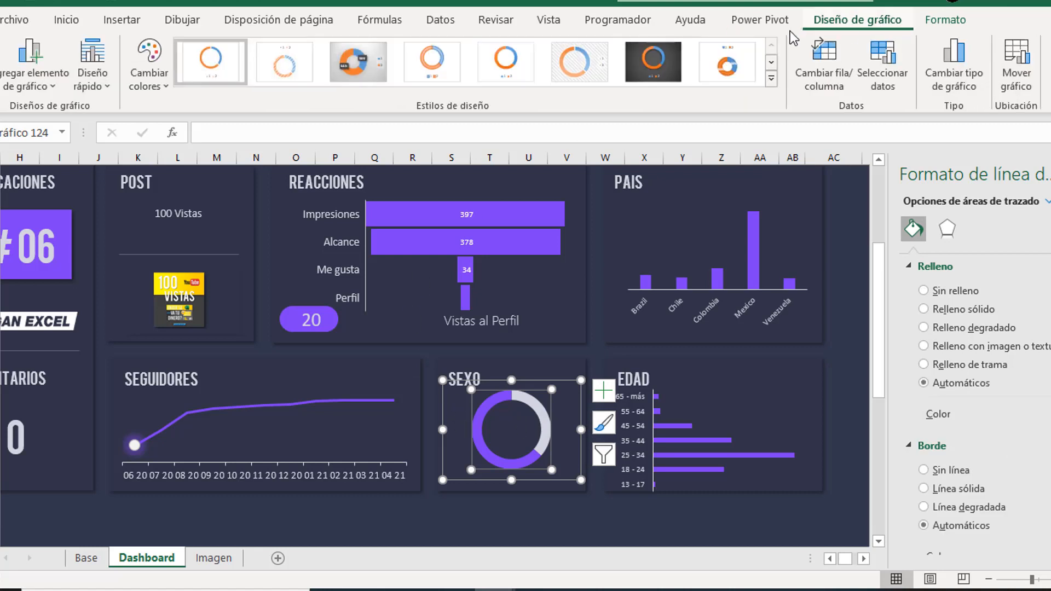
click(45, 70)
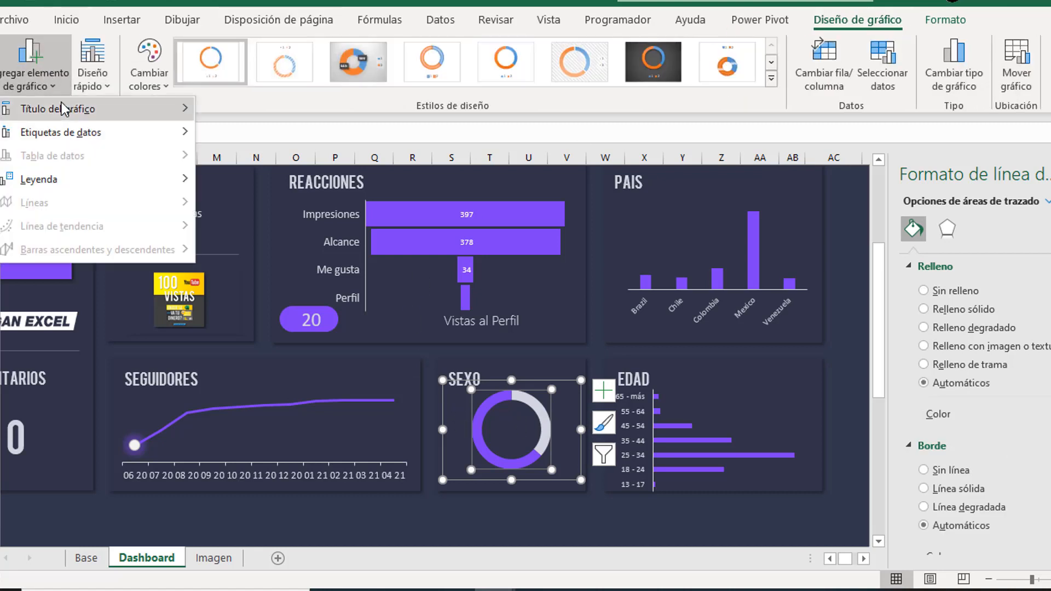
mouse_move(69, 124)
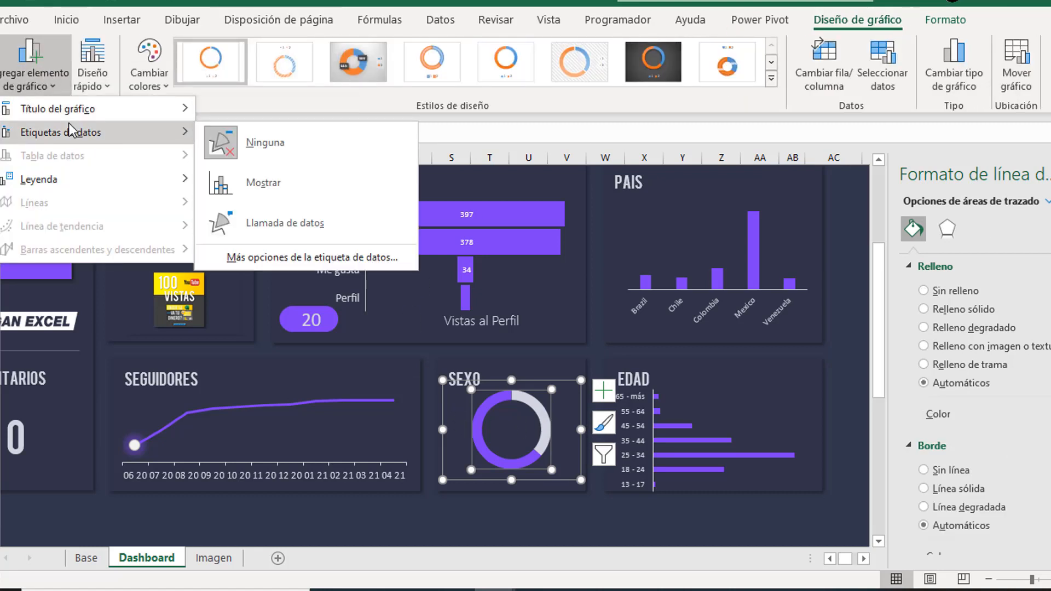
click(253, 192)
click(571, 525)
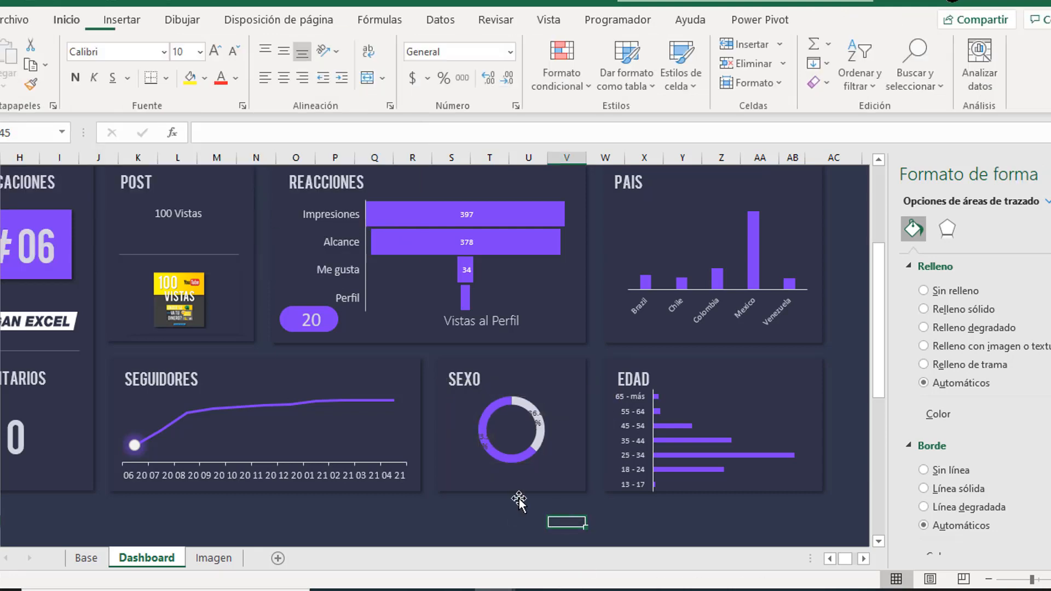
- Color the SEXO doughnut's data labels light grey and enlarge their font
click(486, 443)
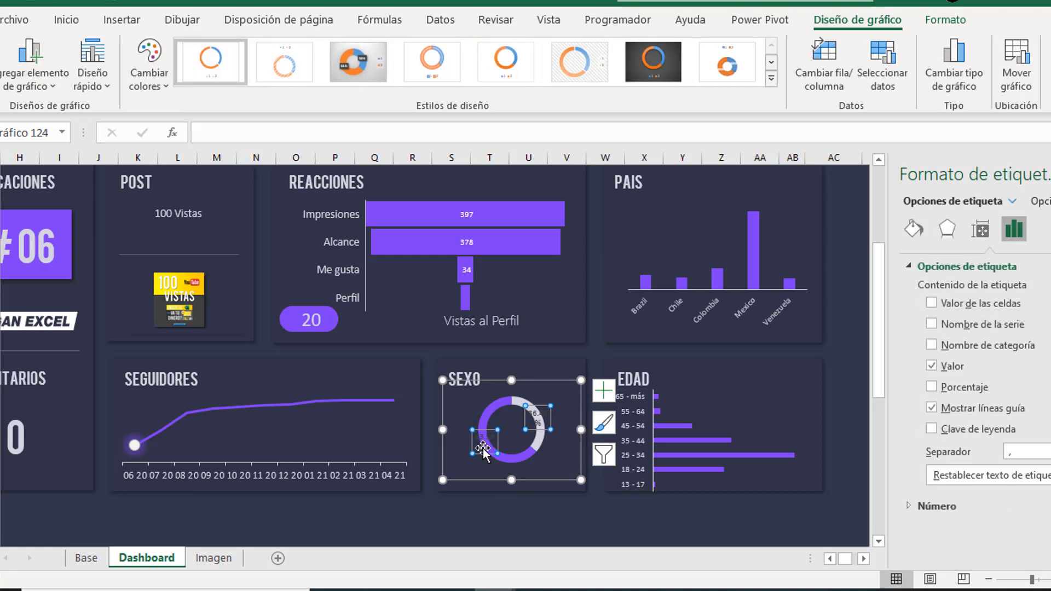
click(74, 21)
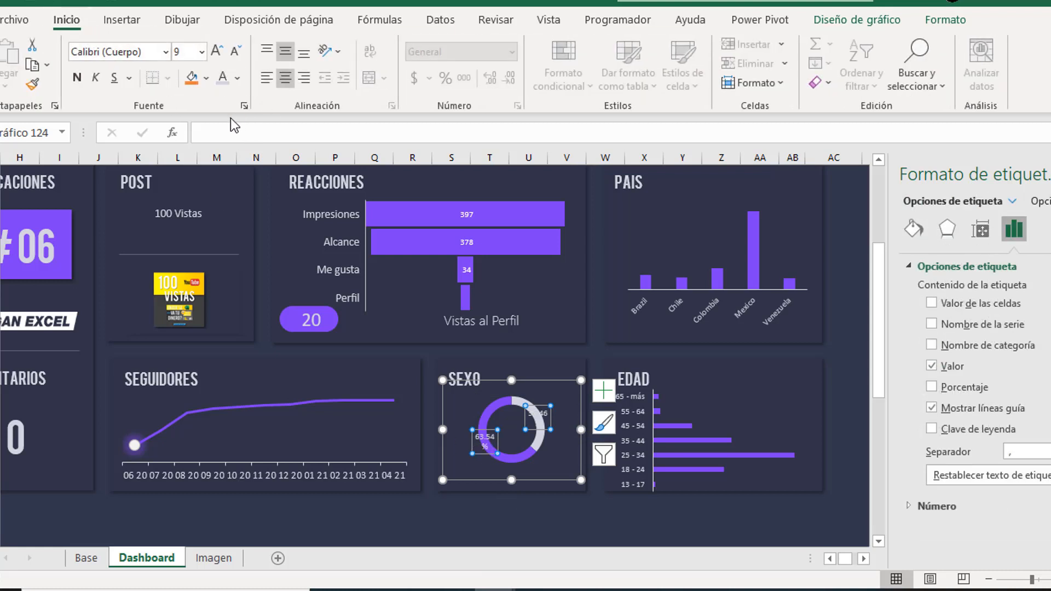
click(218, 52)
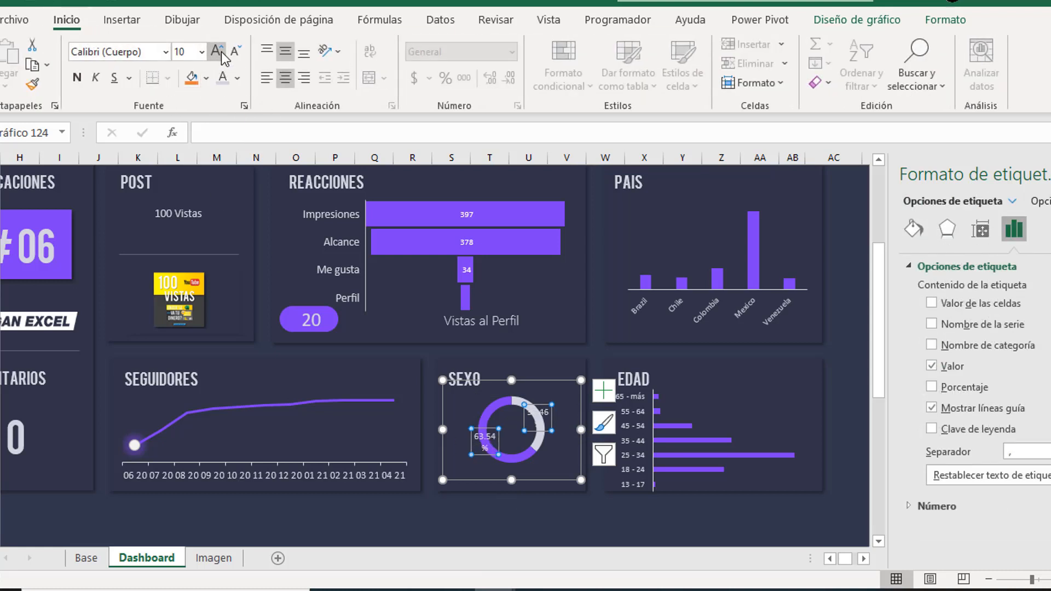
click(217, 52)
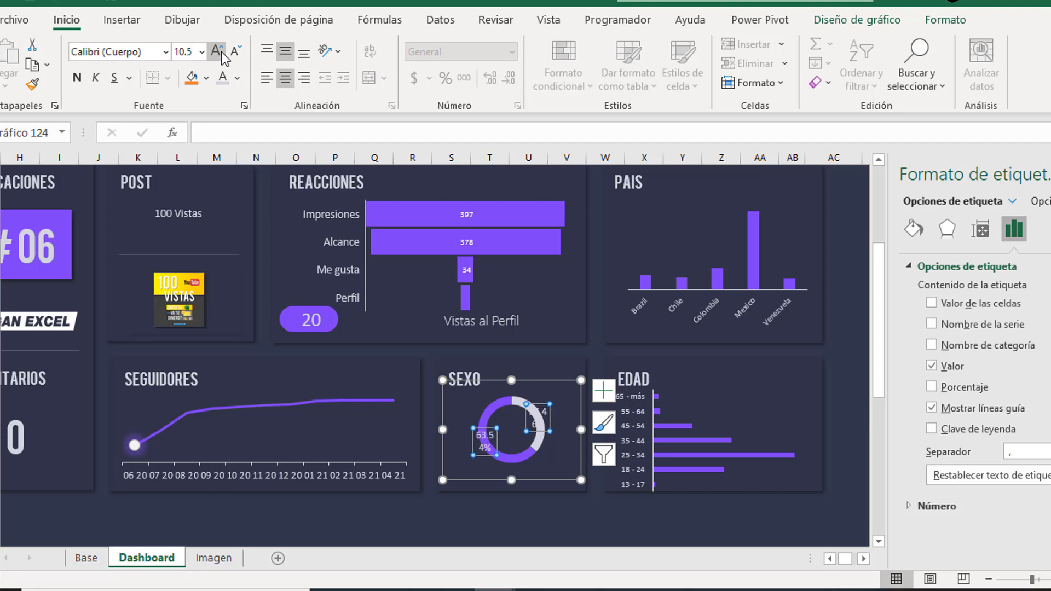
click(221, 51)
click(221, 51)
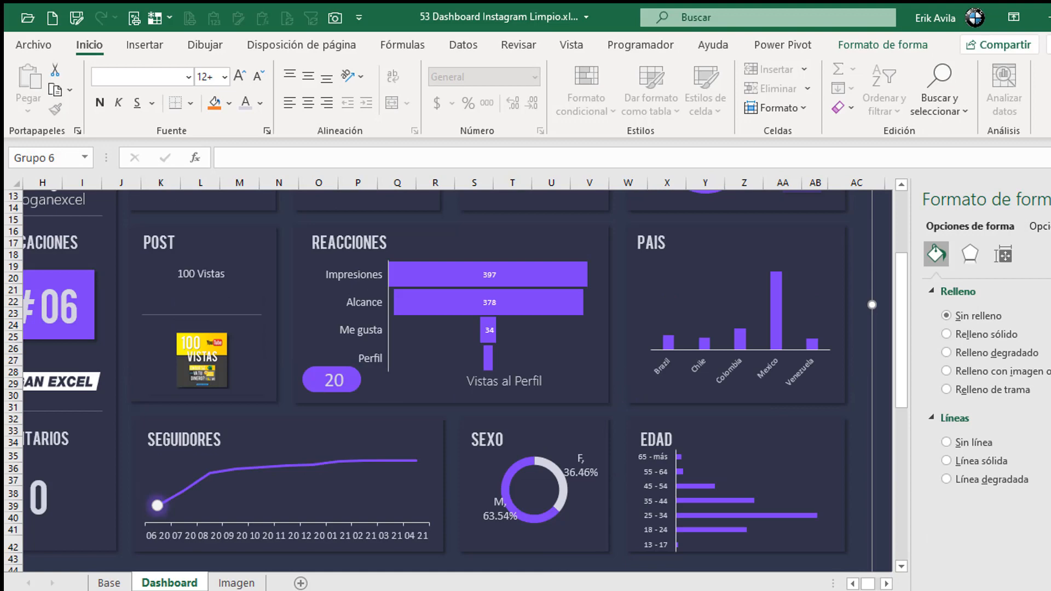
- Close the formatting pane and hide the Excel interface to present the full dashboard
click(1050, 199)
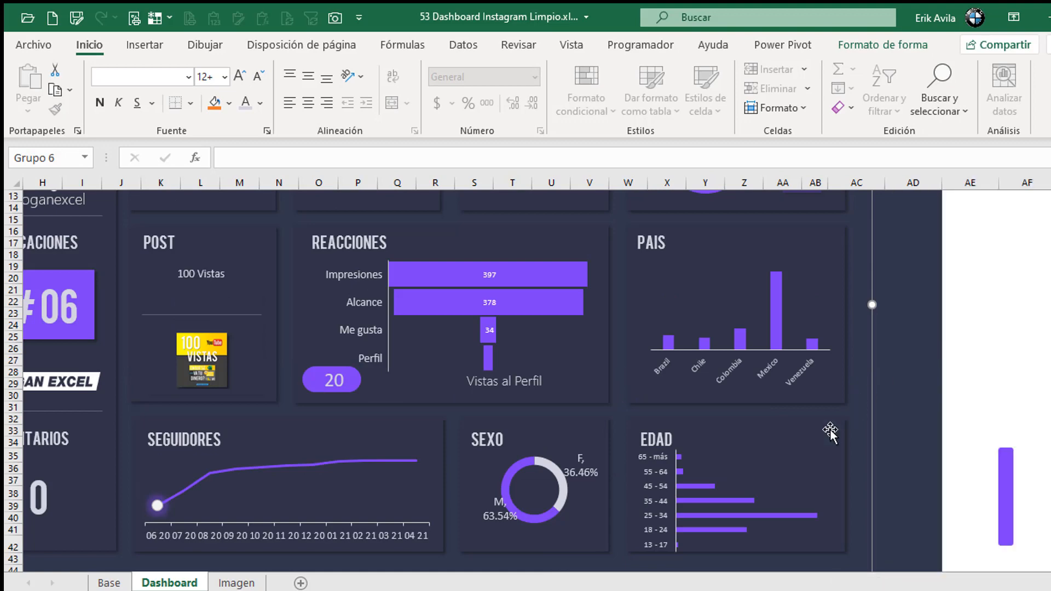
click(970, 383)
scroll(535, 392, left, 5)
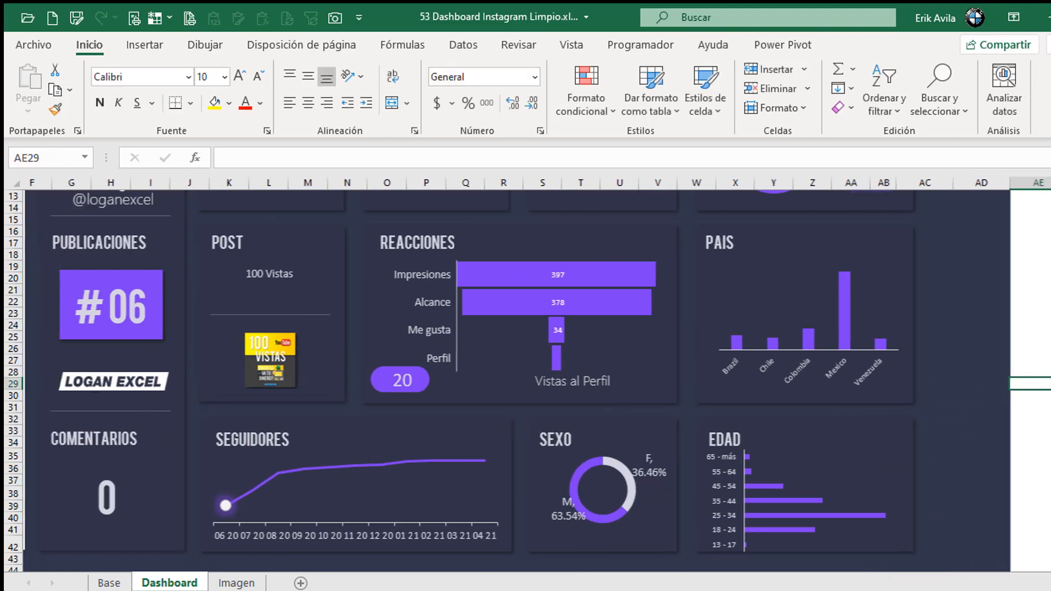
scroll(213, 378, up, 2)
scroll(214, 378, up, 2)
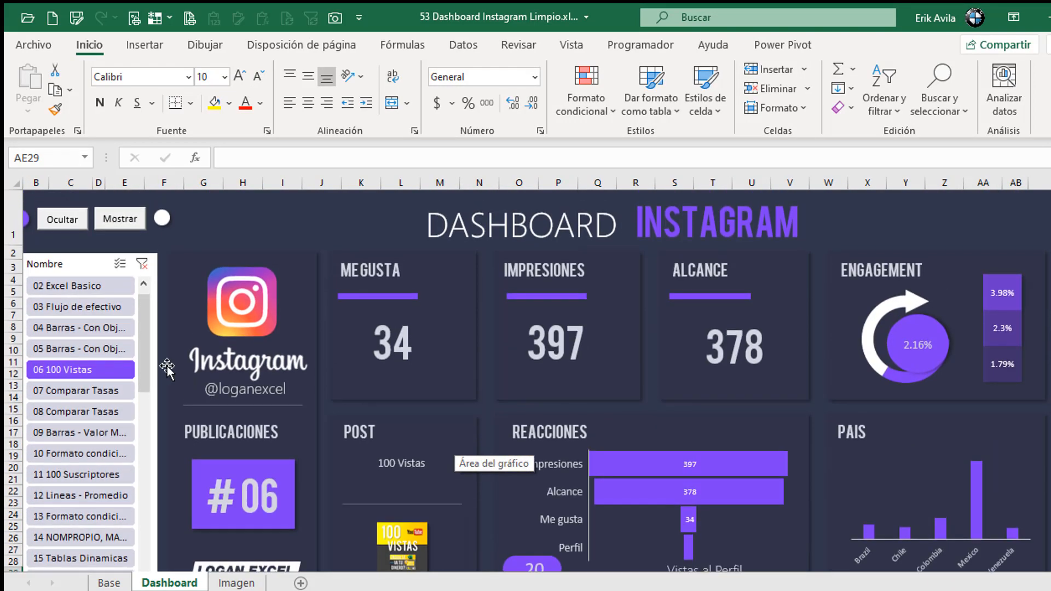
click(63, 219)
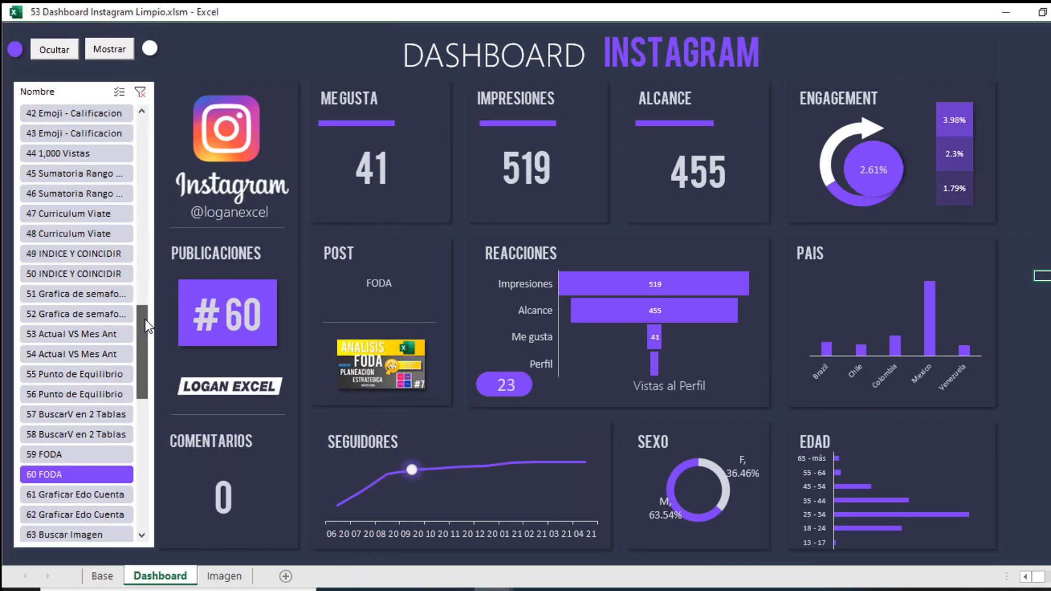
- Filter the dashboard by 58 BuscarV en 2 Tablas, 71 DASHBOARD Lineas de Crédito, 02 Excel Basico and 50 INDICE Y COINCIDIR to examine each post's metrics
click(96, 432)
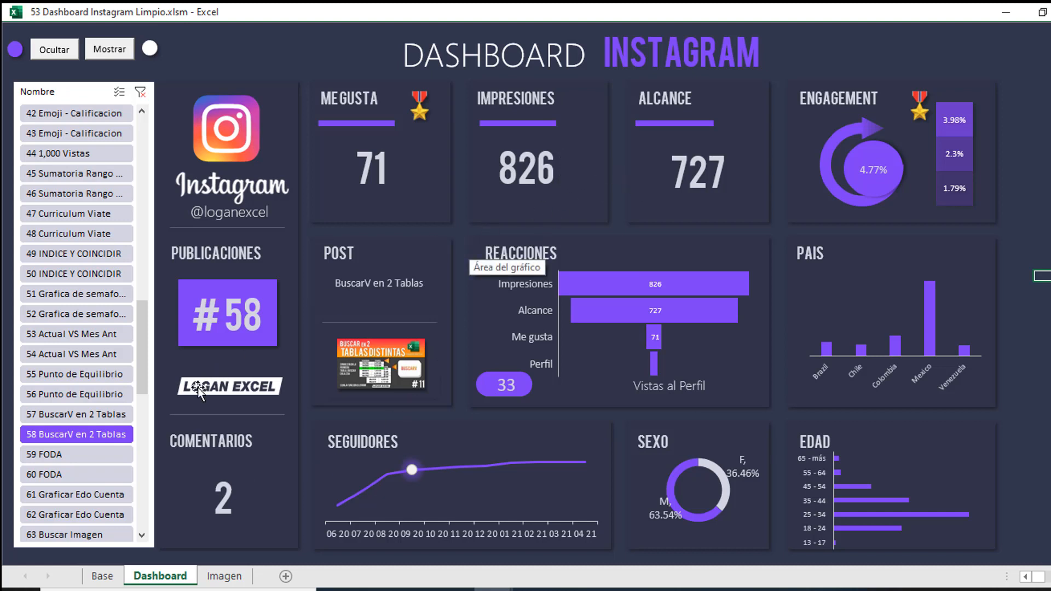
drag(144, 337, 155, 392)
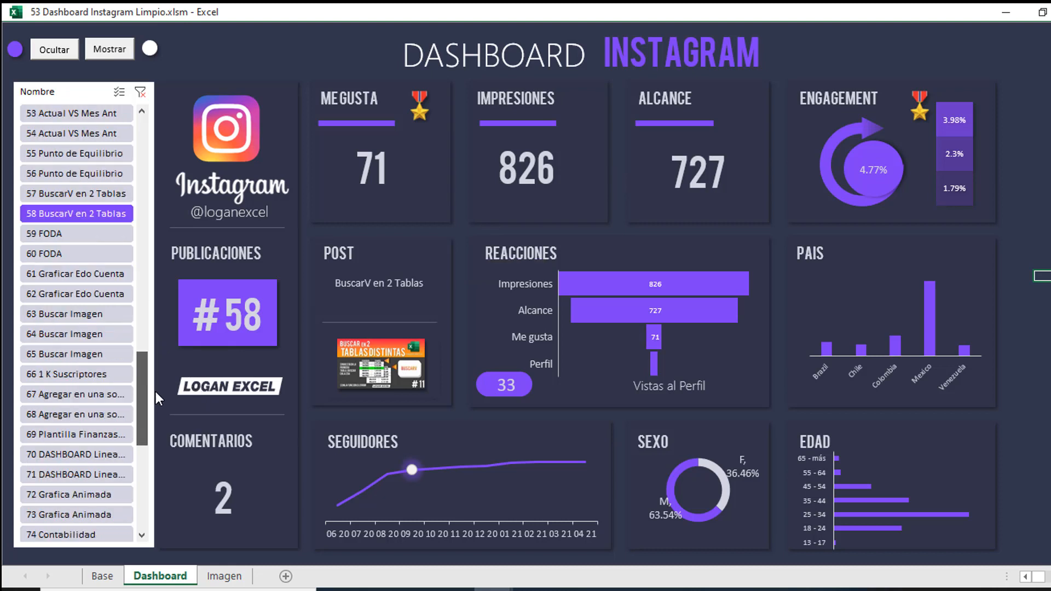
click(102, 474)
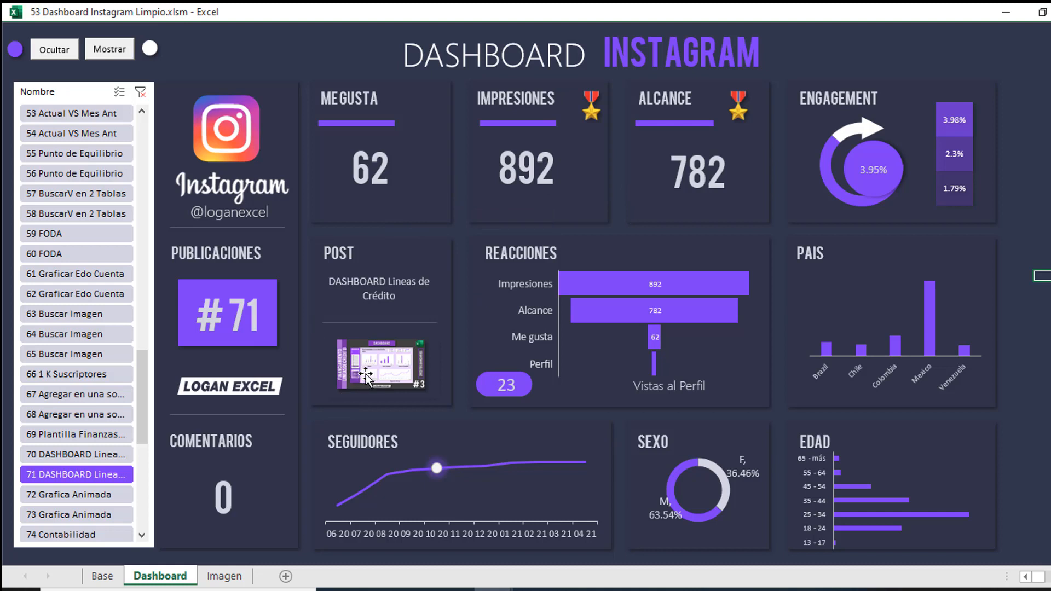
mouse_move(365, 377)
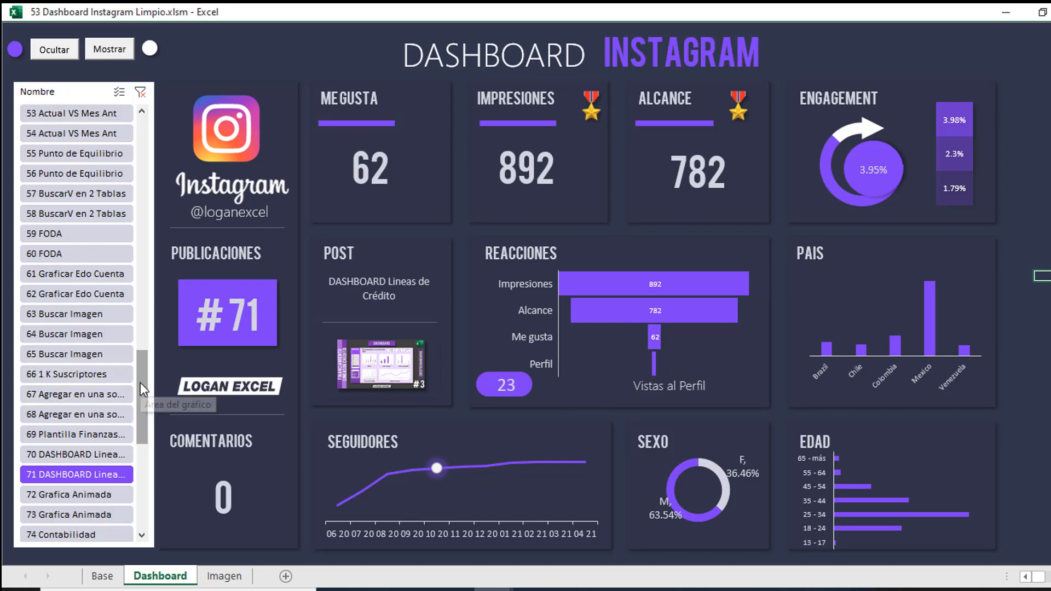
drag(140, 382, 142, 140)
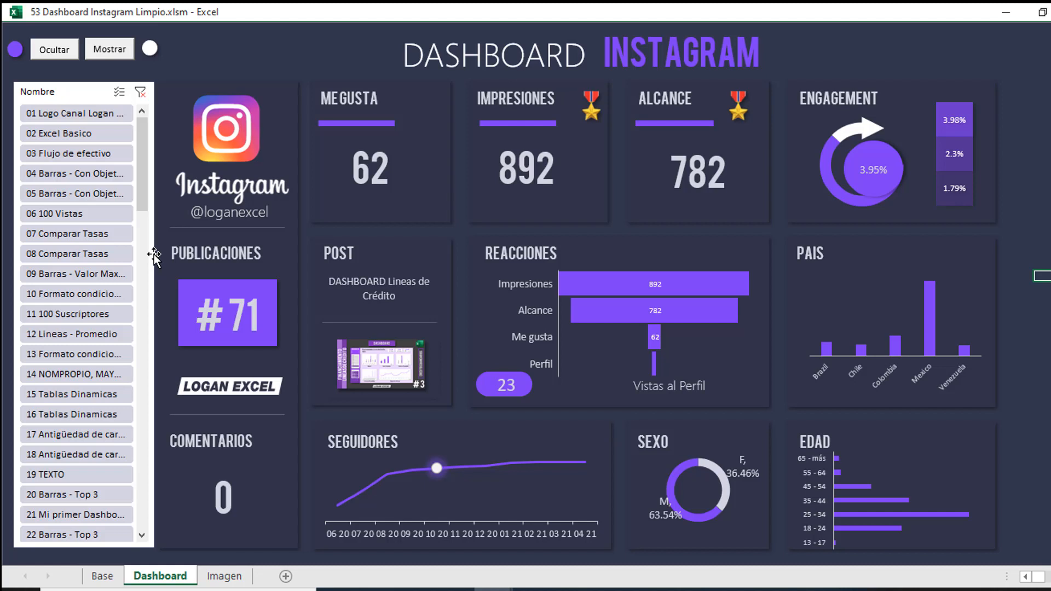
click(77, 134)
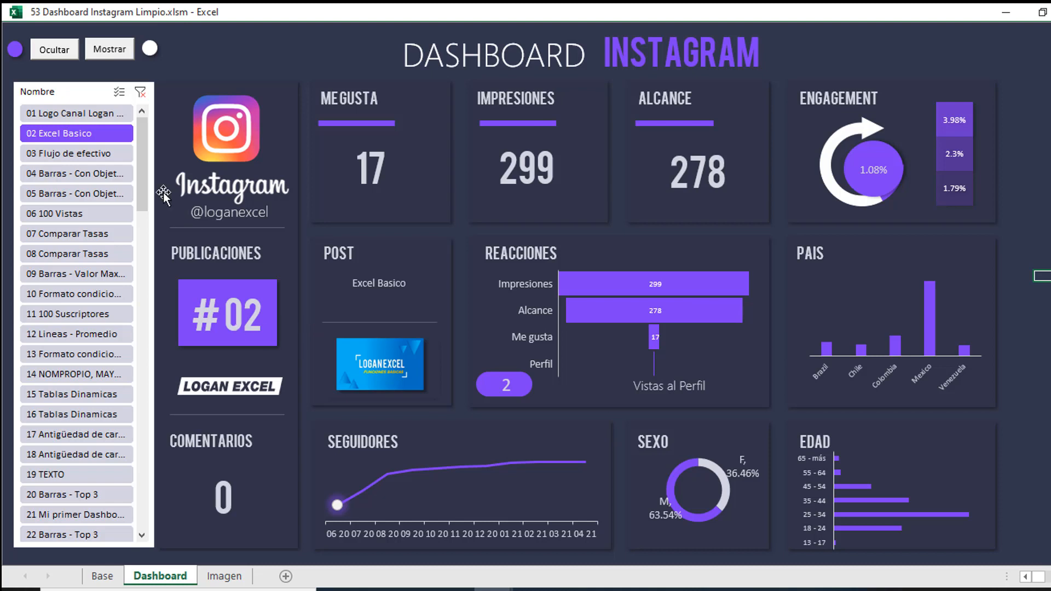
drag(144, 194, 148, 252)
scroll(82, 361, down, 7)
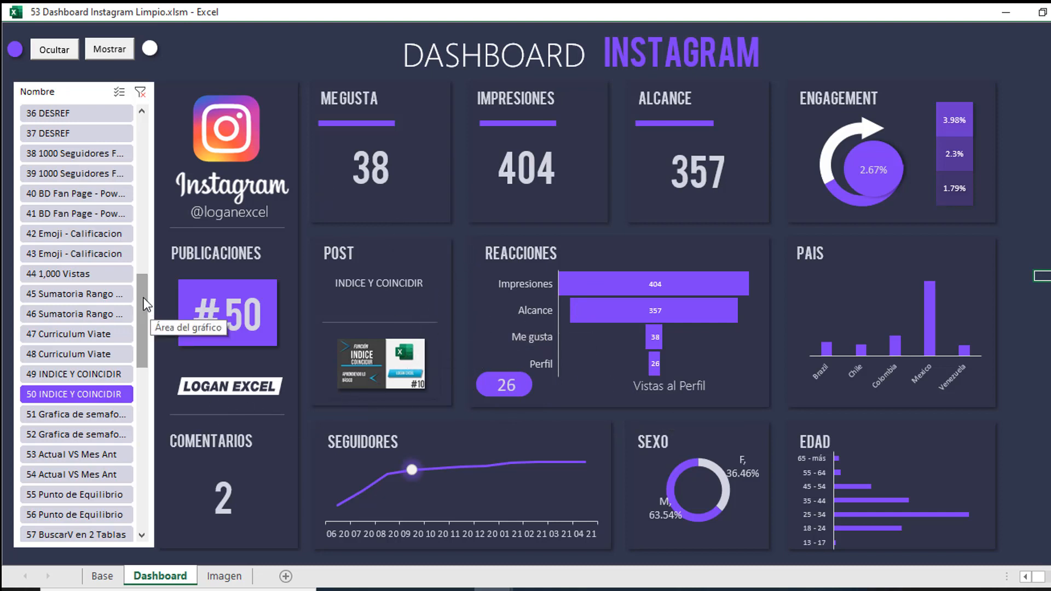
- Filter the dashboard by 66 1 K Suscriptores, 76 Ponencia Tablas Dinamicas and 82 Alerta de vencimiento in turn to examine each post's metrics
drag(147, 303, 143, 362)
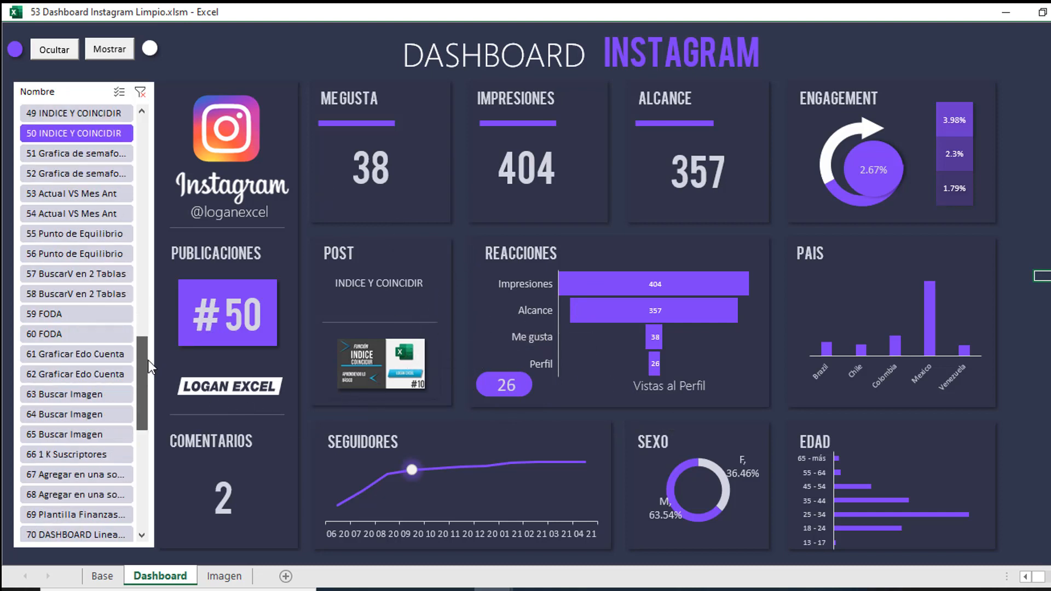
click(96, 458)
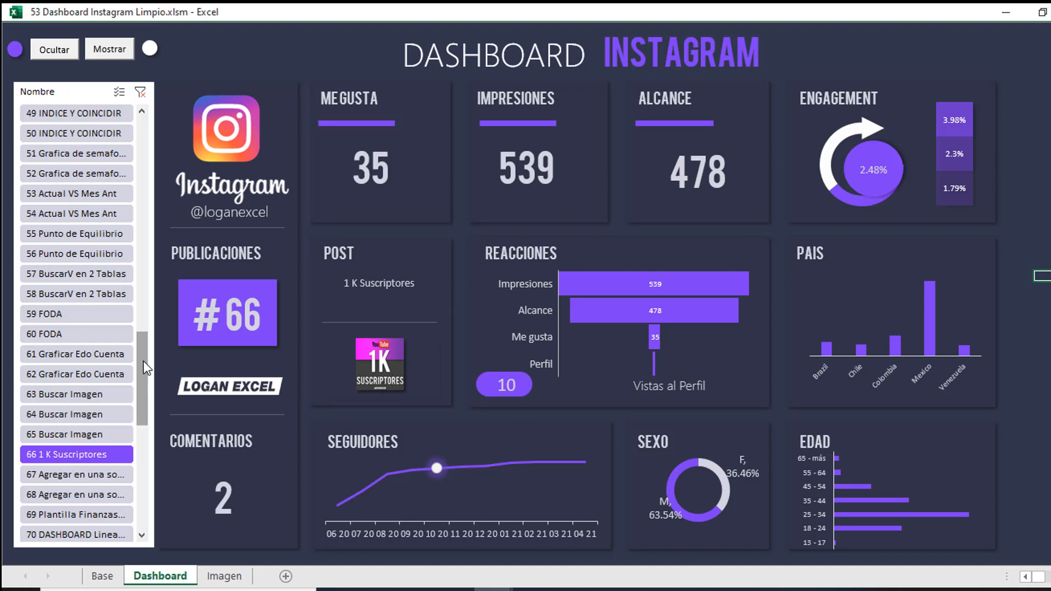
scroll(146, 419, down, 1)
drag(145, 420, 146, 437)
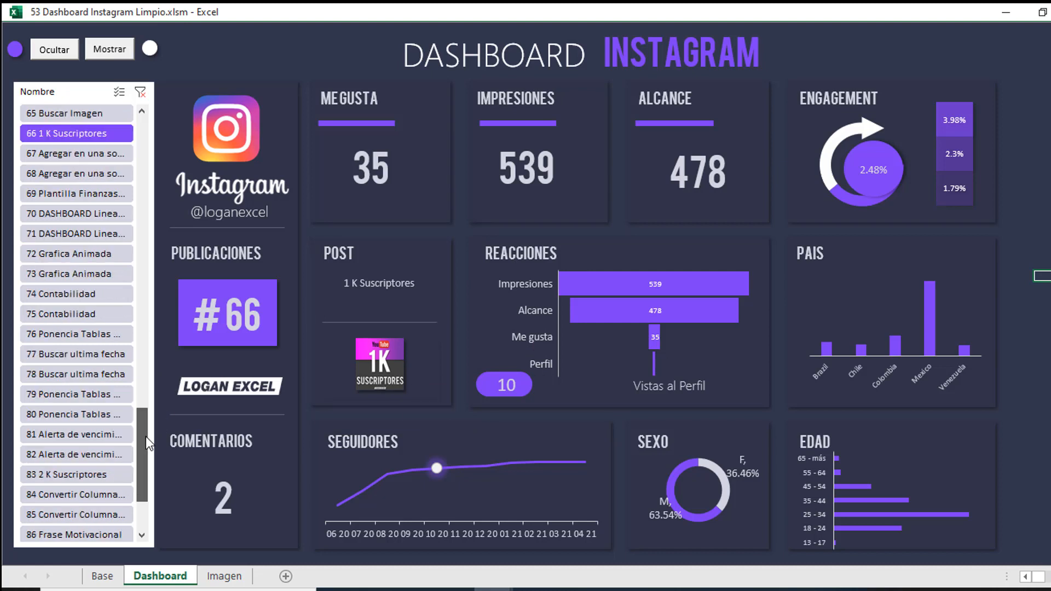
click(76, 335)
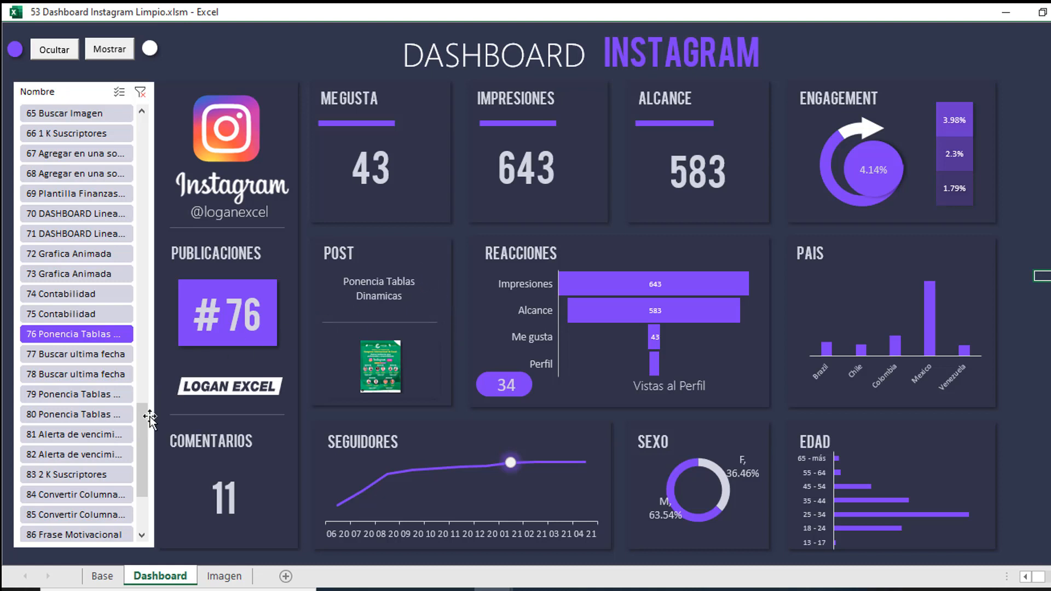
drag(144, 415, 143, 432)
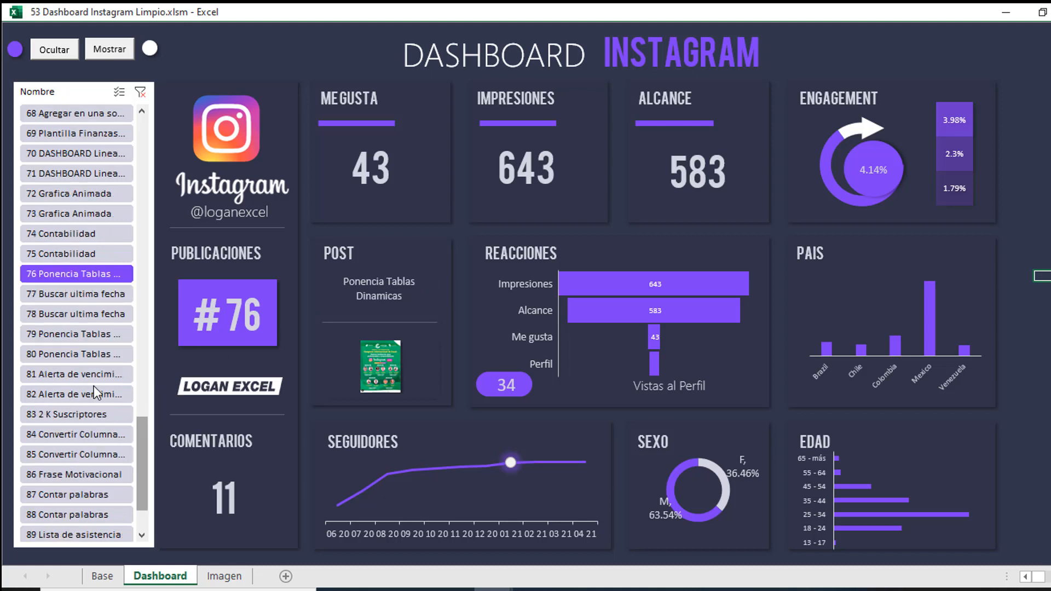
click(96, 335)
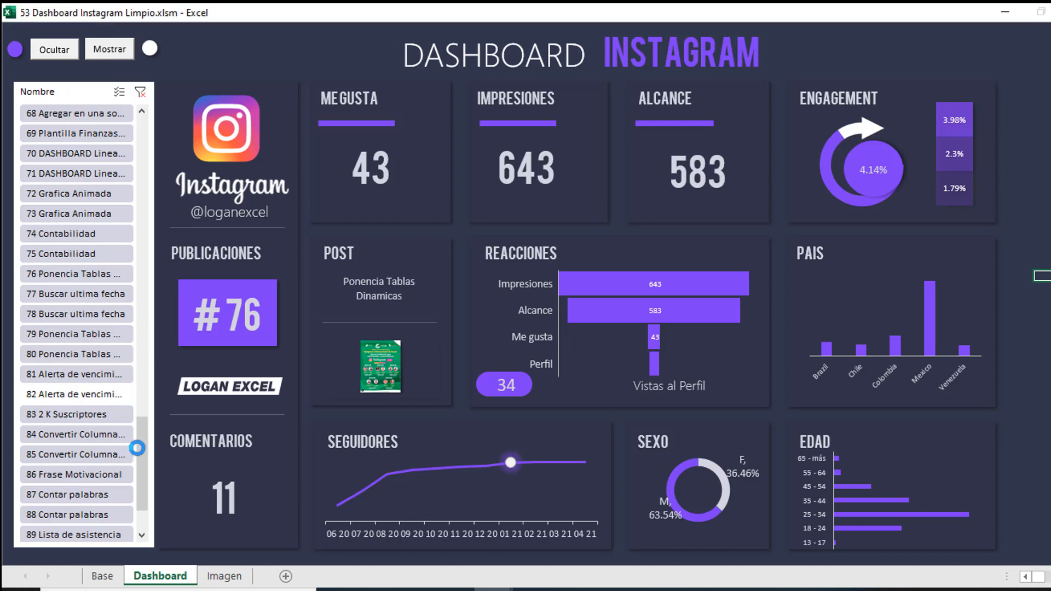
drag(137, 448, 147, 272)
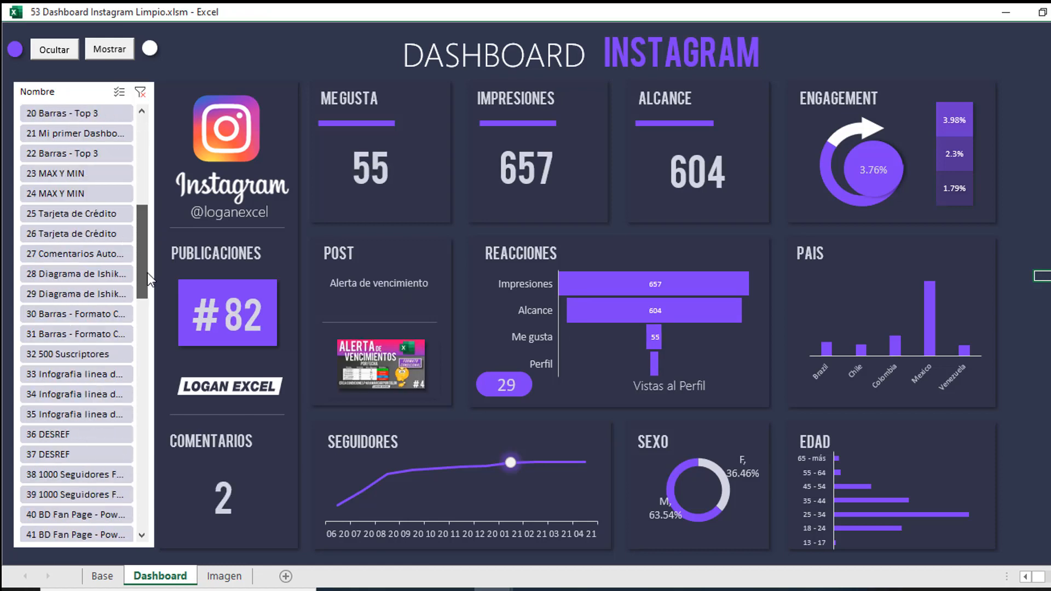